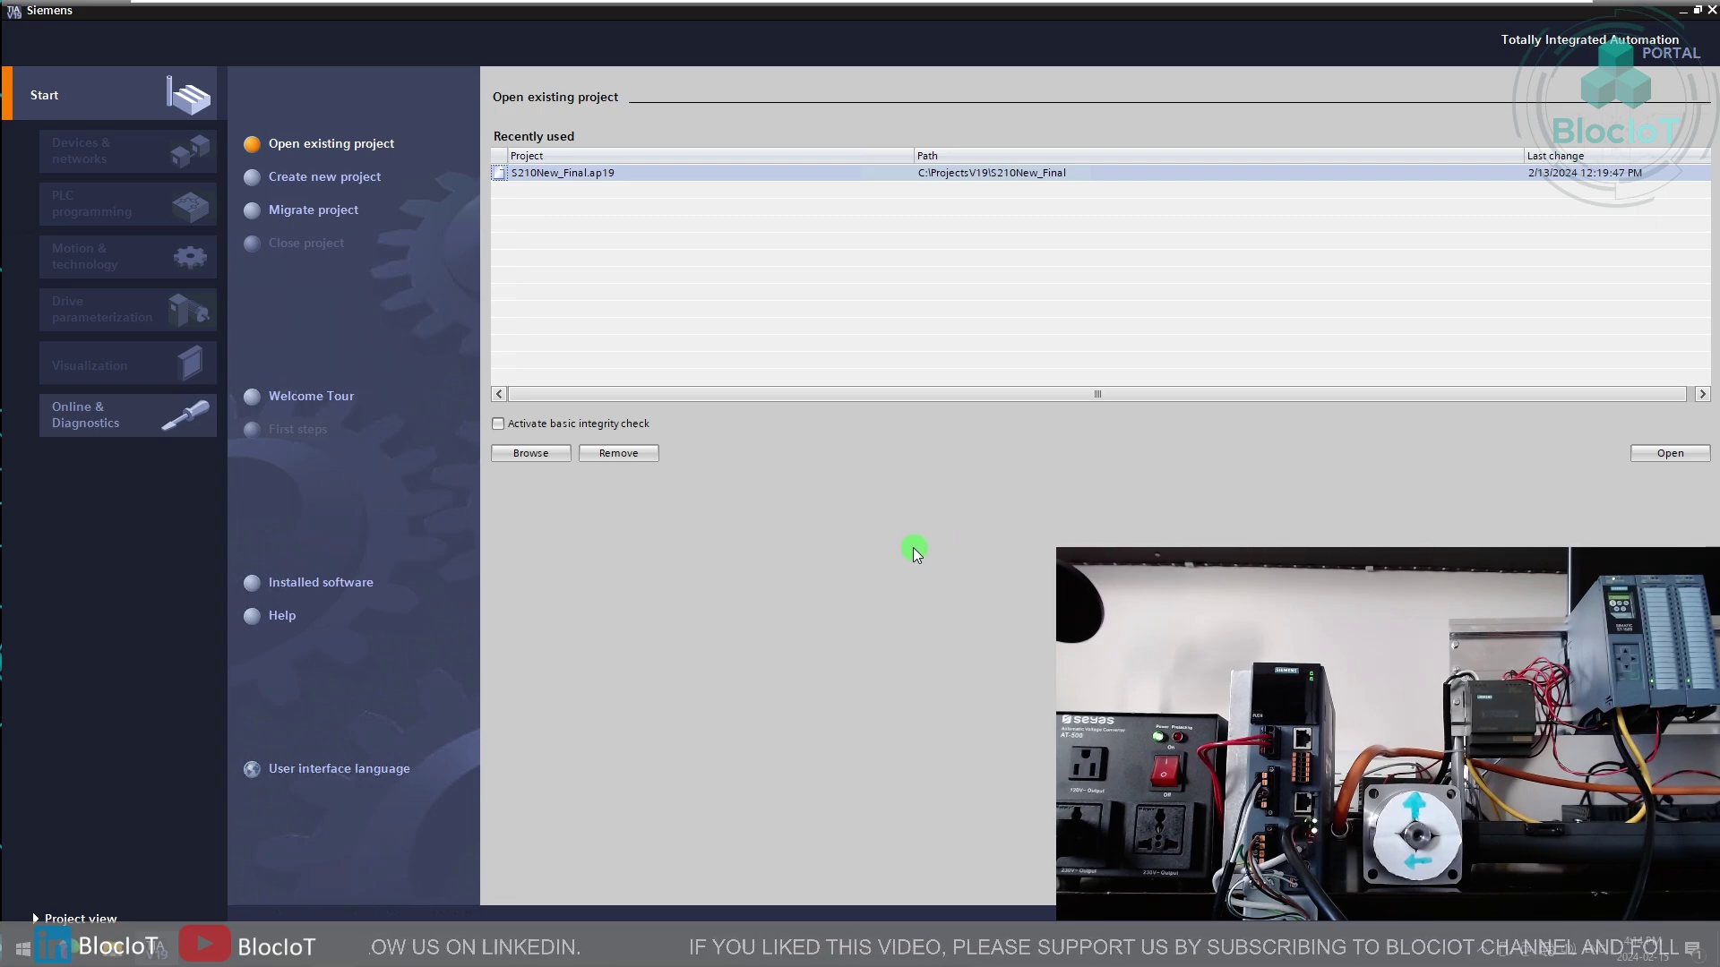
# Step: Create a new project named S210_BlocIoT and open it in the project view
pyautogui.click(348, 186)
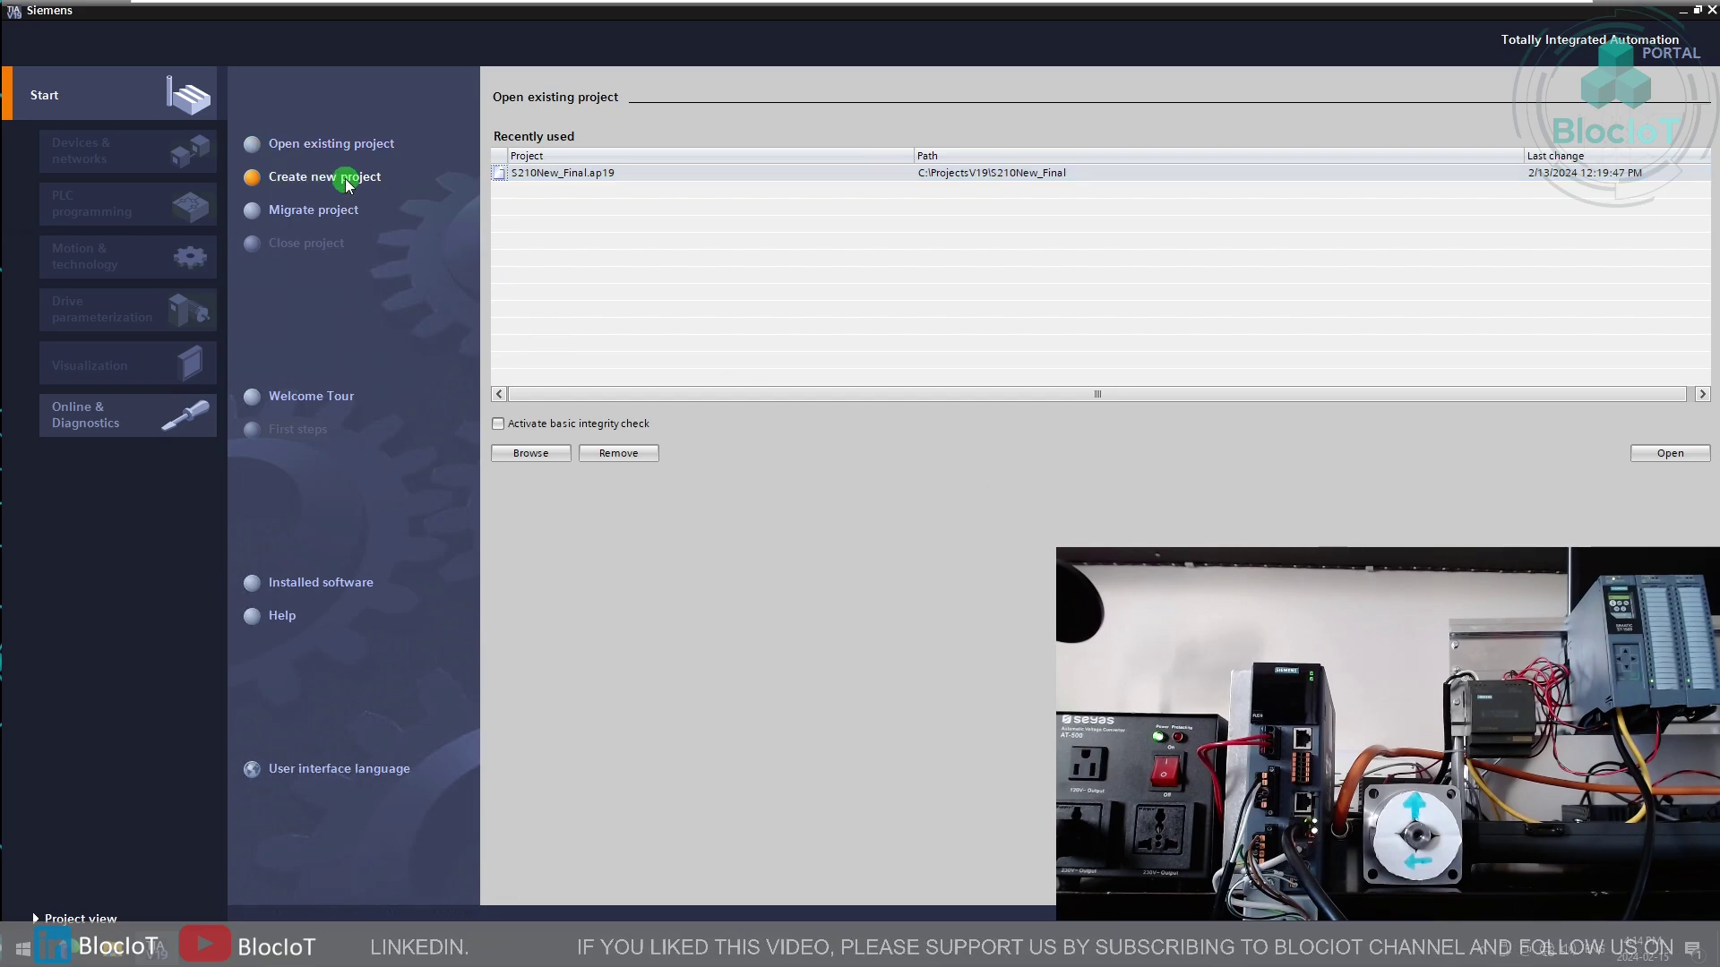
pyautogui.write('S210_Bloc')
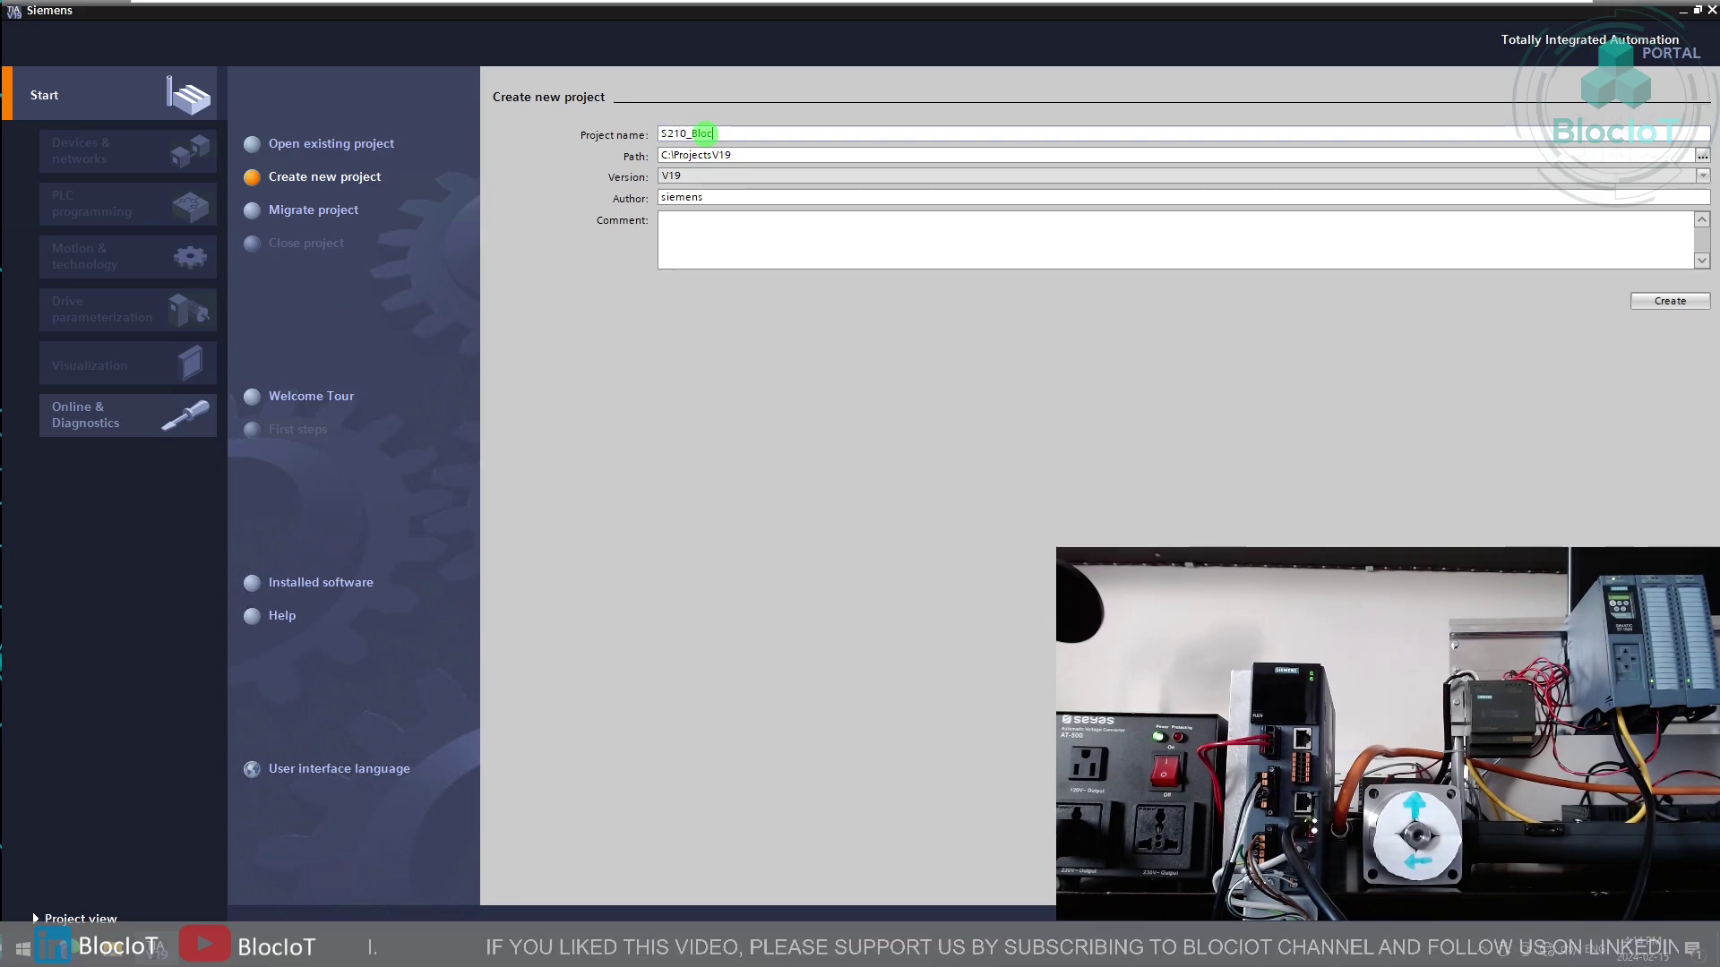
pyautogui.write('IoT')
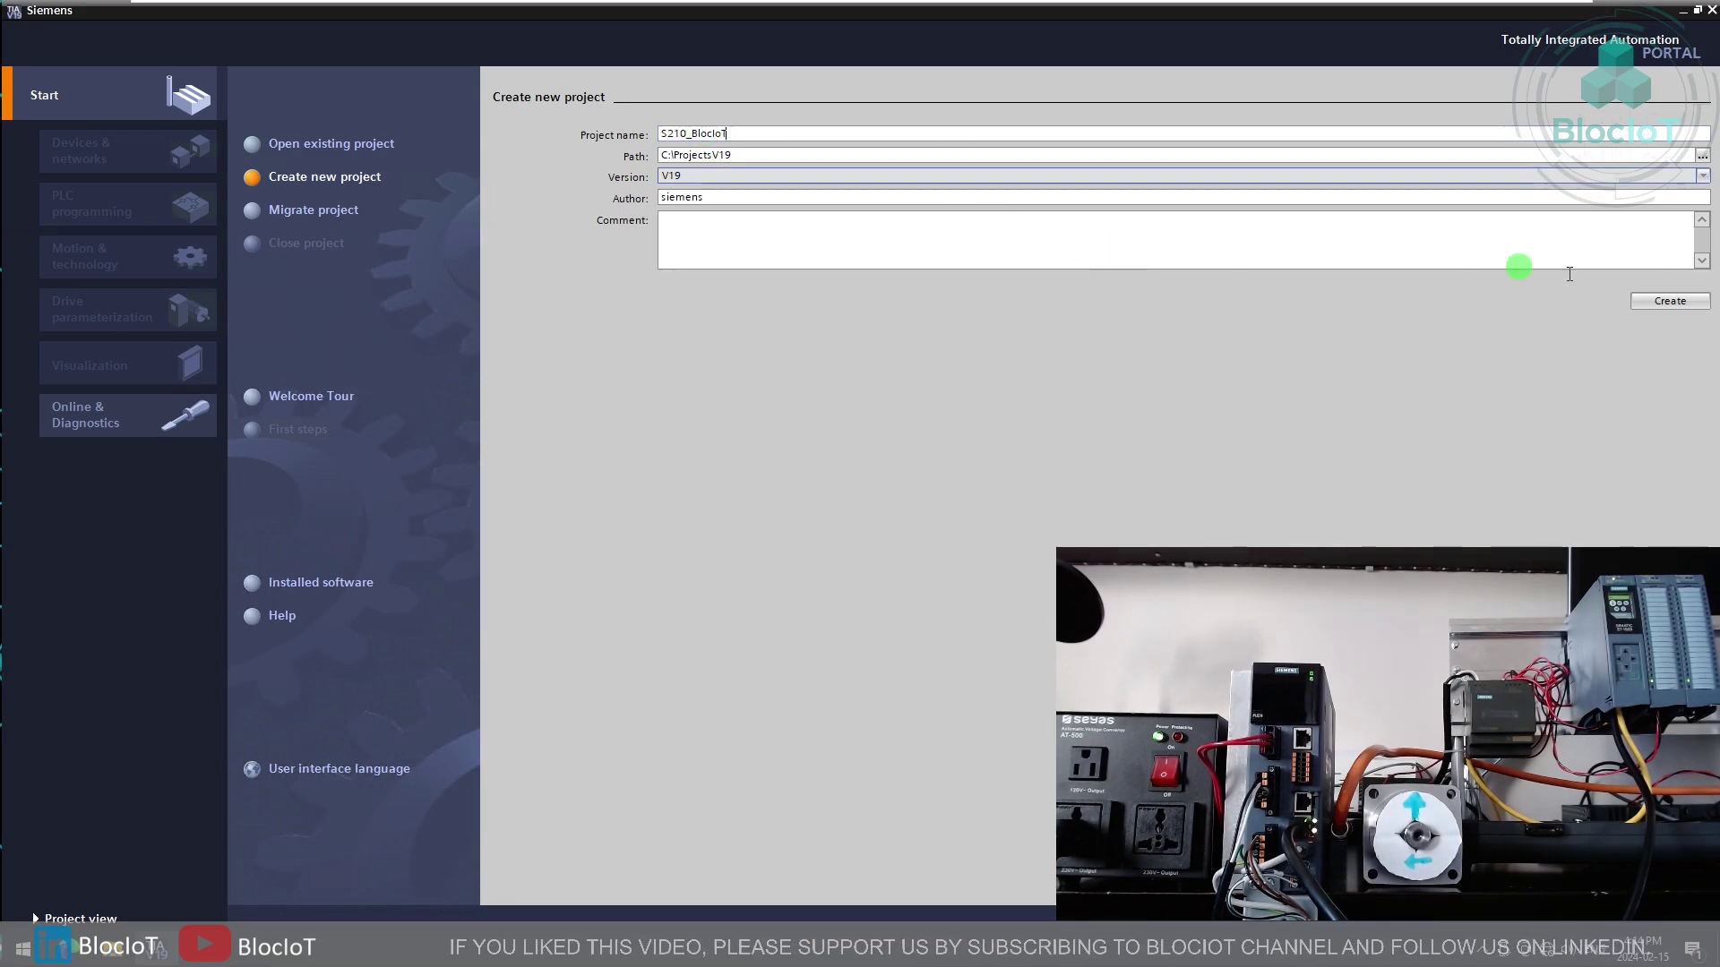
pyautogui.click(1672, 301)
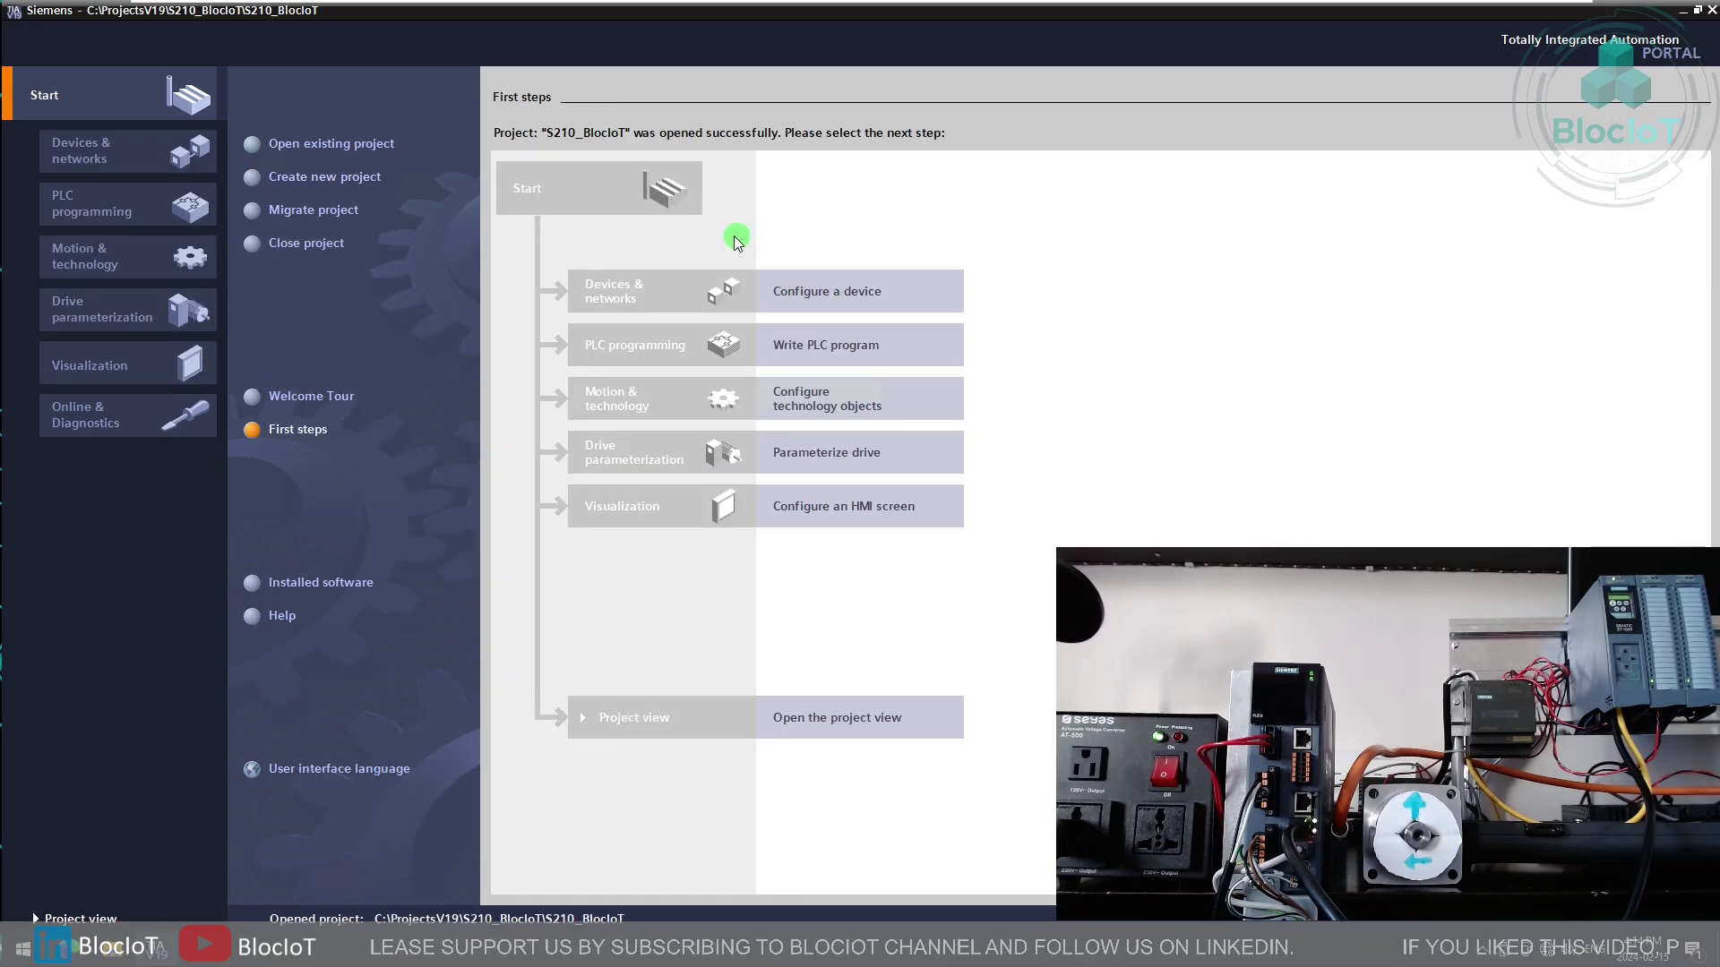
pyautogui.click(100, 920)
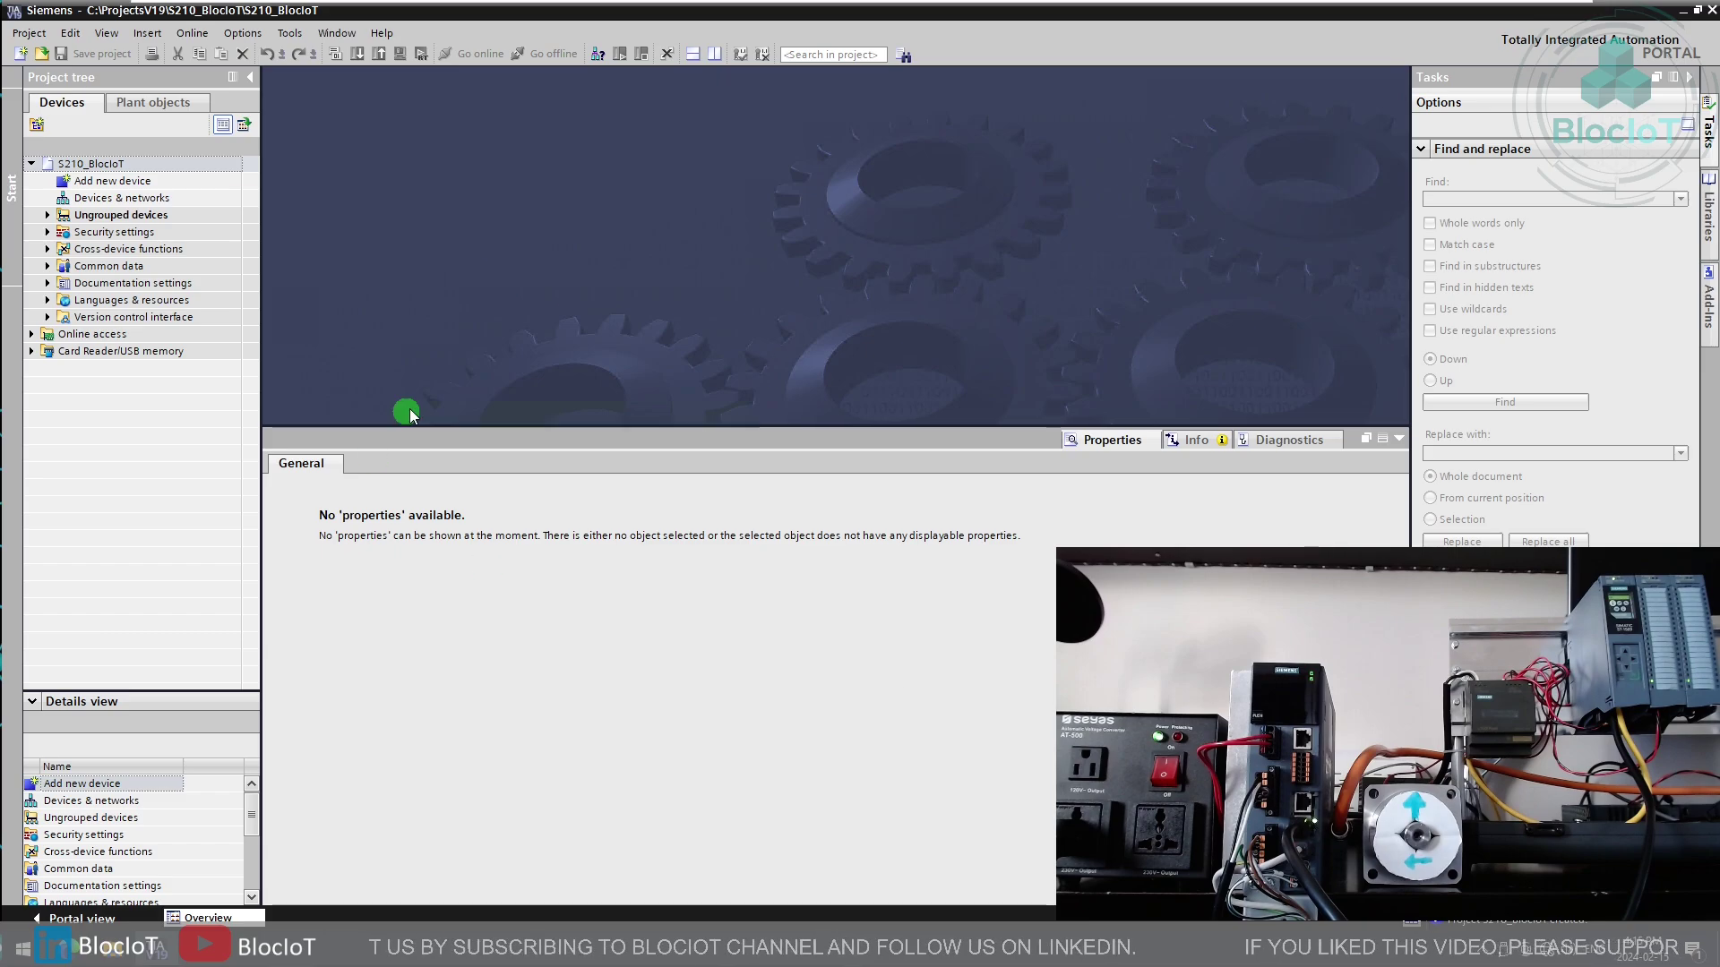
pyautogui.moveTo(771, 426); pyautogui.dragTo(780, 627)
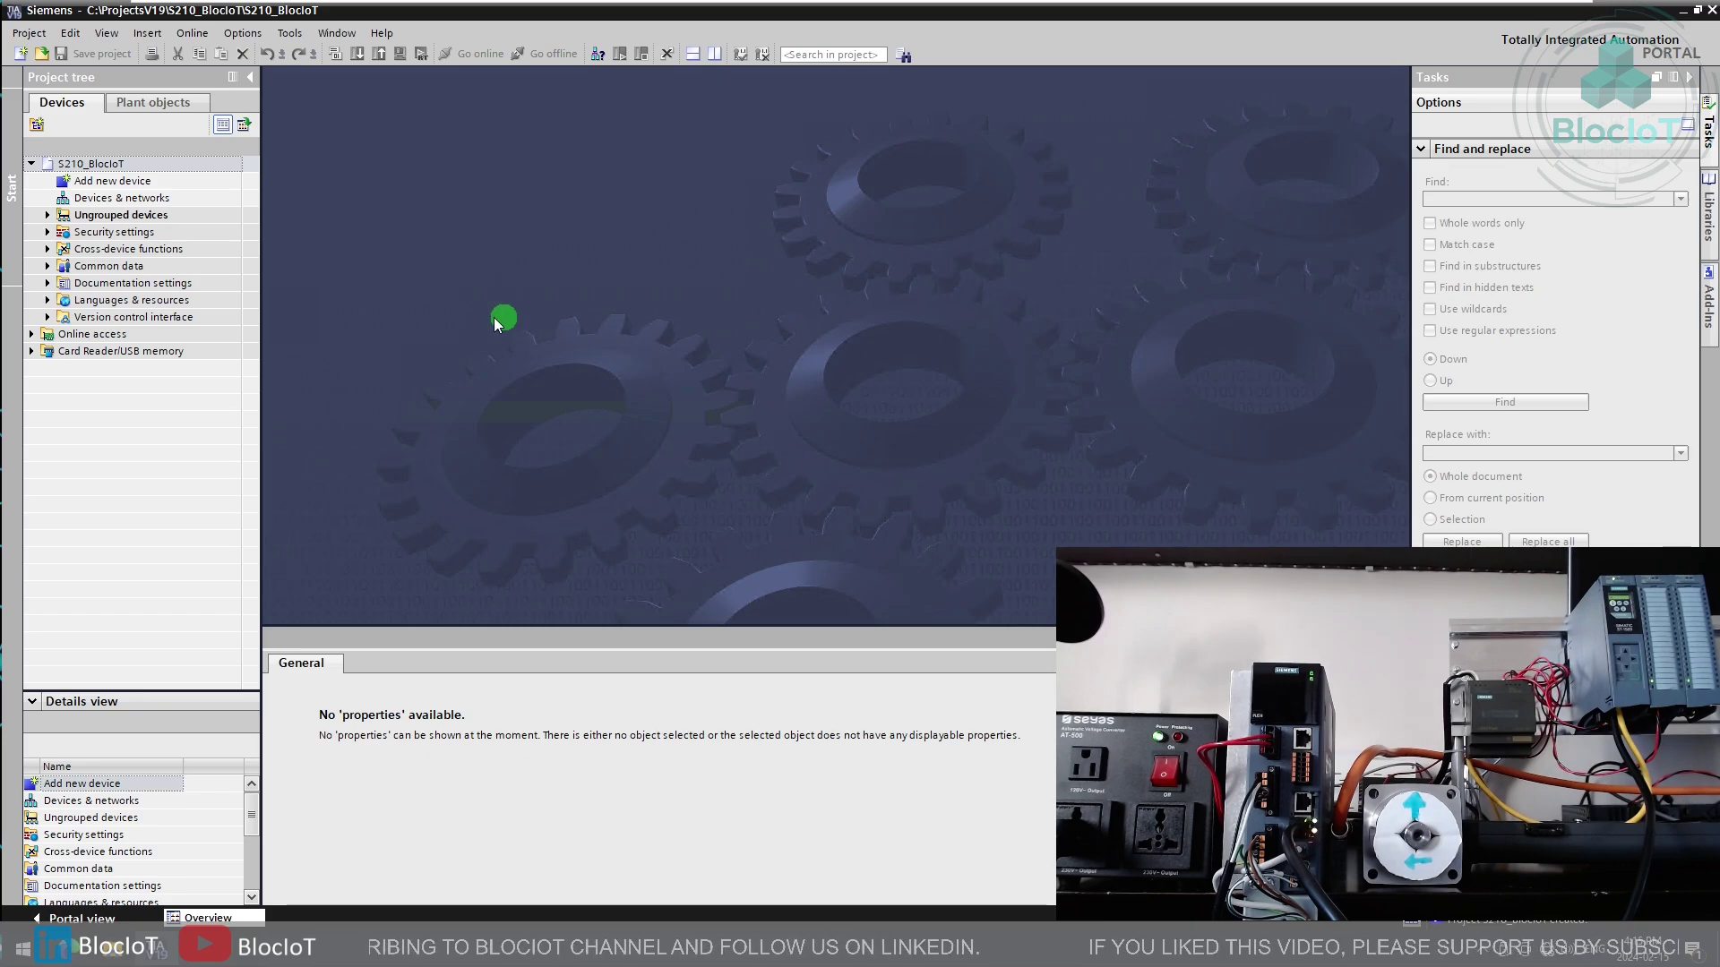
# Step: Scan the Intel(R) 82574L Gigabit Network interface under Online access for accessible devices
pyautogui.click(31, 334)
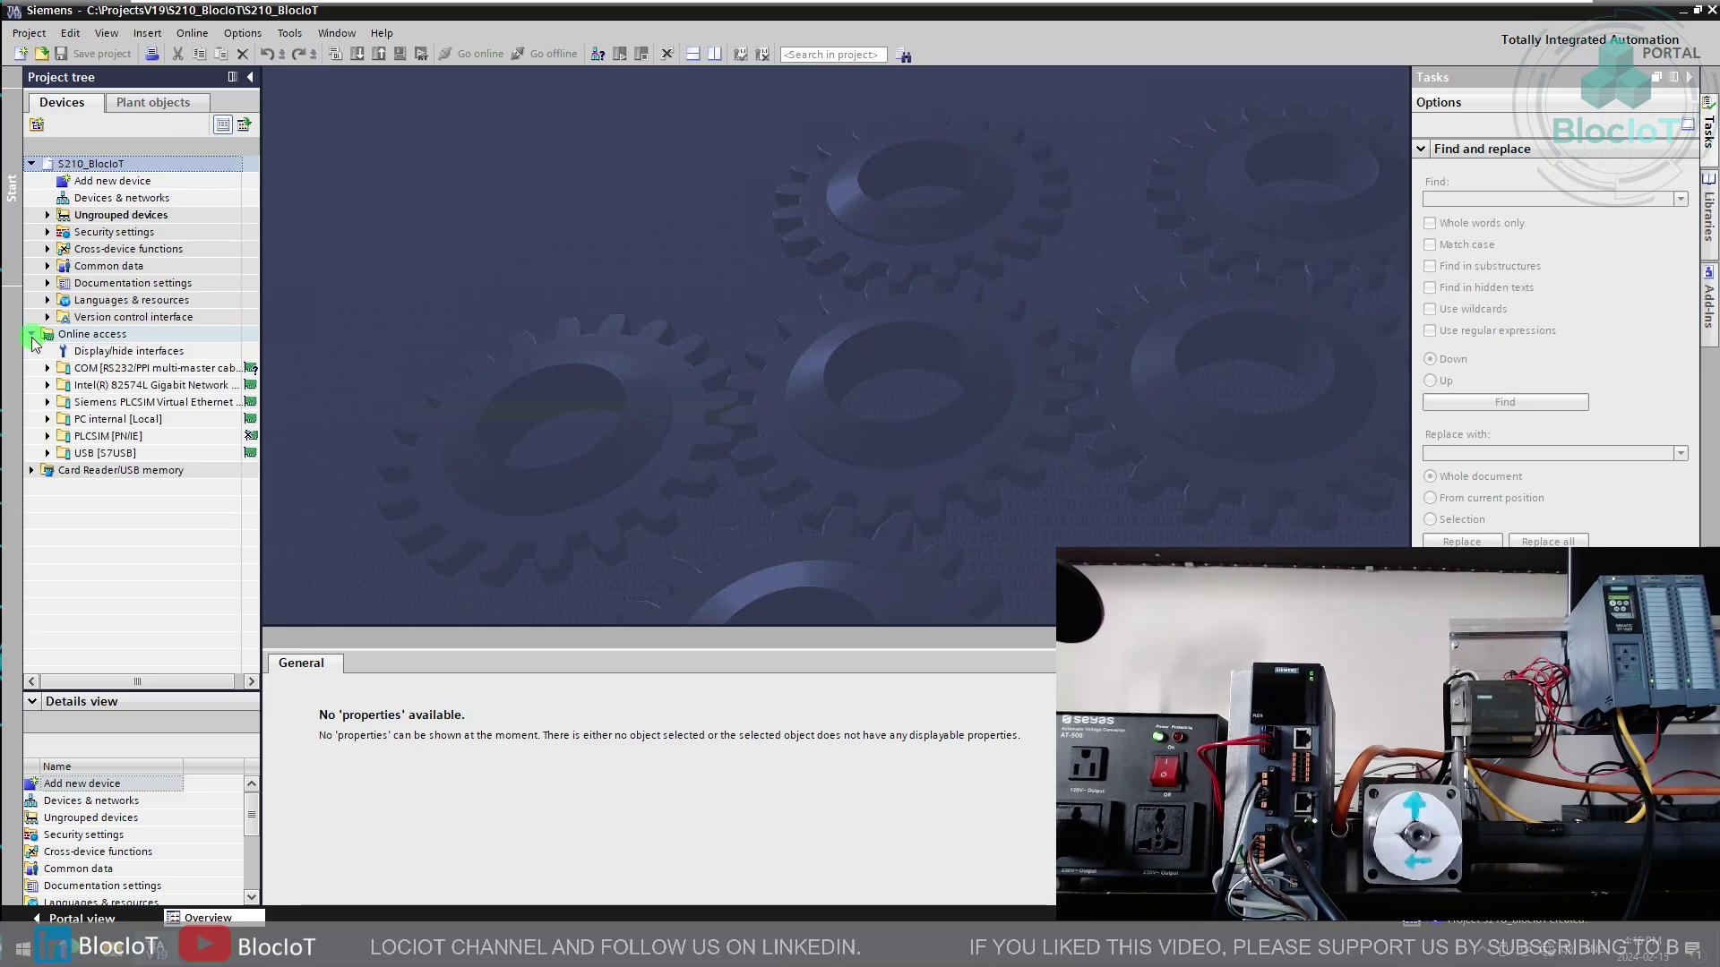
pyautogui.click(47, 386)
pyautogui.click(130, 403)
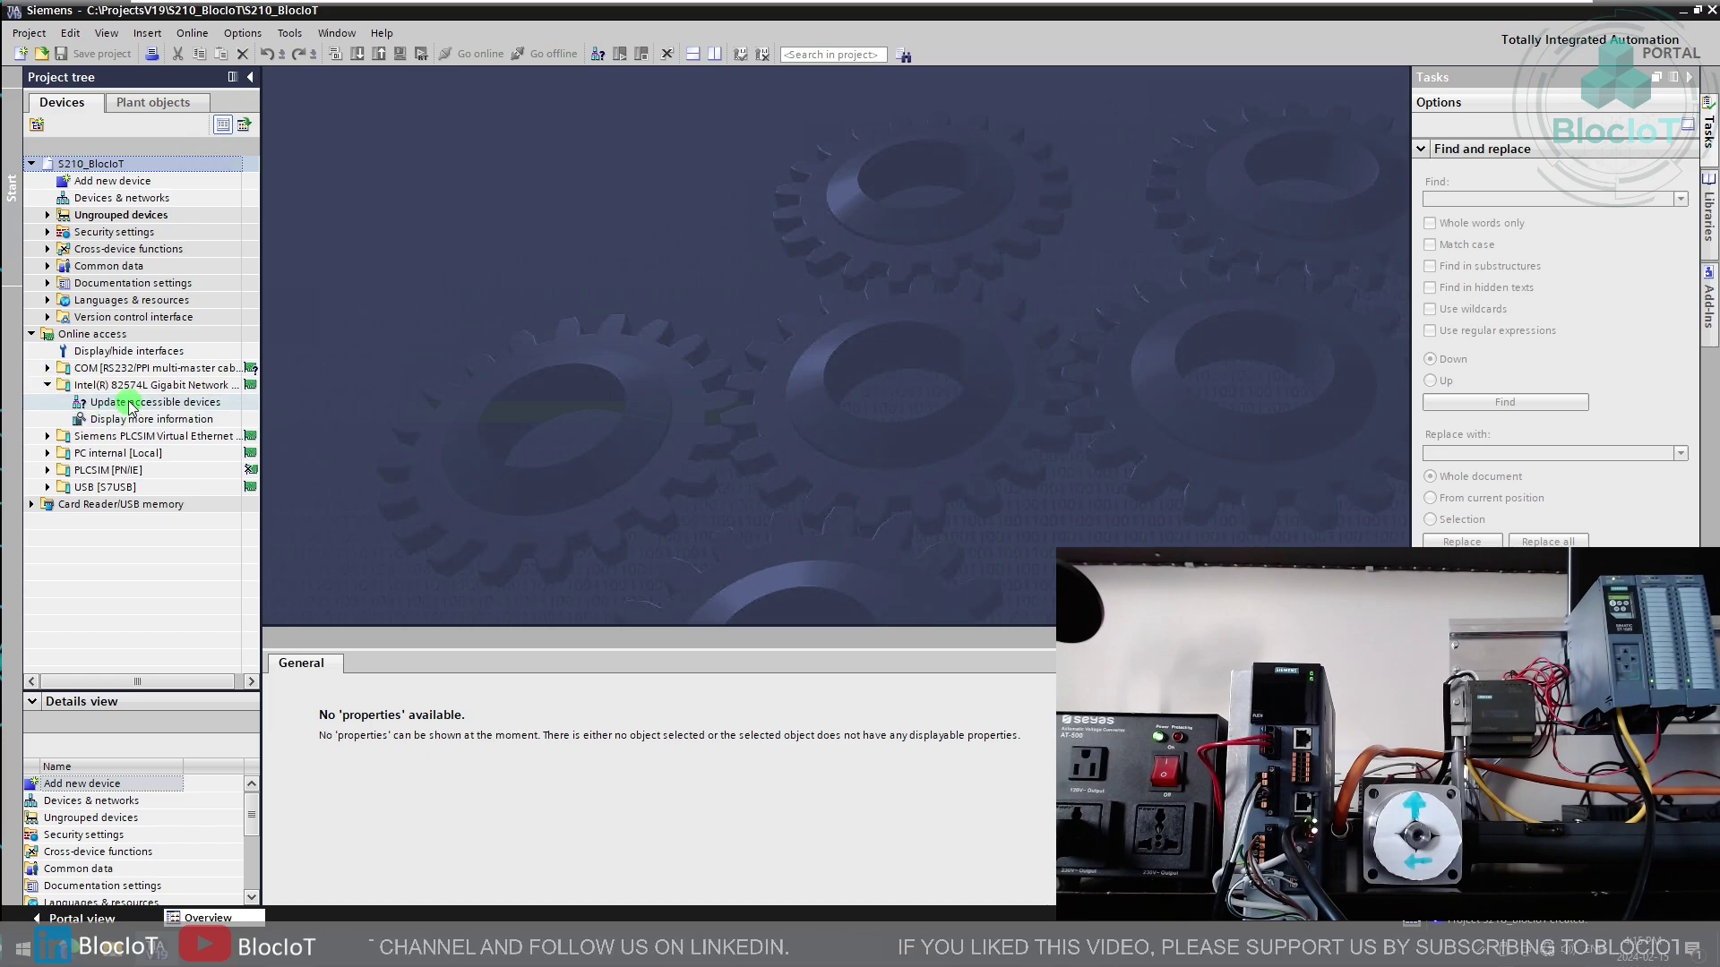
pyautogui.doubleClick(129, 405)
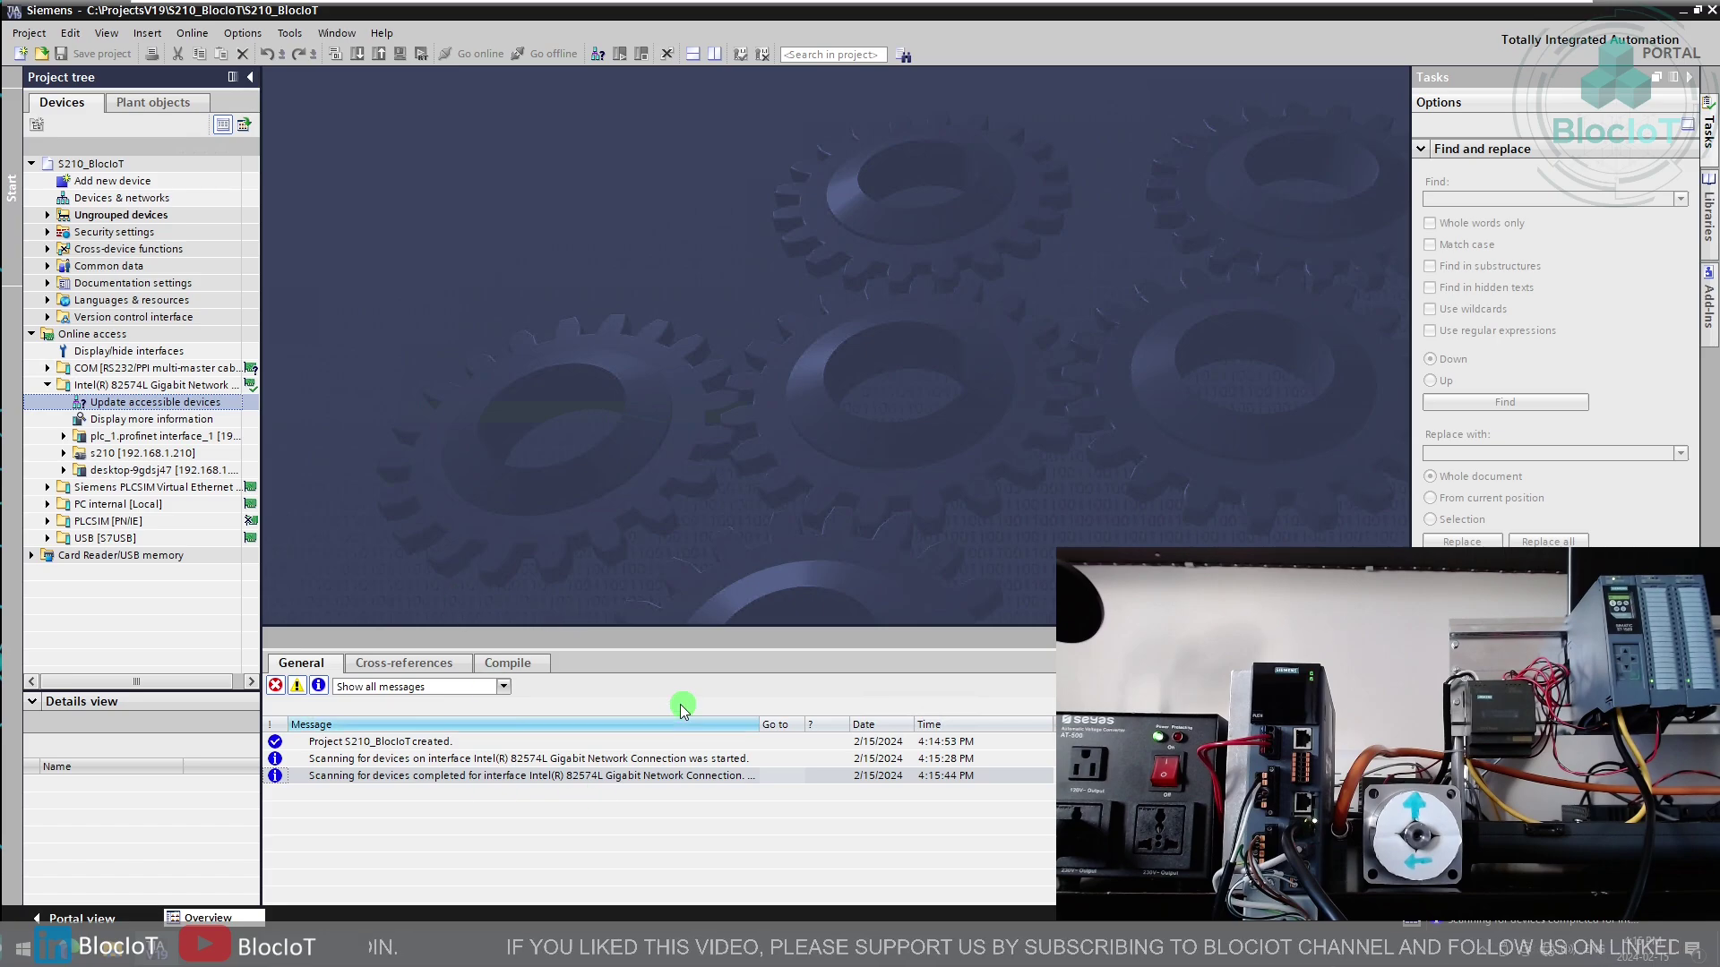
# Step: Upload the accessible s210 drive at 192.168.1.210 into the project as a new station
pyautogui.click(144, 452)
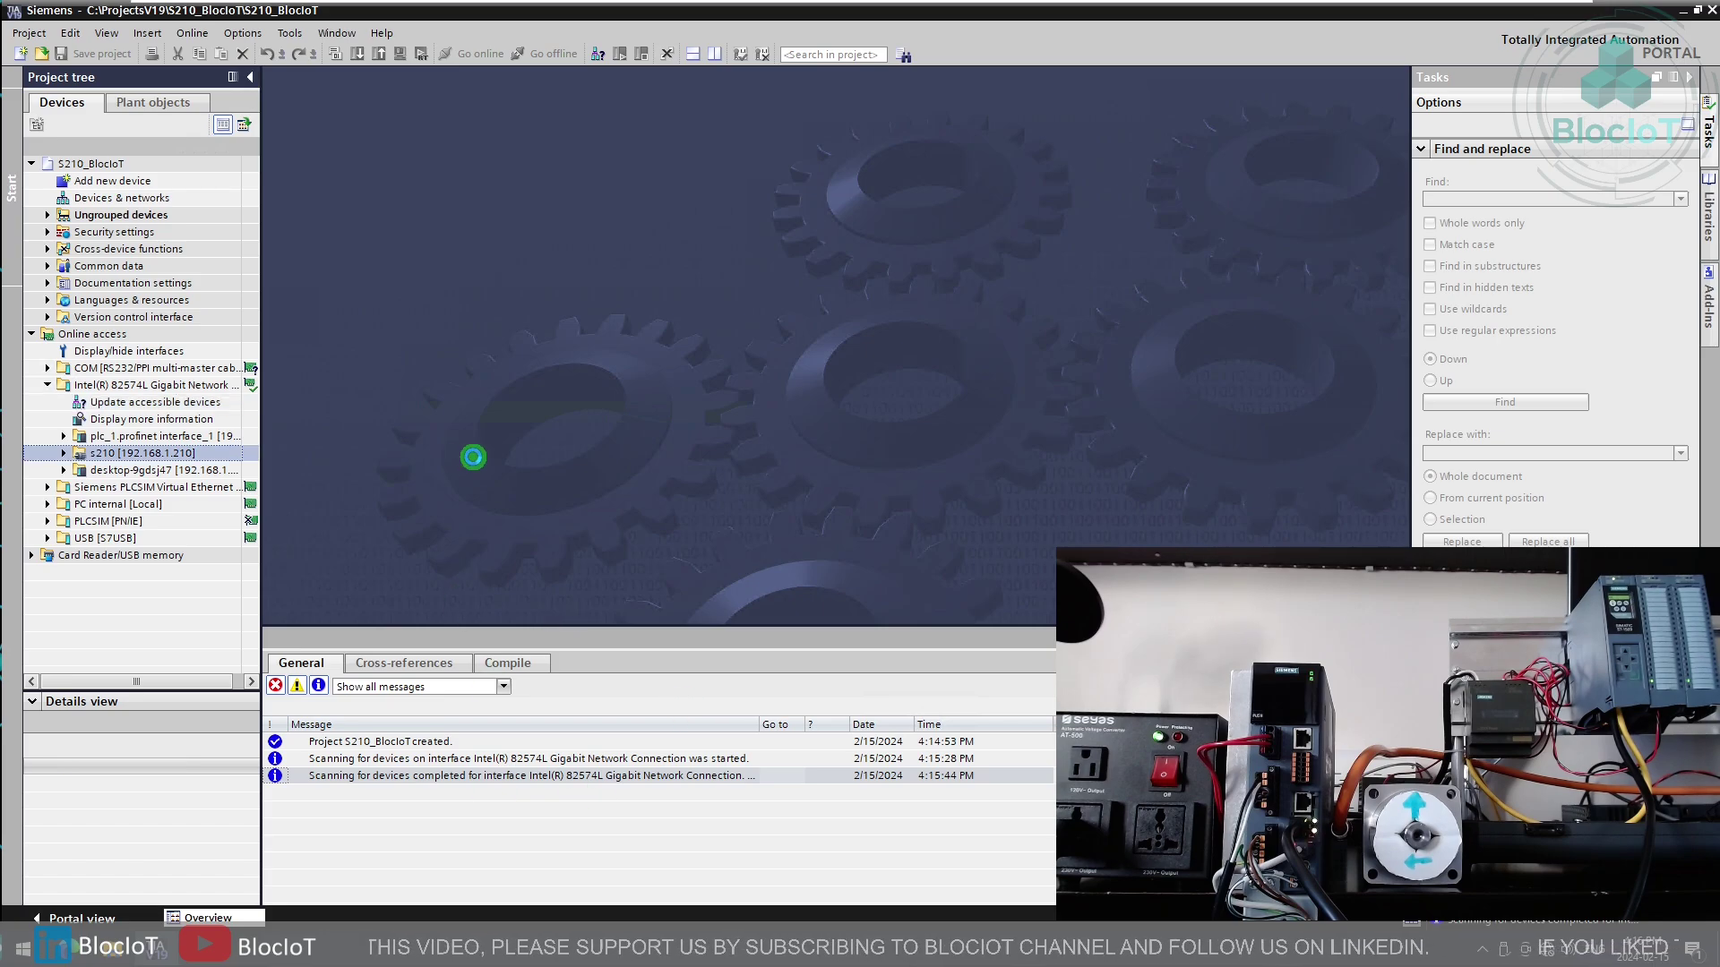
pyautogui.click(197, 435)
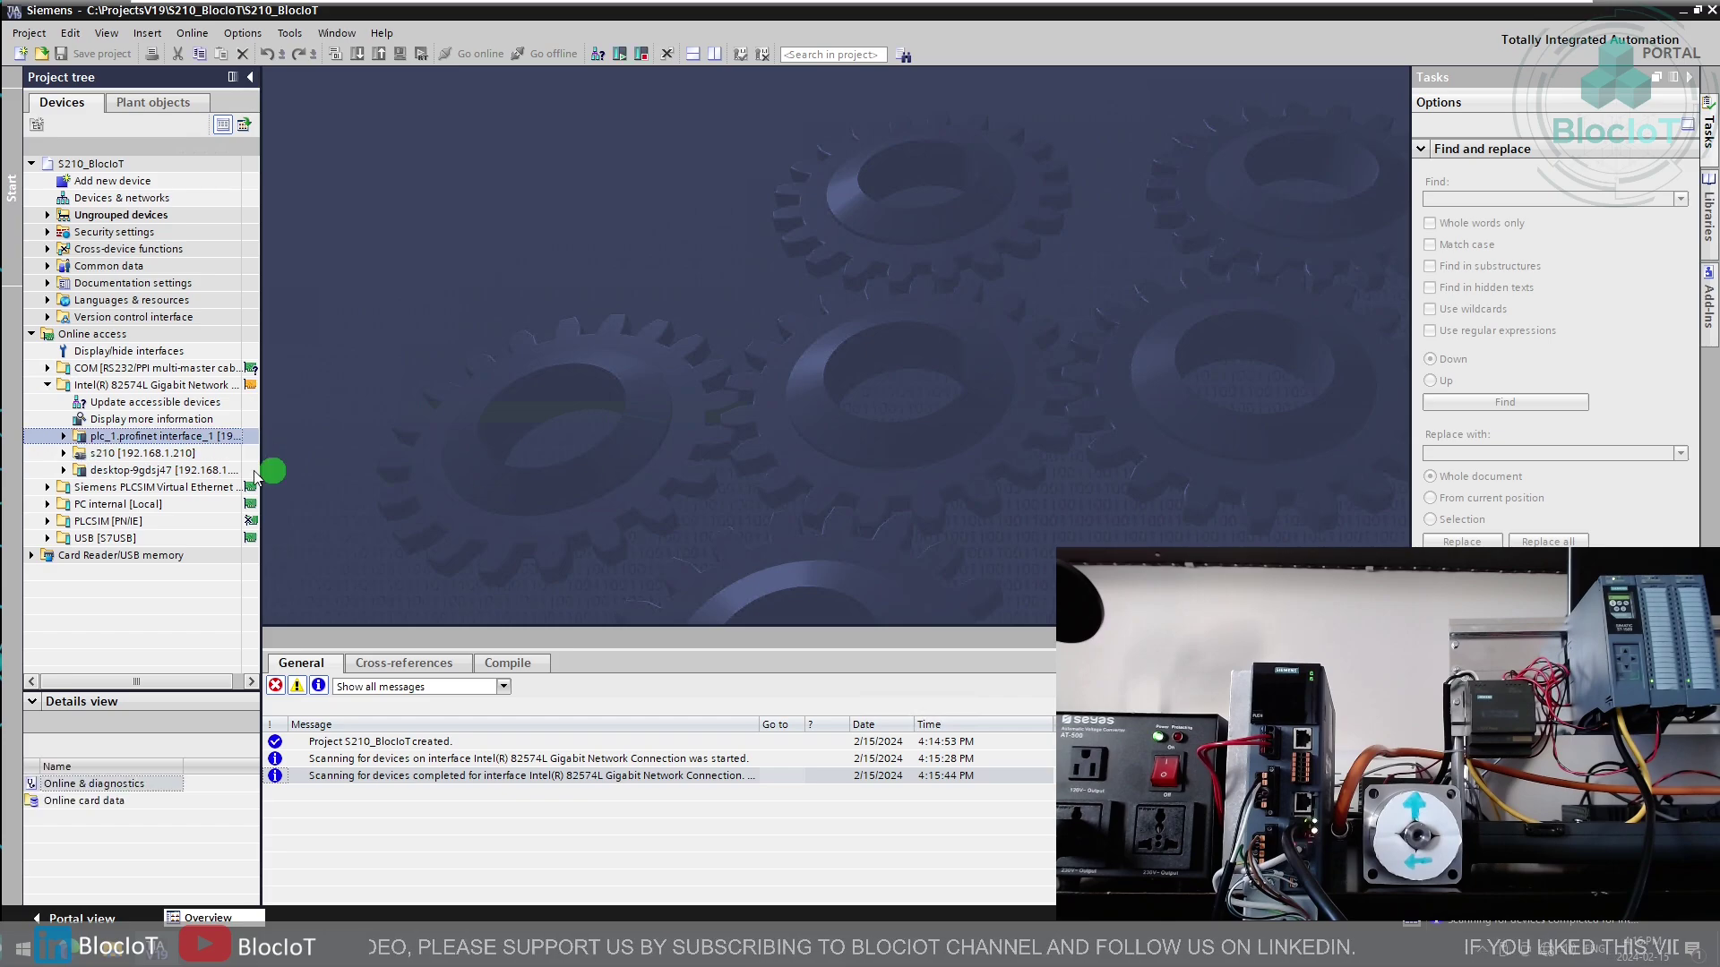
pyautogui.click(152, 454)
pyautogui.click(74, 454)
pyautogui.click(68, 455)
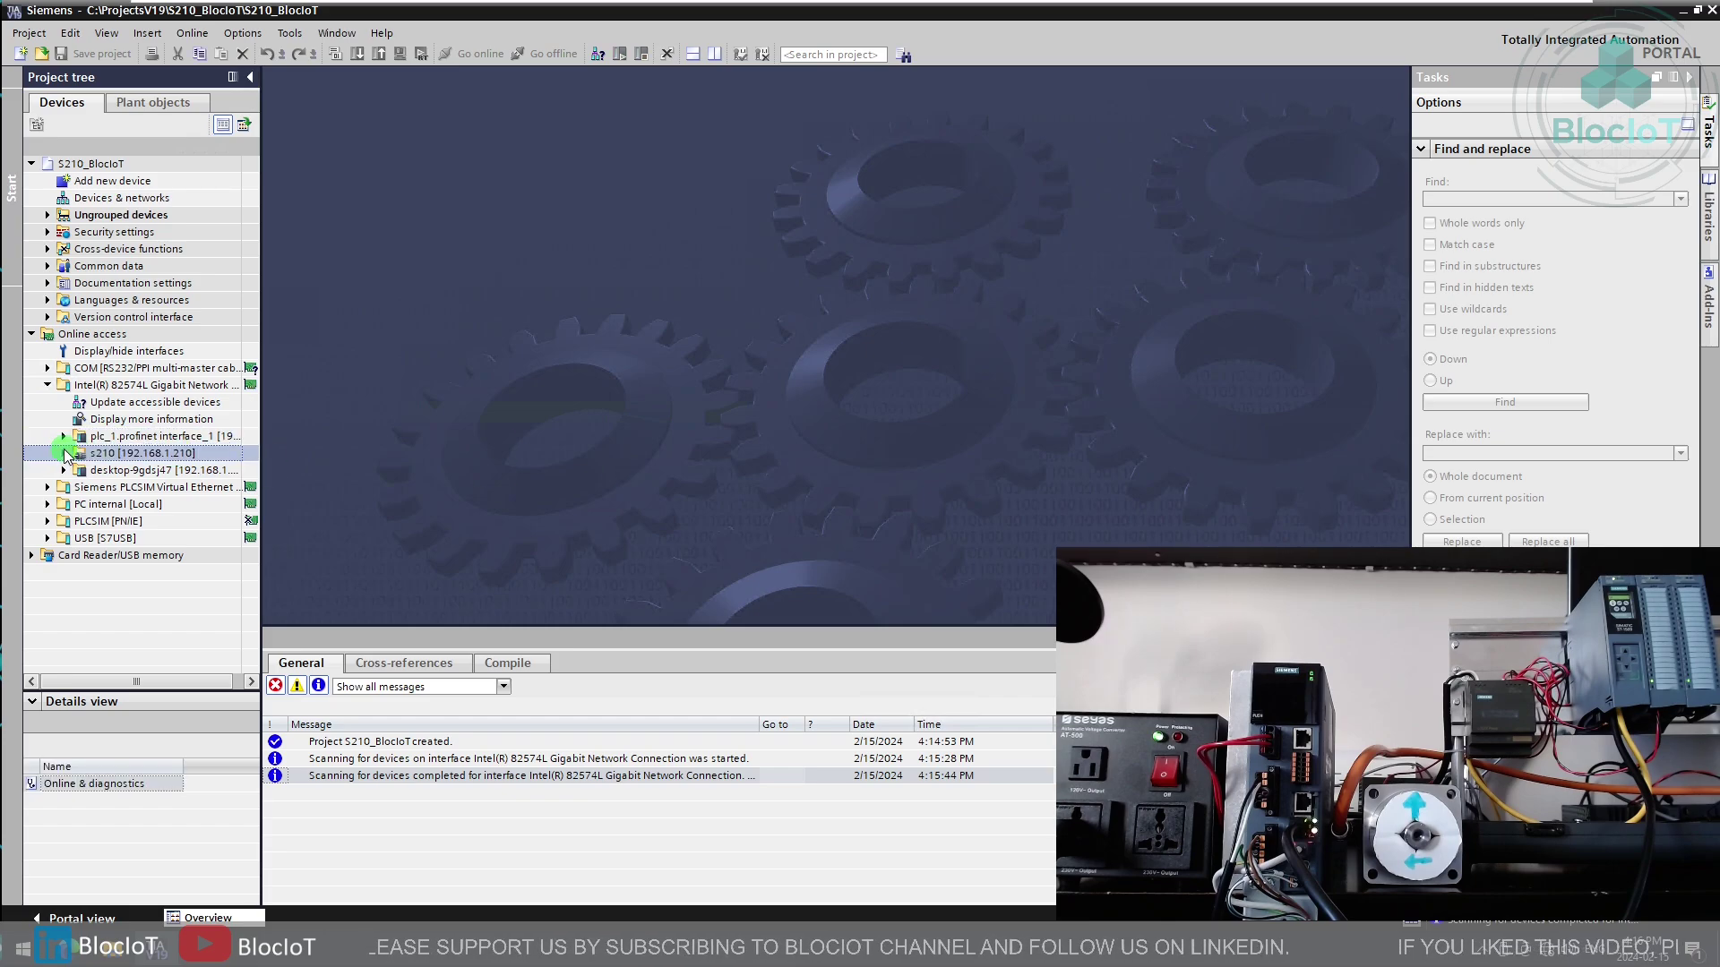
pyautogui.click(65, 454)
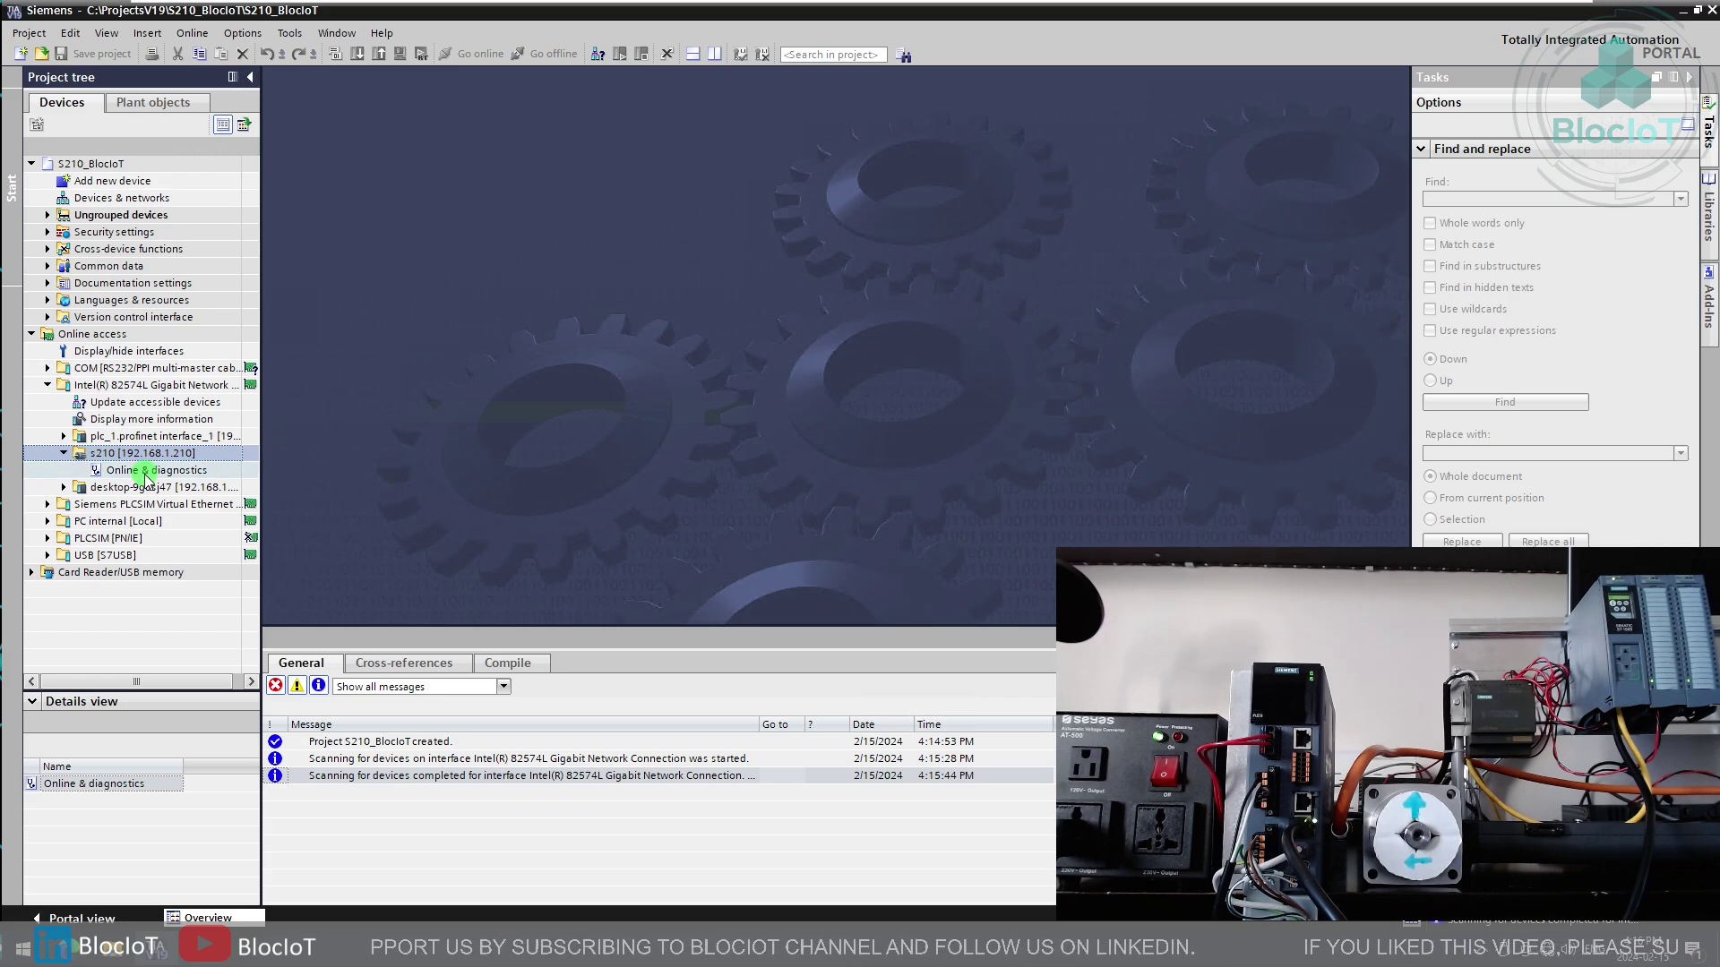
pyautogui.click(175, 472)
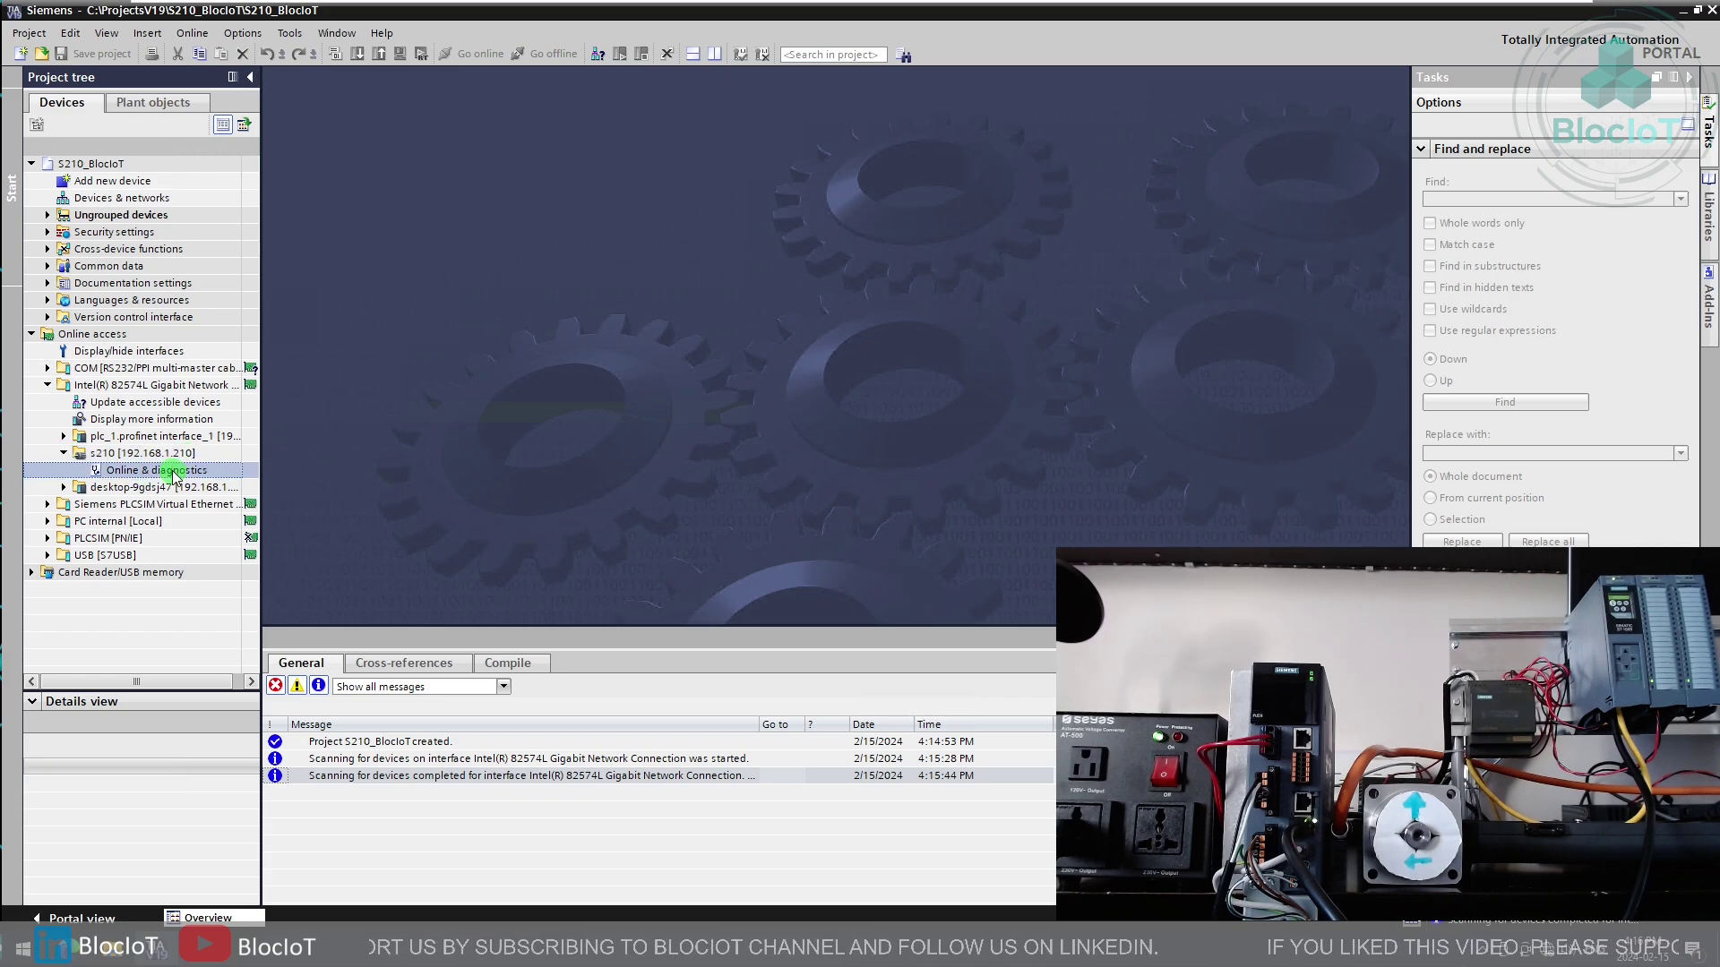
pyautogui.click(170, 453)
pyautogui.click(178, 421)
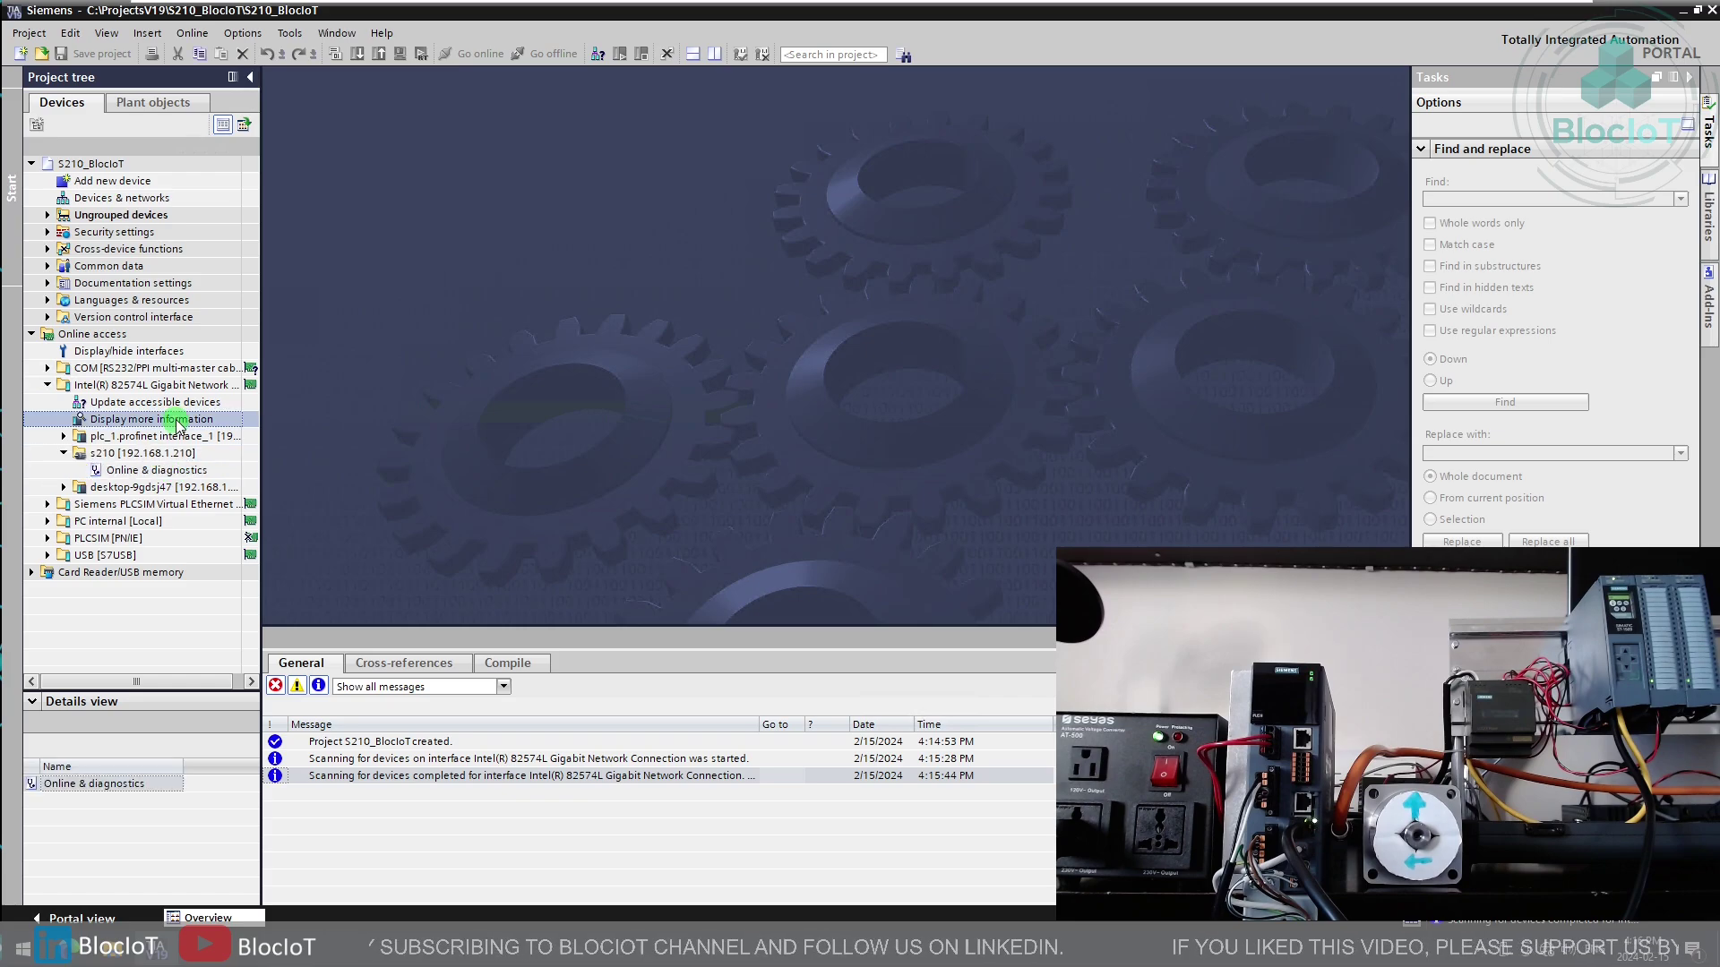
pyautogui.click(150, 456)
pyautogui.rightClick(151, 457)
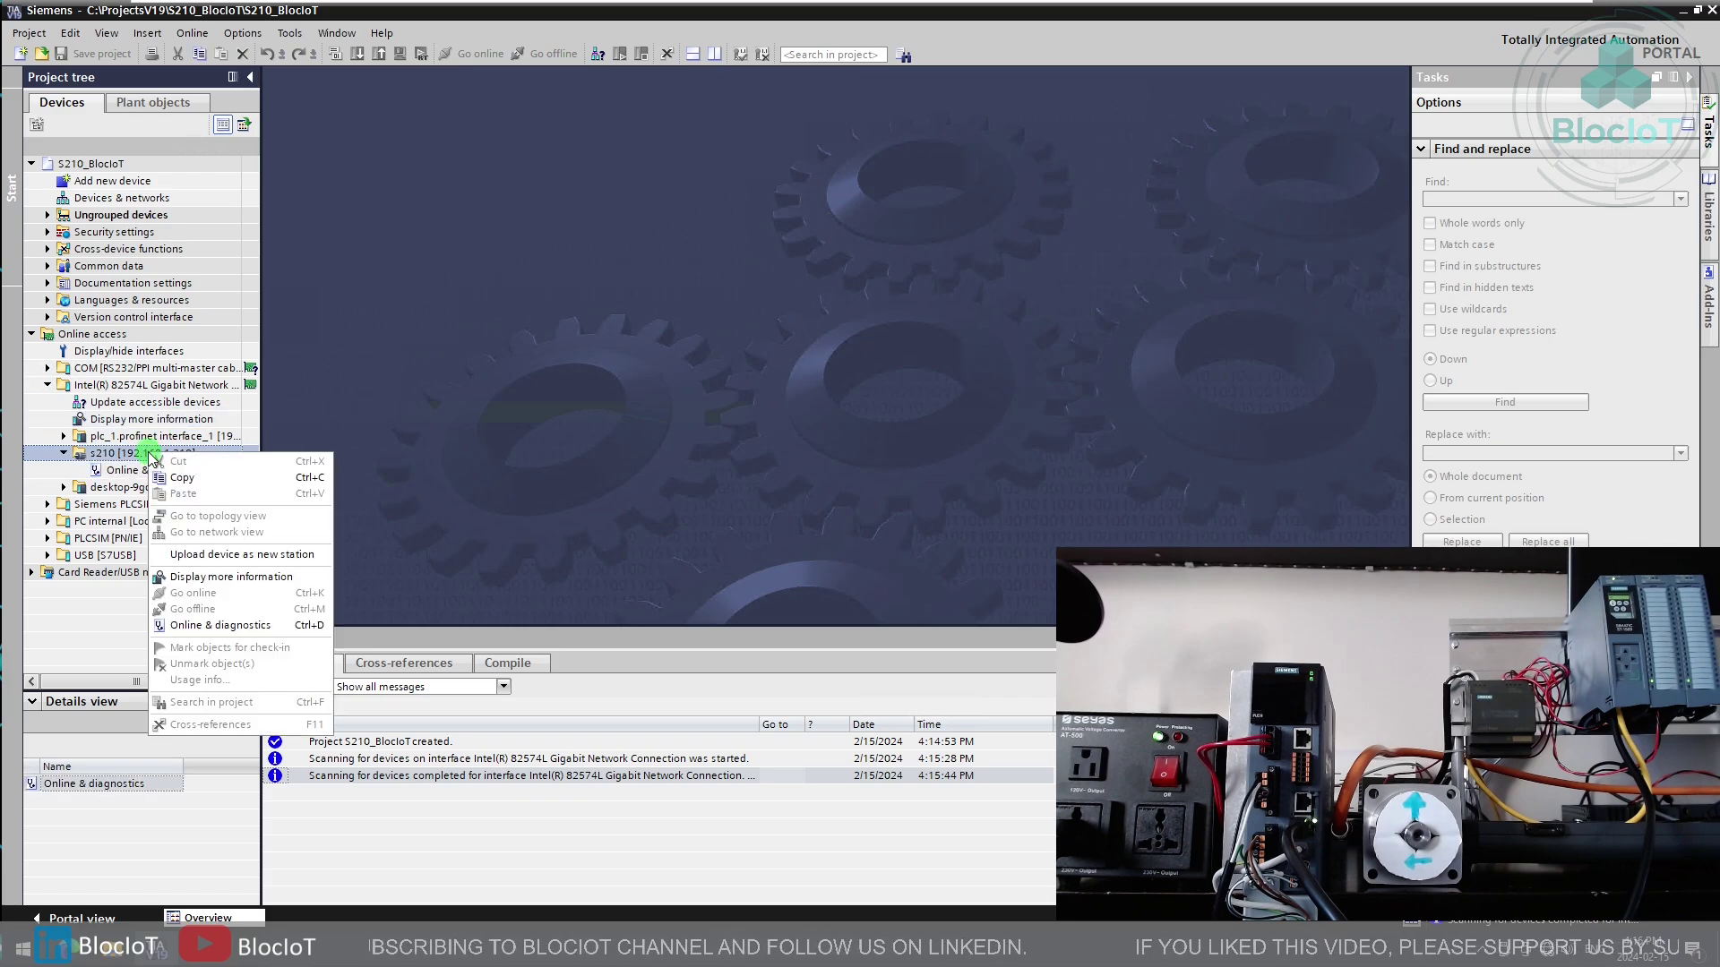
pyautogui.click(227, 557)
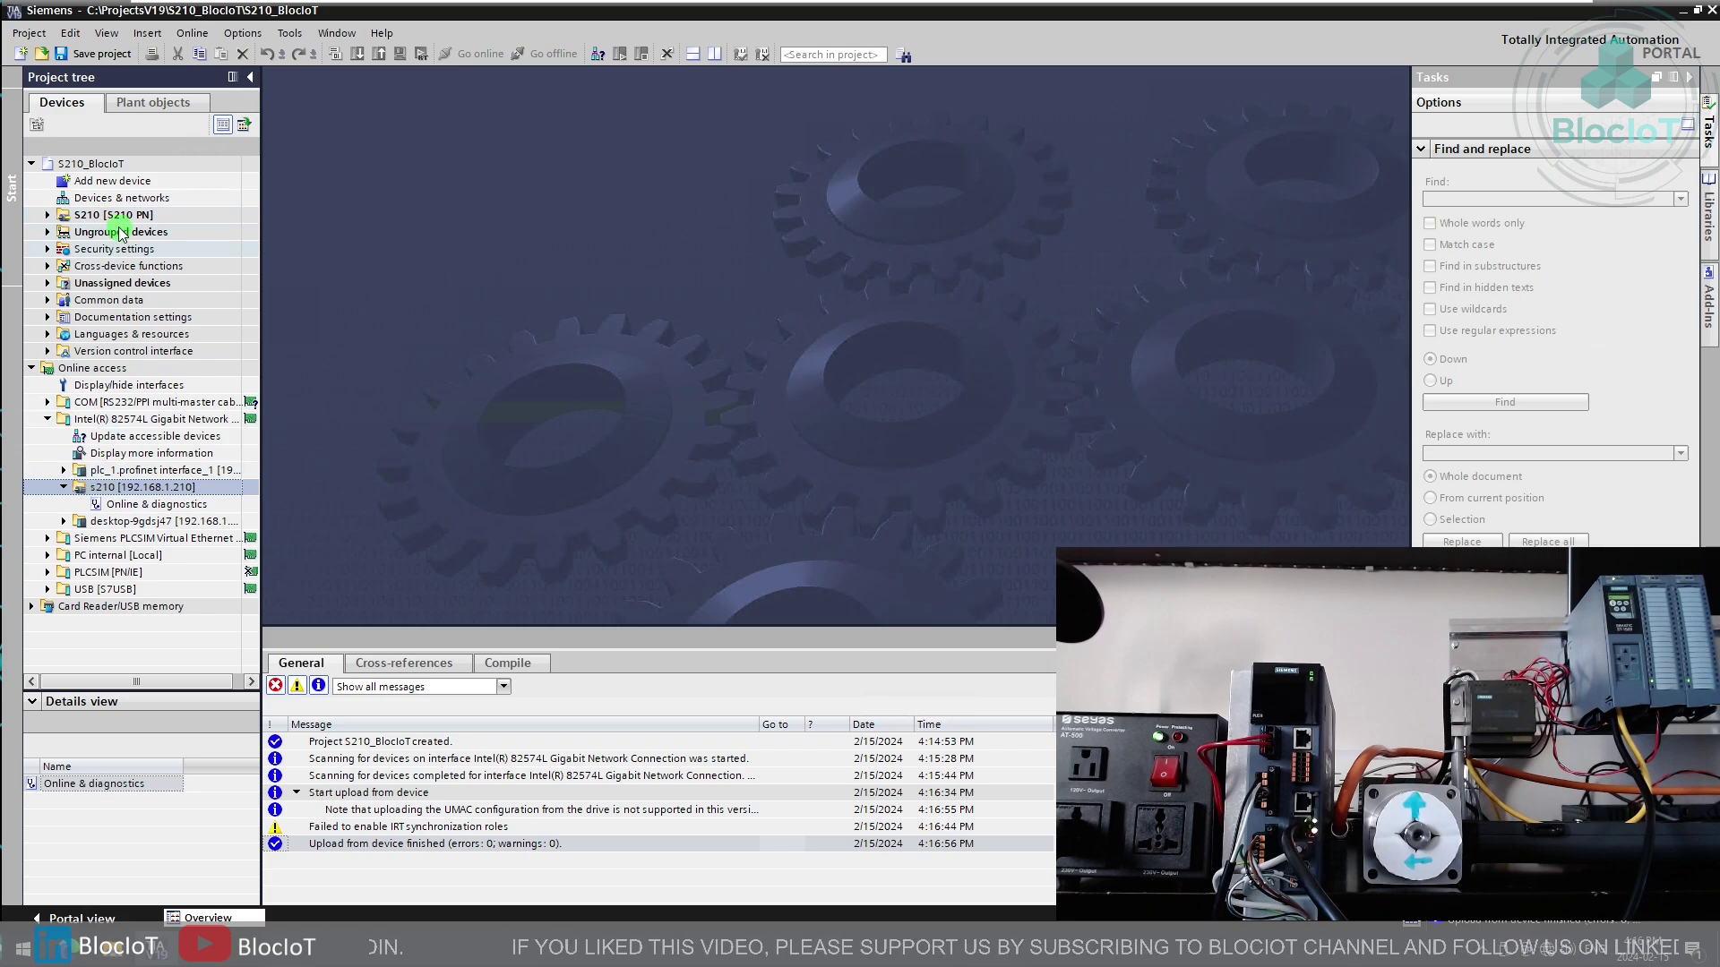
# Step: Open the device configuration of the uploaded S210 drive and inspect its motor selection properties
pyautogui.click(56, 216)
pyautogui.press('F2')
pyautogui.click(47, 216)
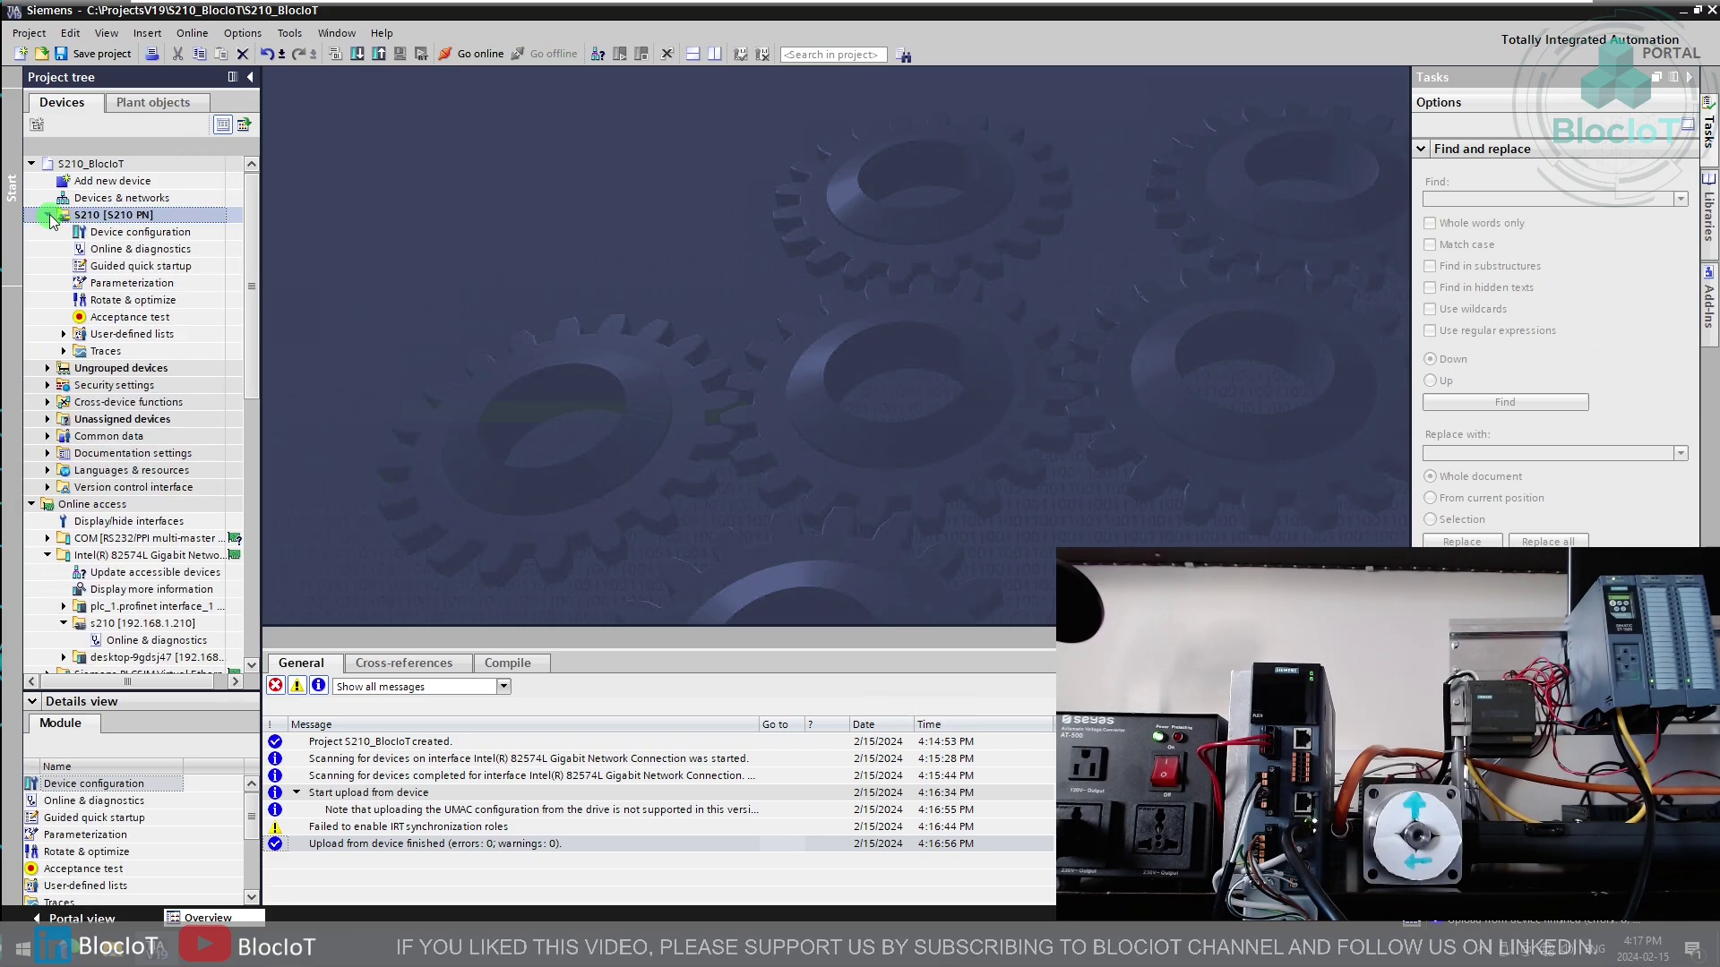
pyautogui.doubleClick(128, 234)
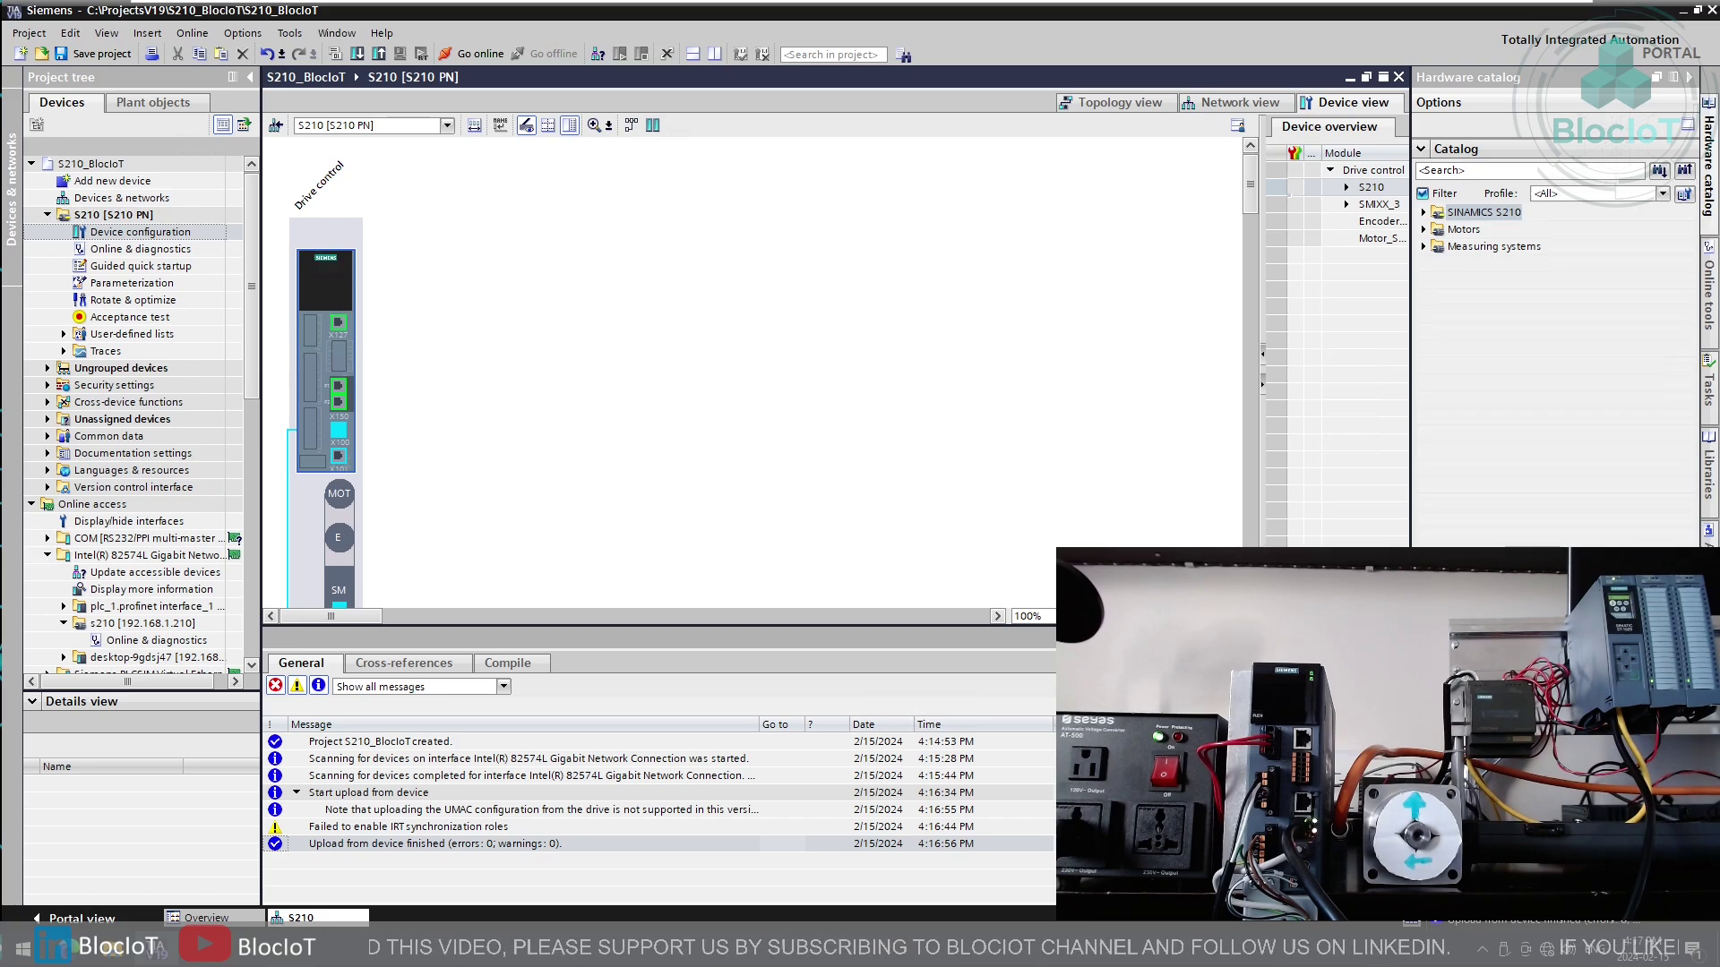
pyautogui.click(340, 496)
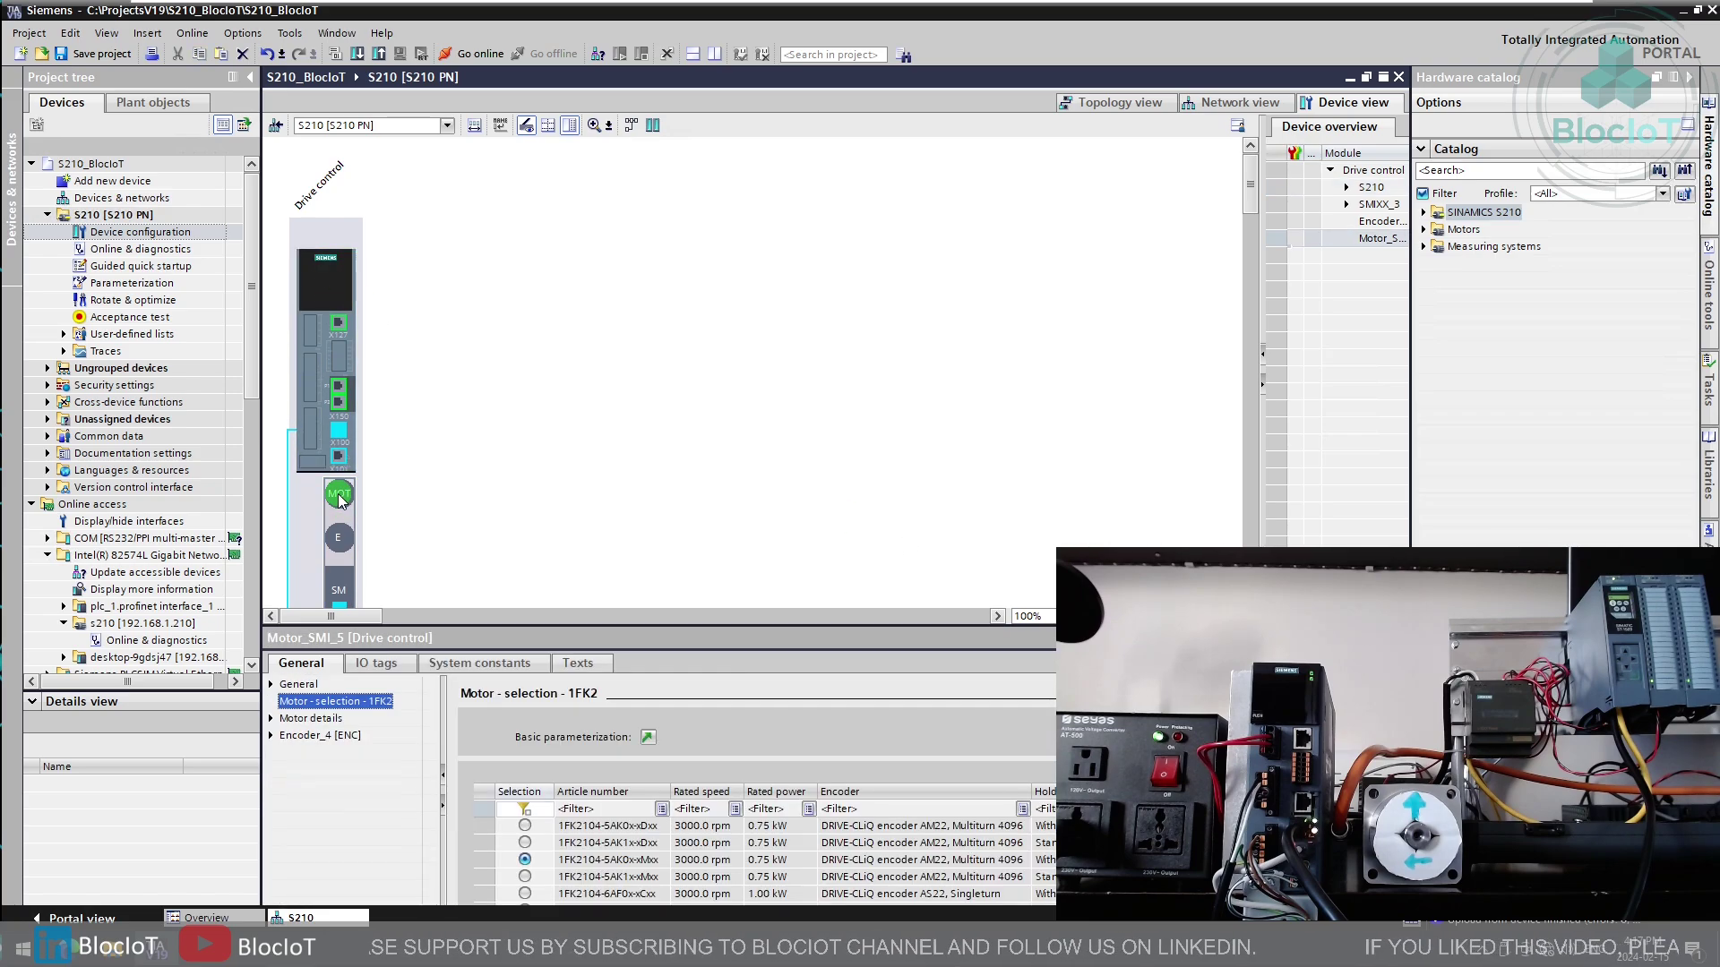
pyautogui.click(1020, 591)
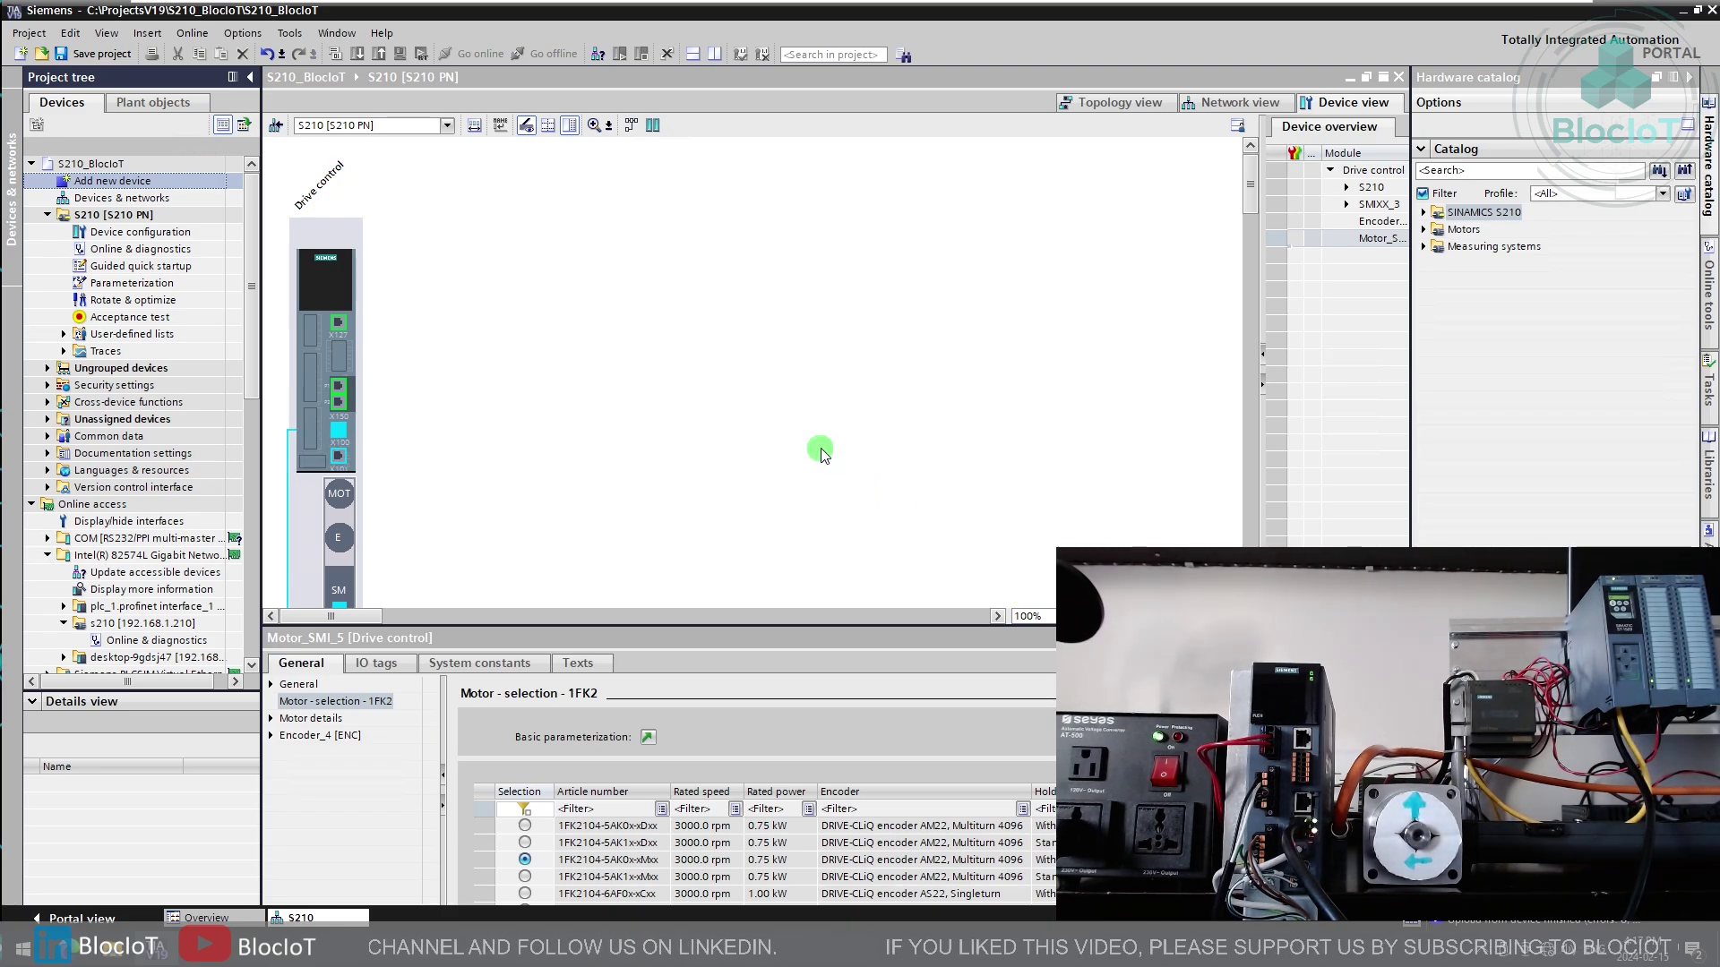
# Step: Go online with the S210 drive from its Rotate & optimize control panel and activate master control
pyautogui.click(112, 216)
pyautogui.doubleClick(101, 302)
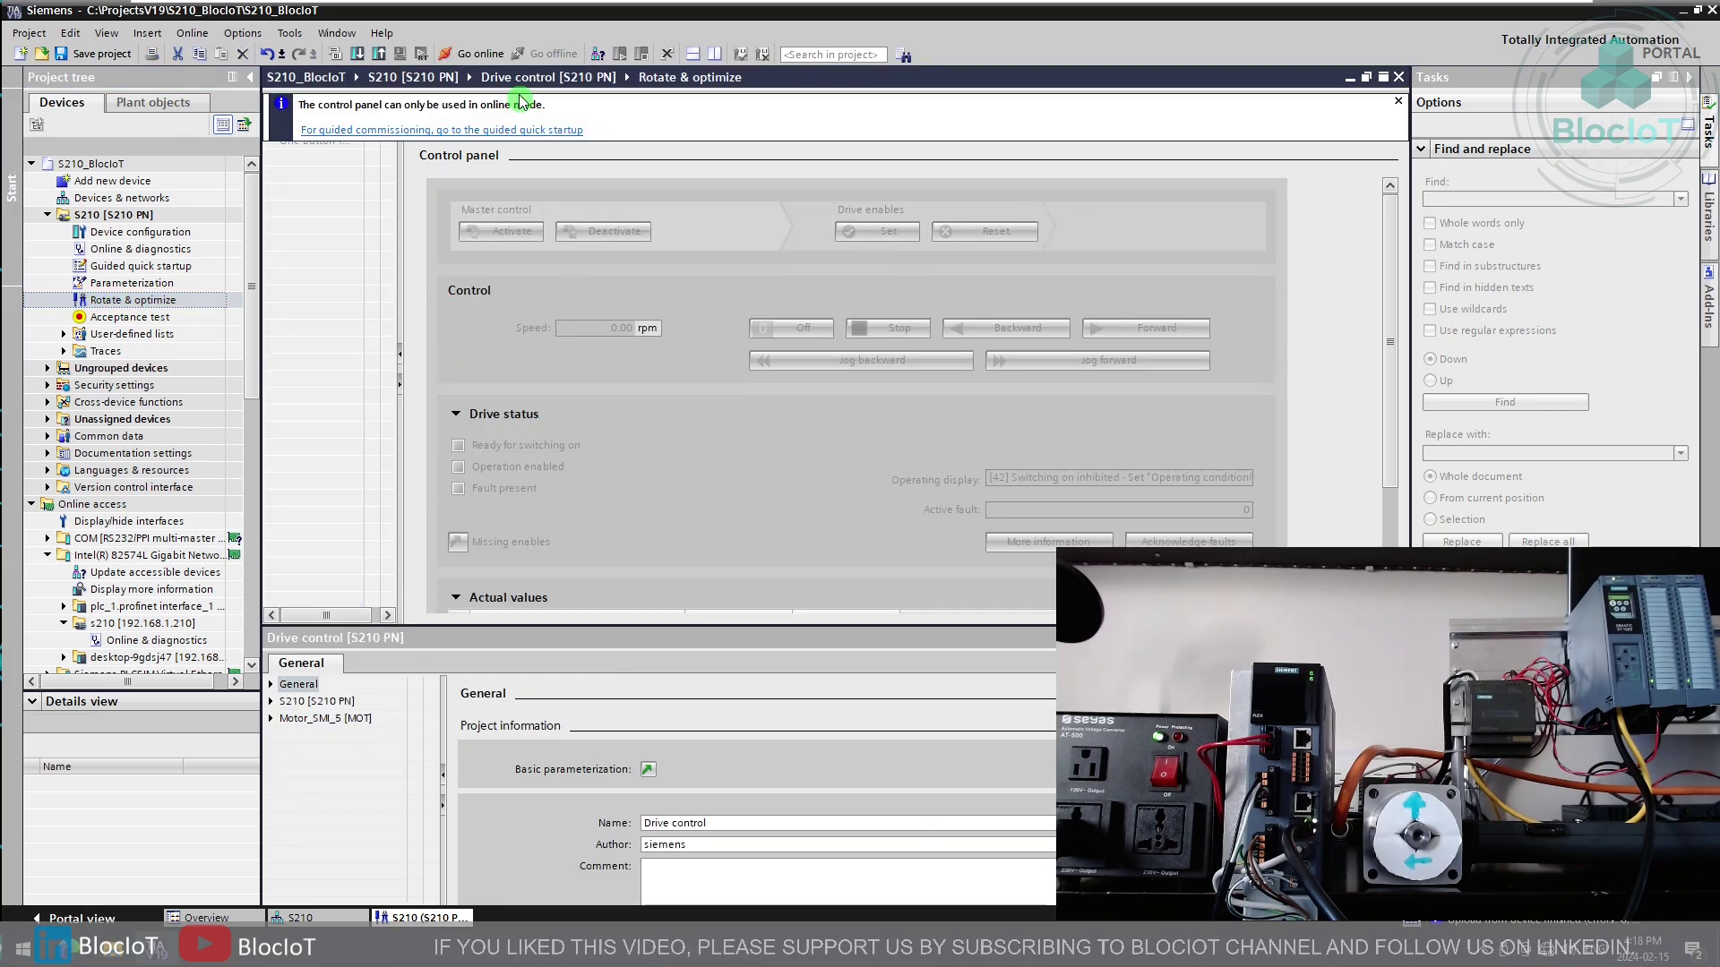
pyautogui.click(475, 53)
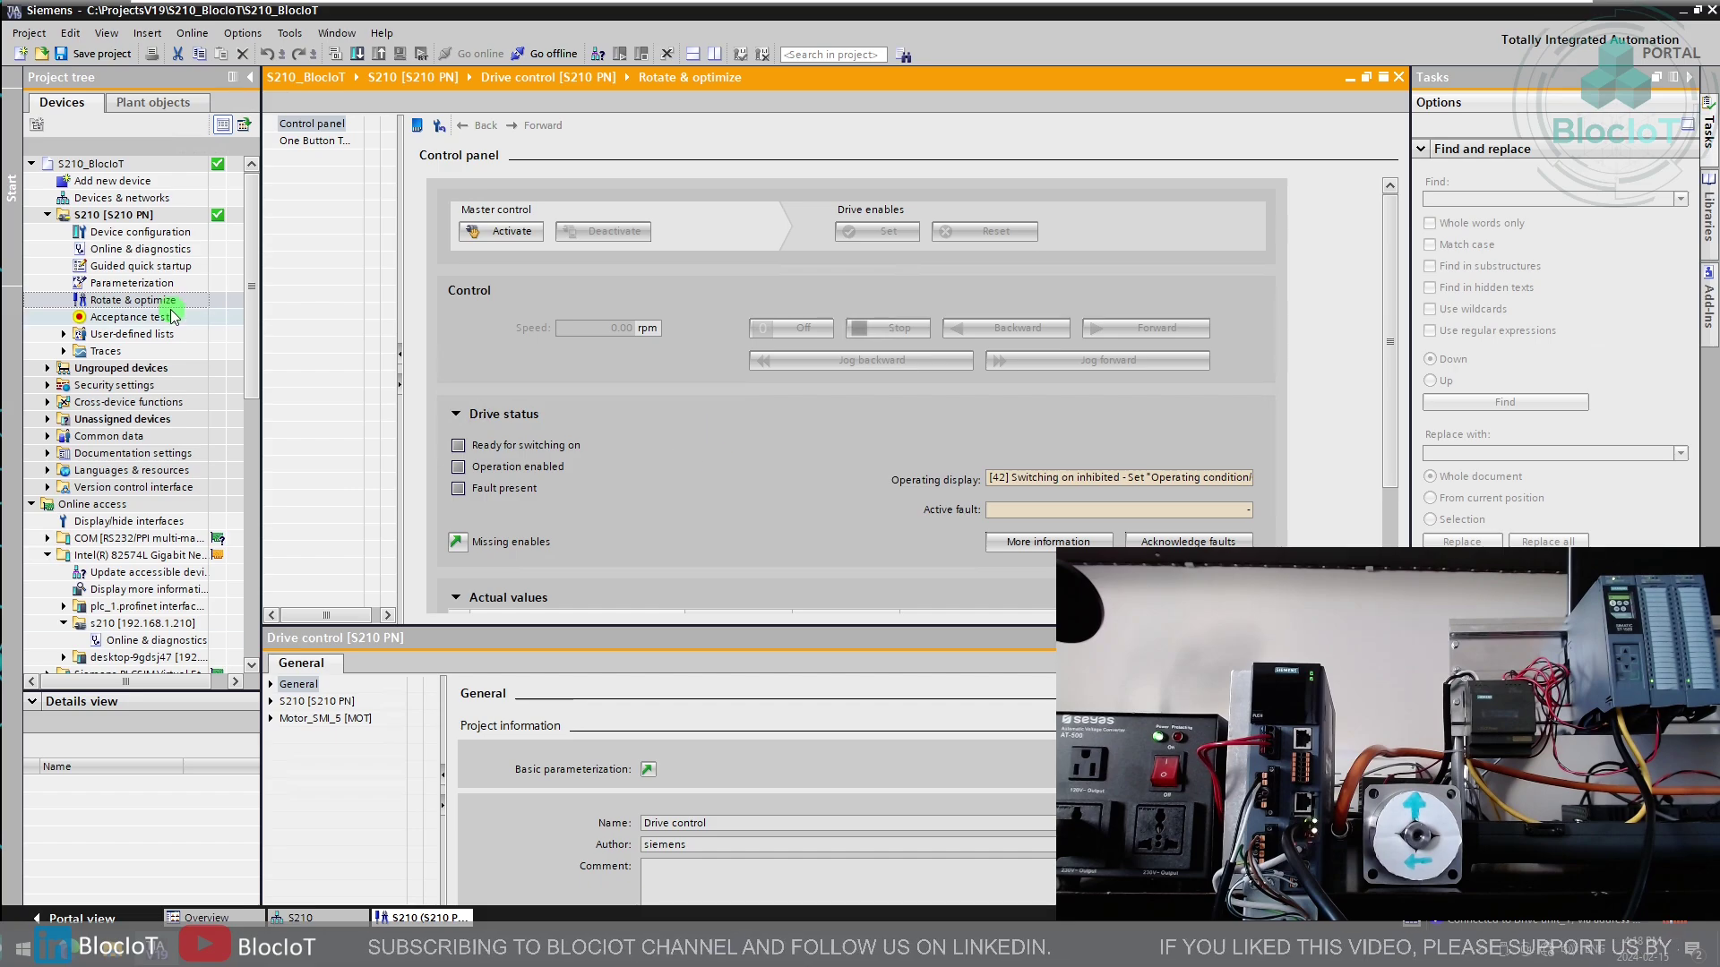
pyautogui.click(516, 232)
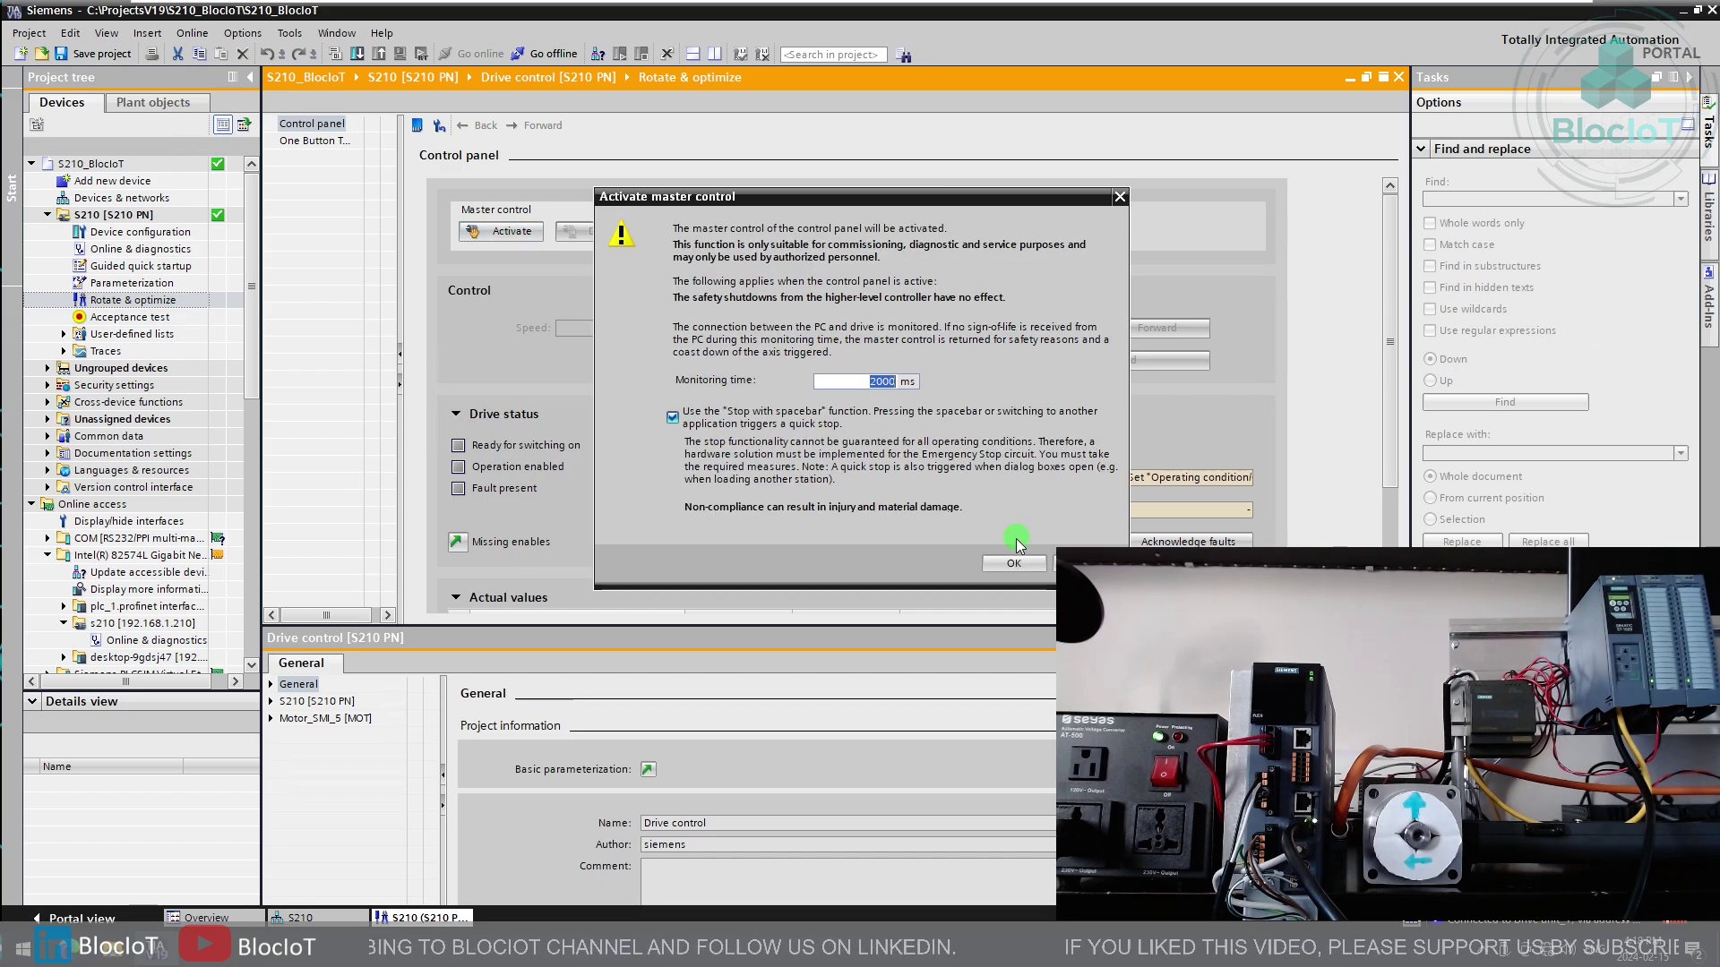
pyautogui.click(1017, 564)
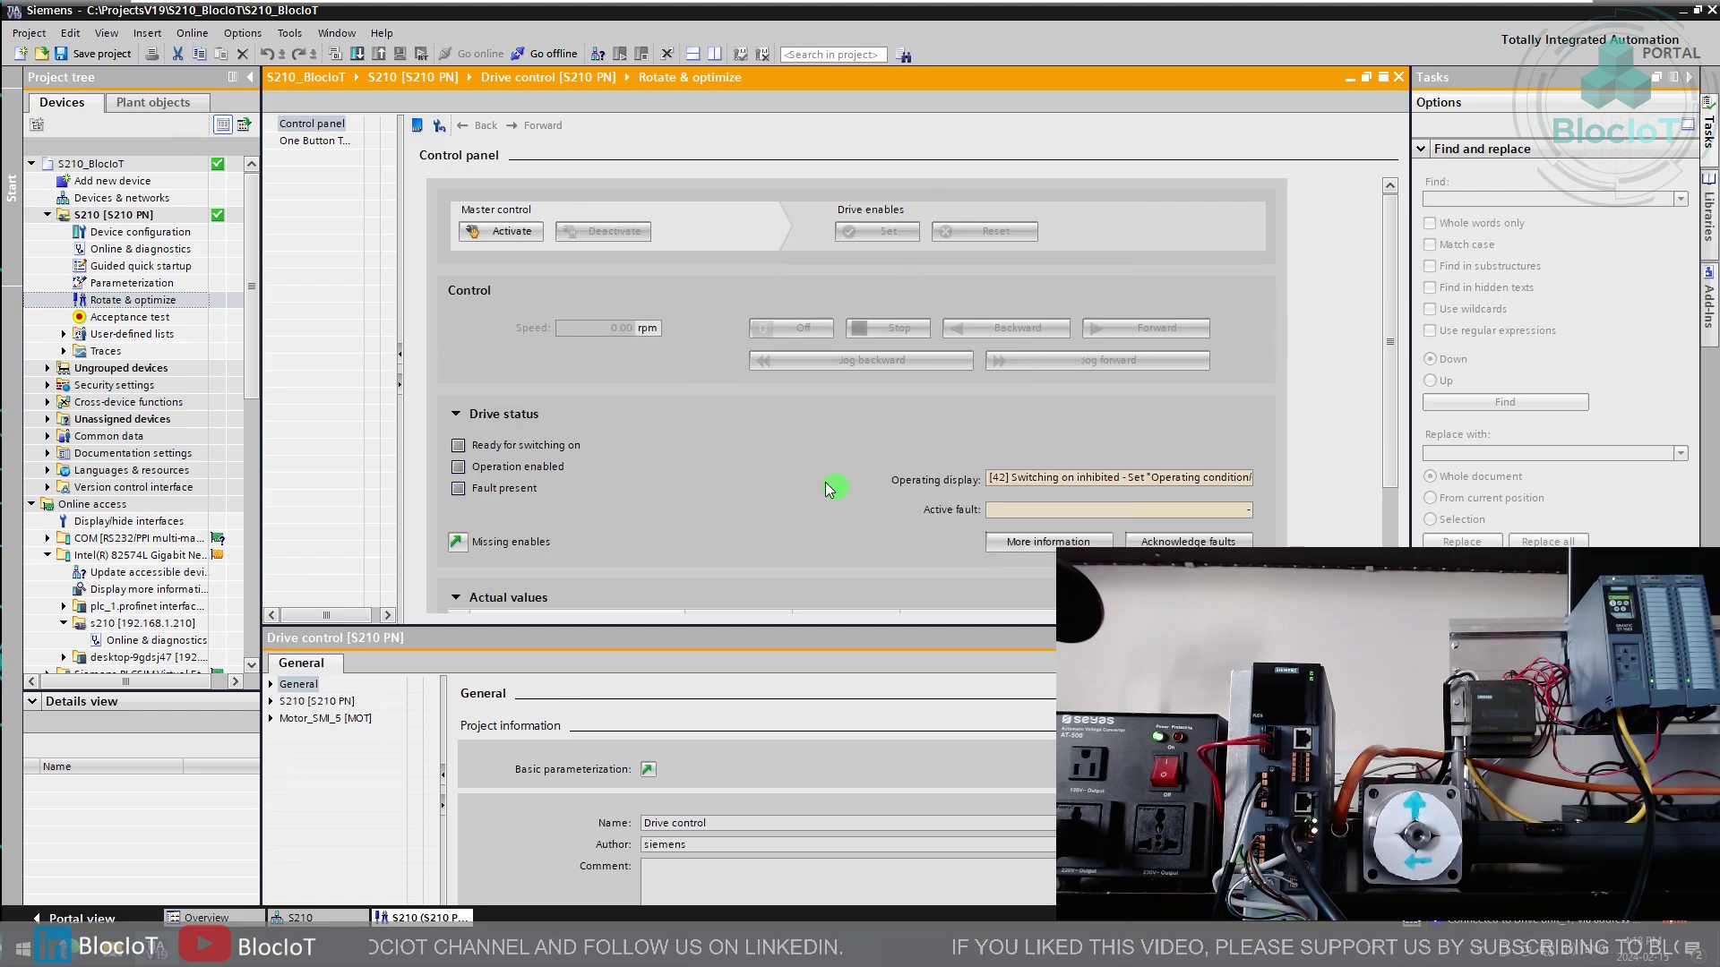
# Step: Test the motor at a speed of 60 rpm by running and jogging it forward and backward
pyautogui.click(605, 328)
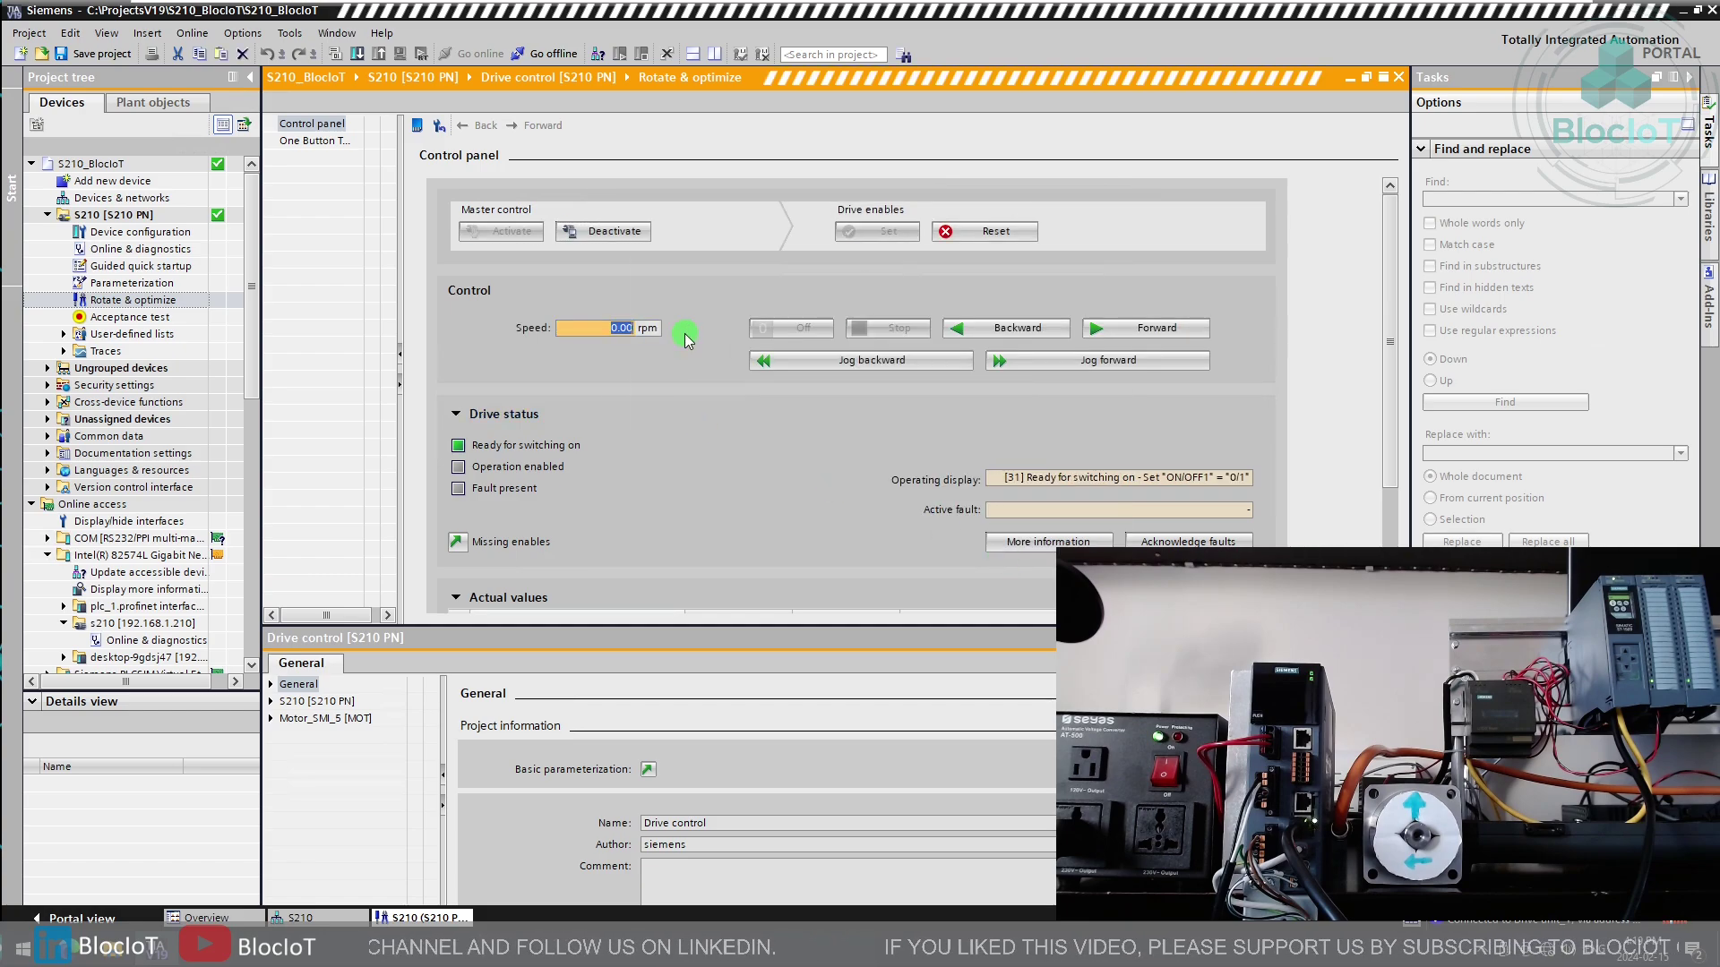
pyautogui.write('60')
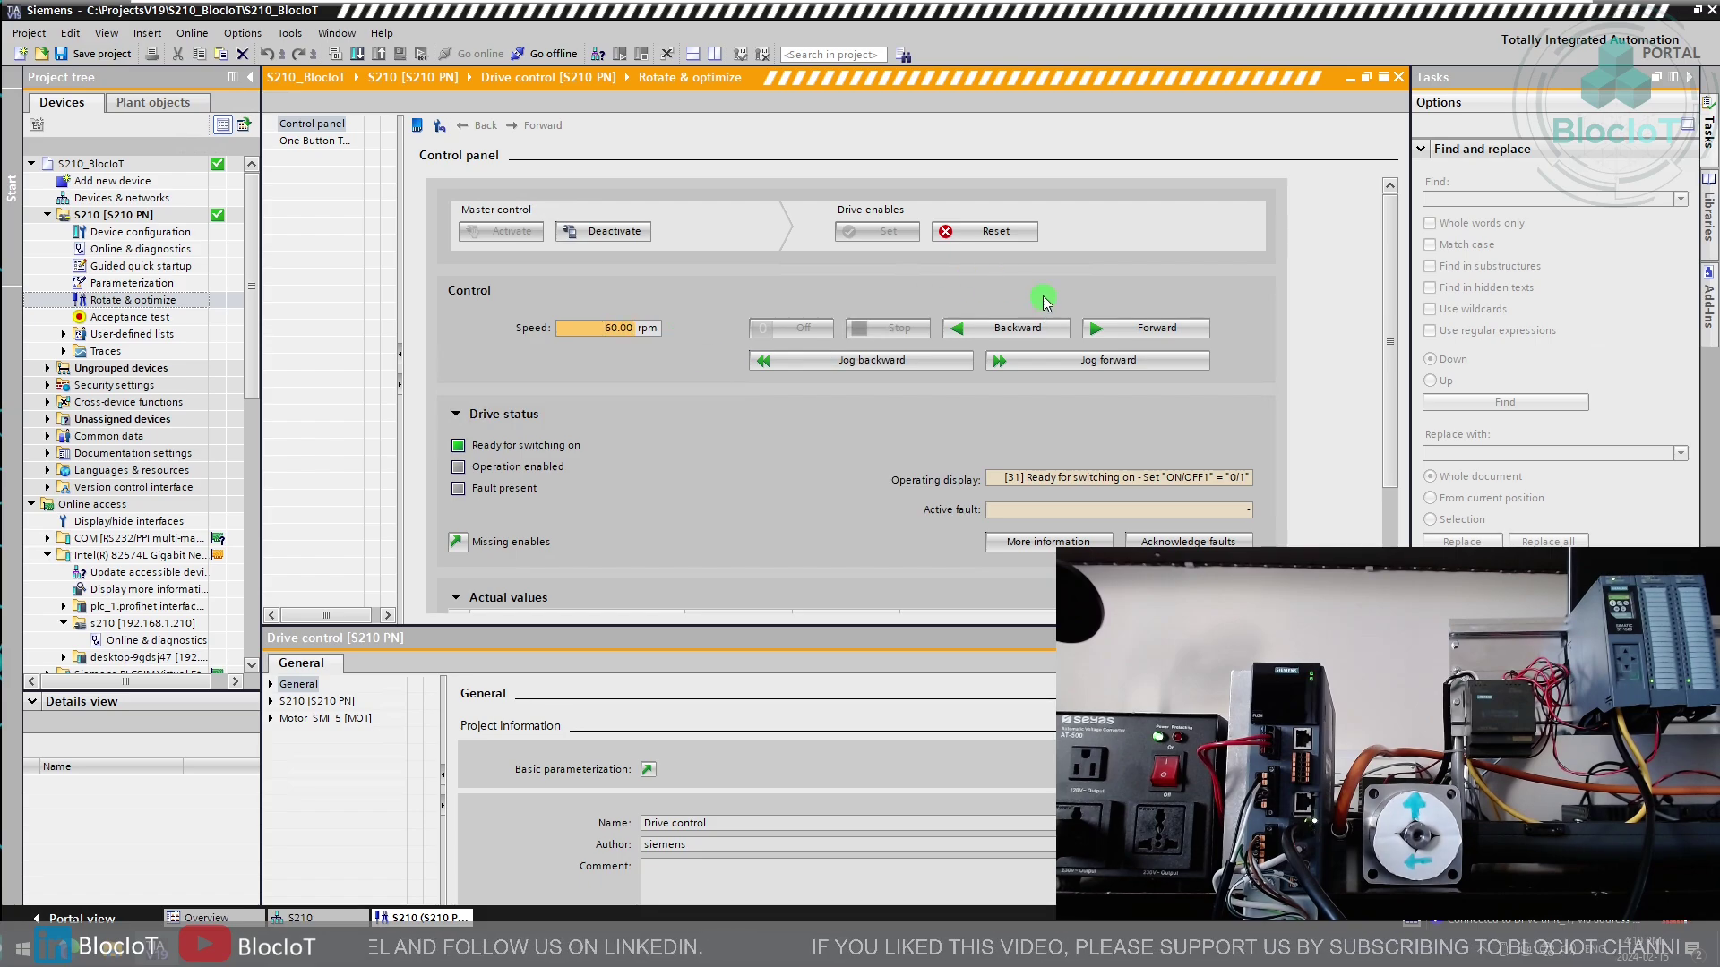
pyautogui.click(1126, 330)
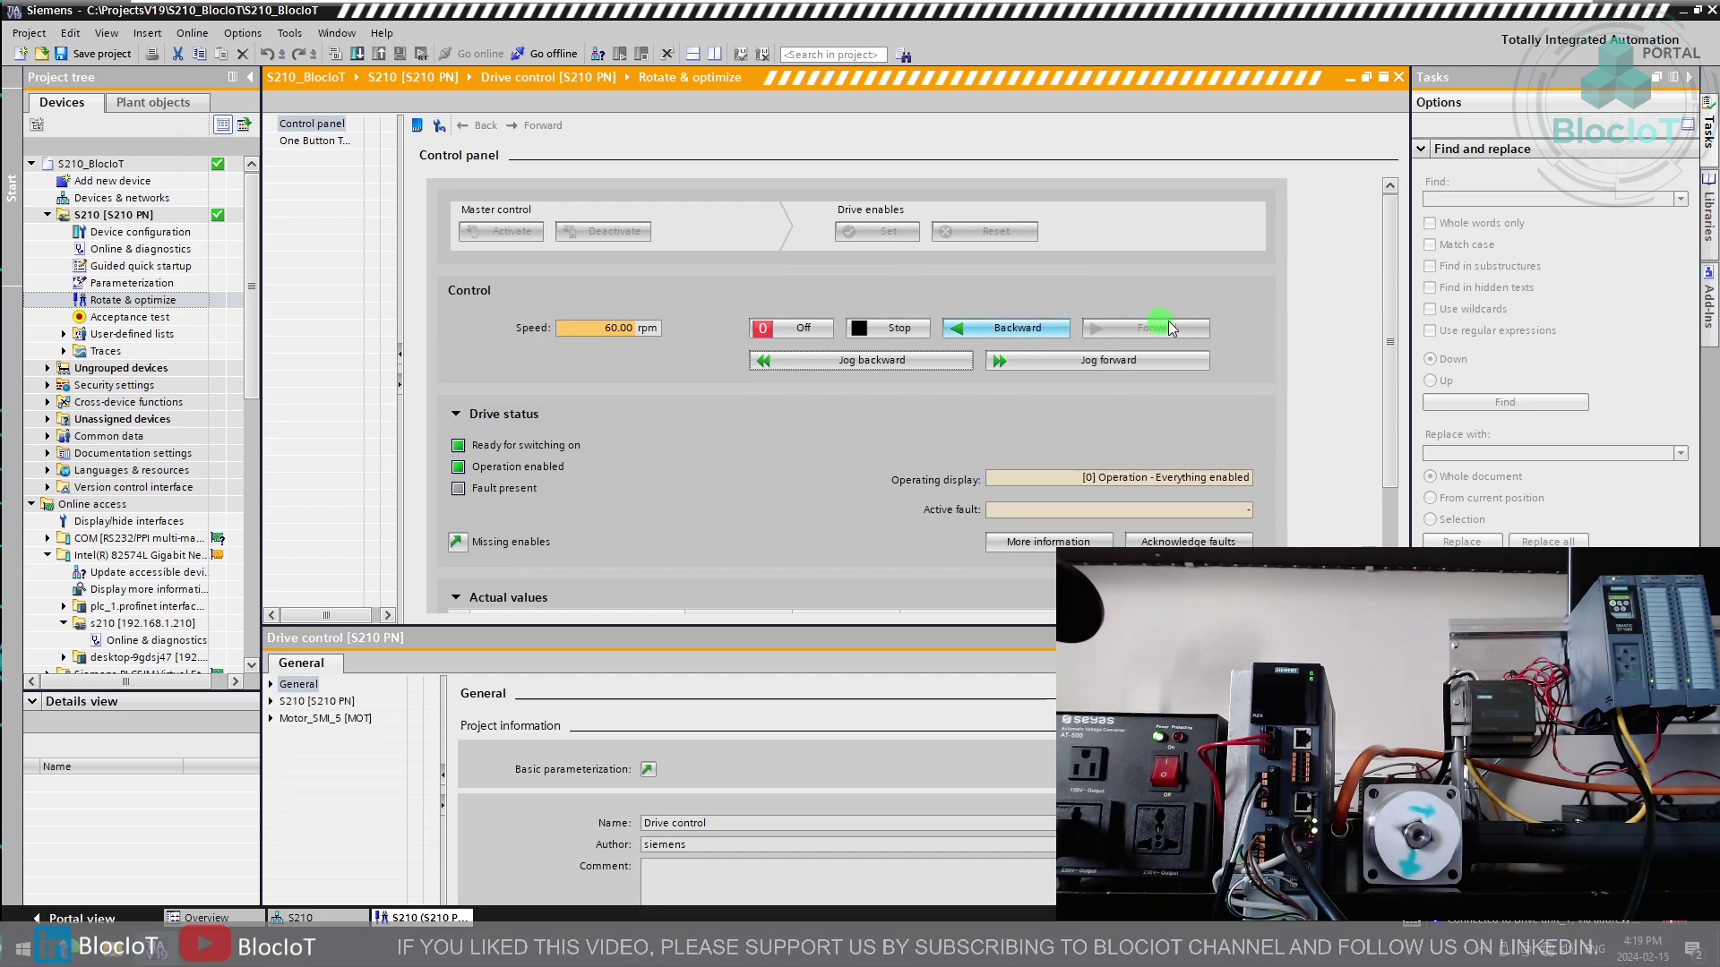
pyautogui.click(1036, 329)
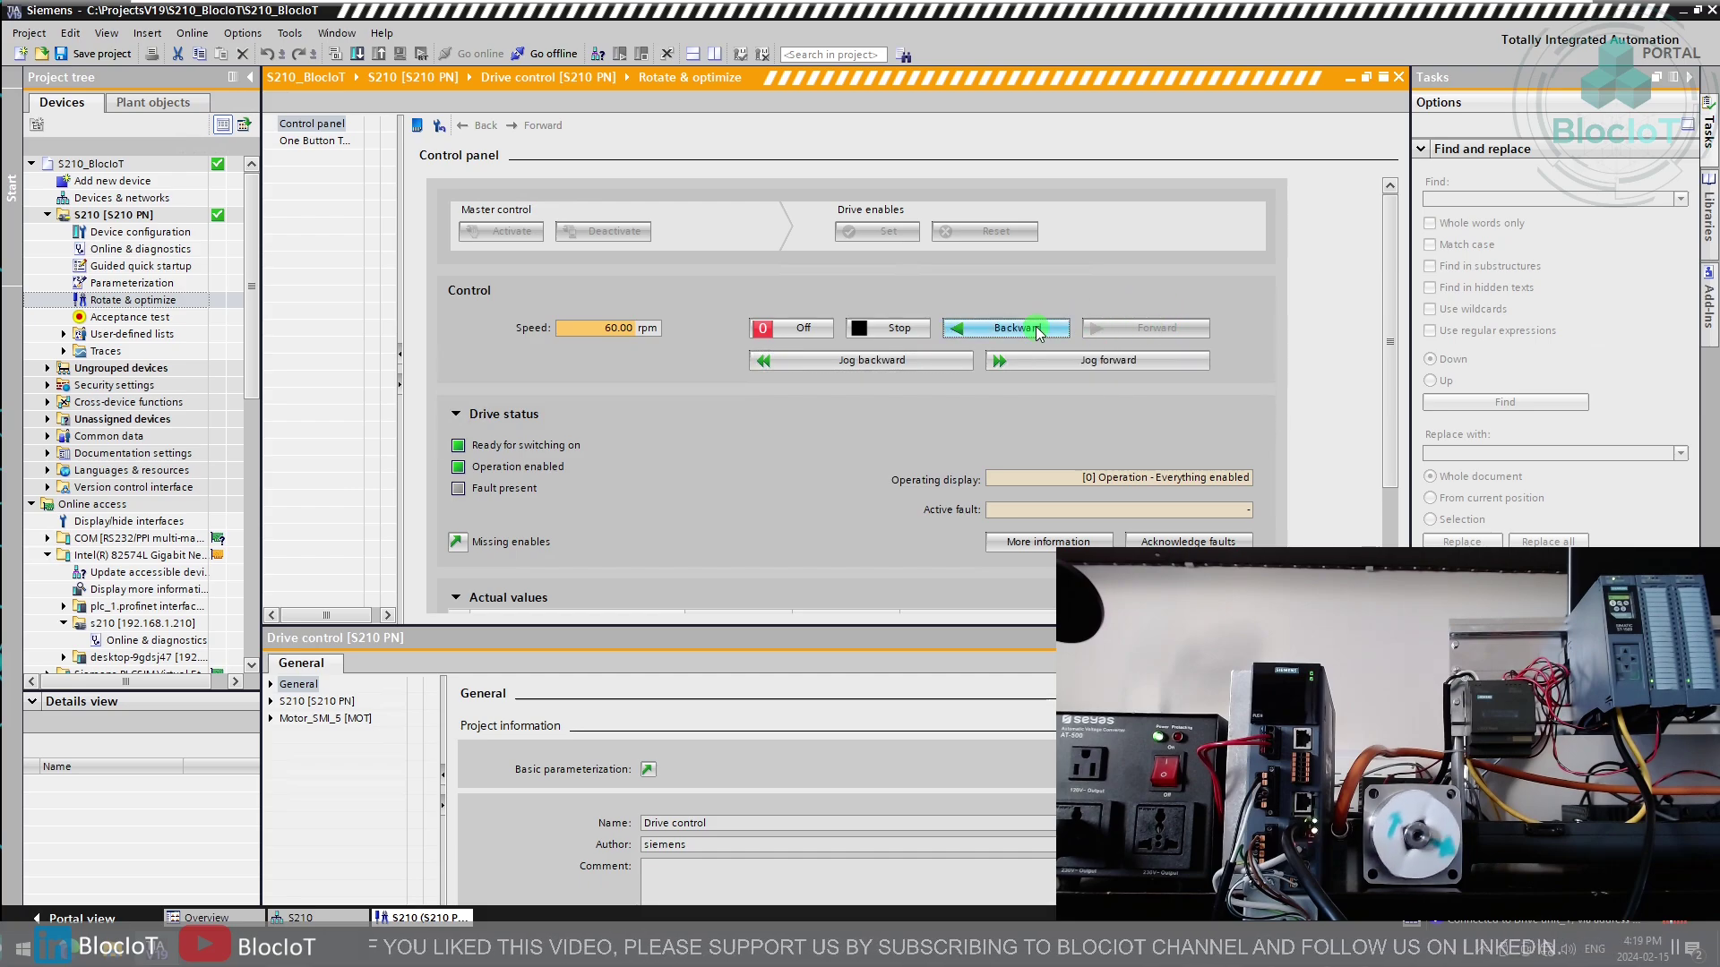
pyautogui.click(1117, 332)
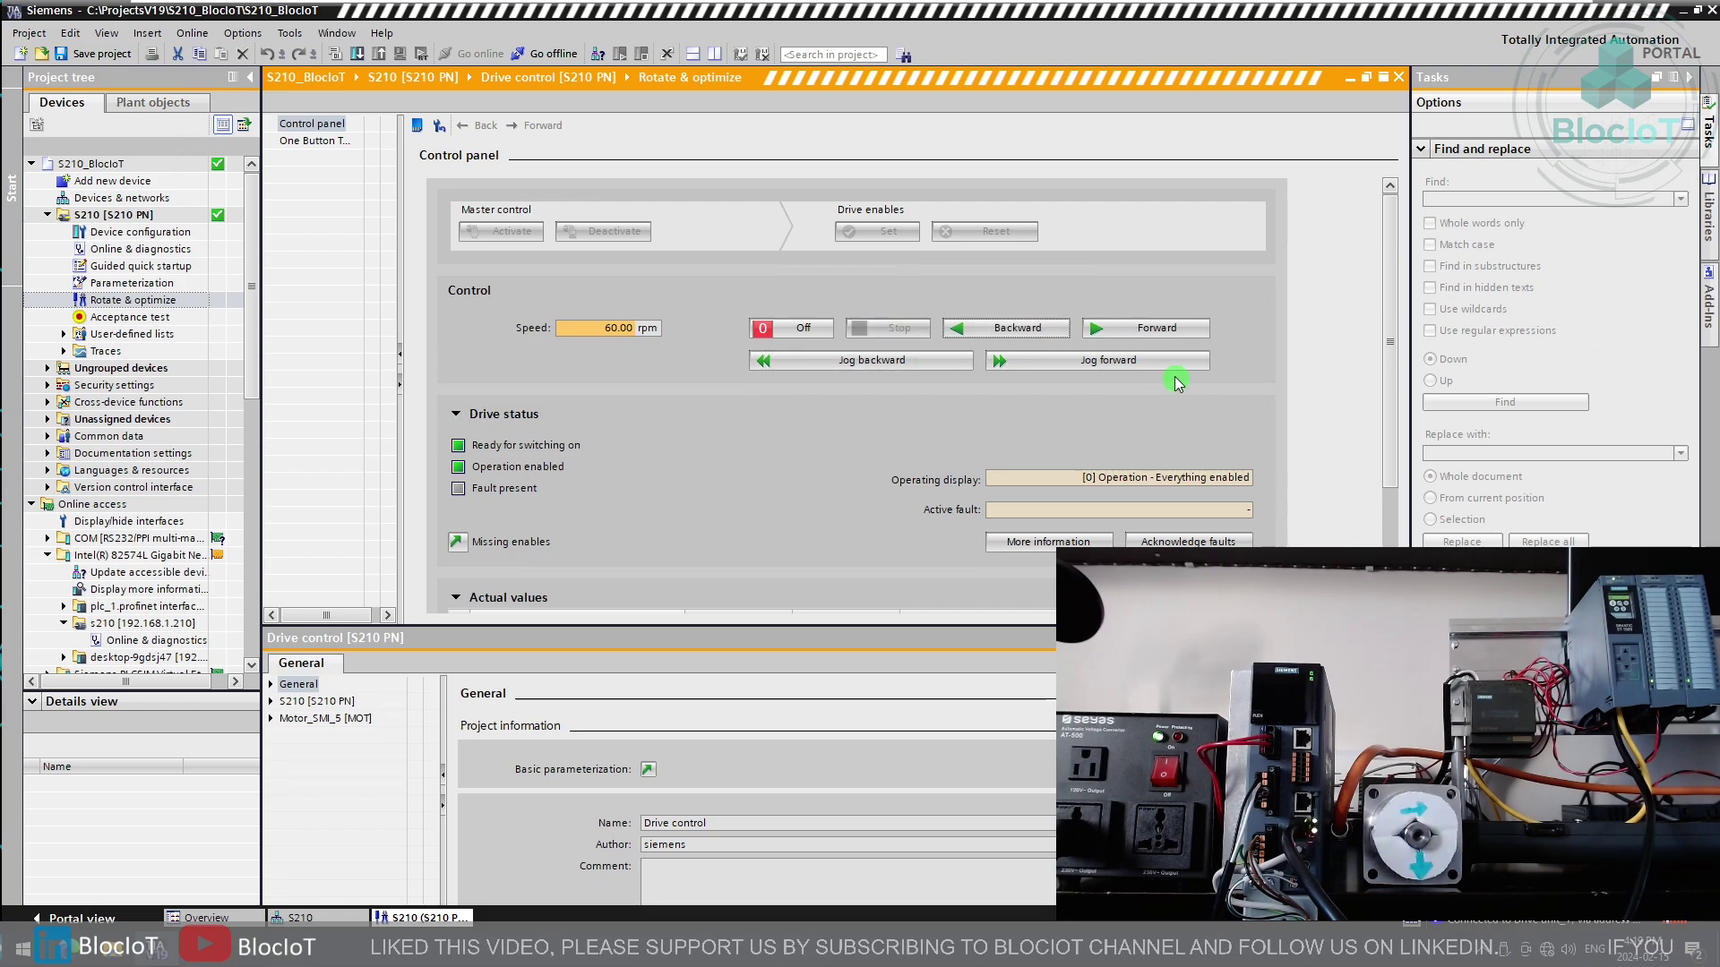
pyautogui.click(1154, 360)
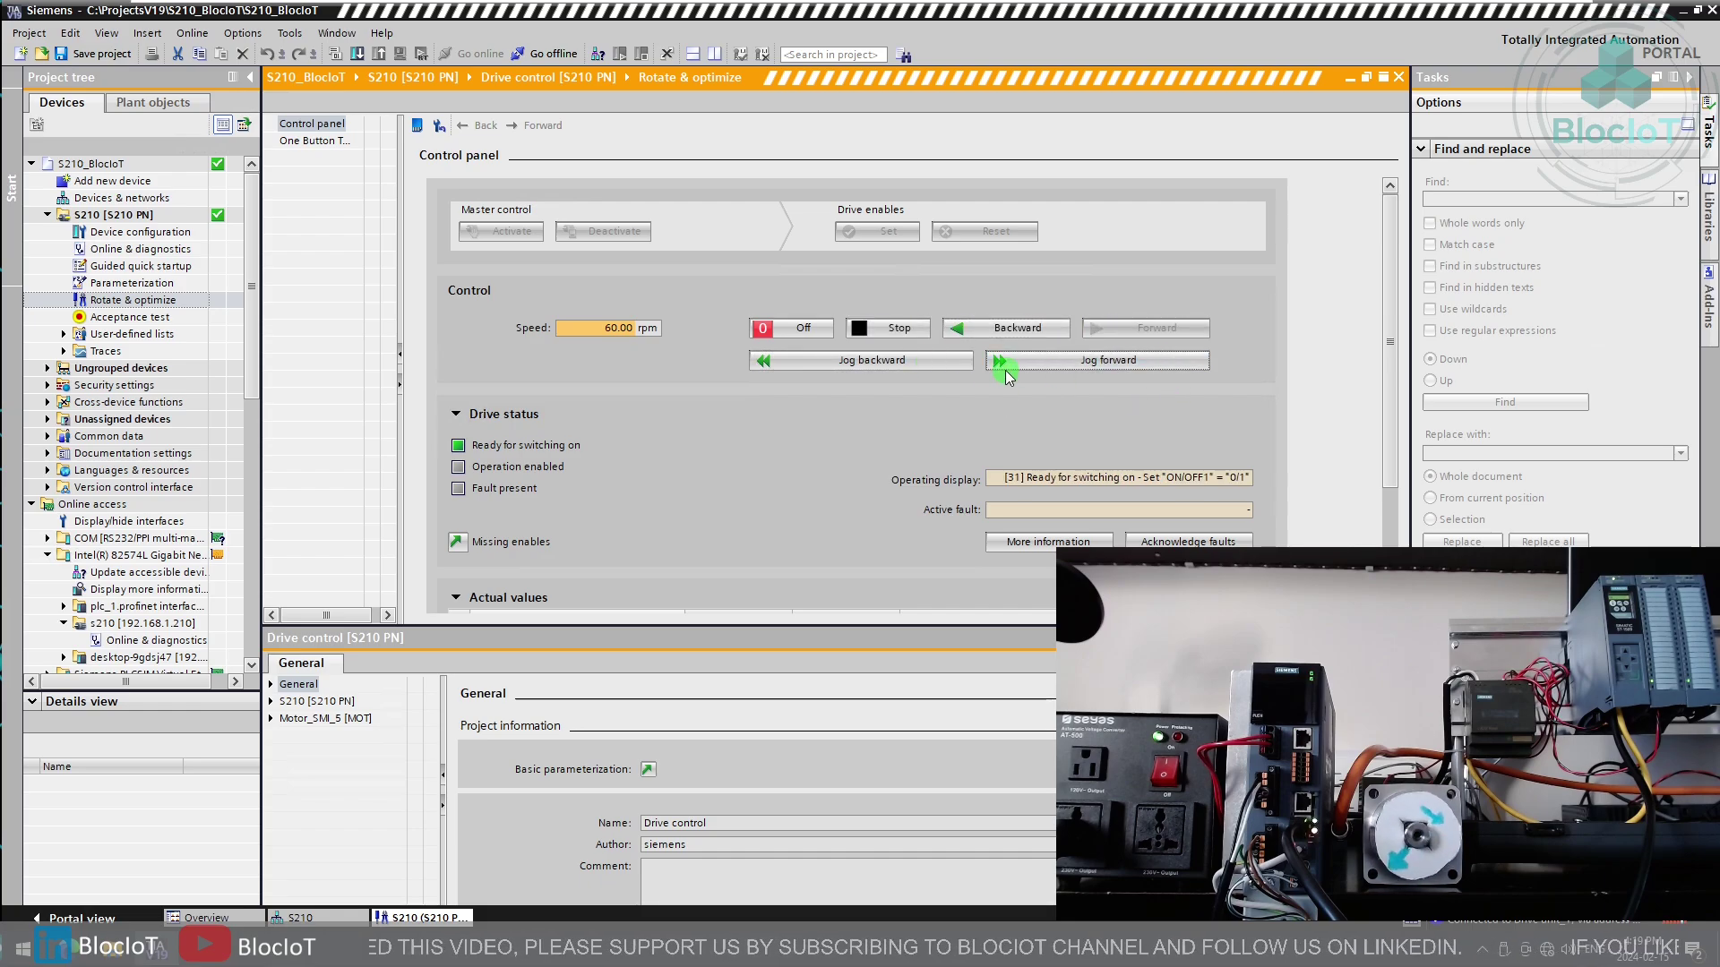
pyautogui.click(936, 363)
# Step: Set the control panel speed to 100 rpm and jog the motor forward
pyautogui.click(633, 329)
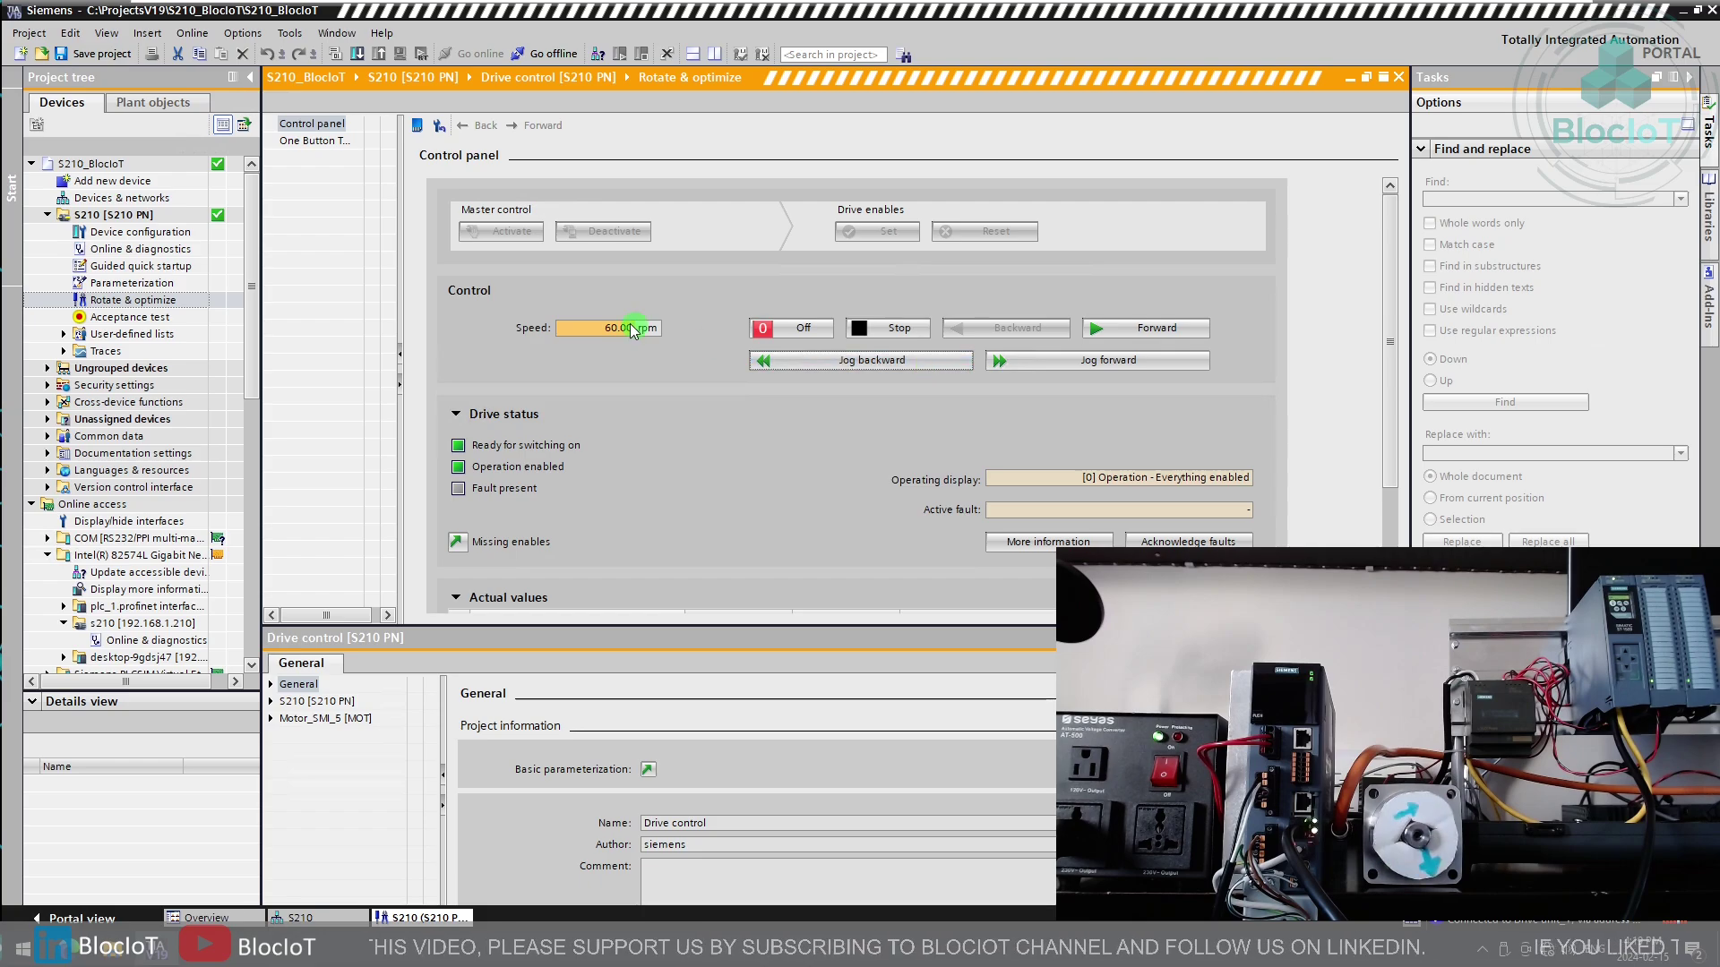
pyautogui.moveTo(587, 328); pyautogui.dragTo(667, 338)
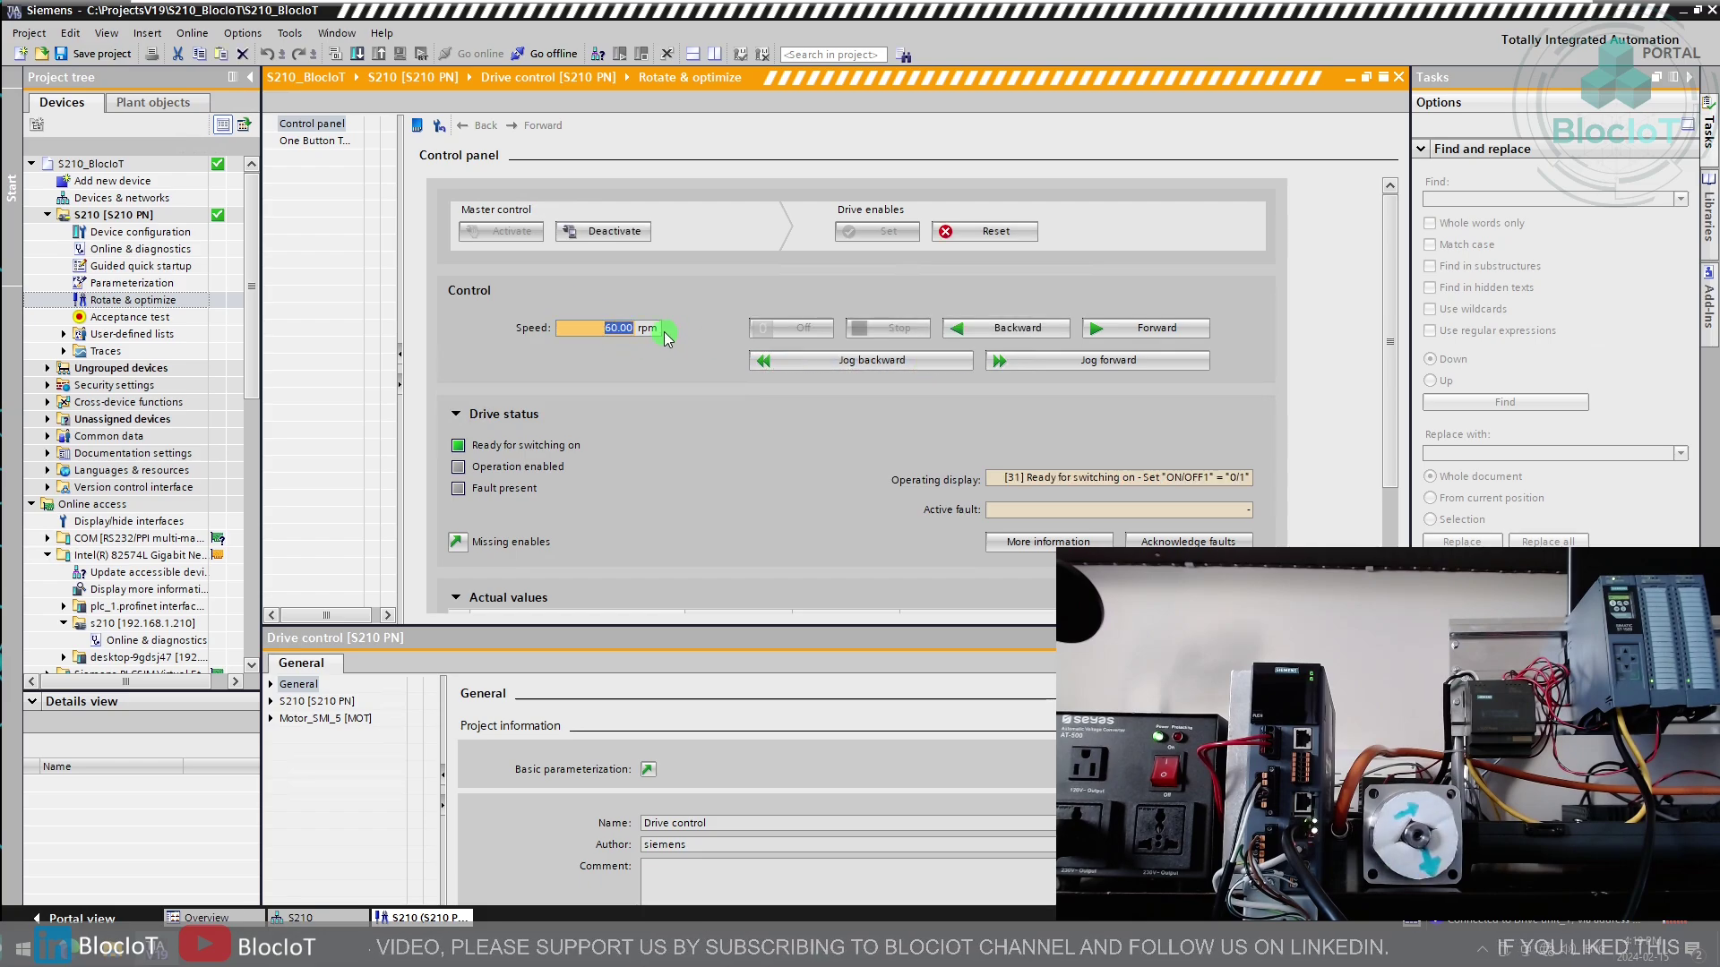
pyautogui.write('100')
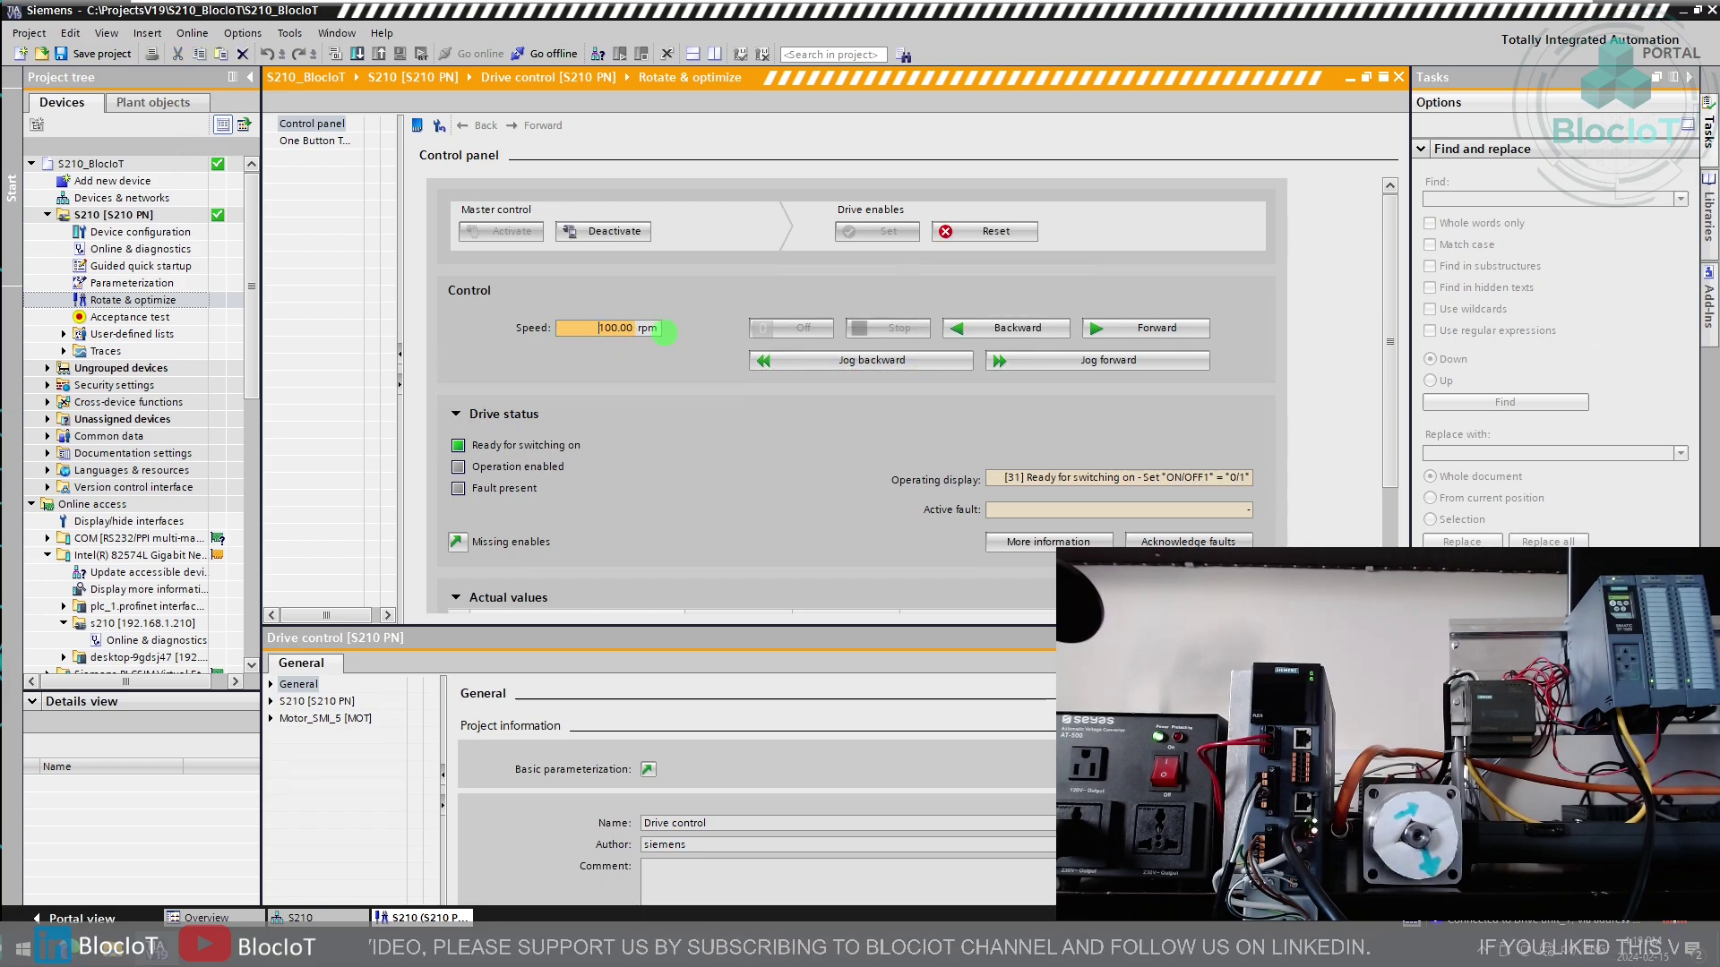
pyautogui.click(1102, 361)
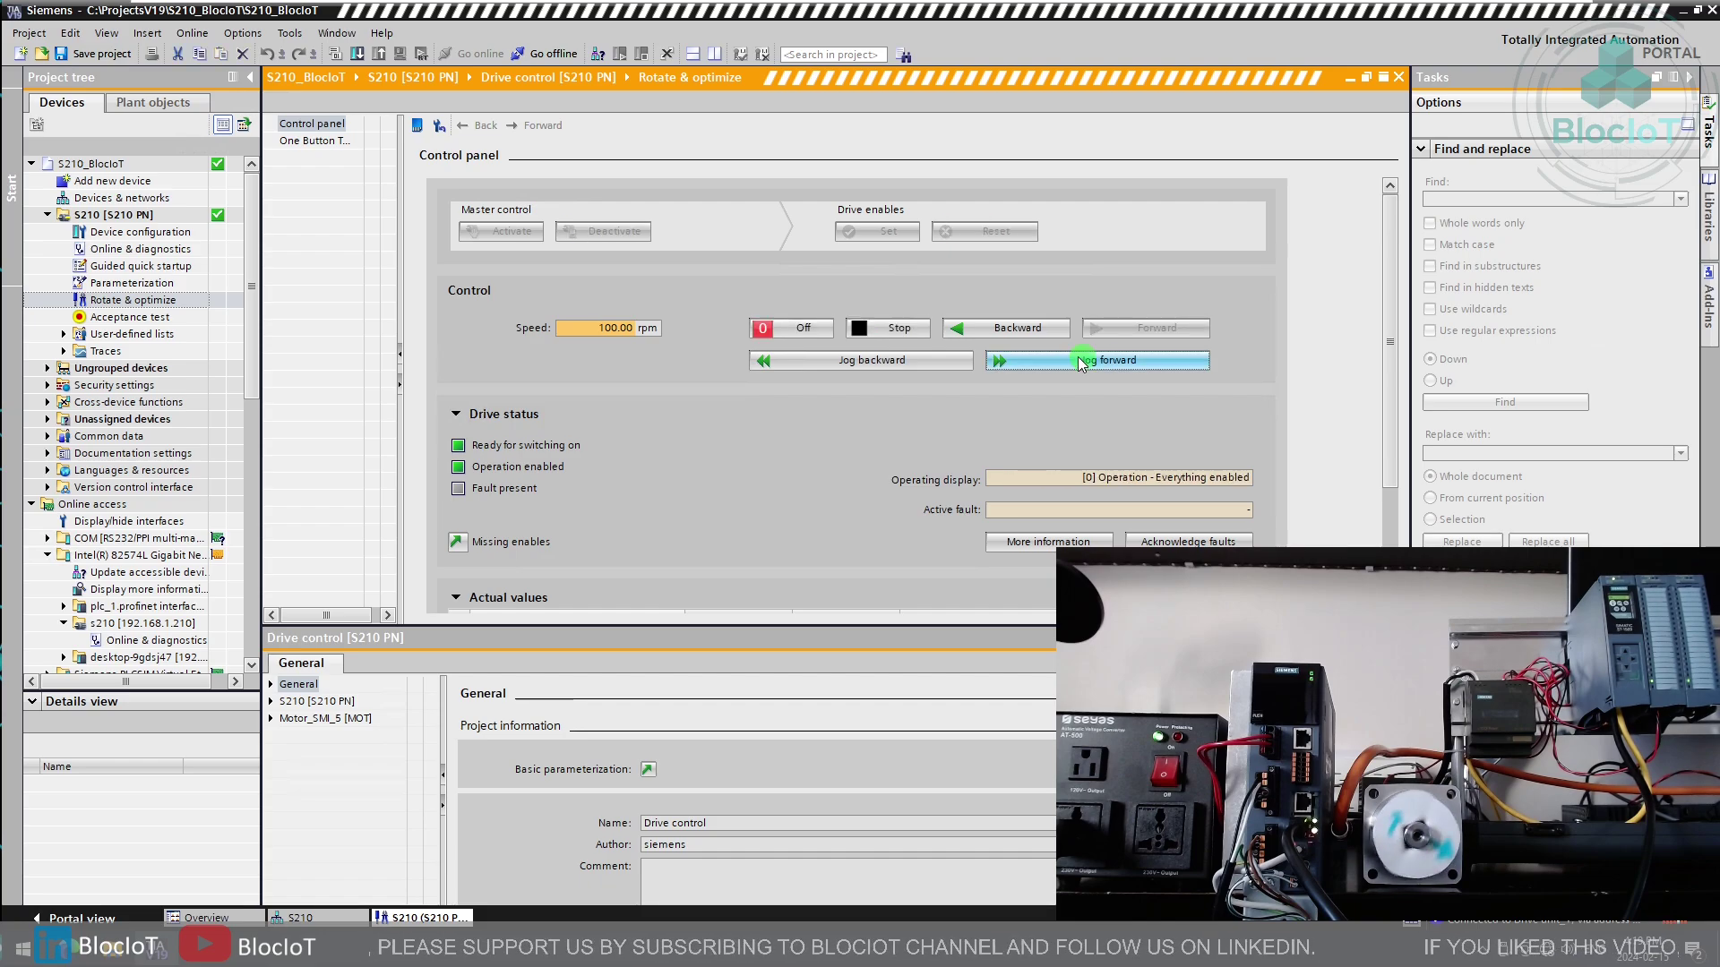
# Step: Jog the motor backward at 100 rpm and deactivate the master control of the control panel
pyautogui.click(958, 360)
pyautogui.click(960, 361)
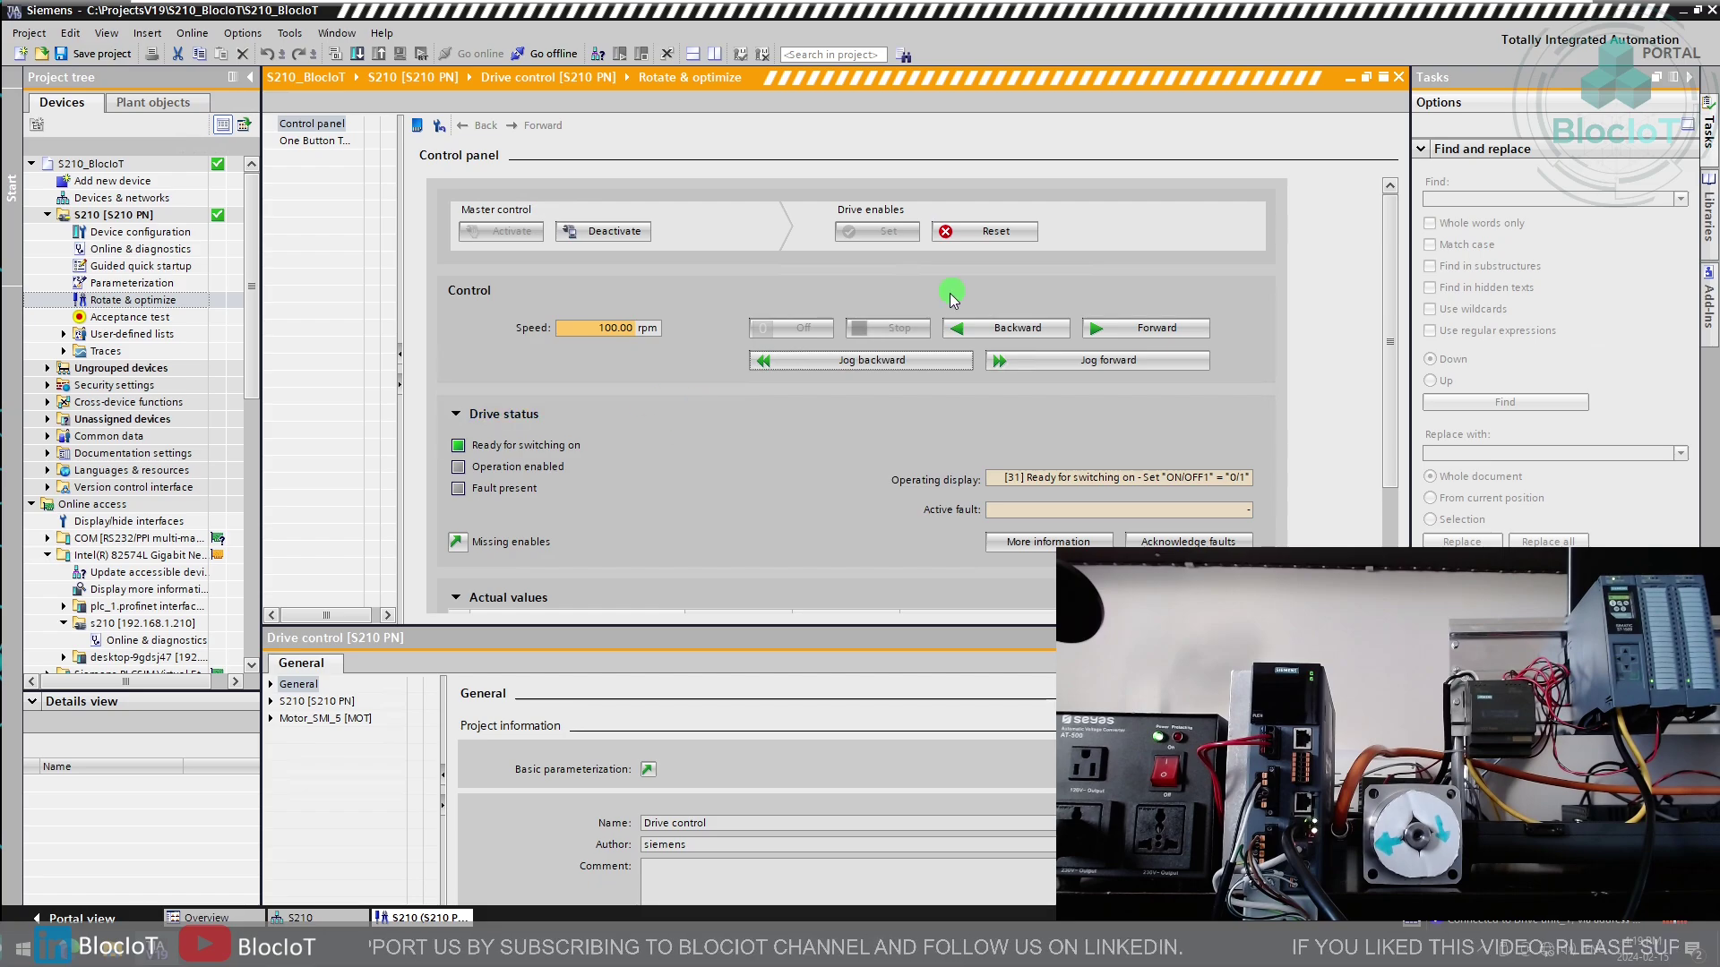
pyautogui.click(625, 235)
pyautogui.click(969, 568)
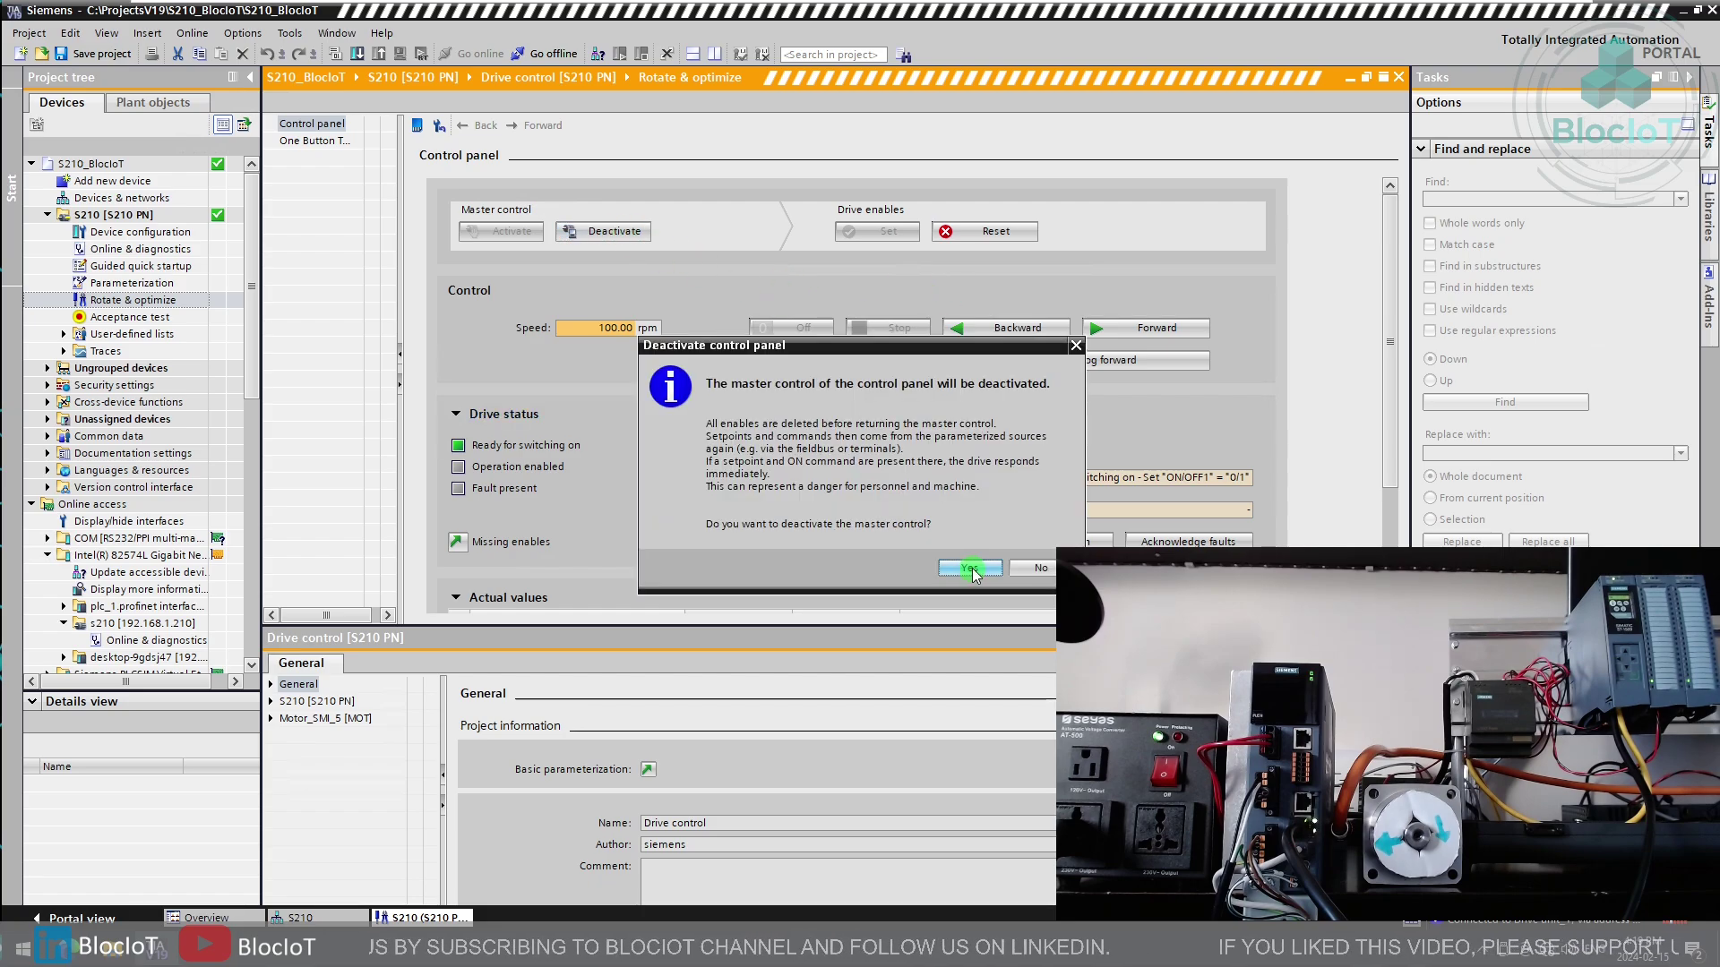
# Step: Activate master control for One Button Tuning, limit the distance to 360°, and start the optimization with the Standard dynamic response
pyautogui.click(324, 143)
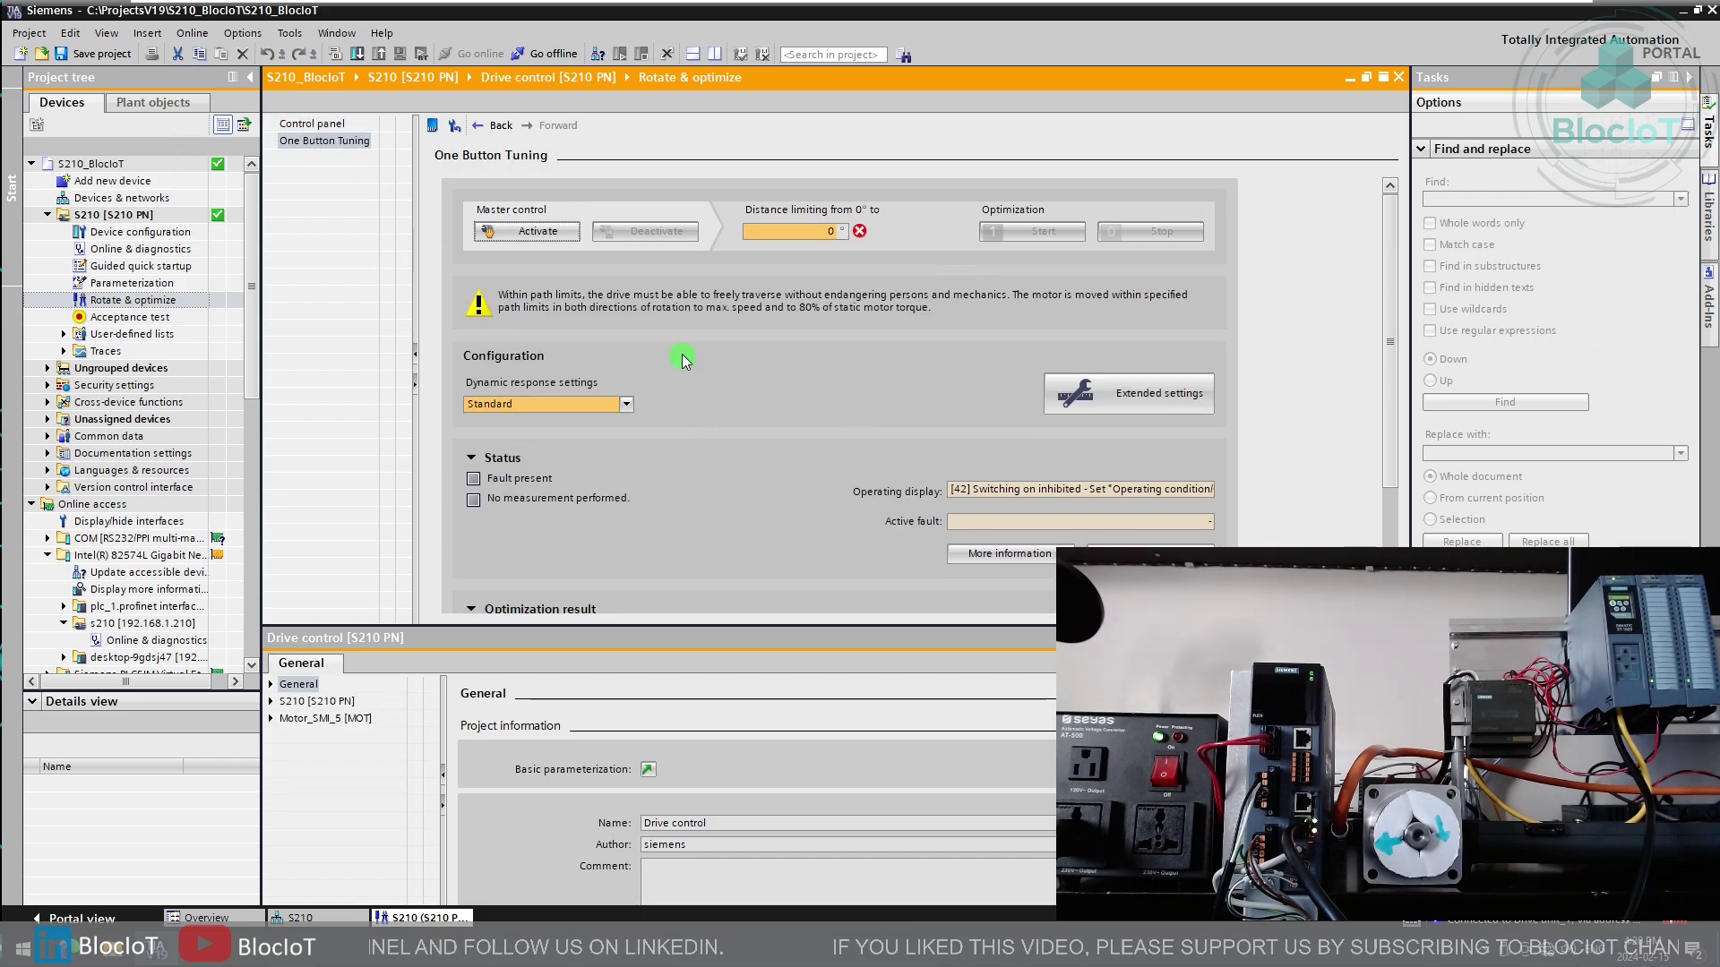
pyautogui.click(545, 234)
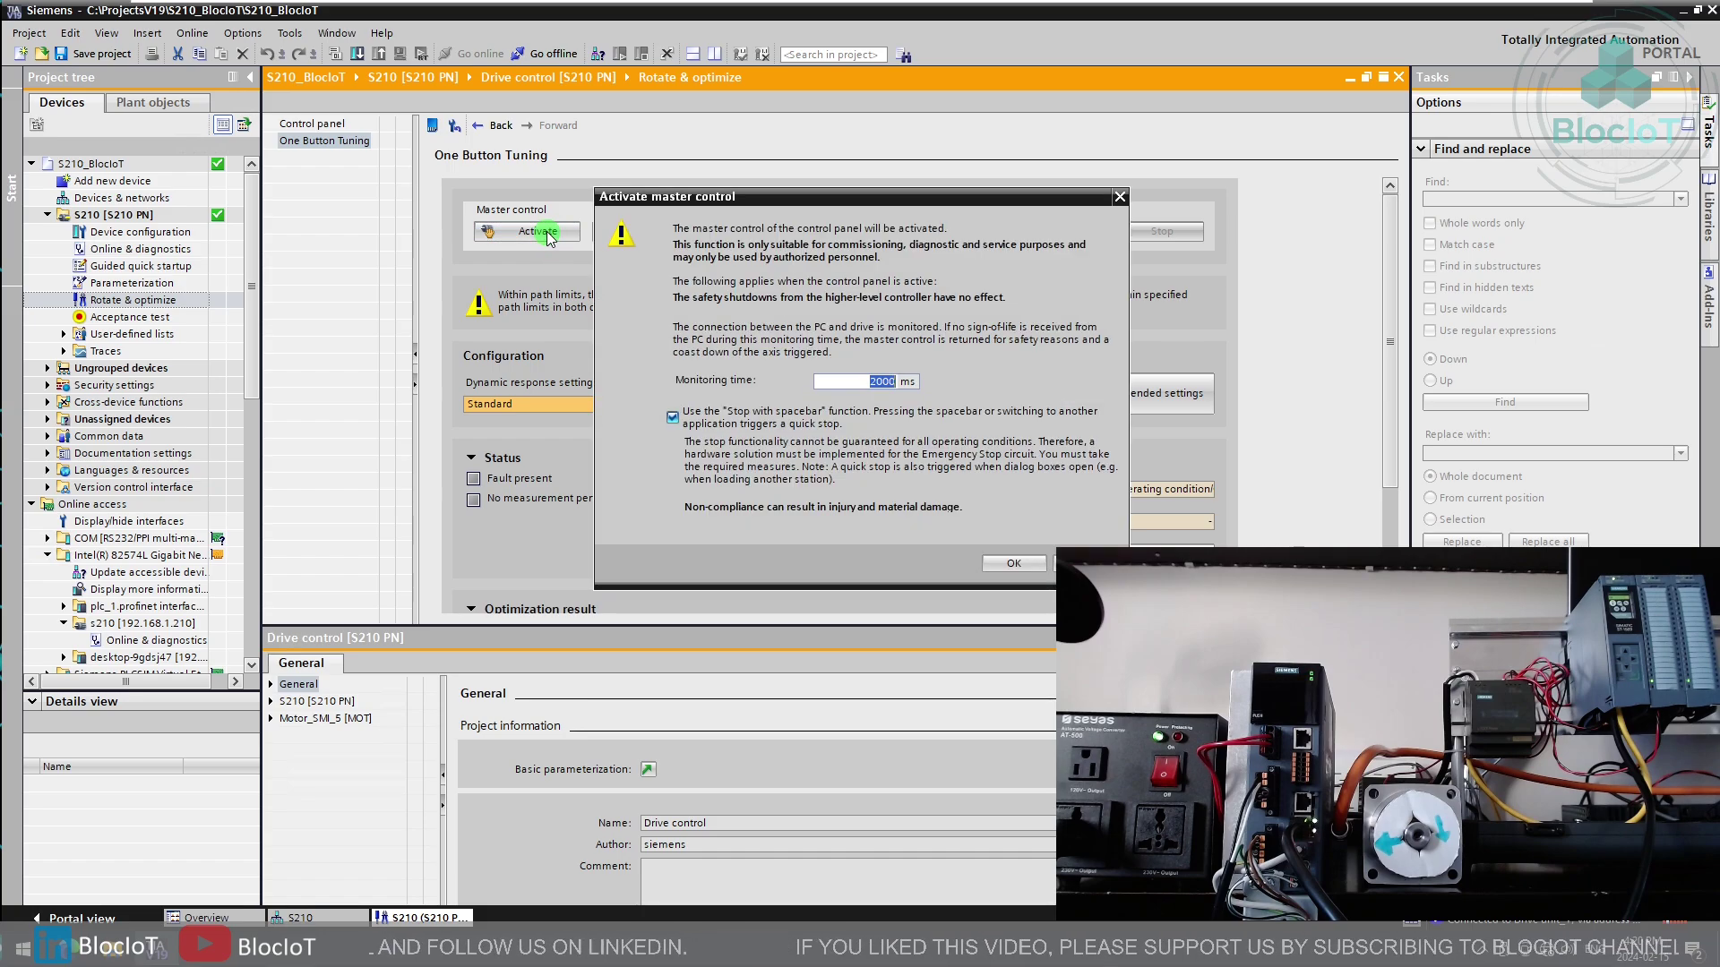
pyautogui.click(1015, 565)
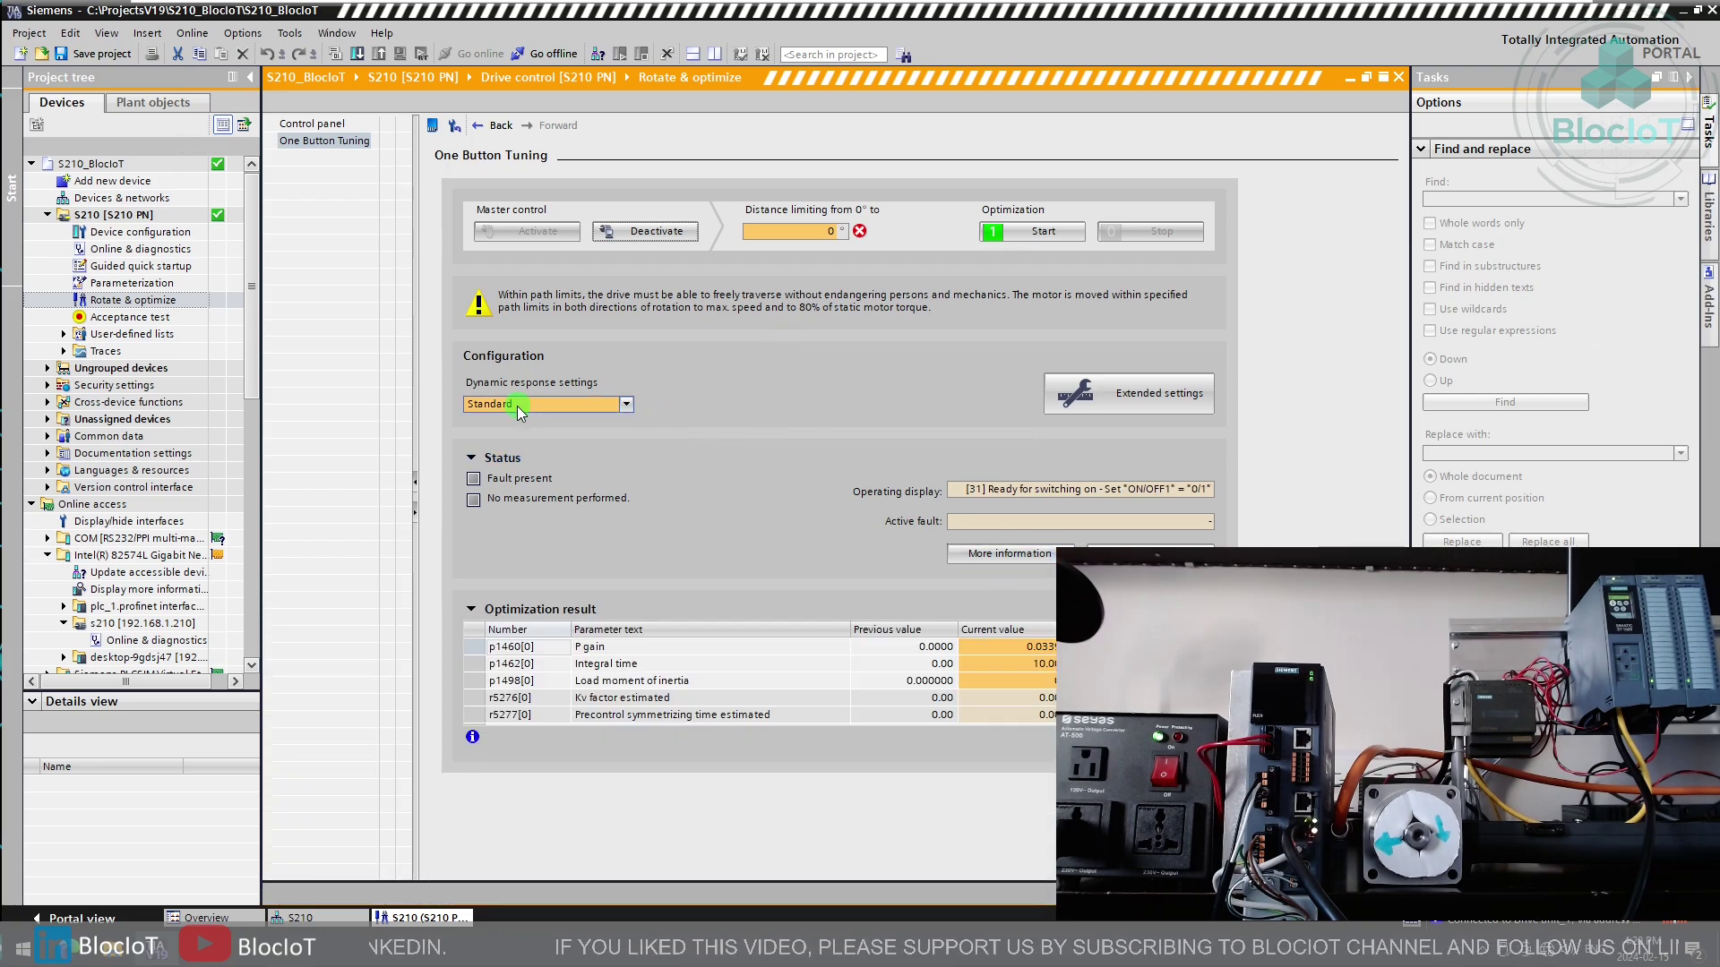
pyautogui.click(837, 231)
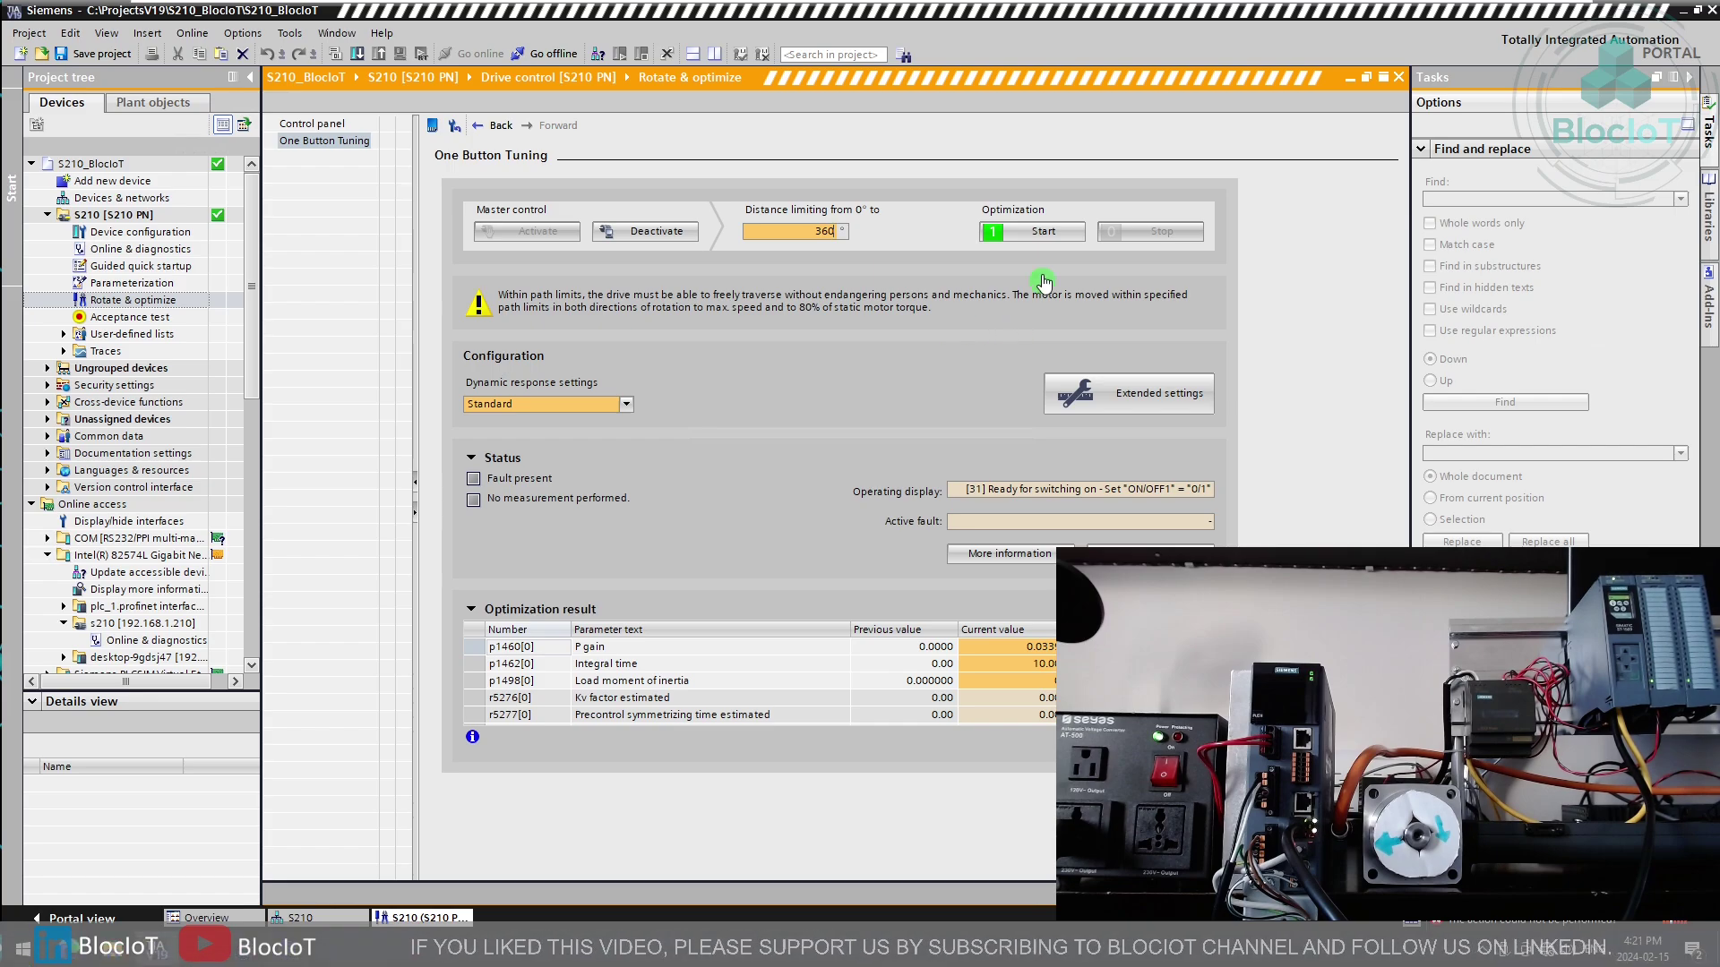
pyautogui.click(1057, 235)
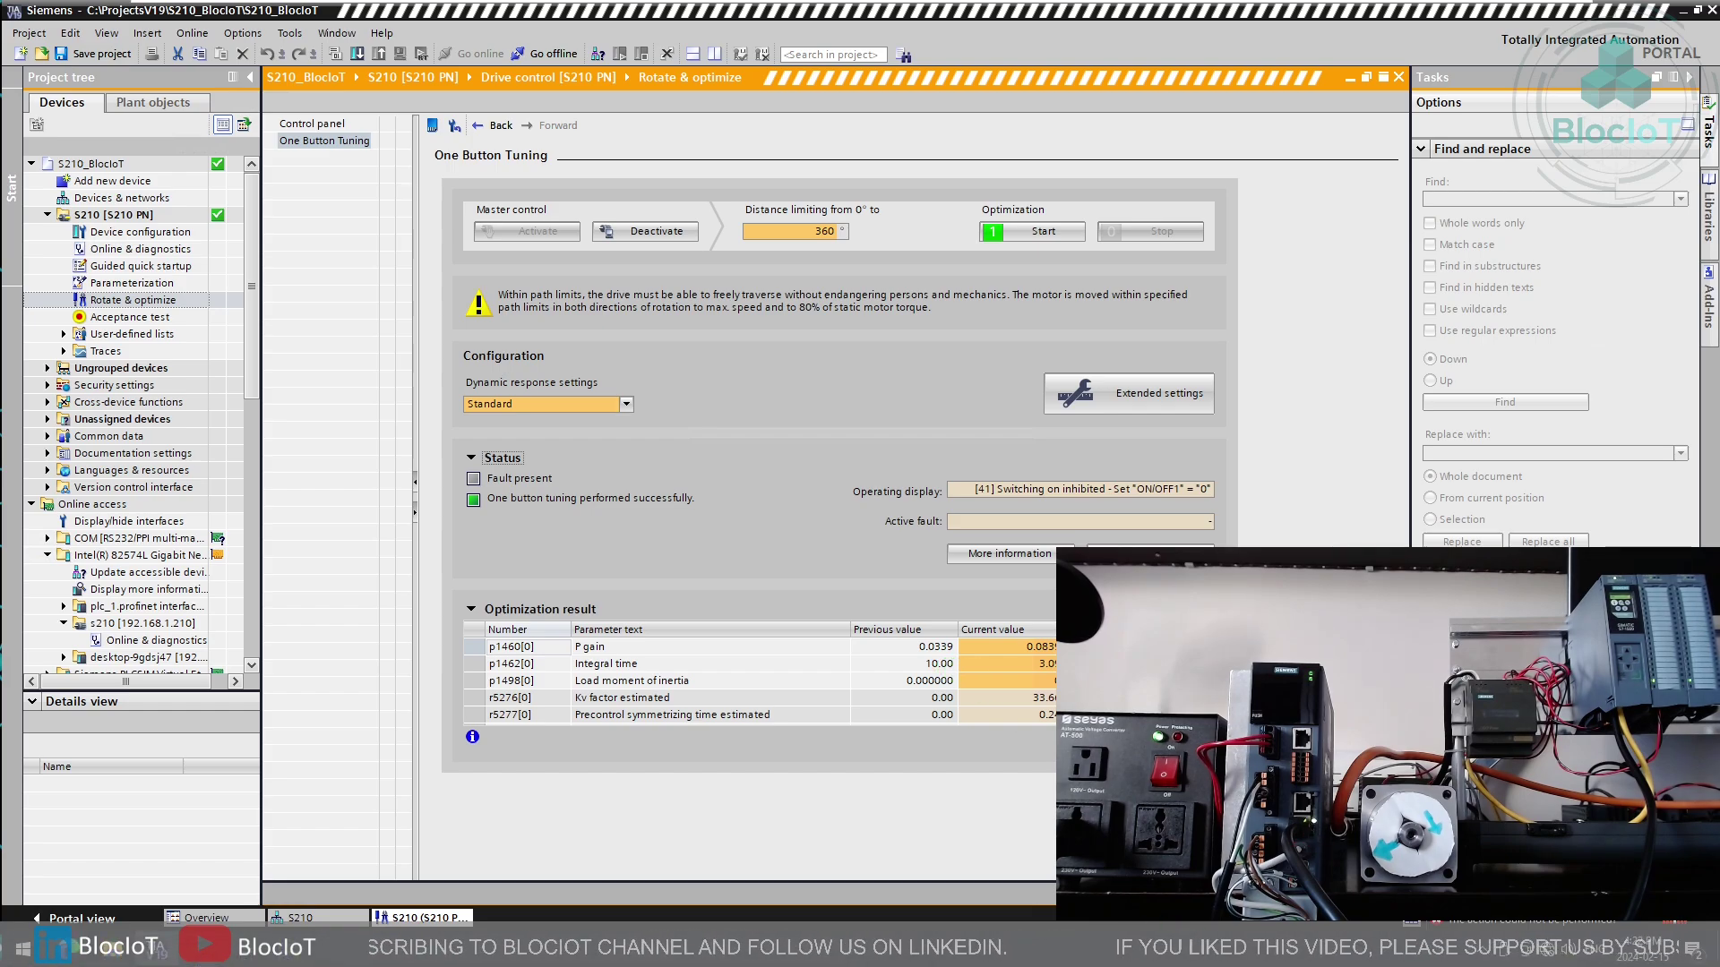
# Step: Deactivate the One Button Tuning master control and retentively save the data of the complete drive
pyautogui.click(663, 233)
pyautogui.click(974, 570)
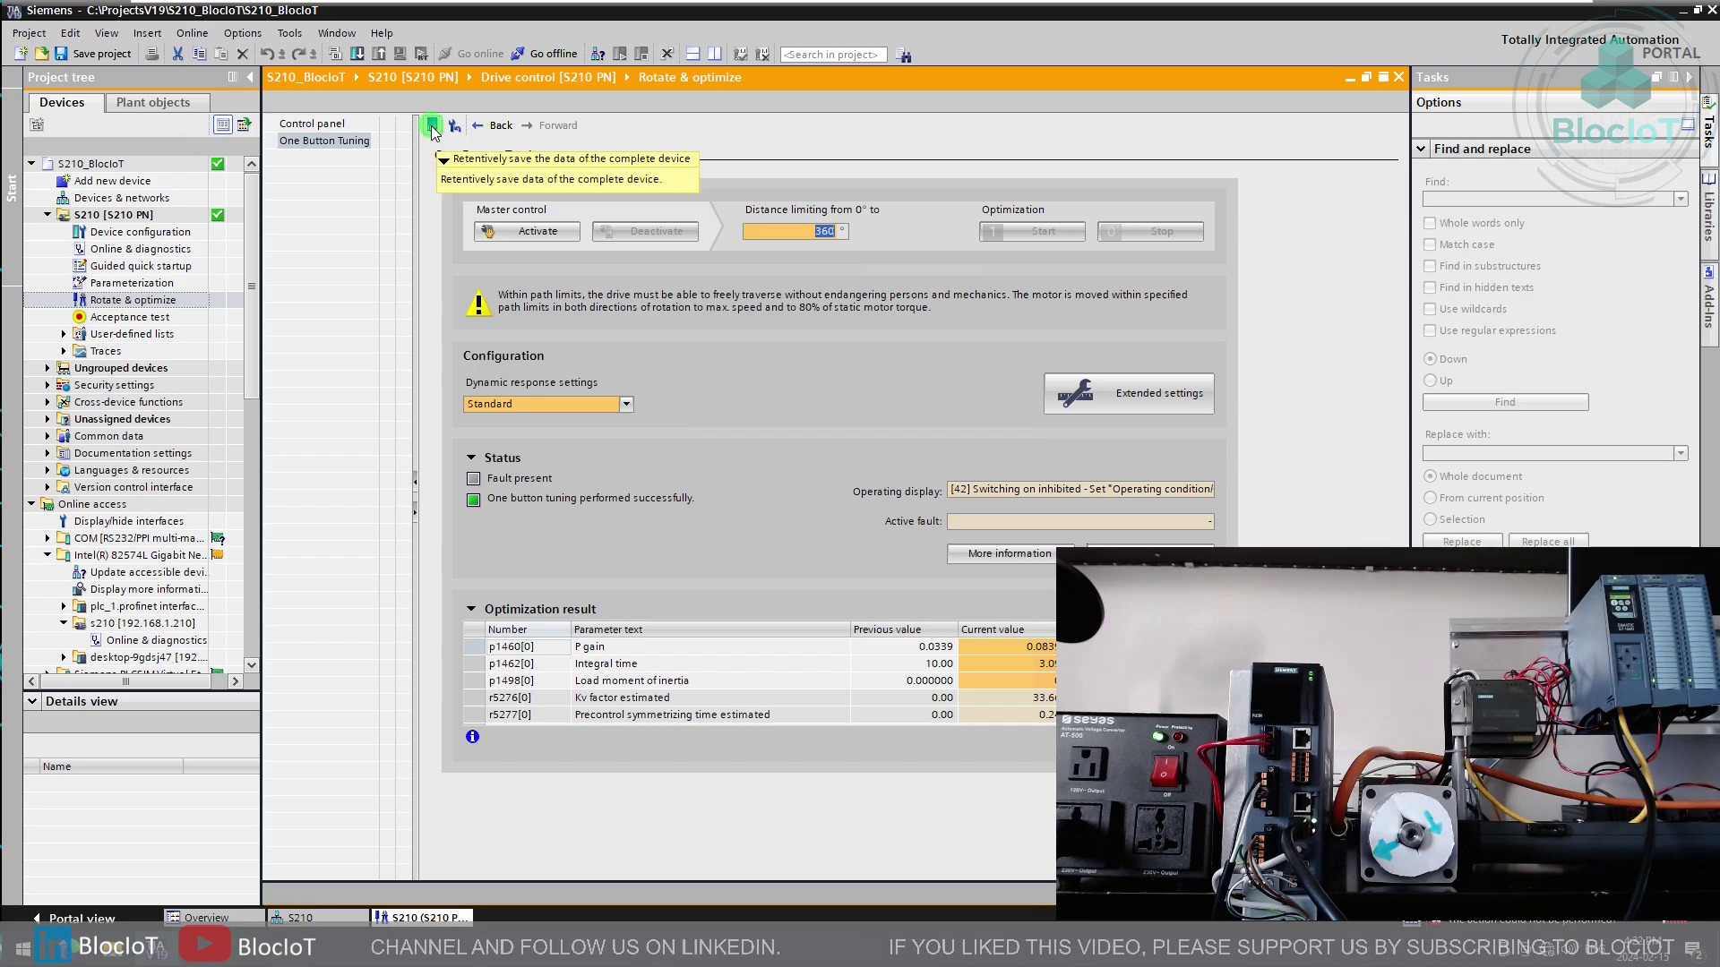
pyautogui.click(432, 127)
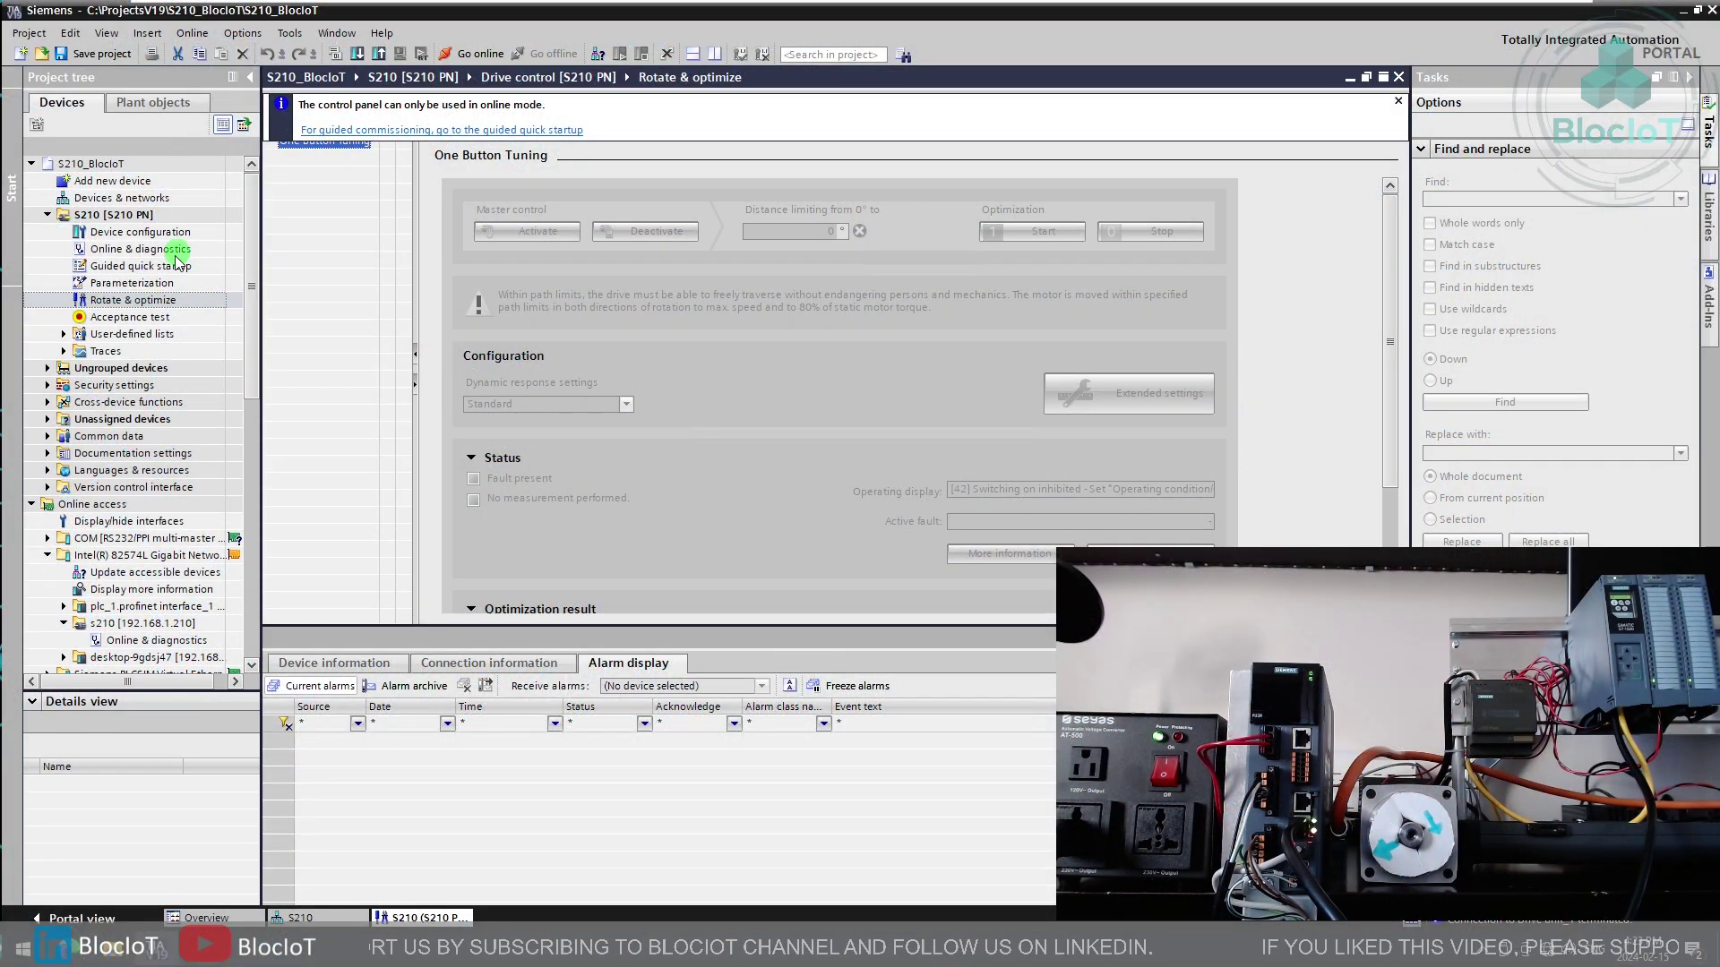
# Step: Add an Unspecified CPU 1500 controller with version V3.1 to the project
pyautogui.doubleClick(112, 180)
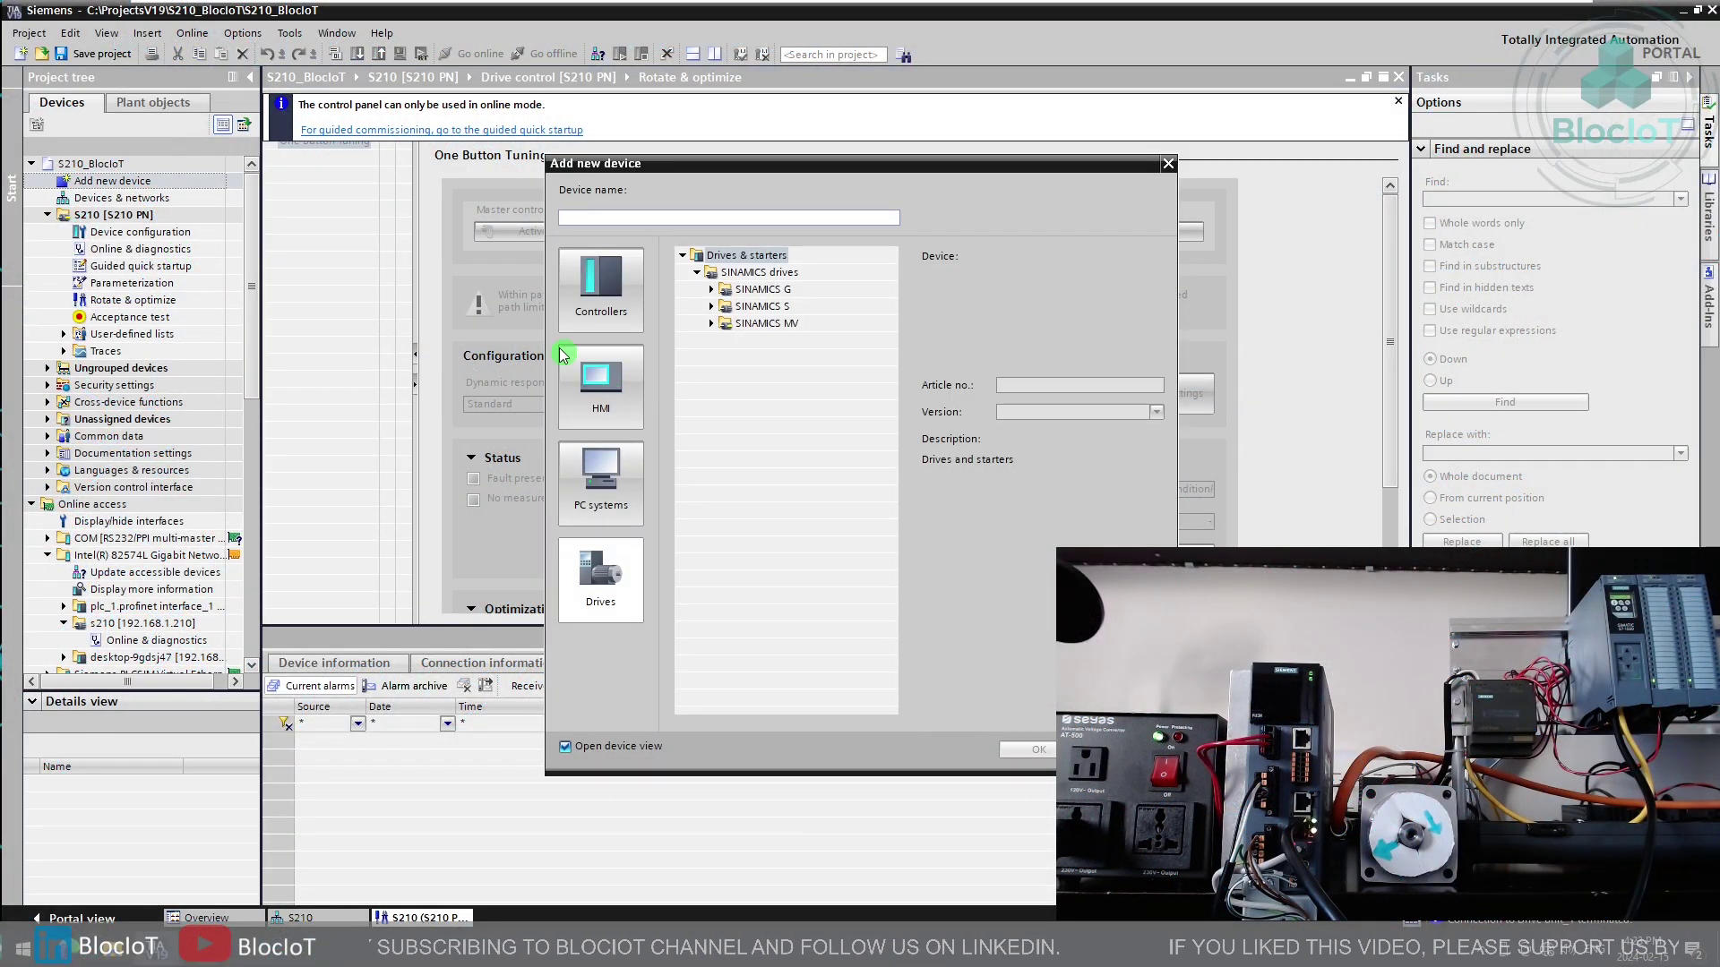
pyautogui.click(611, 297)
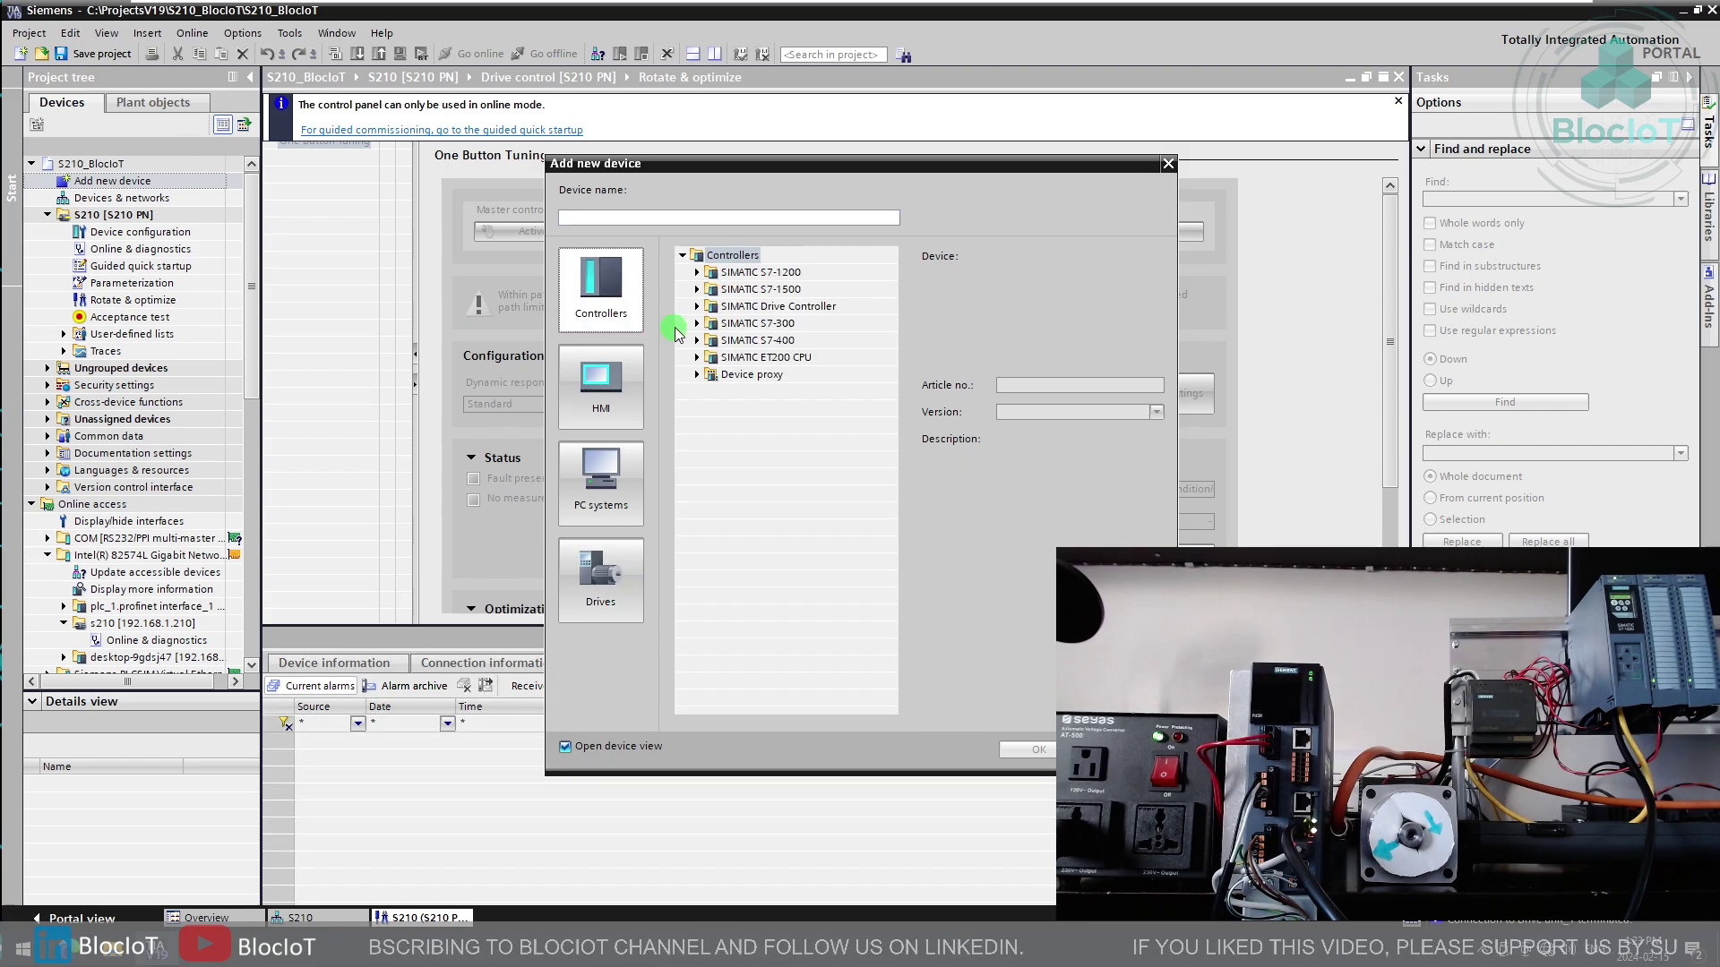
pyautogui.click(697, 289)
pyautogui.scroll(-2, 922, 587)
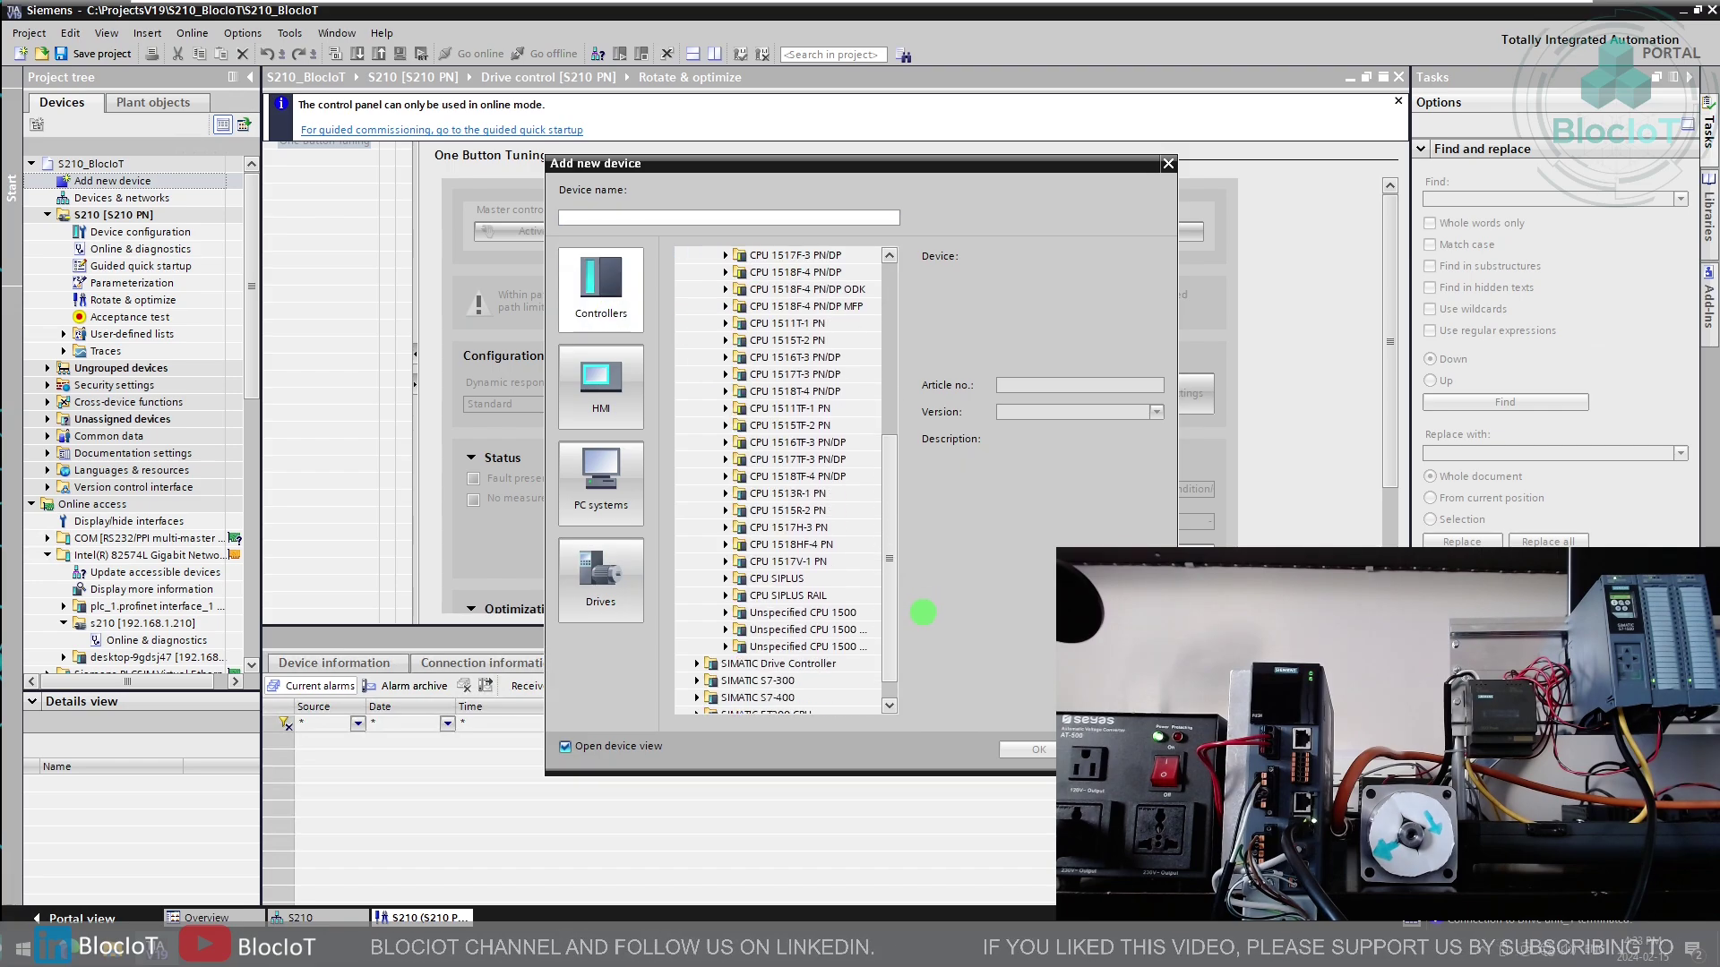
pyautogui.click(837, 614)
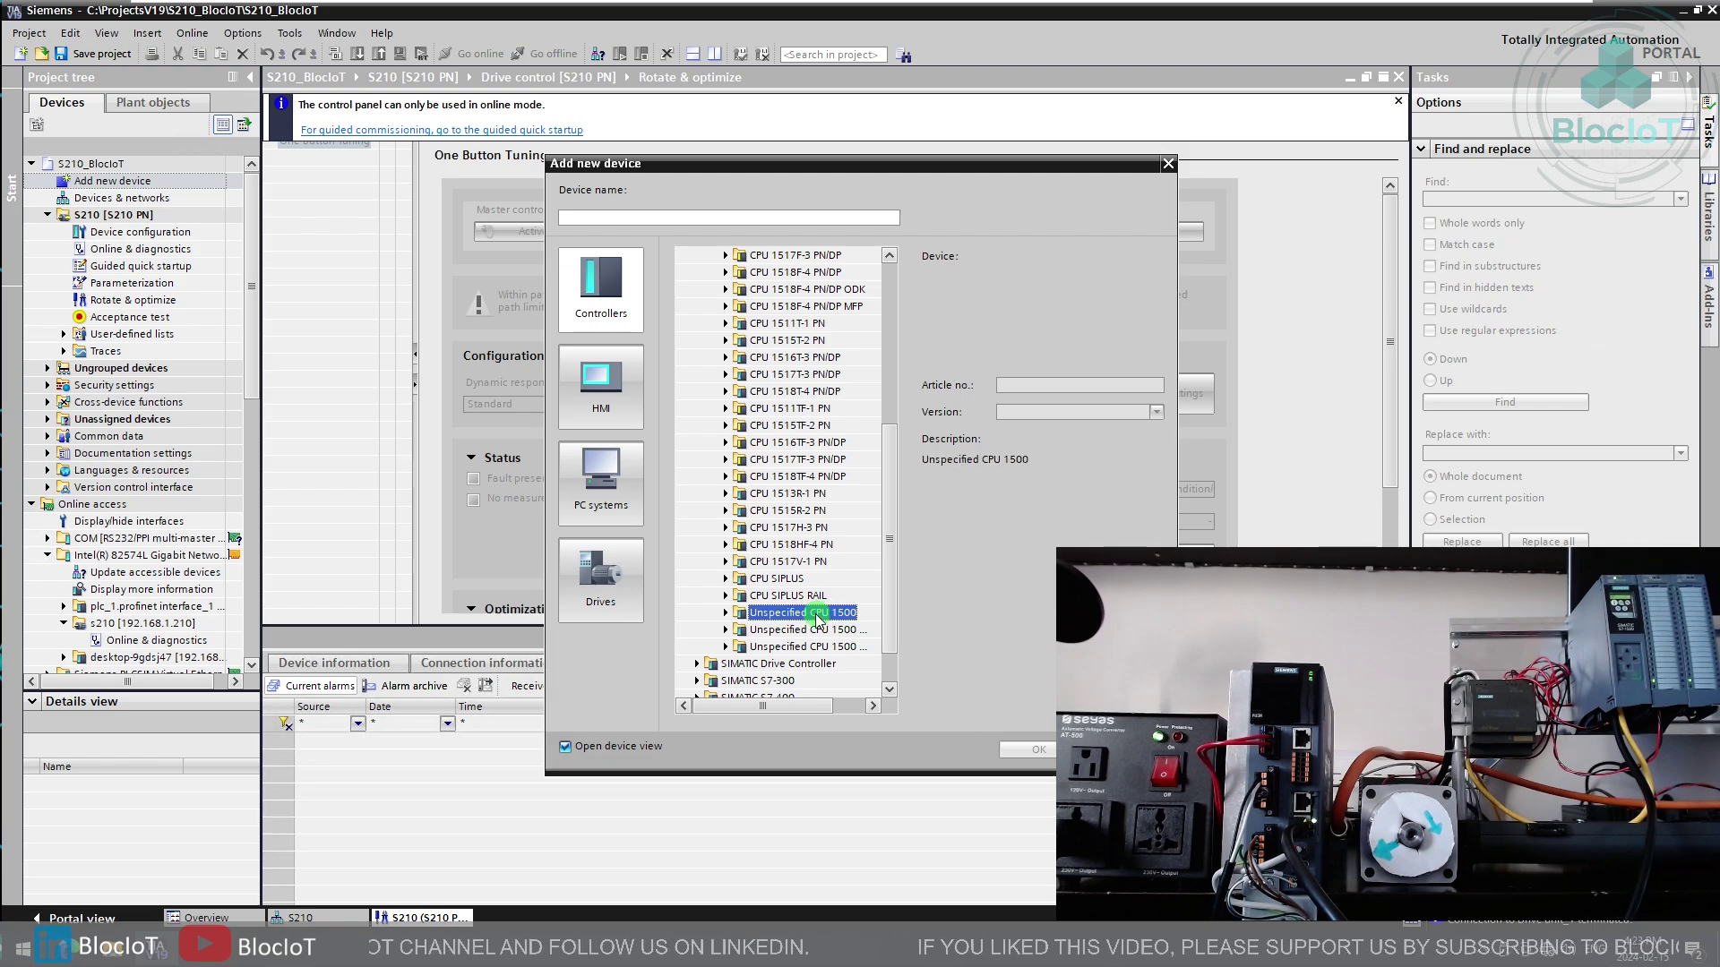
pyautogui.click(727, 614)
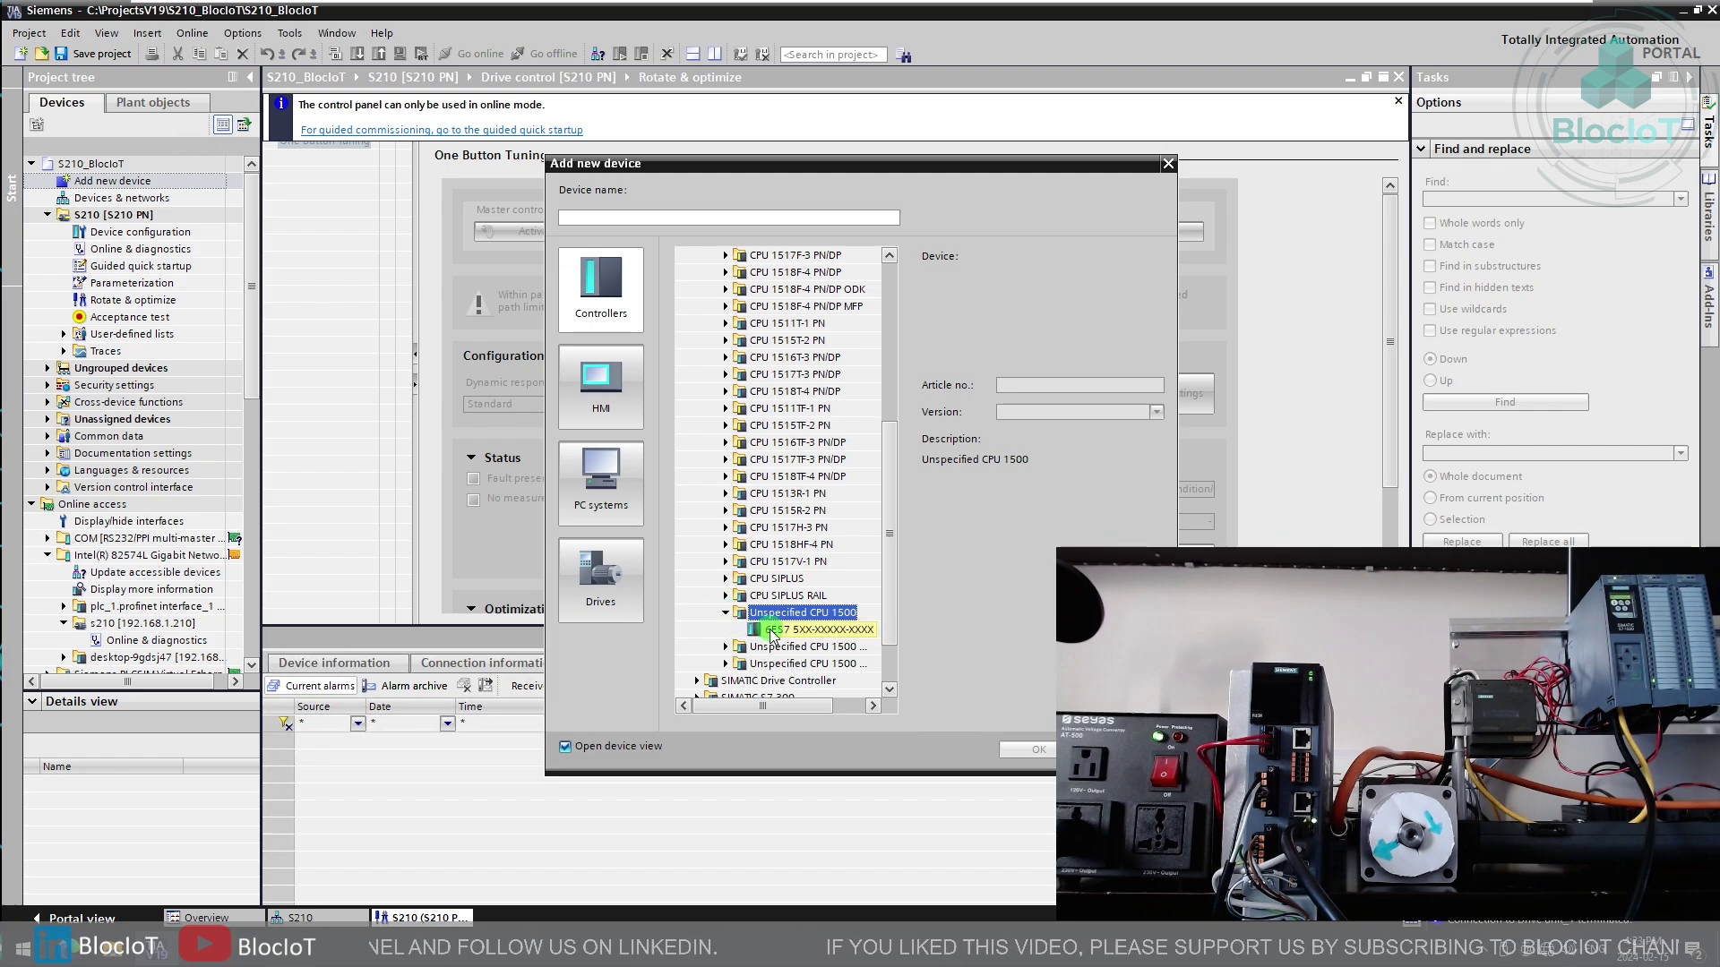
pyautogui.click(789, 630)
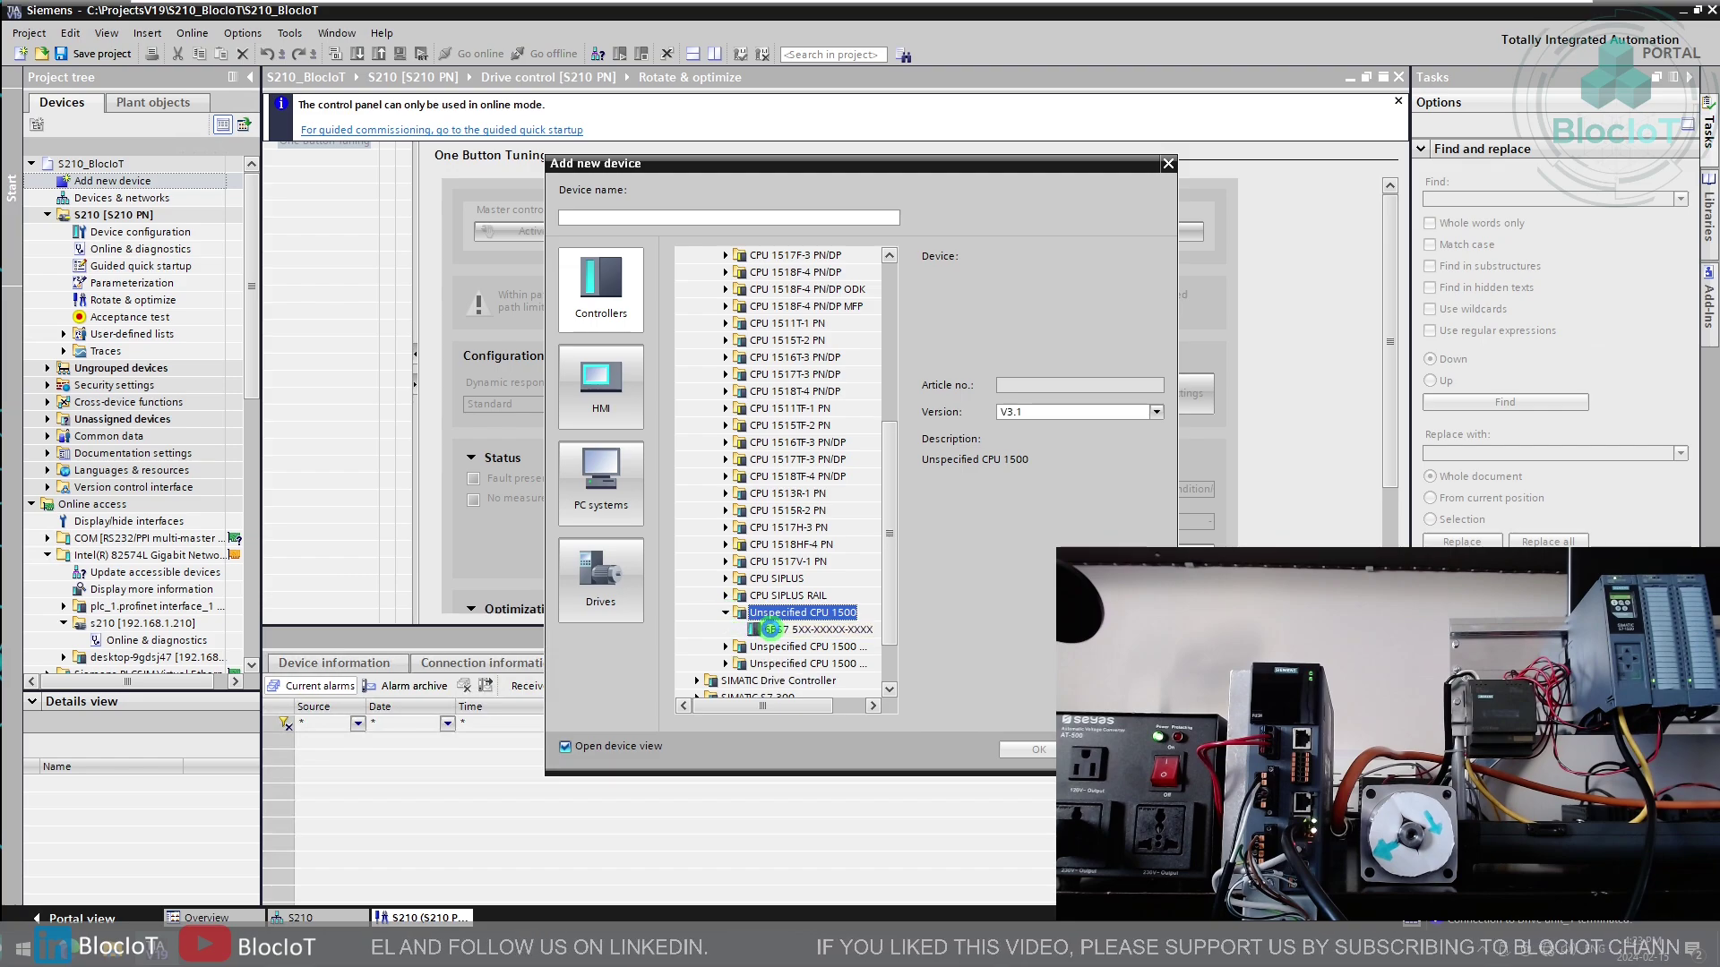
pyautogui.click(1030, 749)
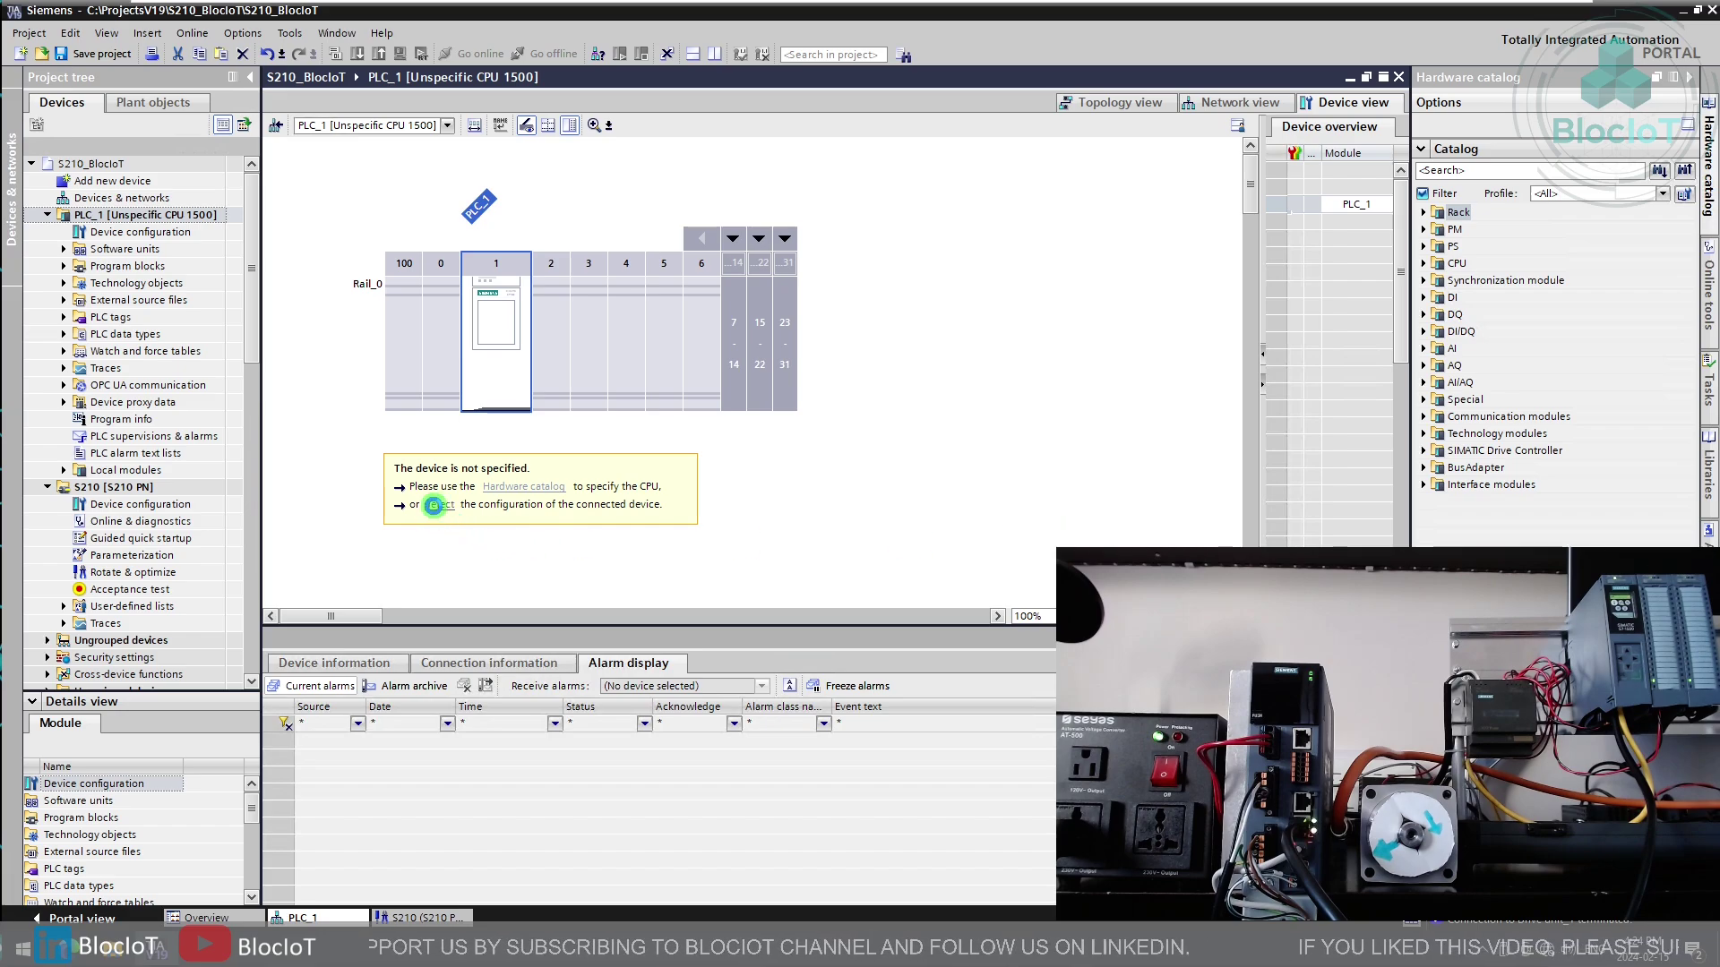
# Step: Detect the configuration of the connected CPU 1511TF-1 PN through the Intel(R) 82574L network interface and trust its certificate
pyautogui.click(438, 505)
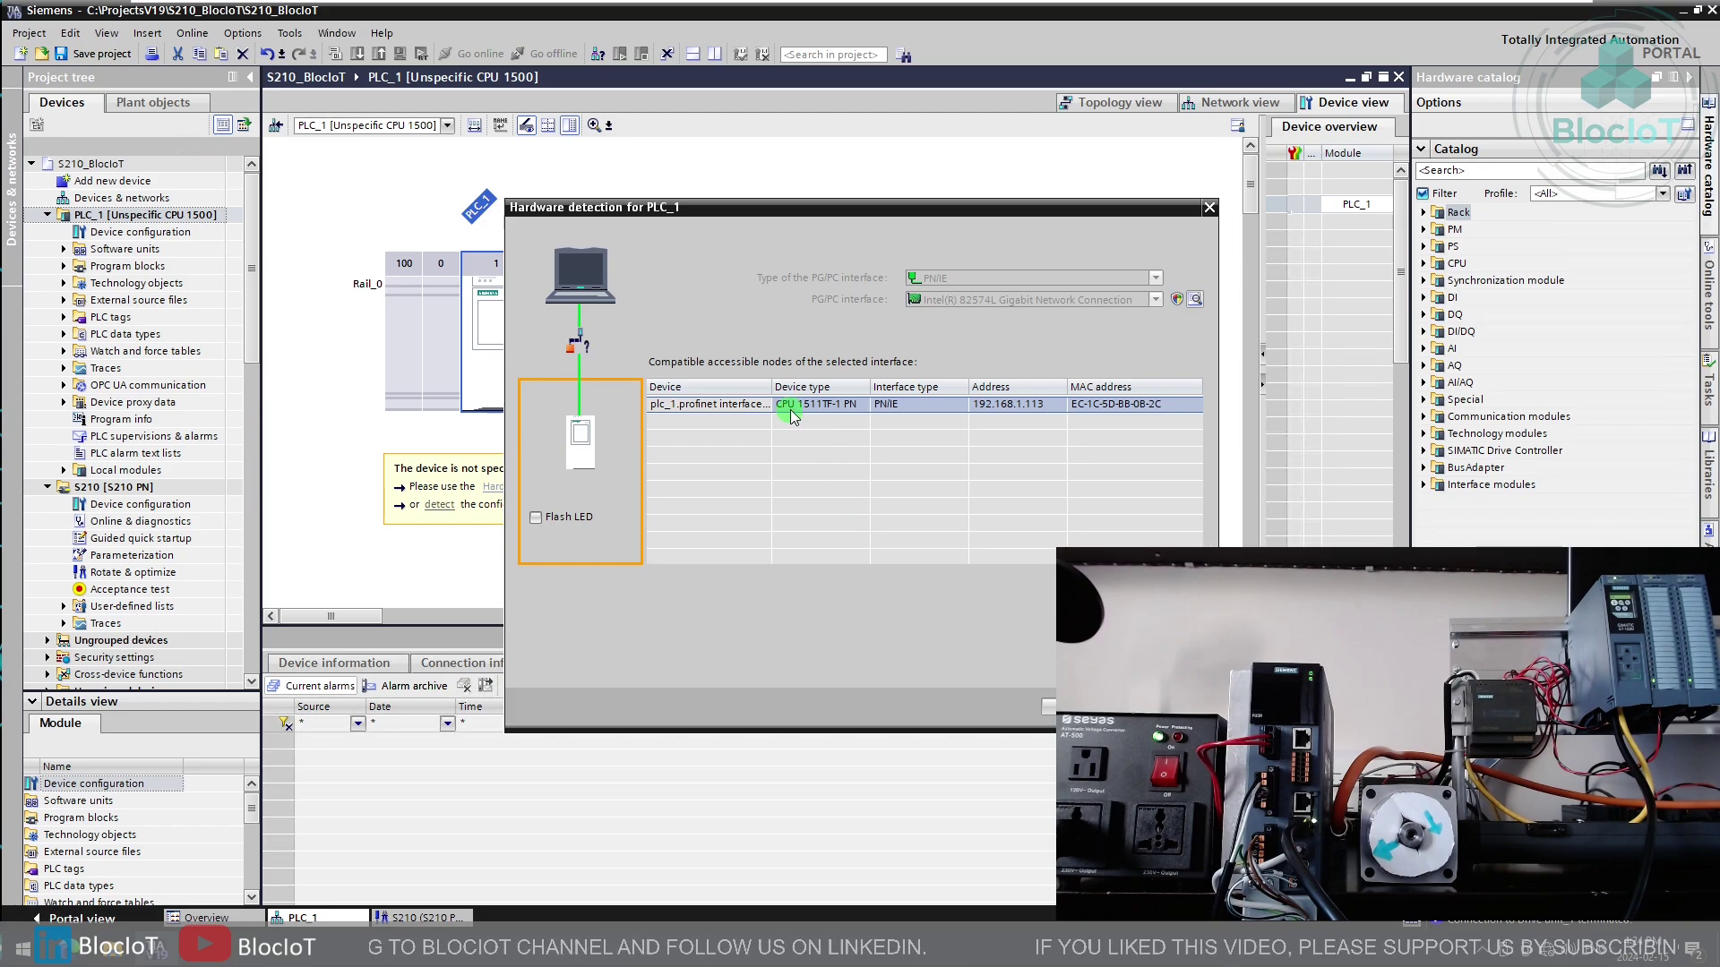
pyautogui.click(852, 417)
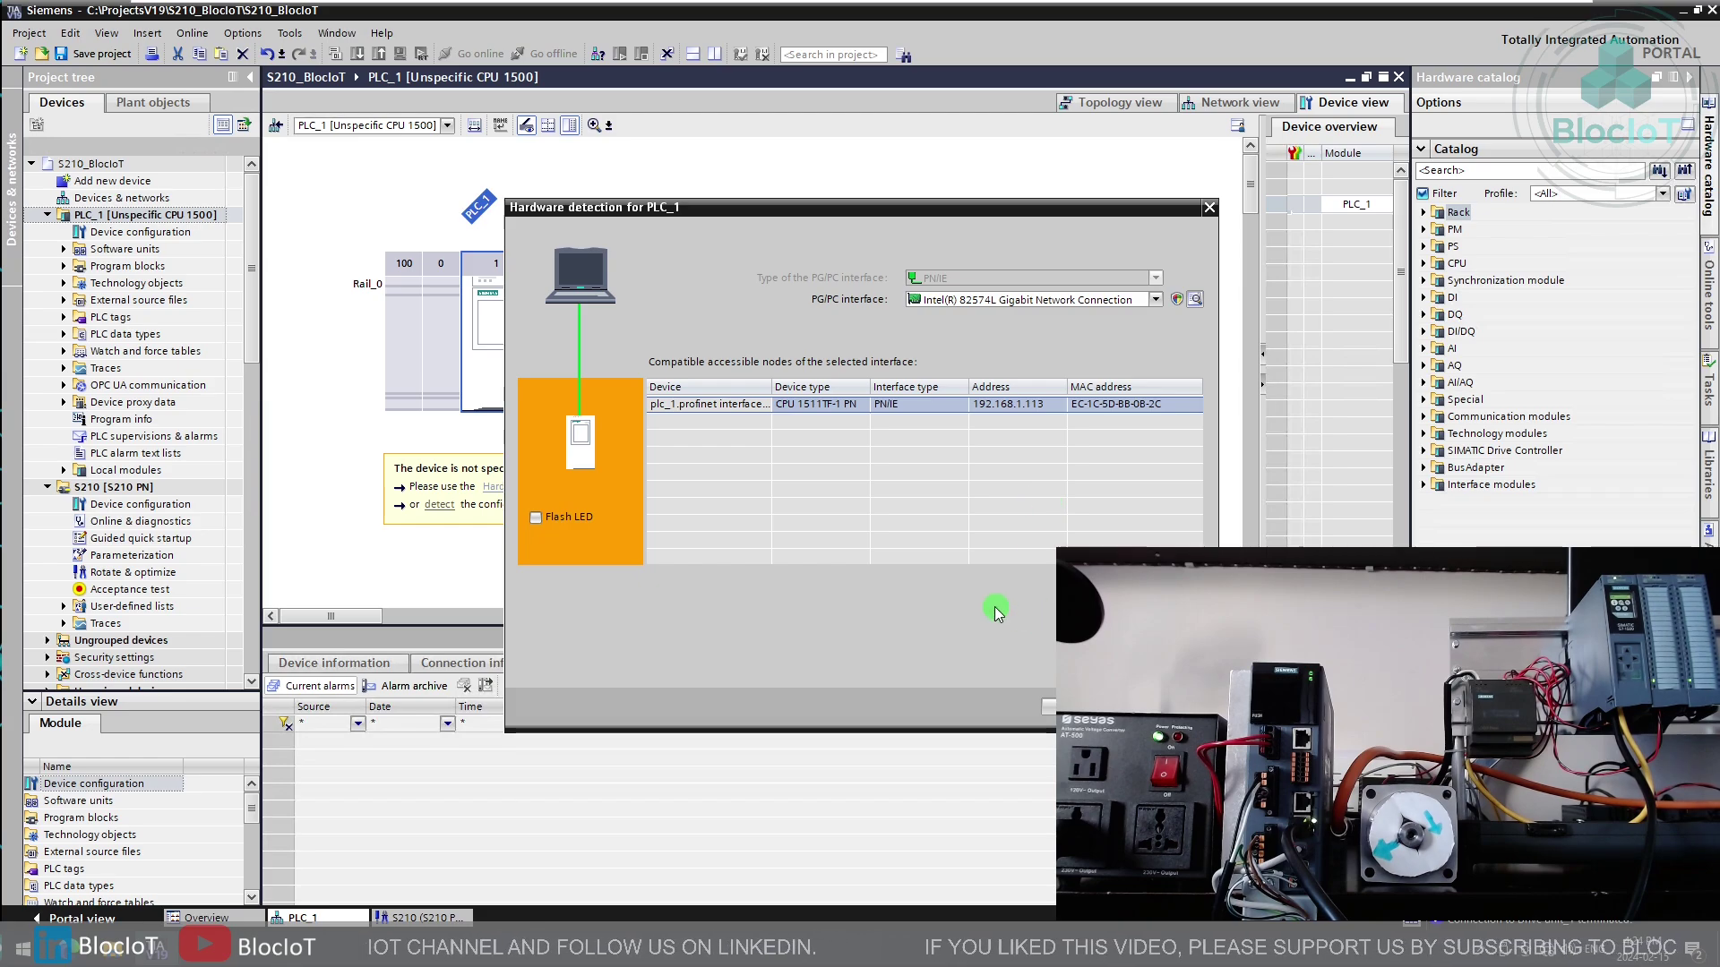
pyautogui.click(1049, 707)
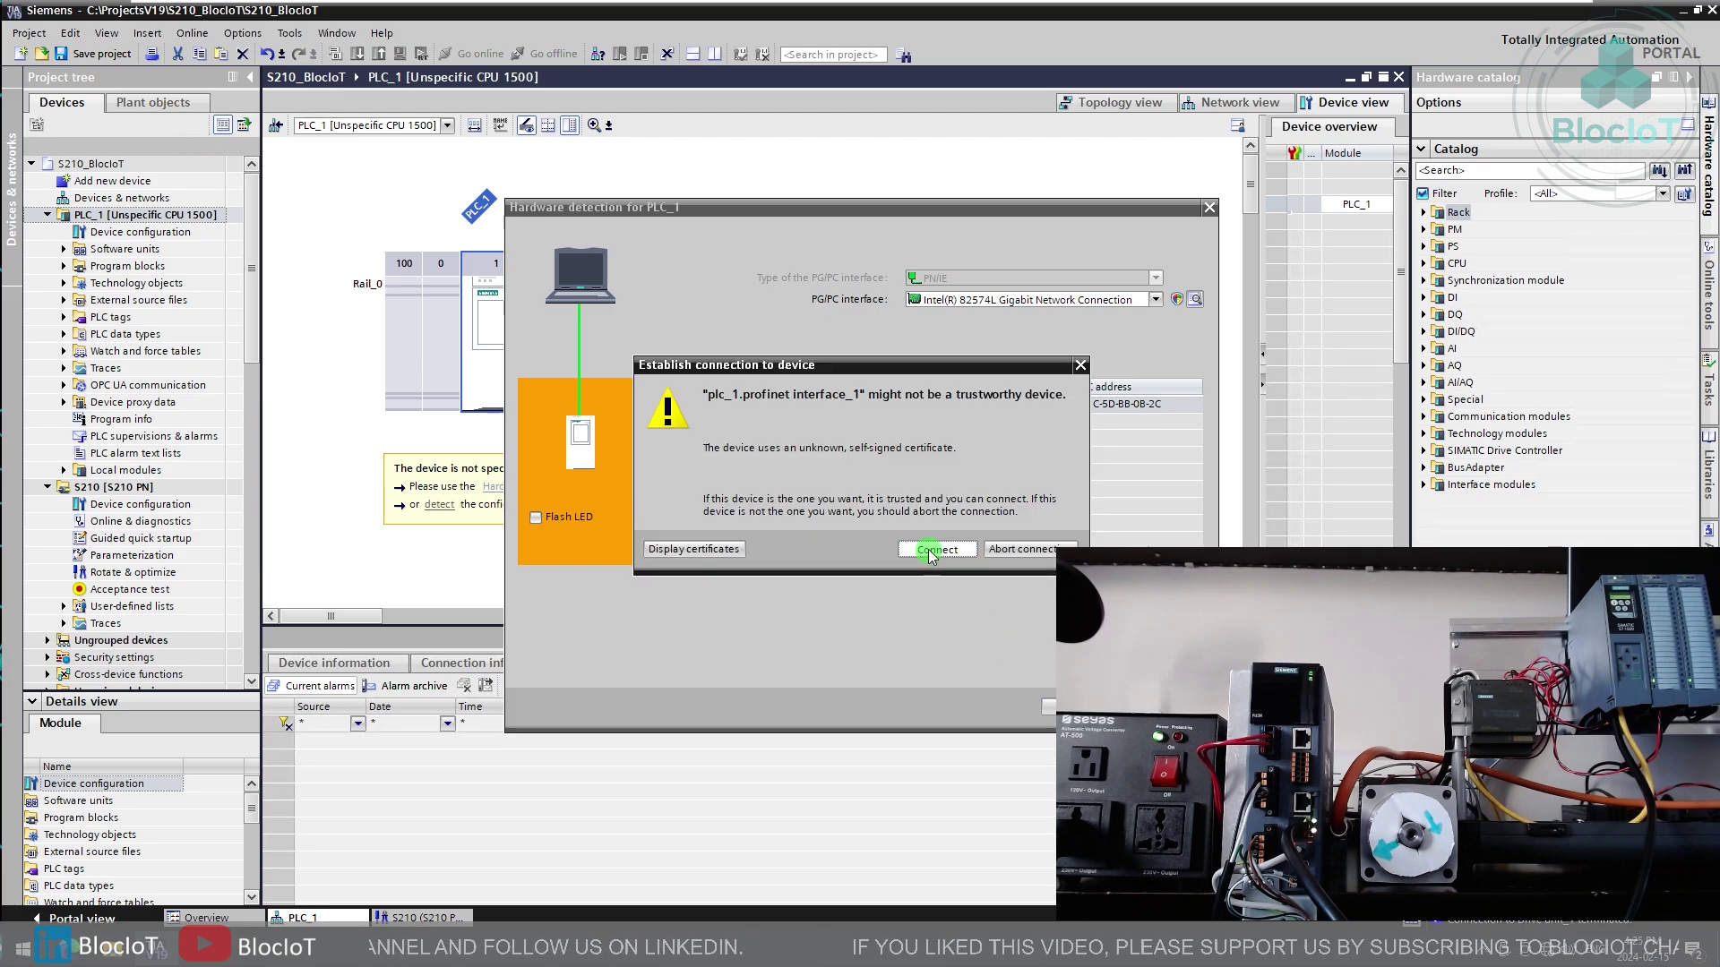
pyautogui.click(931, 553)
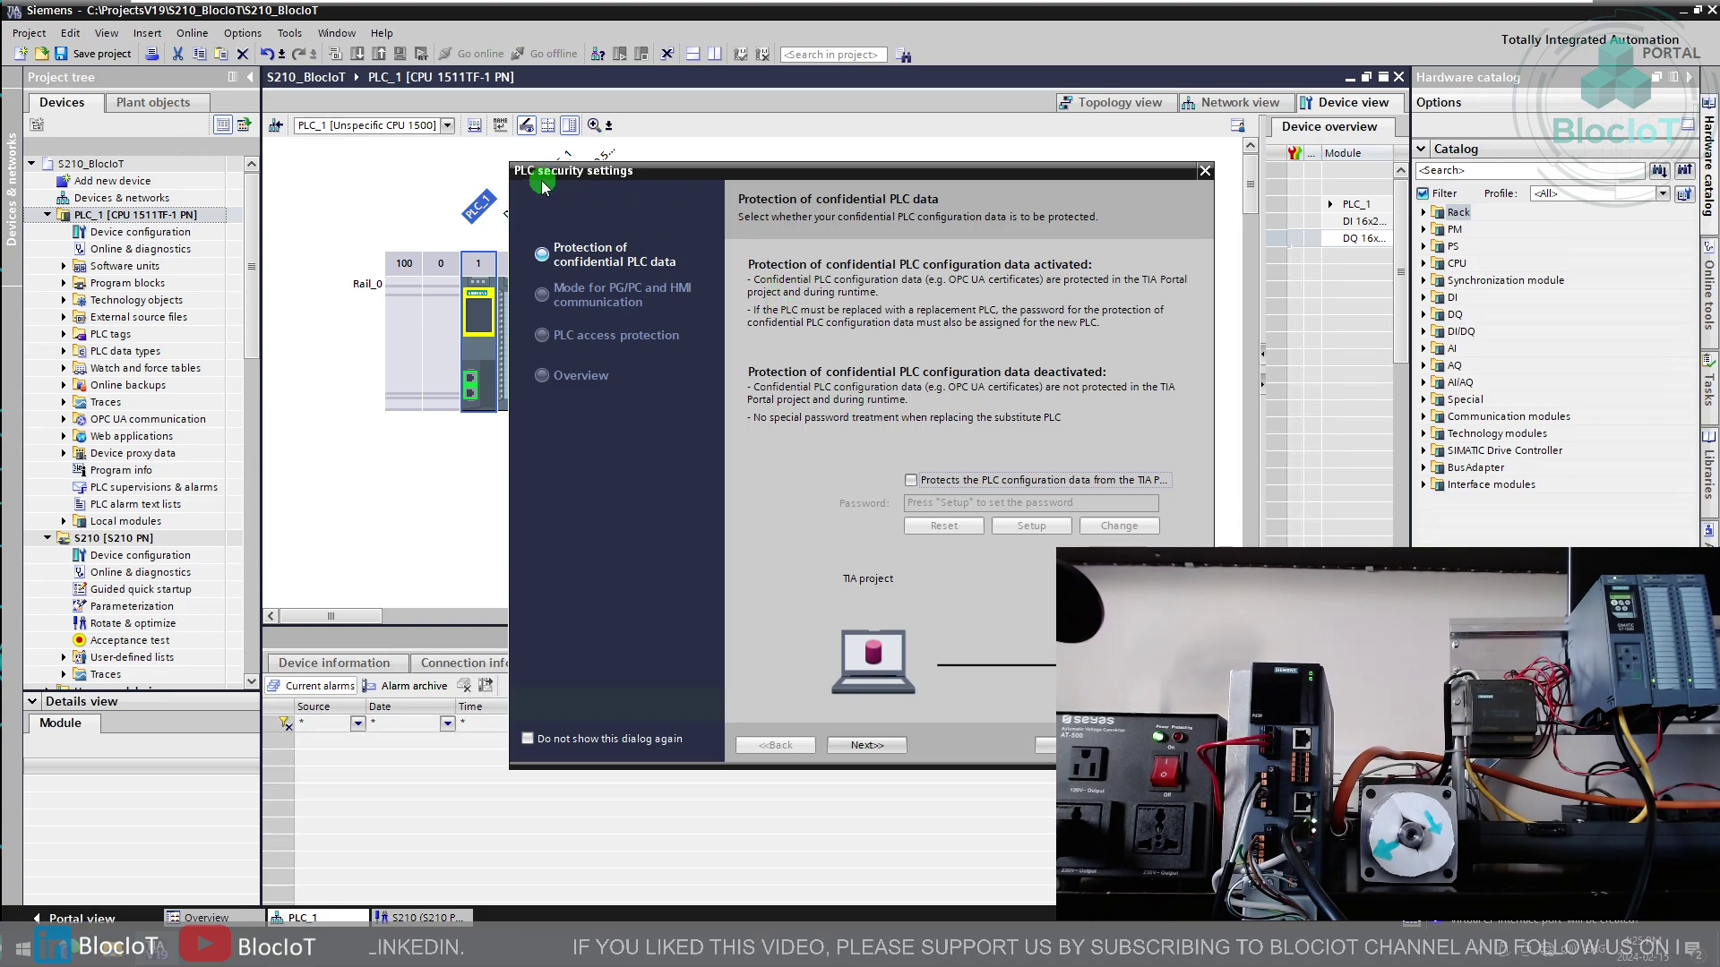
# Step: Complete the PLC security settings without configuration data protection, permitting legacy and secure communication and granting full access incl. fail-safe without a password
pyautogui.click(885, 747)
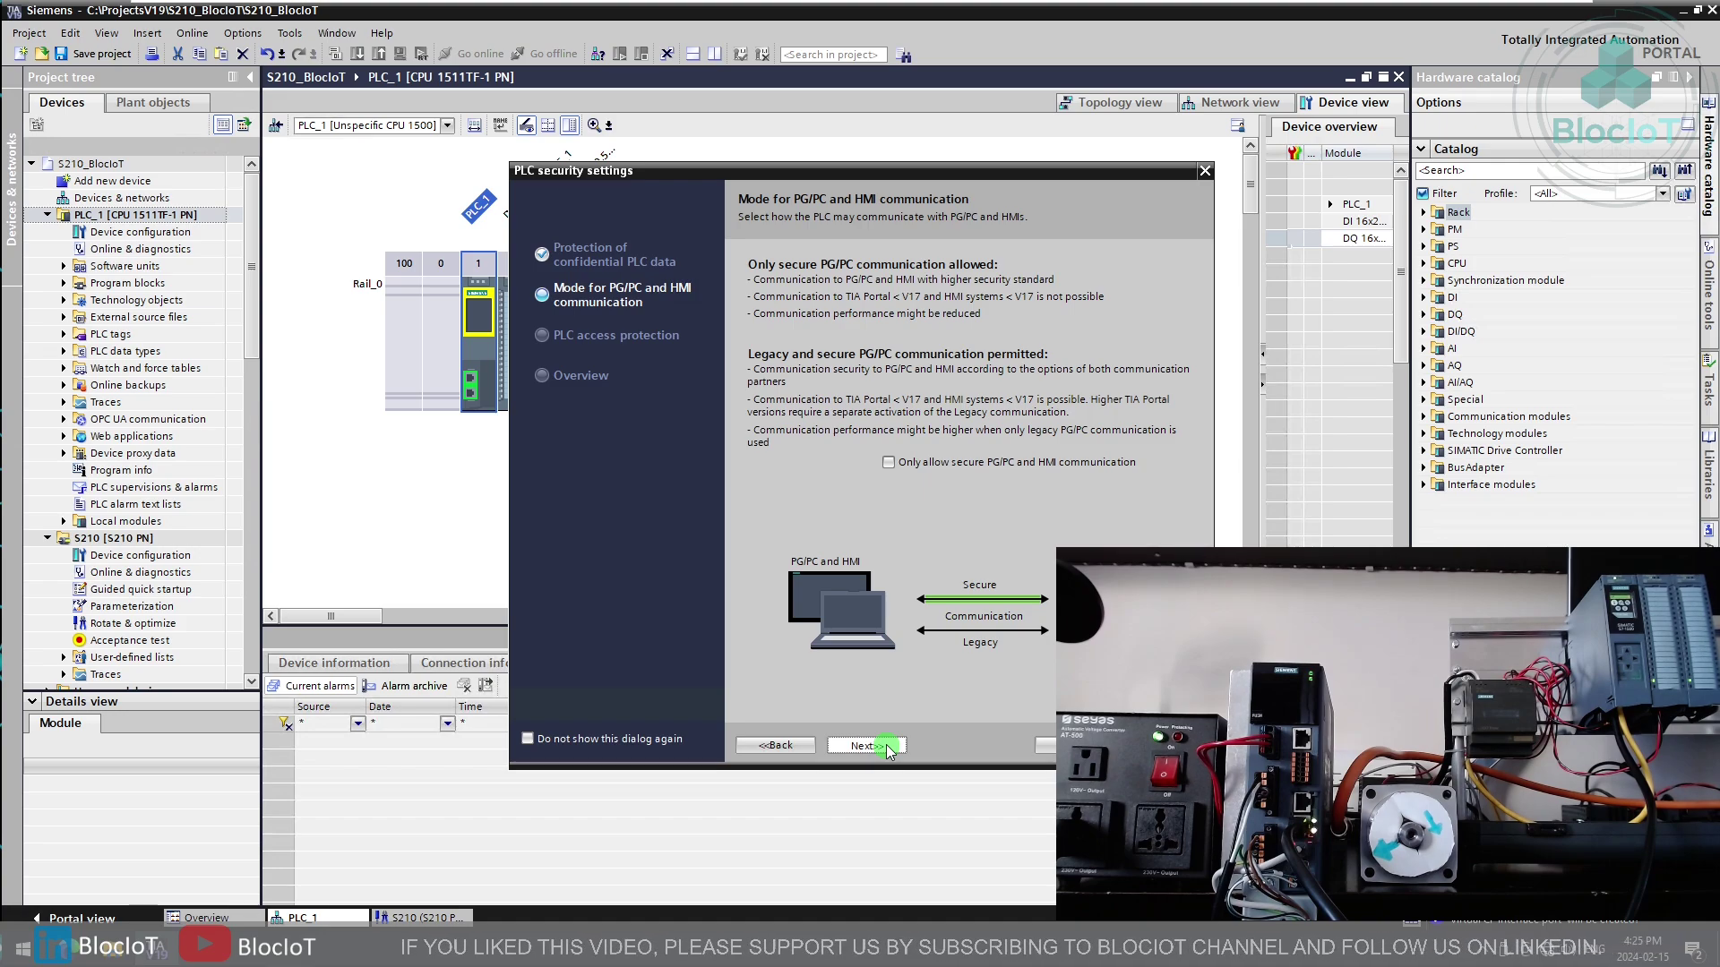
pyautogui.click(868, 746)
pyautogui.click(1011, 562)
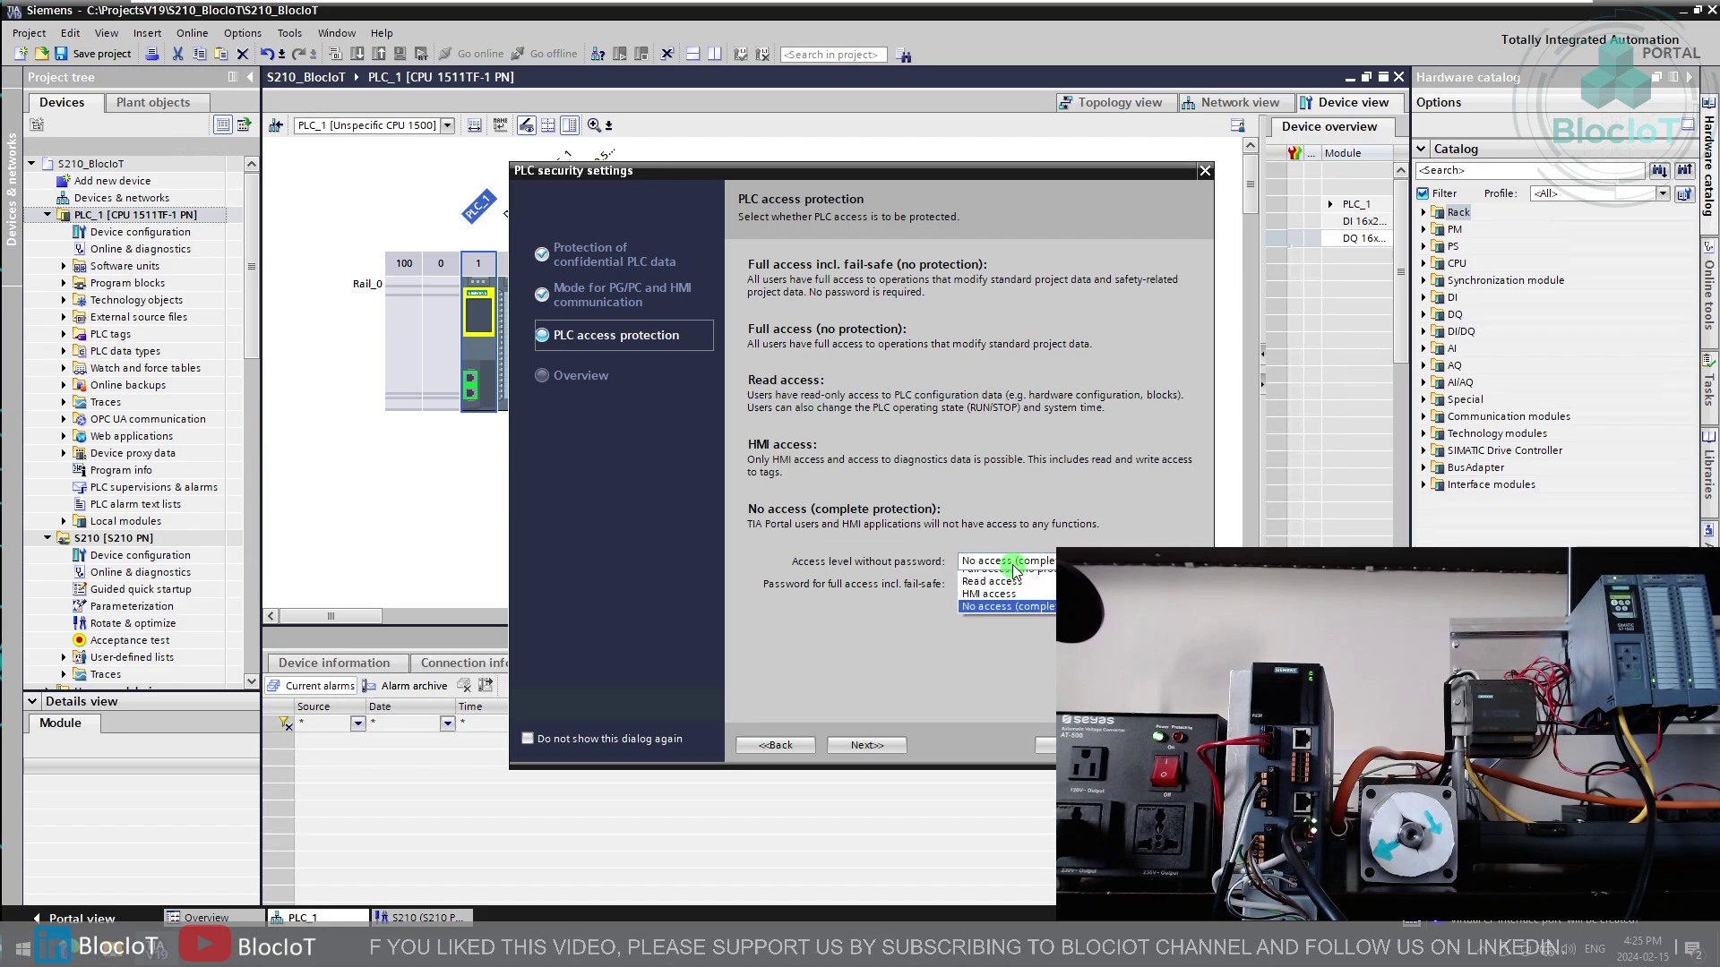
pyautogui.click(1013, 571)
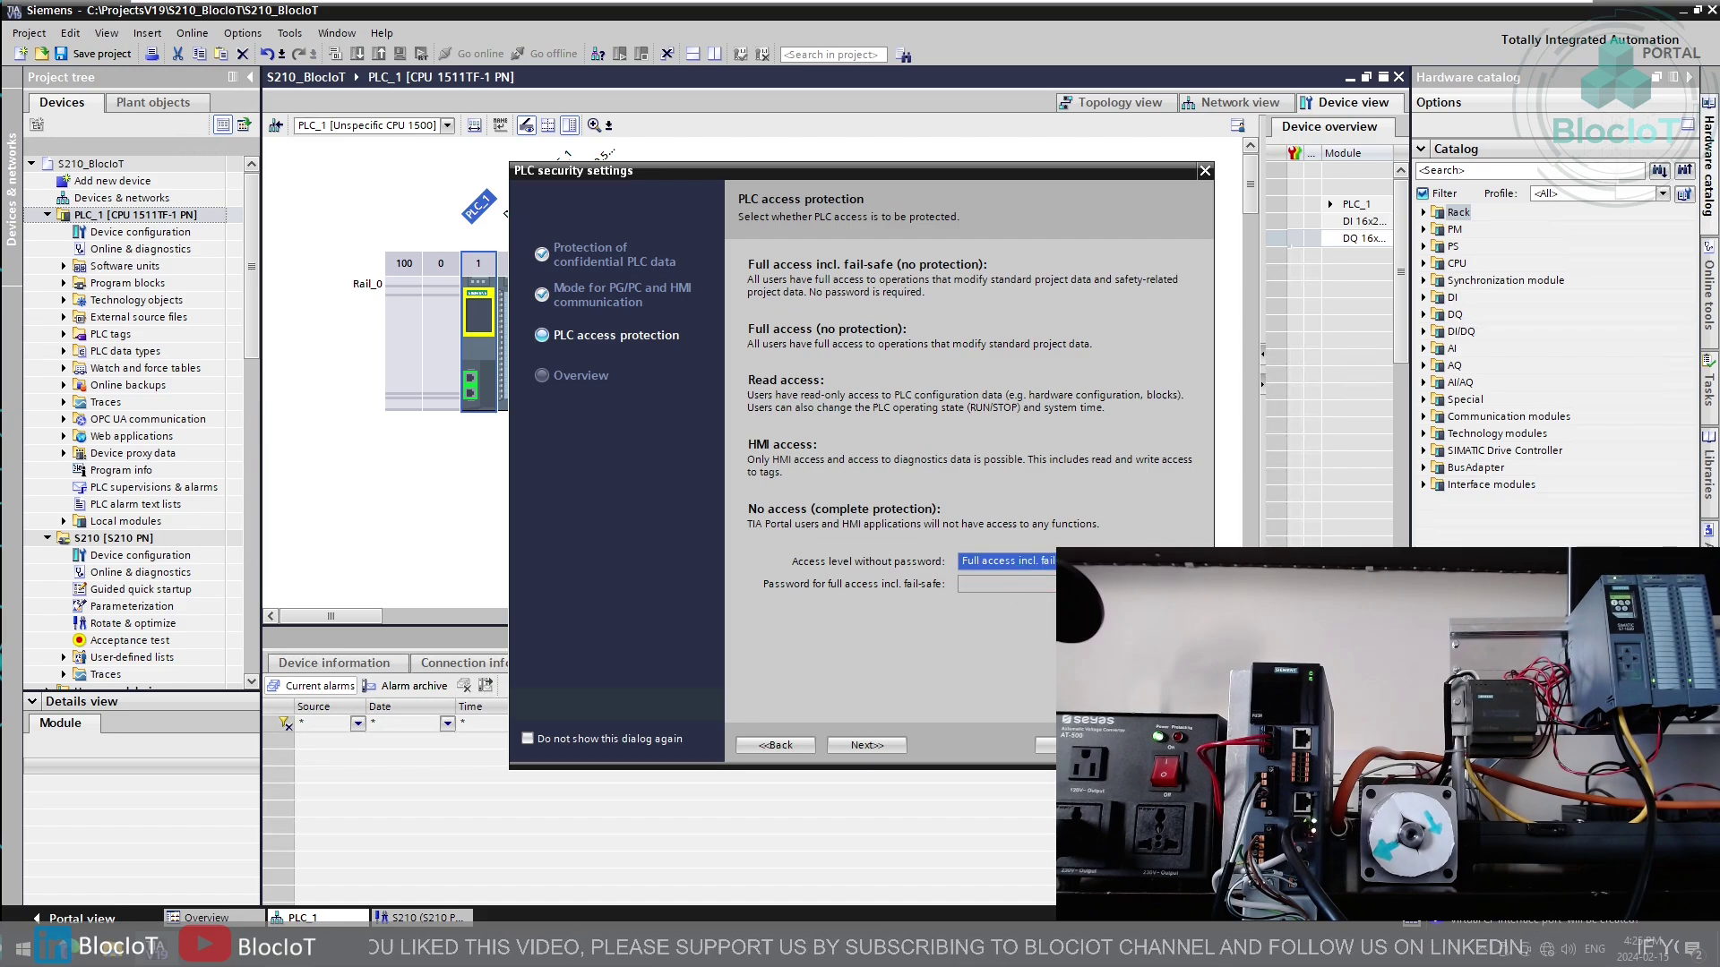
pyautogui.click(1075, 746)
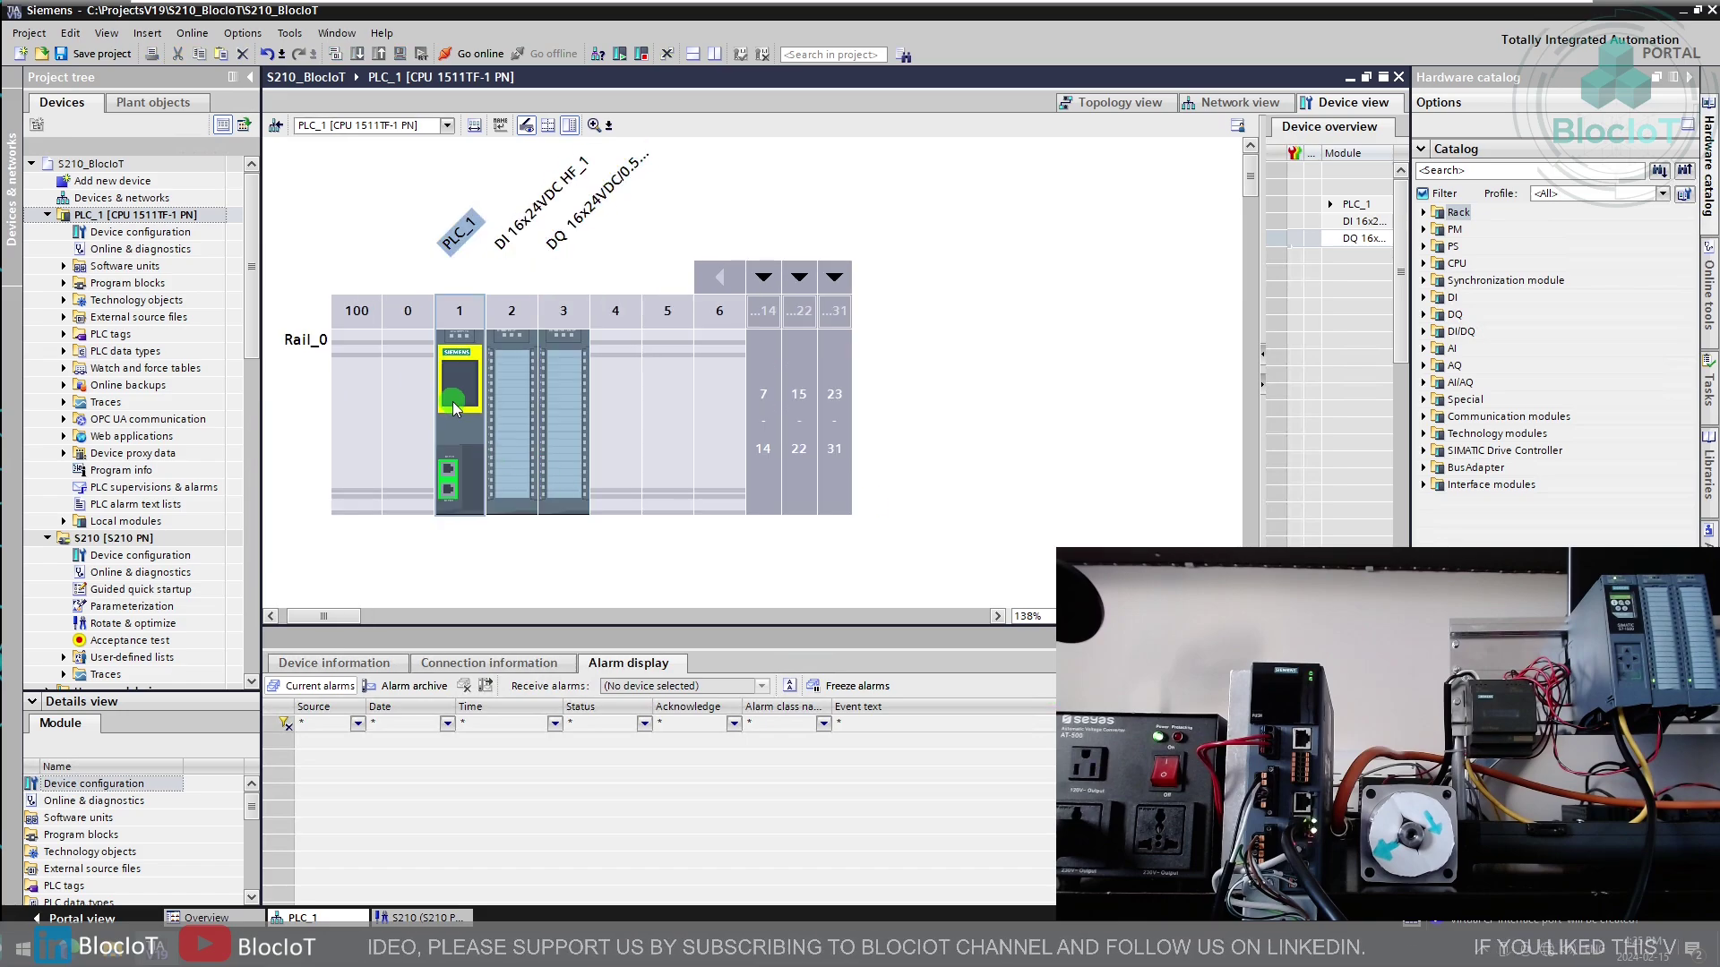
# Step: Examine the detected CPU, digital input and digital output modules on the rack, and the PLC_1 and S210 devices in the project
pyautogui.click(456, 311)
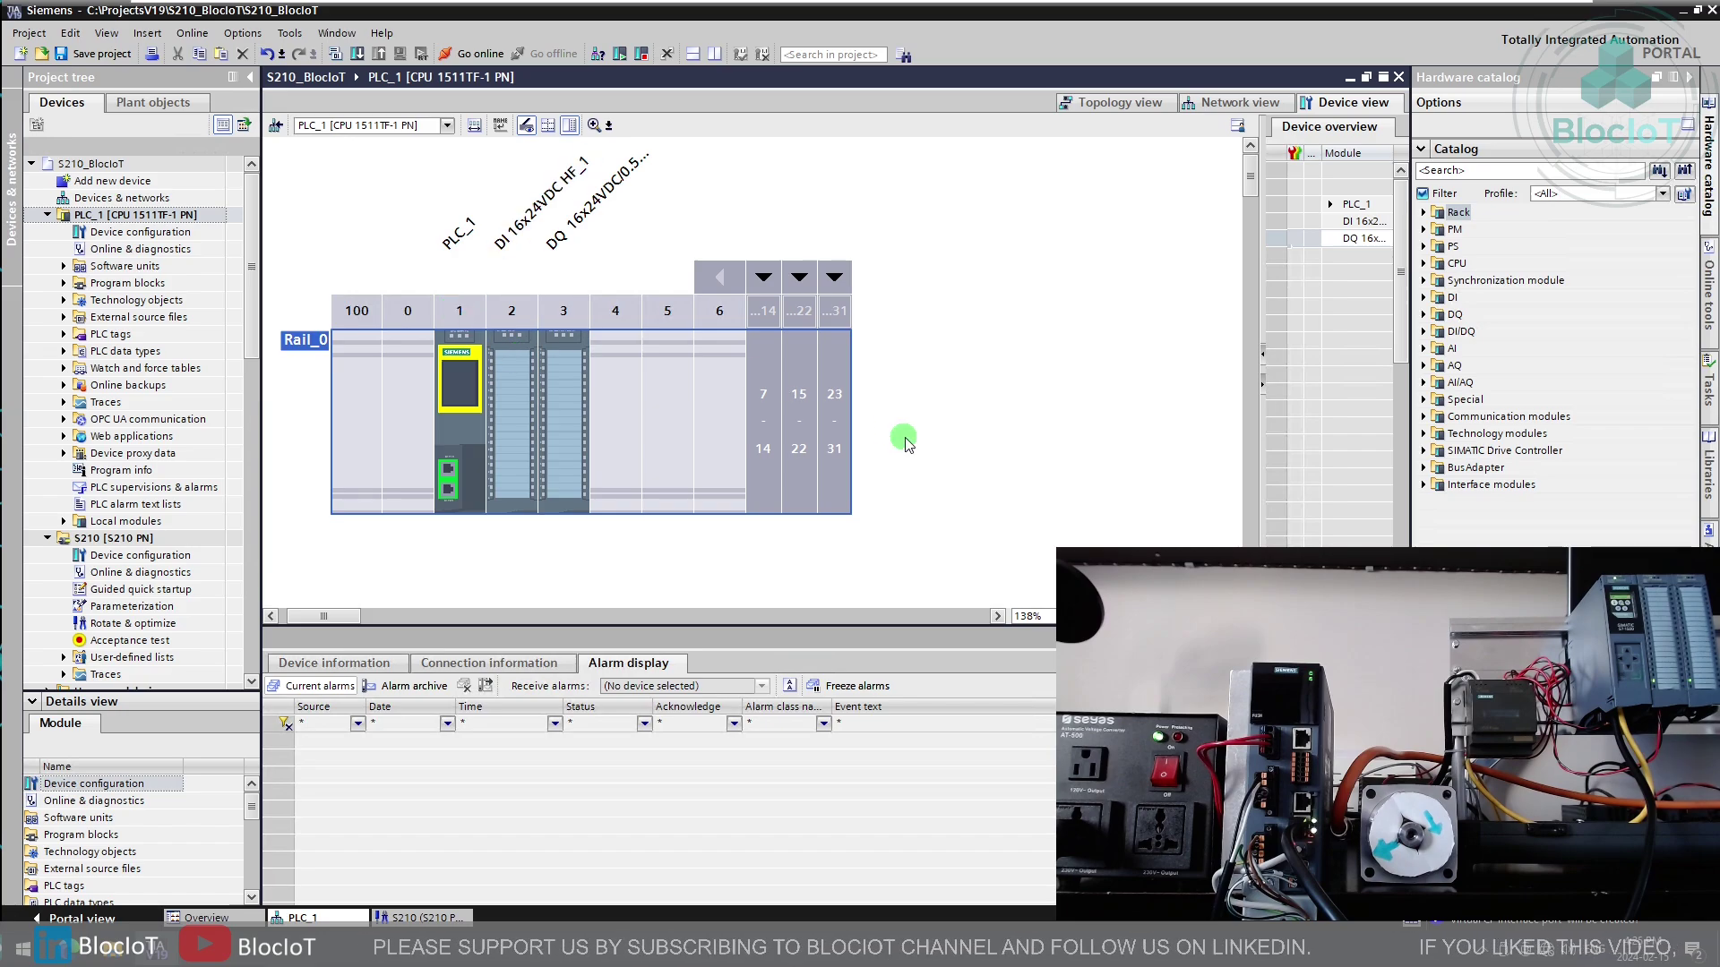
pyautogui.click(524, 400)
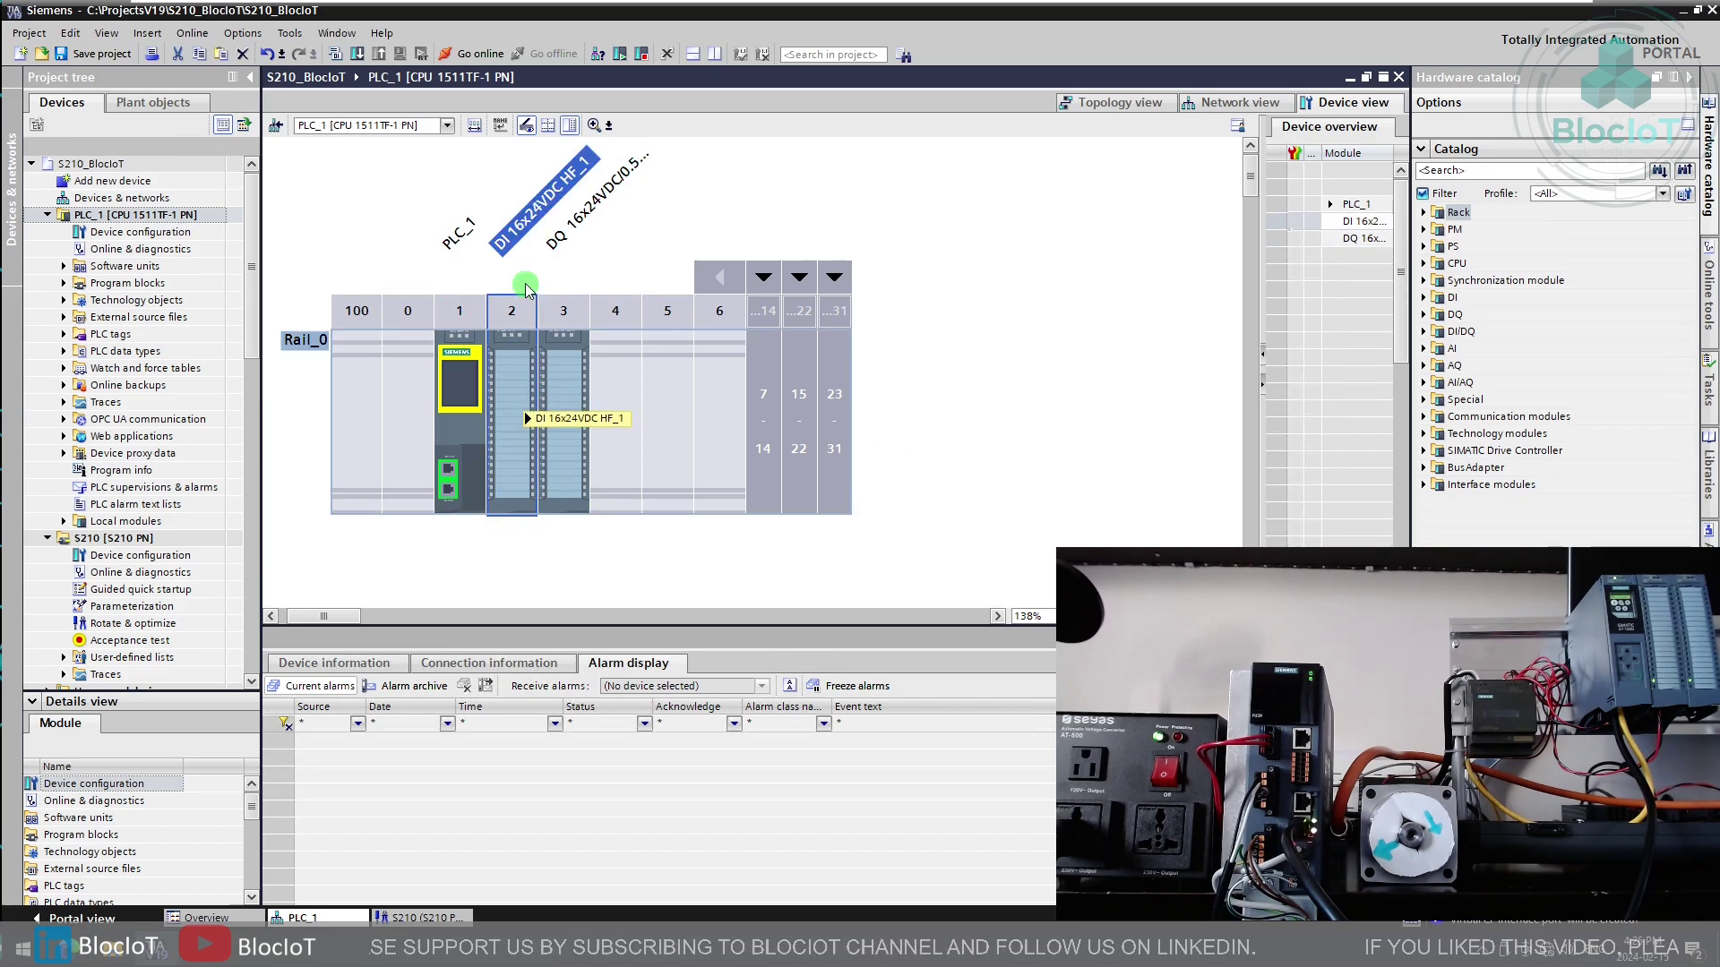
pyautogui.click(509, 255)
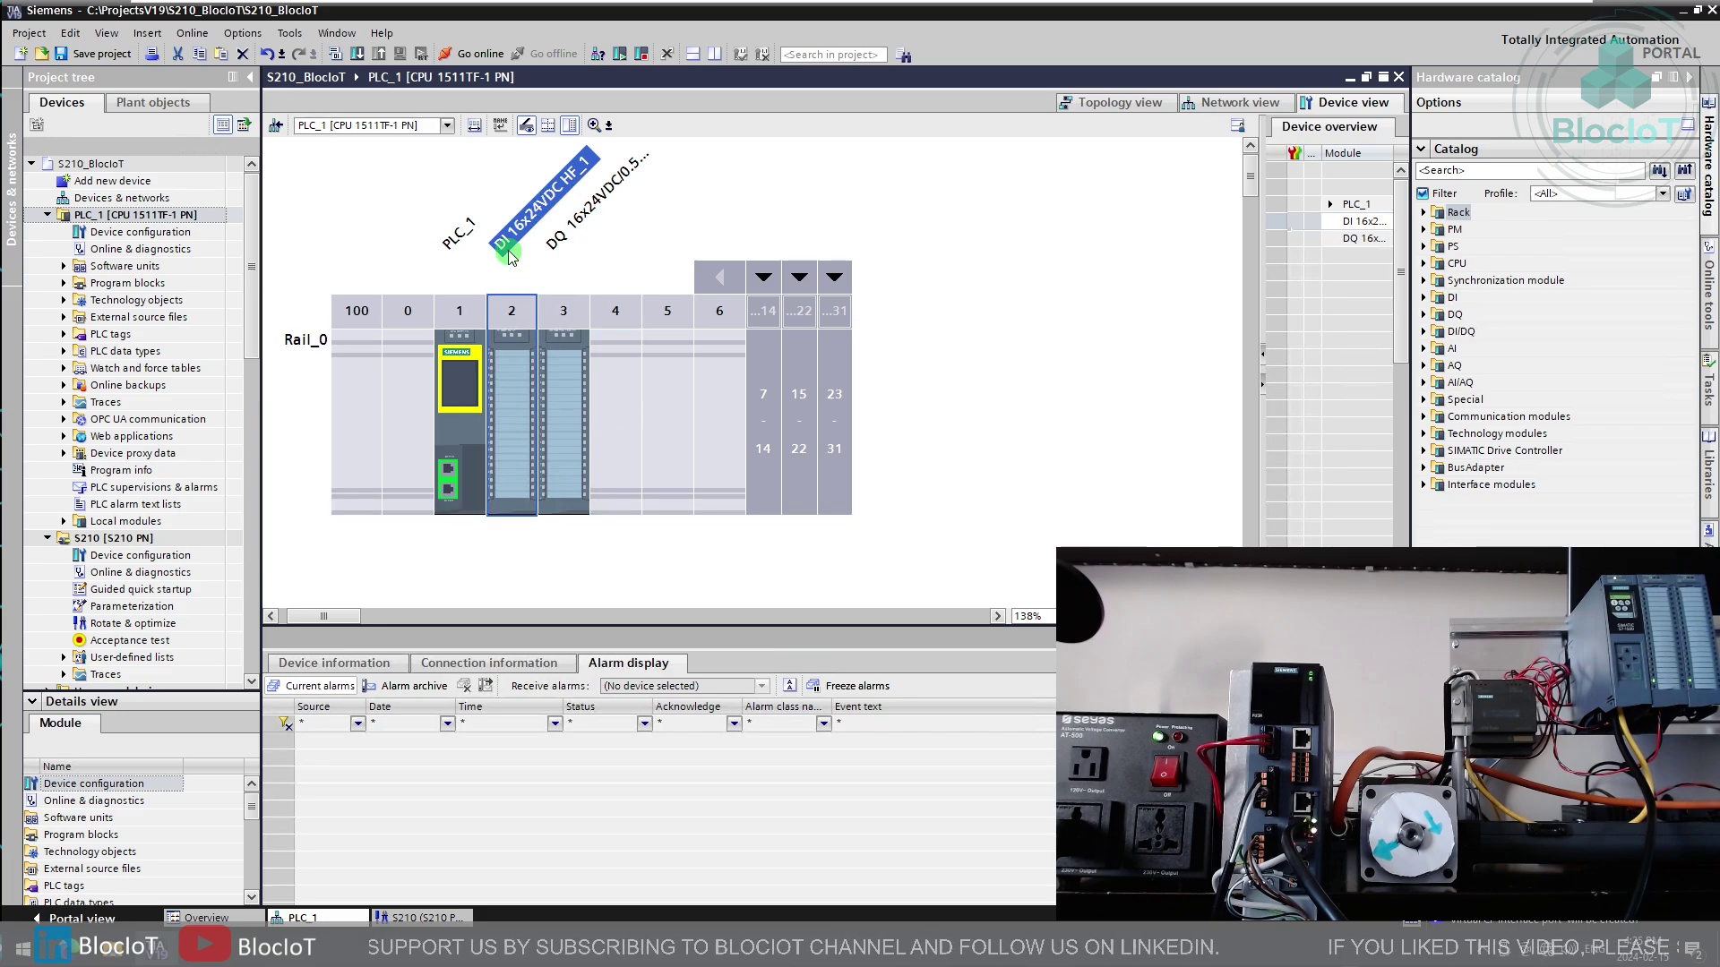
pyautogui.click(576, 363)
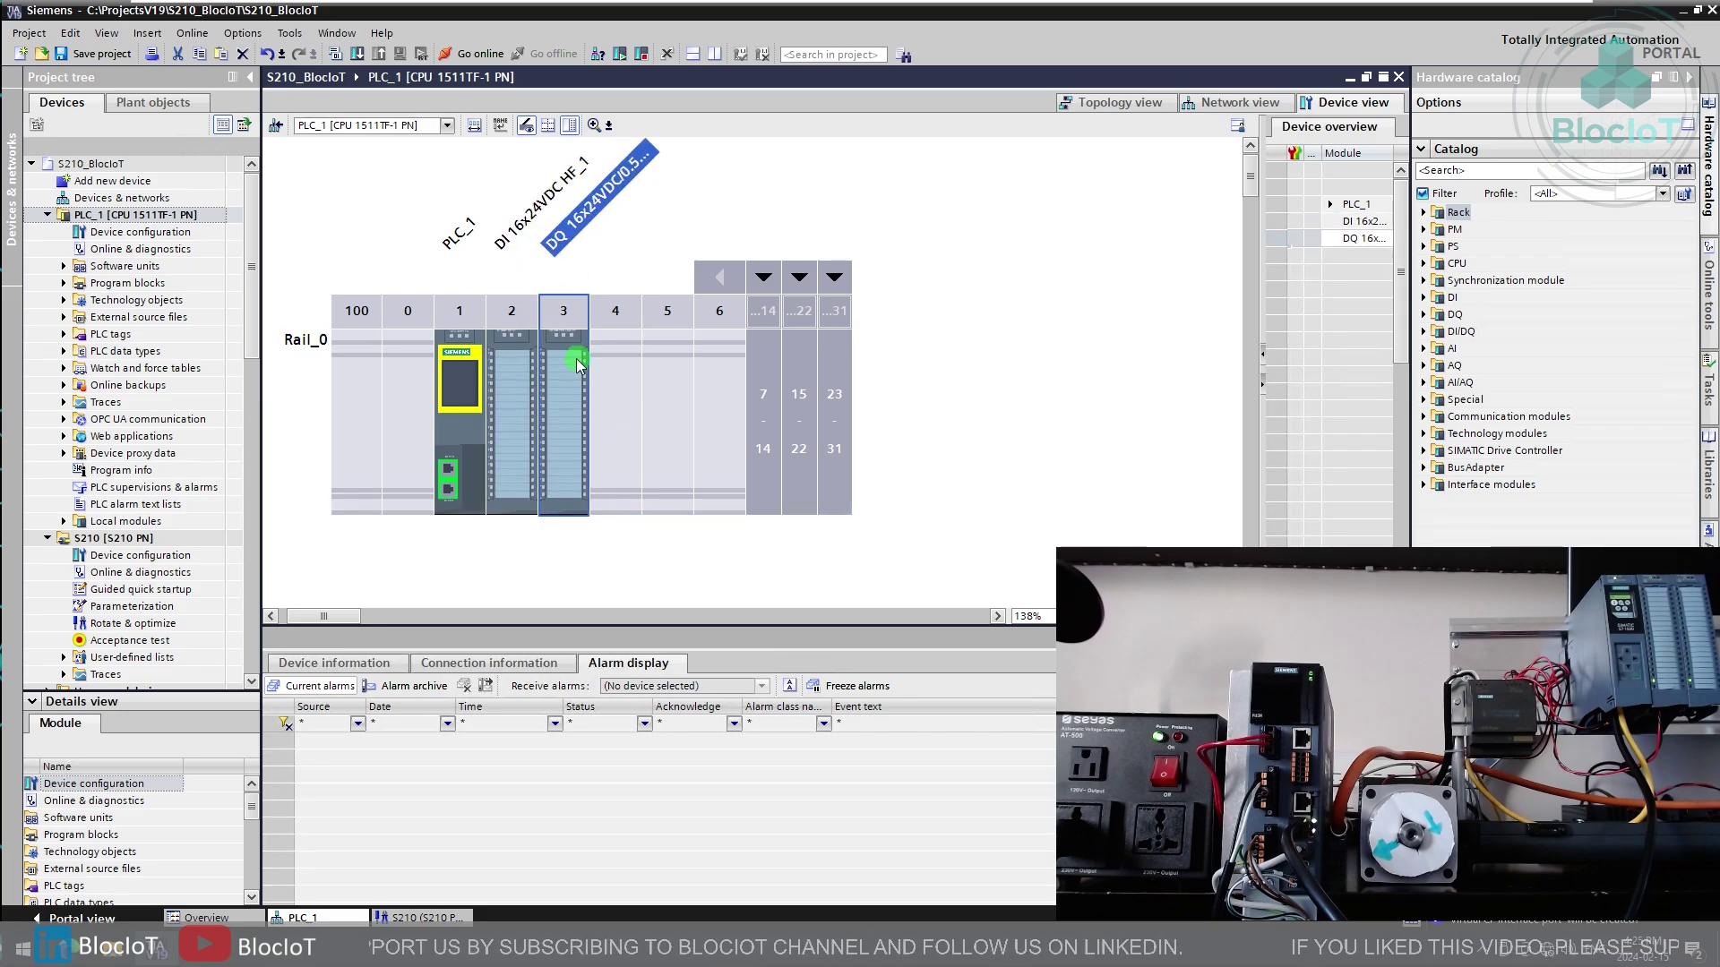
pyautogui.click(179, 538)
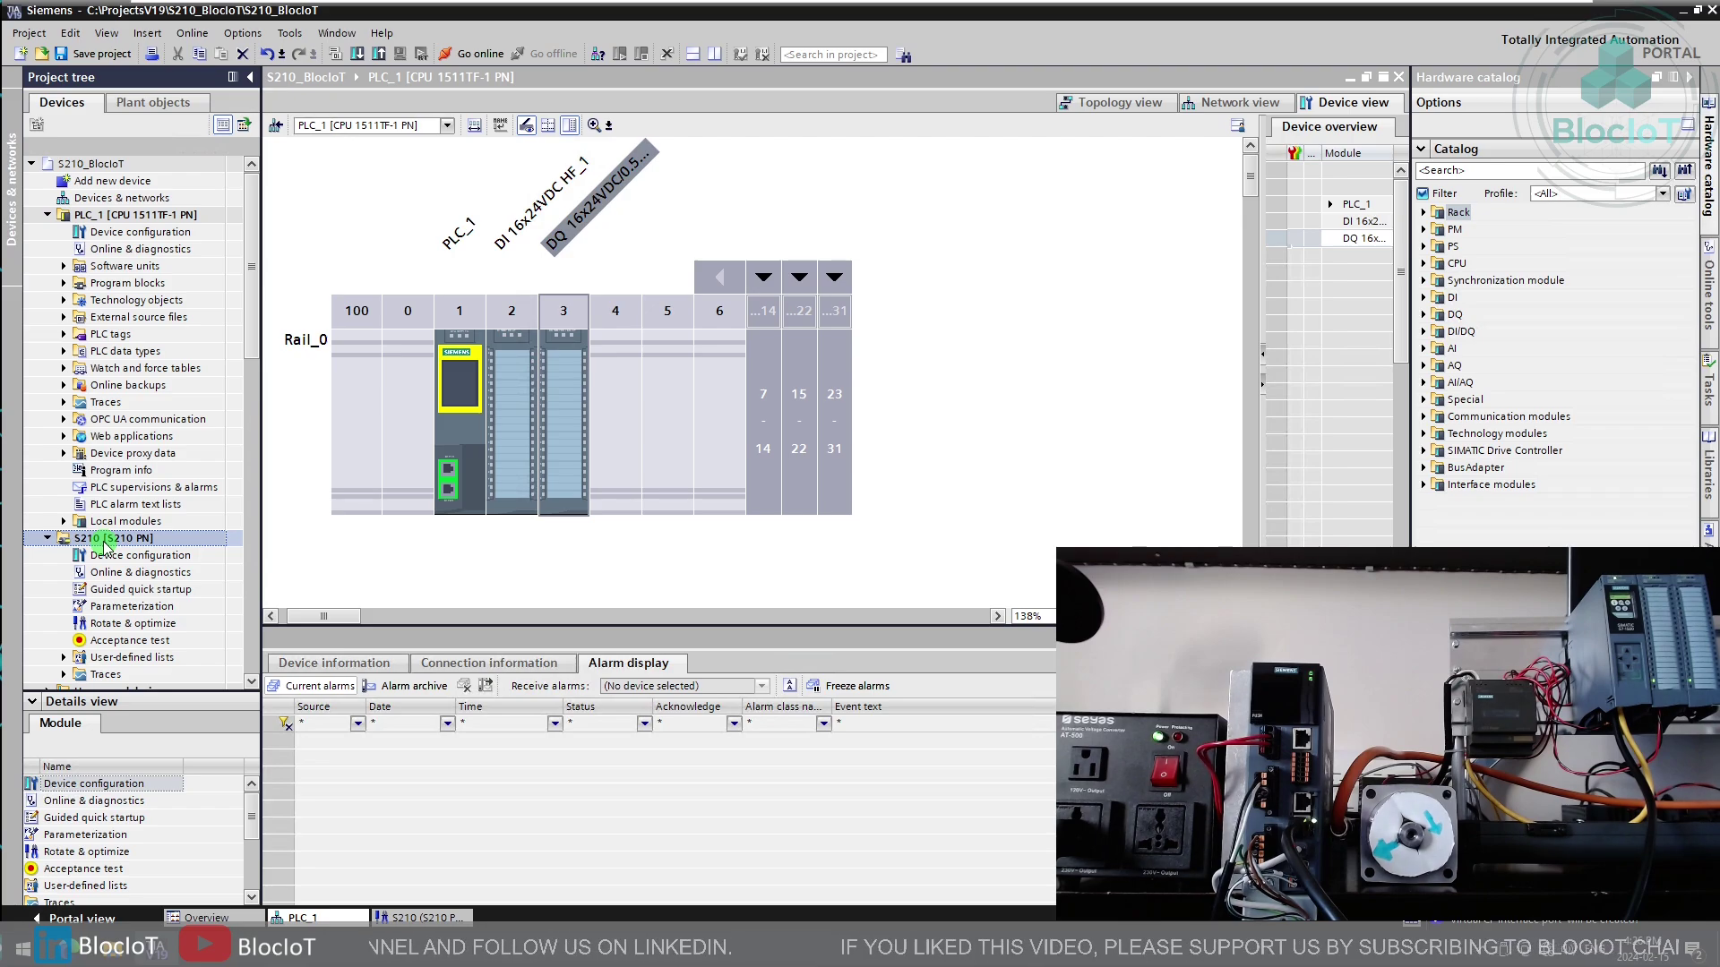
pyautogui.click(114, 215)
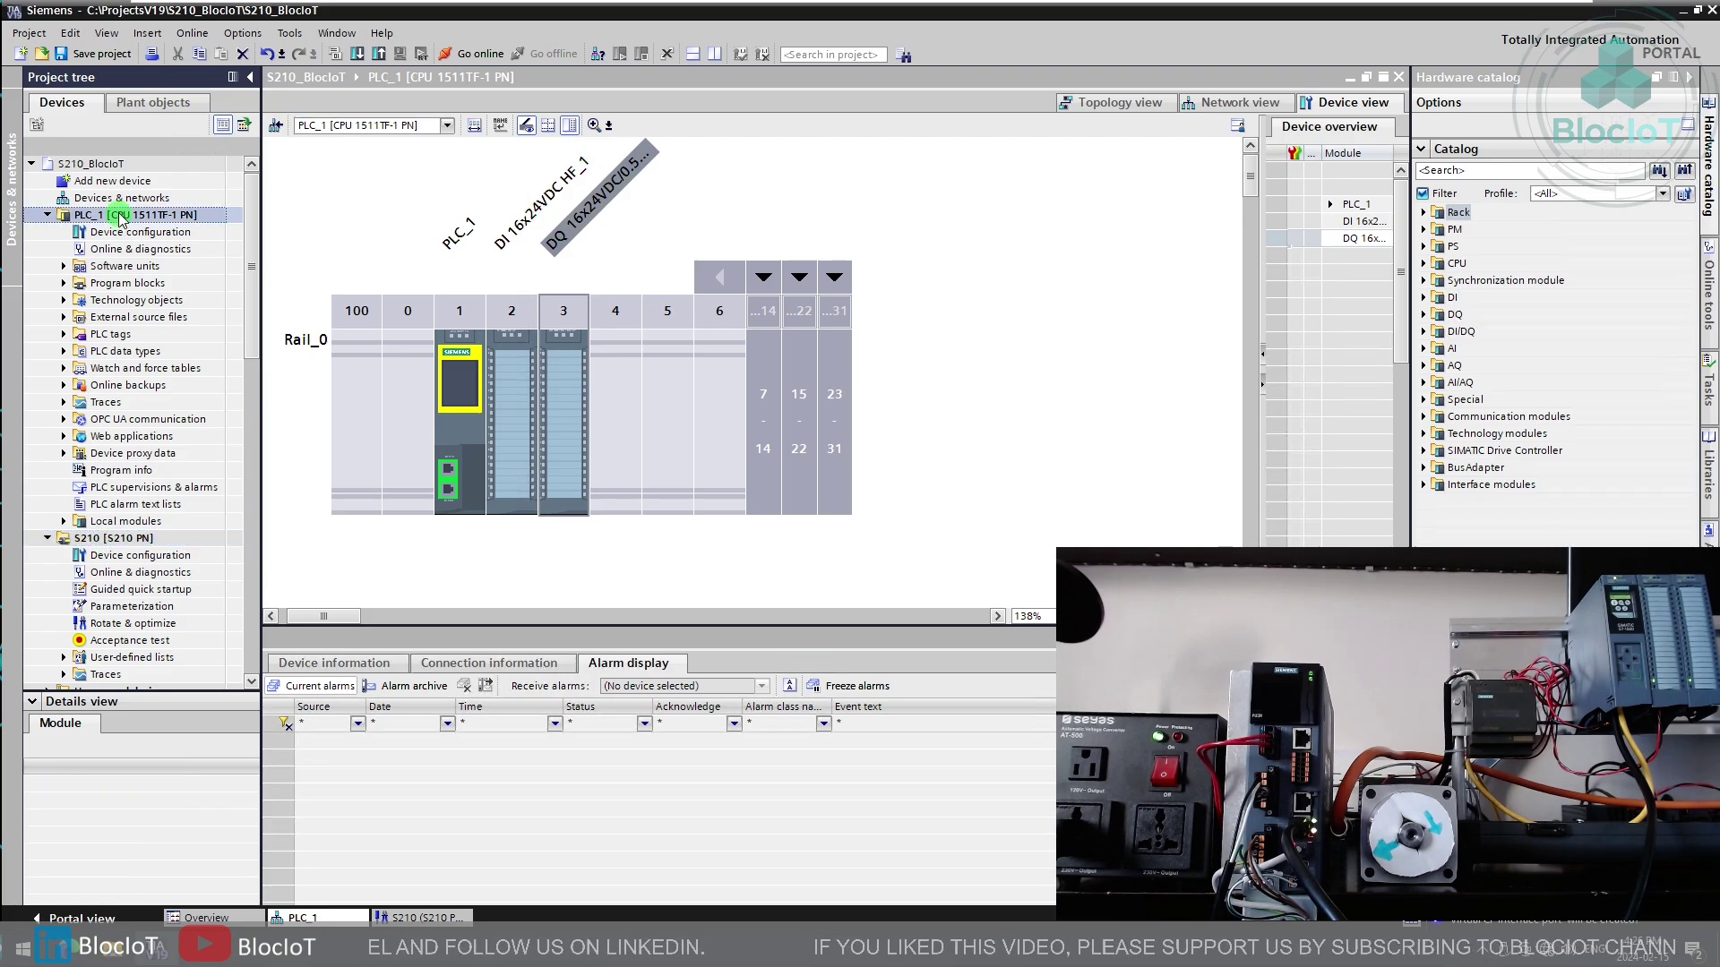
pyautogui.click(132, 539)
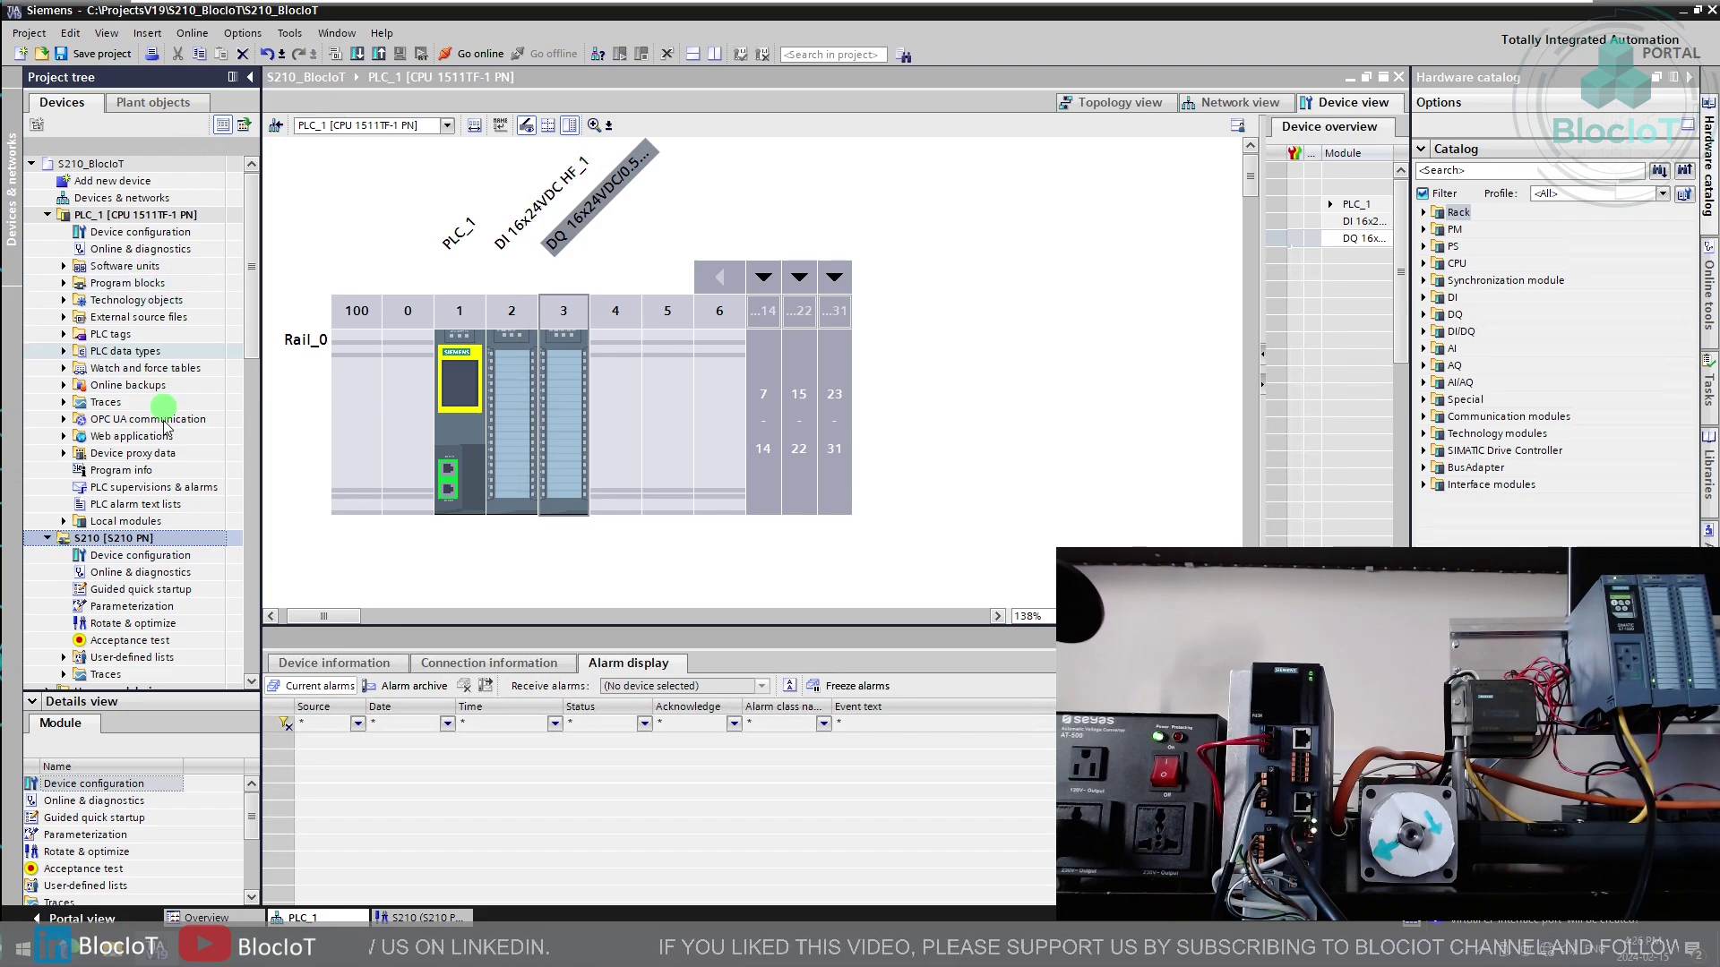
# Step: Display the properties of the PROFINET interface [X1] on the PLC_1 CPU
pyautogui.doubleClick(106, 557)
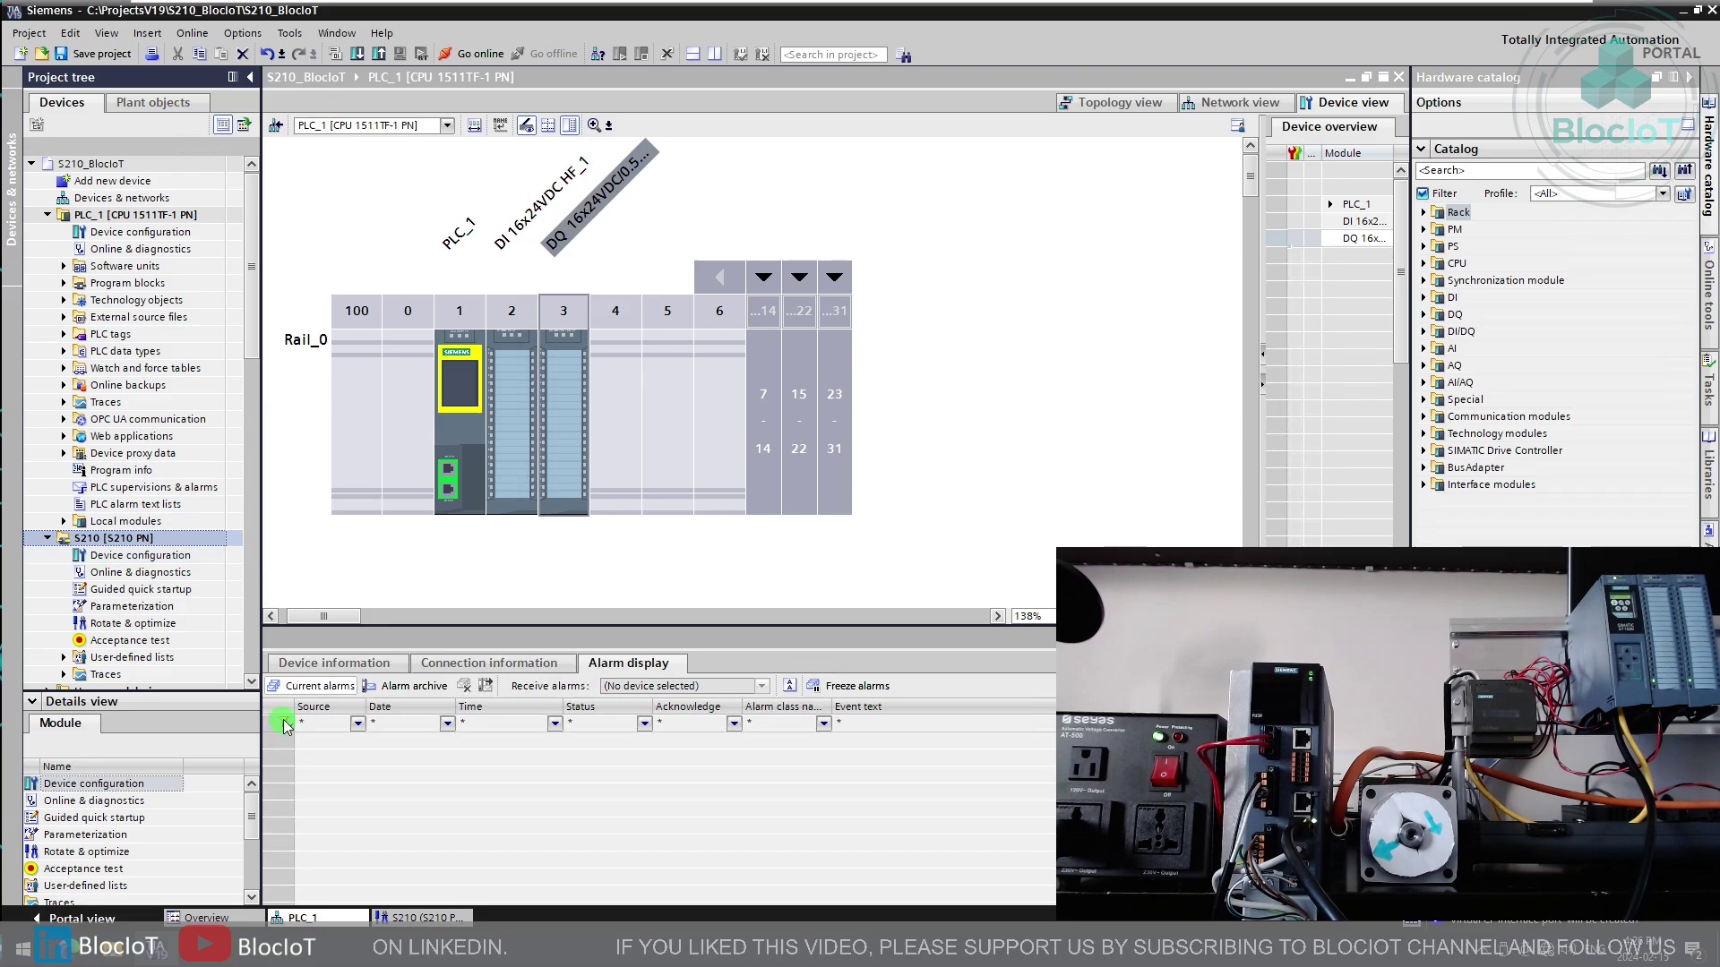
pyautogui.click(1027, 461)
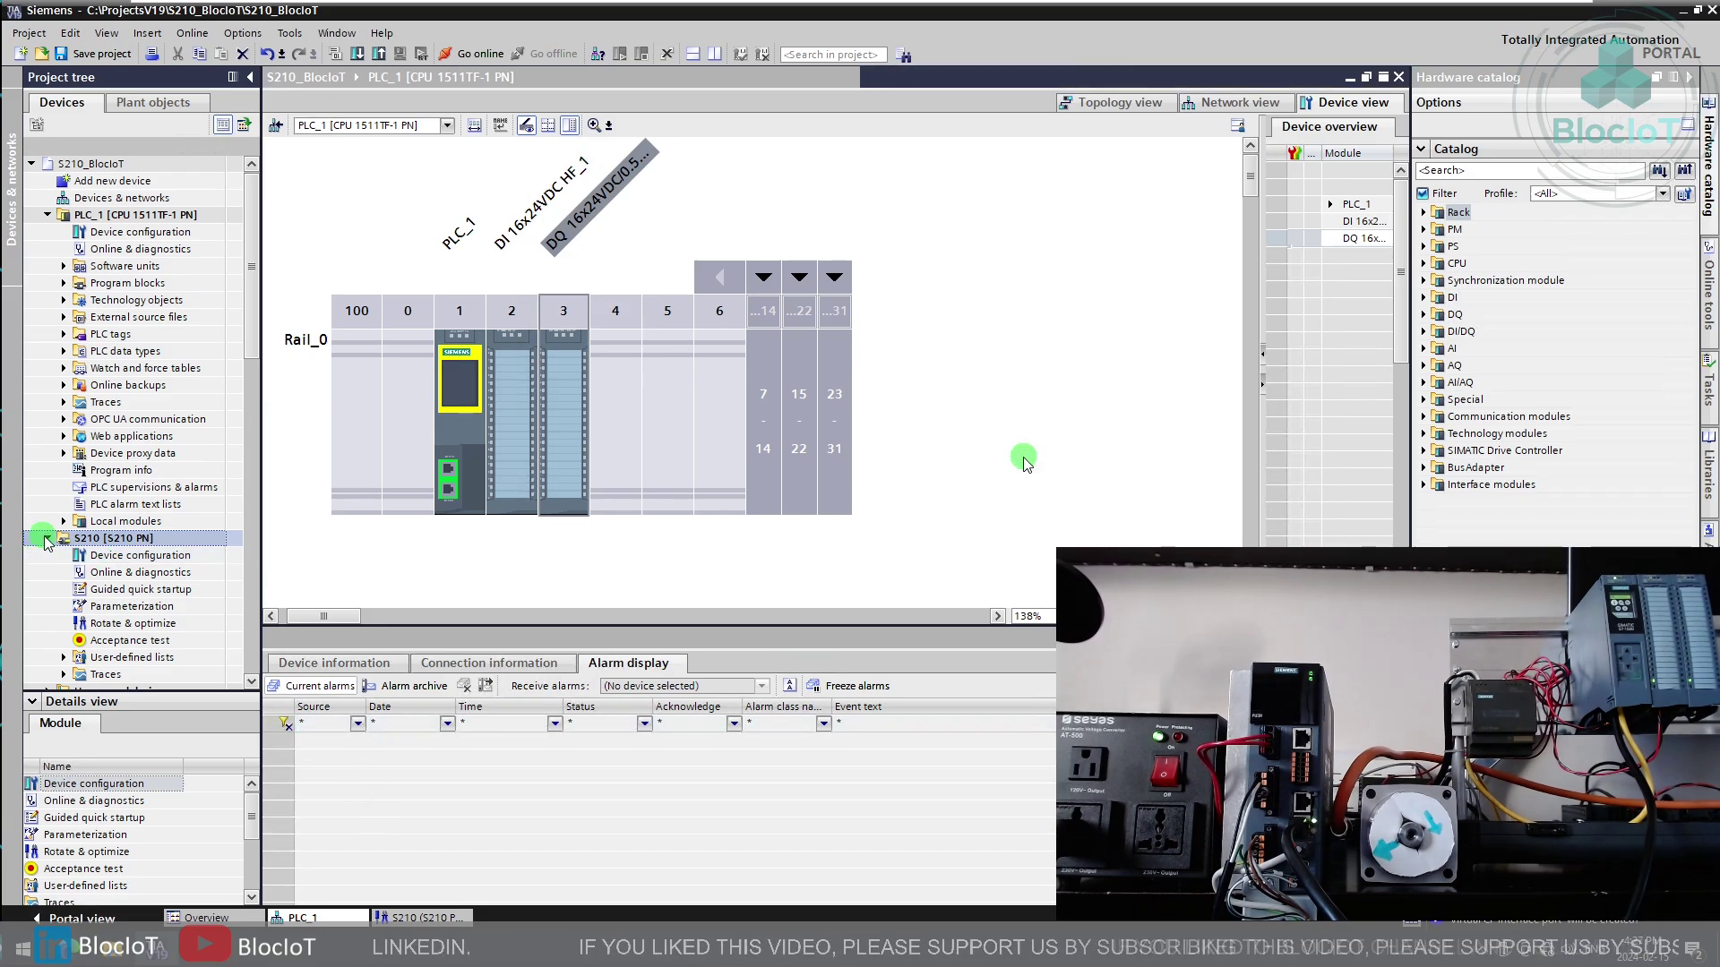
pyautogui.click(1013, 534)
pyautogui.click(1130, 638)
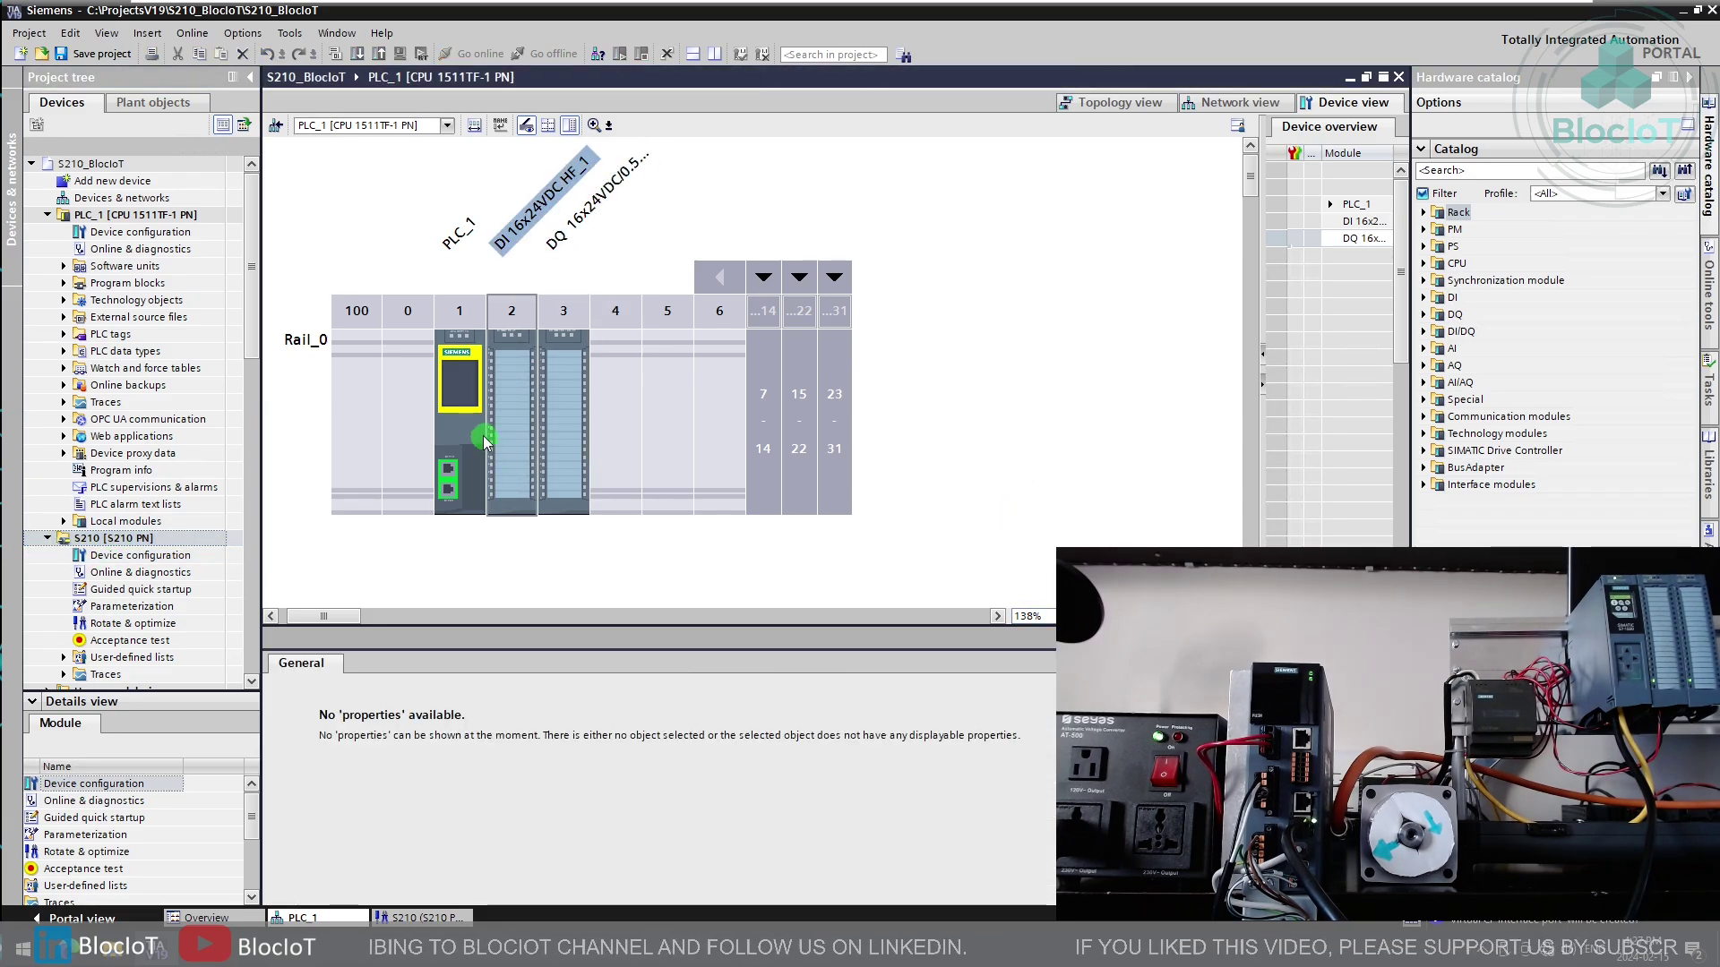
pyautogui.click(450, 480)
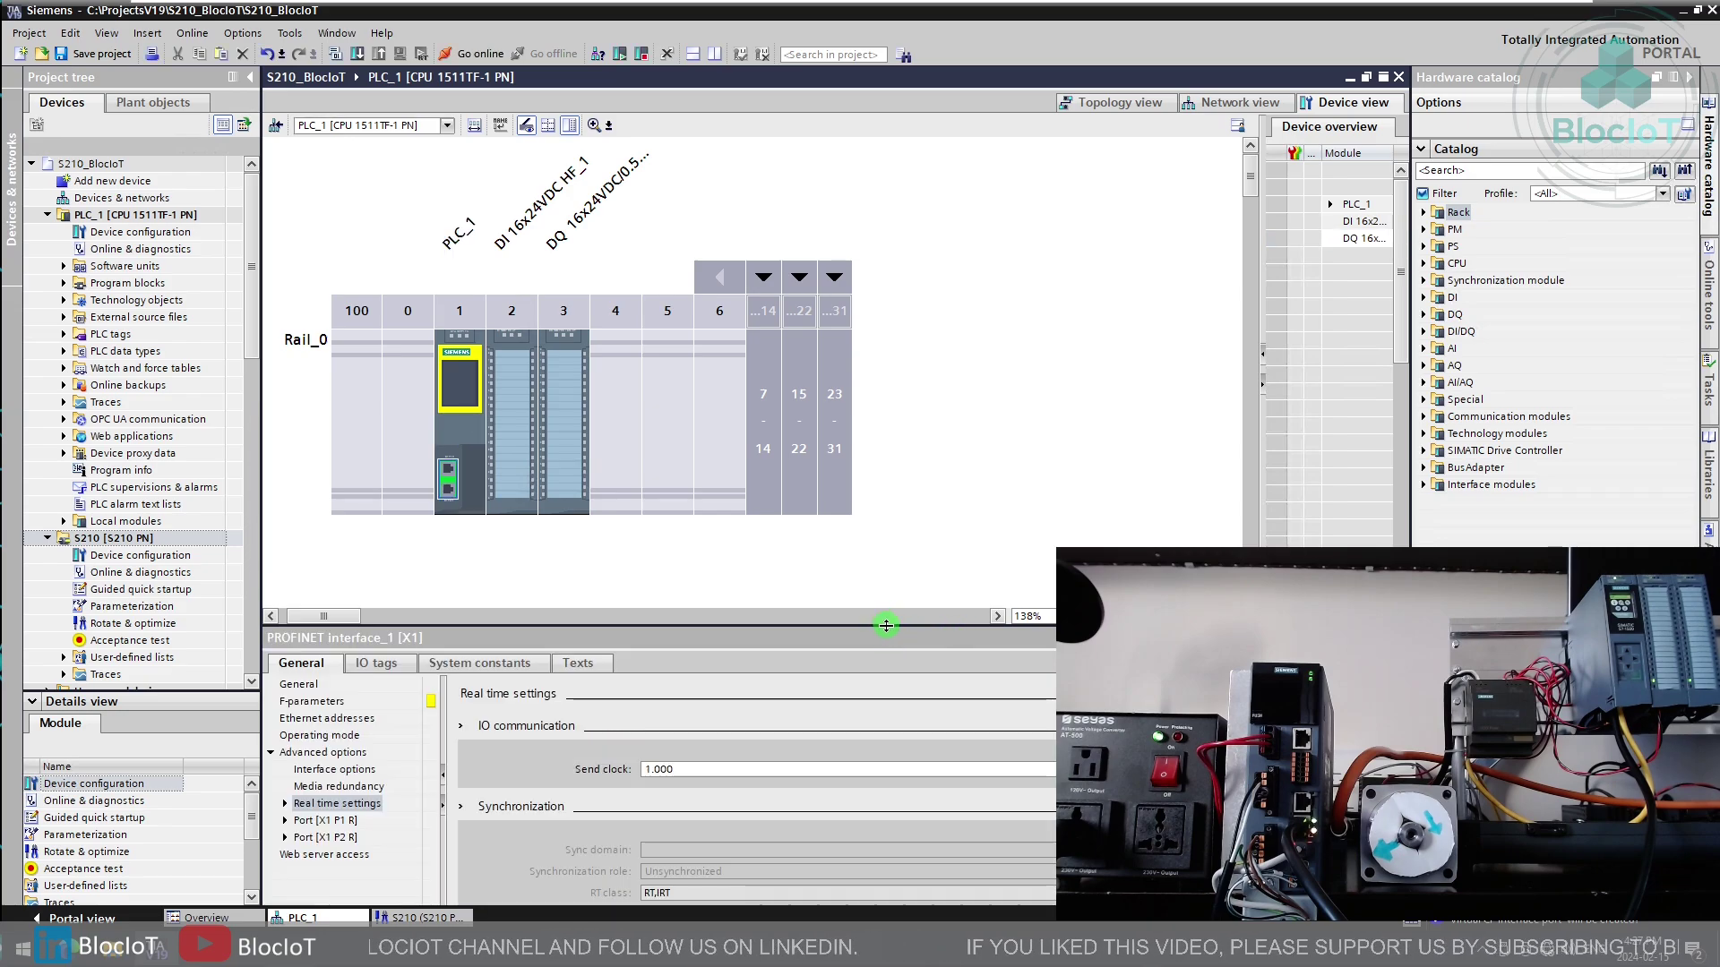
# Step: Review the Ethernet address and PROFINET device name settings of the PLC_1 PROFINET interface
pyautogui.moveTo(884, 621)
pyautogui.mouseDown()
pyautogui.moveTo(889, 562)
pyautogui.moveTo(872, 592)
pyautogui.mouseUp()
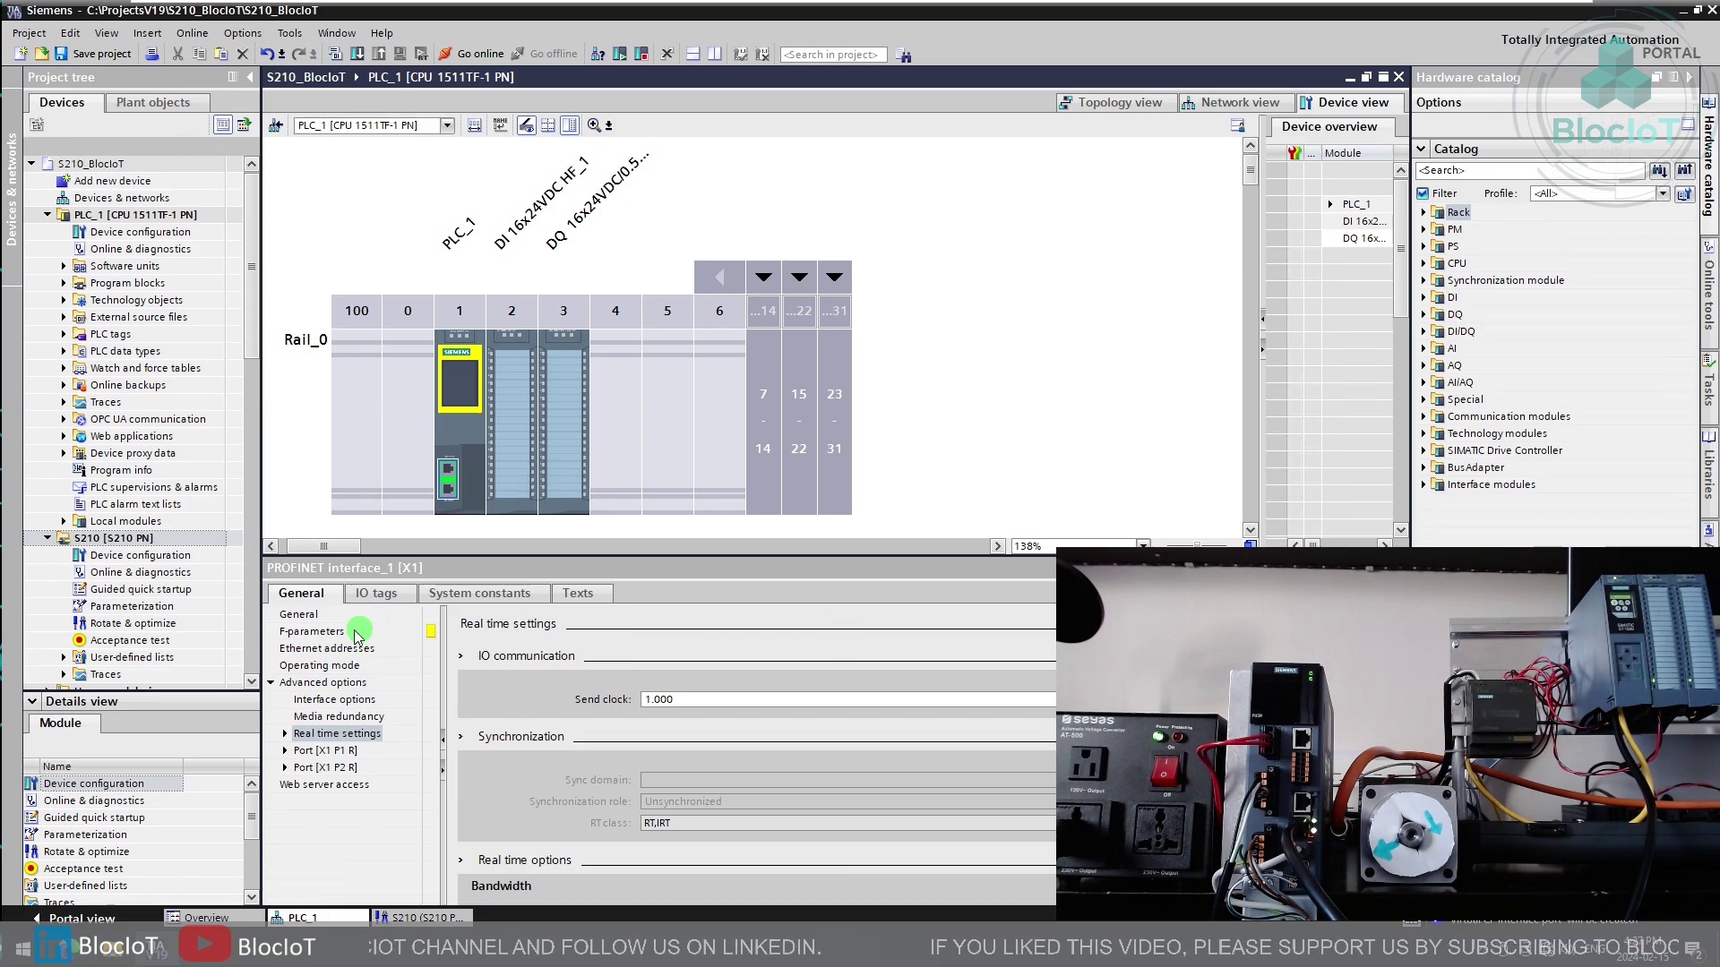
pyautogui.click(342, 648)
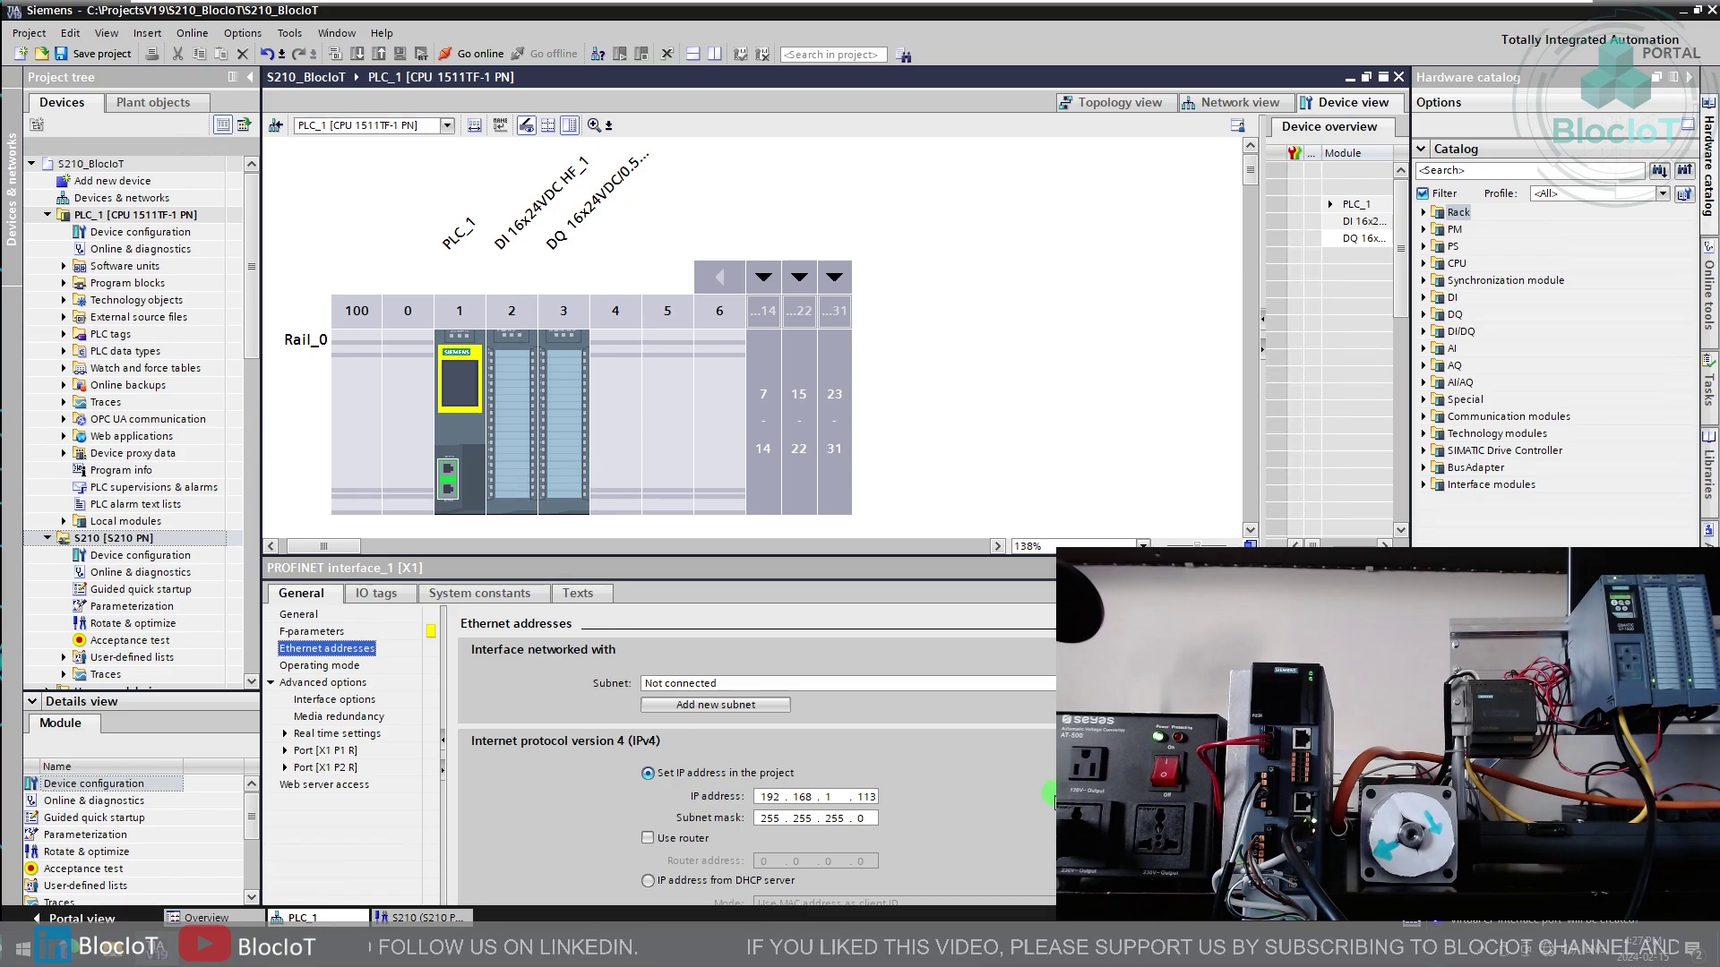
pyautogui.scroll(-2, 757, 770)
pyautogui.scroll(-3, 757, 770)
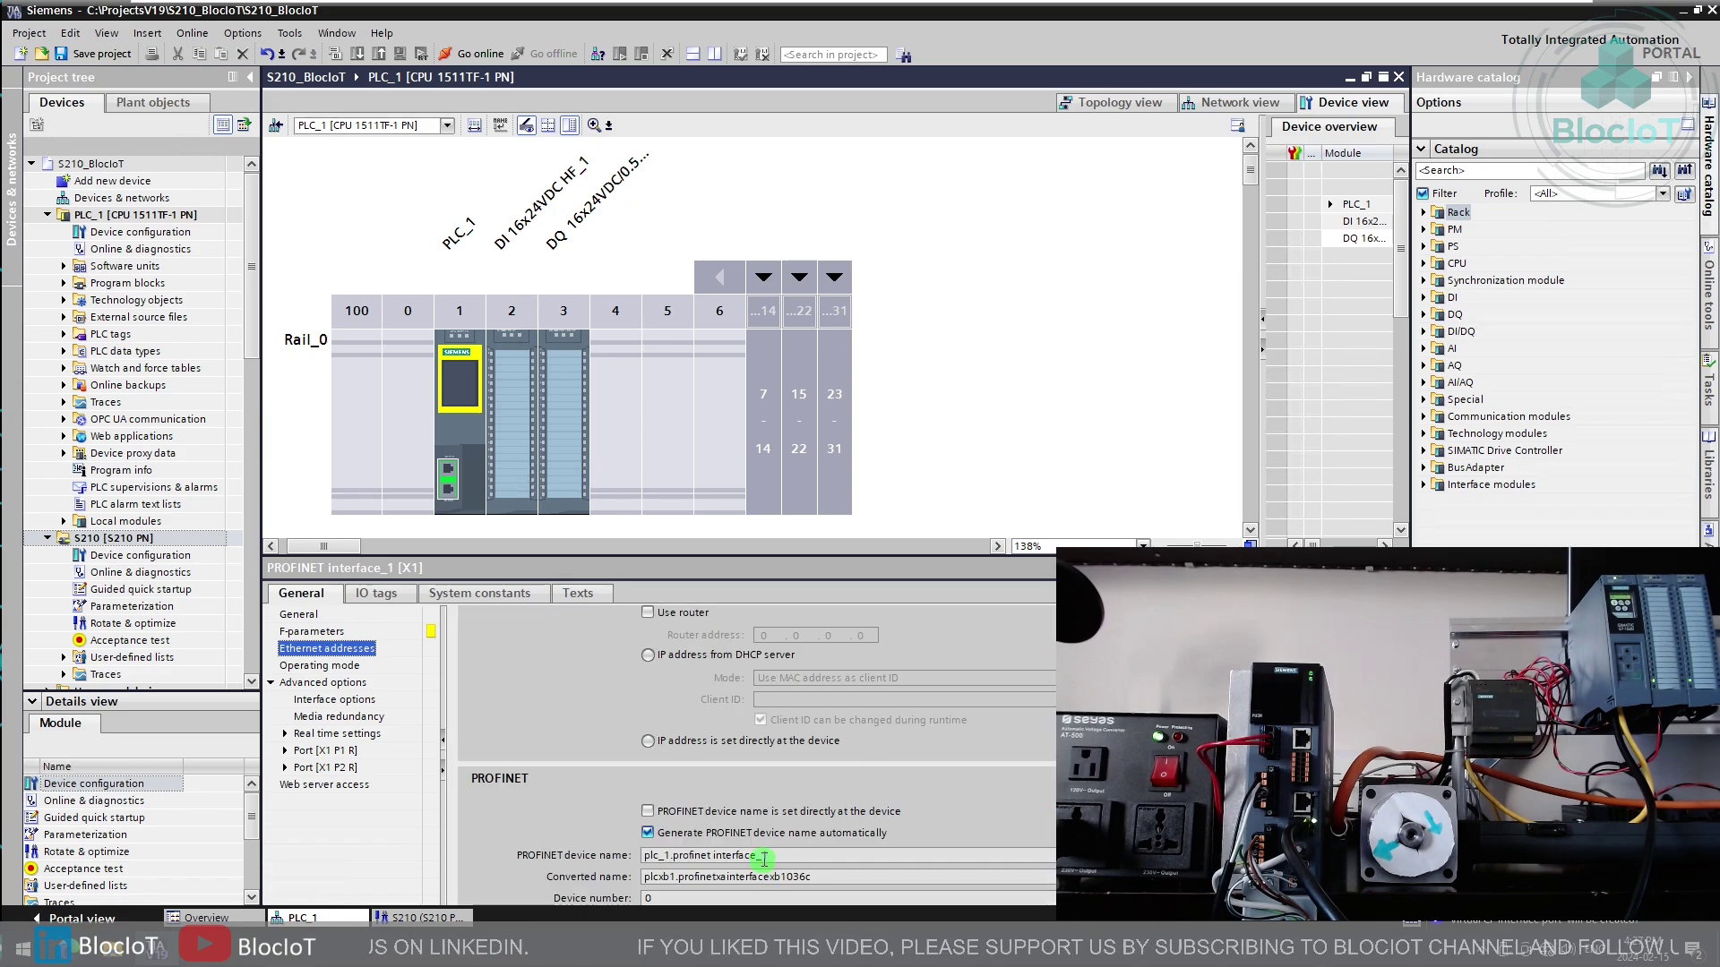
pyautogui.click(776, 855)
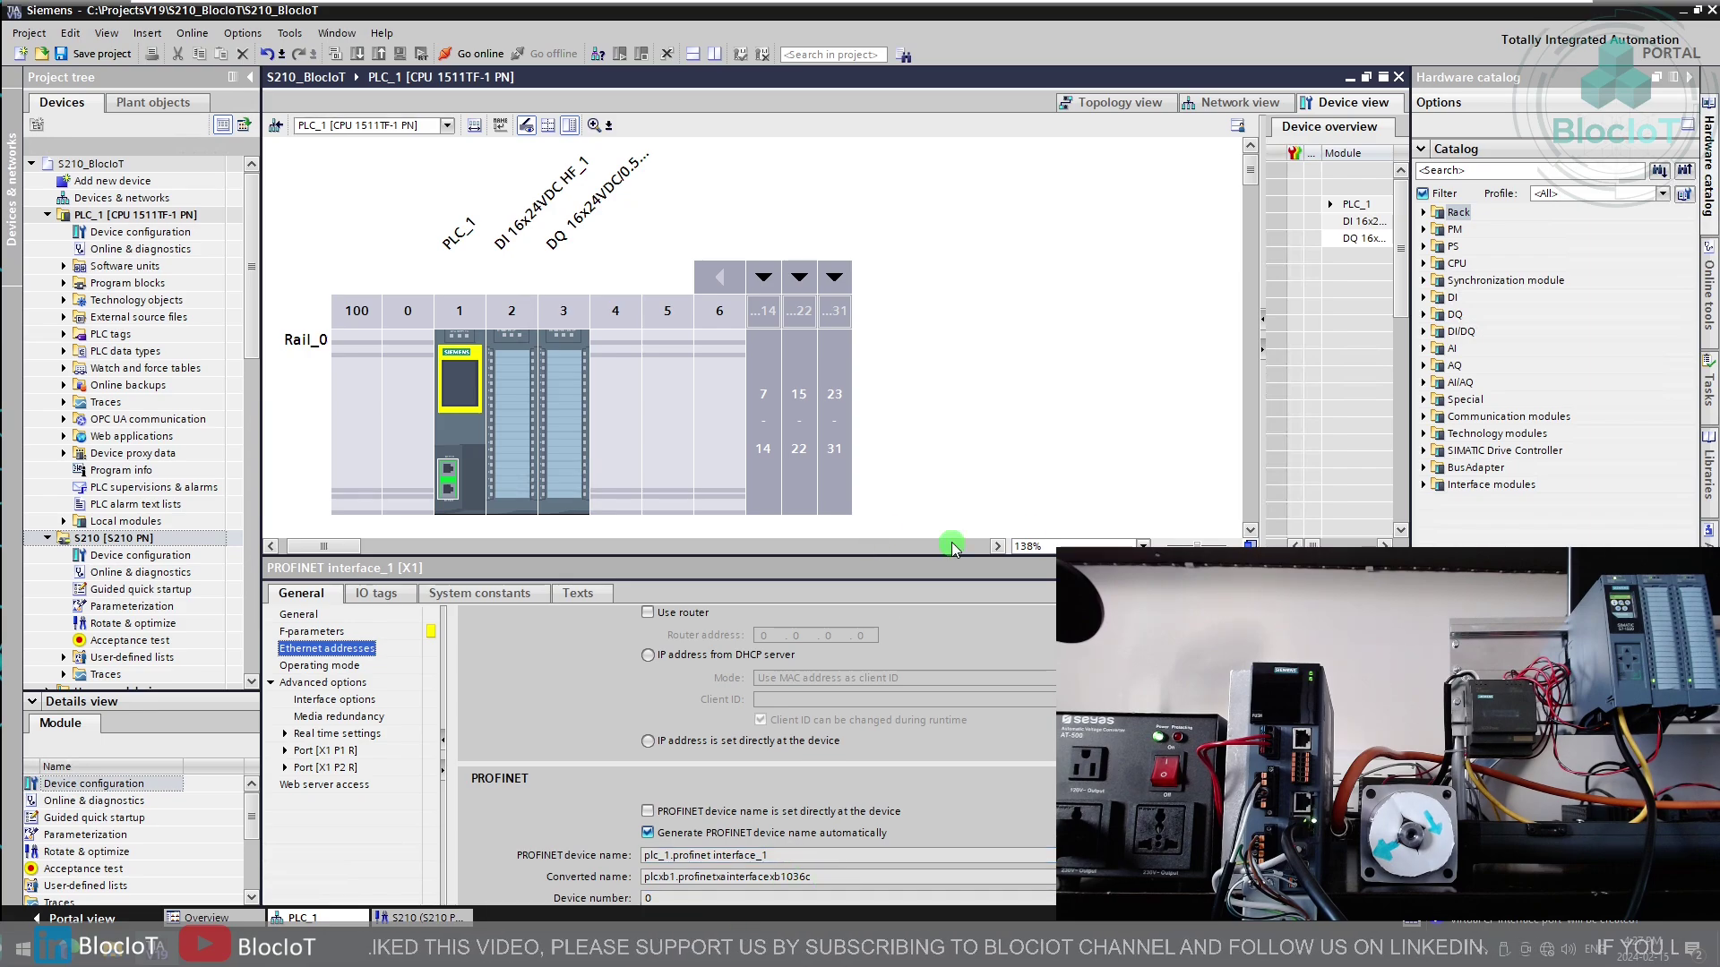
# Step: In the project's device network, assign the S210 to PLC_1.PROFINET interface_1 and link the S210's Port_2 to the PLC_1 port in the topology
pyautogui.click(126, 198)
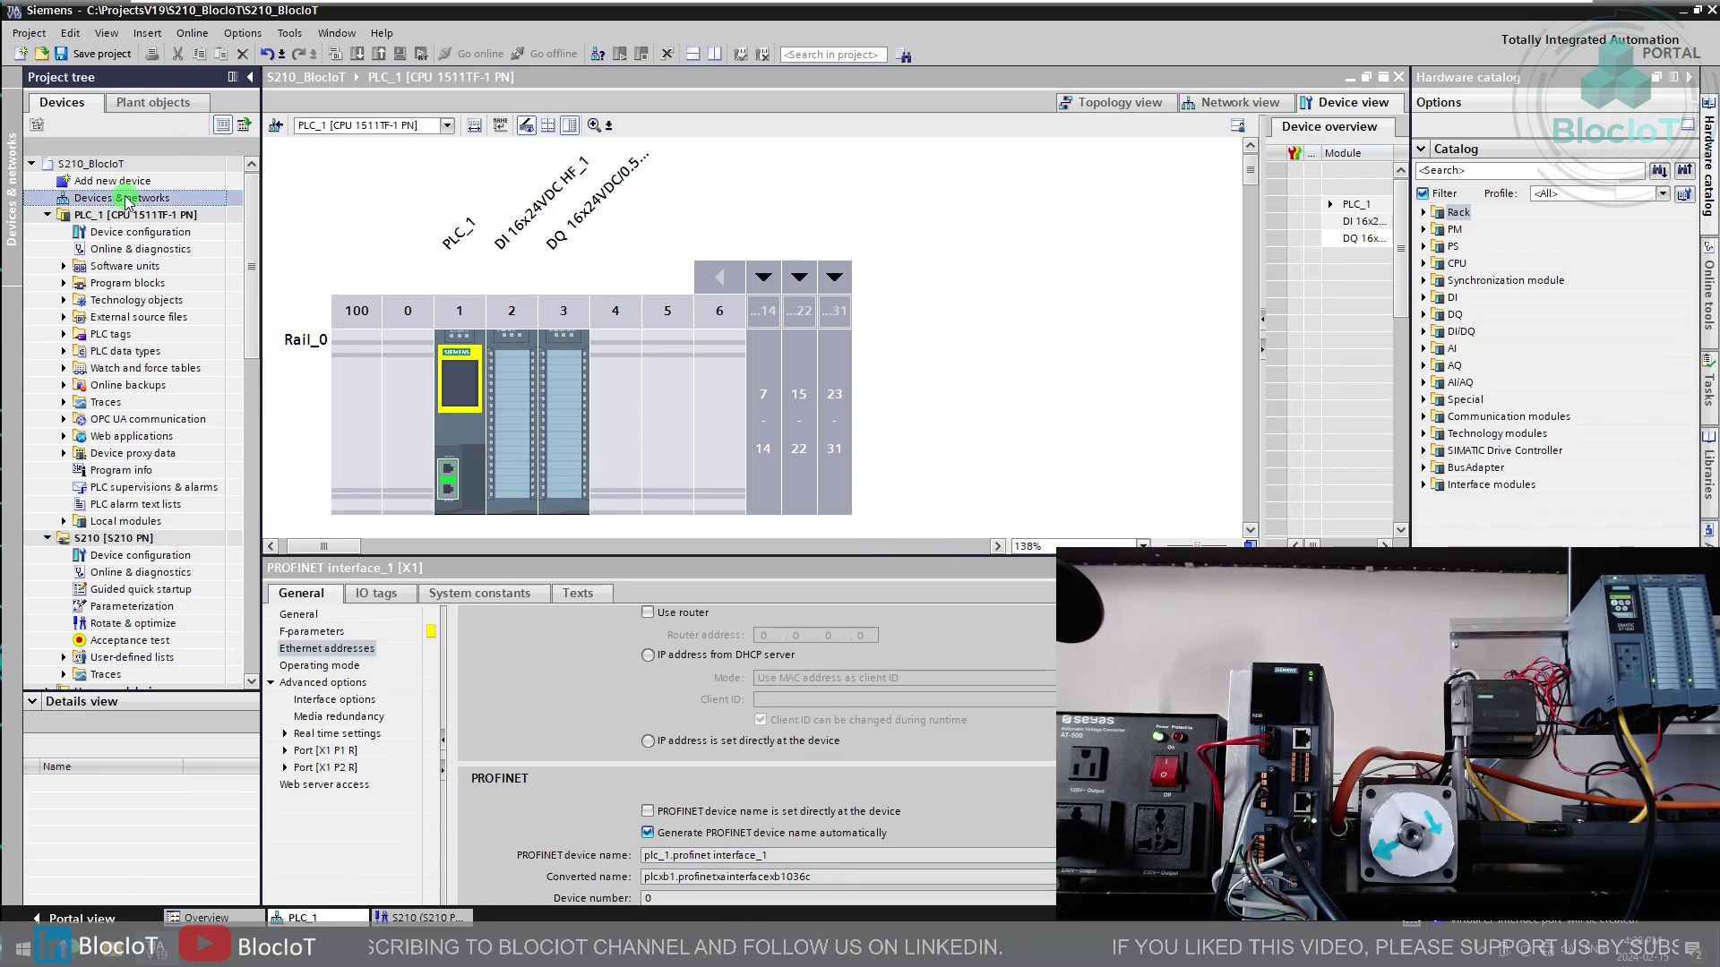
pyautogui.doubleClick(148, 198)
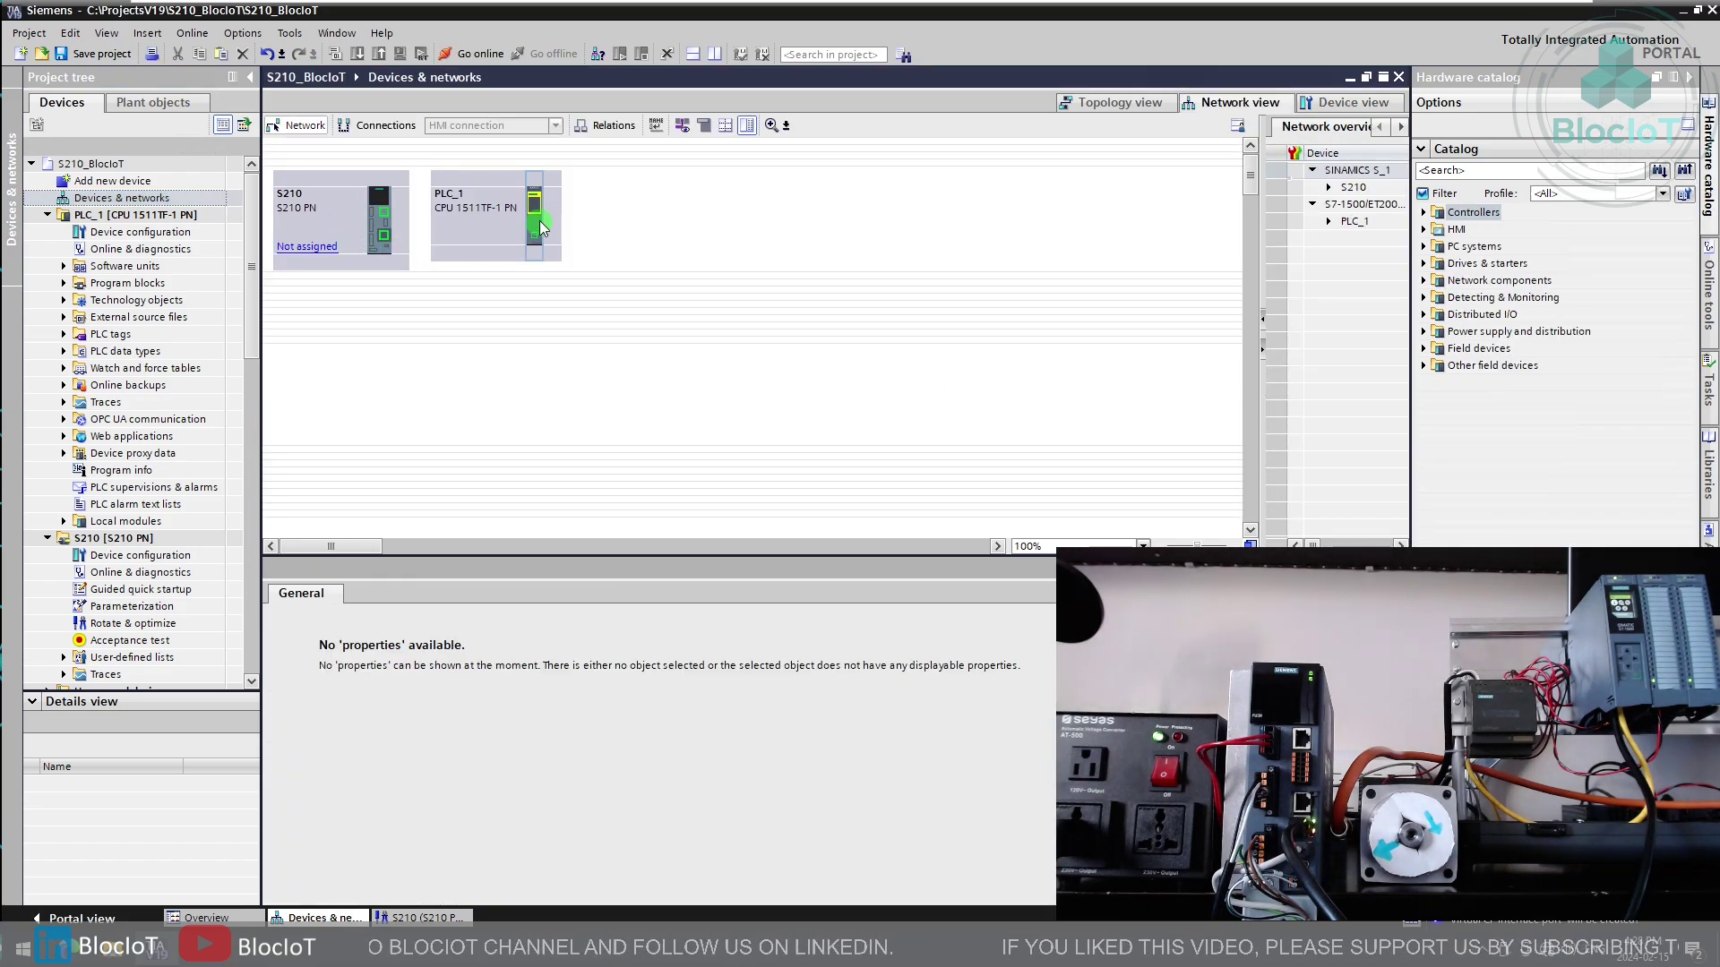
pyautogui.moveTo(540, 220); pyautogui.dragTo(320, 260)
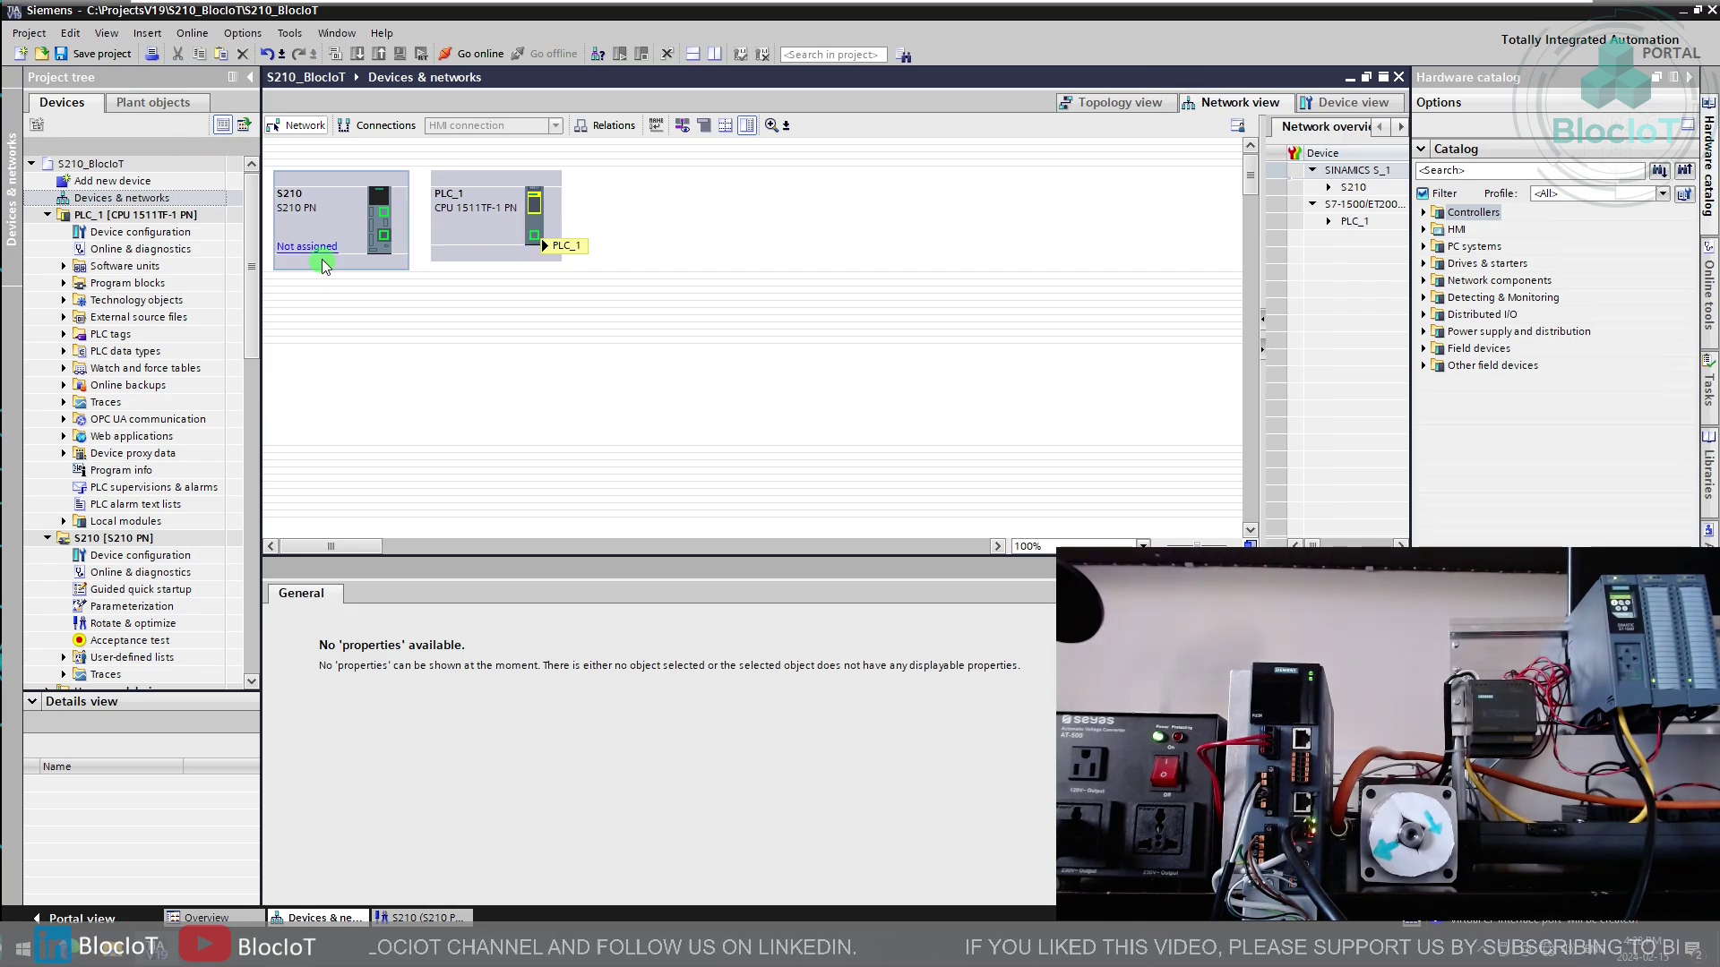
pyautogui.click(322, 250)
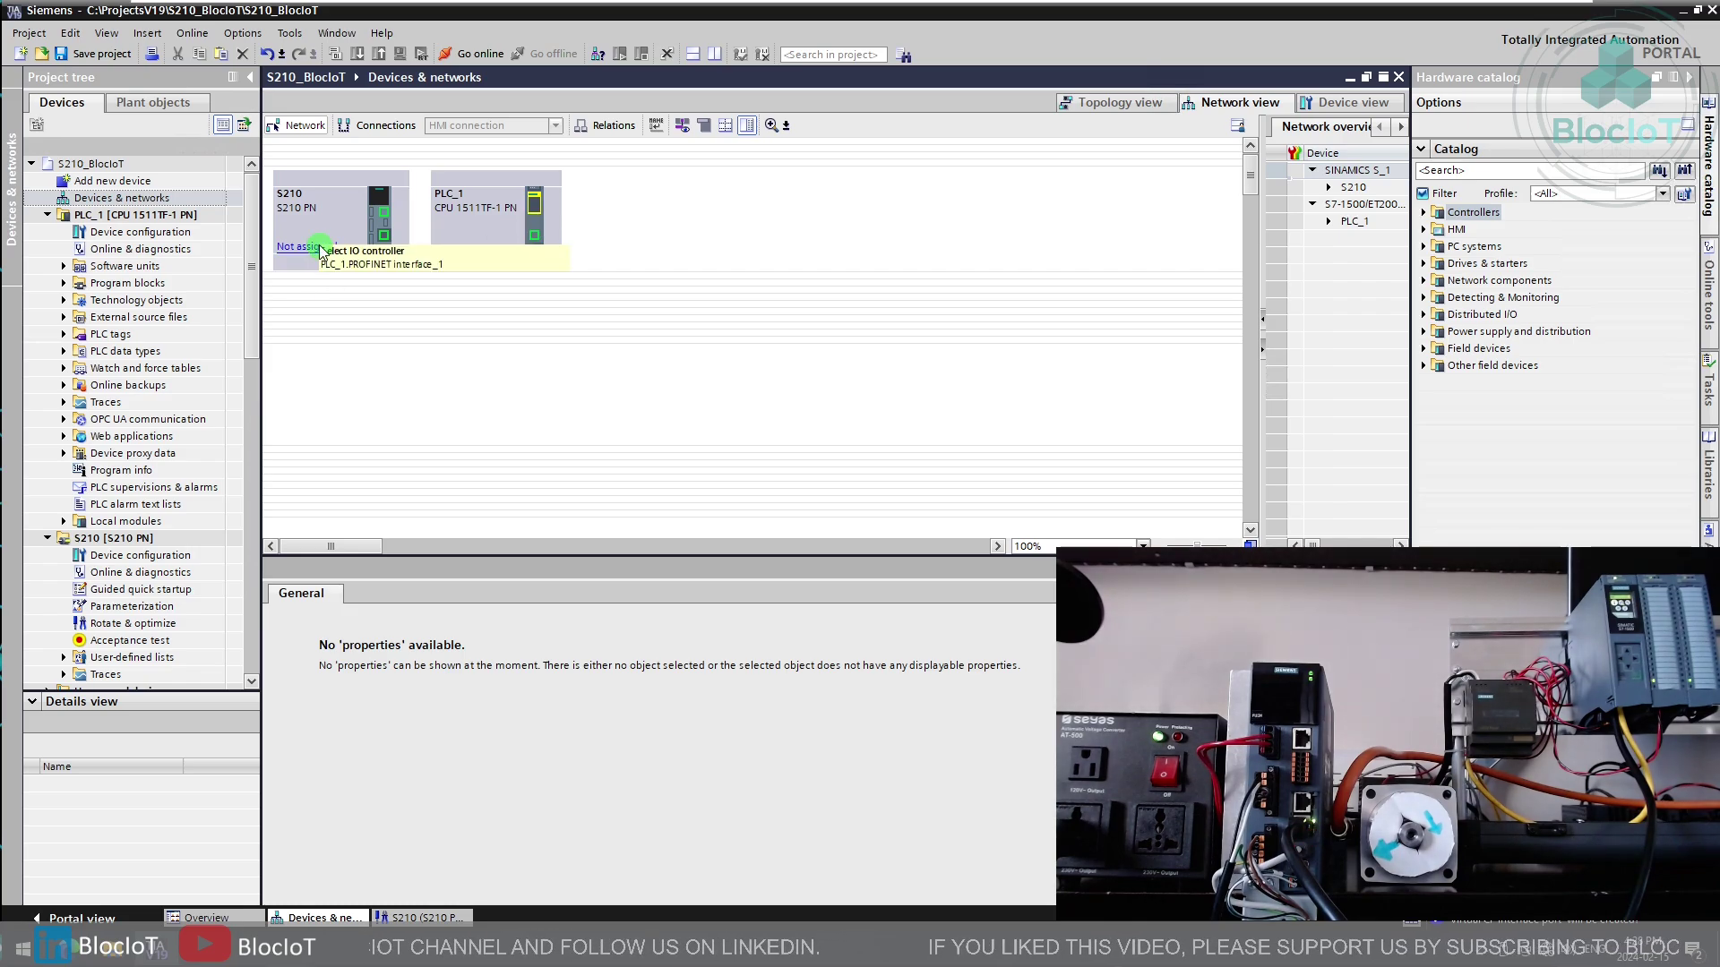
pyautogui.click(366, 266)
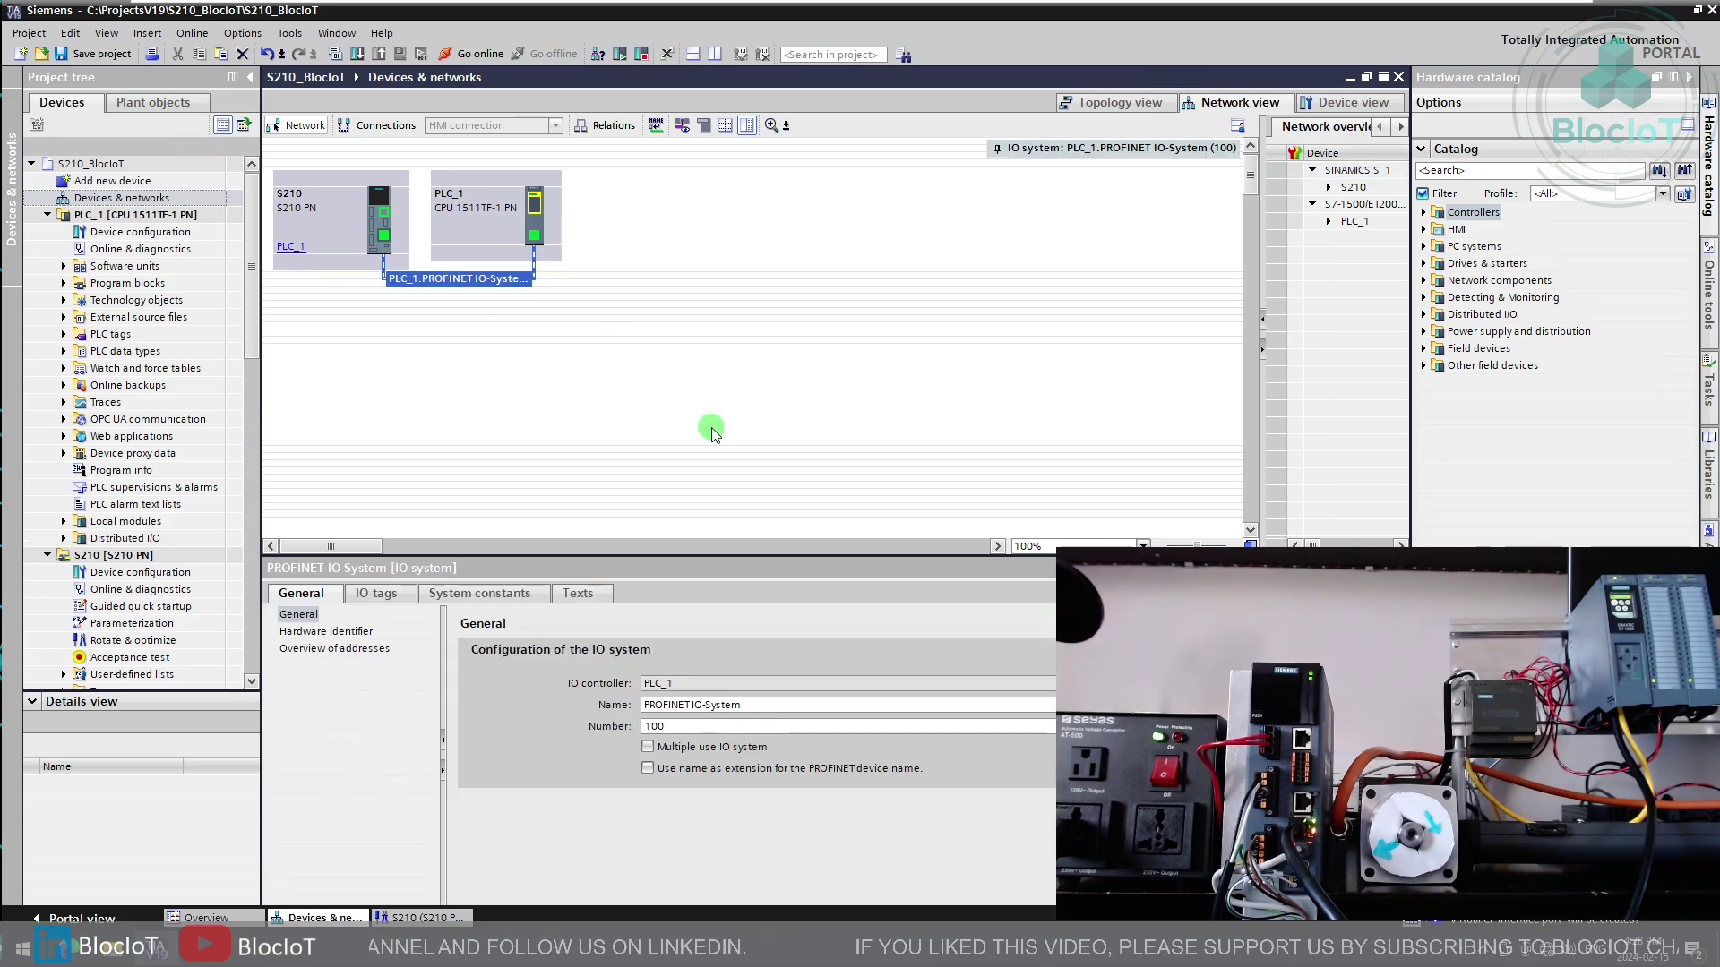
pyautogui.click(1136, 104)
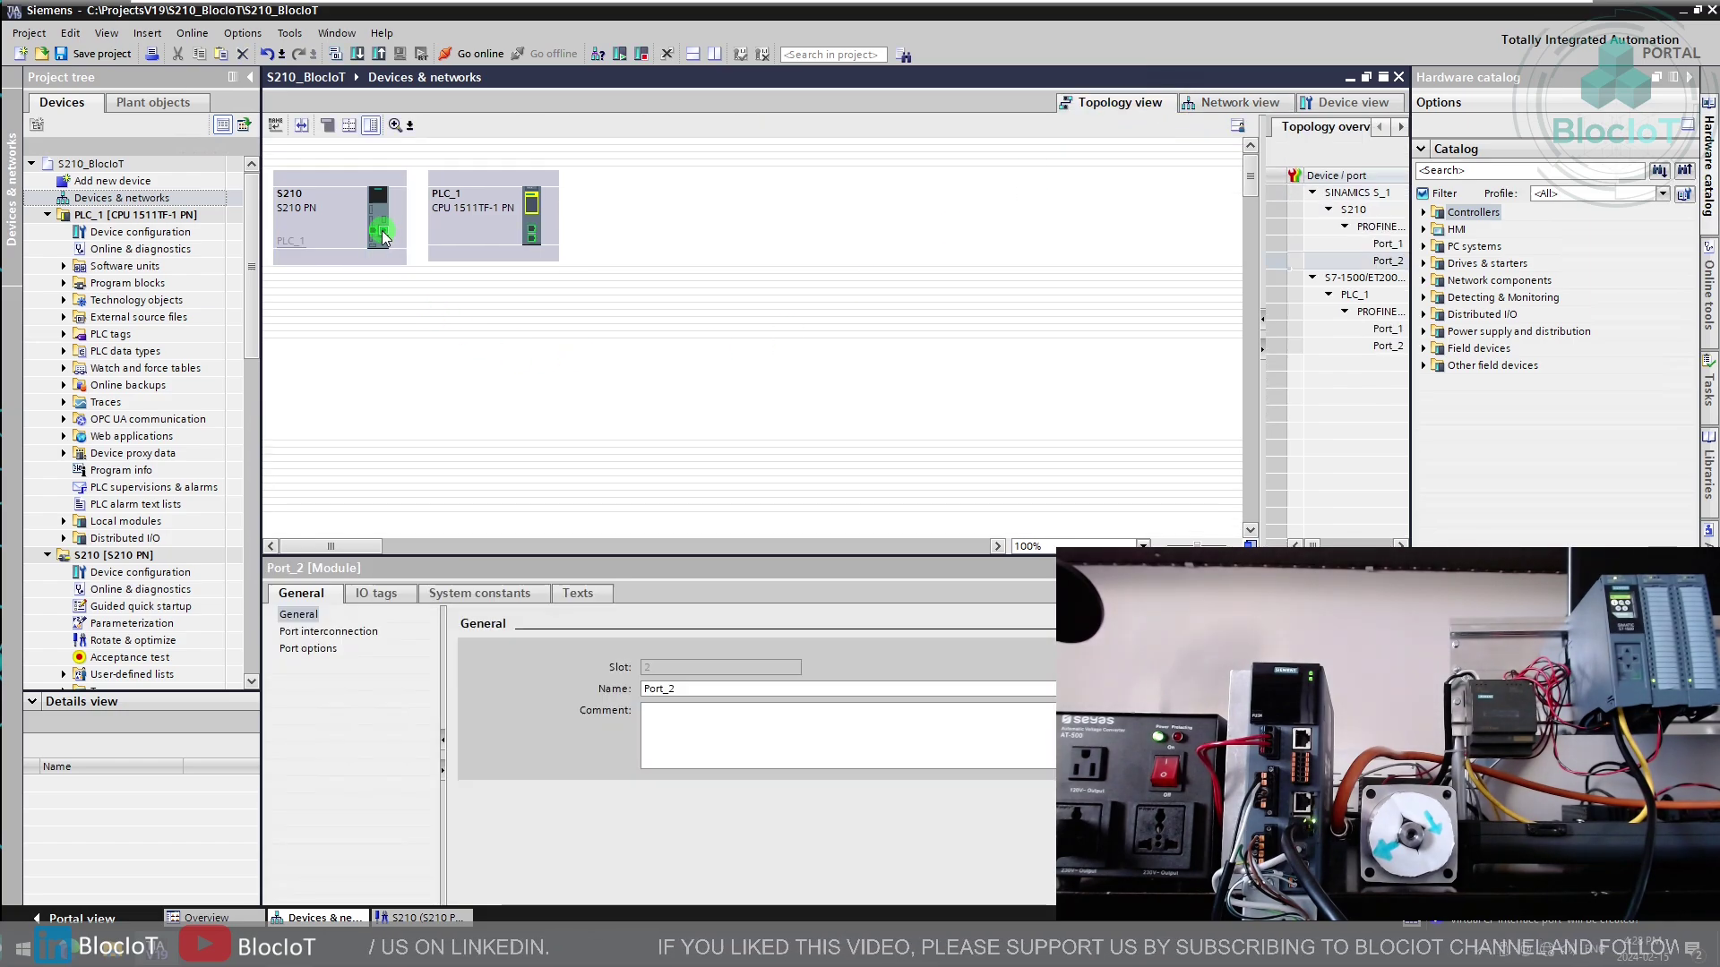
pyautogui.moveTo(383, 236); pyautogui.dragTo(536, 244)
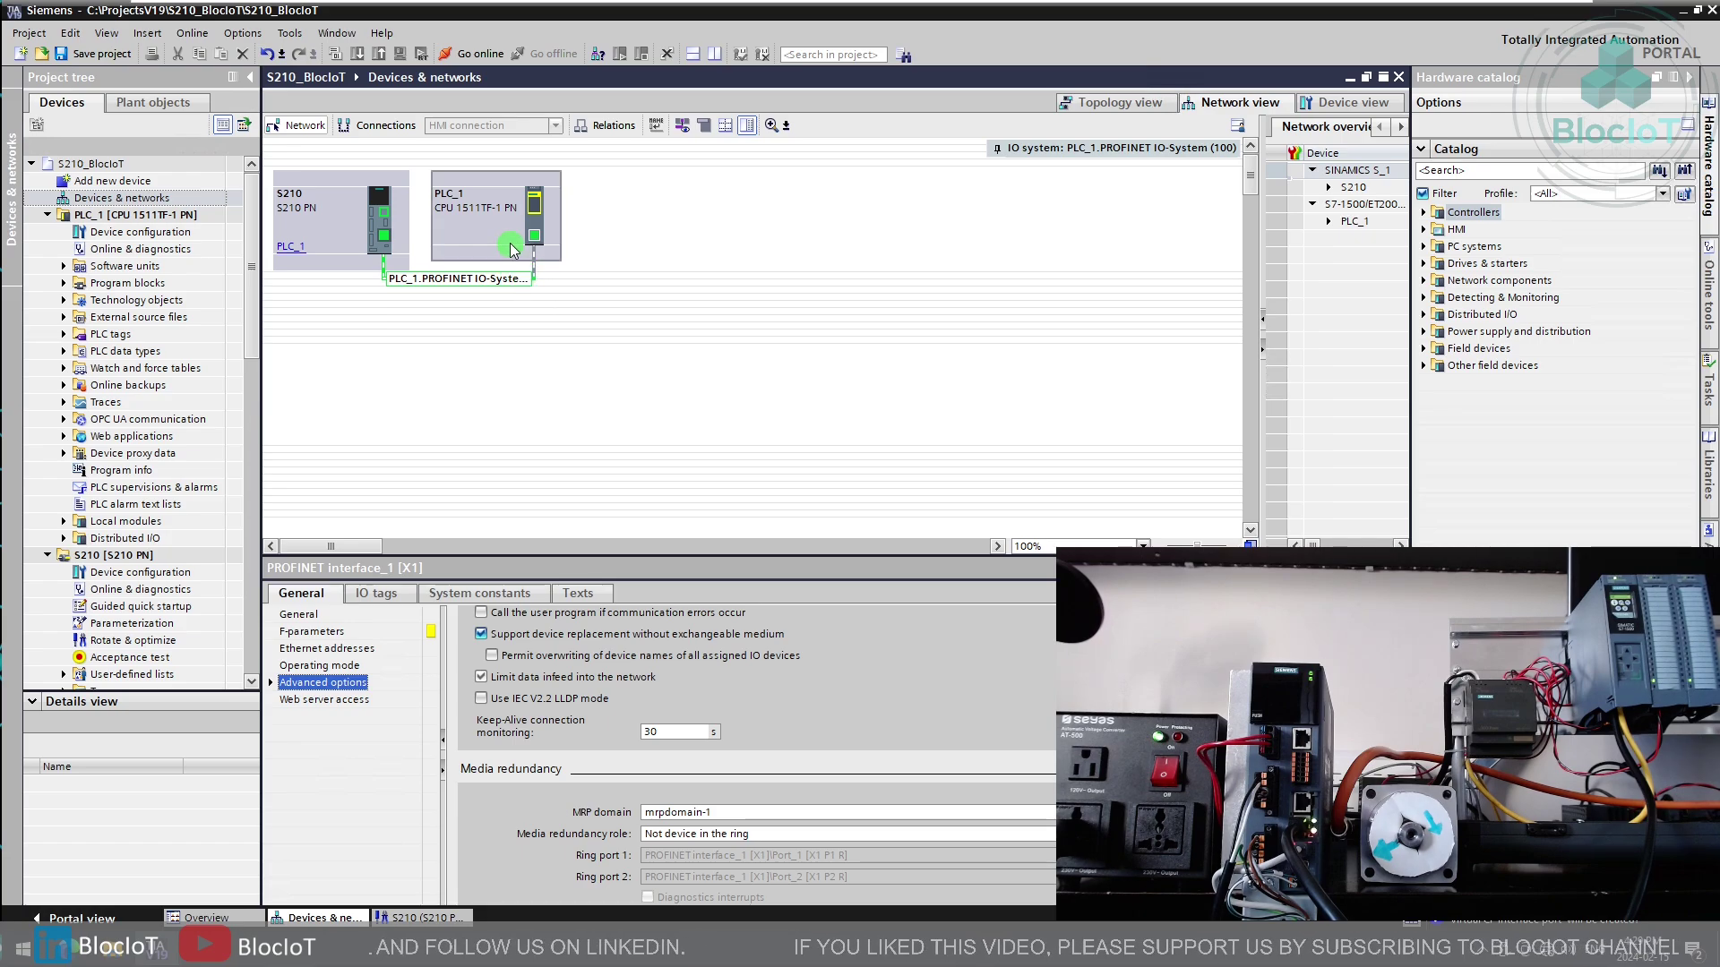
# Step: Set the synchronization role of the PLC_1 PROFINET interface to Sync master in its real time settings and save the project
pyautogui.click(271, 685)
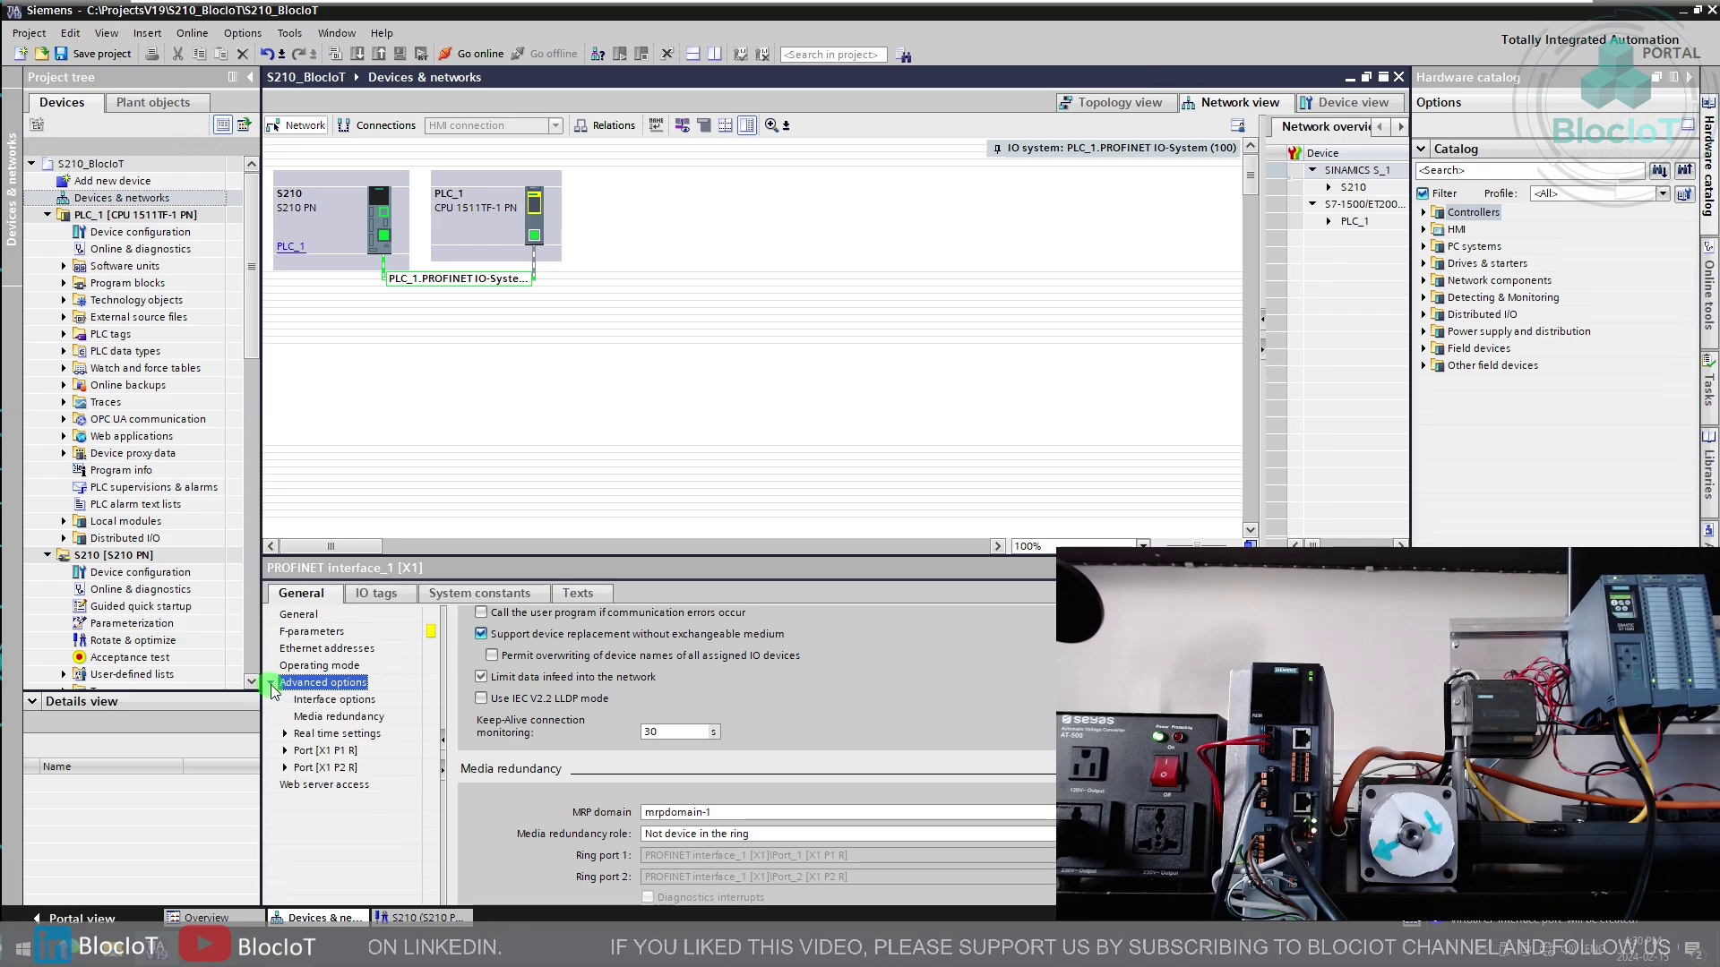
pyautogui.click(305, 735)
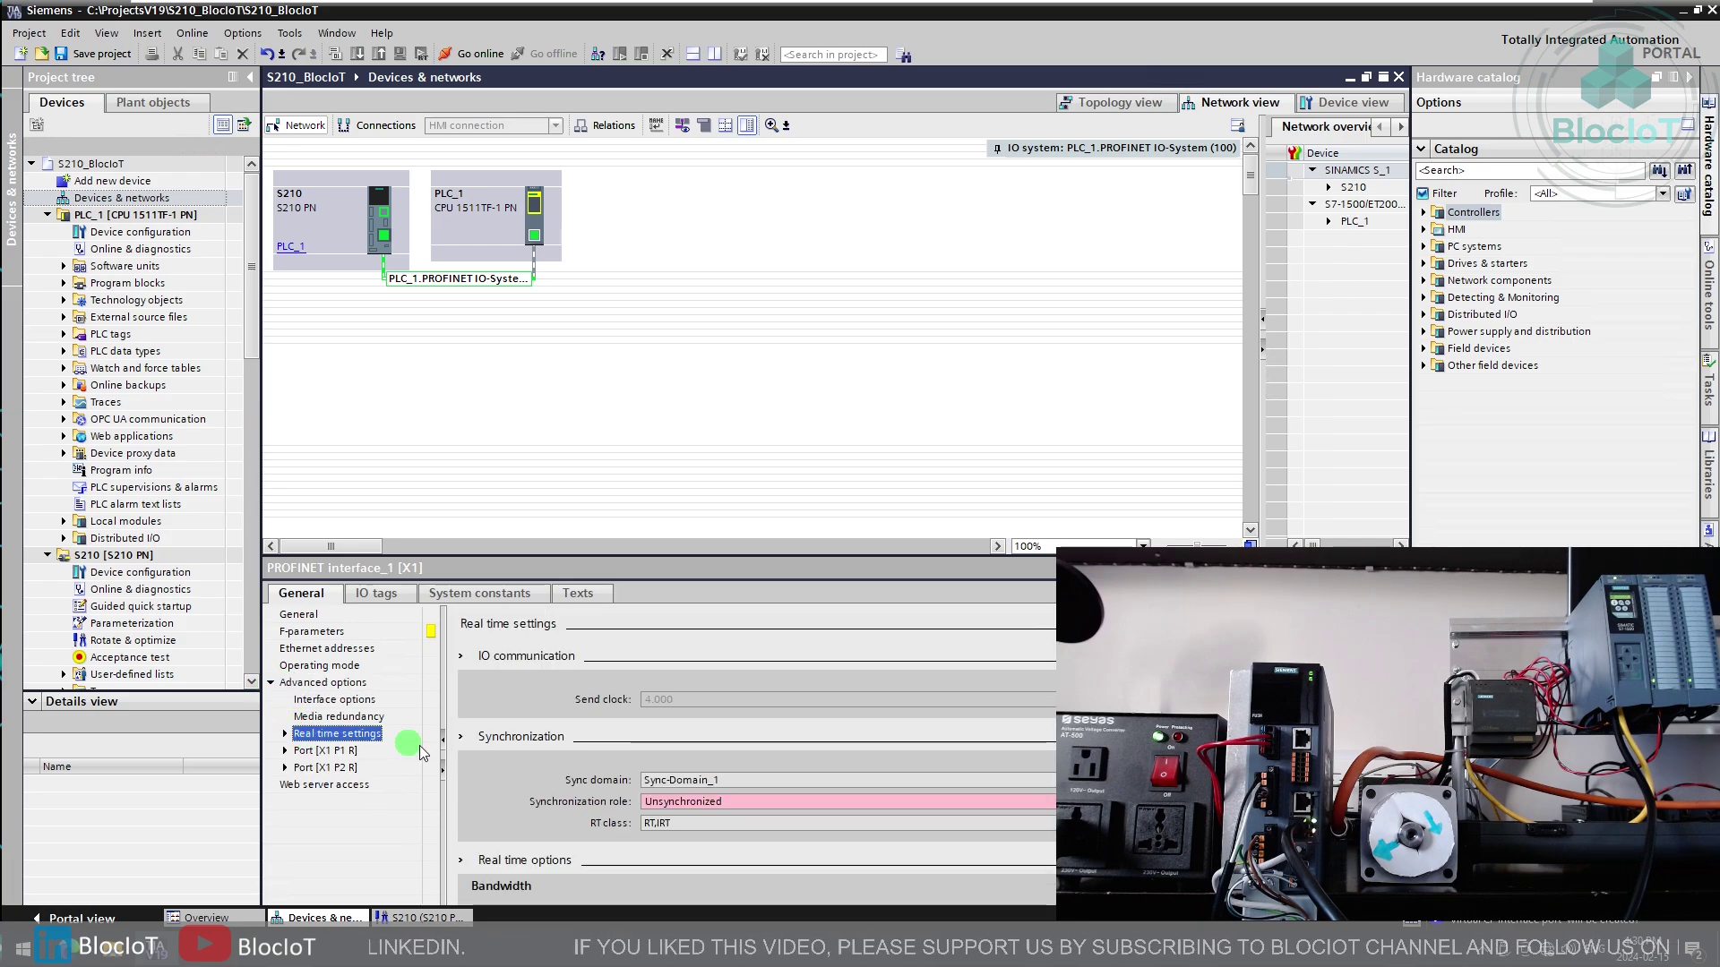
pyautogui.click(815, 801)
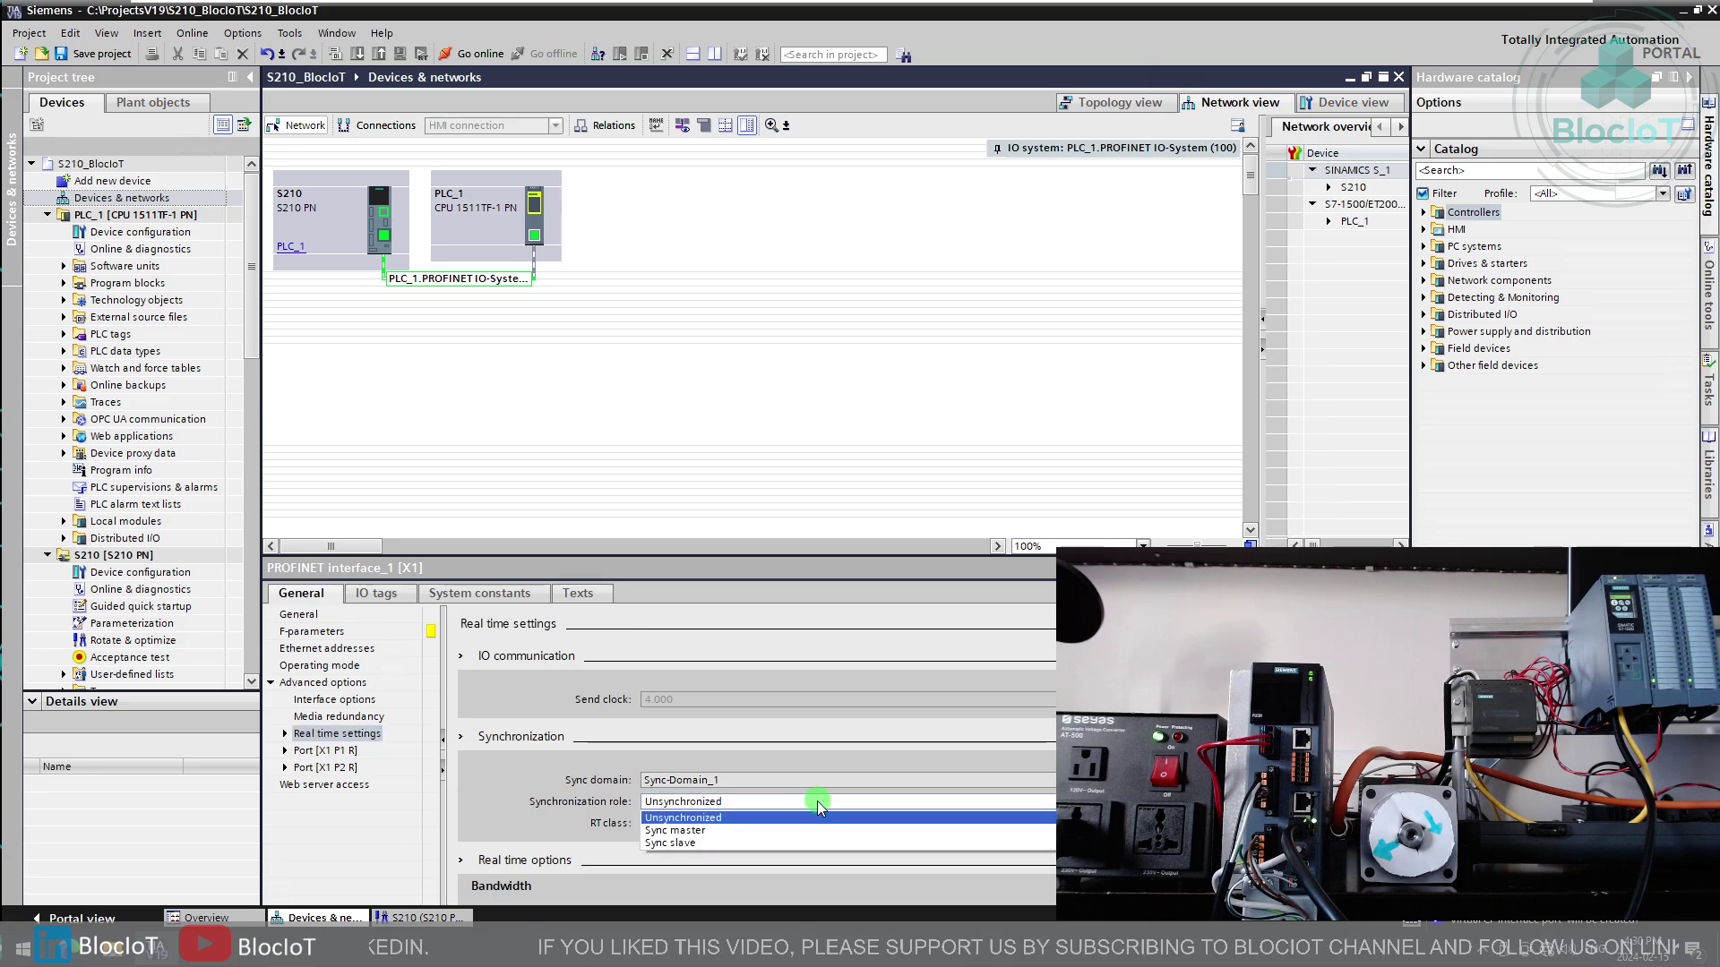
pyautogui.click(726, 832)
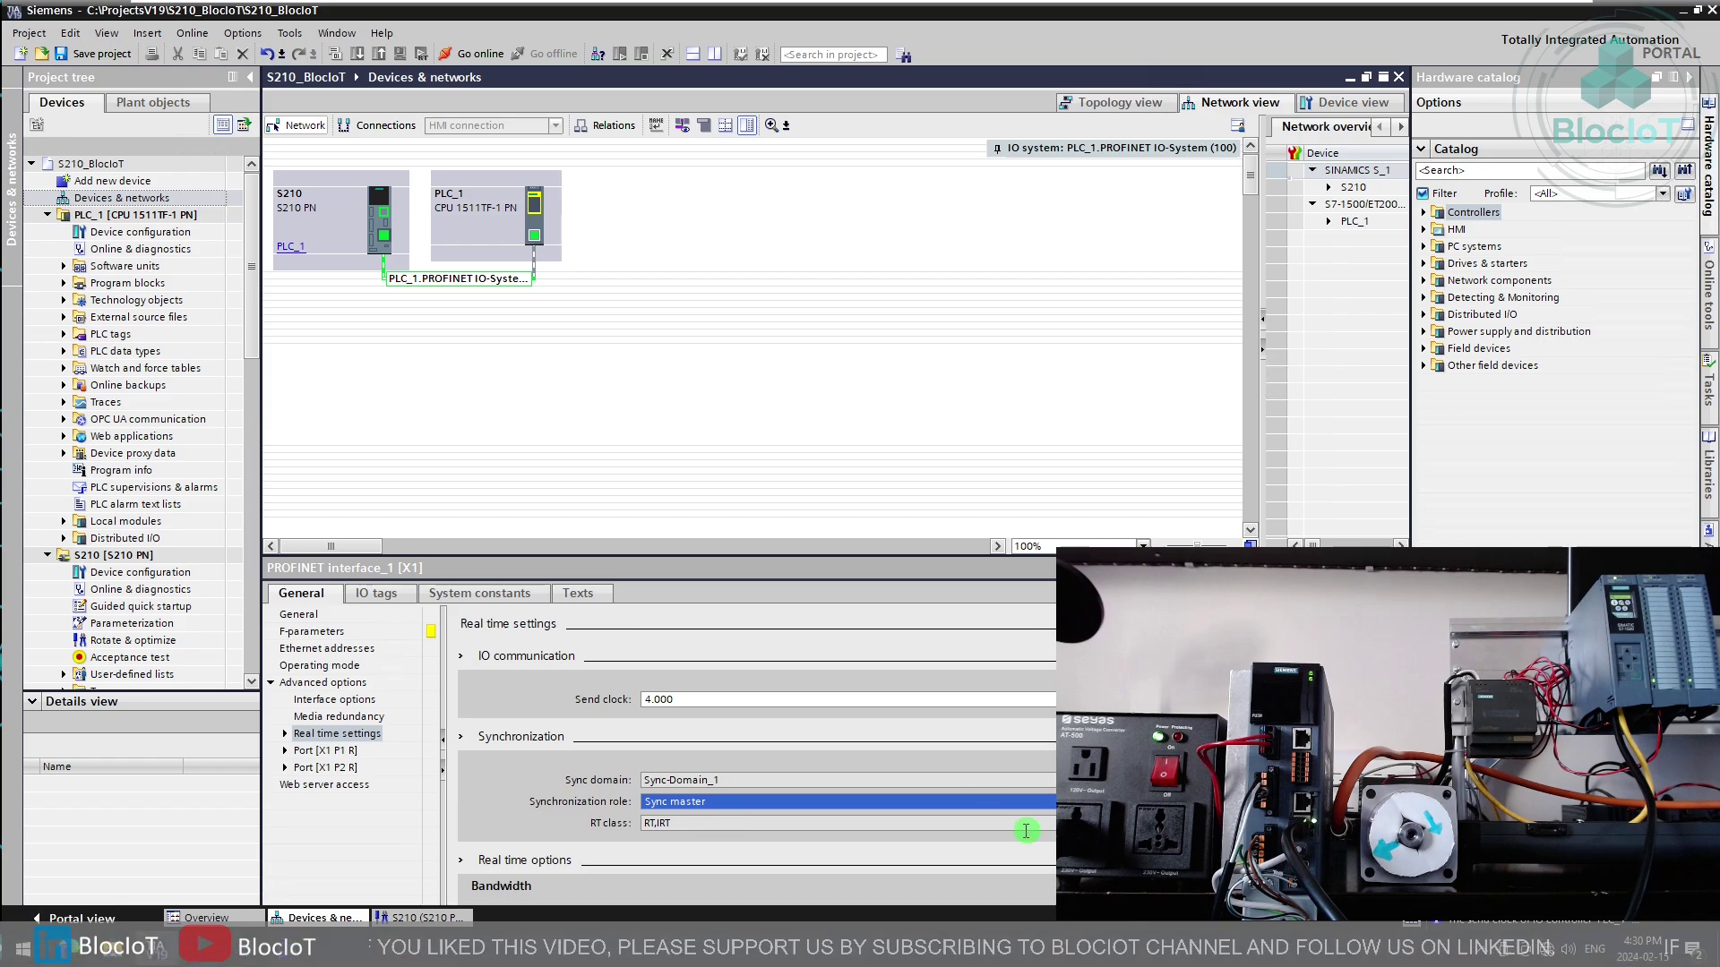
pyautogui.click(99, 55)
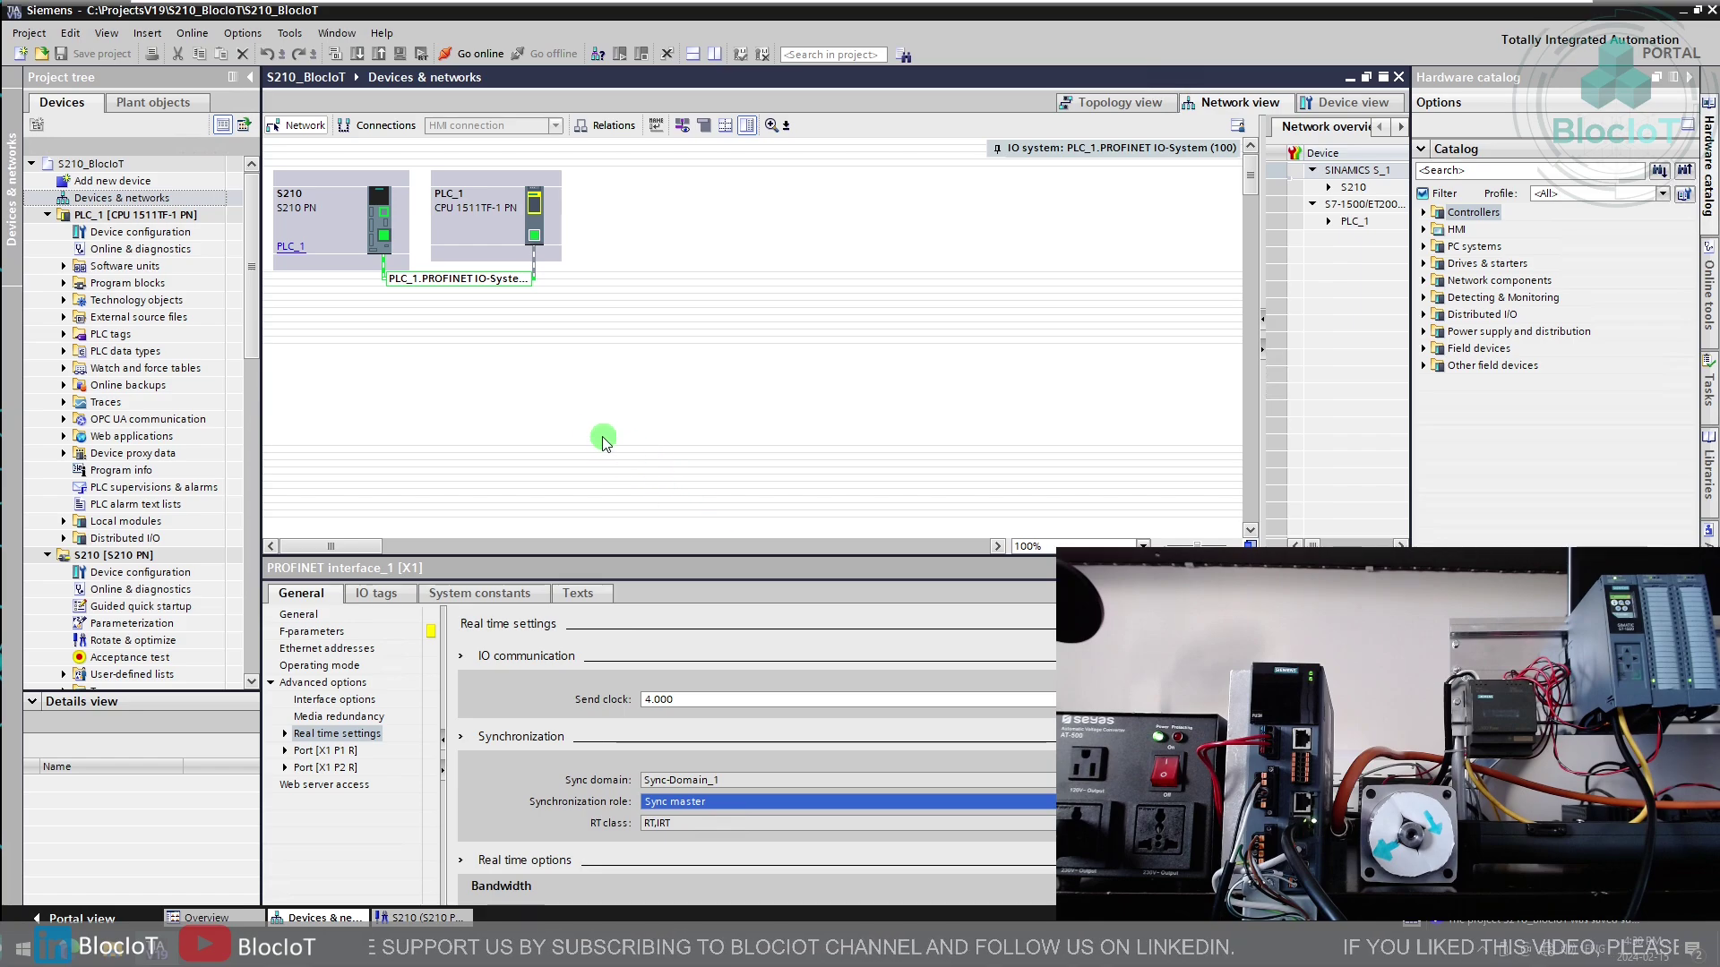
# Step: Examine the drive control telegram configuration of the S210's PROFINET interface and the telegram types available for it
pyautogui.click(379, 237)
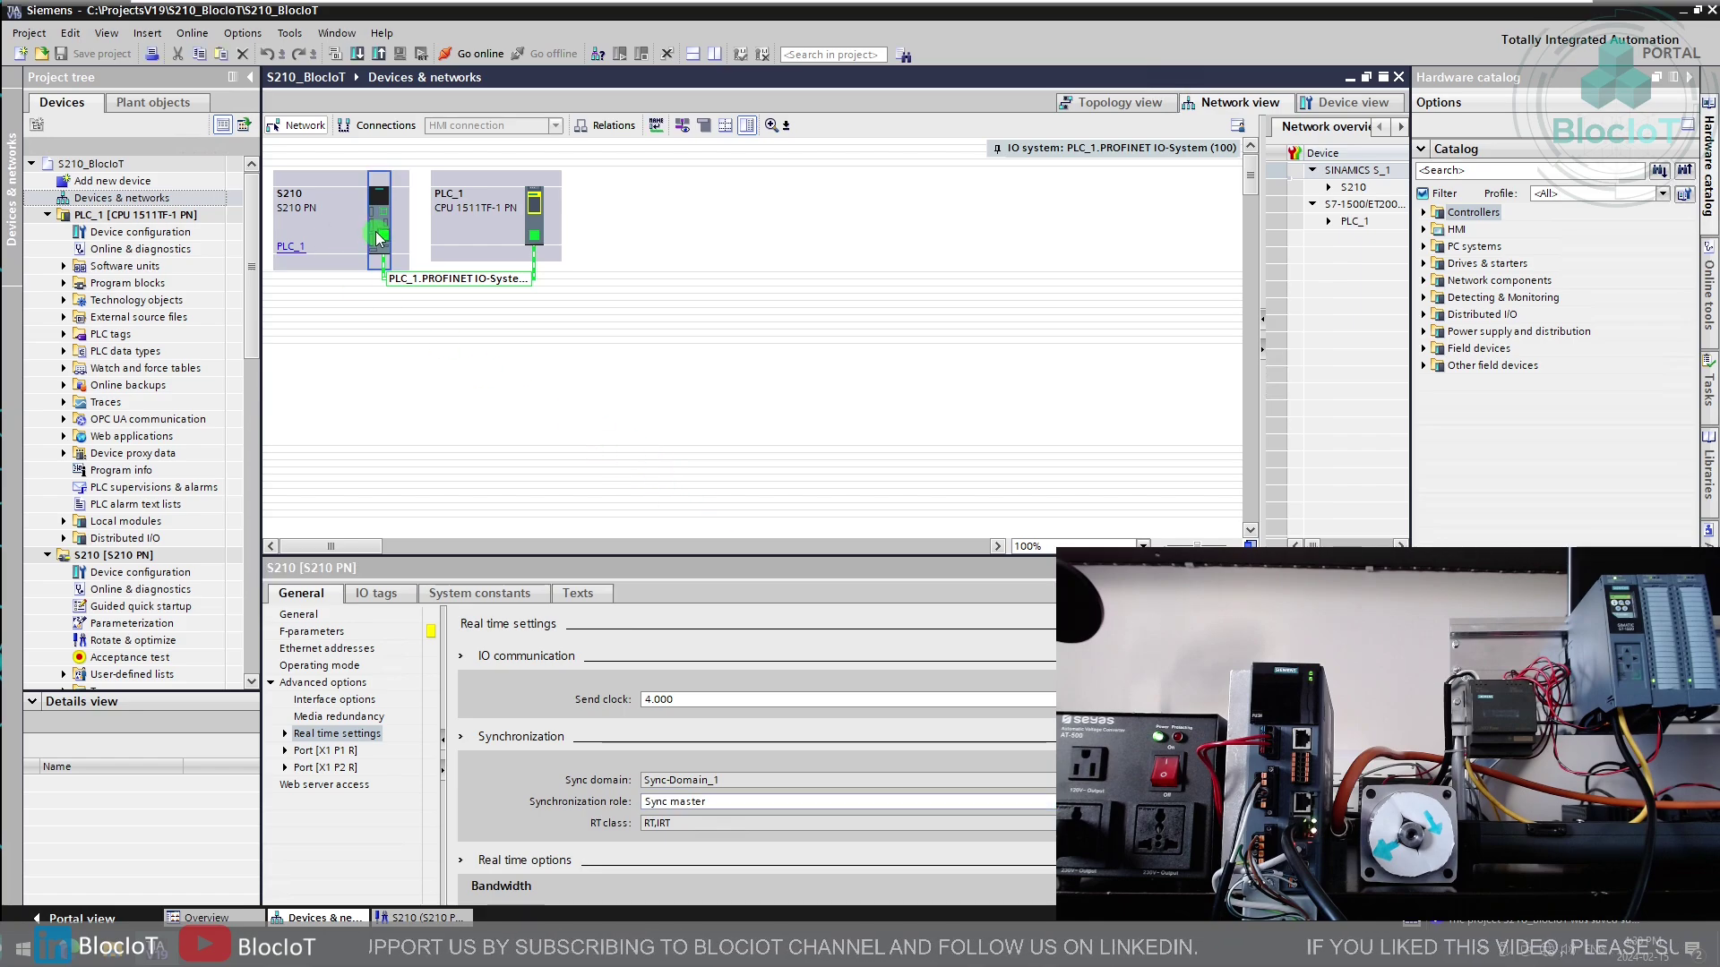
pyautogui.doubleClick(379, 236)
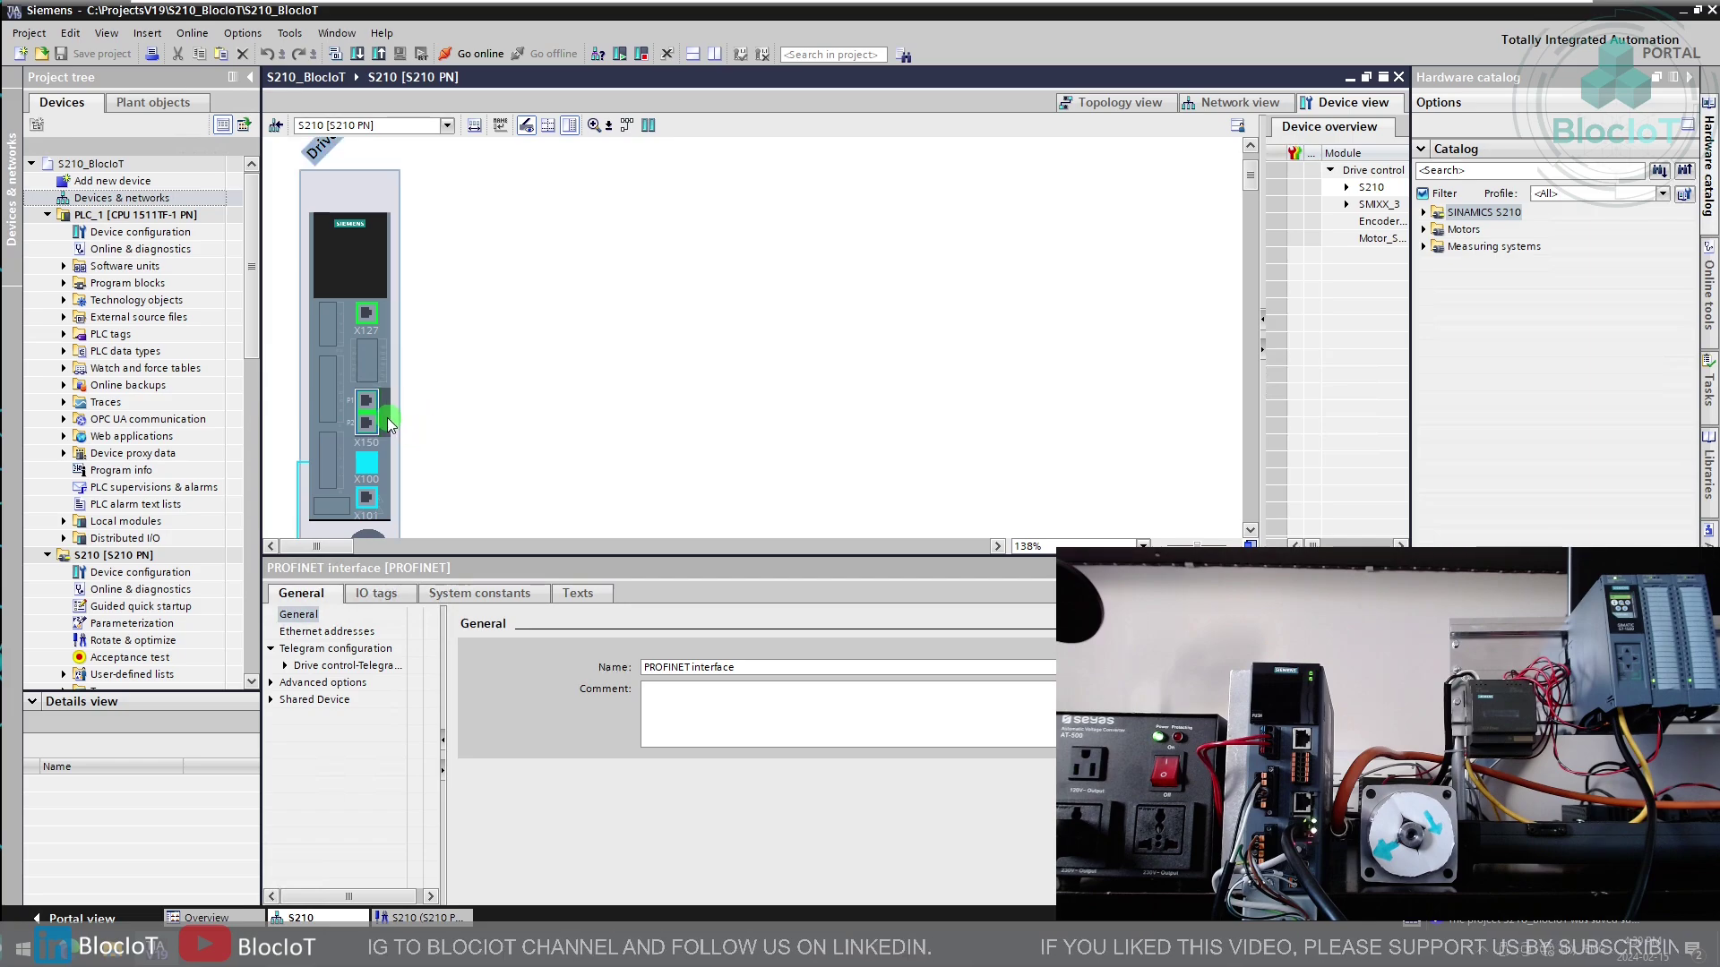
pyautogui.click(328, 668)
pyautogui.scroll(-3, 741, 707)
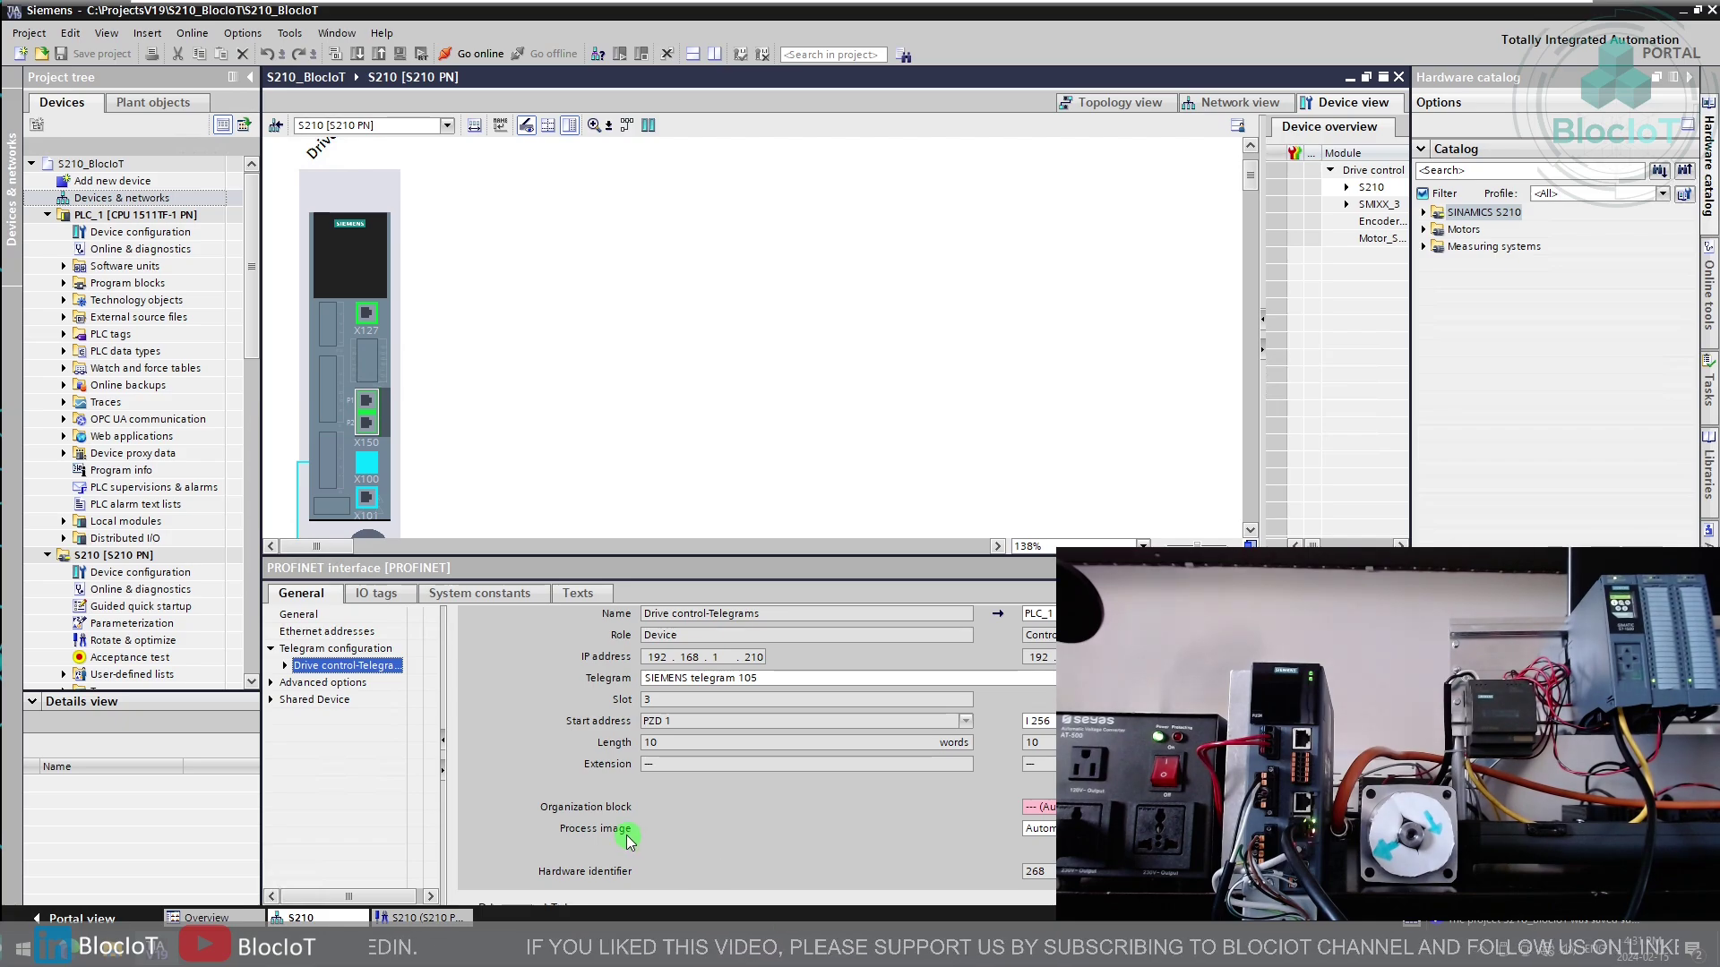
pyautogui.click(888, 679)
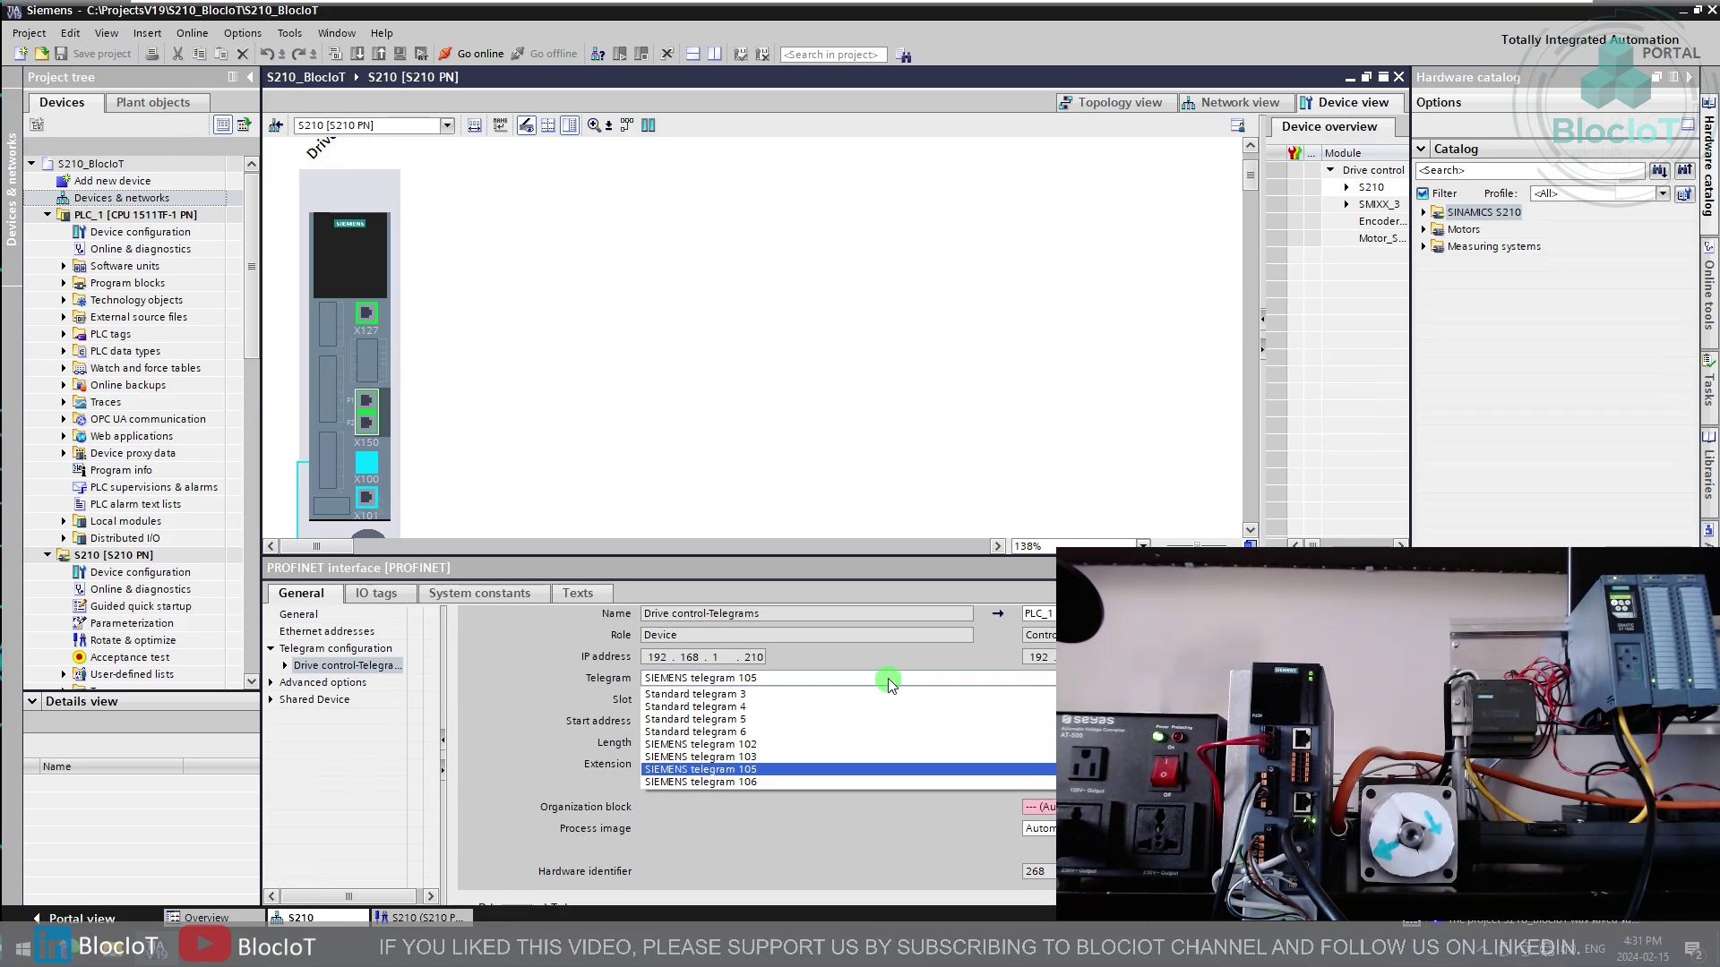
pyautogui.click(889, 679)
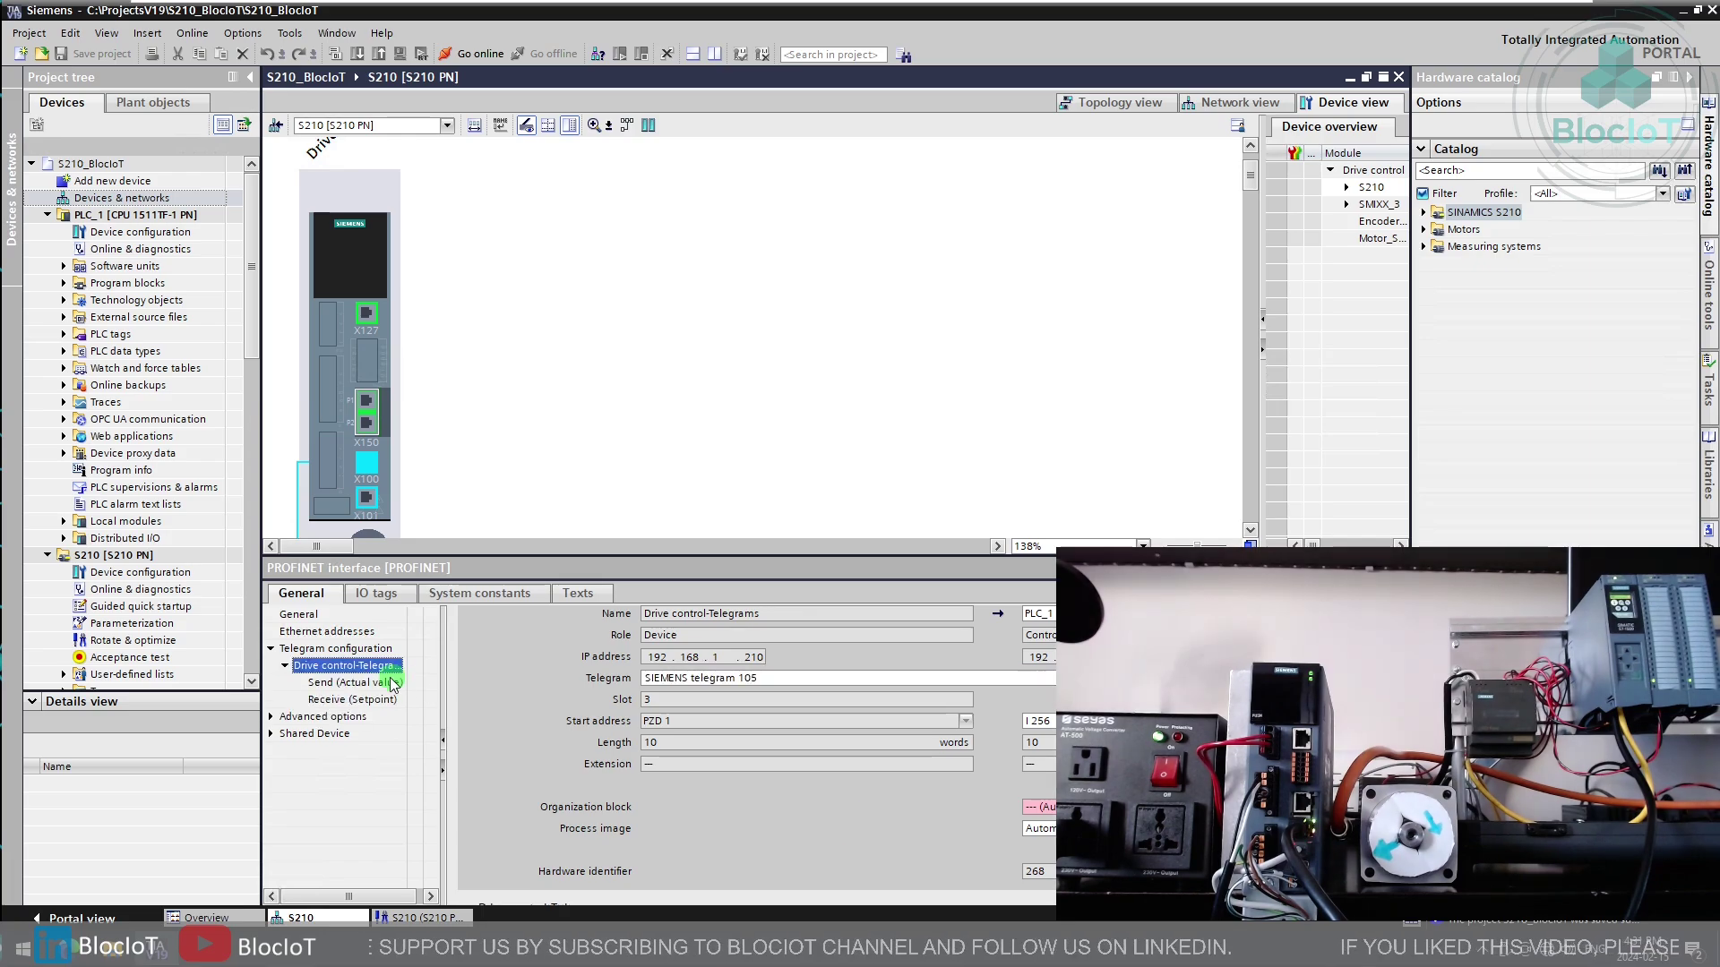
# Step: Add an MC_Servo organization block in LAD for the S210's send telegram and check the receive (setpoint) telegram settings
pyautogui.click(347, 666)
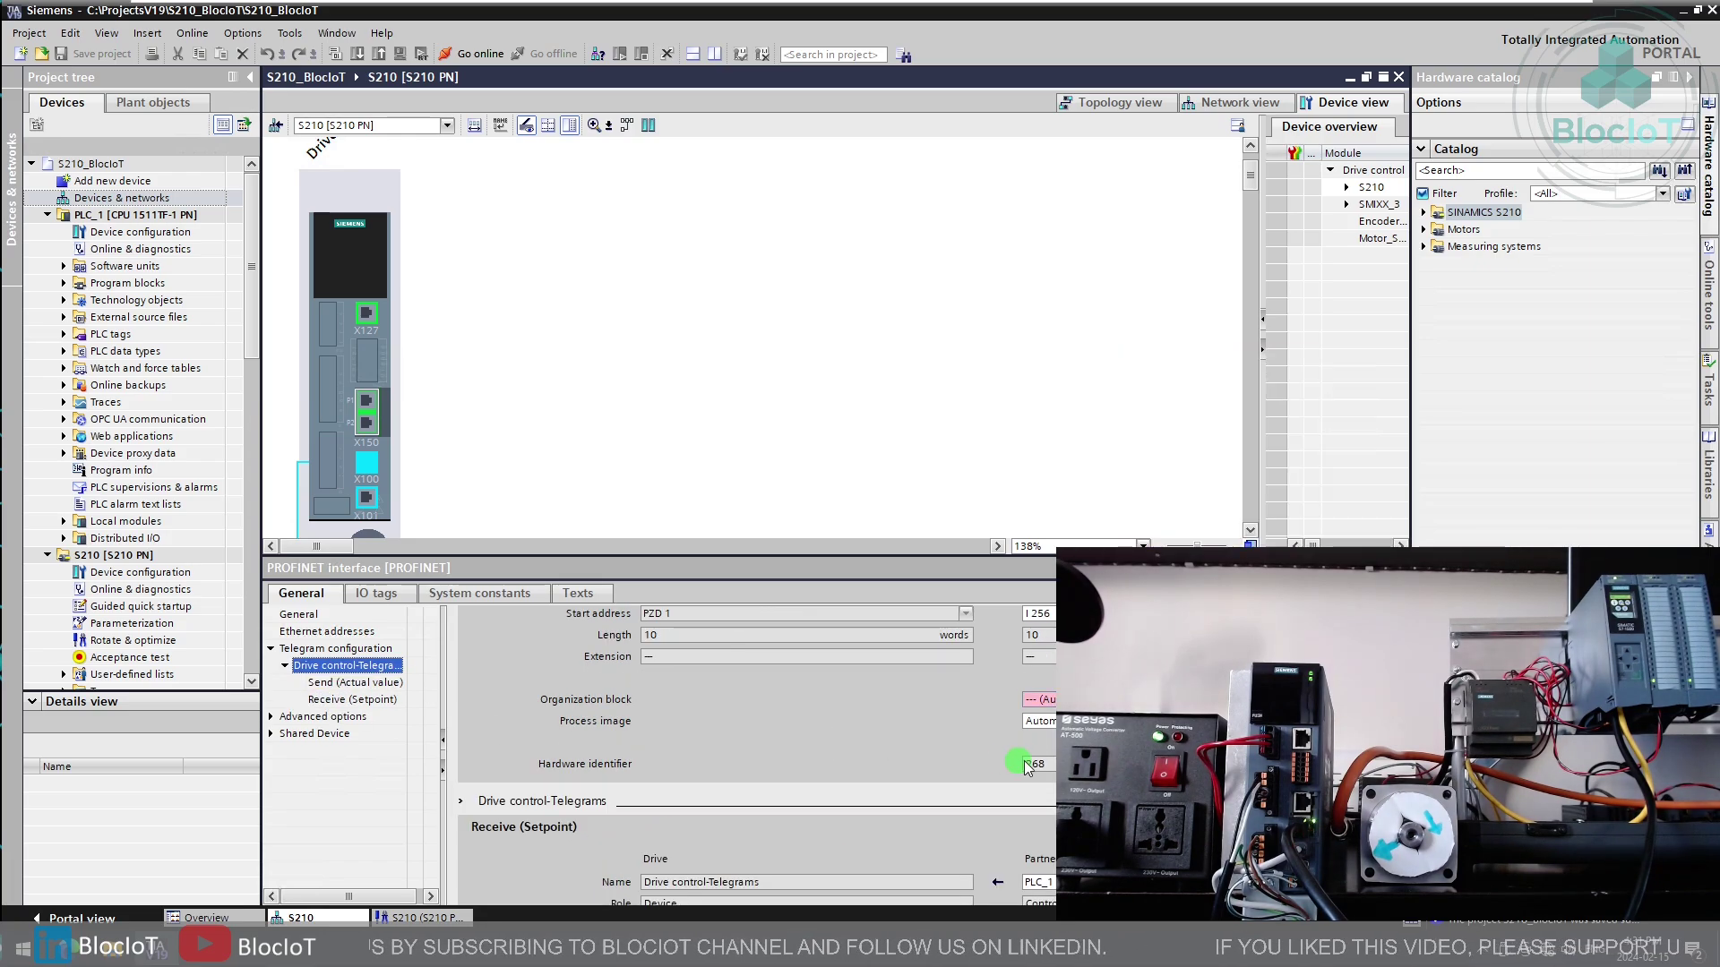
pyautogui.click(1039, 699)
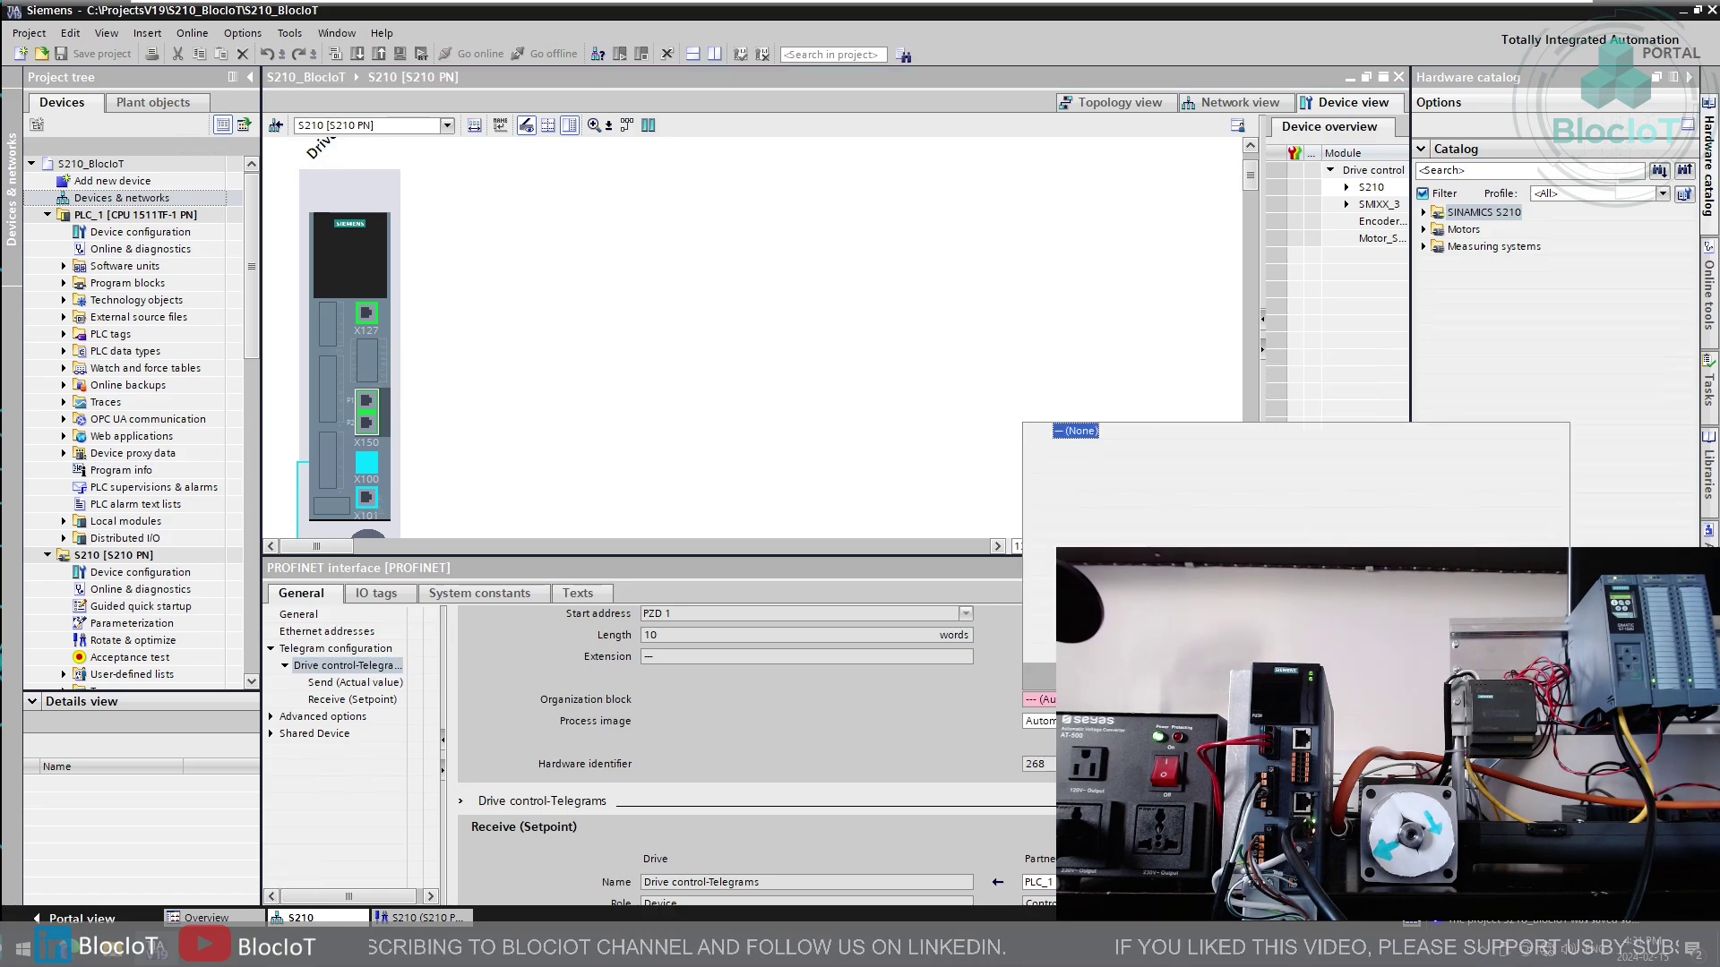
pyautogui.click(1442, 677)
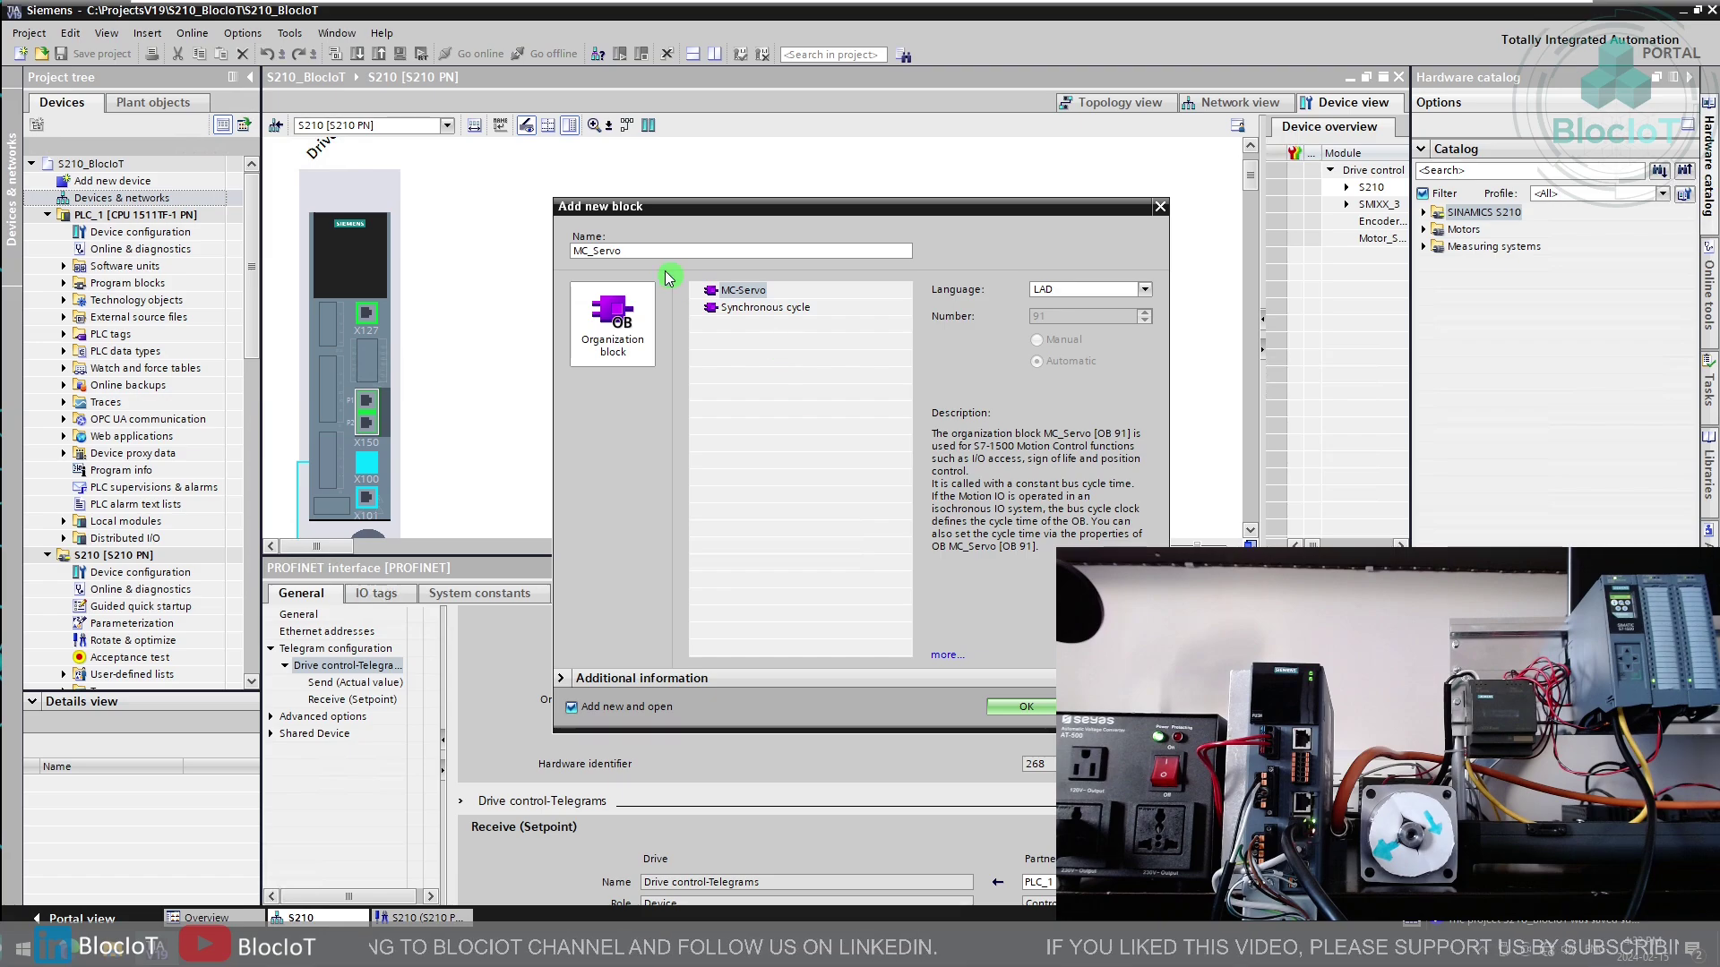
pyautogui.click(1026, 707)
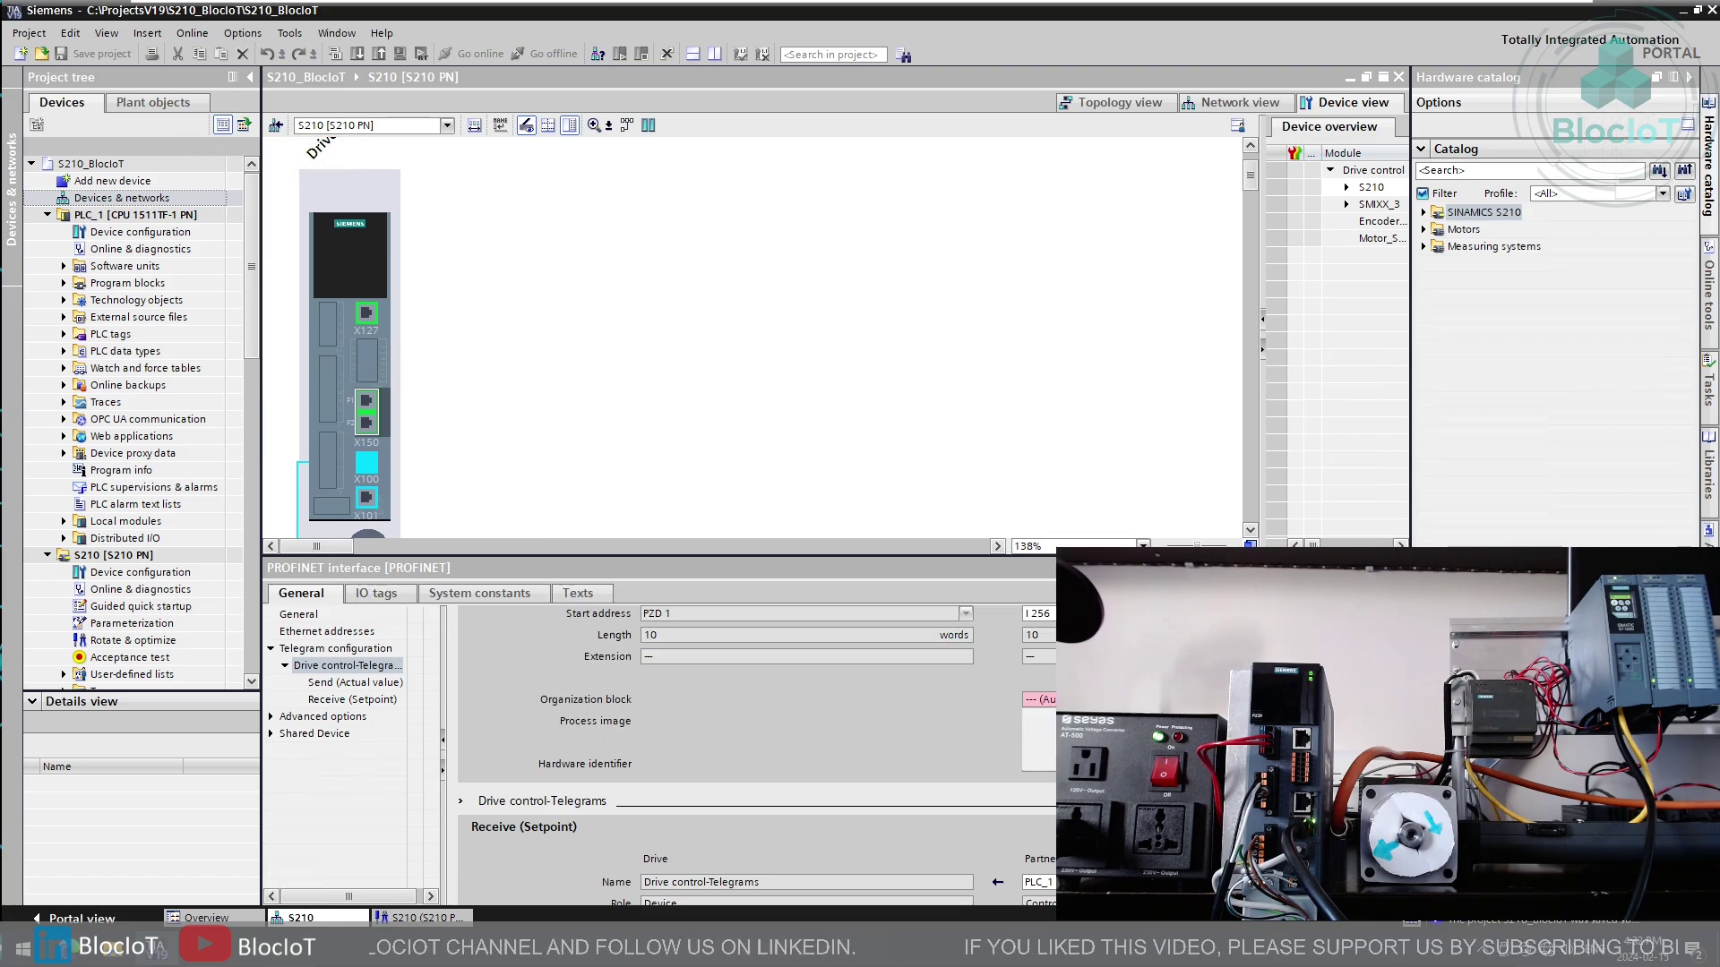
pyautogui.click(362, 701)
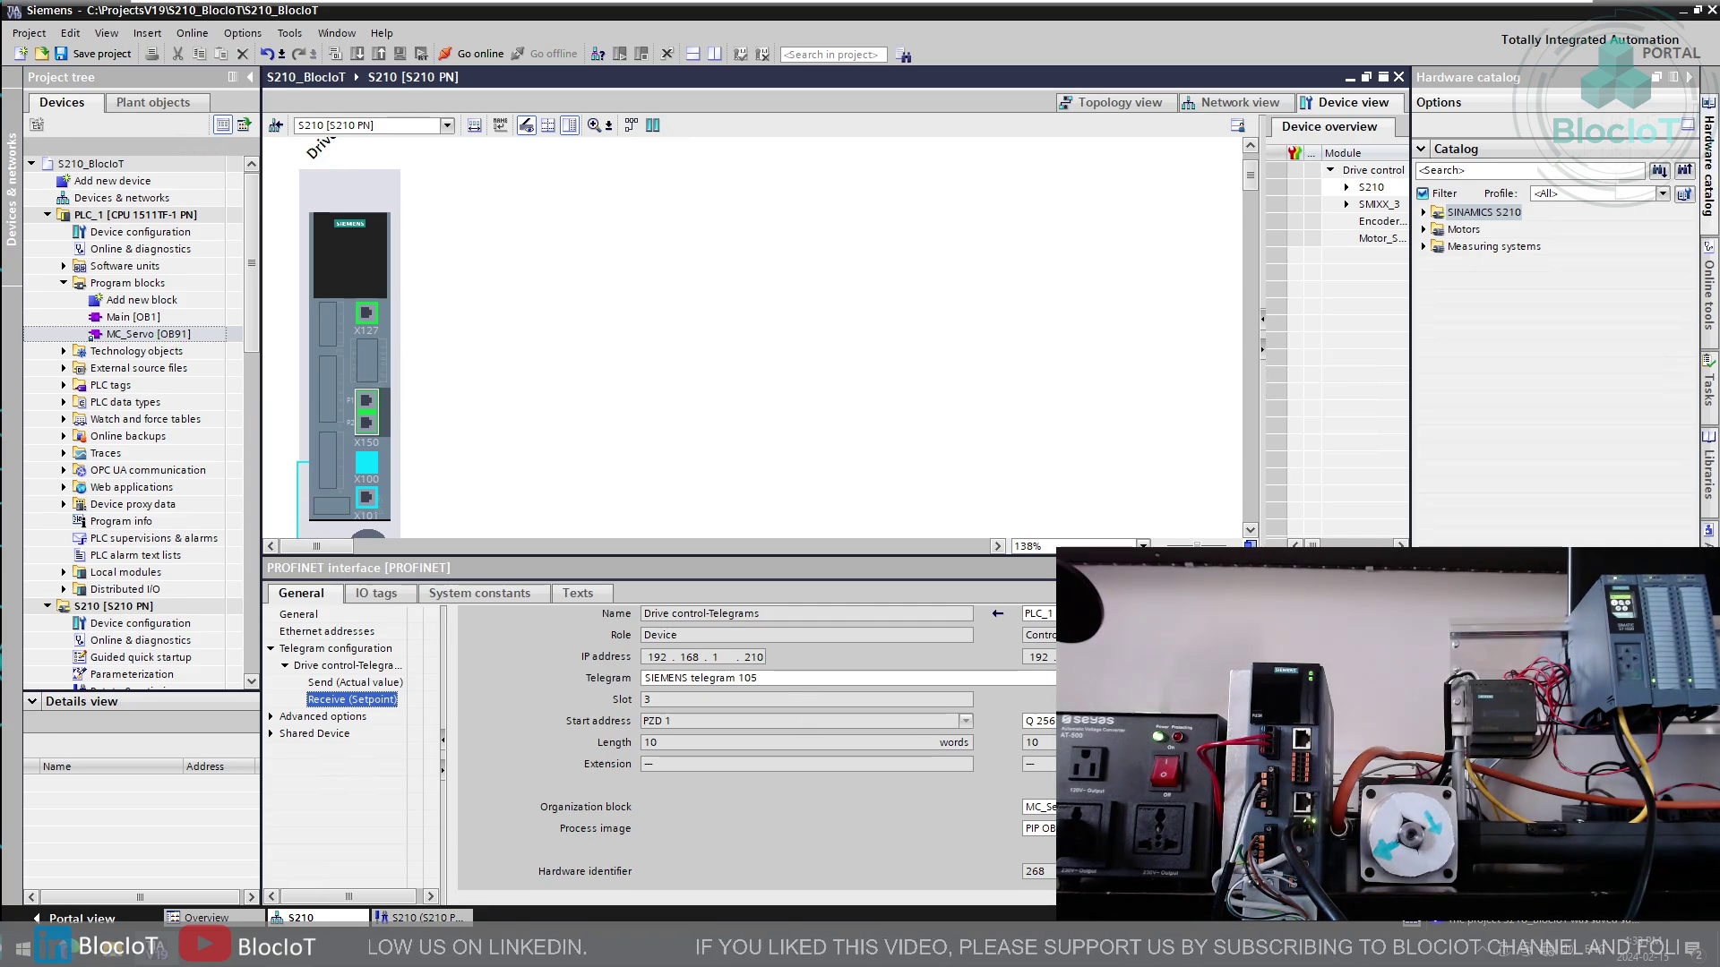
# Step: Add a TO_PositioningAxis motion control technology object, version V7.0, to PLC_1 and open its configuration
pyautogui.click(63, 353)
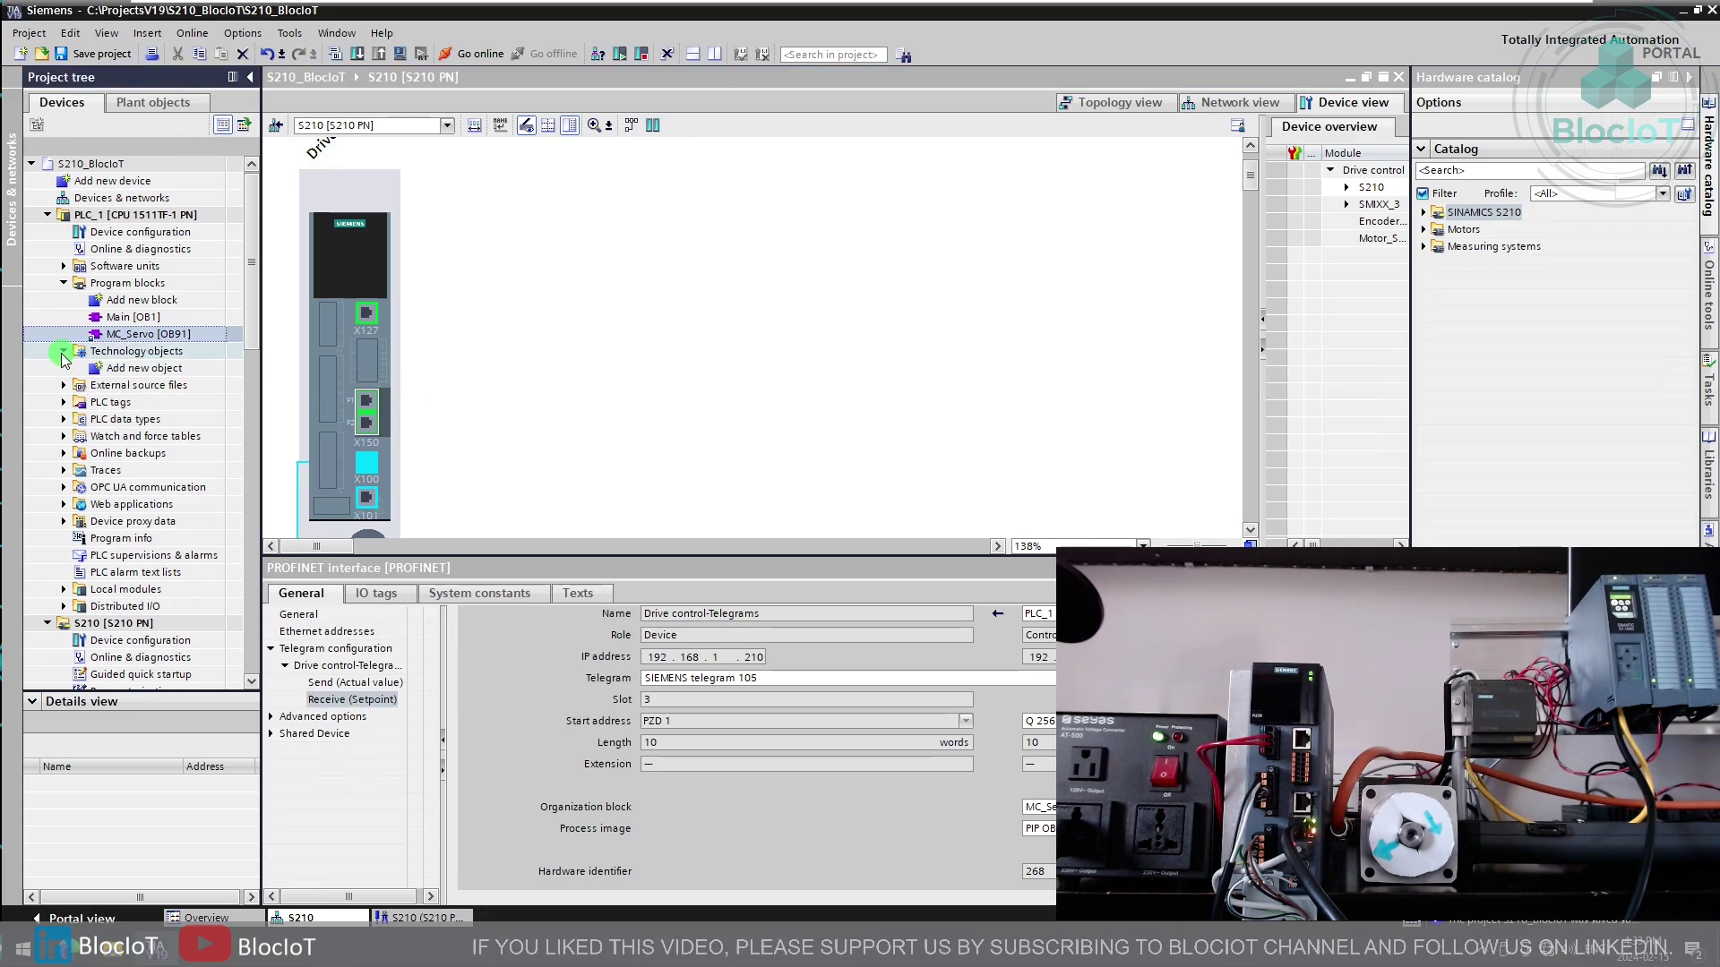
pyautogui.click(157, 368)
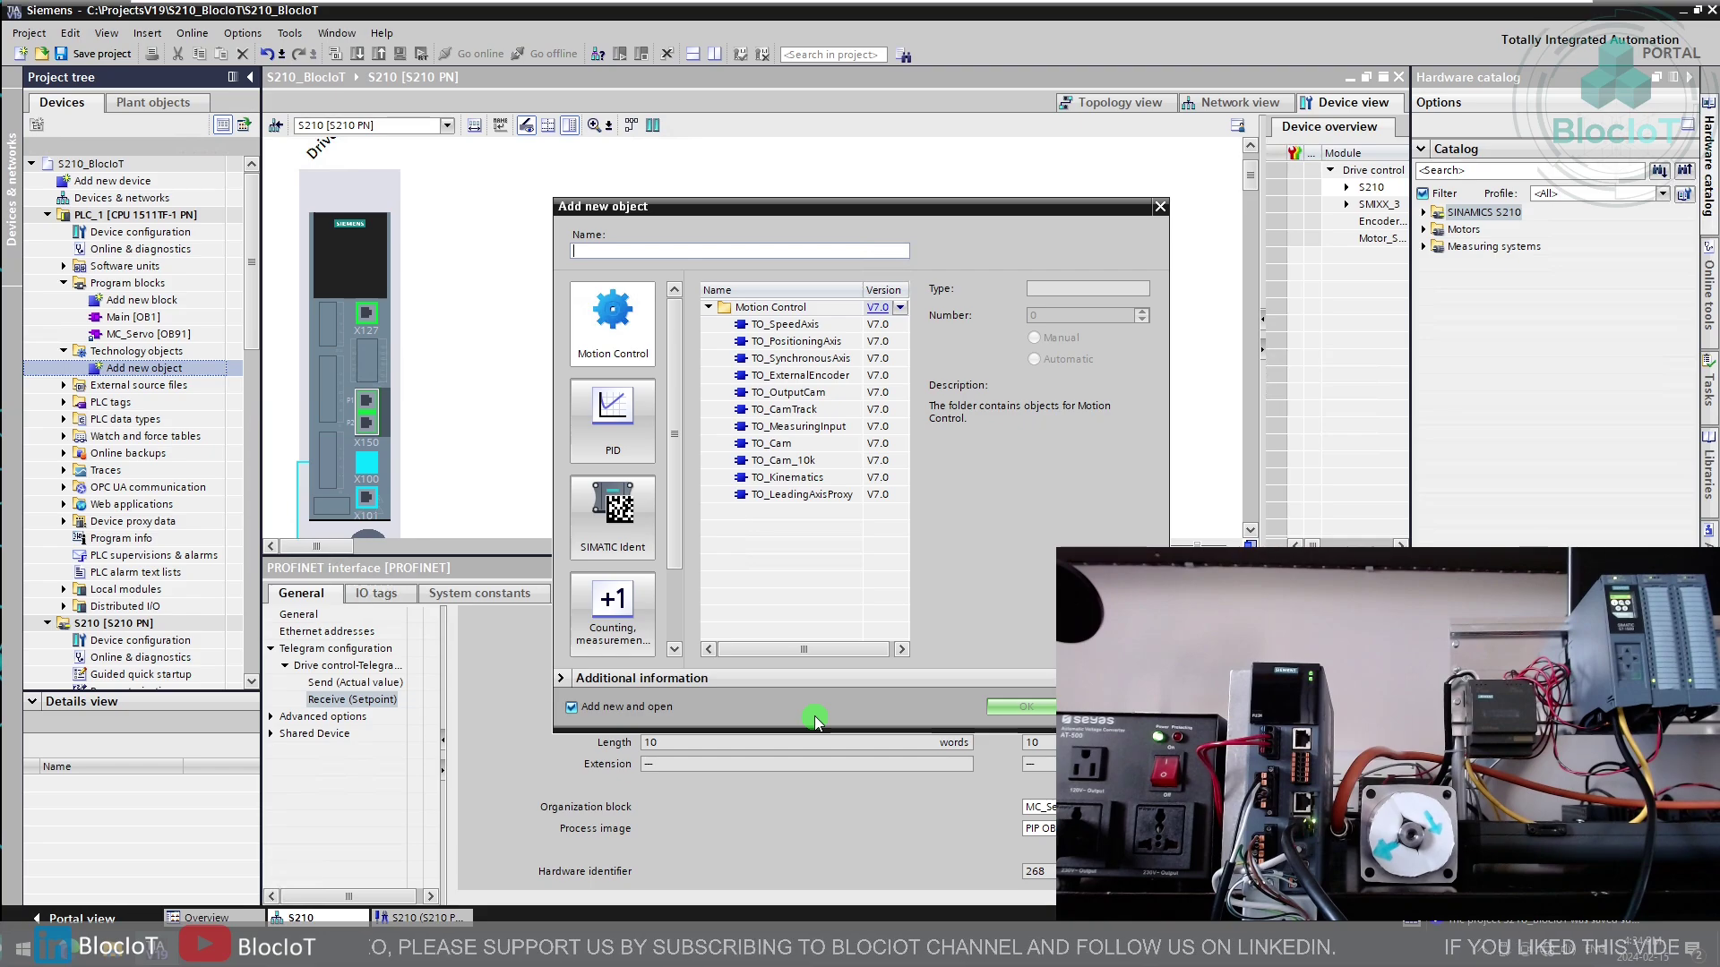
pyautogui.click(643, 442)
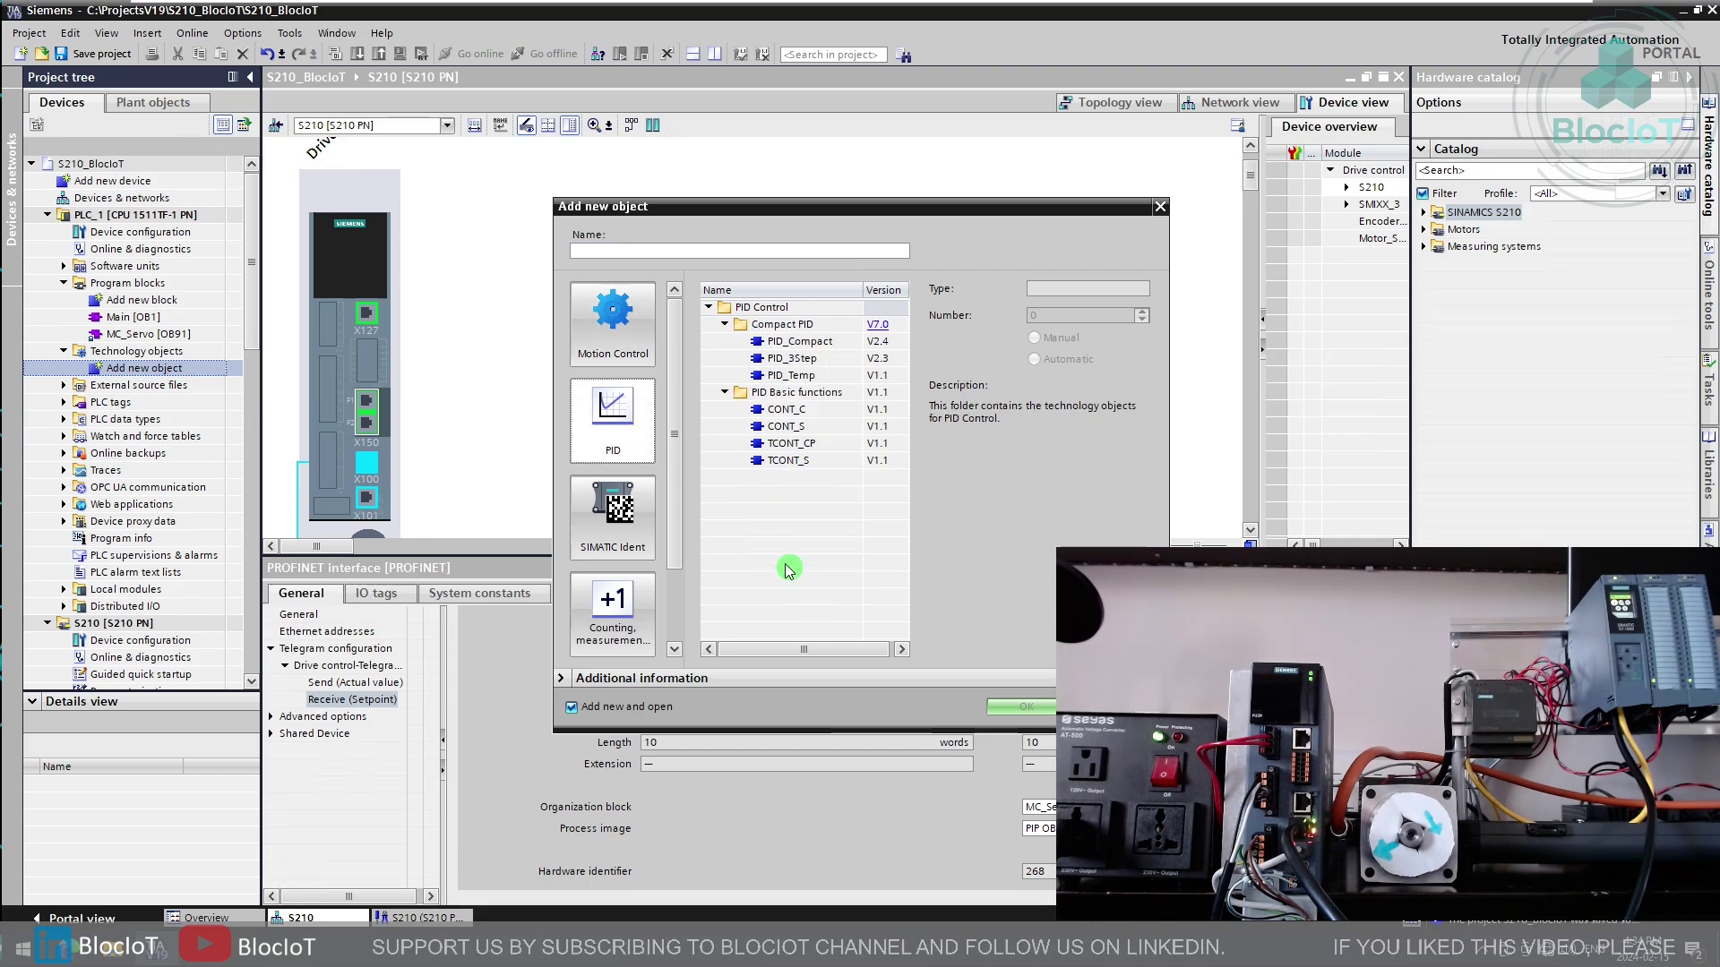
pyautogui.click(627, 354)
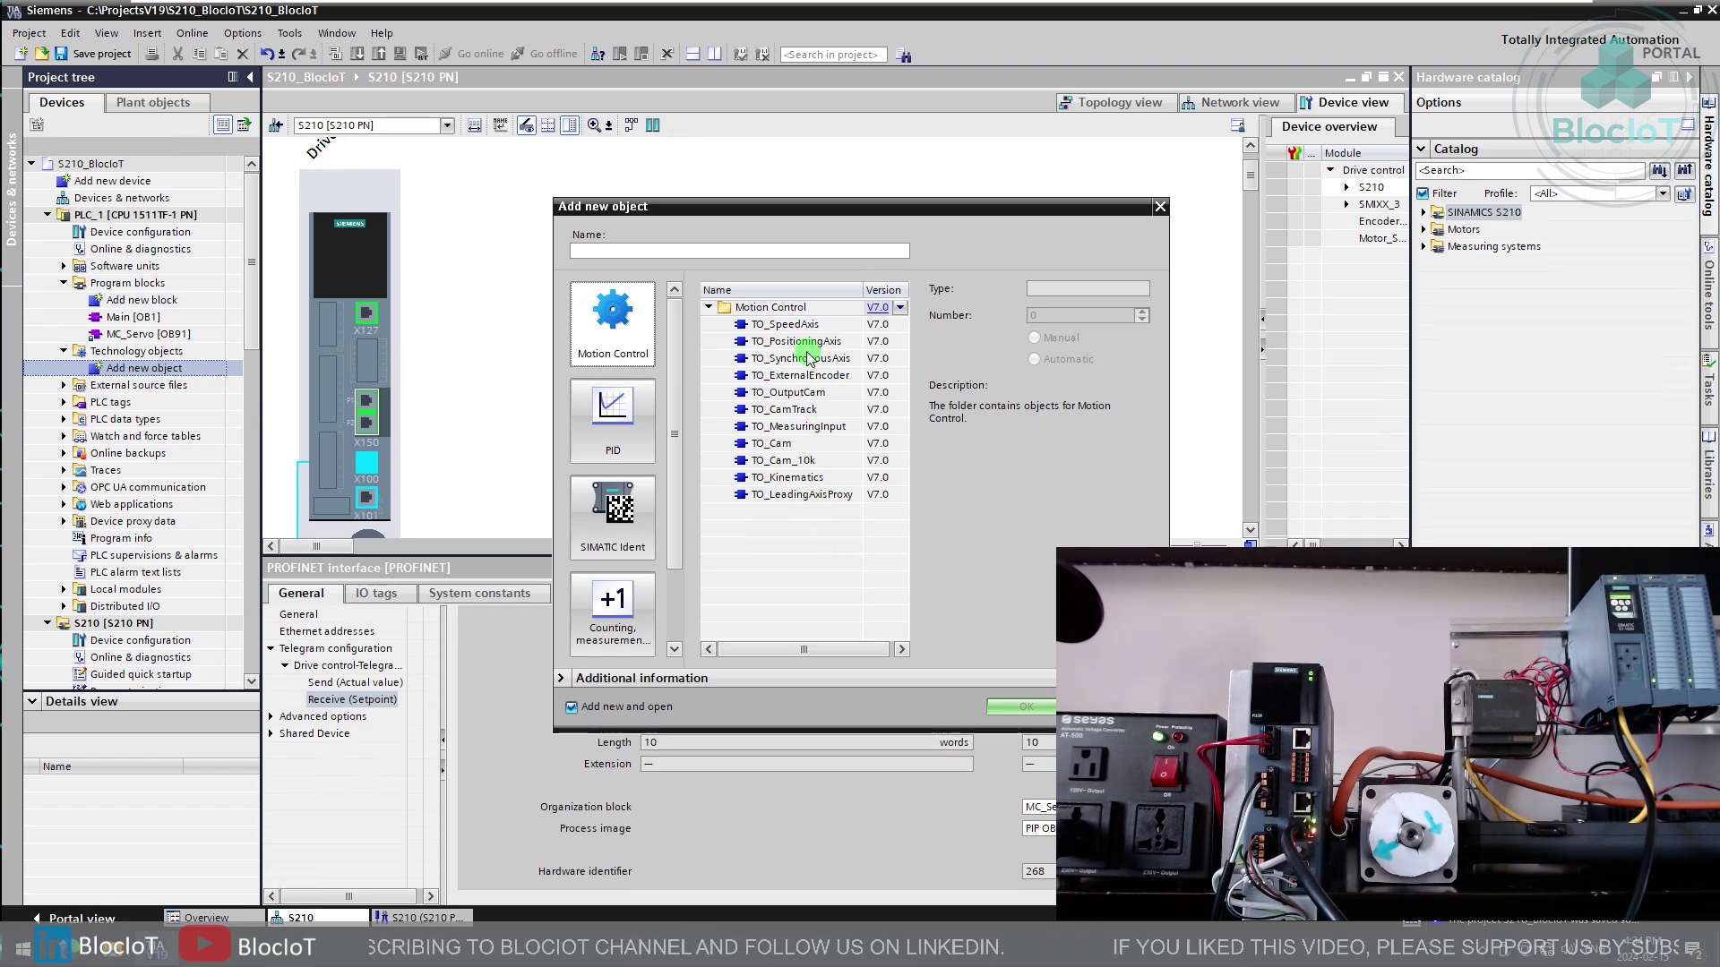
pyautogui.click(779, 443)
pyautogui.click(815, 429)
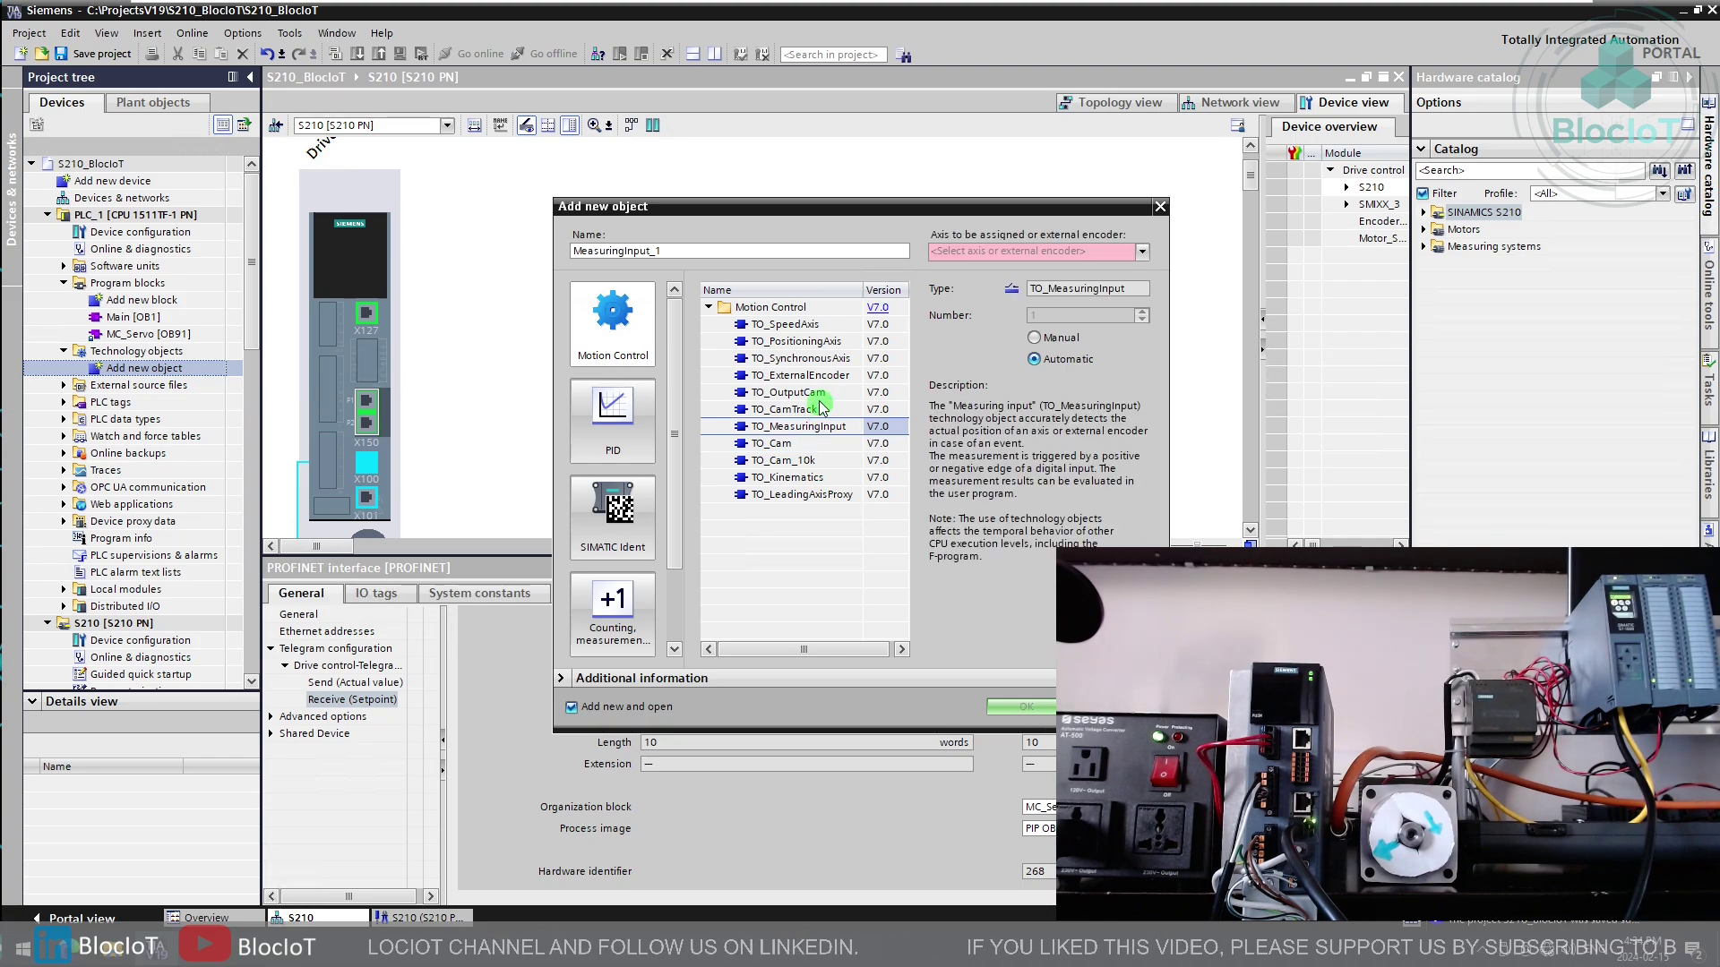
pyautogui.click(794, 343)
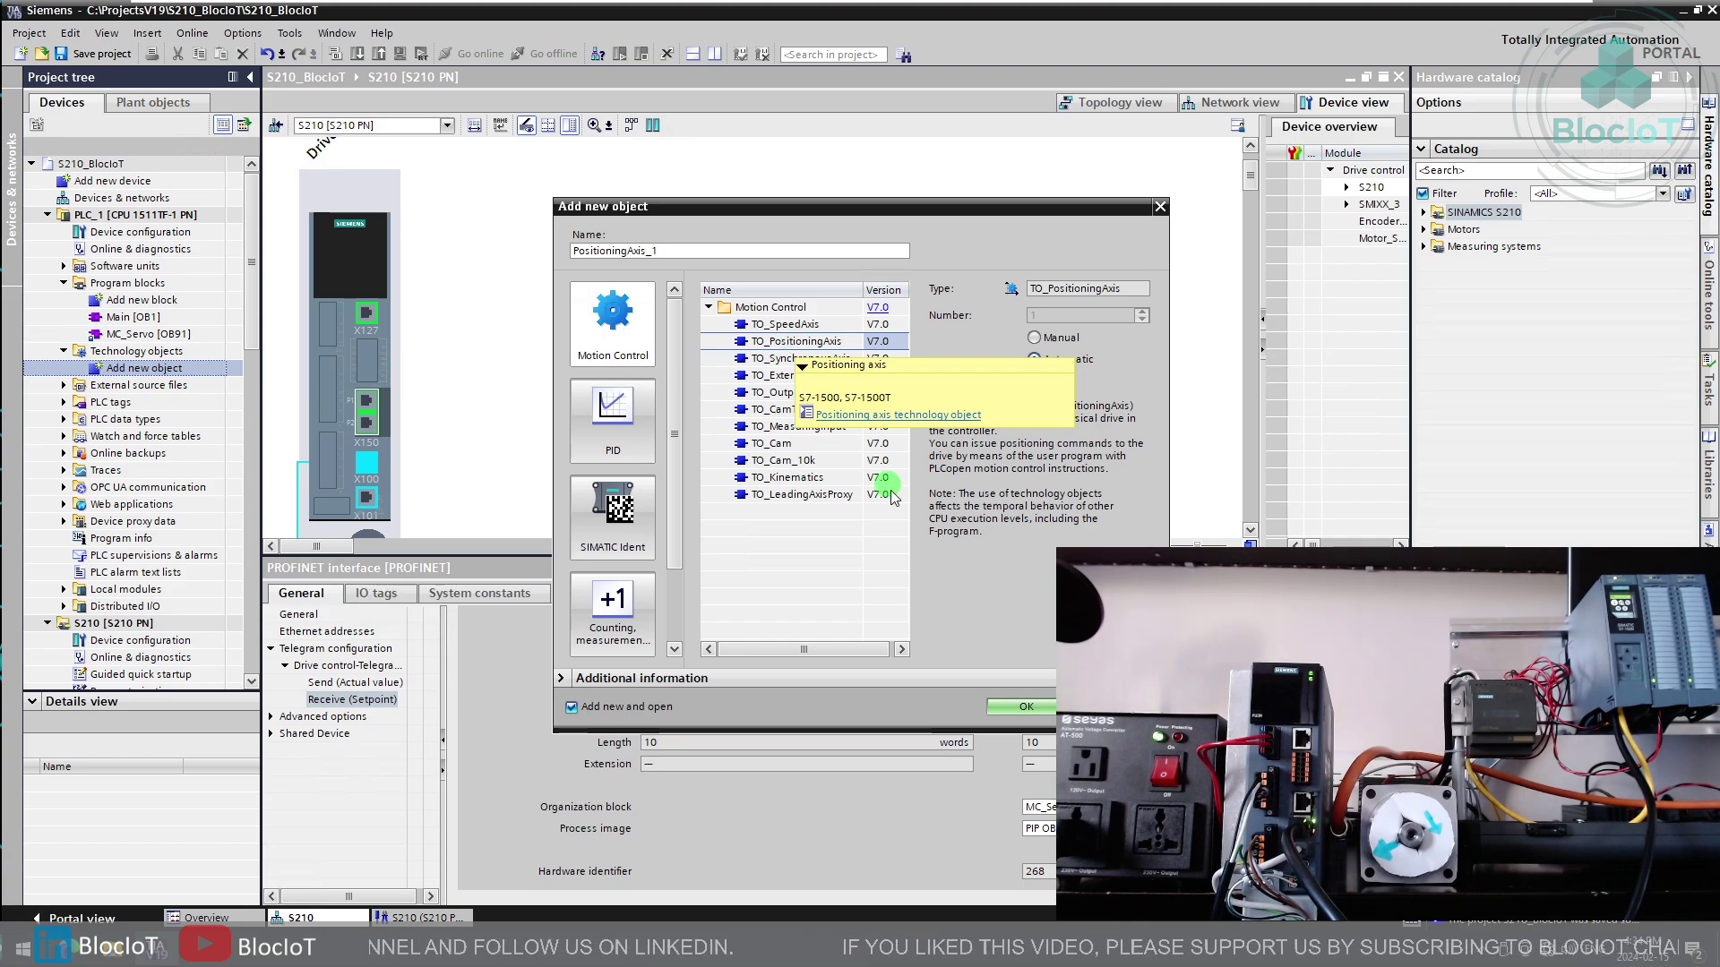
pyautogui.click(1022, 708)
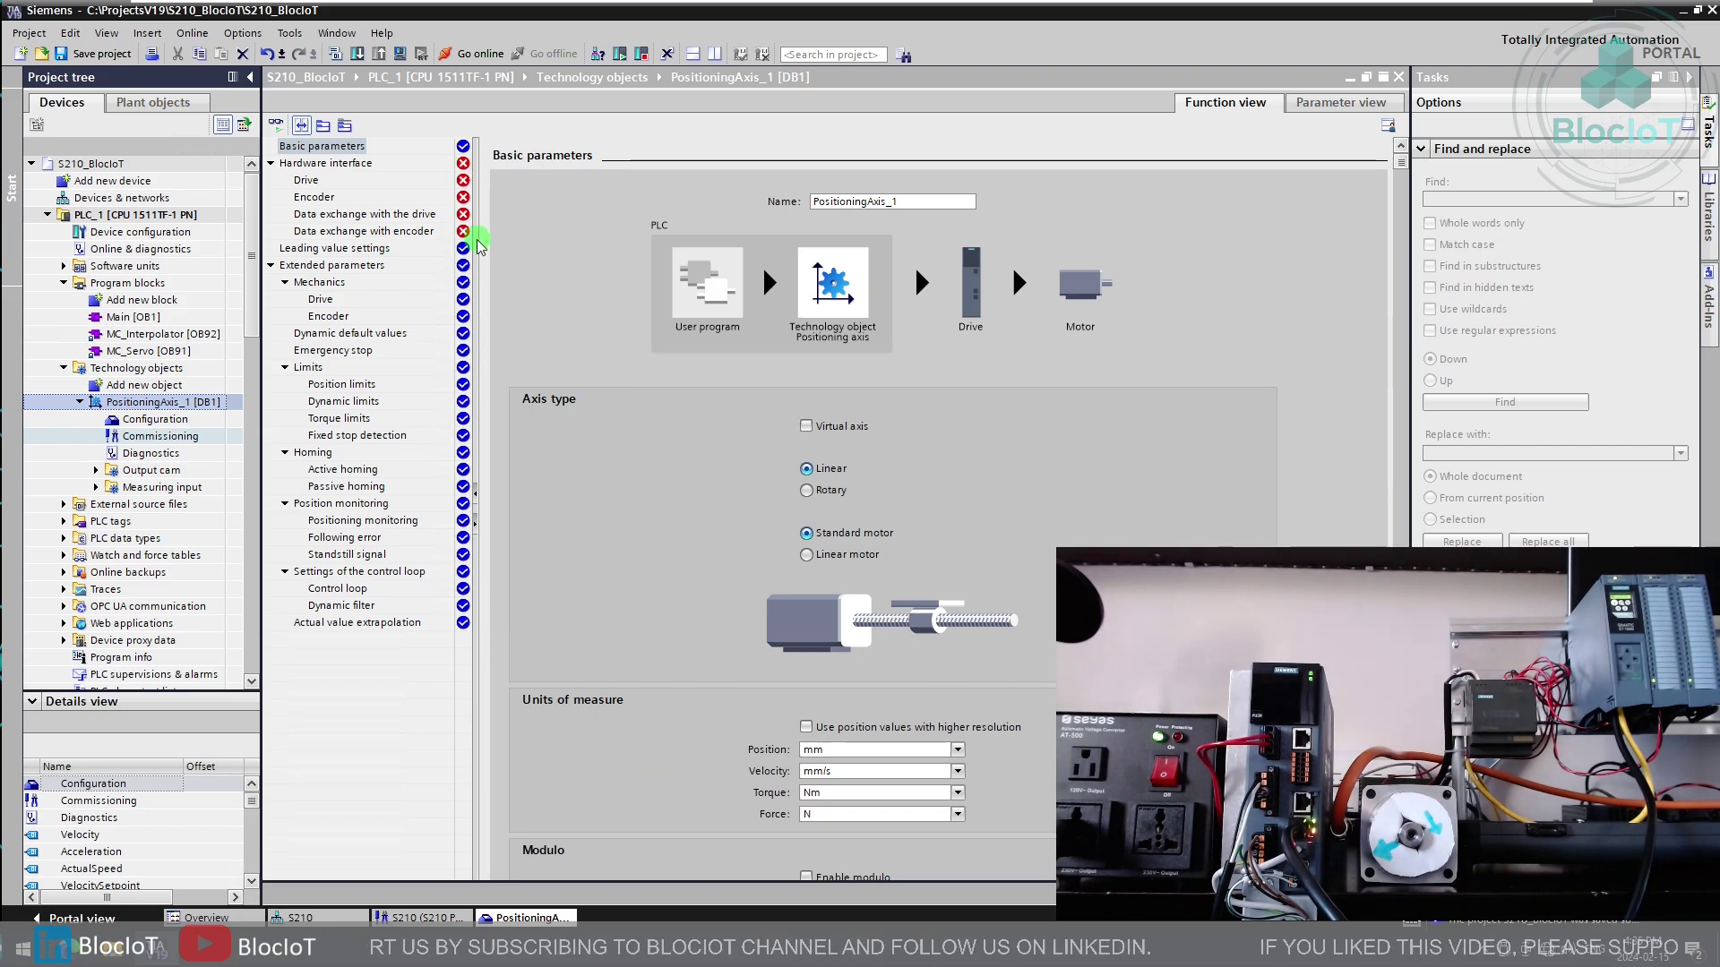
# Step: Assign the Drive control telegram of the S210 on the PROFINET IO-System as the drive of PositioningAxis_1
pyautogui.click(305, 181)
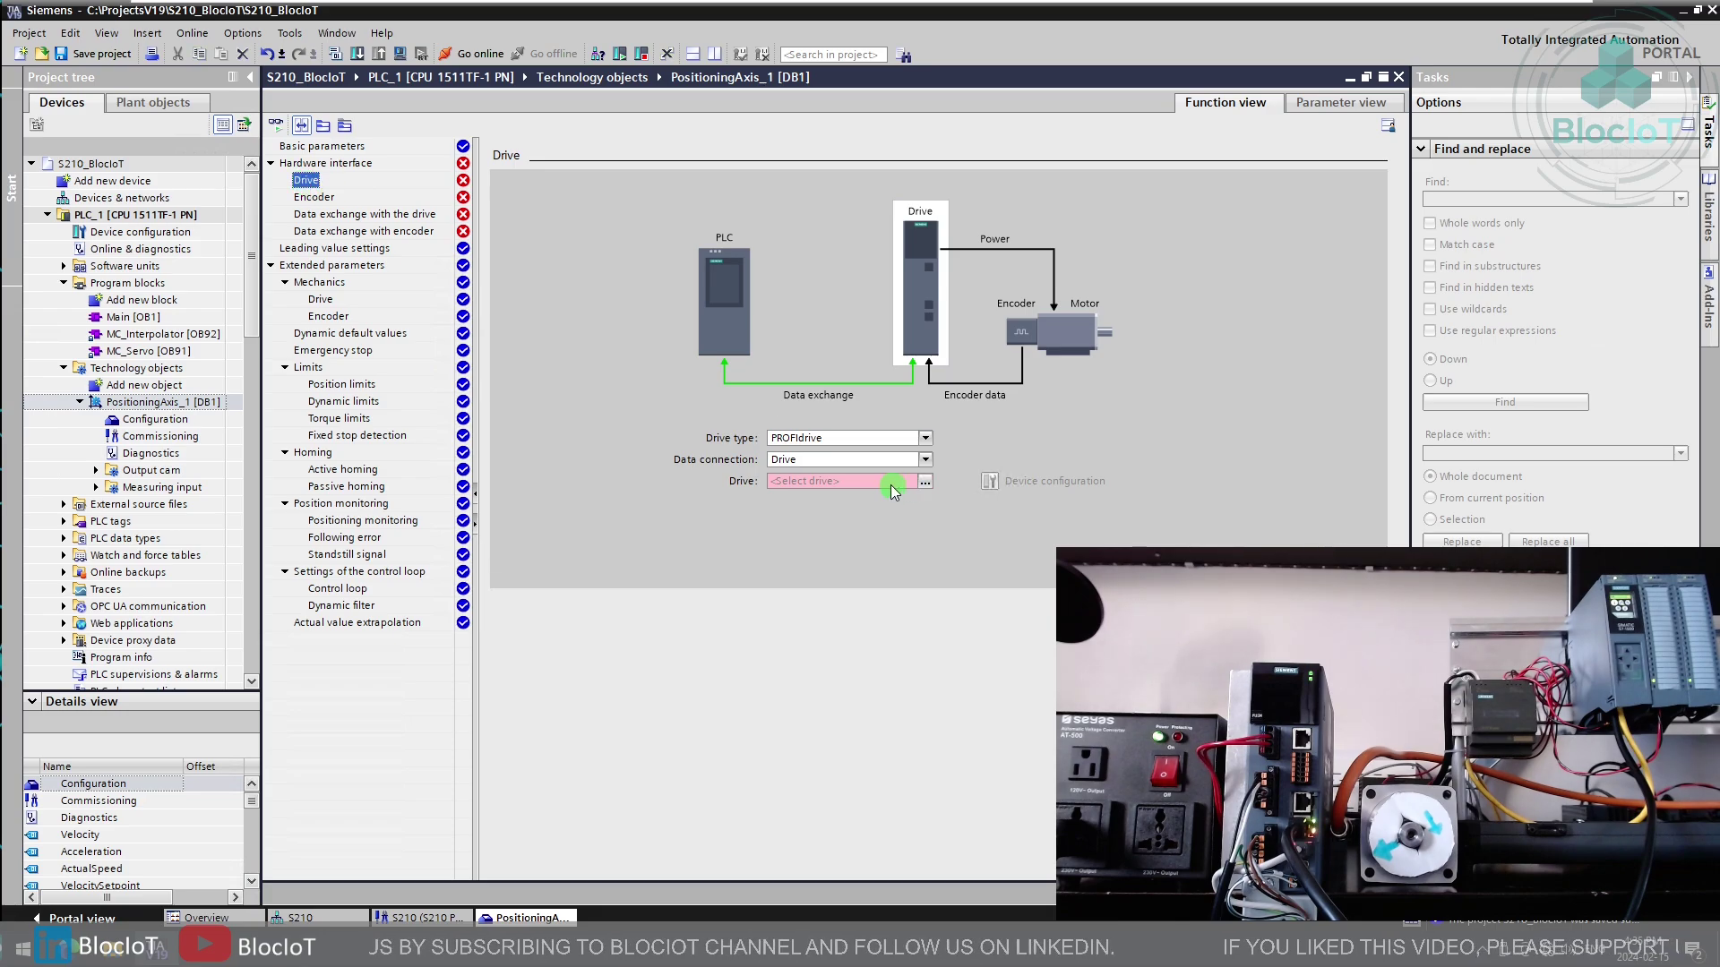
pyautogui.click(925, 482)
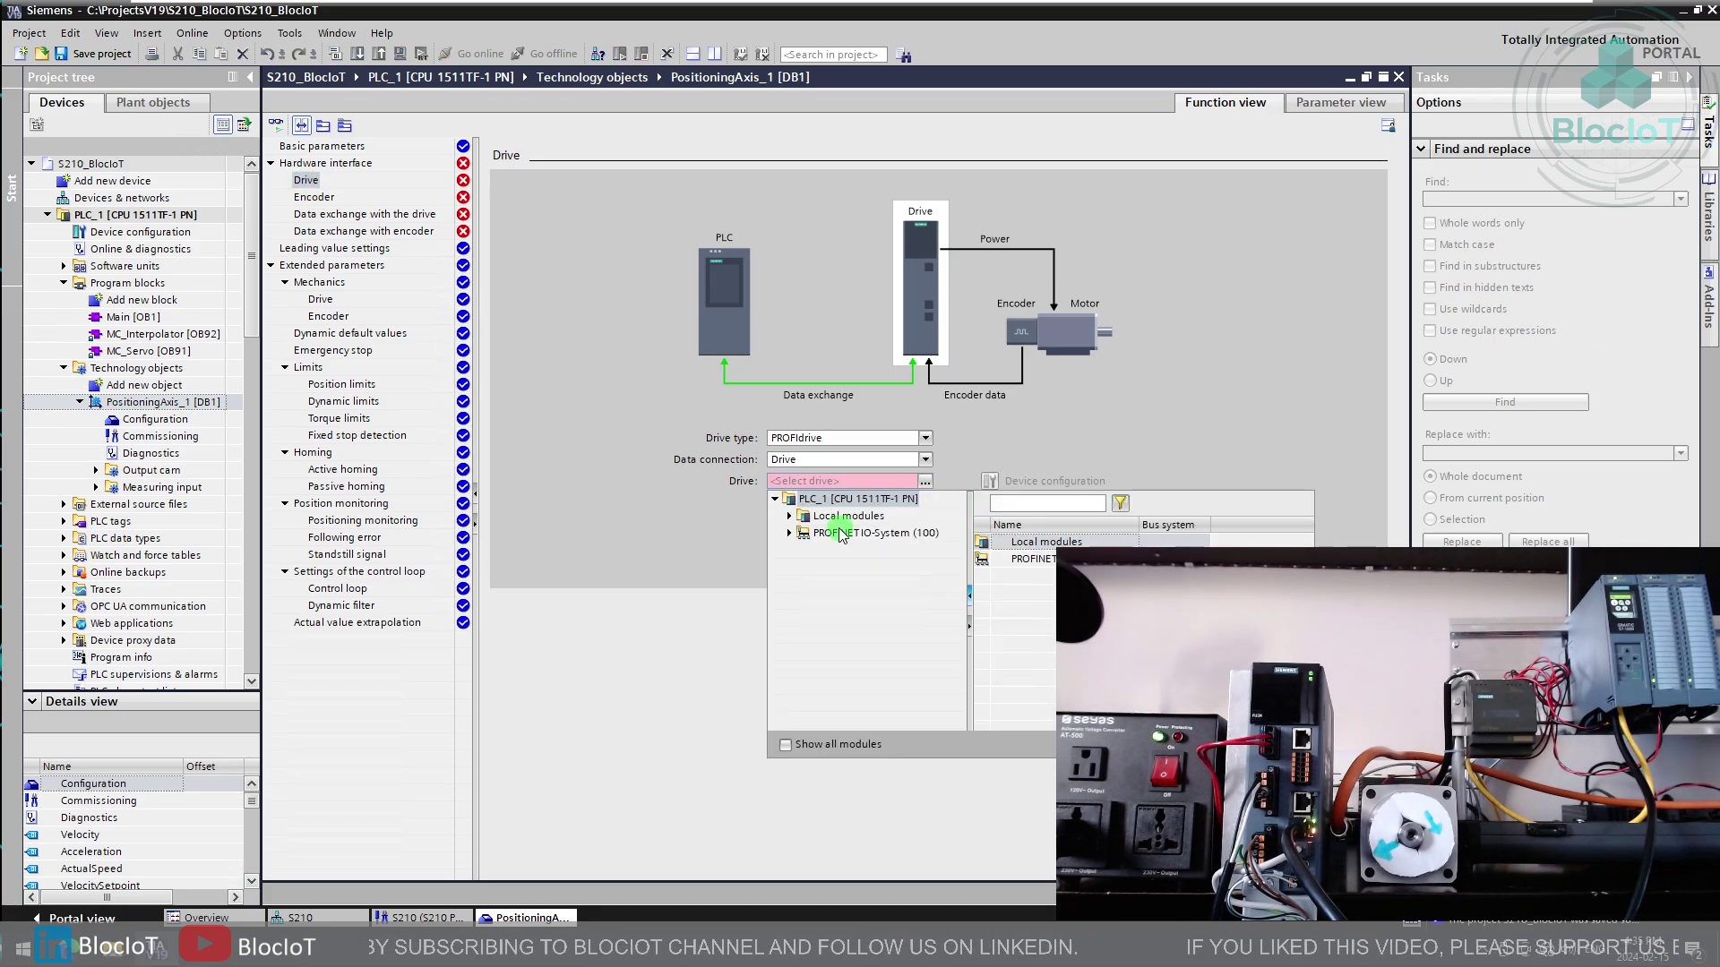
pyautogui.click(800, 537)
pyautogui.click(836, 550)
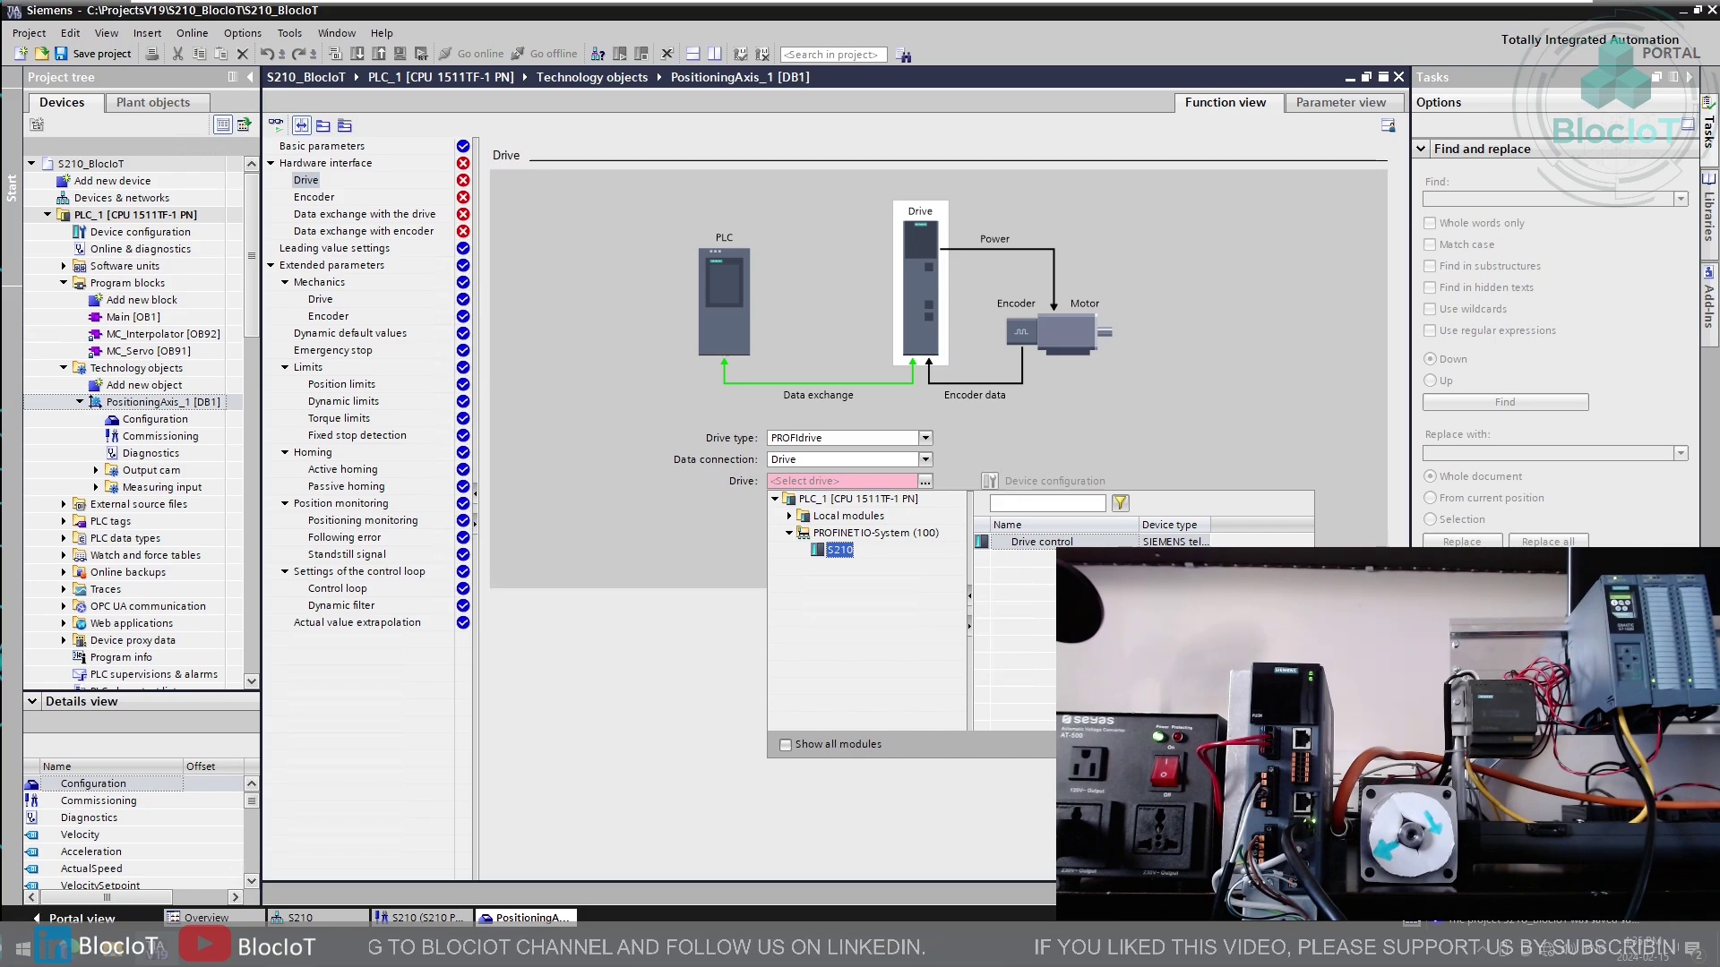
pyautogui.click(1276, 744)
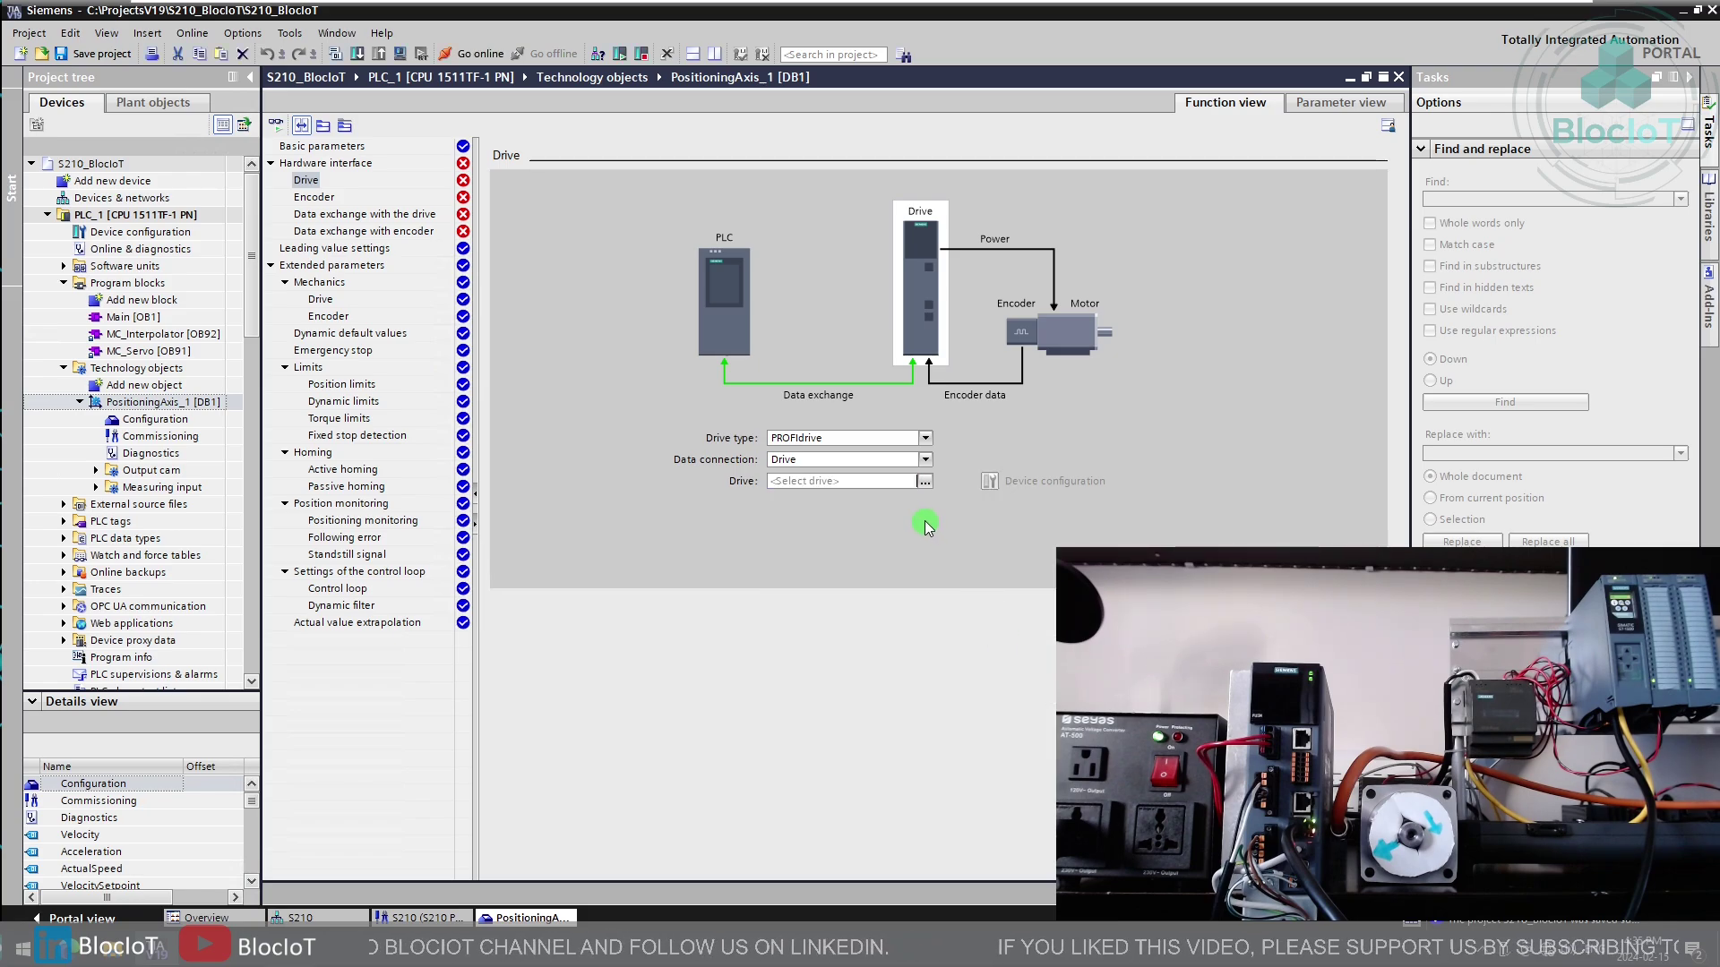
# Step: Check the axis's Encoder 1 assignment and the telegram settings for data exchange with the drive and the encoder
pyautogui.click(327, 198)
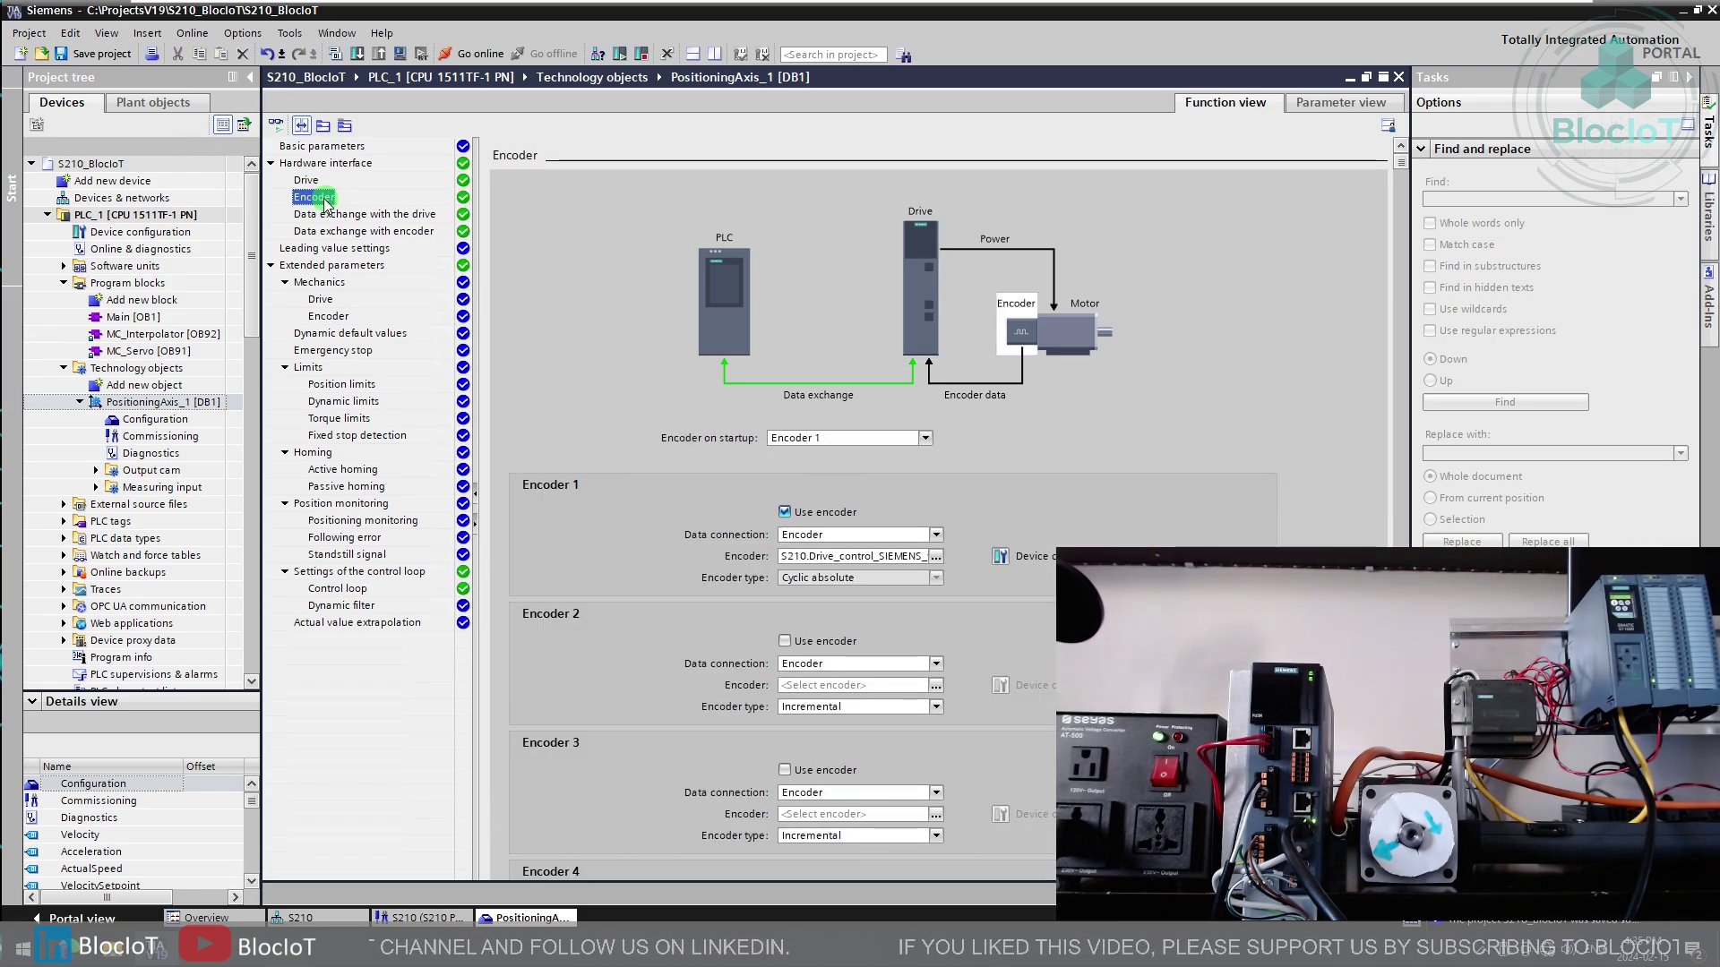
pyautogui.click(855, 579)
pyautogui.click(908, 568)
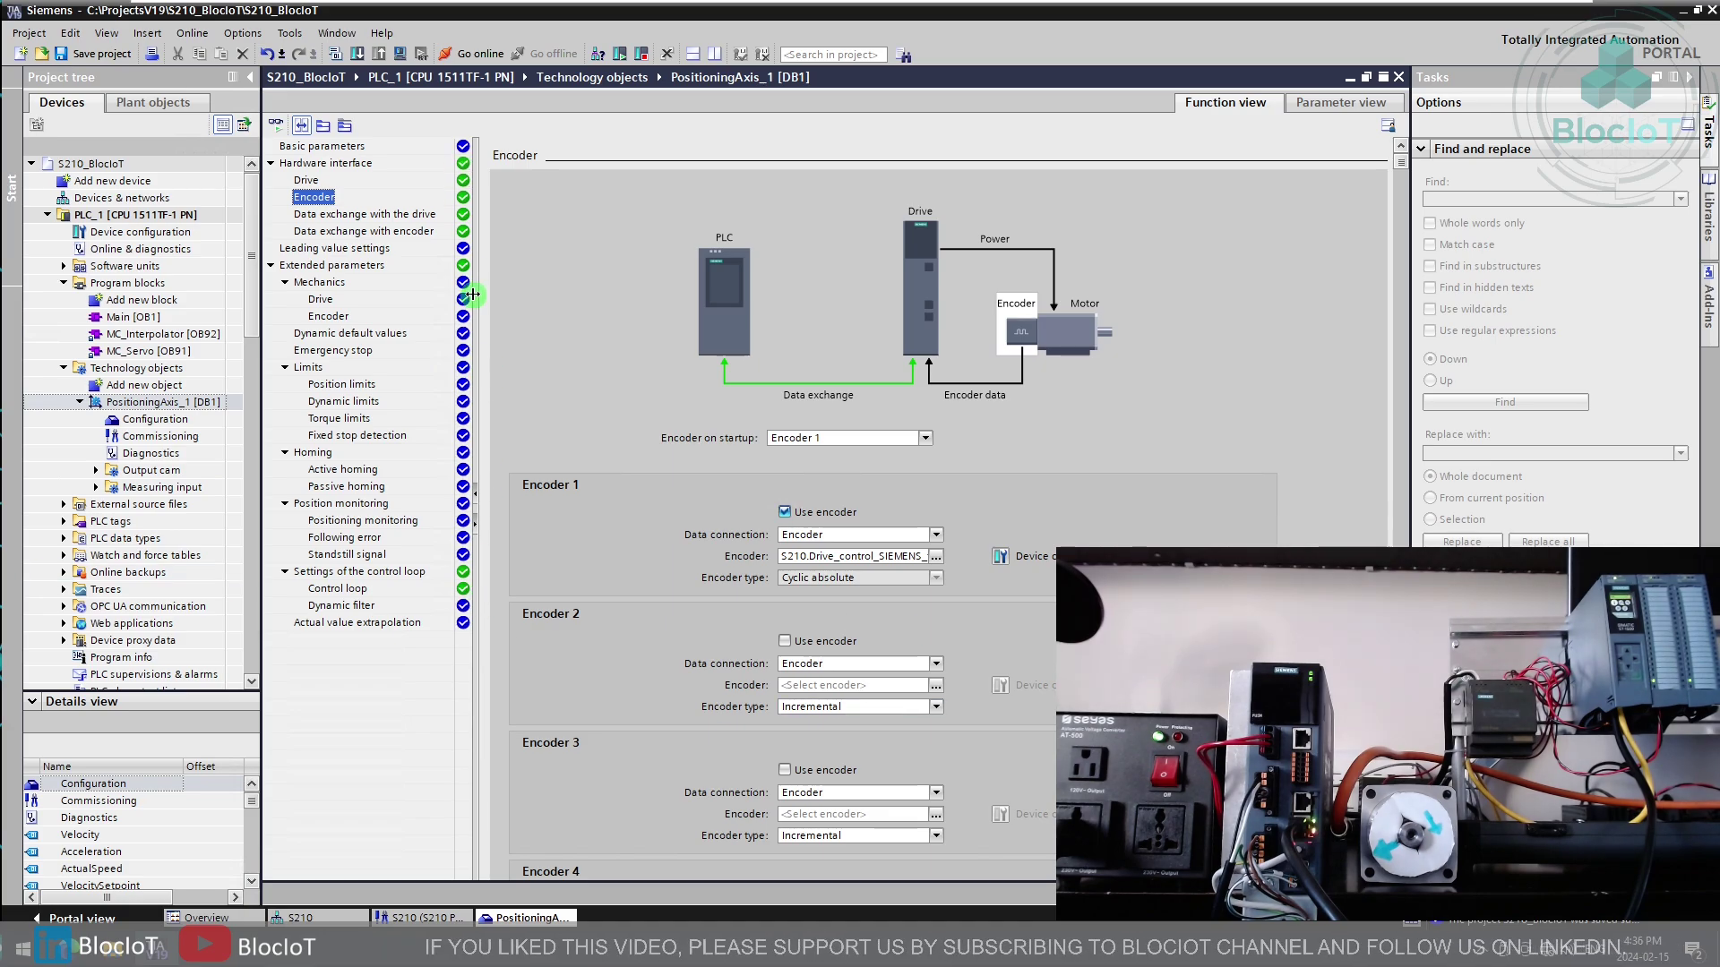
pyautogui.click(372, 217)
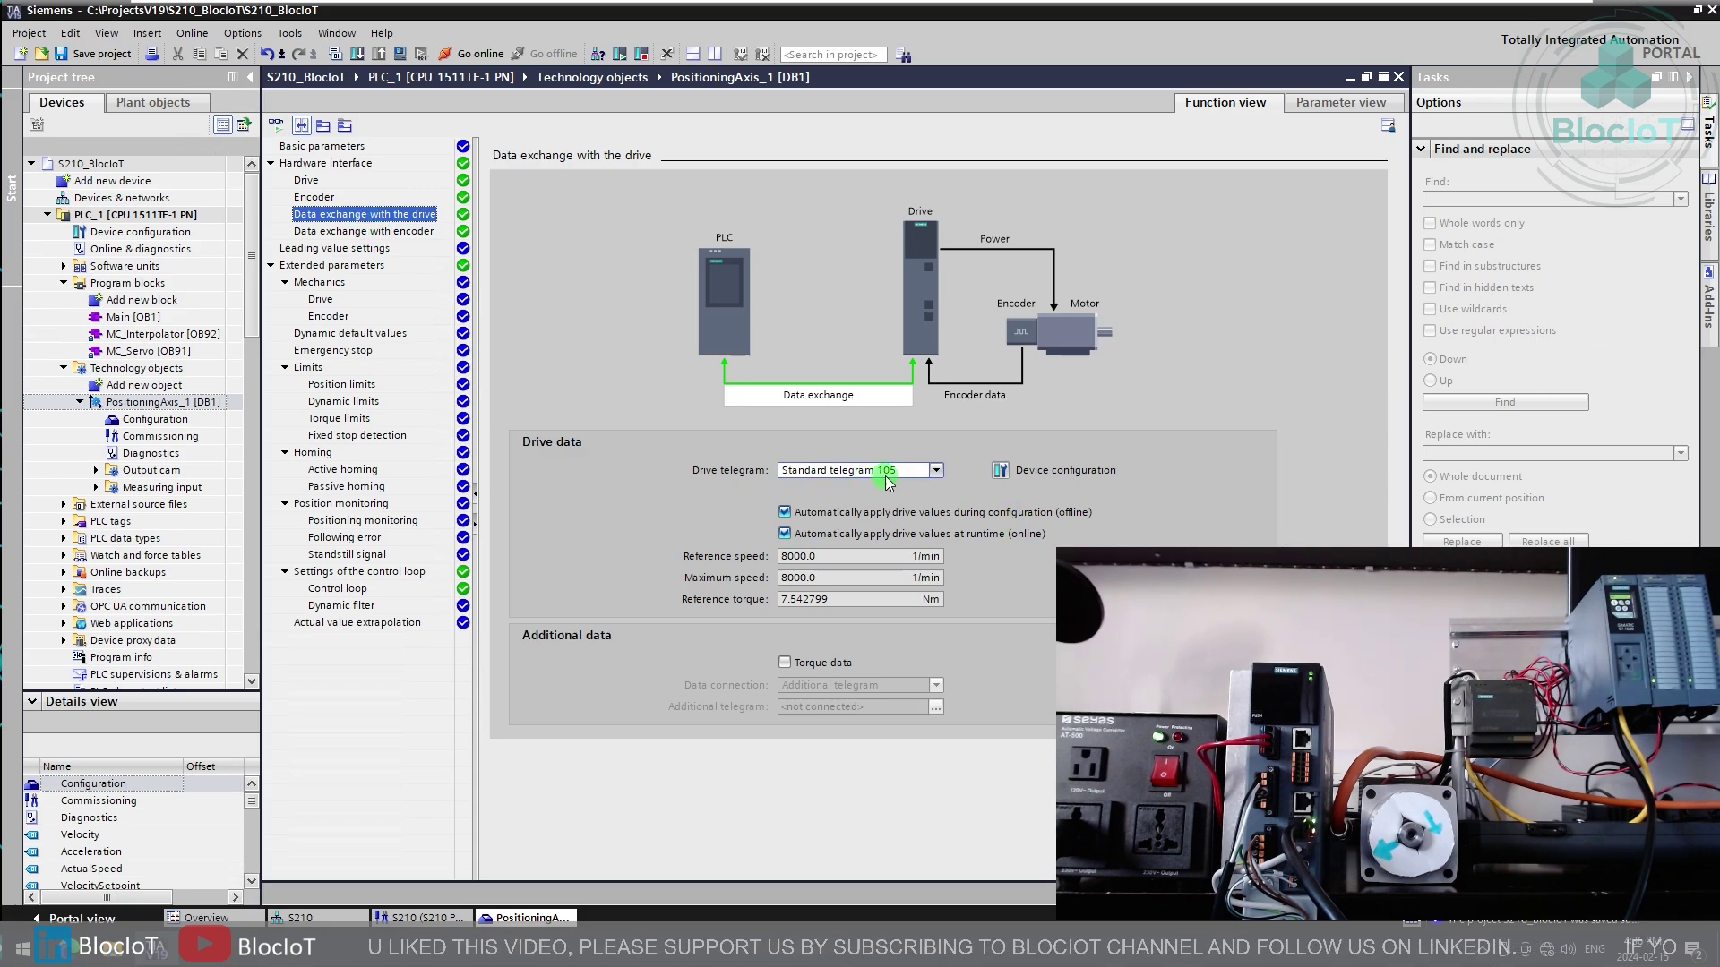
pyautogui.click(405, 233)
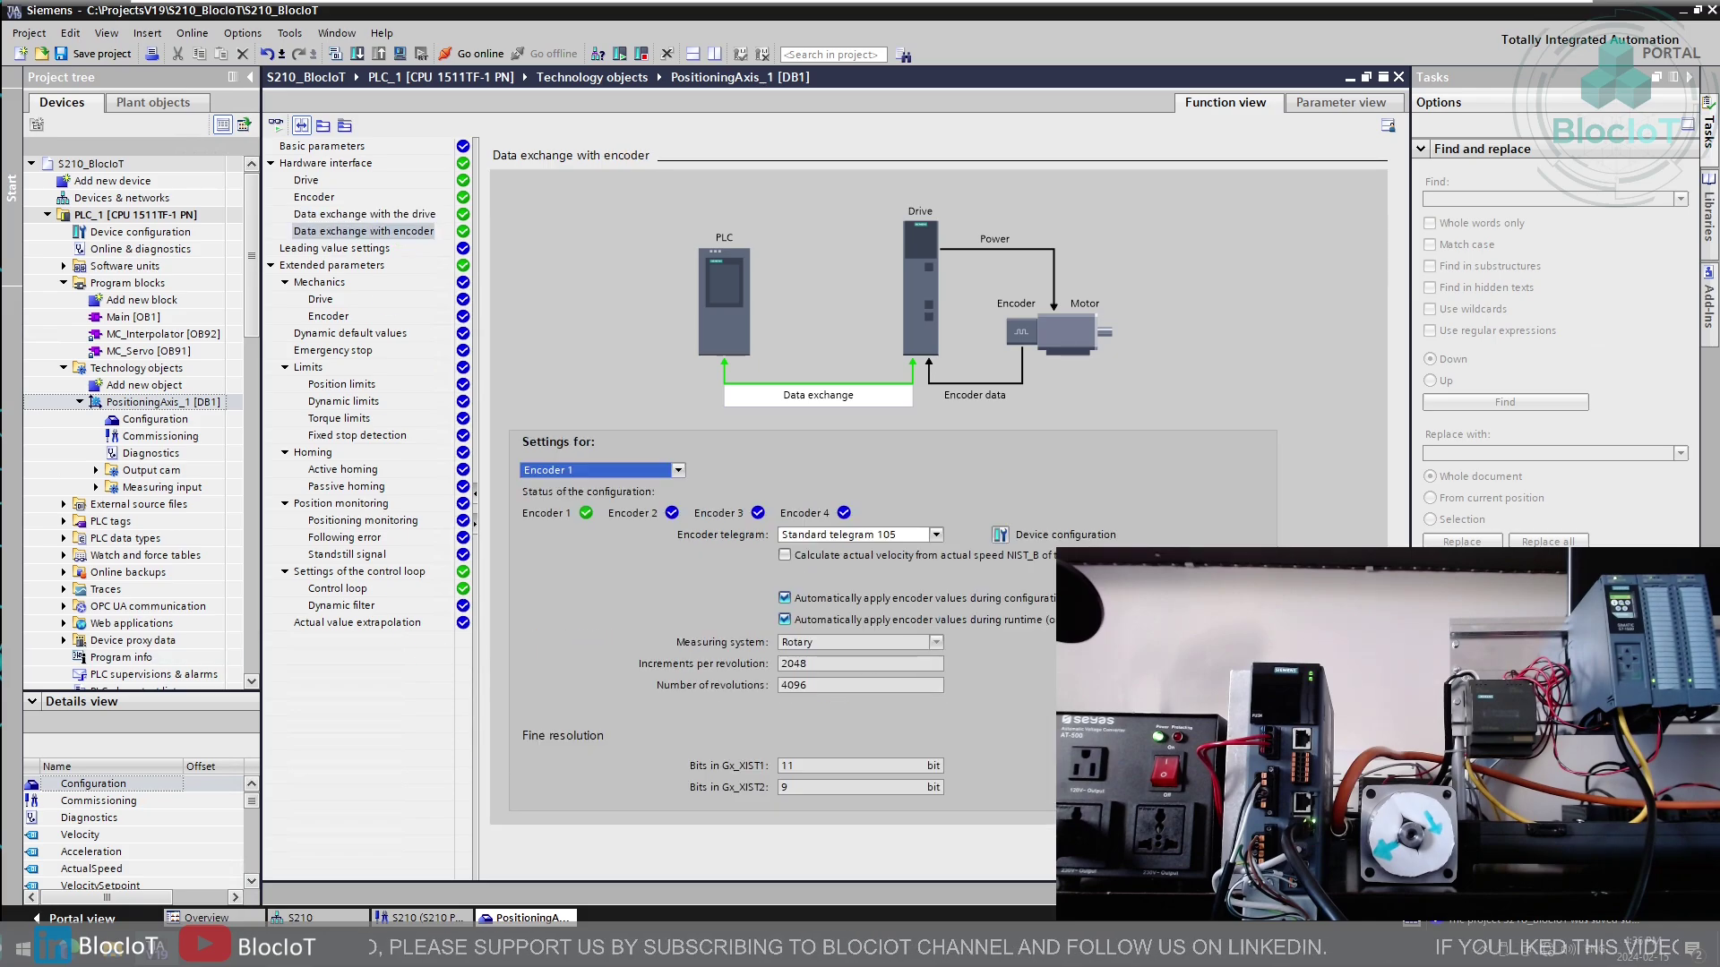
# Step: Change the axis type of PositioningAxis_1 to Rotary with modulo enabled and save the project
pyautogui.click(322, 148)
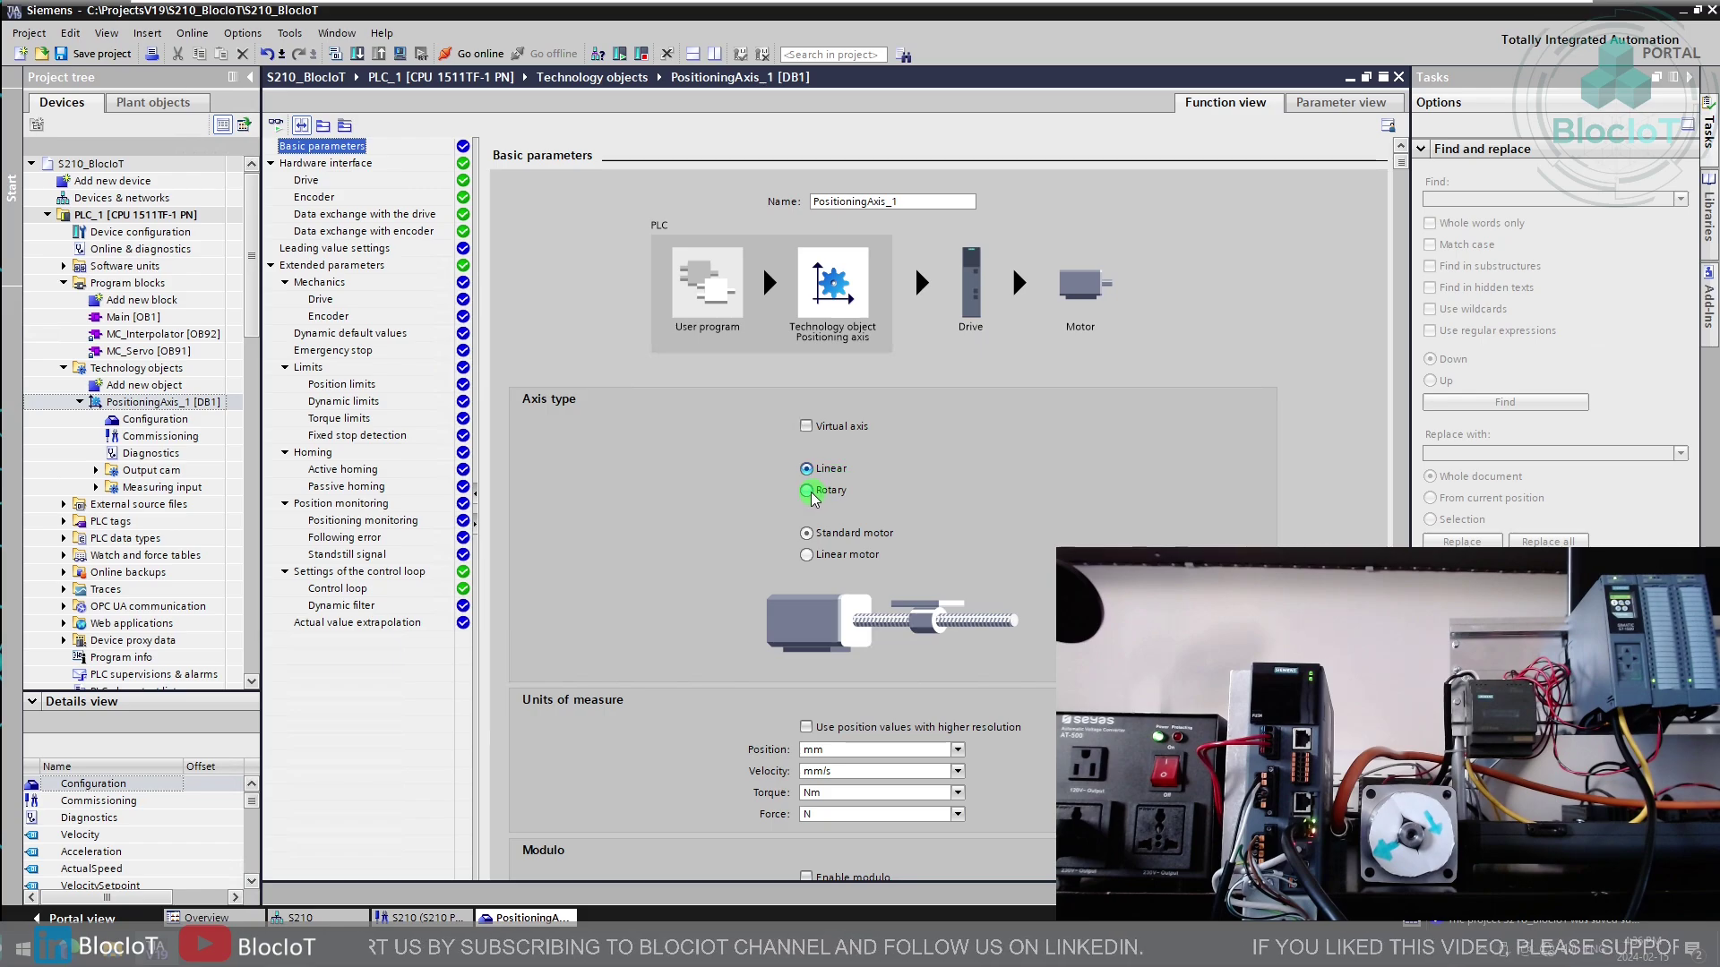
pyautogui.click(807, 491)
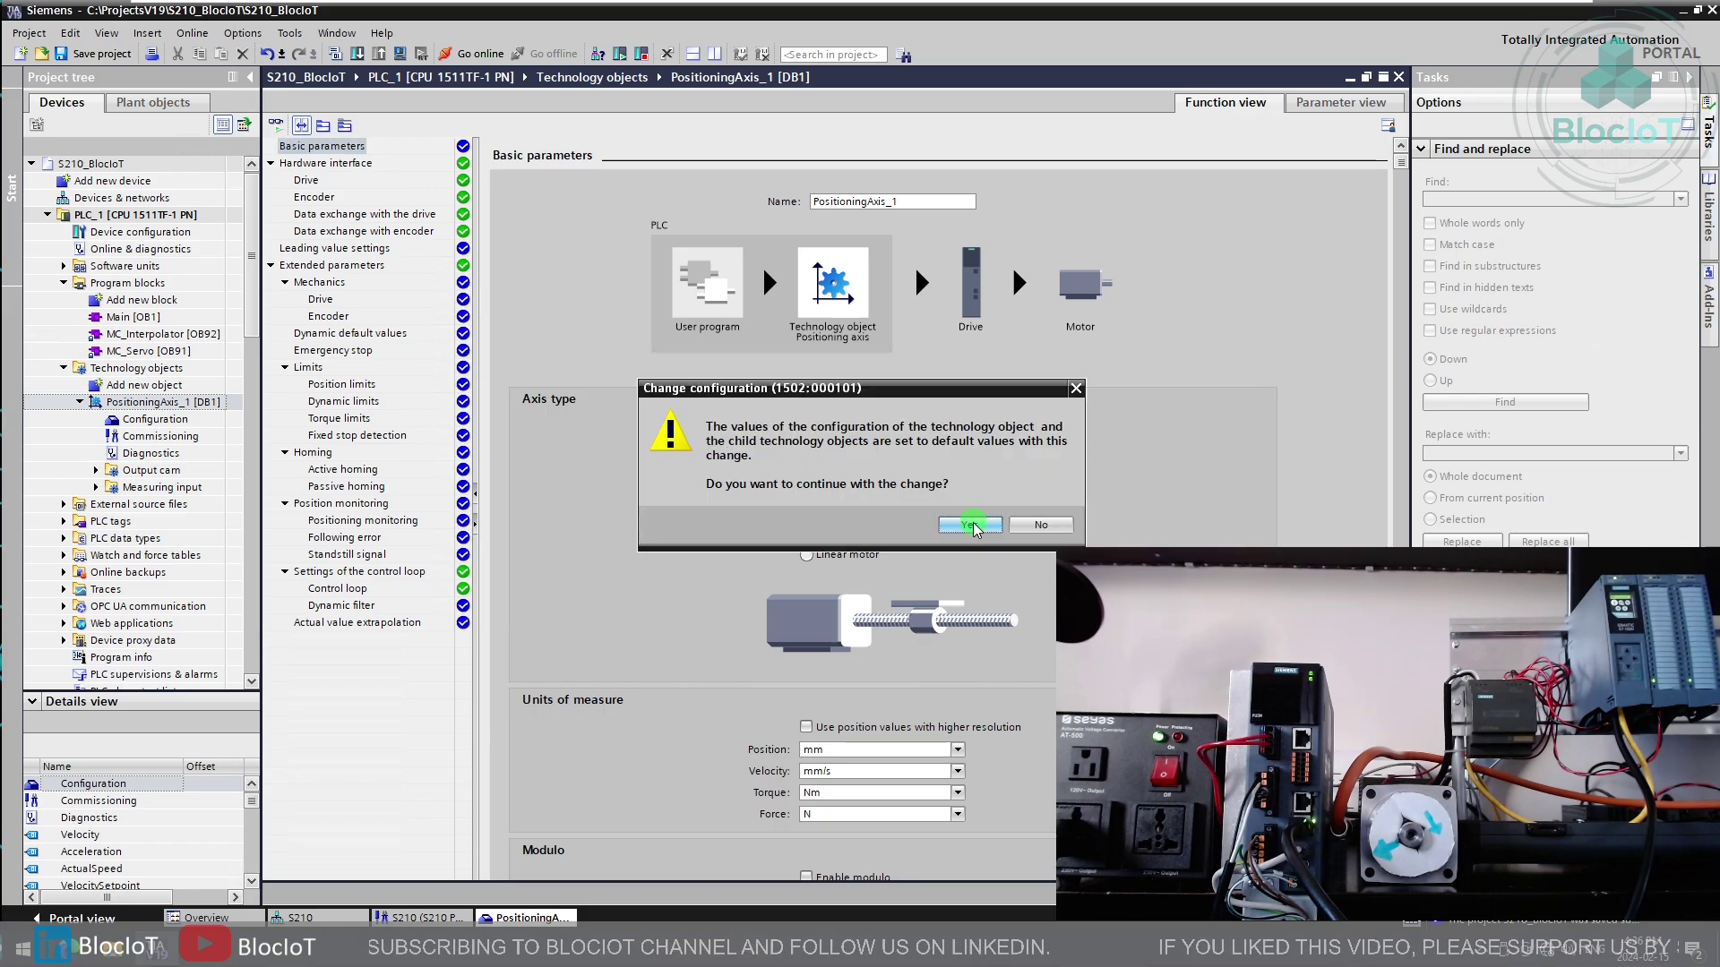
pyautogui.click(971, 526)
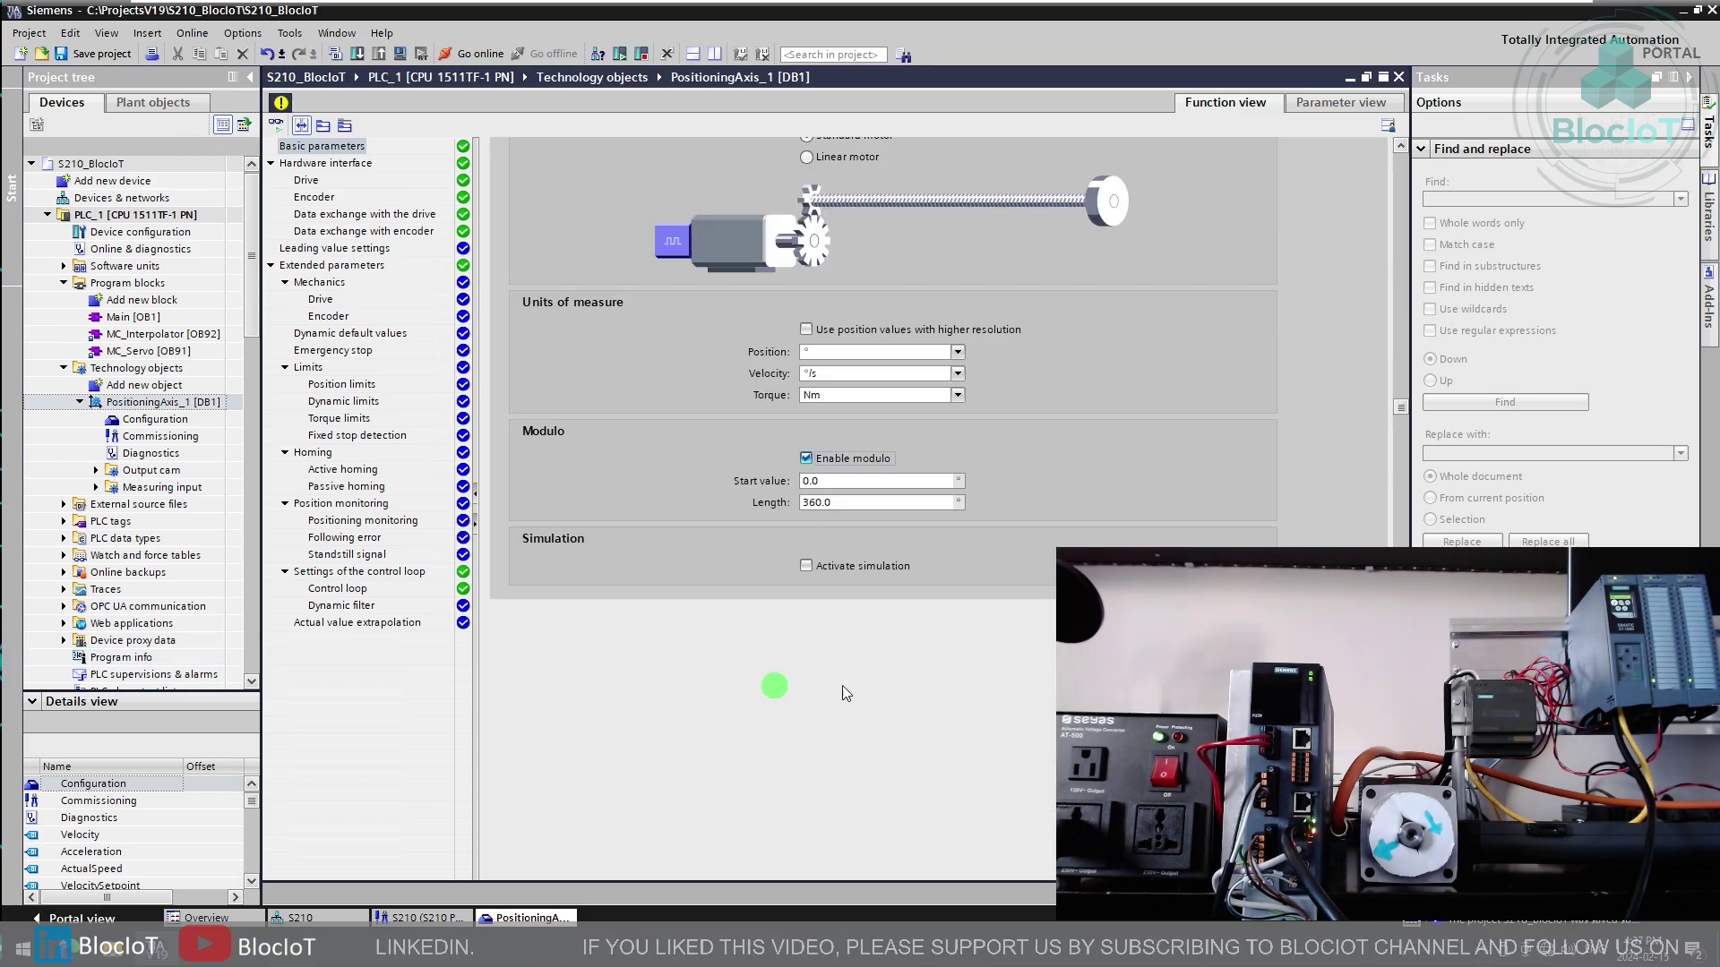
pyautogui.click(110, 55)
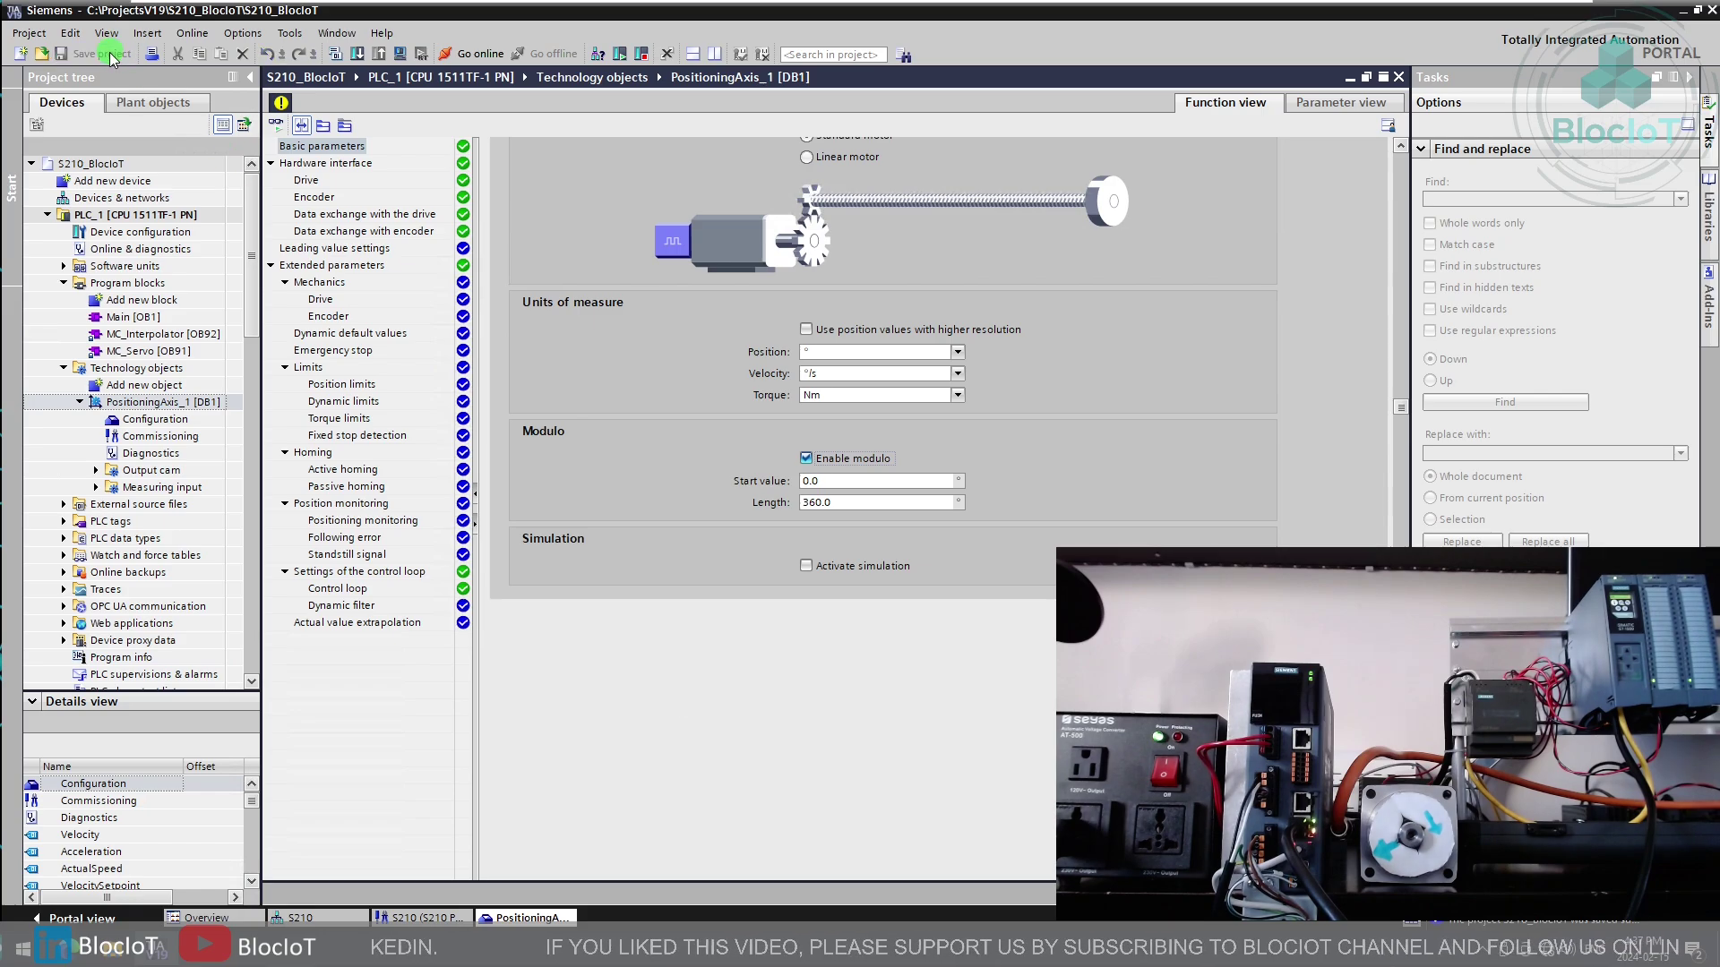
# Step: Compile PLC_1's hardware and software with only changes, followed by a full software rebuild
pyautogui.rightClick(150, 217)
pyautogui.moveTo(273, 437)
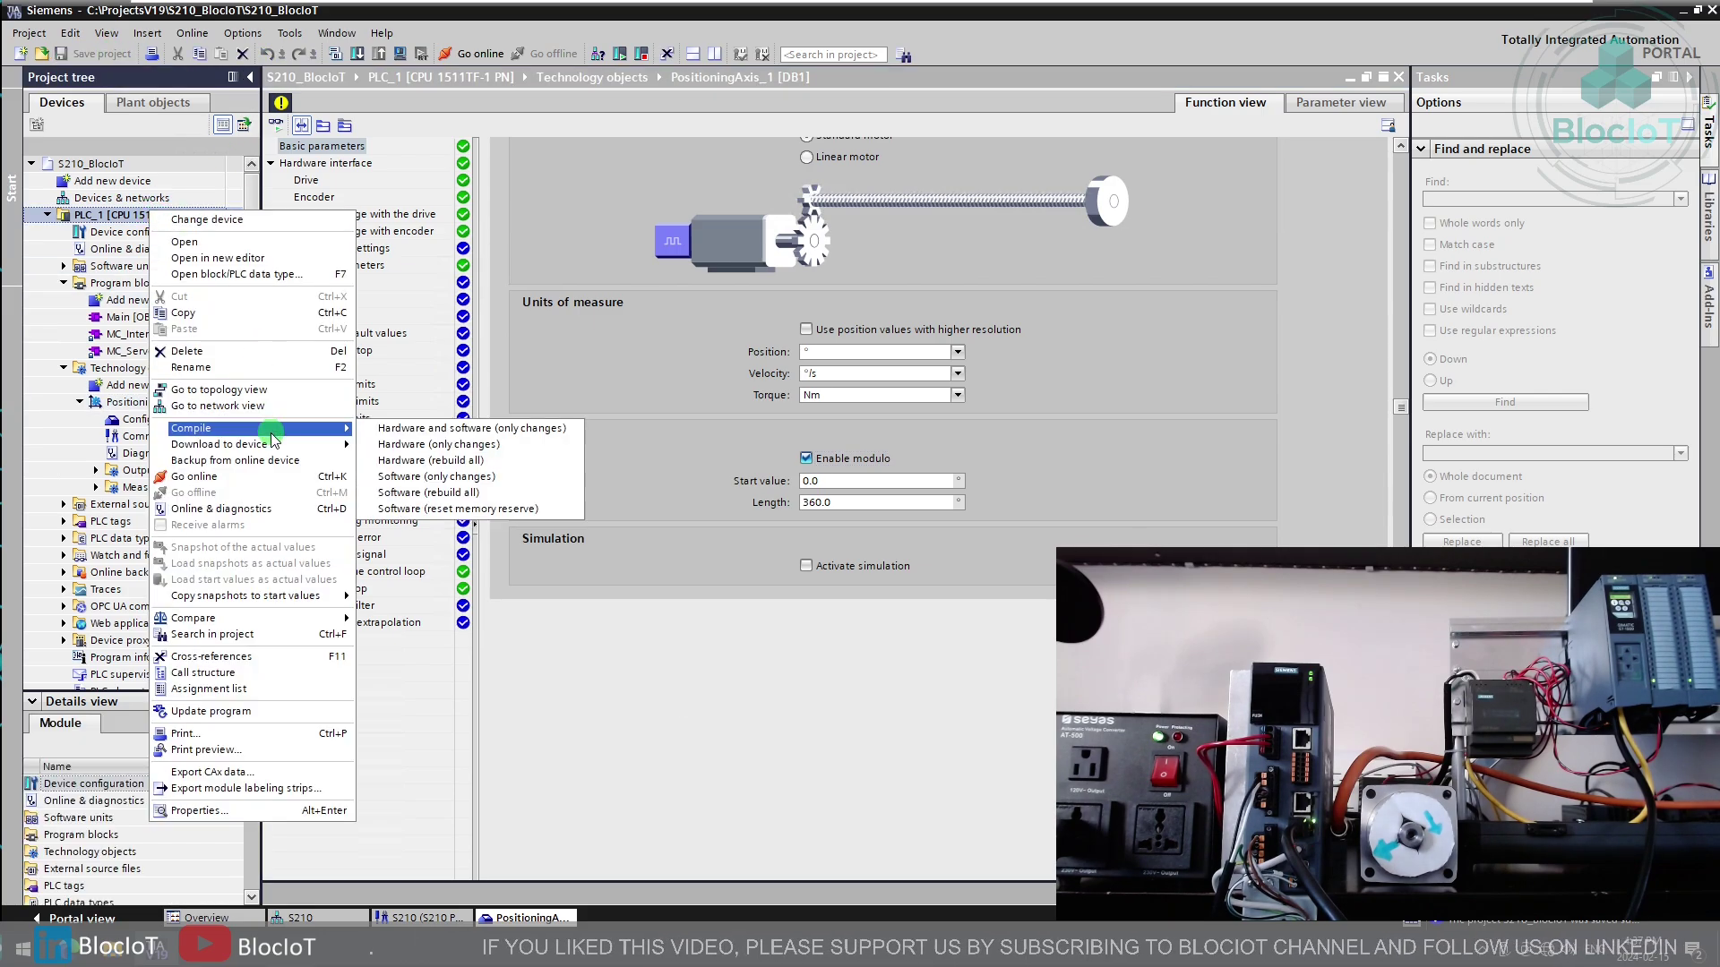
pyautogui.click(453, 429)
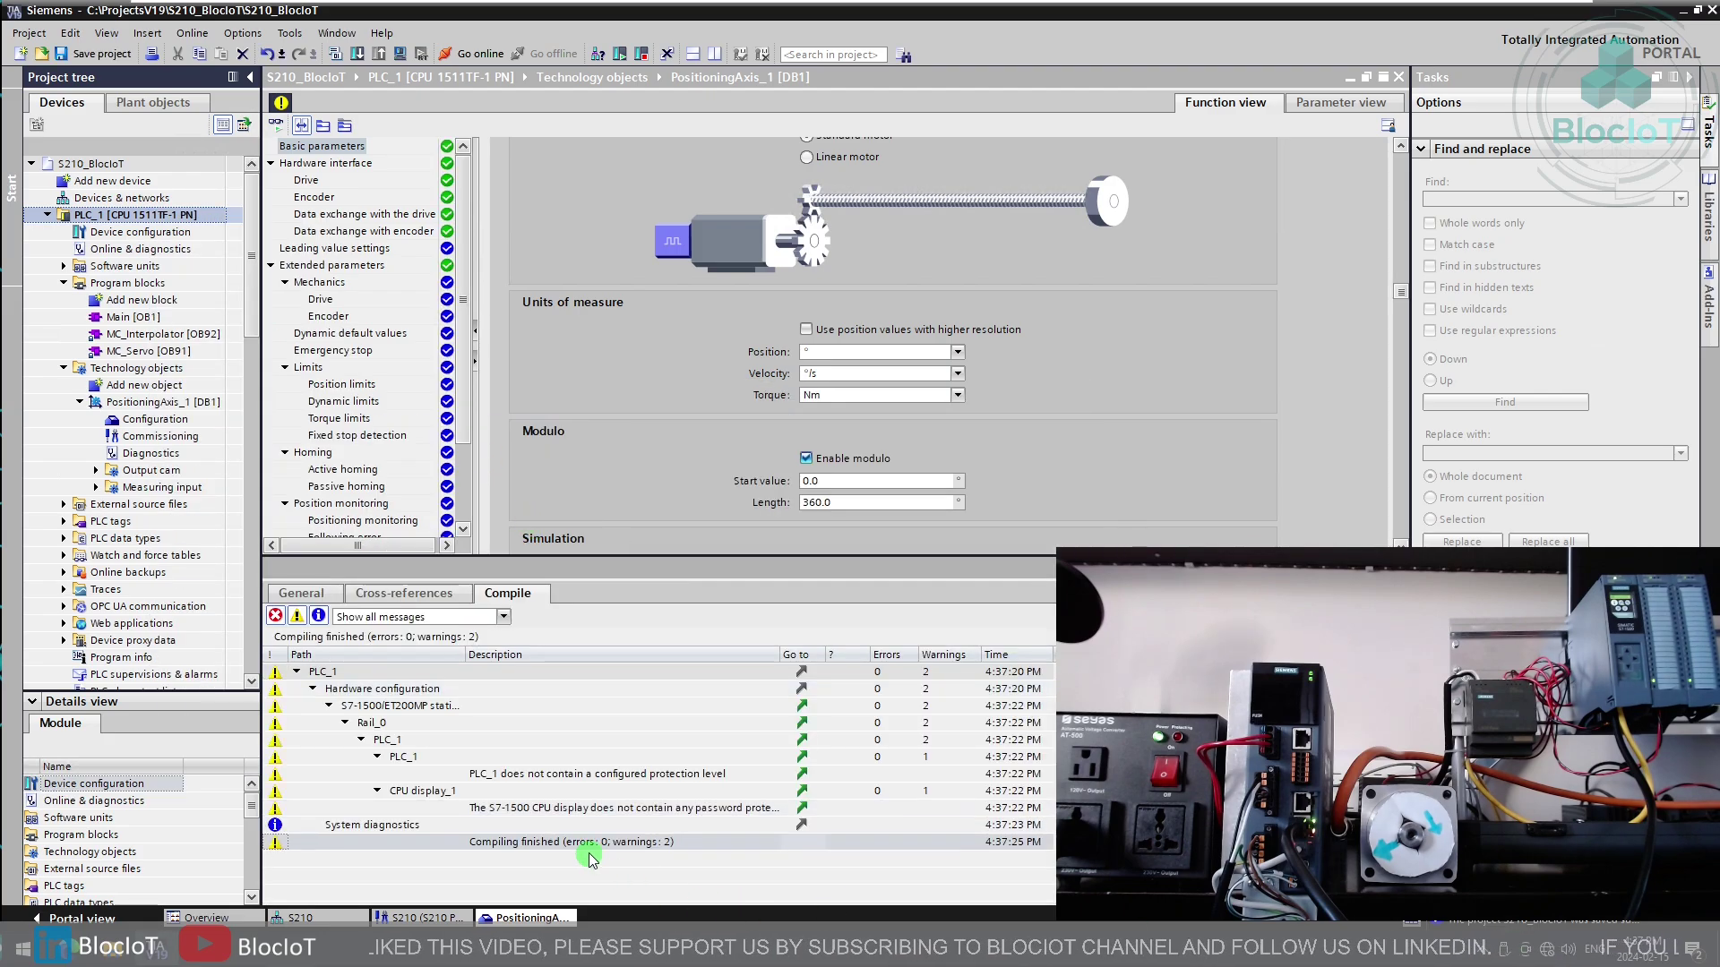
pyautogui.rightClick(184, 217)
pyautogui.moveTo(269, 431)
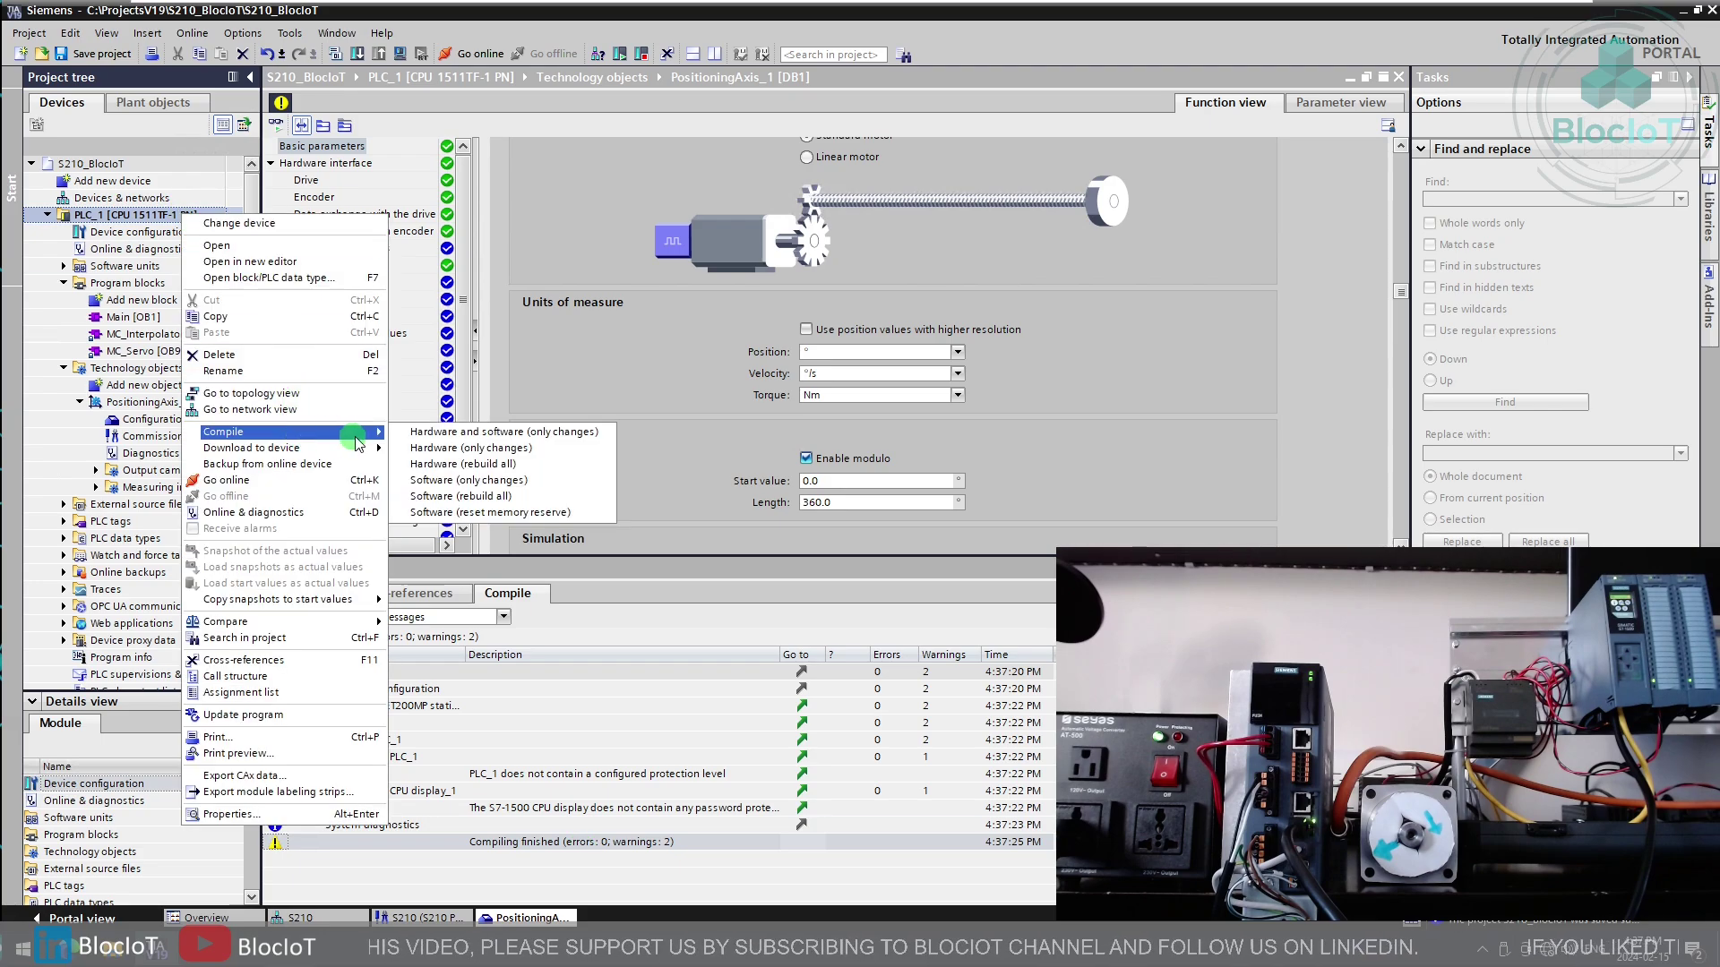
pyautogui.click(524, 491)
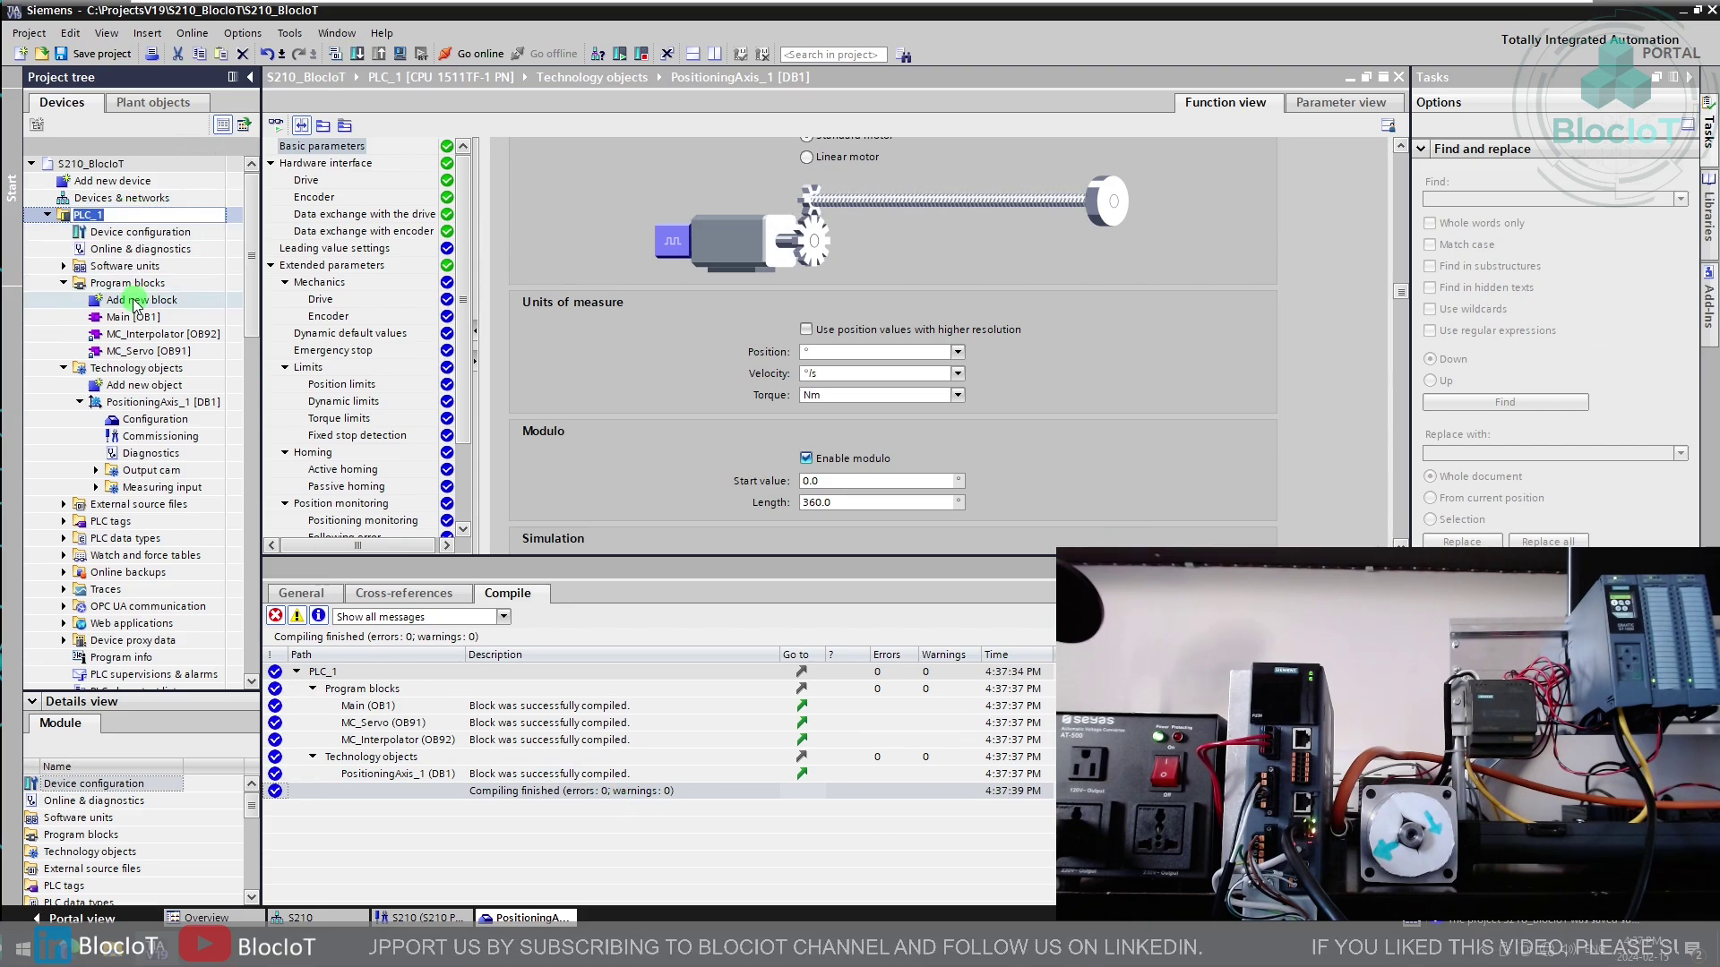
# Step: Download the project to PLC_1 over the connection Direct at slot '1 X1'
pyautogui.click(129, 219)
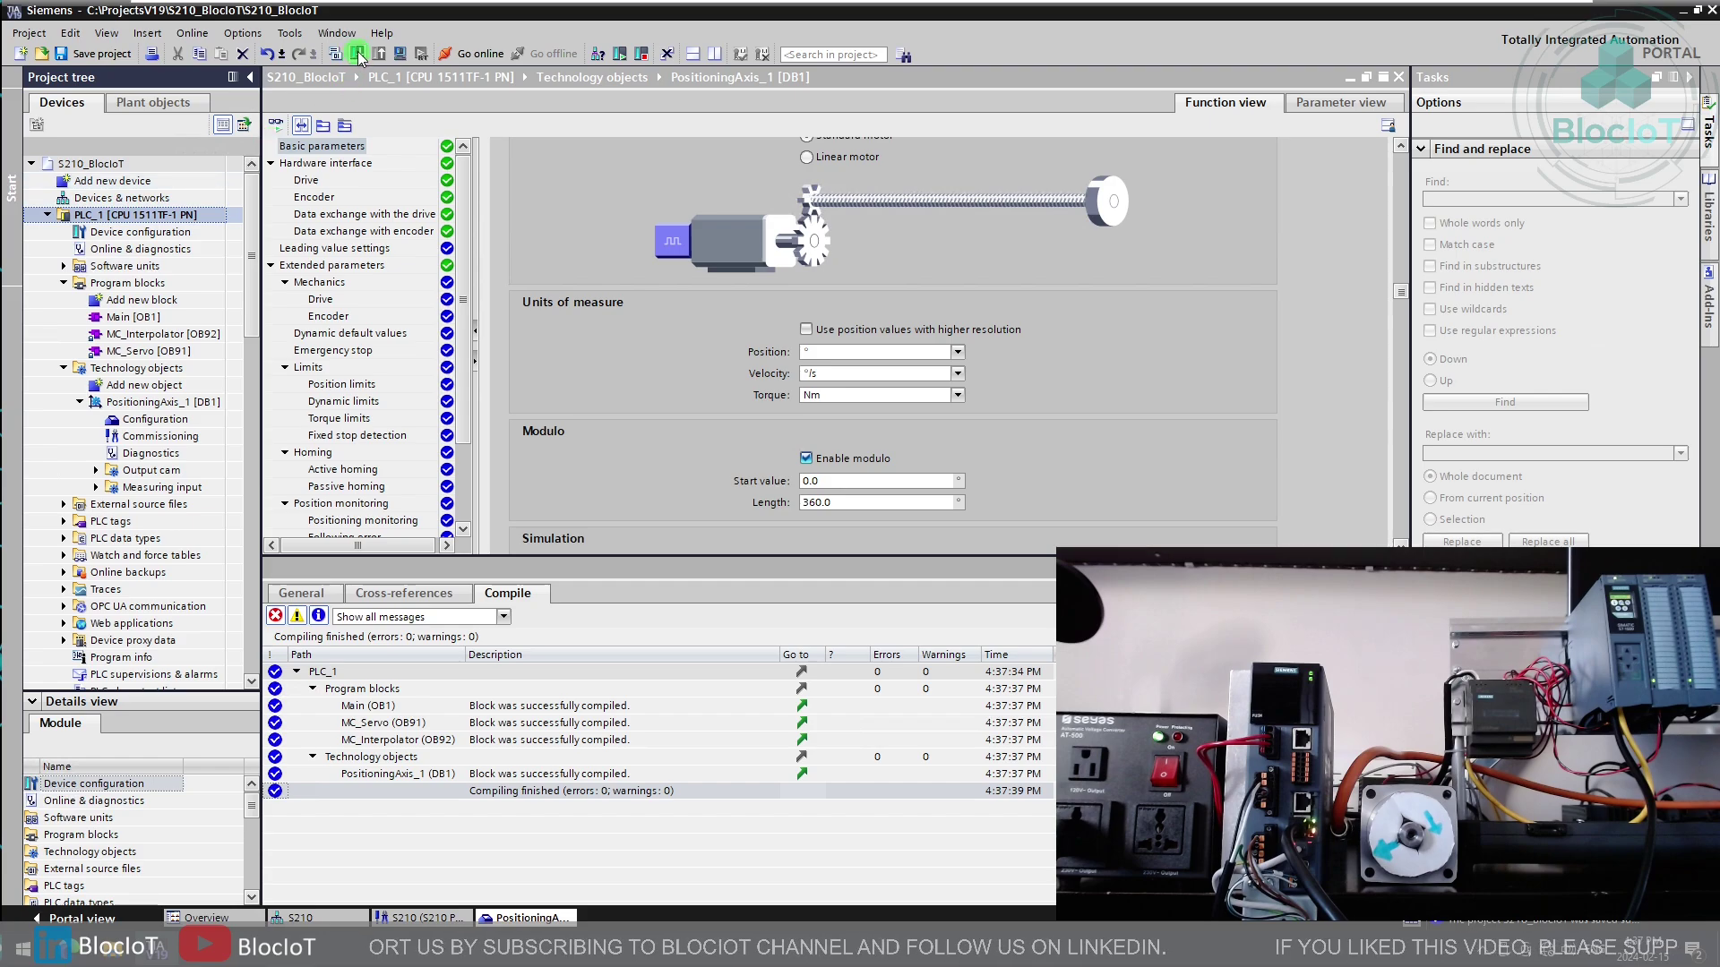
pyautogui.click(1103, 375)
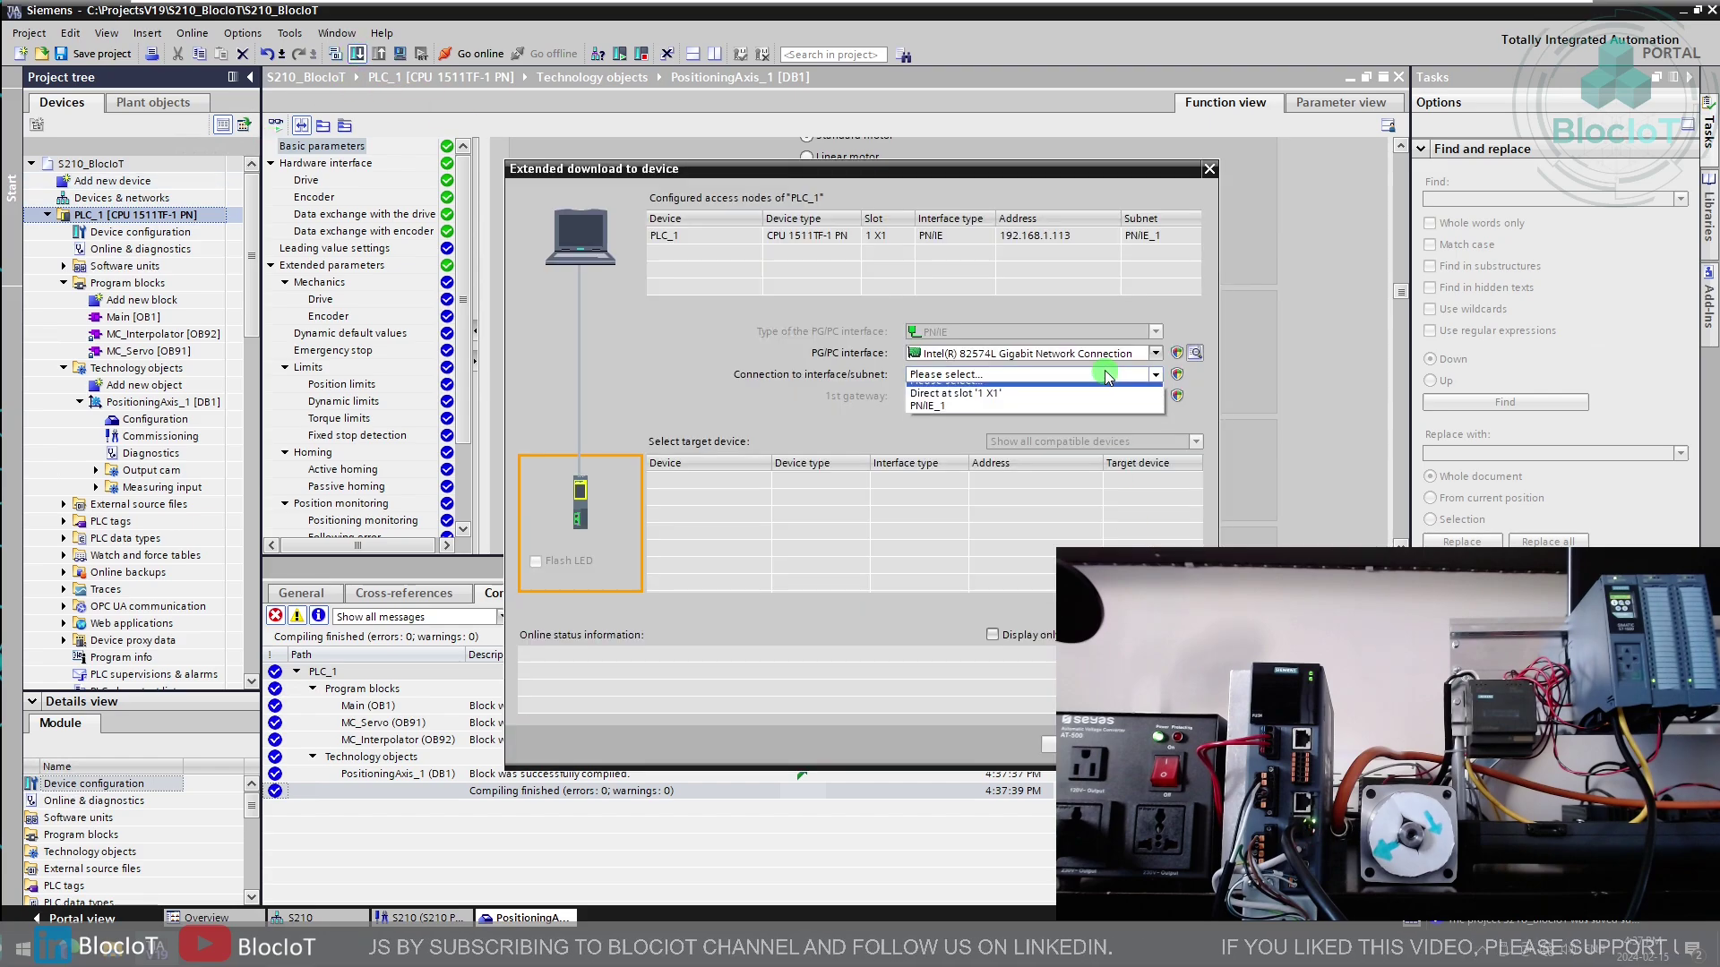
pyautogui.click(1080, 403)
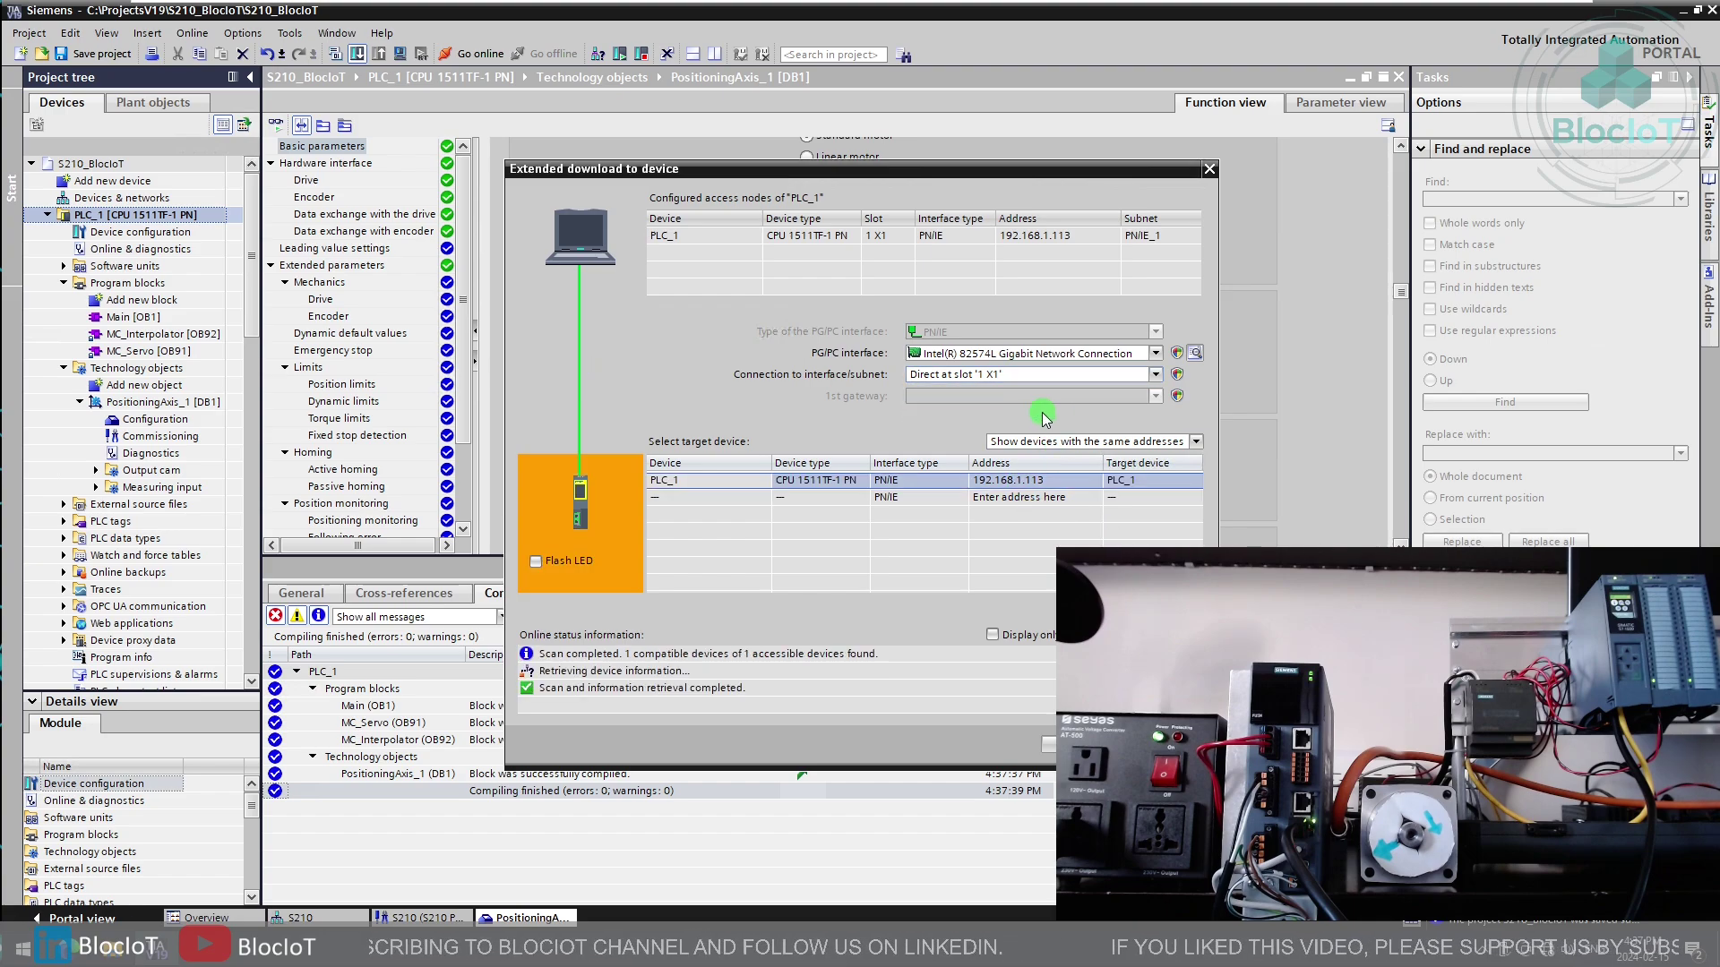
pyautogui.click(1167, 744)
# Step: Download the configuration to the S210 drive, saving the parameterization retentively
pyautogui.scroll(-4, 254, 302)
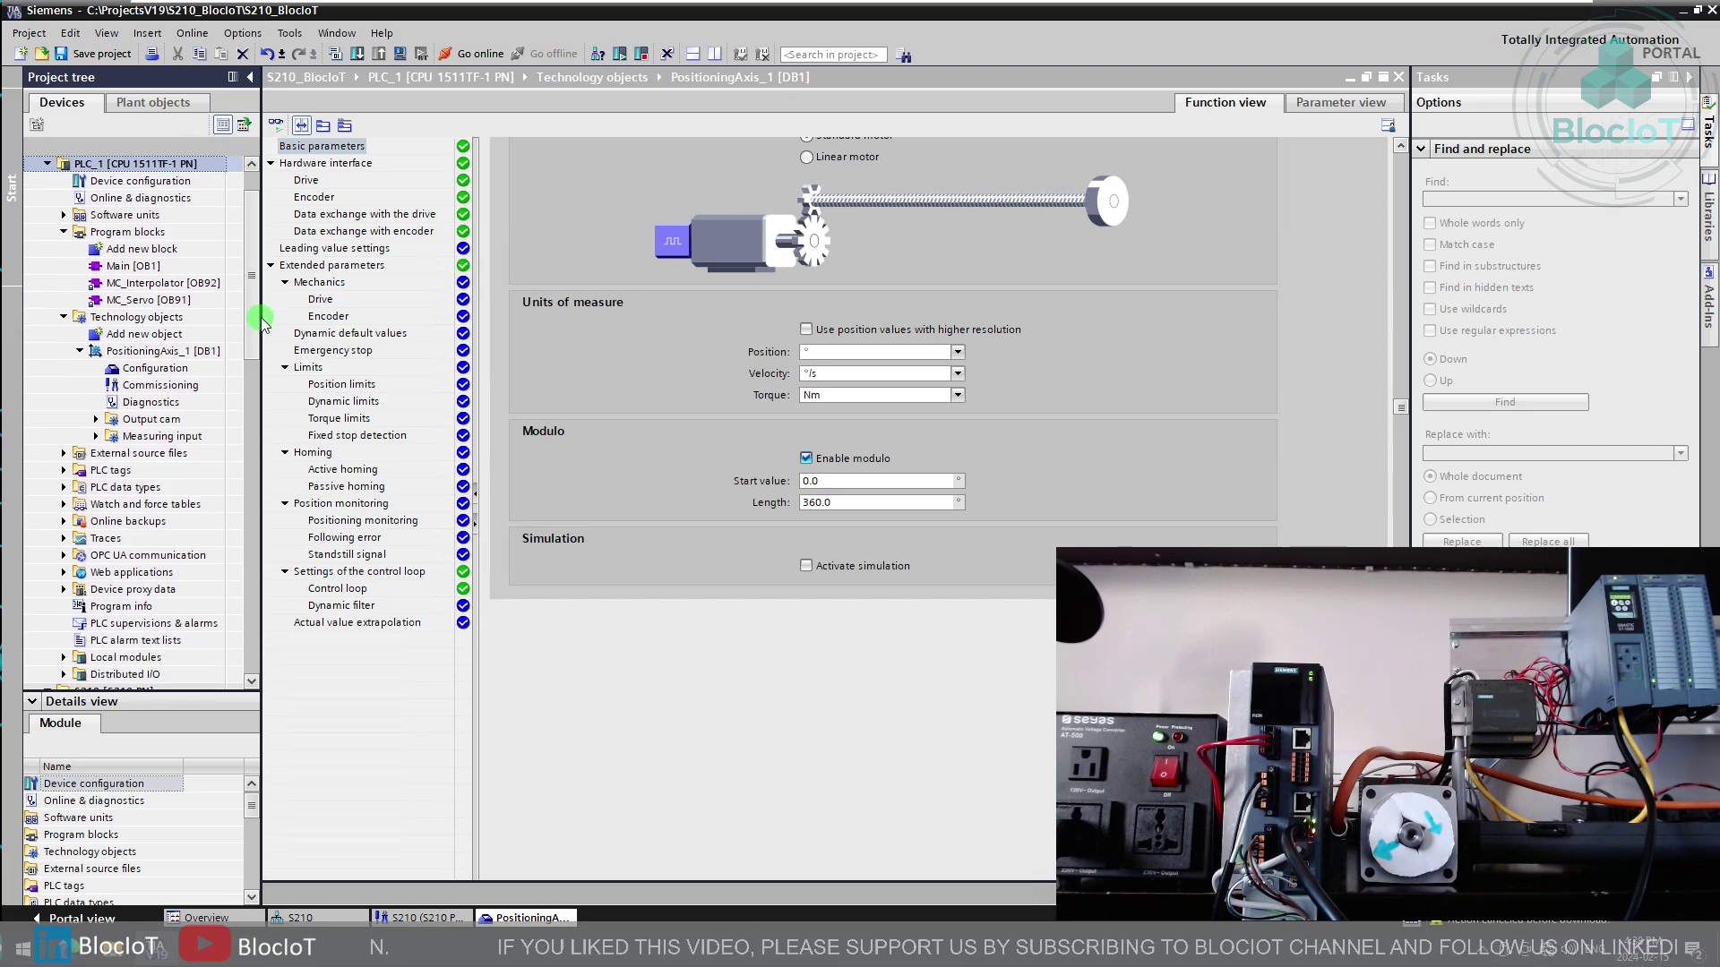
pyautogui.rightClick(140, 537)
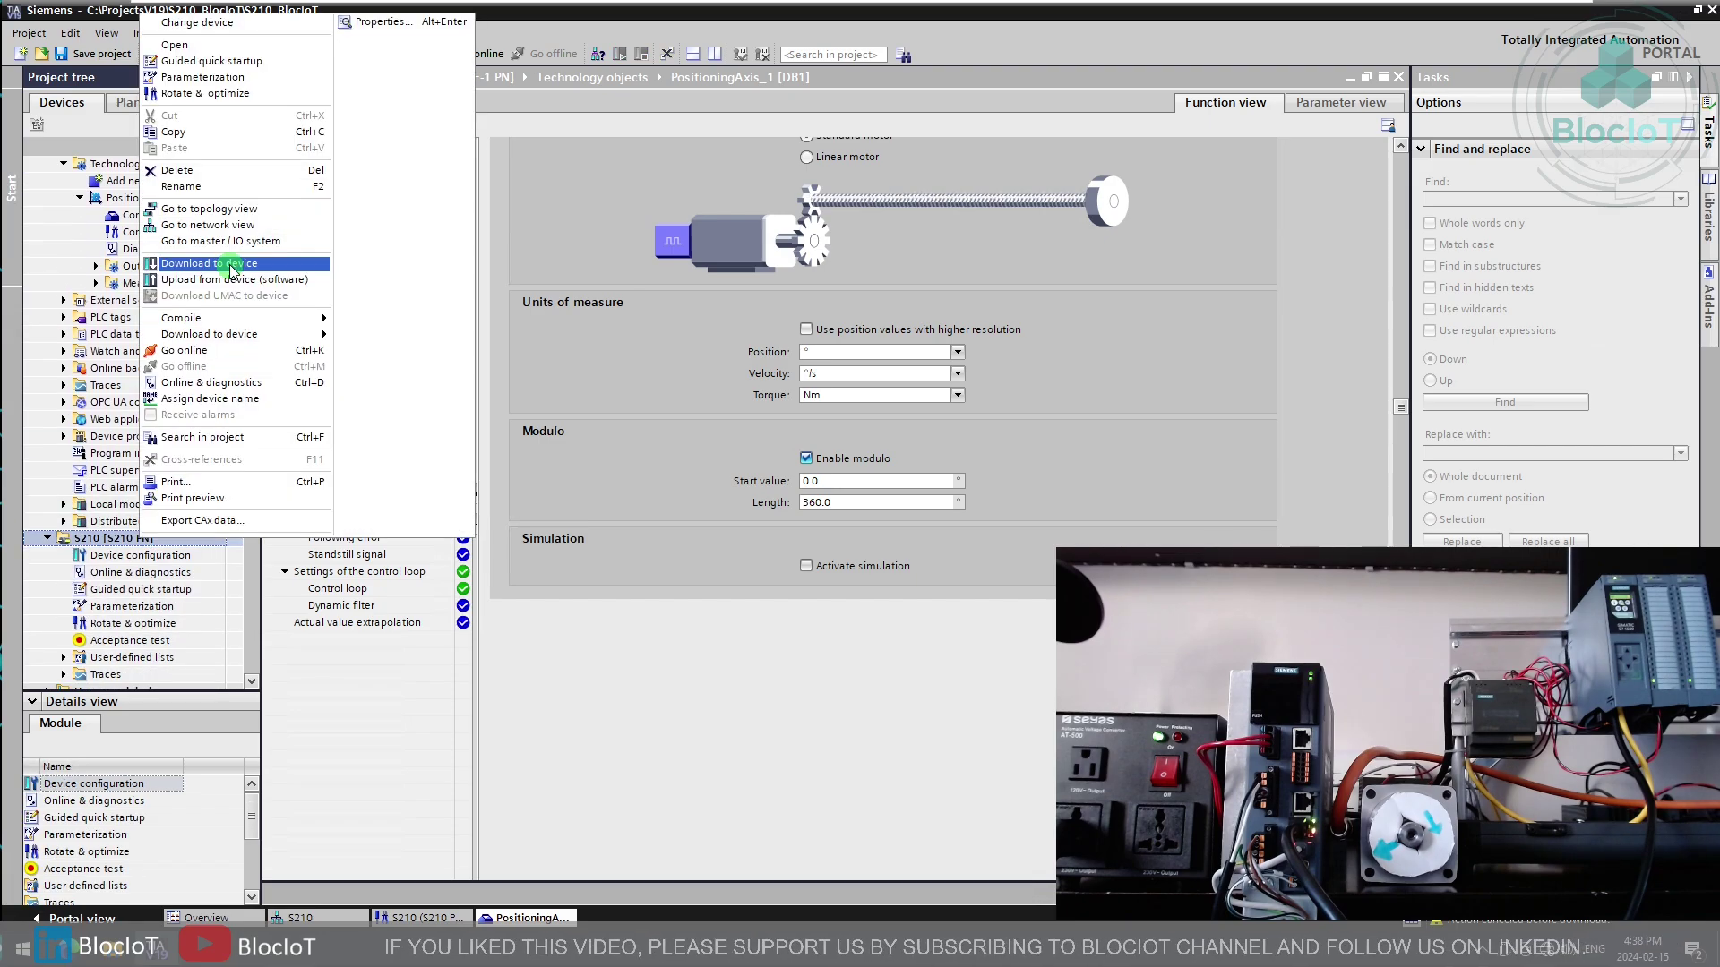
pyautogui.click(230, 269)
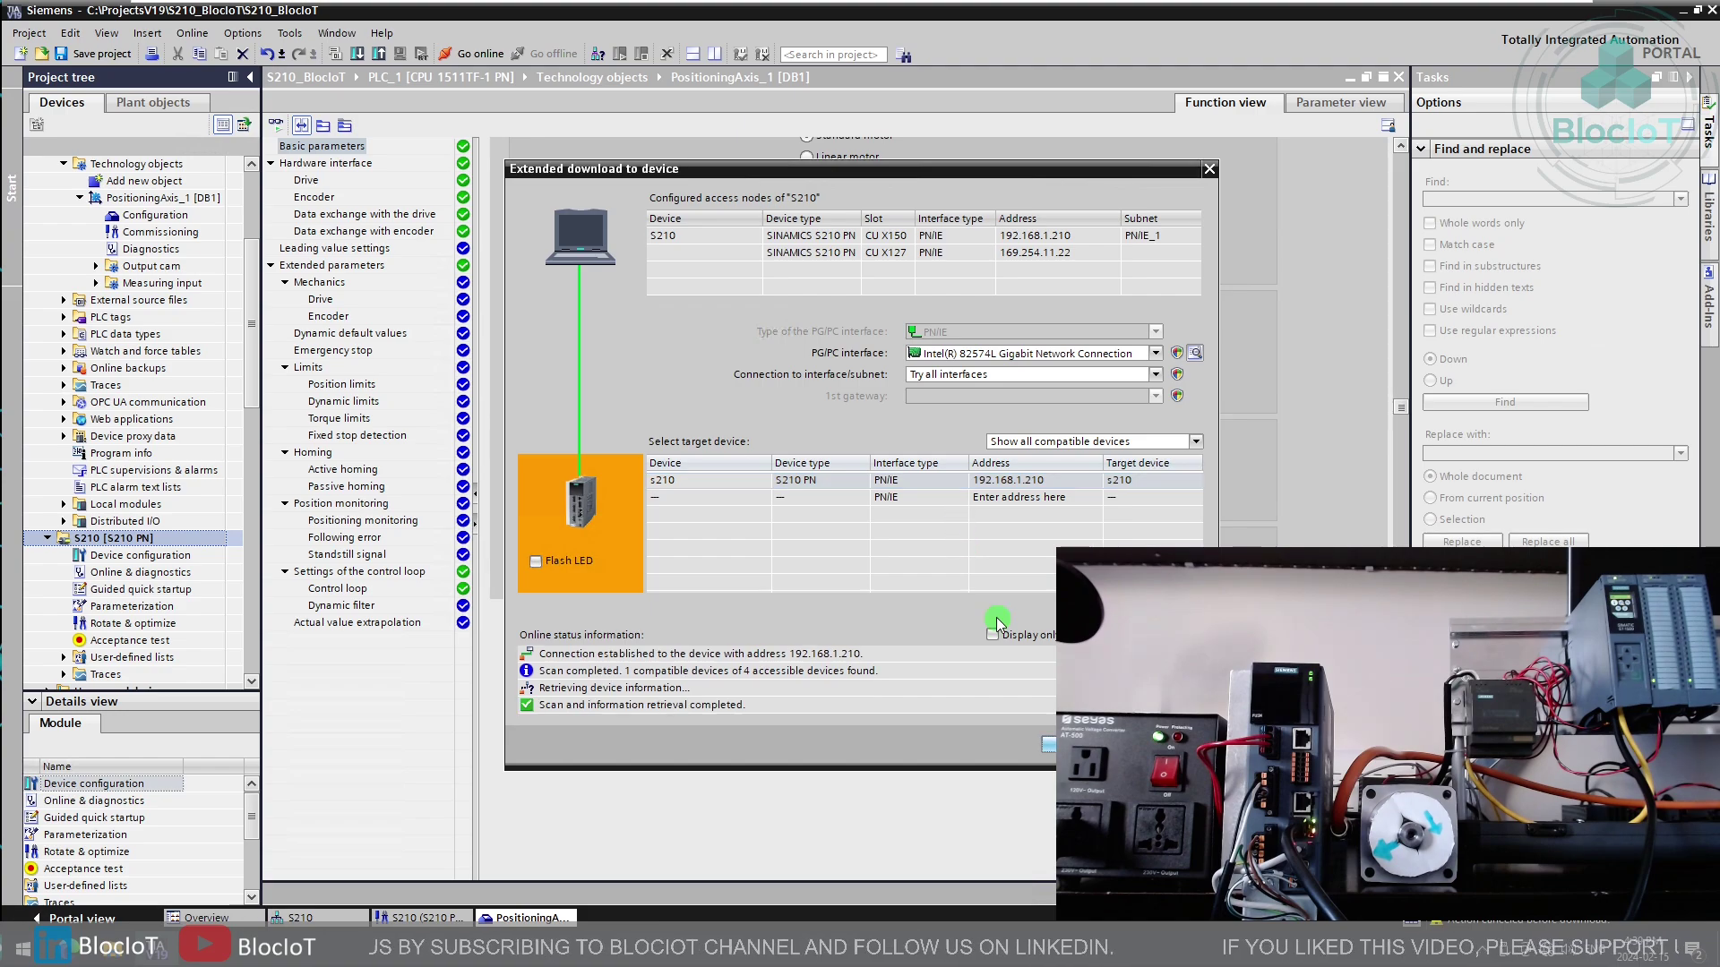
pyautogui.click(1080, 744)
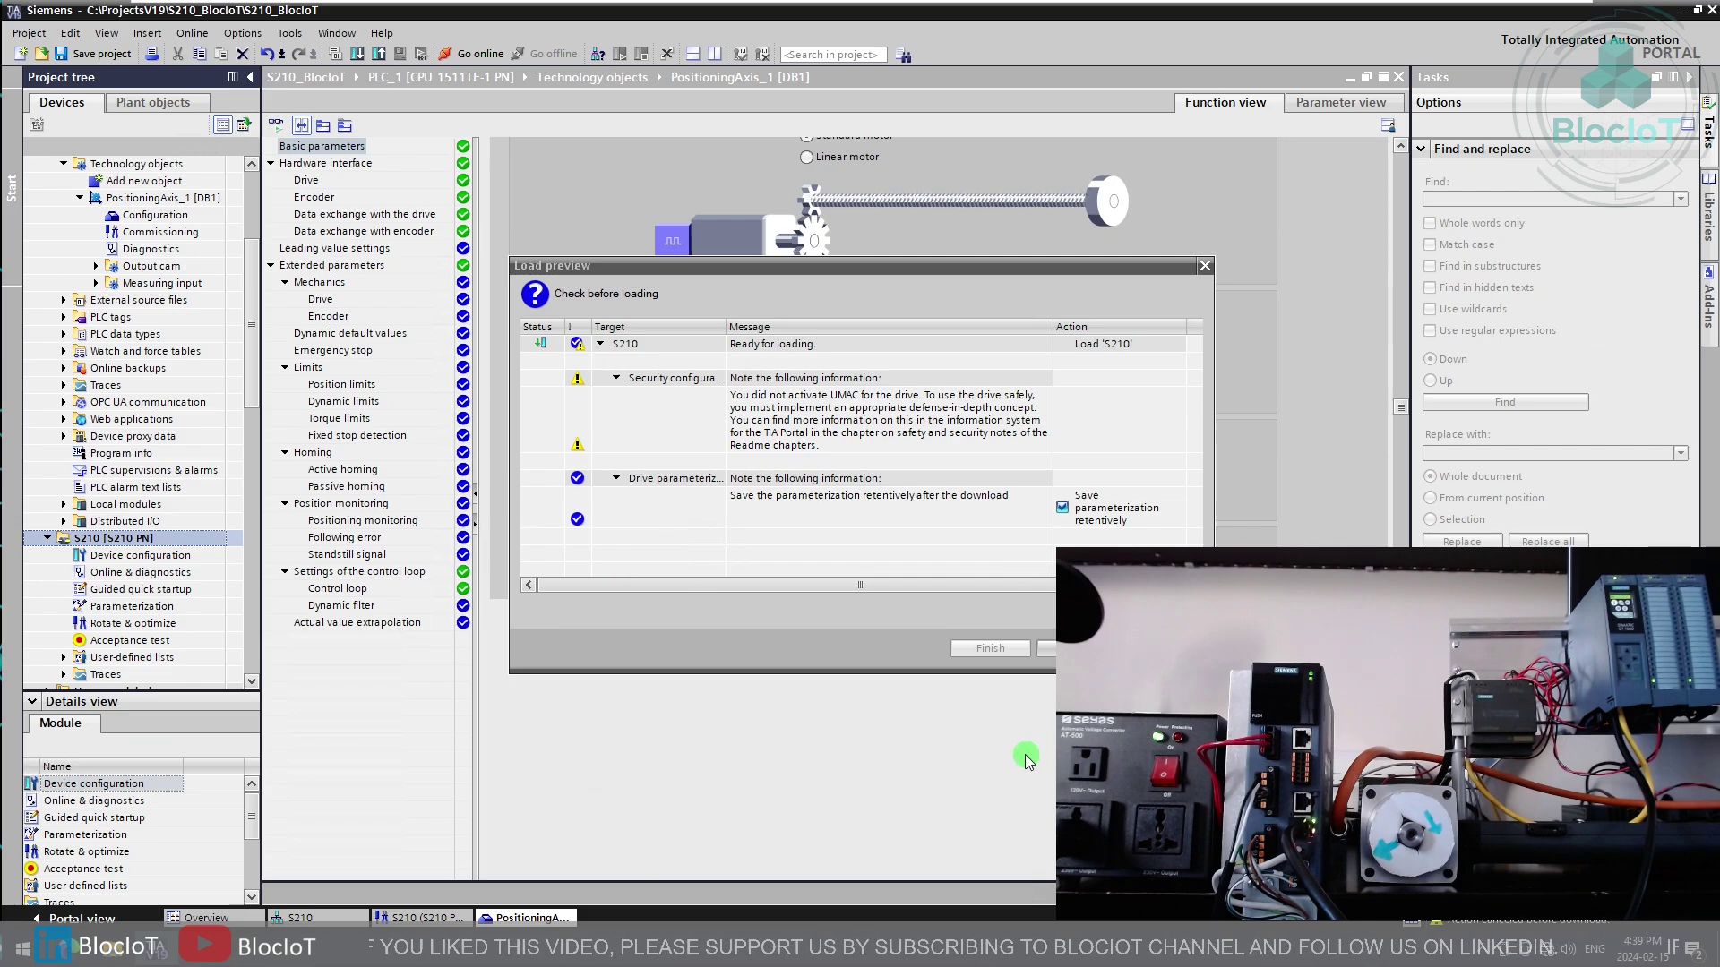
pyautogui.click(1071, 648)
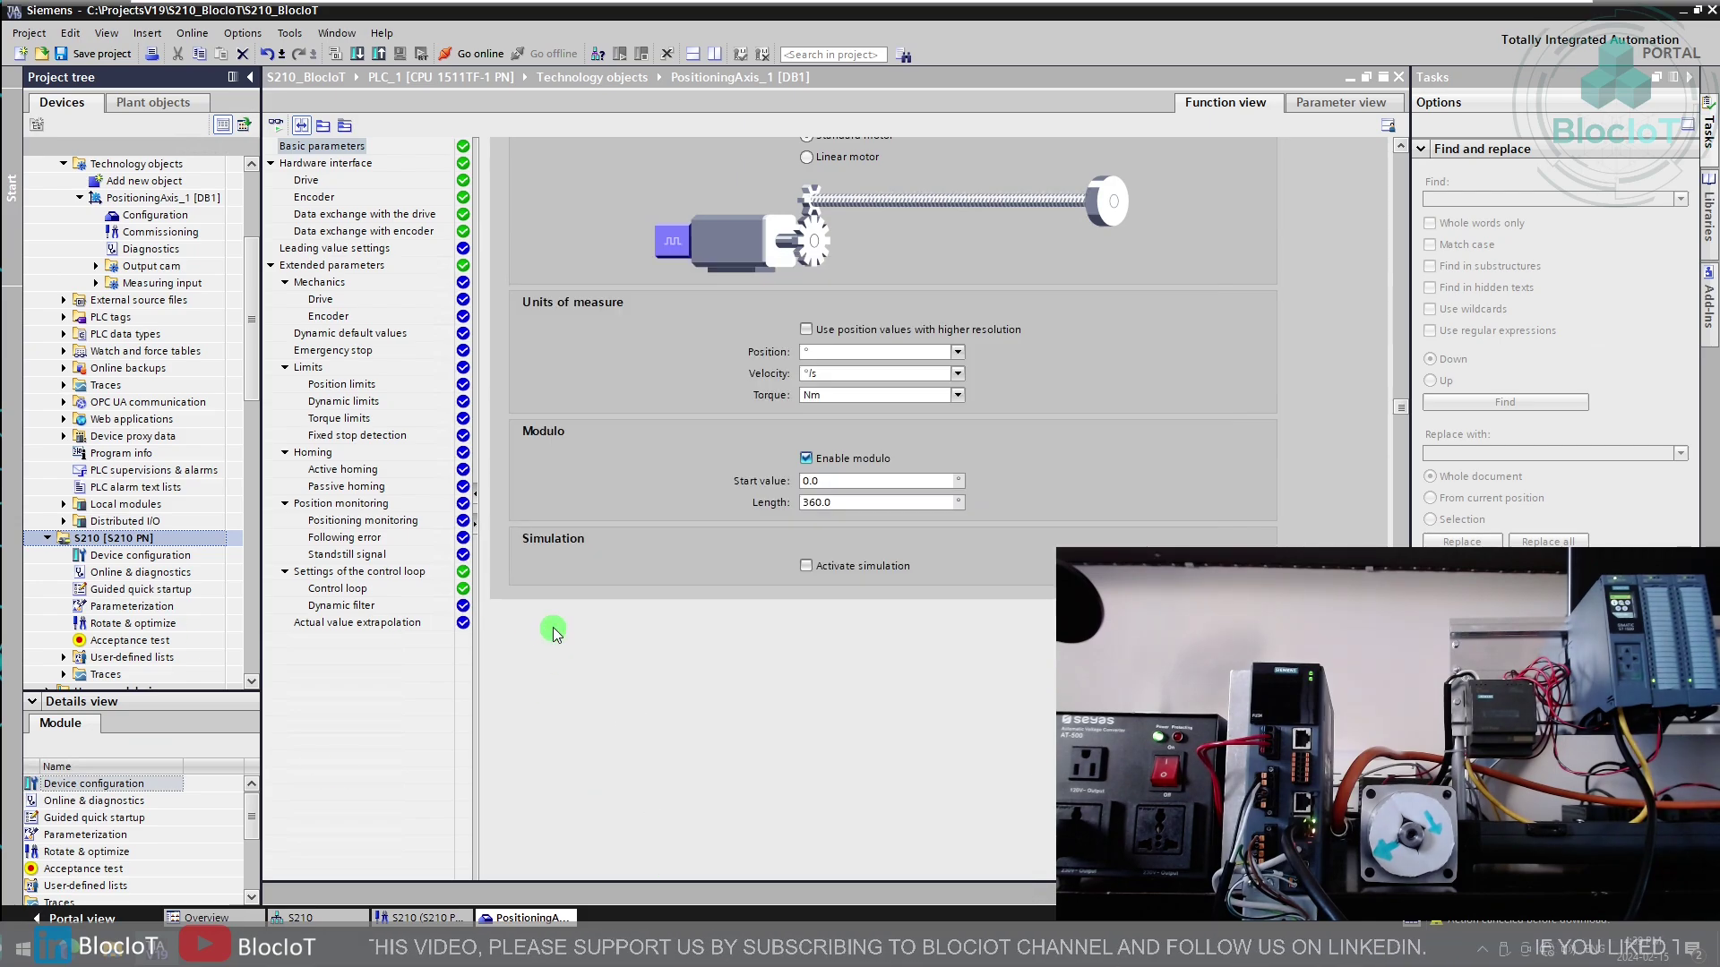
# Step: Open the Main [OB1] block and list the Motion Control technology instructions
pyautogui.click(50, 539)
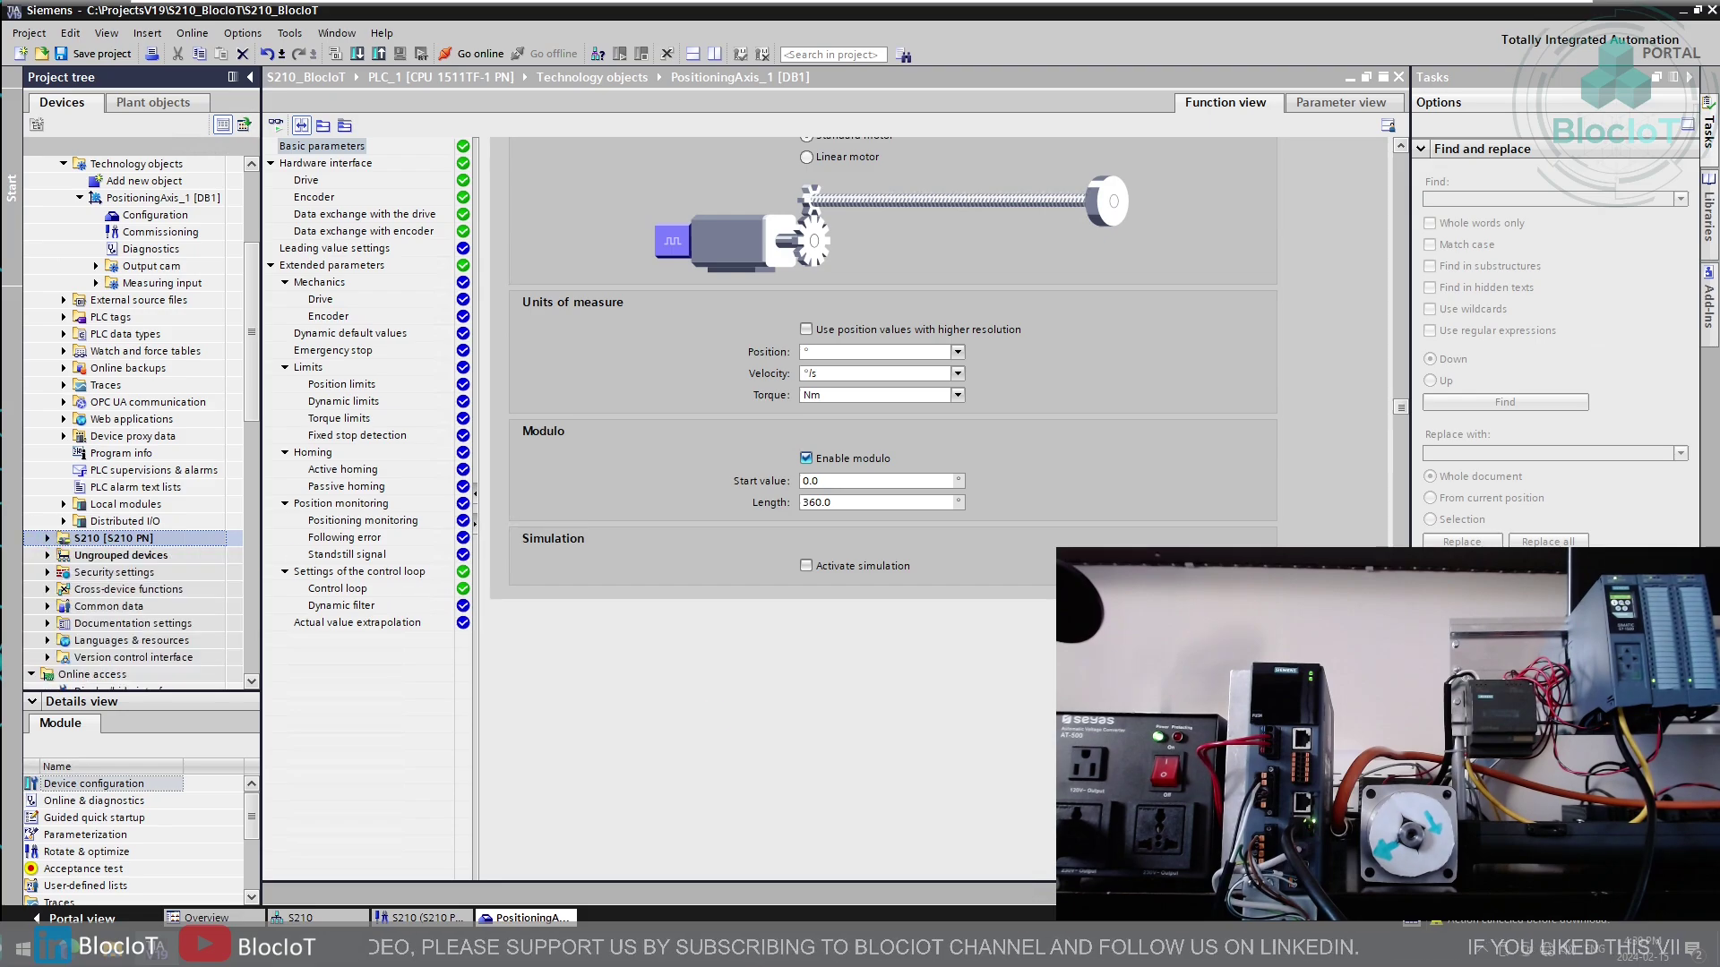
pyautogui.scroll(2, 94, 543)
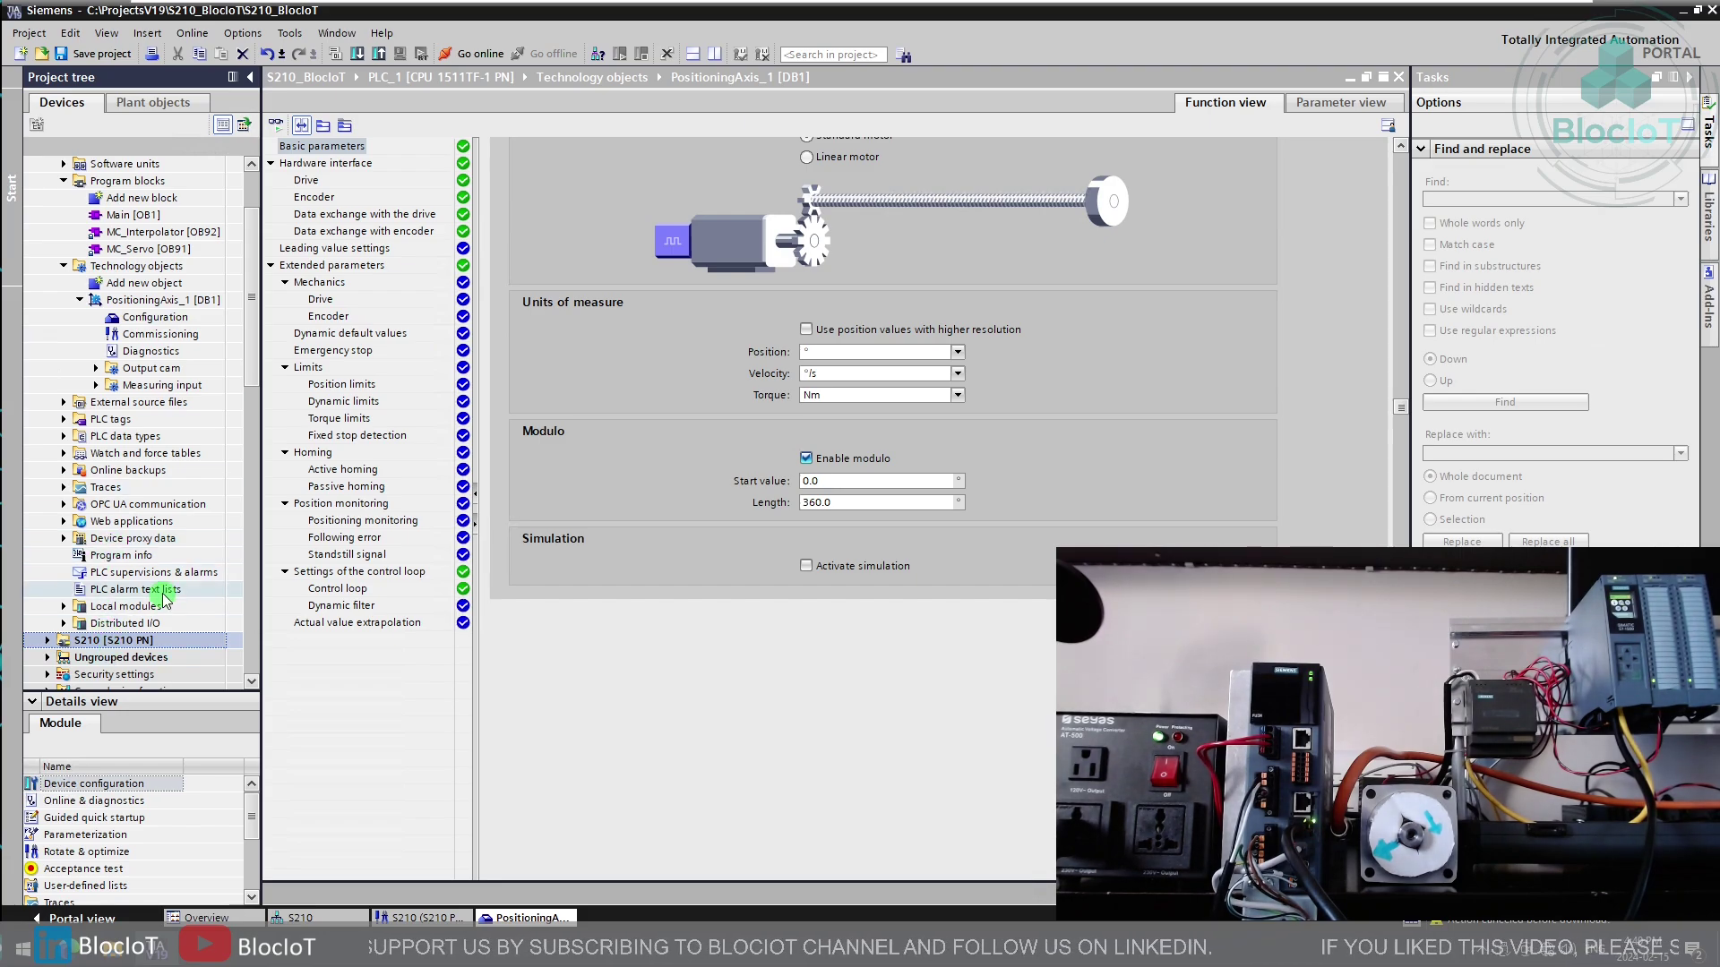
pyautogui.scroll(2, 156, 583)
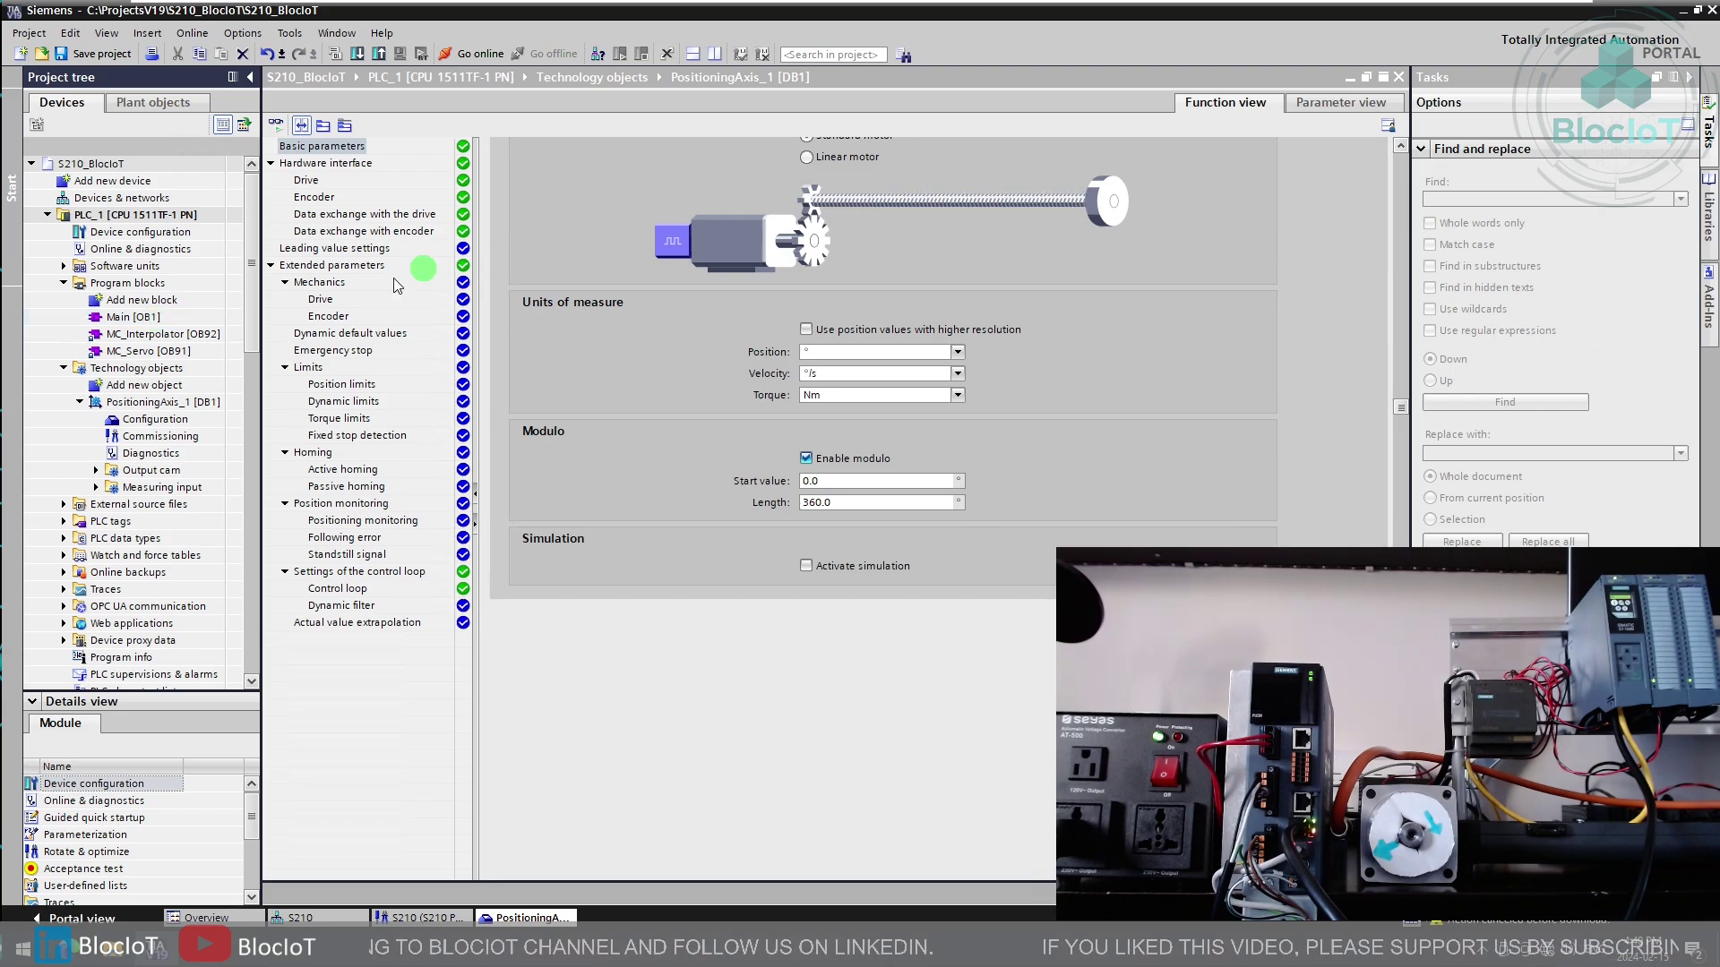
pyautogui.click(140, 319)
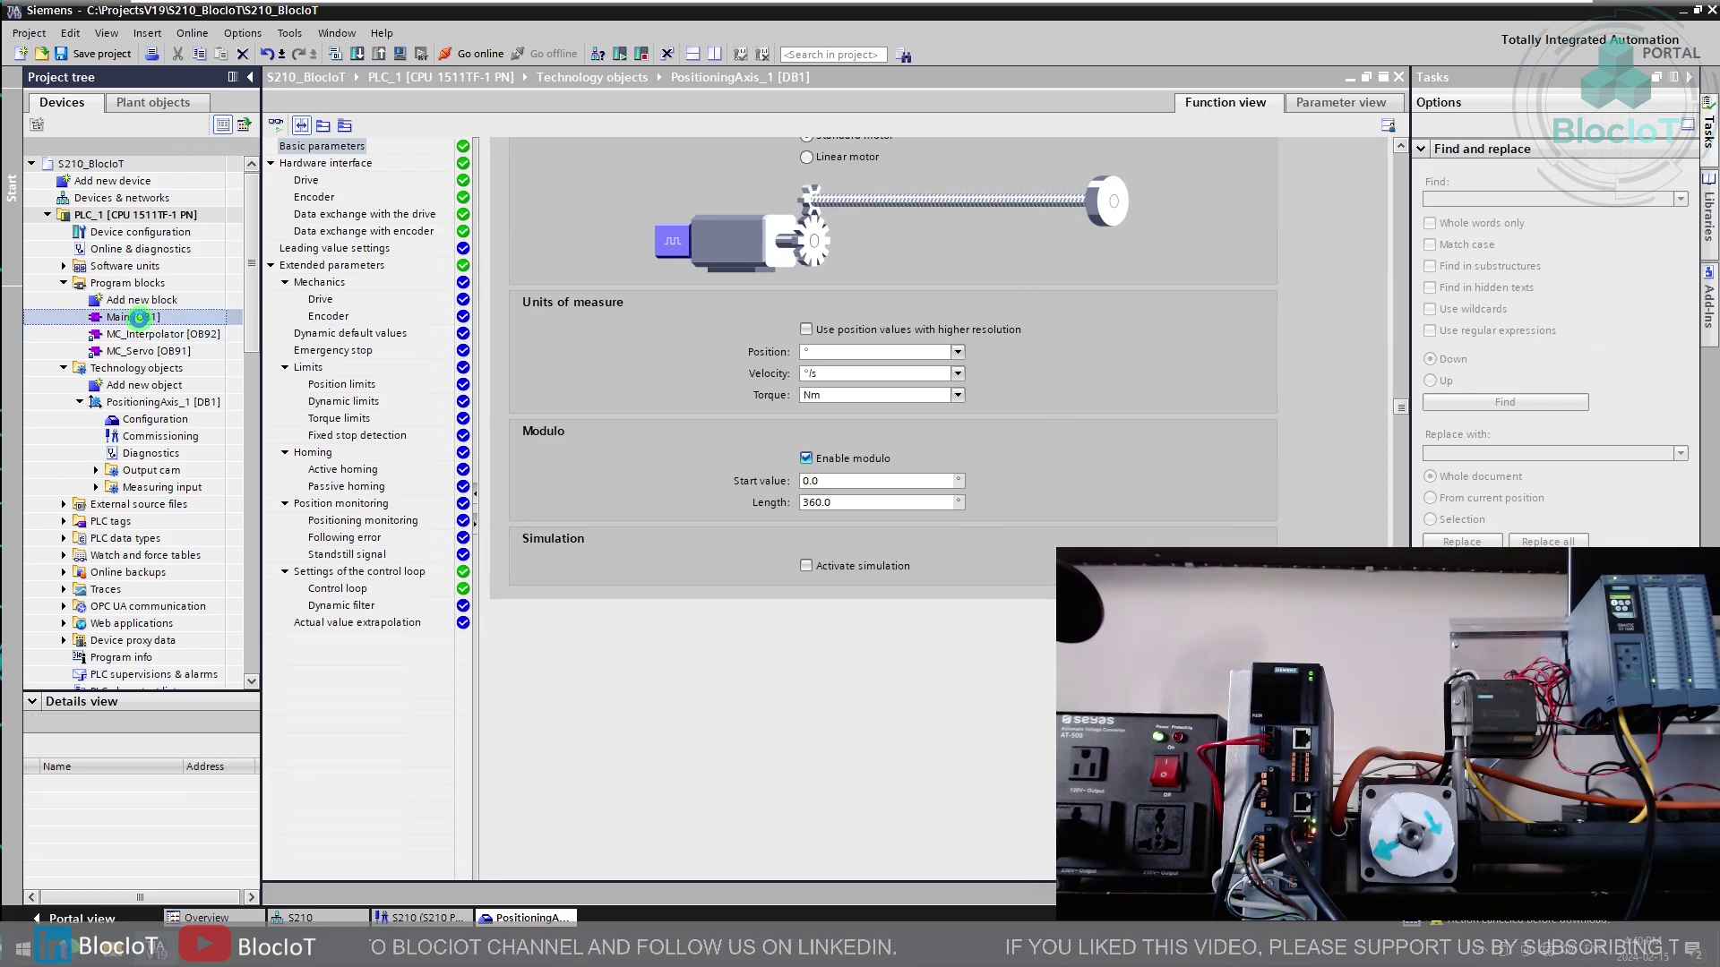
pyautogui.doubleClick(140, 317)
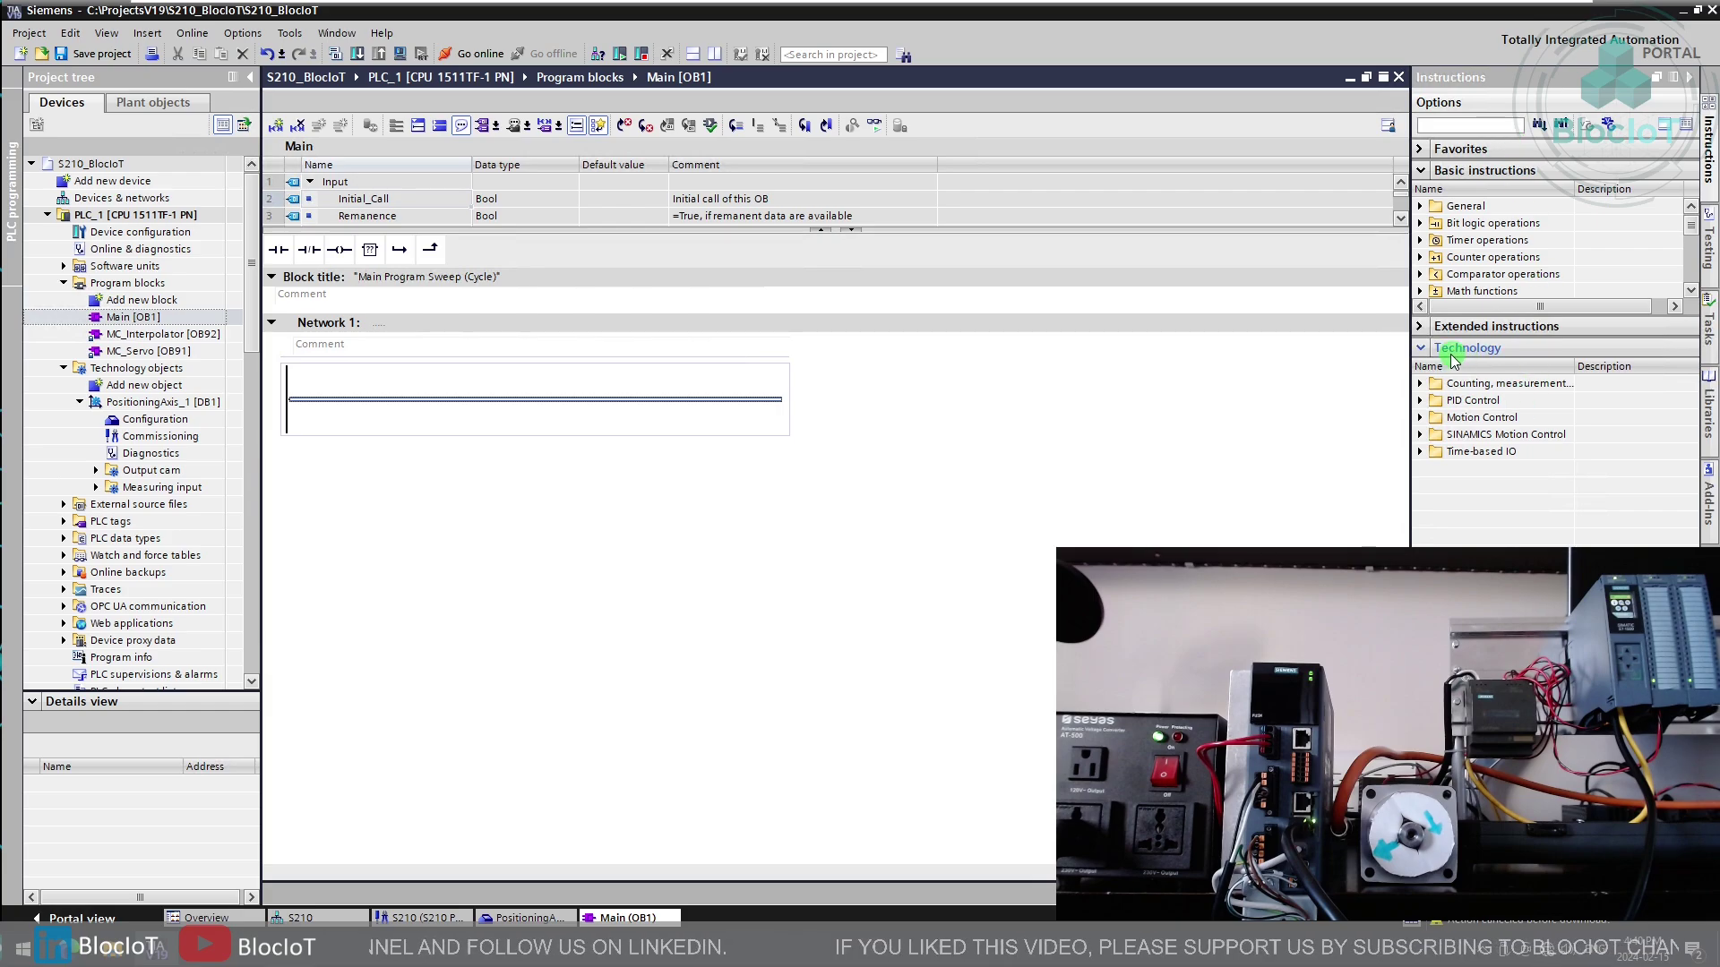
pyautogui.click(1419, 418)
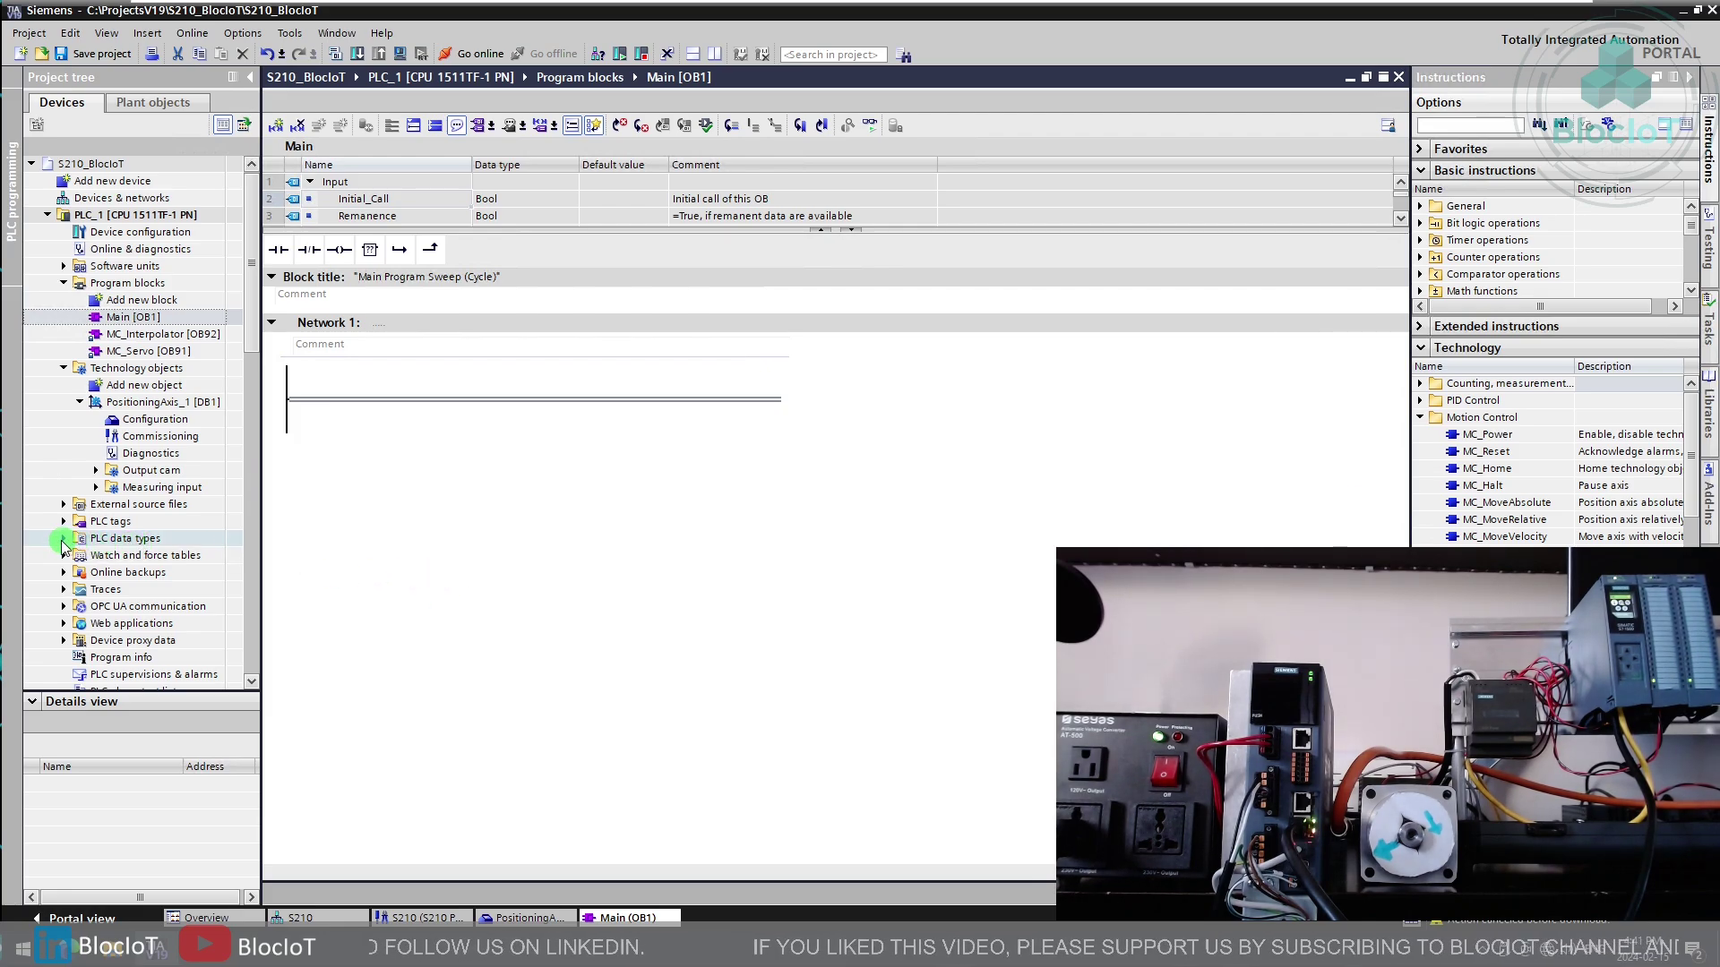
# Step: Add a new PLC data type to PLC_1 and rename it S210_AxisControl
pyautogui.click(153, 539)
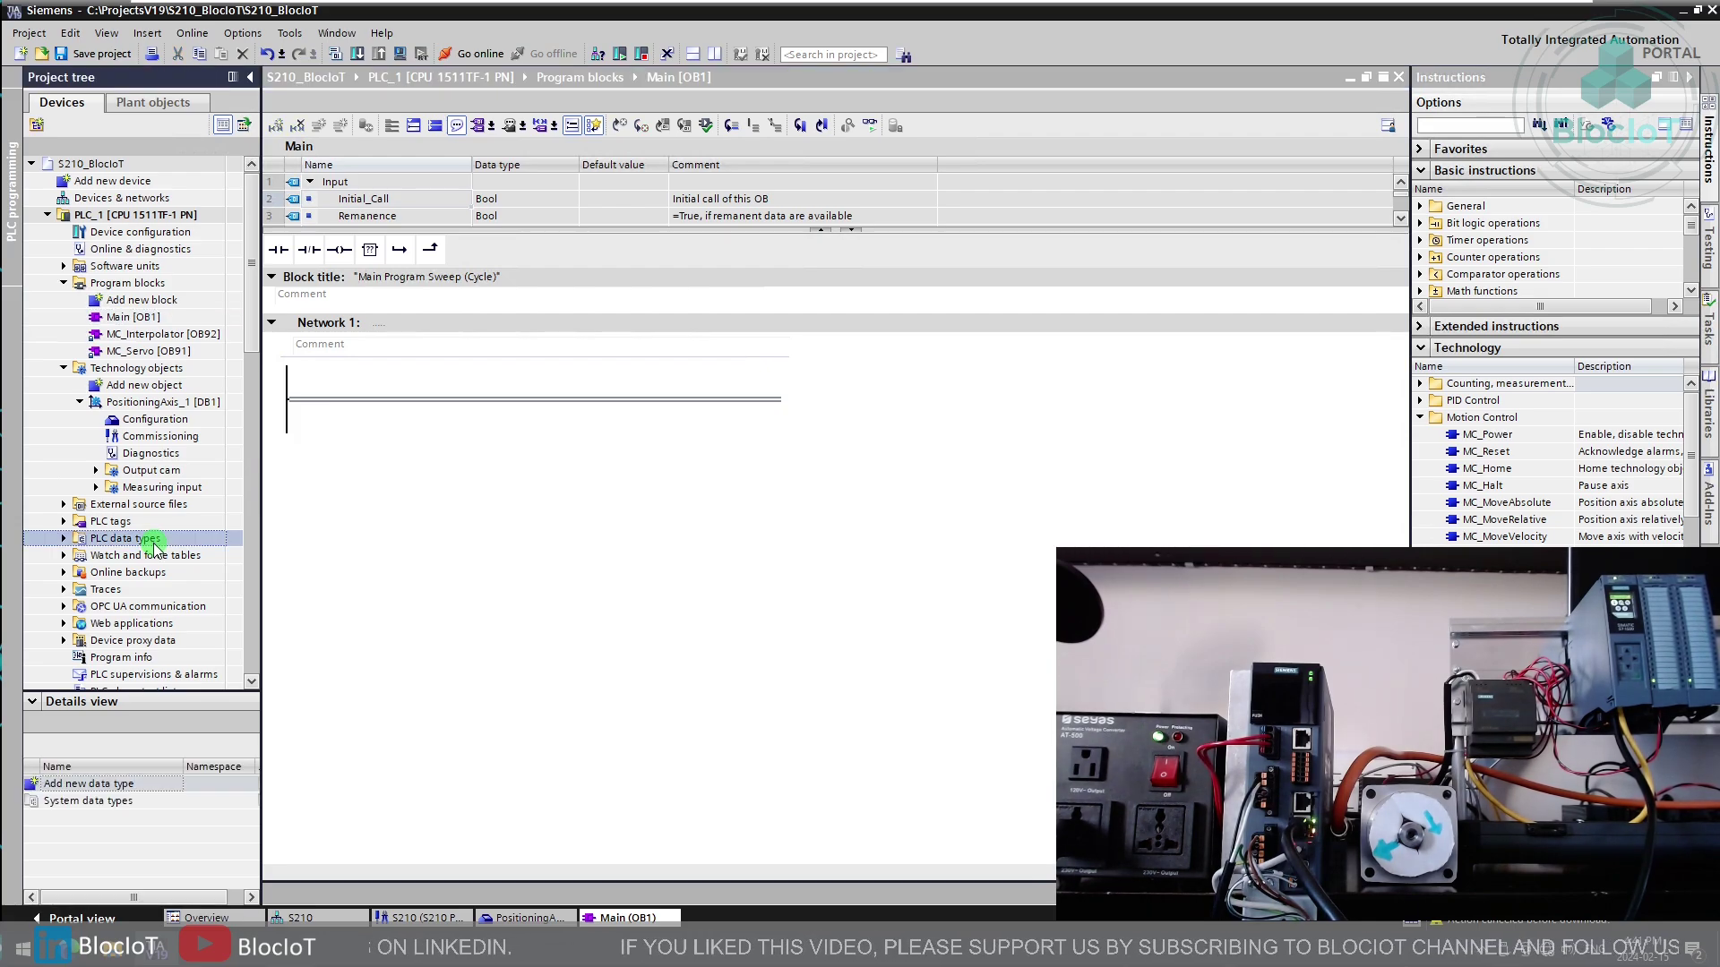
pyautogui.click(70, 539)
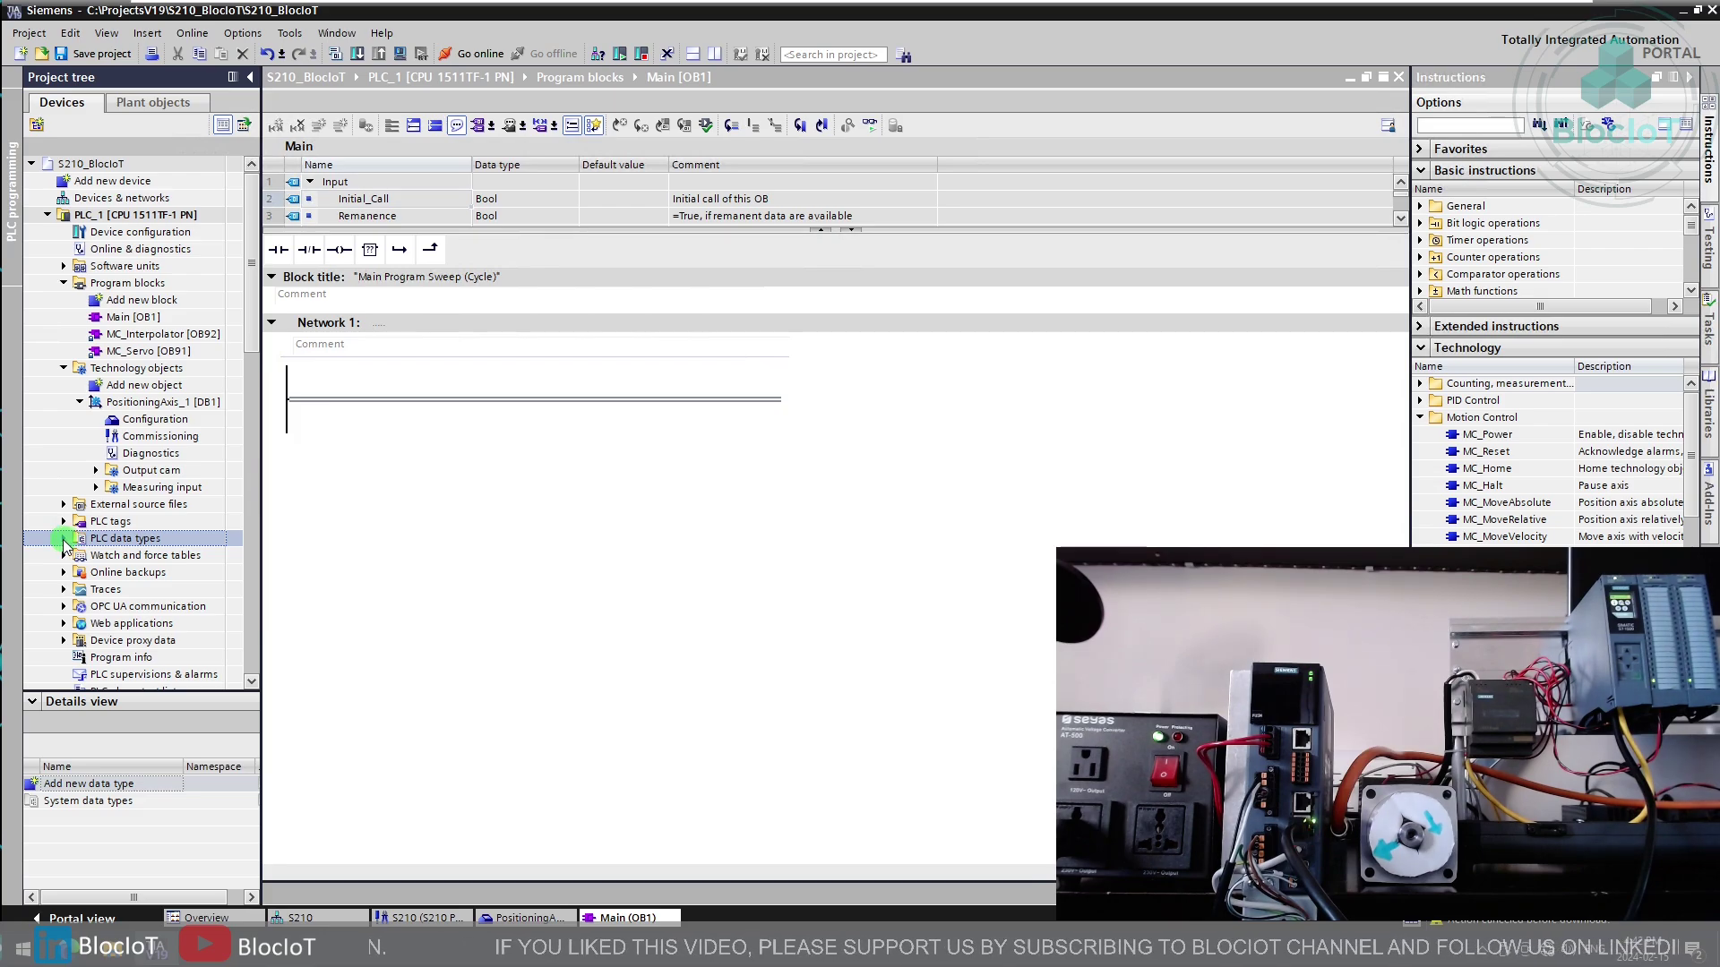
pyautogui.click(93, 406)
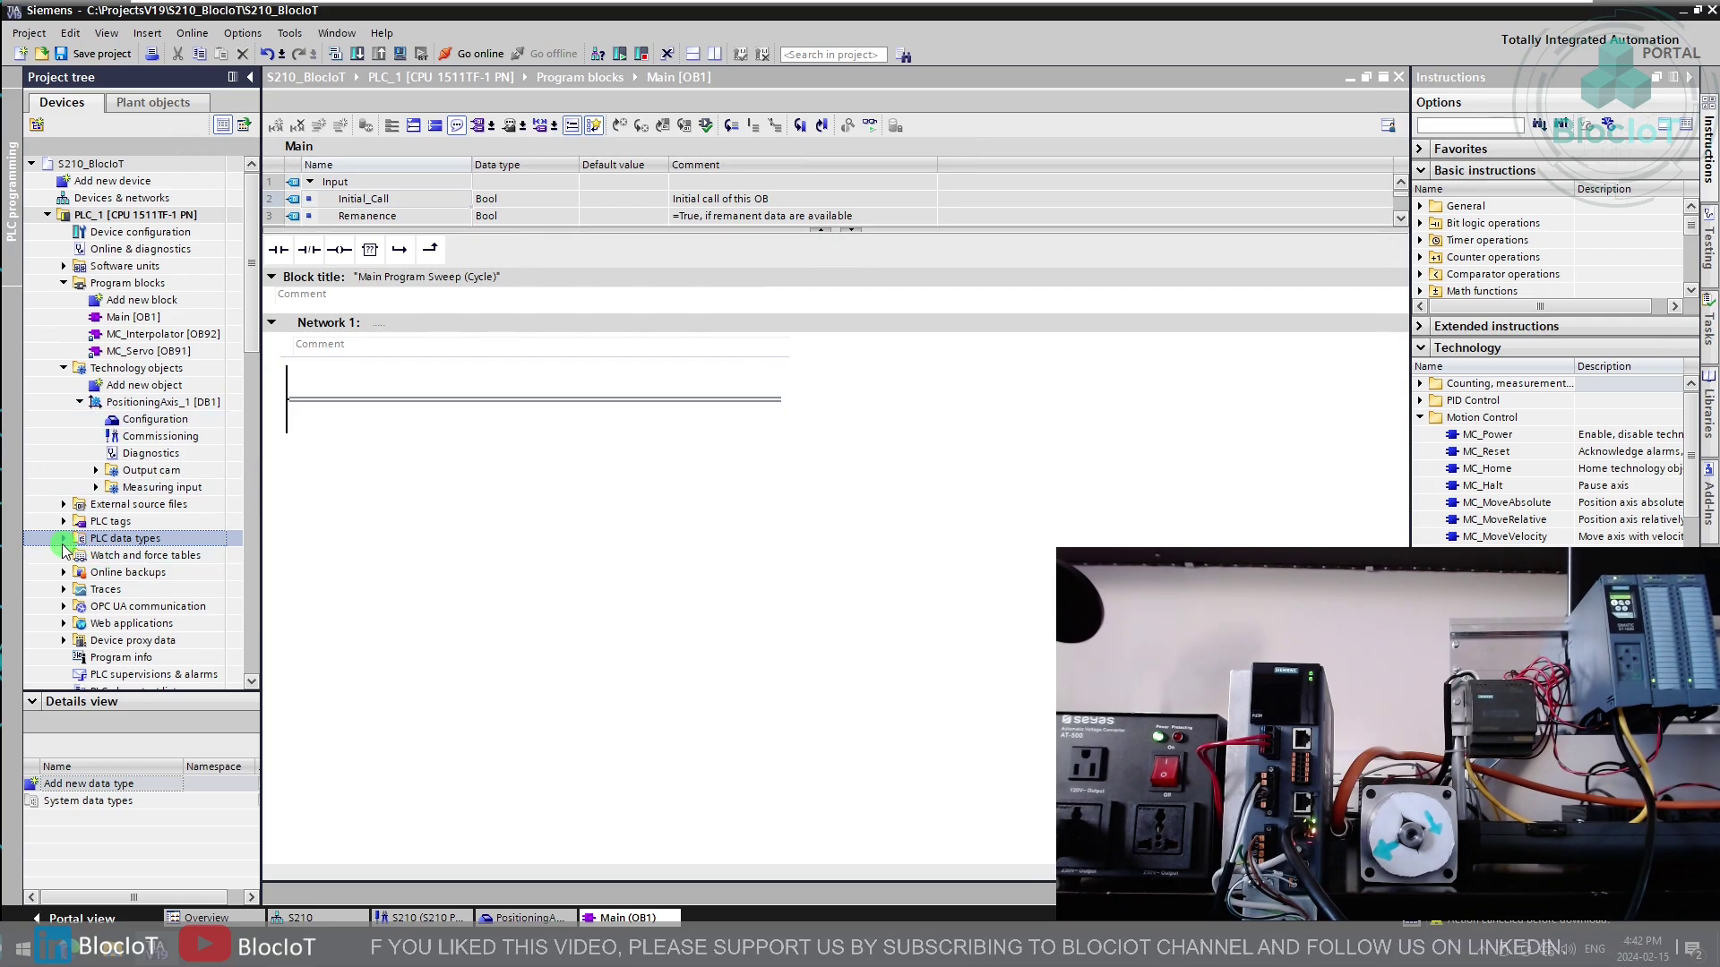
pyautogui.click(64, 539)
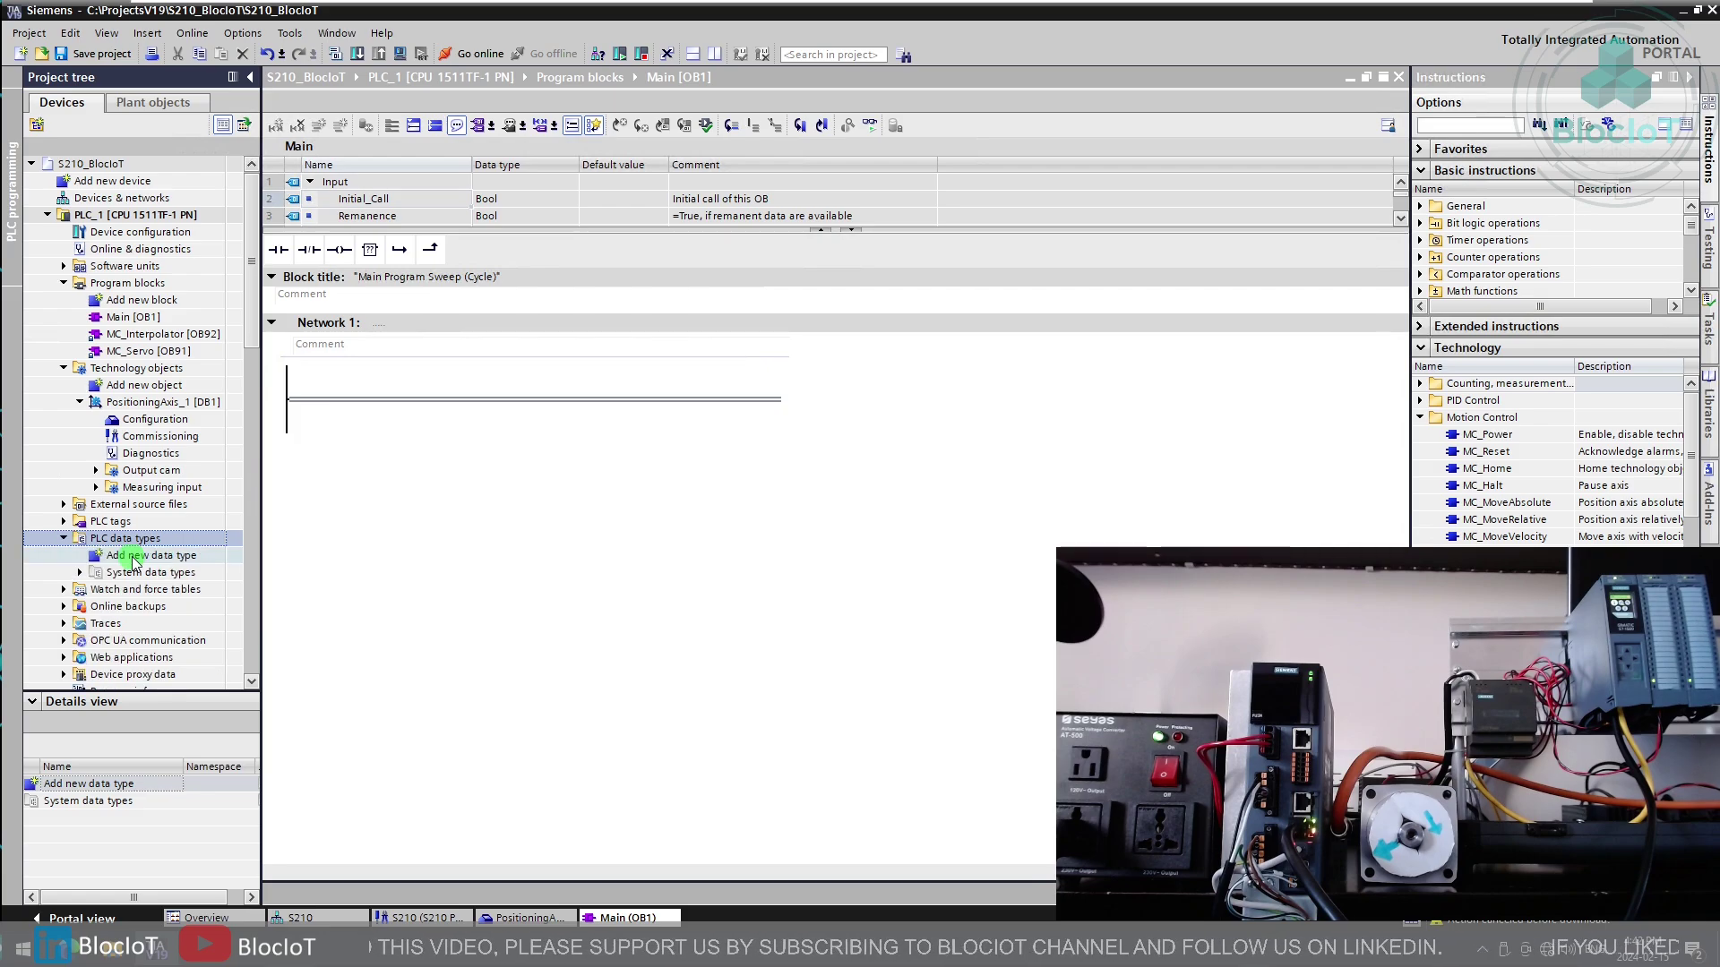
pyautogui.doubleClick(133, 556)
pyautogui.click(387, 185)
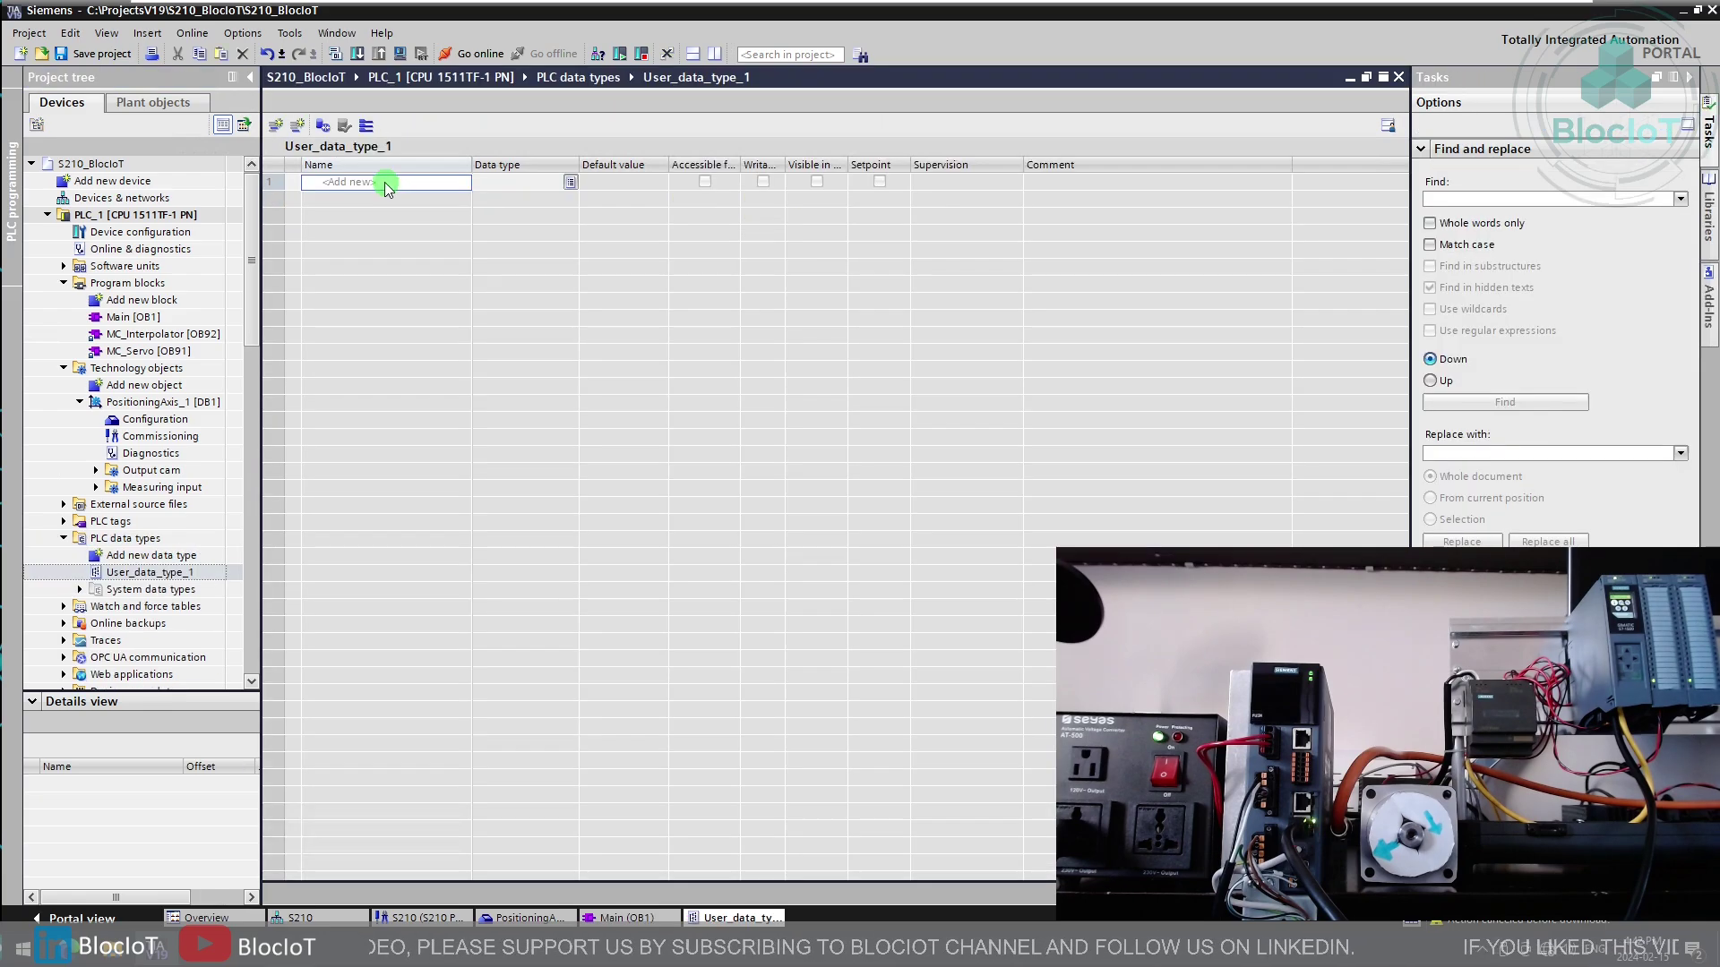
pyautogui.rightClick(172, 574)
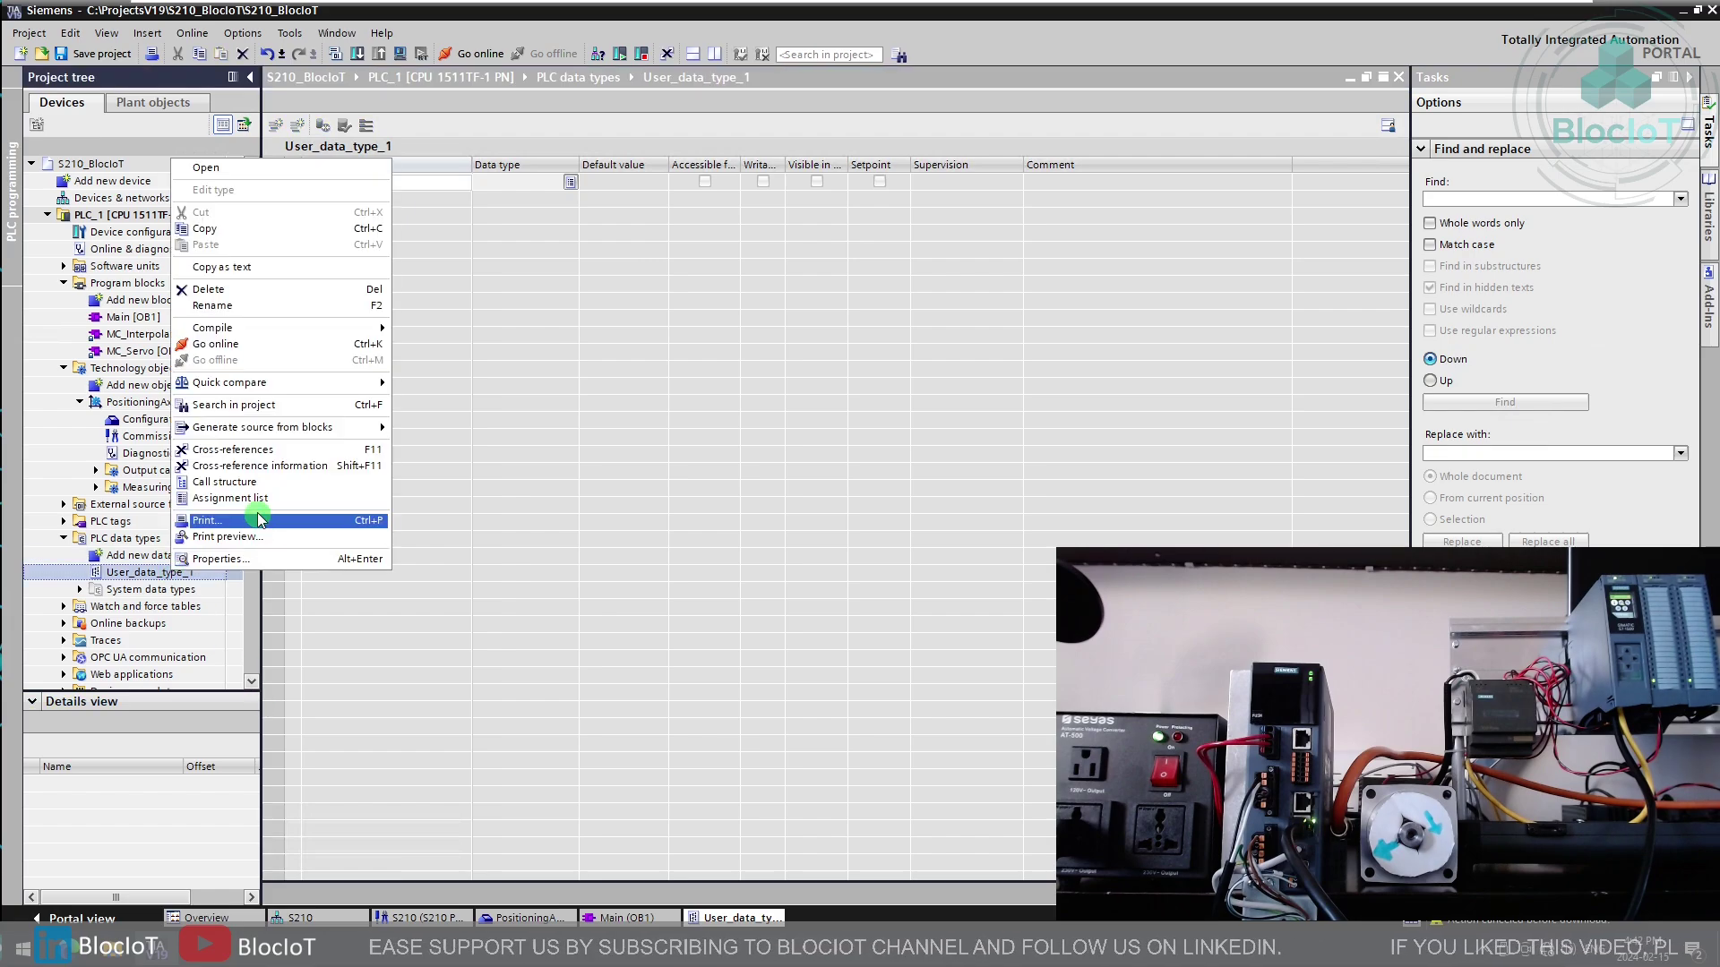
pyautogui.click(236, 306)
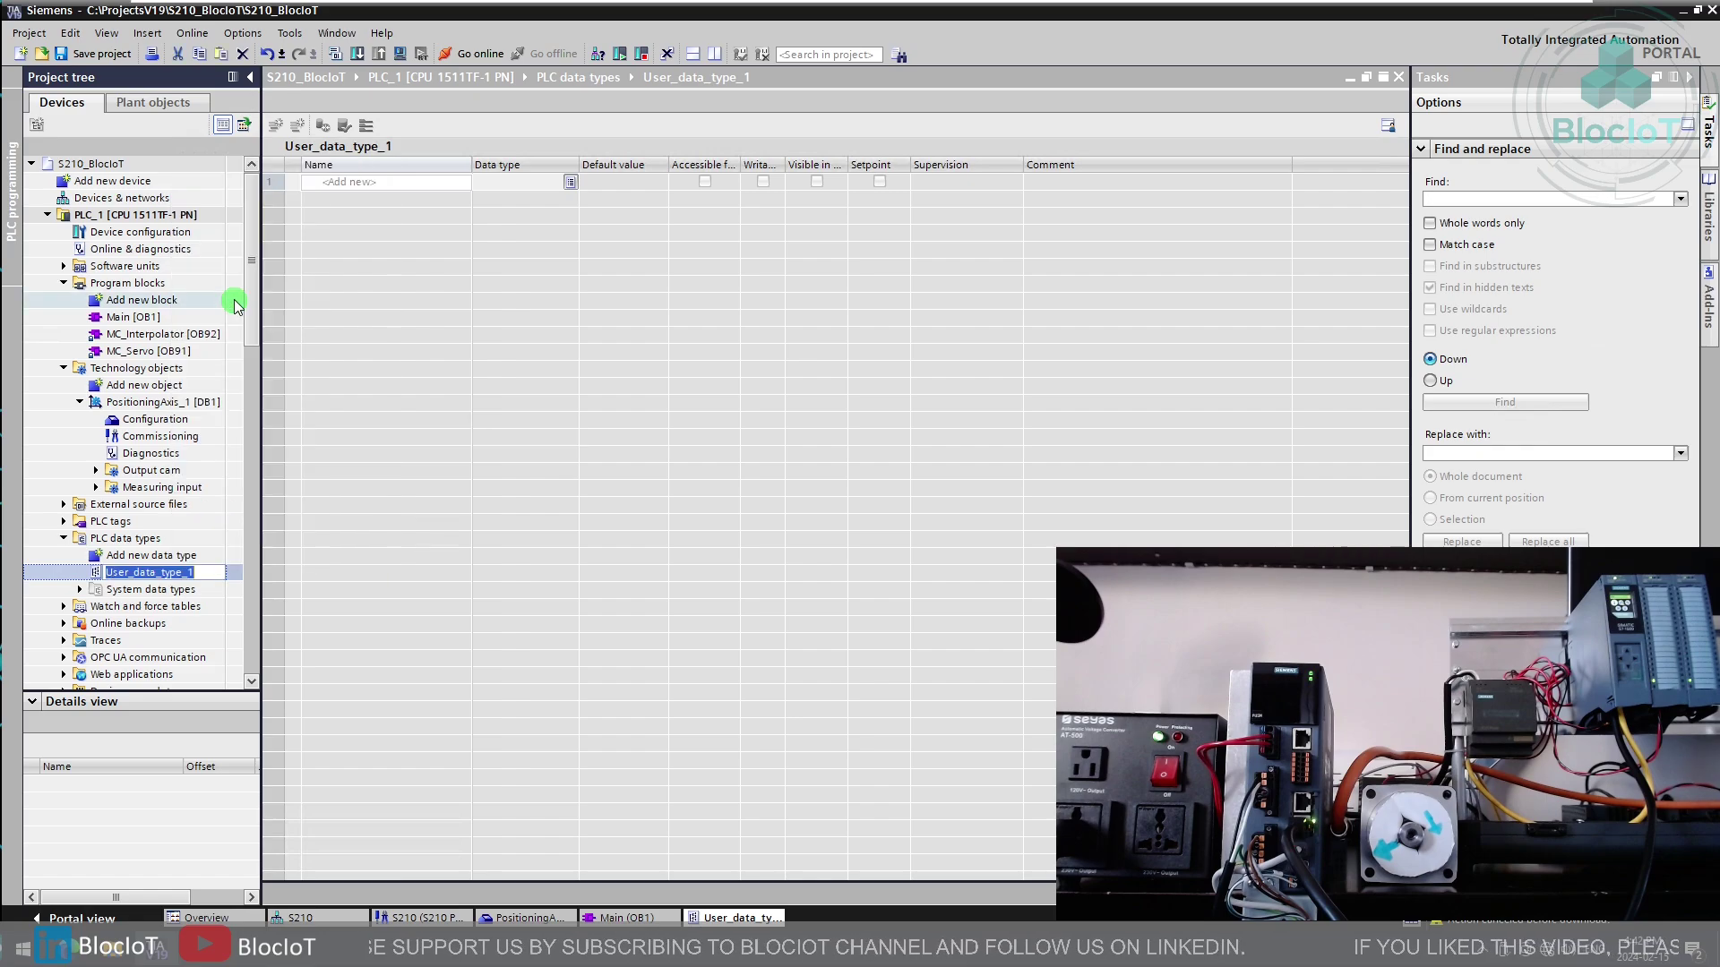
pyautogui.write('S210_AxisCo')
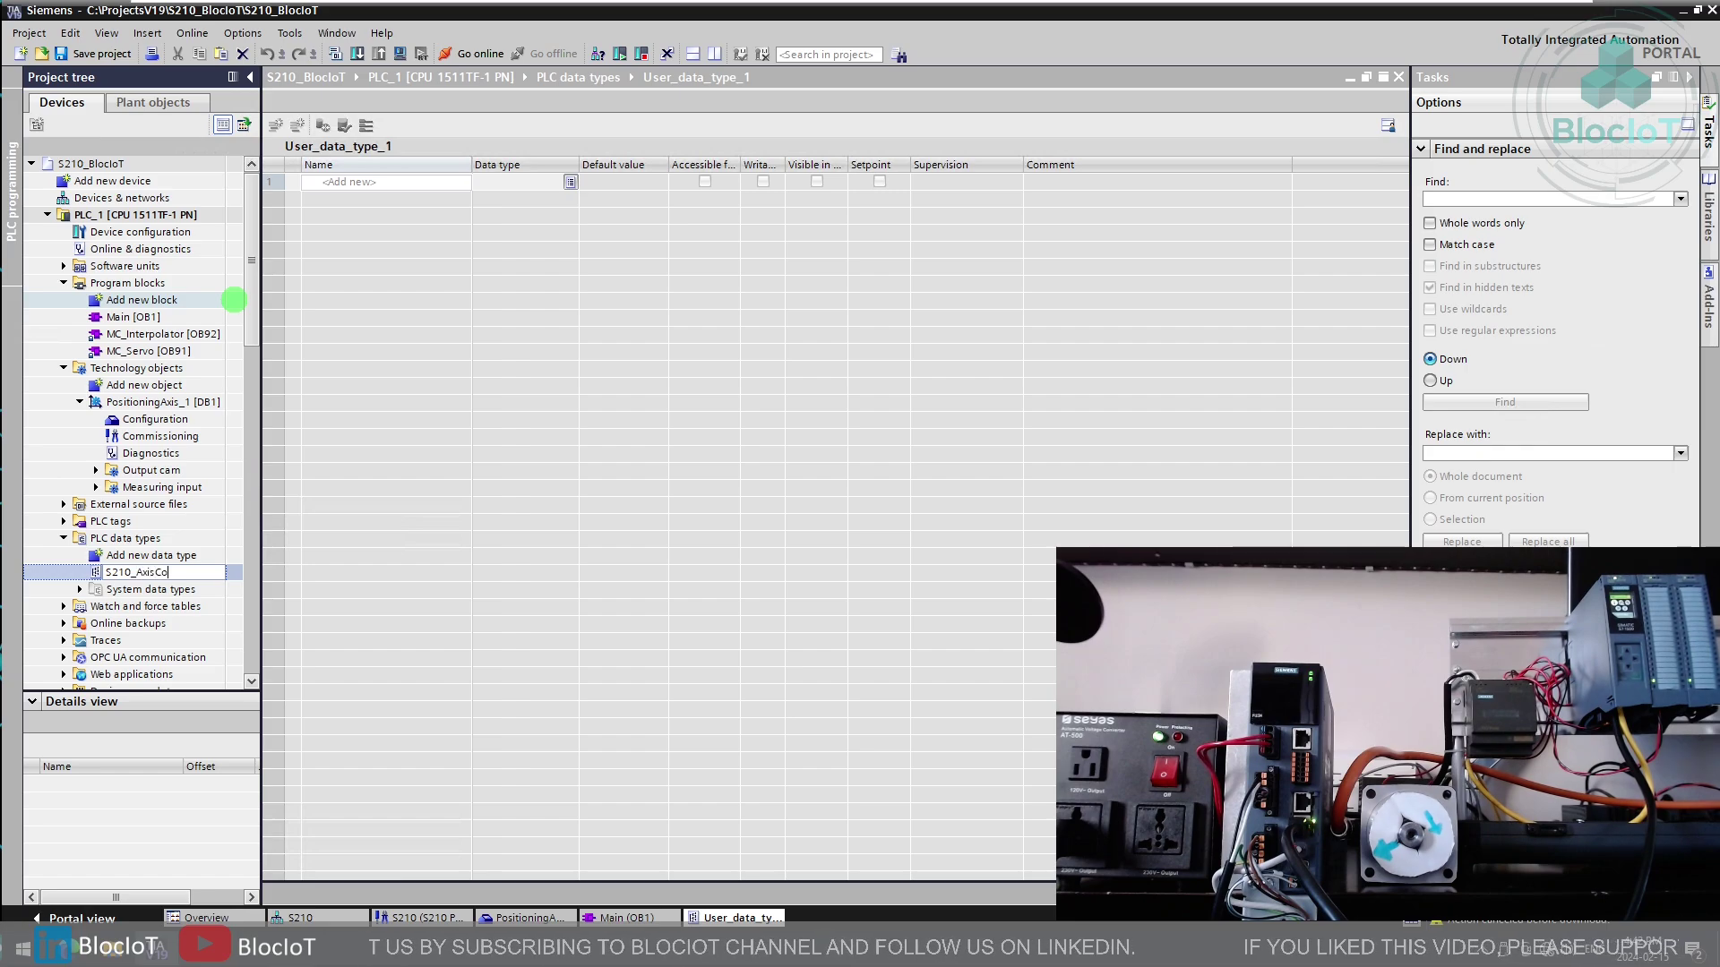
pyautogui.write('ntrol')
pyautogui.press('Return')
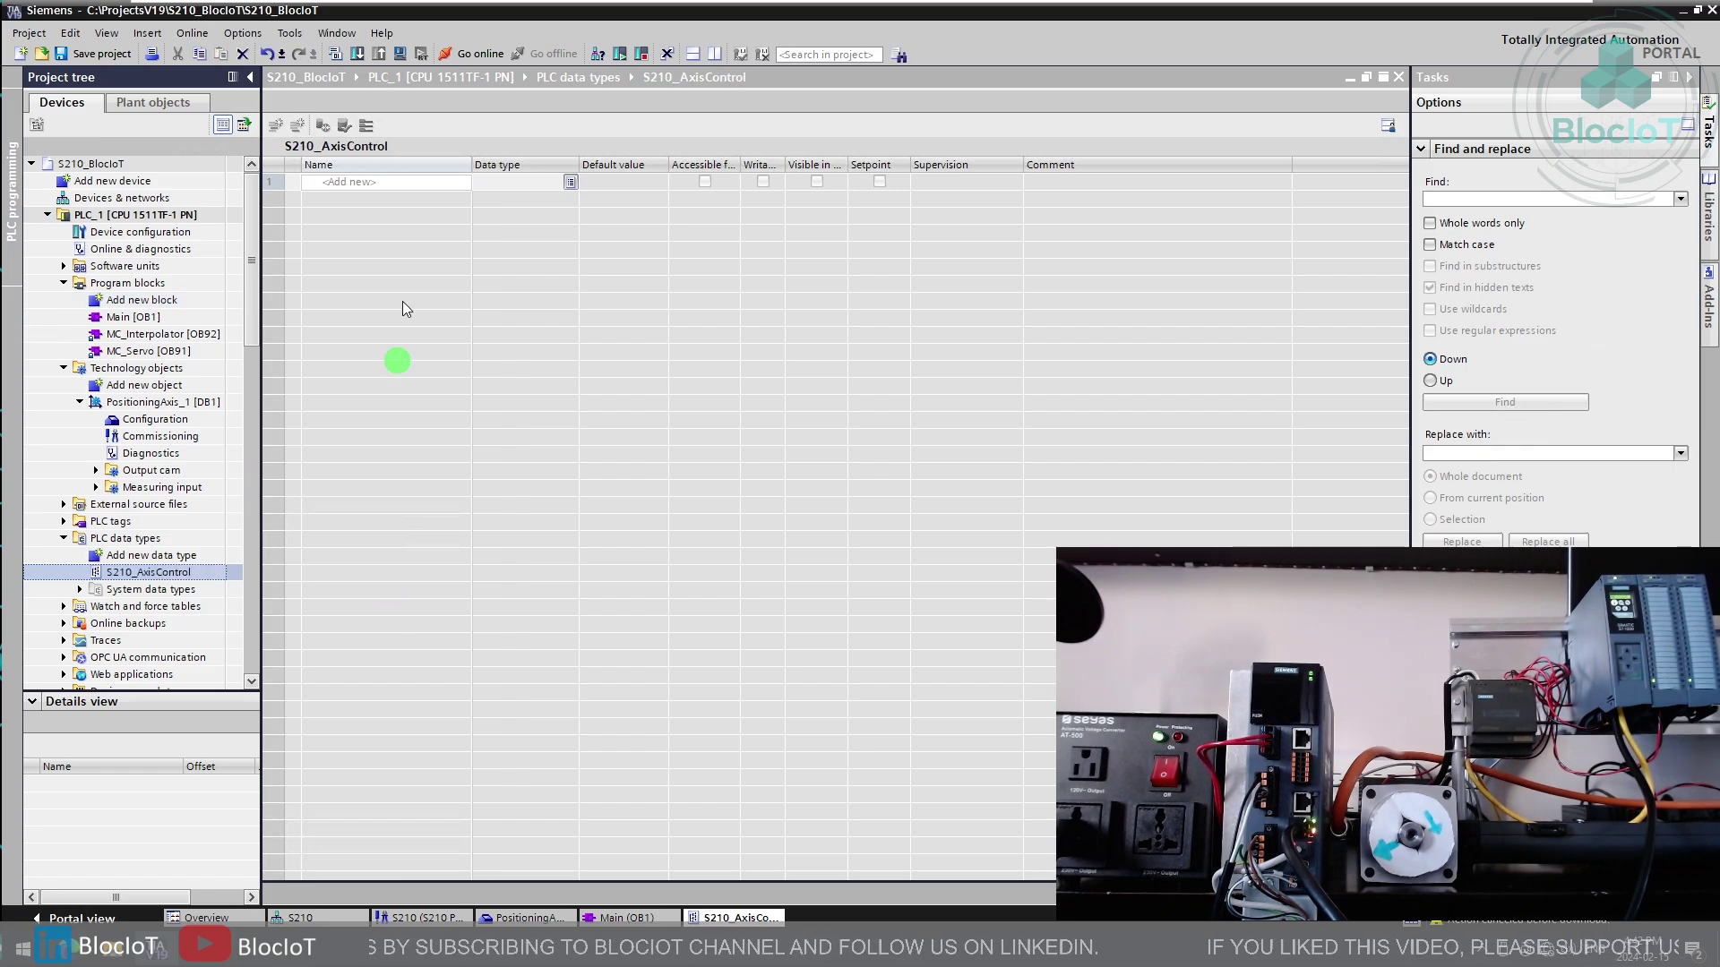
# Step: Define the Bool elements enable, reset, home and halt in the S210_AxisControl data type
pyautogui.click(377, 182)
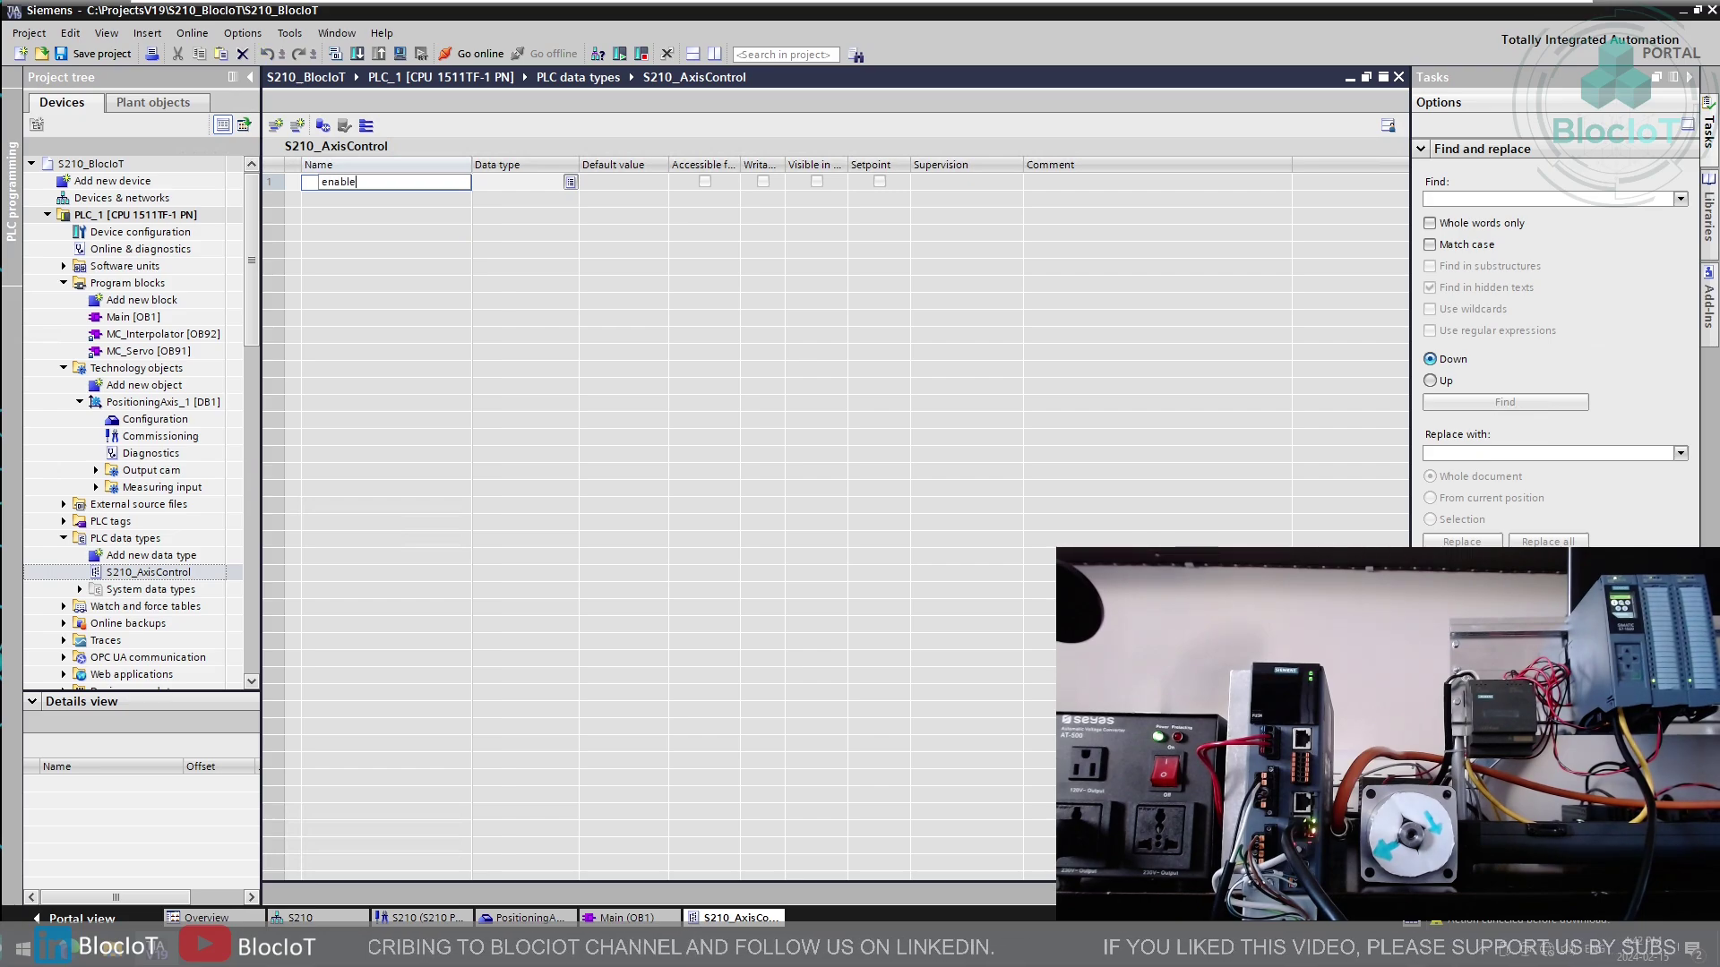
pyautogui.press('Return')
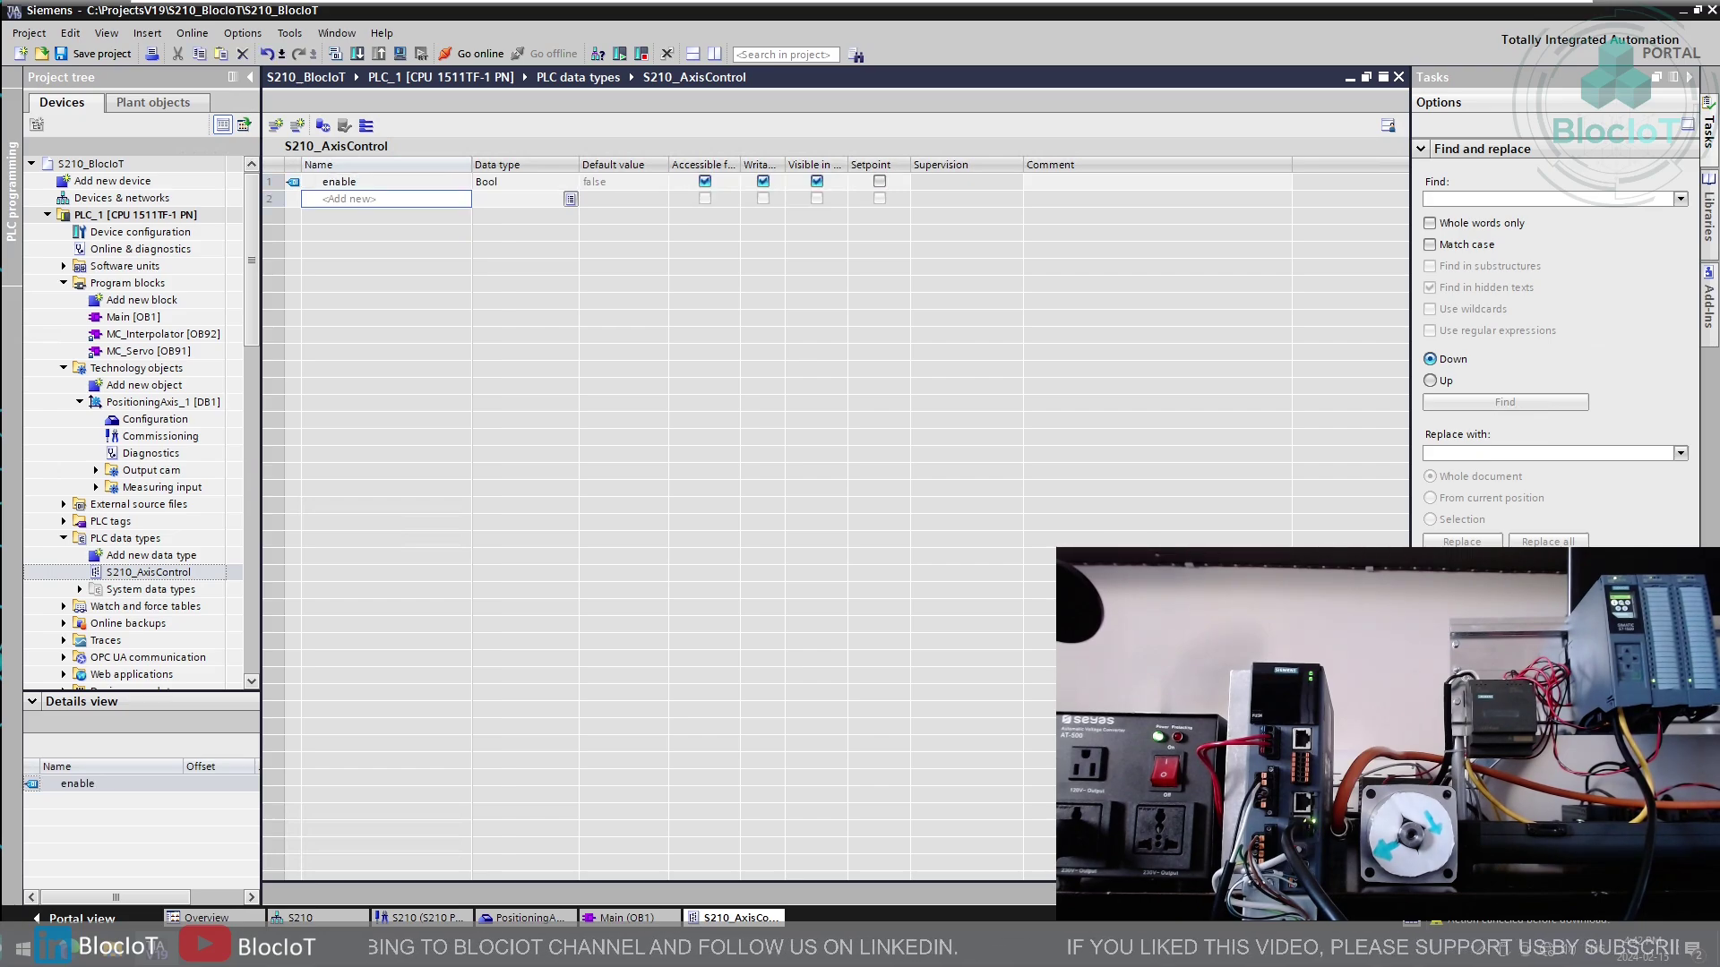
pyautogui.write('reset')
pyautogui.press('Return')
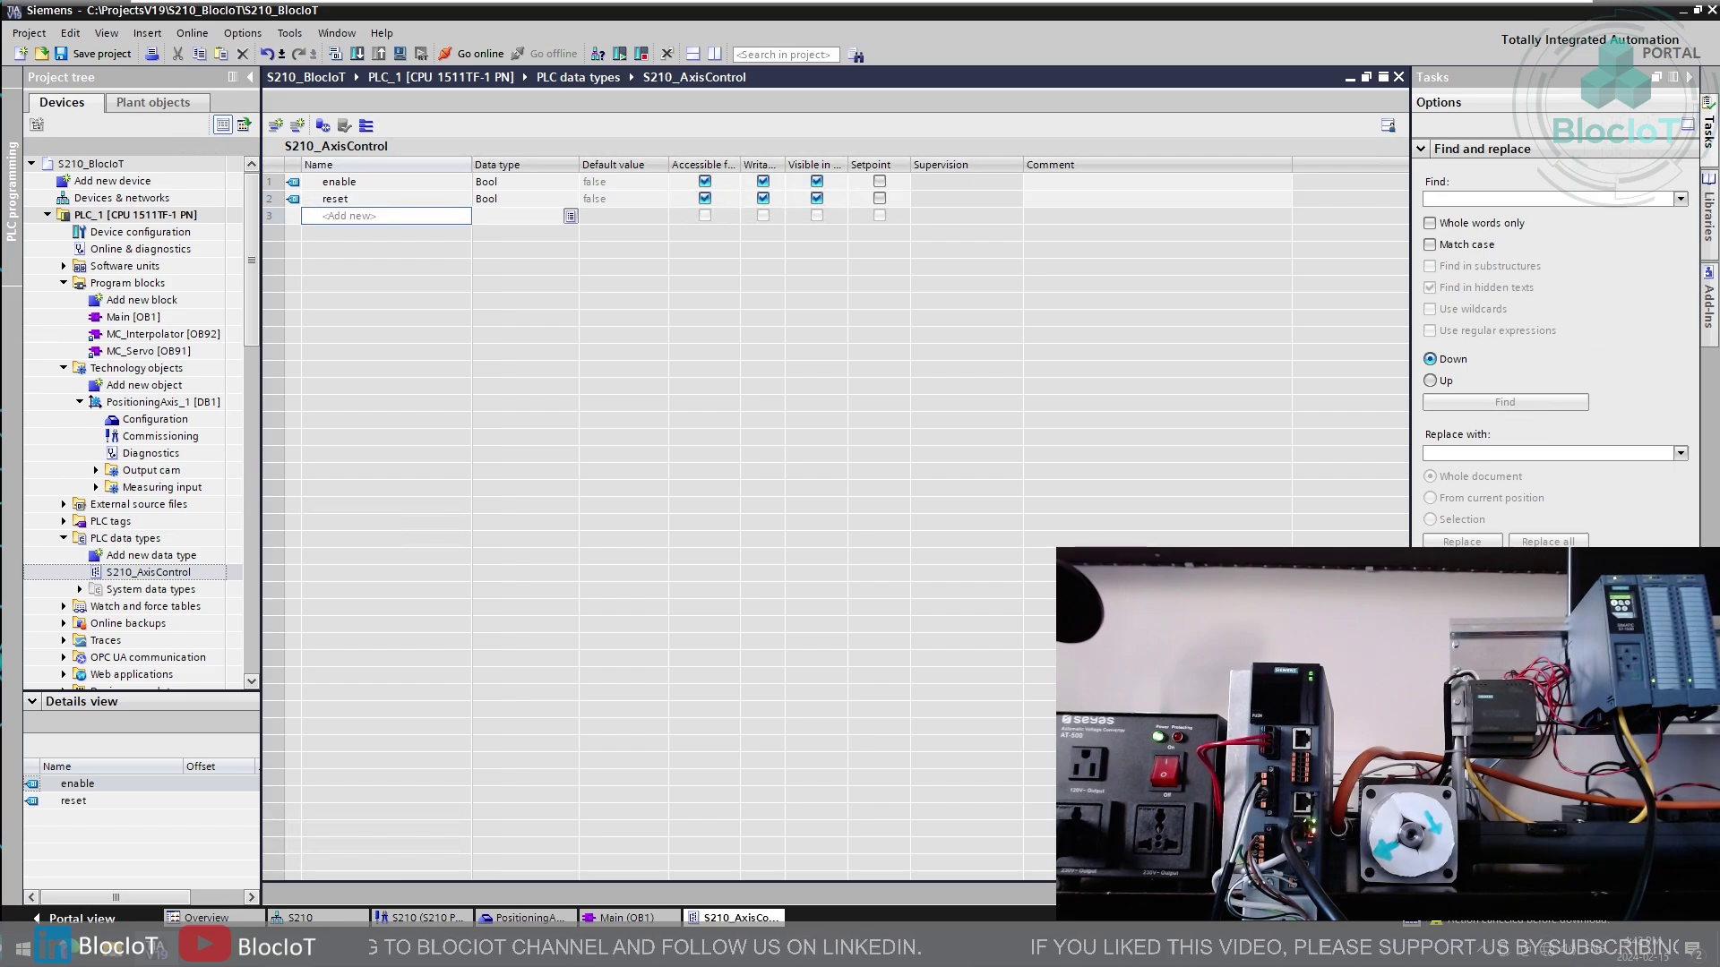
pyautogui.write('home')
pyautogui.press('Return')
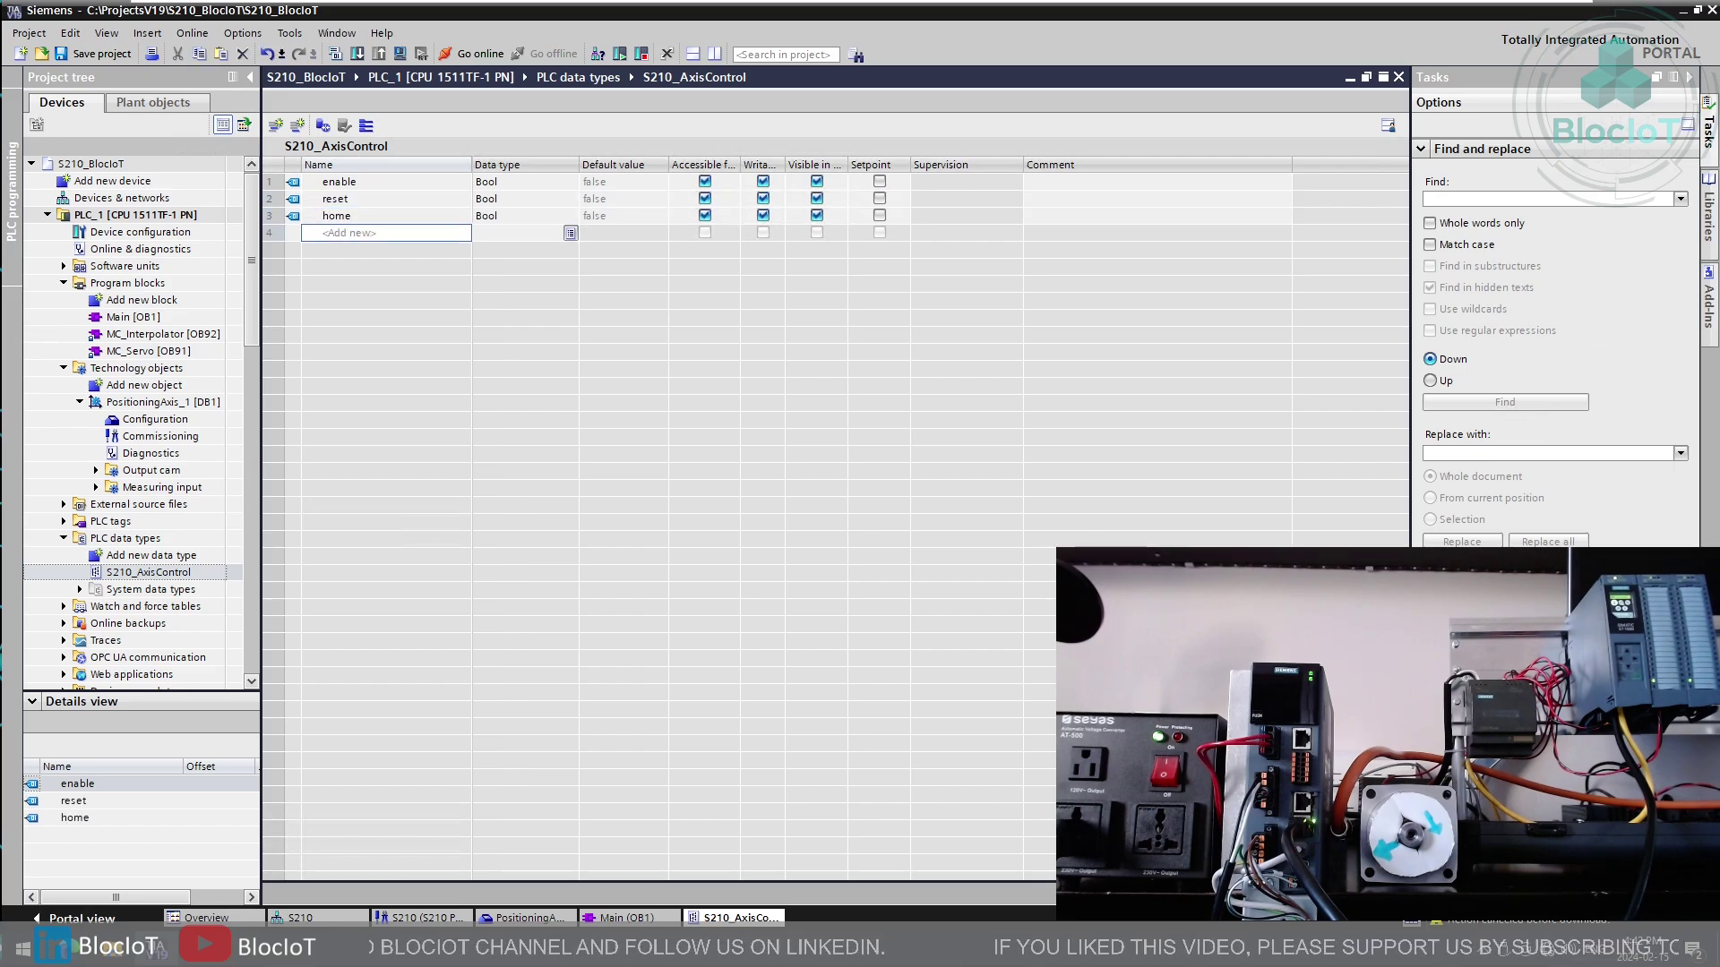
pyautogui.write('halt')
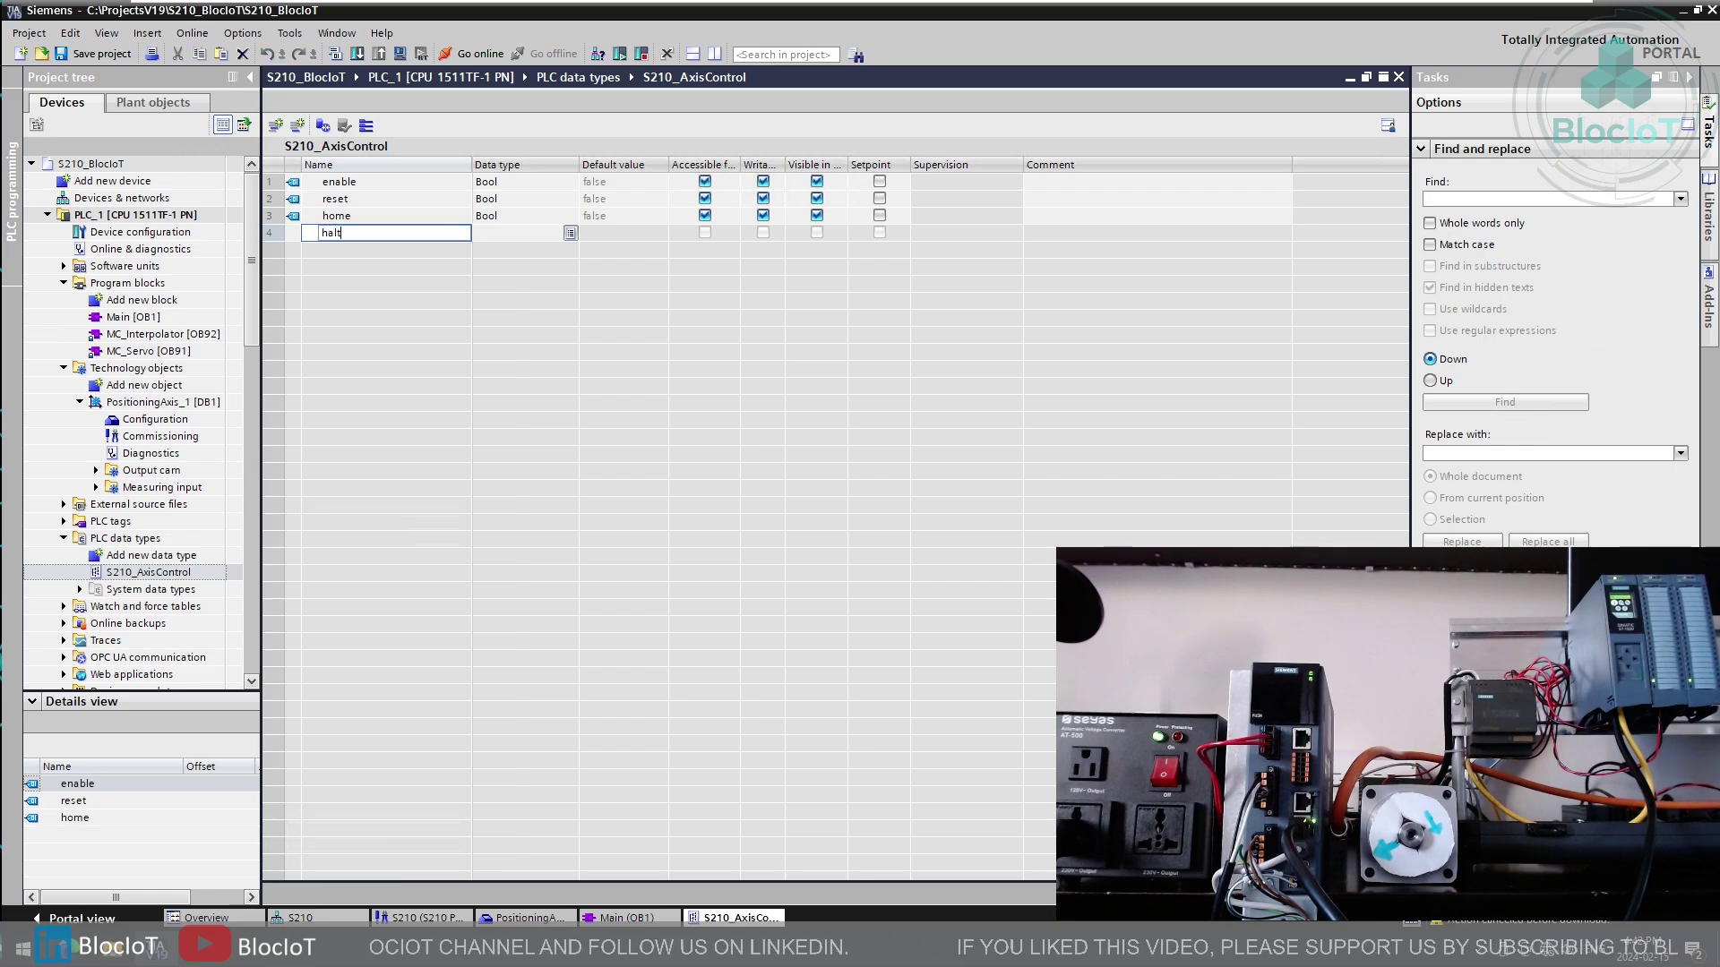
pyautogui.press('Return')
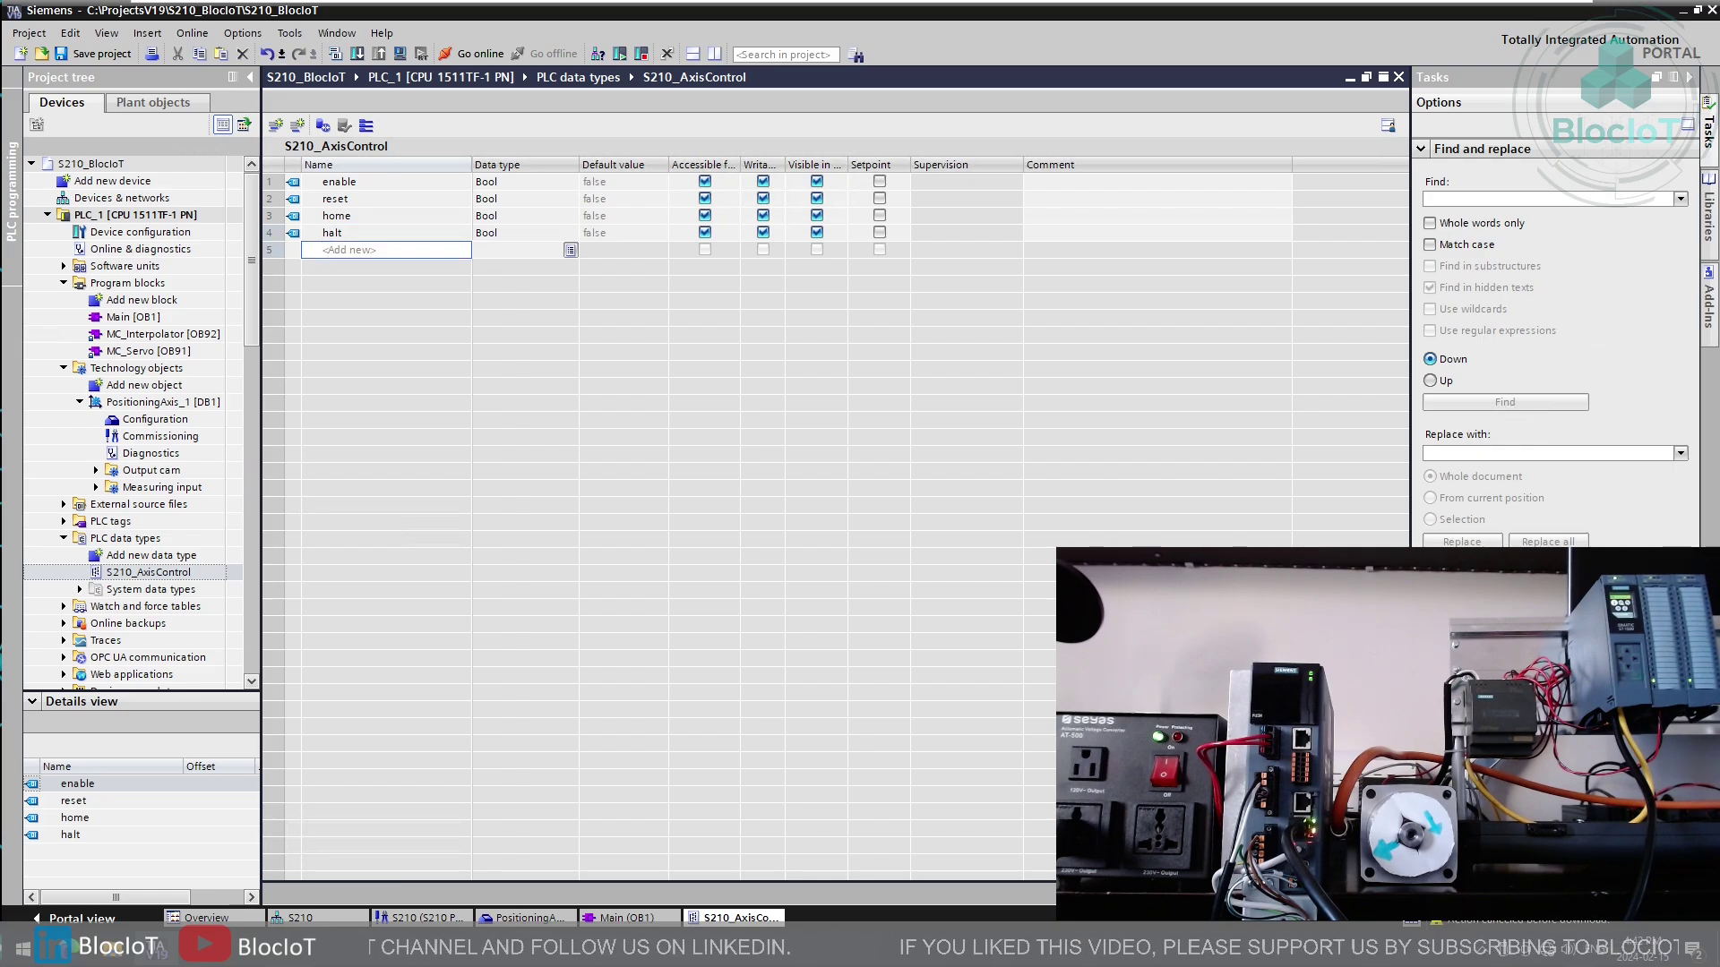
# Step: Add LReal elements distance, position and velocity plus Bool elements startRelative, startAbsolute and move Velocity to S210_AxisControl, and save the project
pyautogui.write('distance')
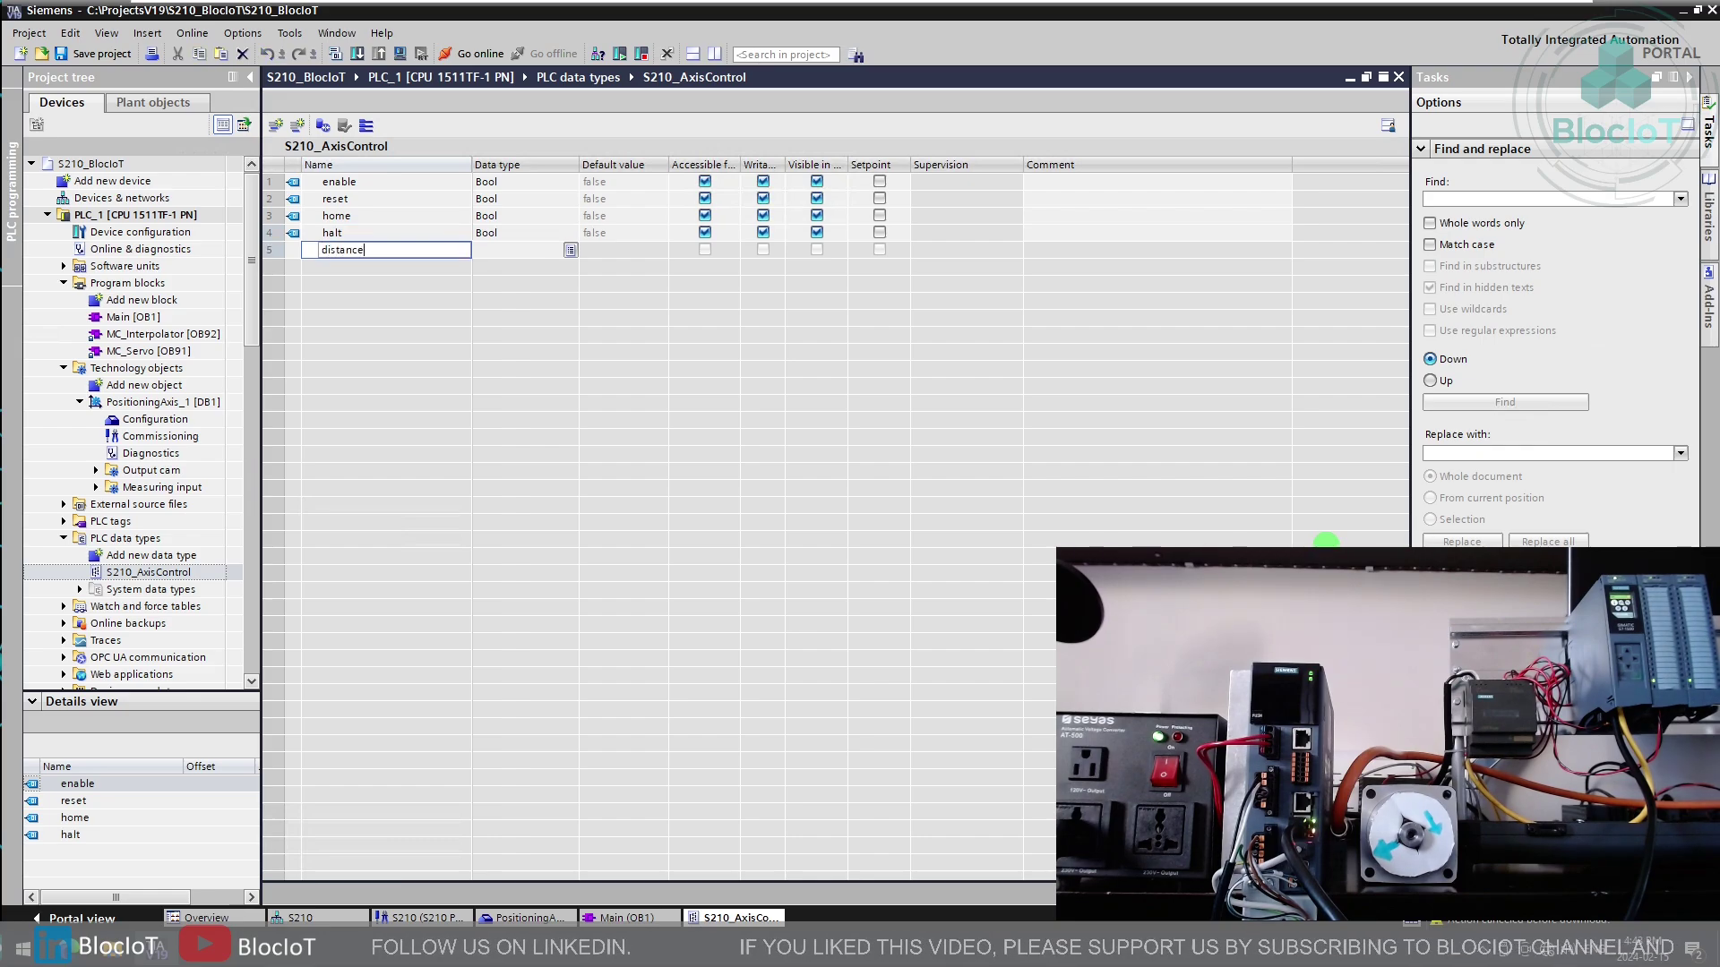
pyautogui.click(494, 251)
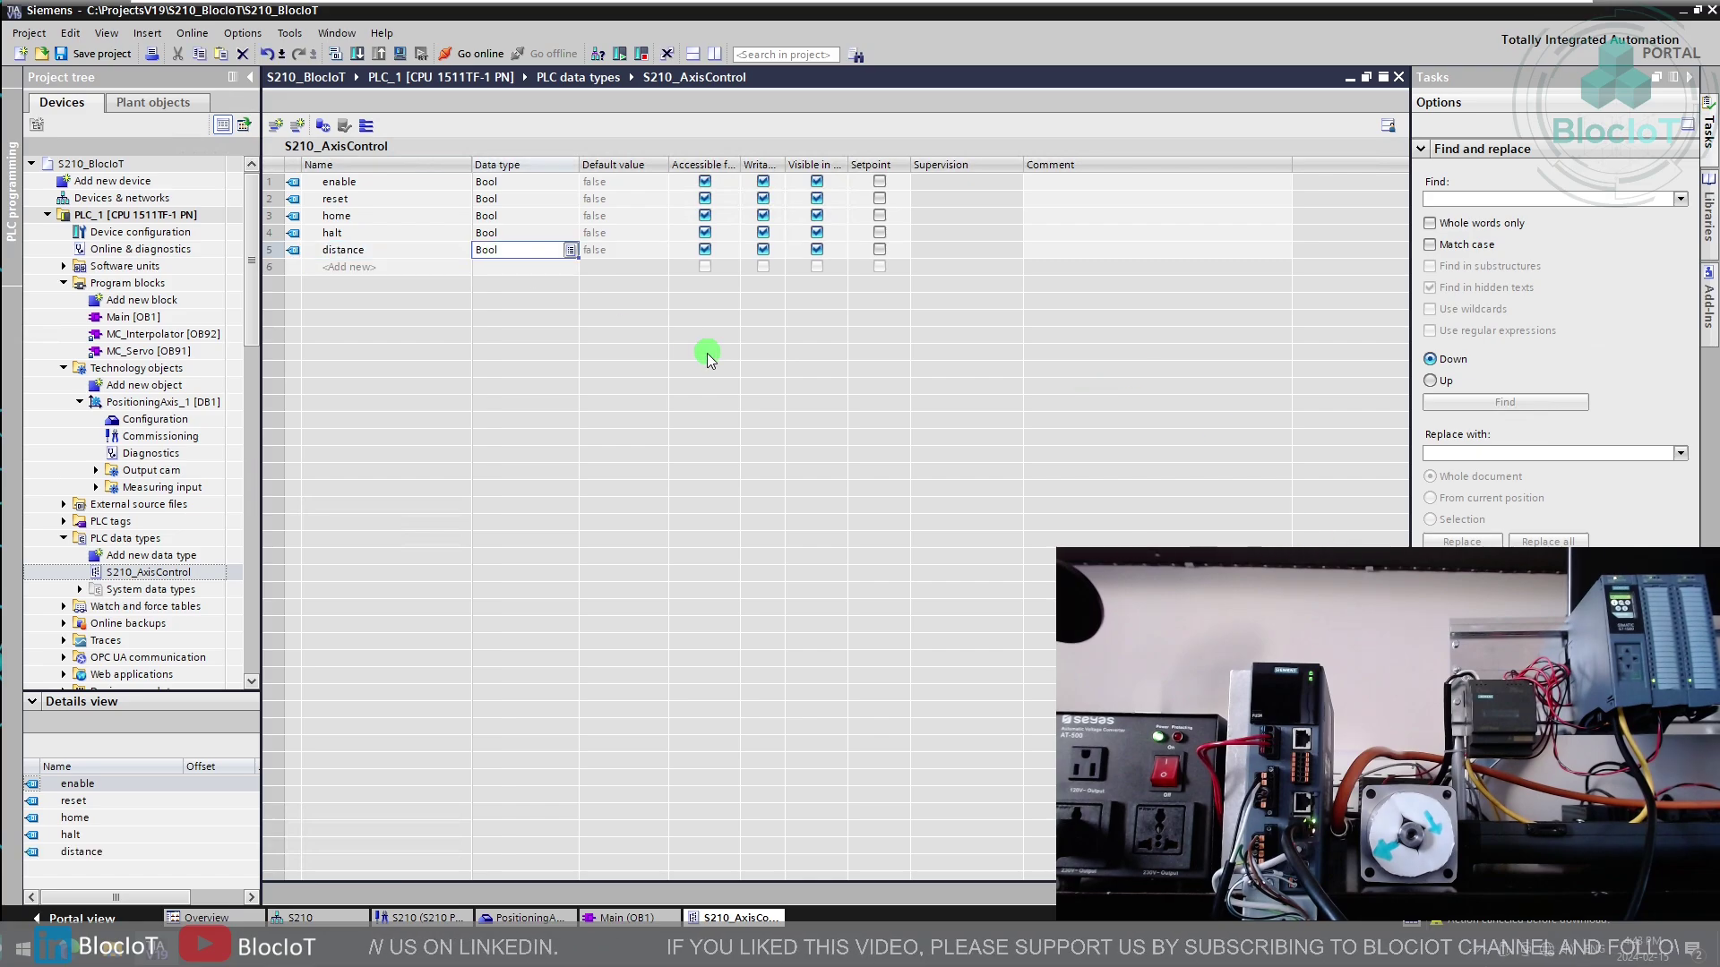
pyautogui.write('LReal')
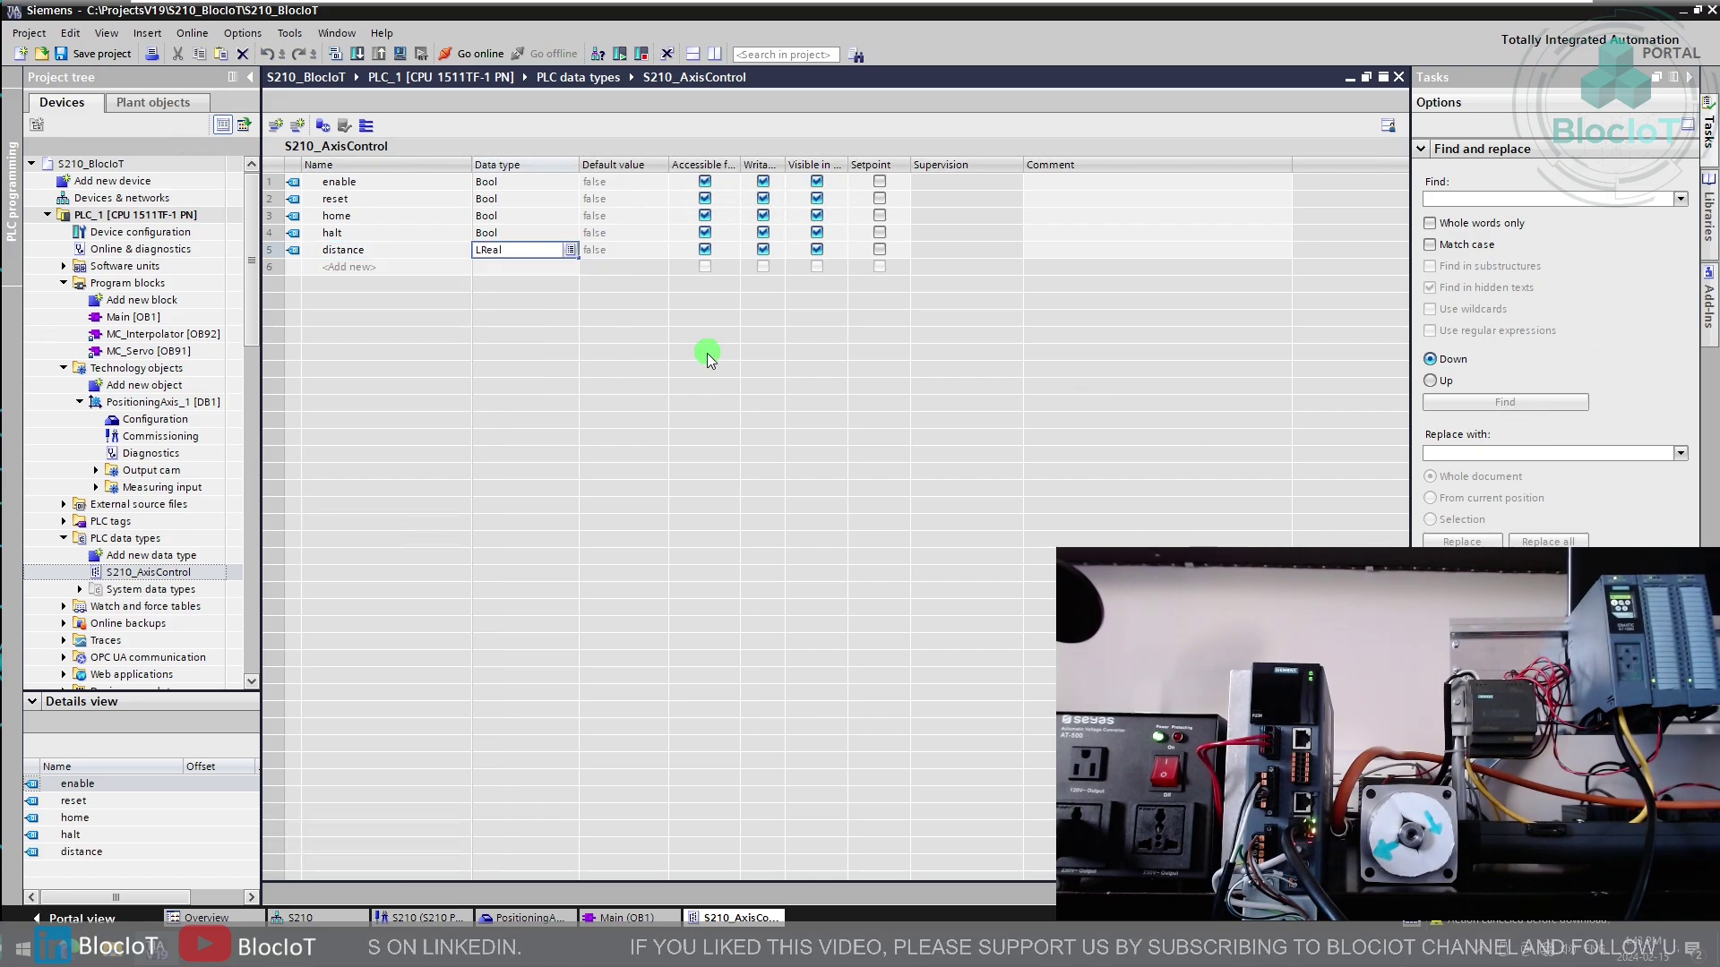
pyautogui.press('Return')
pyautogui.write('startRelative')
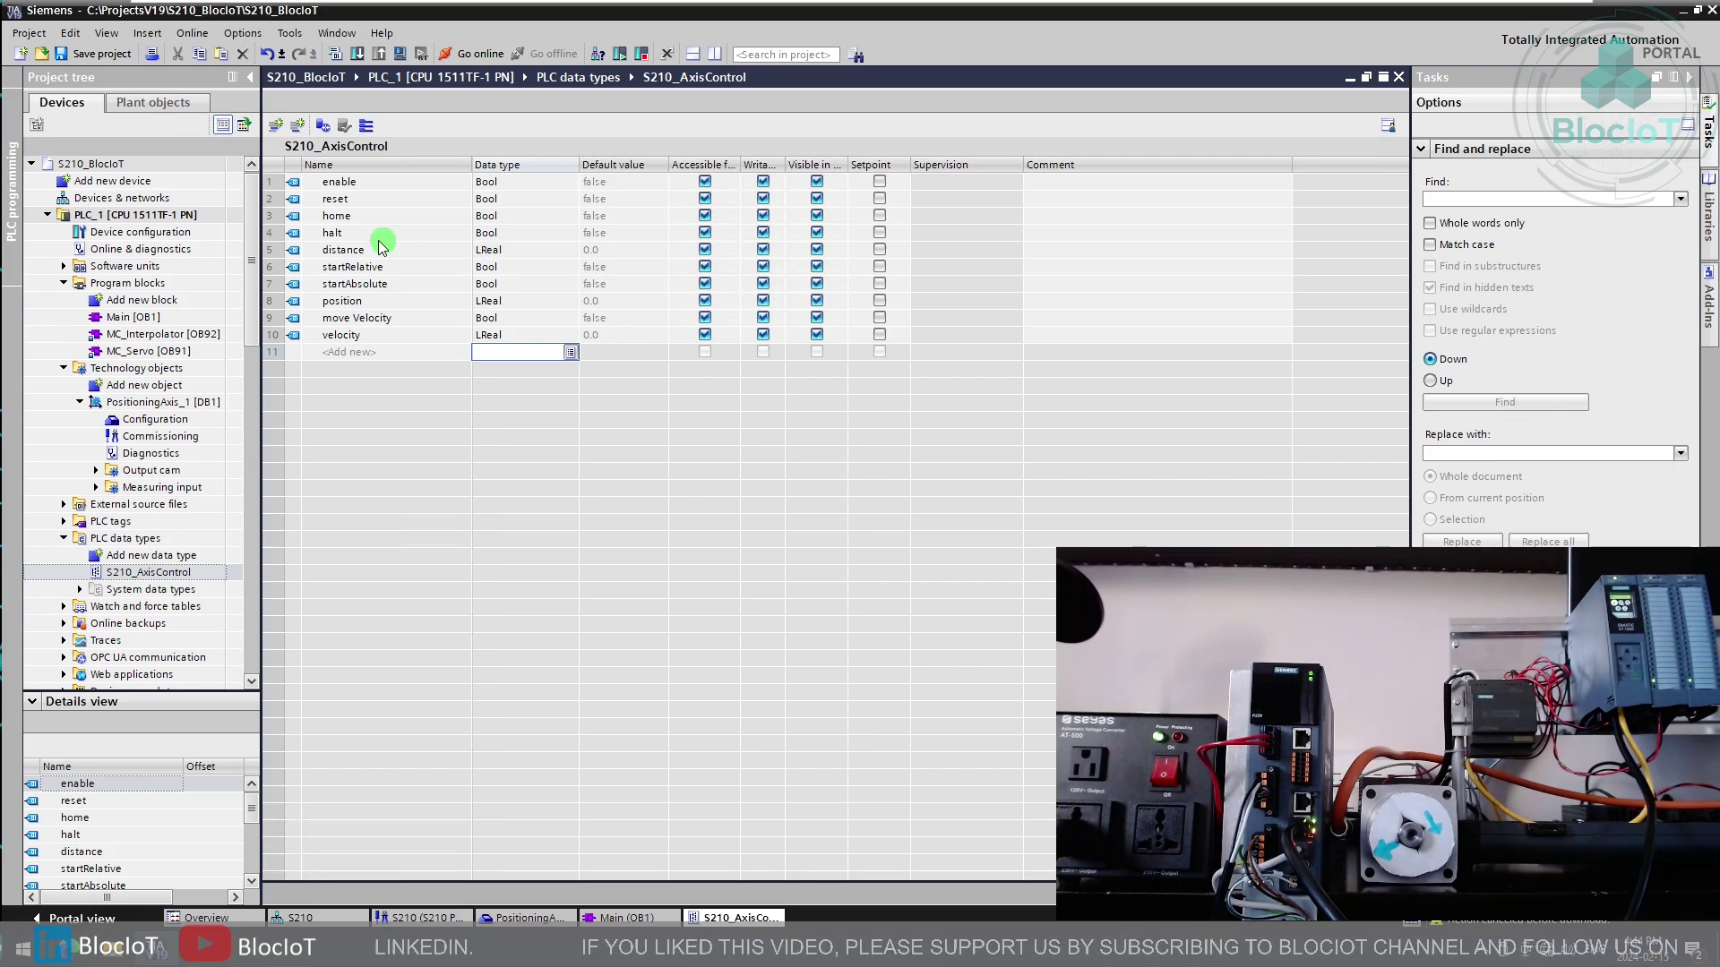
pyautogui.click(392, 337)
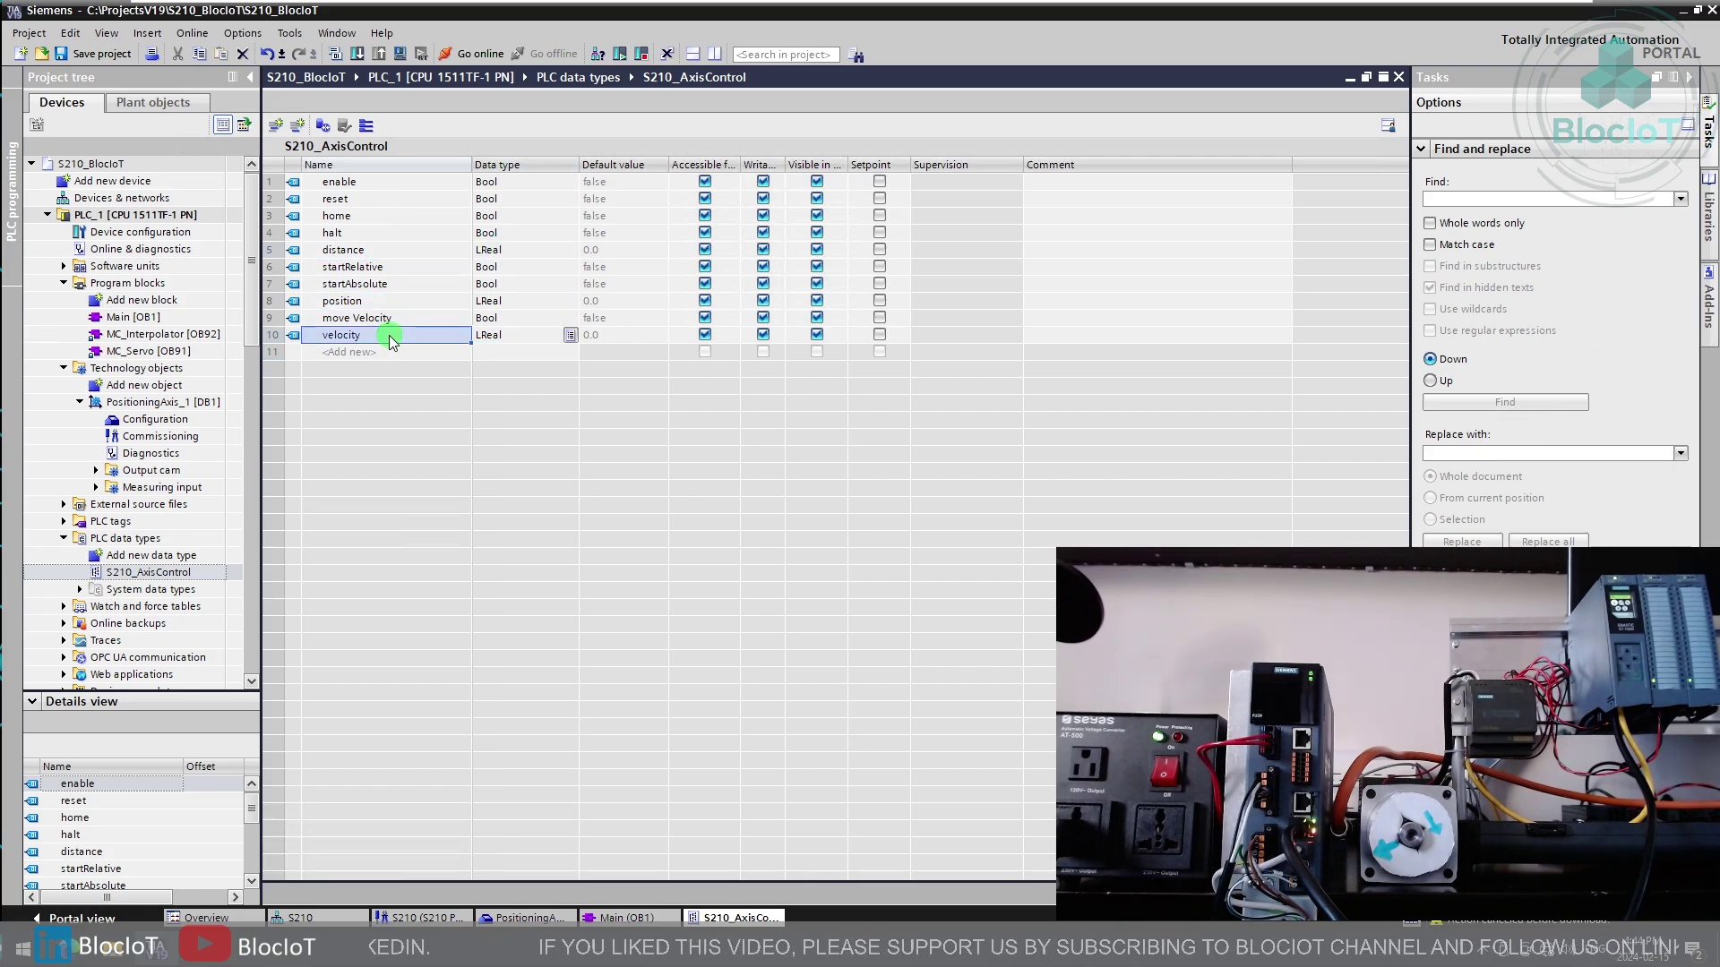
pyautogui.hotkey('ctrl', 's')
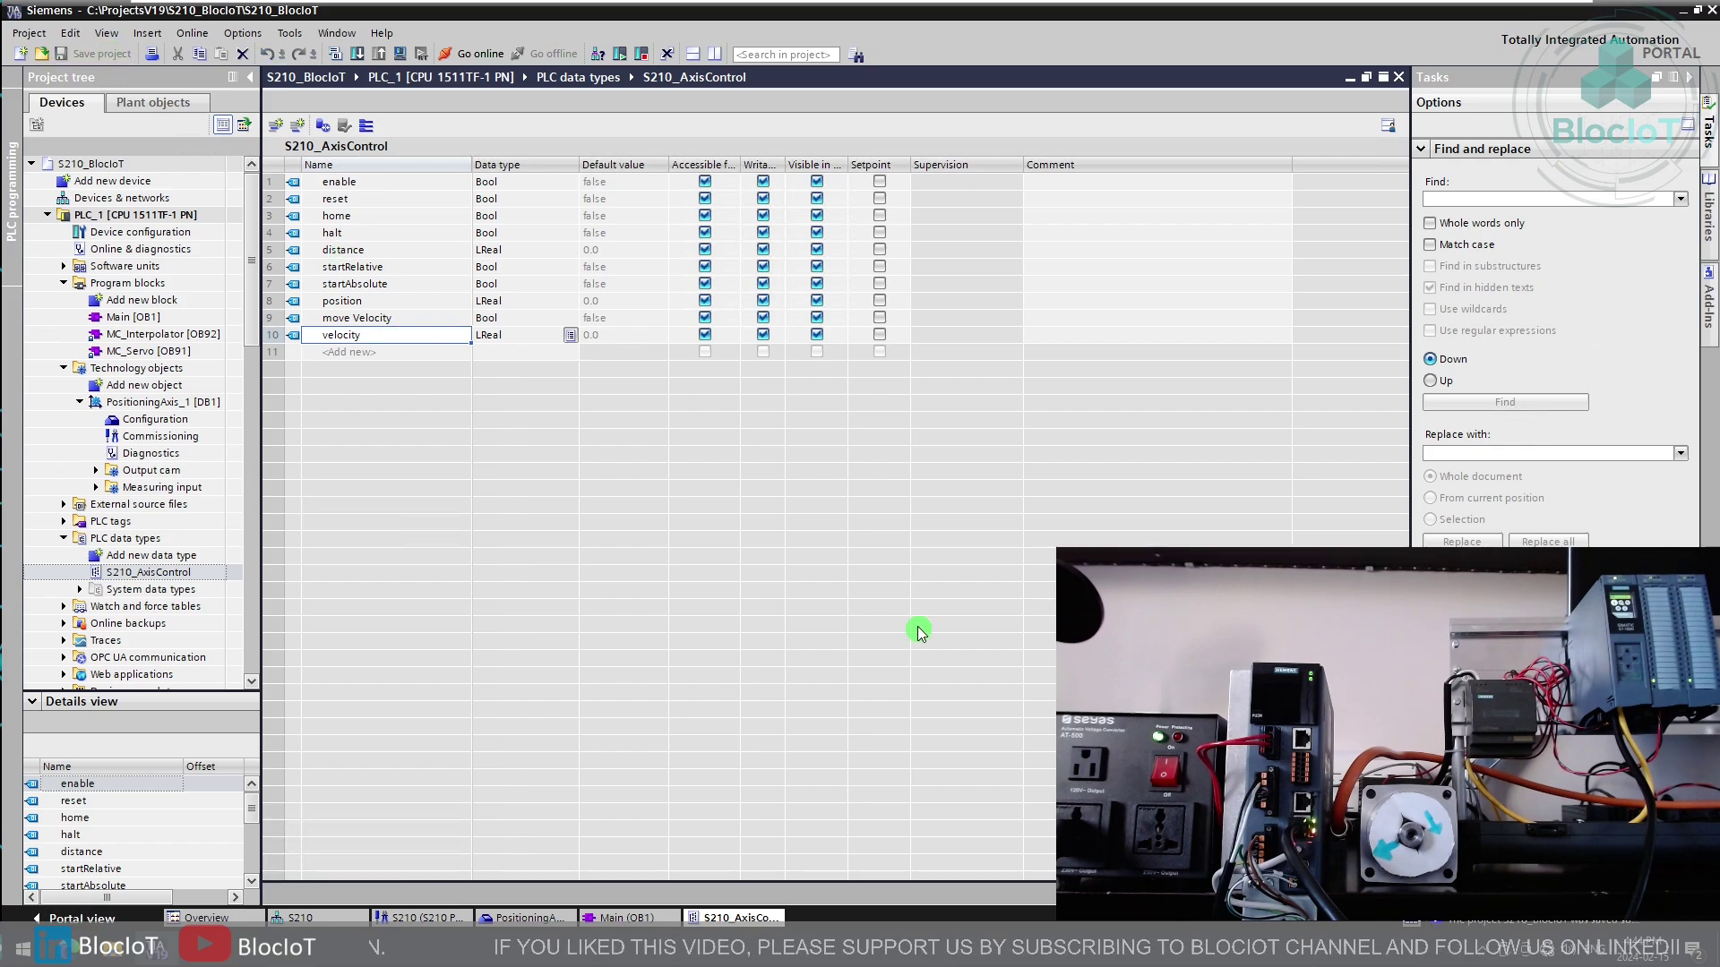
# Step: Create the data block S210_DB with type S210_AxisControl, save the project and close the block
pyautogui.doubleClick(130, 317)
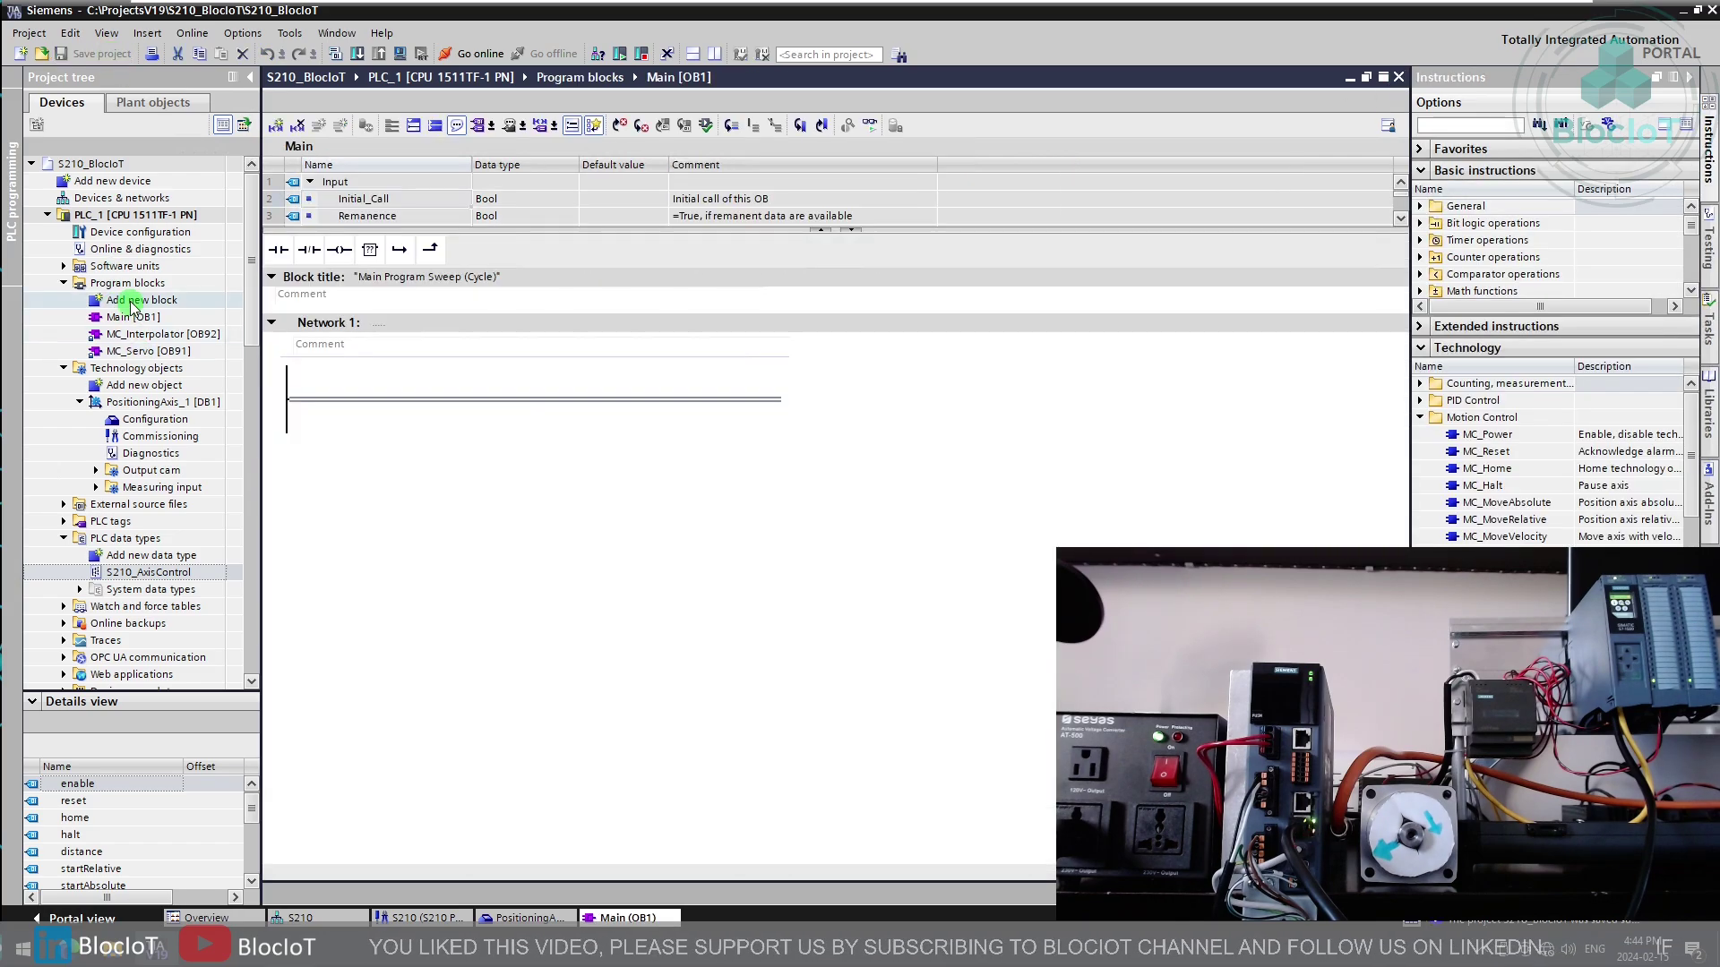
pyautogui.doubleClick(131, 305)
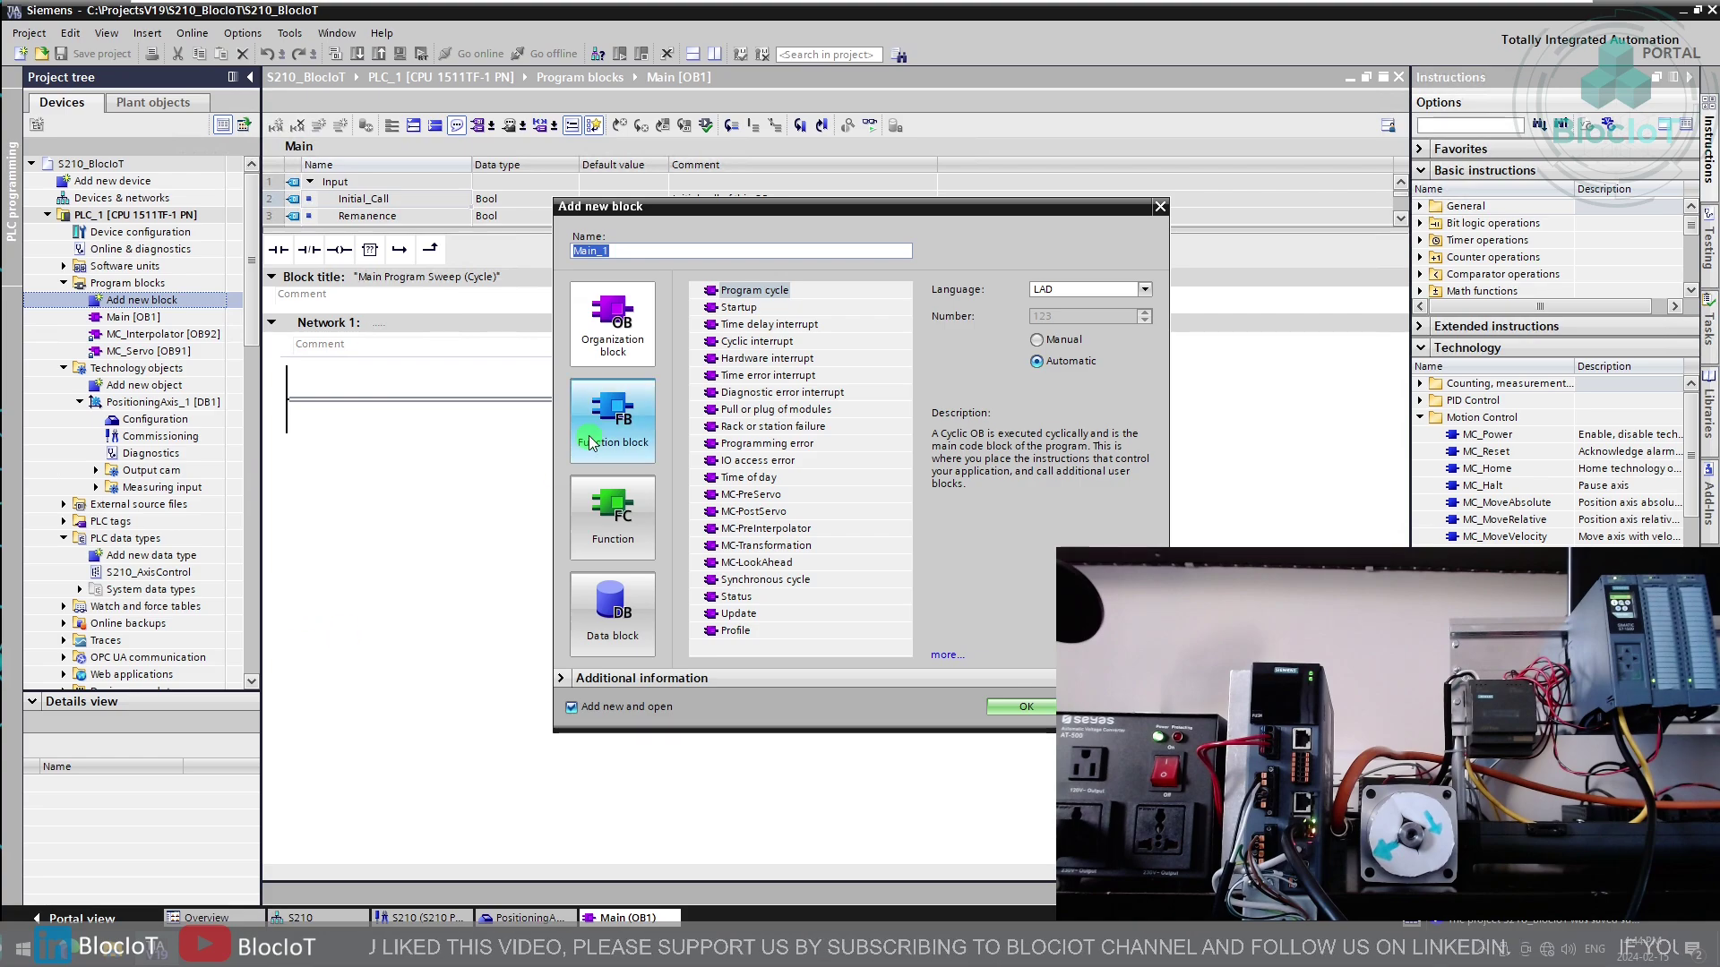
pyautogui.click(613, 612)
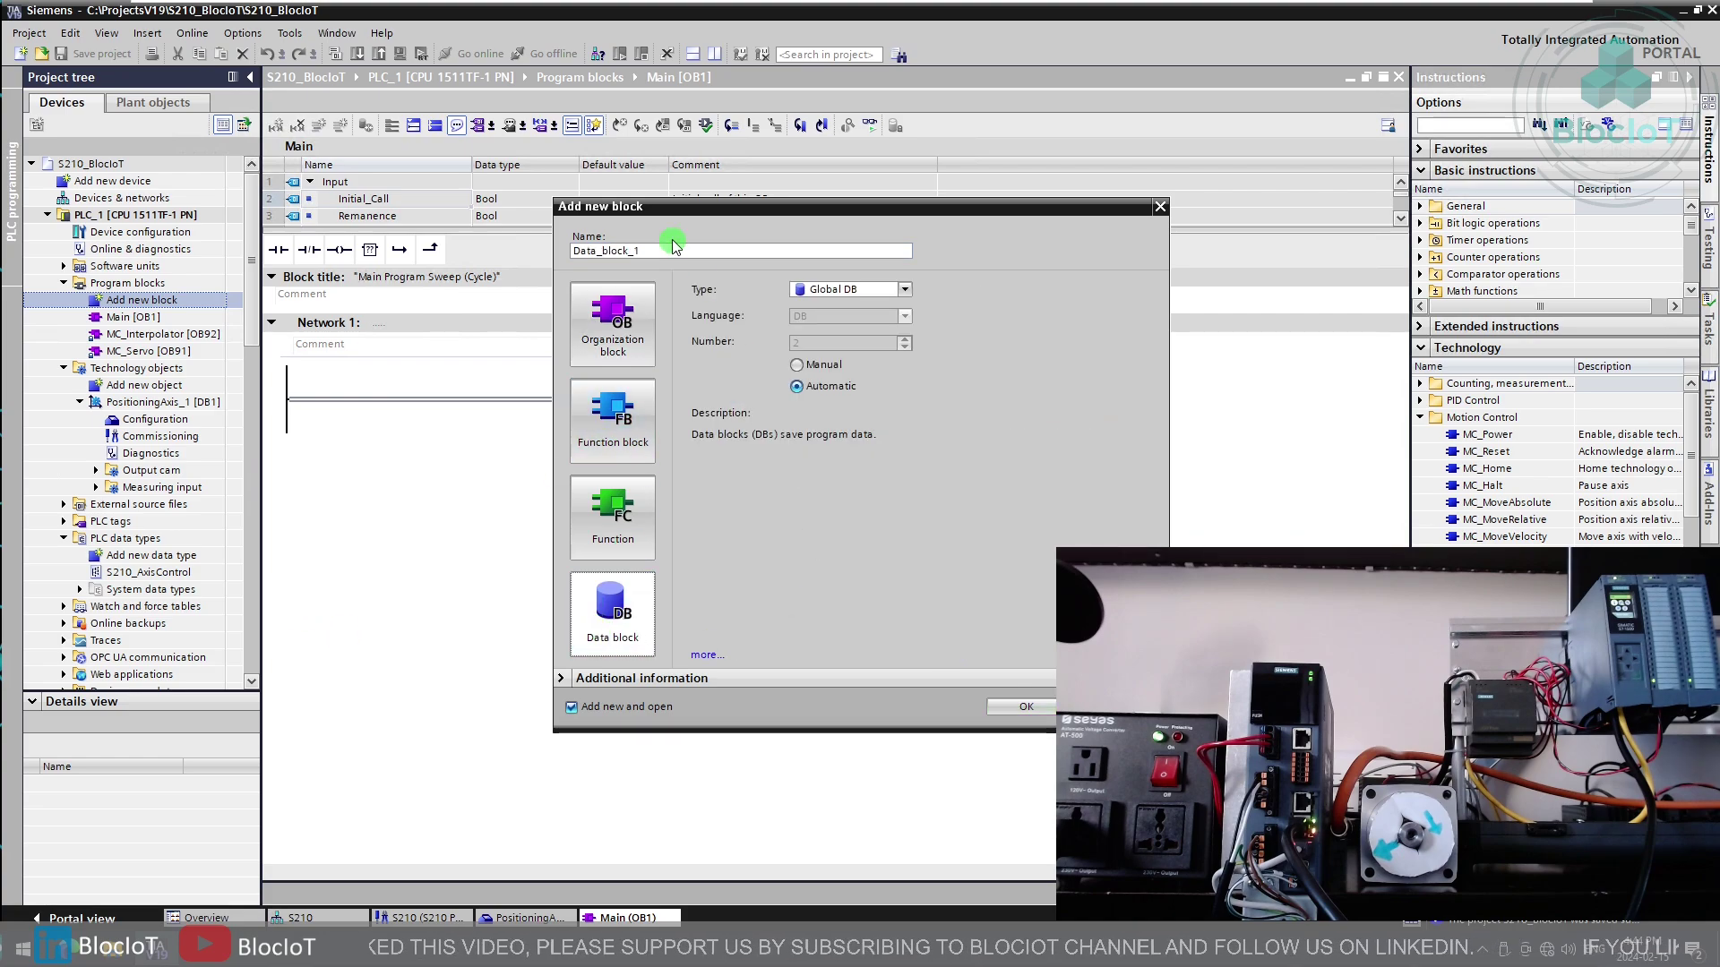
pyautogui.moveTo(675, 250); pyautogui.dragTo(404, 239)
pyautogui.write('S')
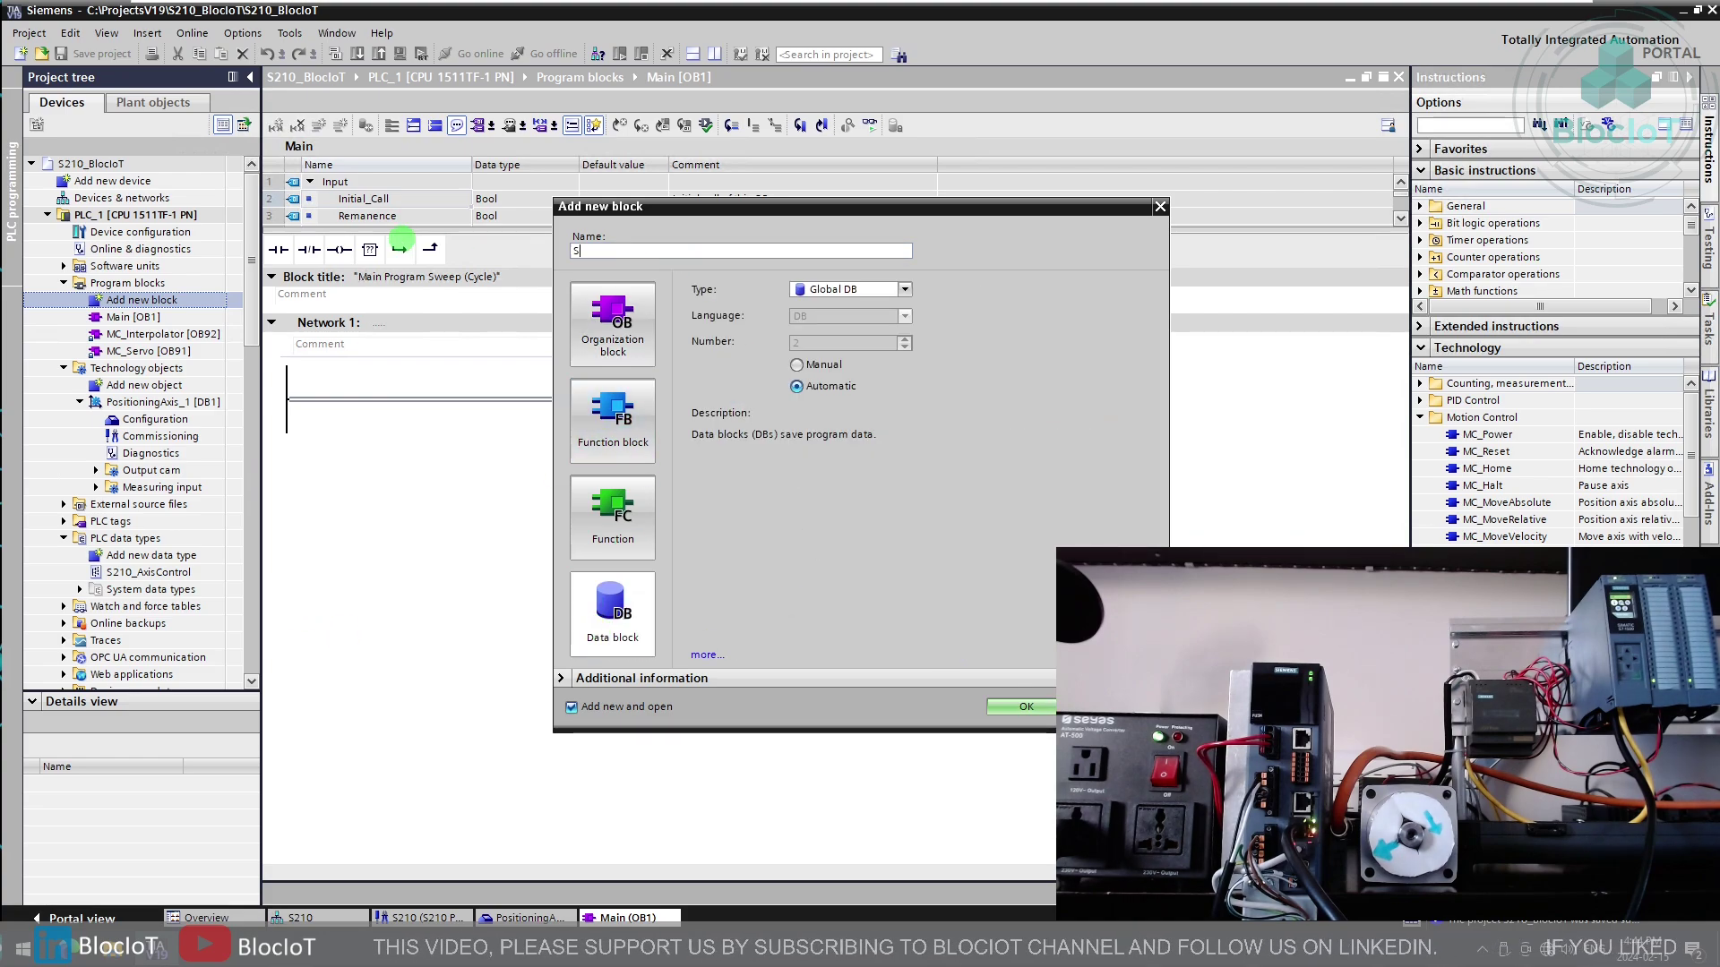
pyautogui.write('210_DB')
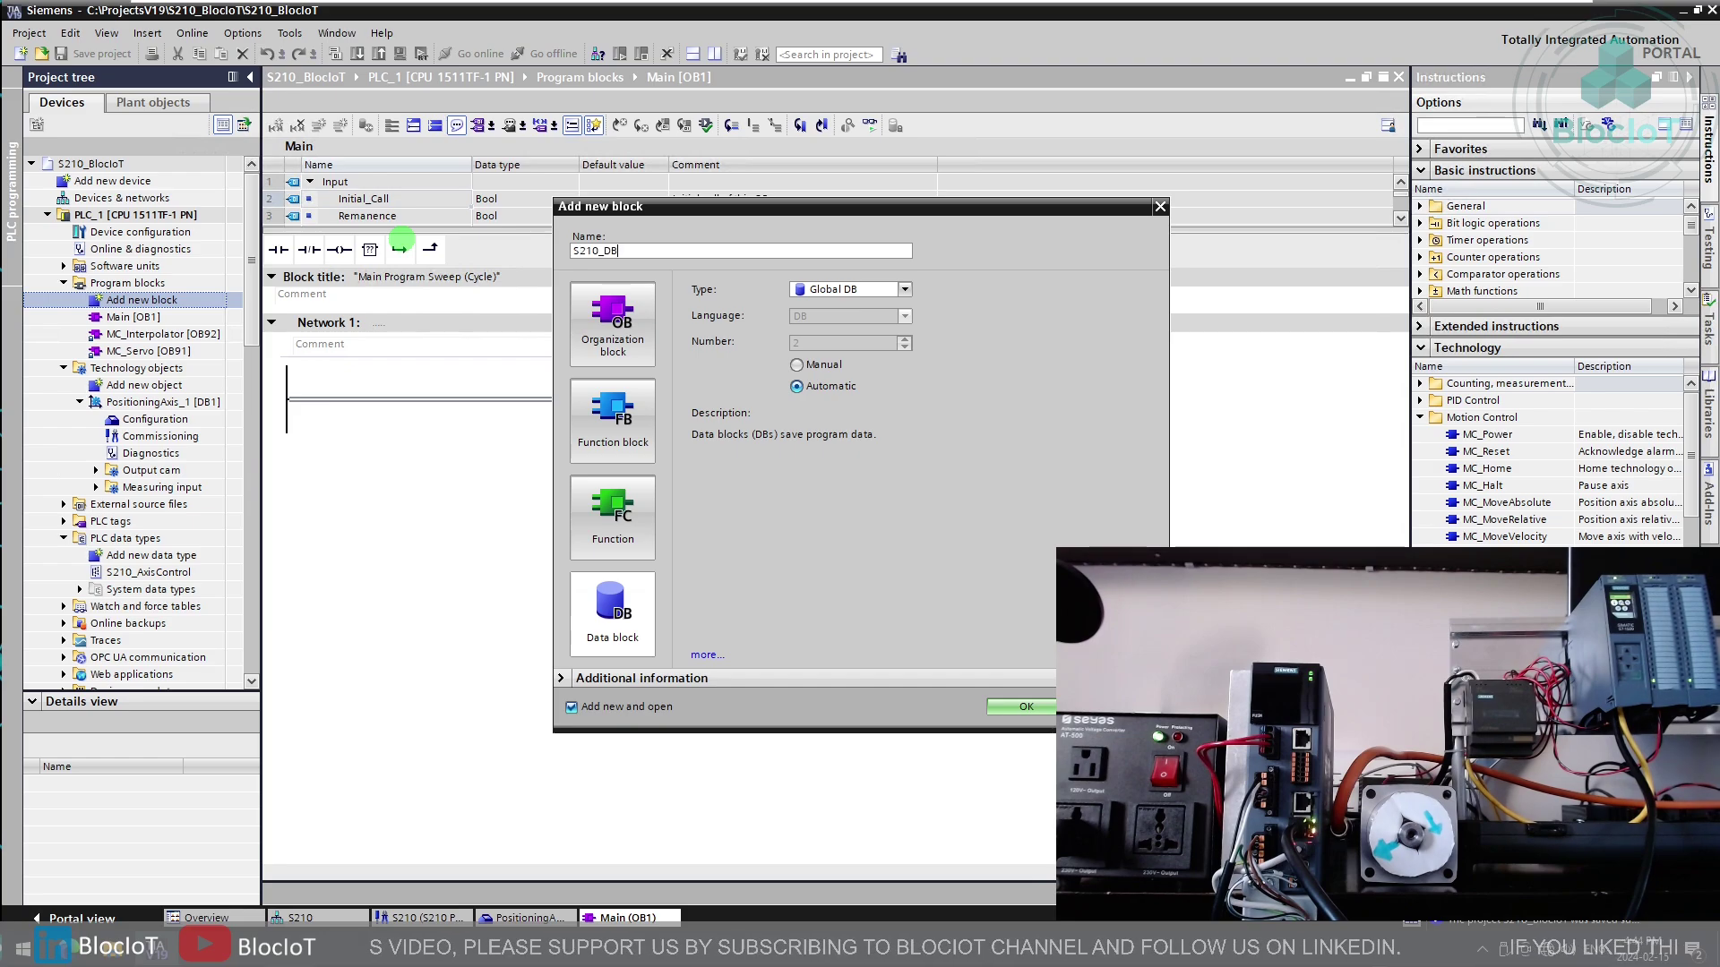
pyautogui.click(874, 291)
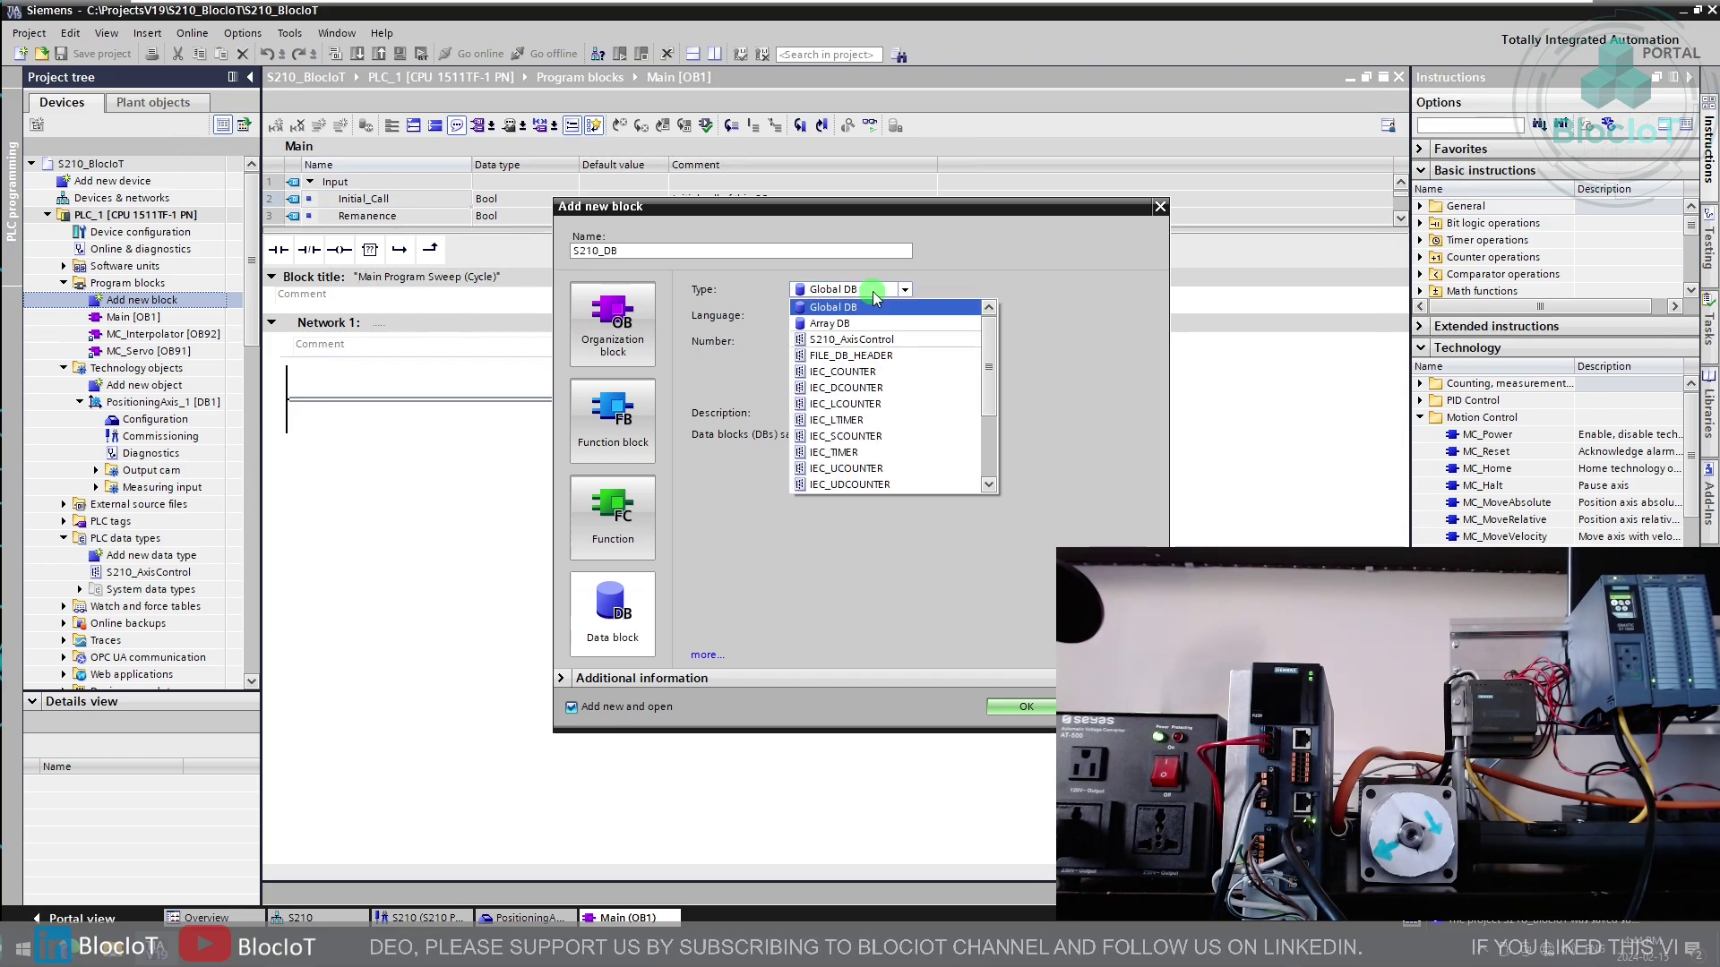
pyautogui.click(884, 341)
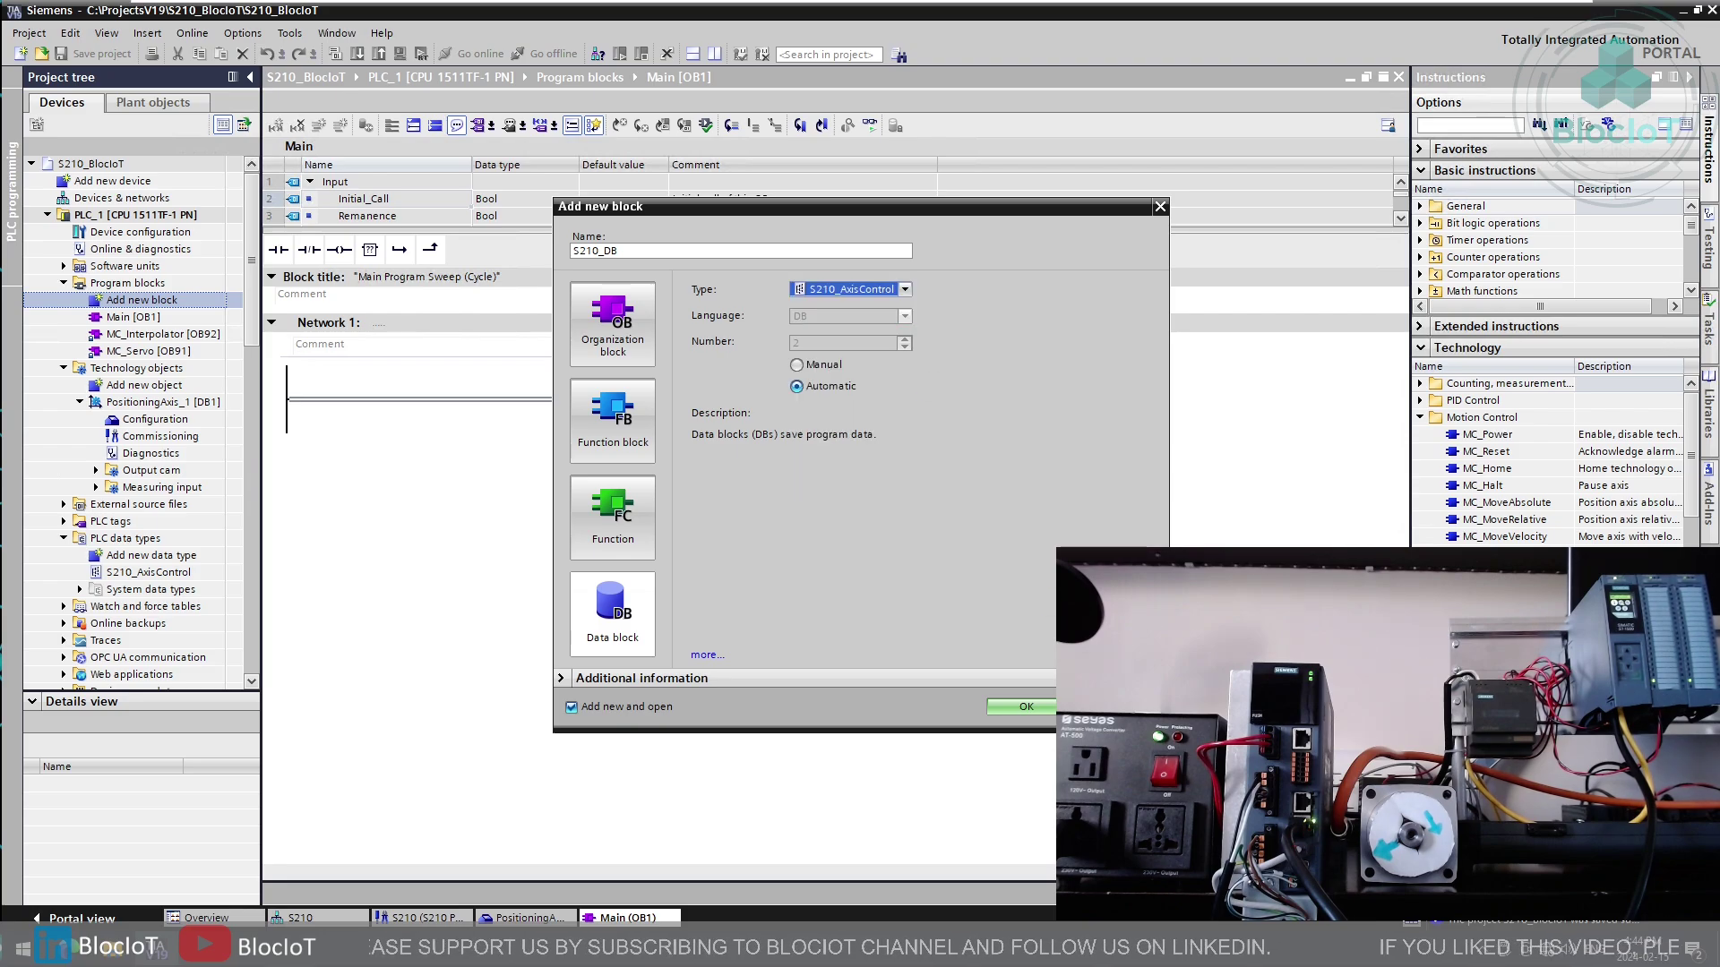
pyautogui.click(1035, 708)
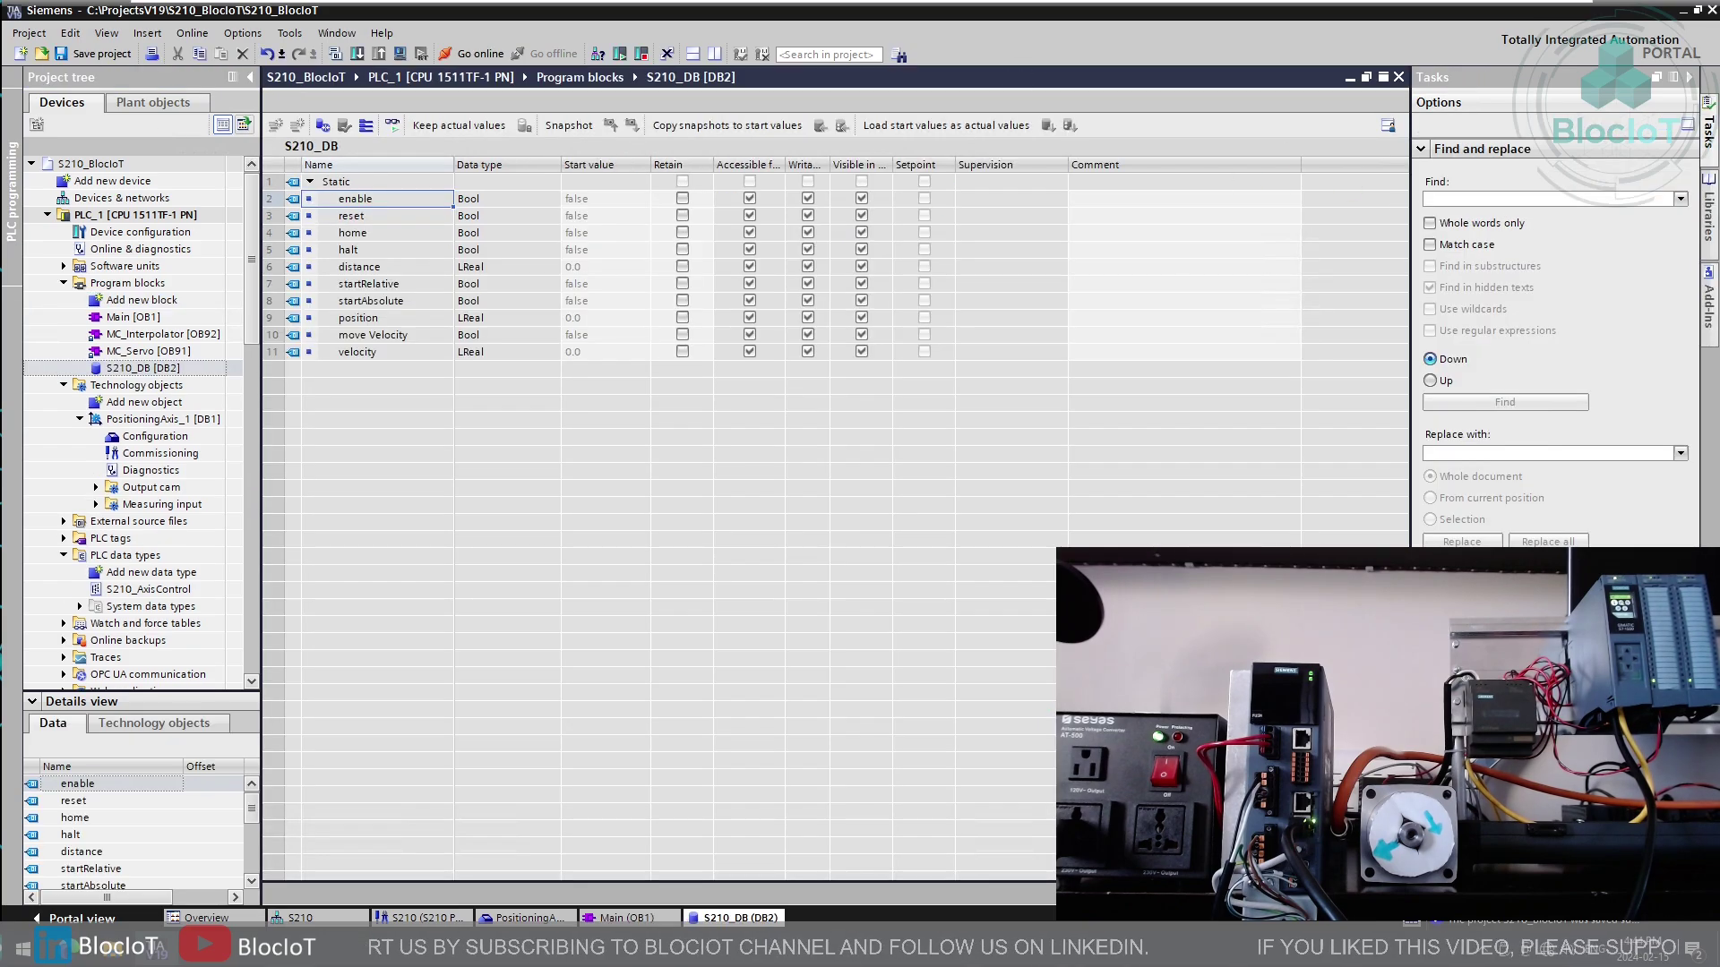
pyautogui.click(93, 54)
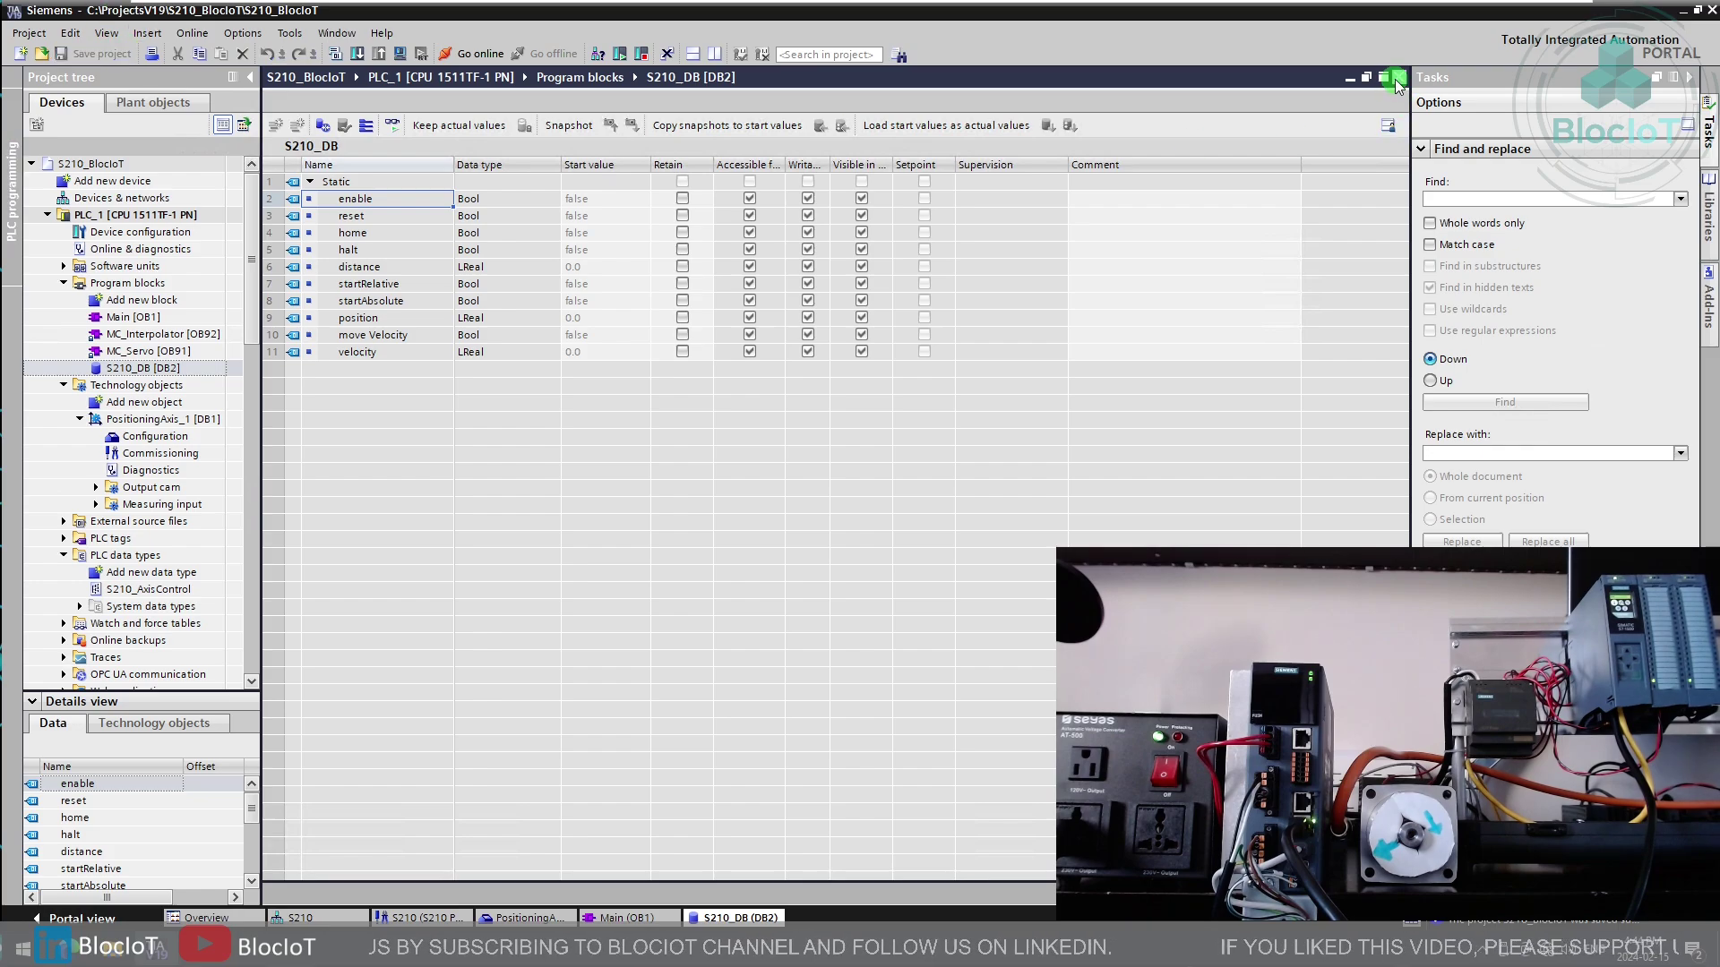
pyautogui.click(1399, 79)
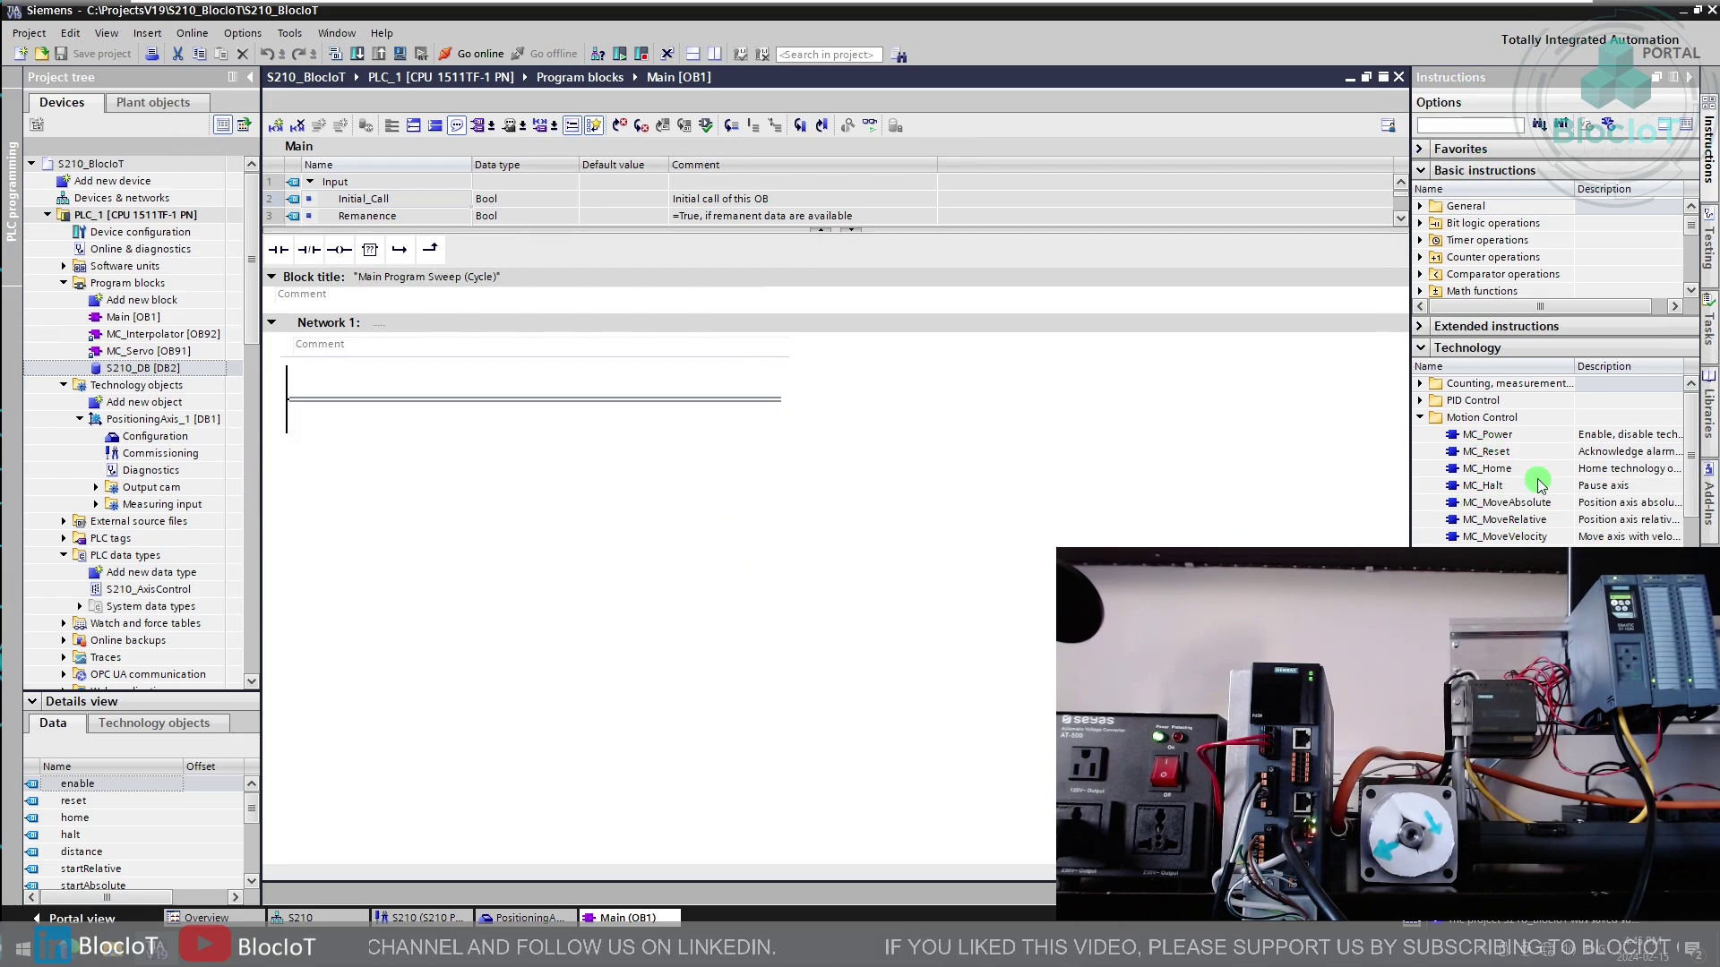
# Step: Insert empty networks in Main [OB1] until the block contains seven networks
pyautogui.rightClick(355, 324)
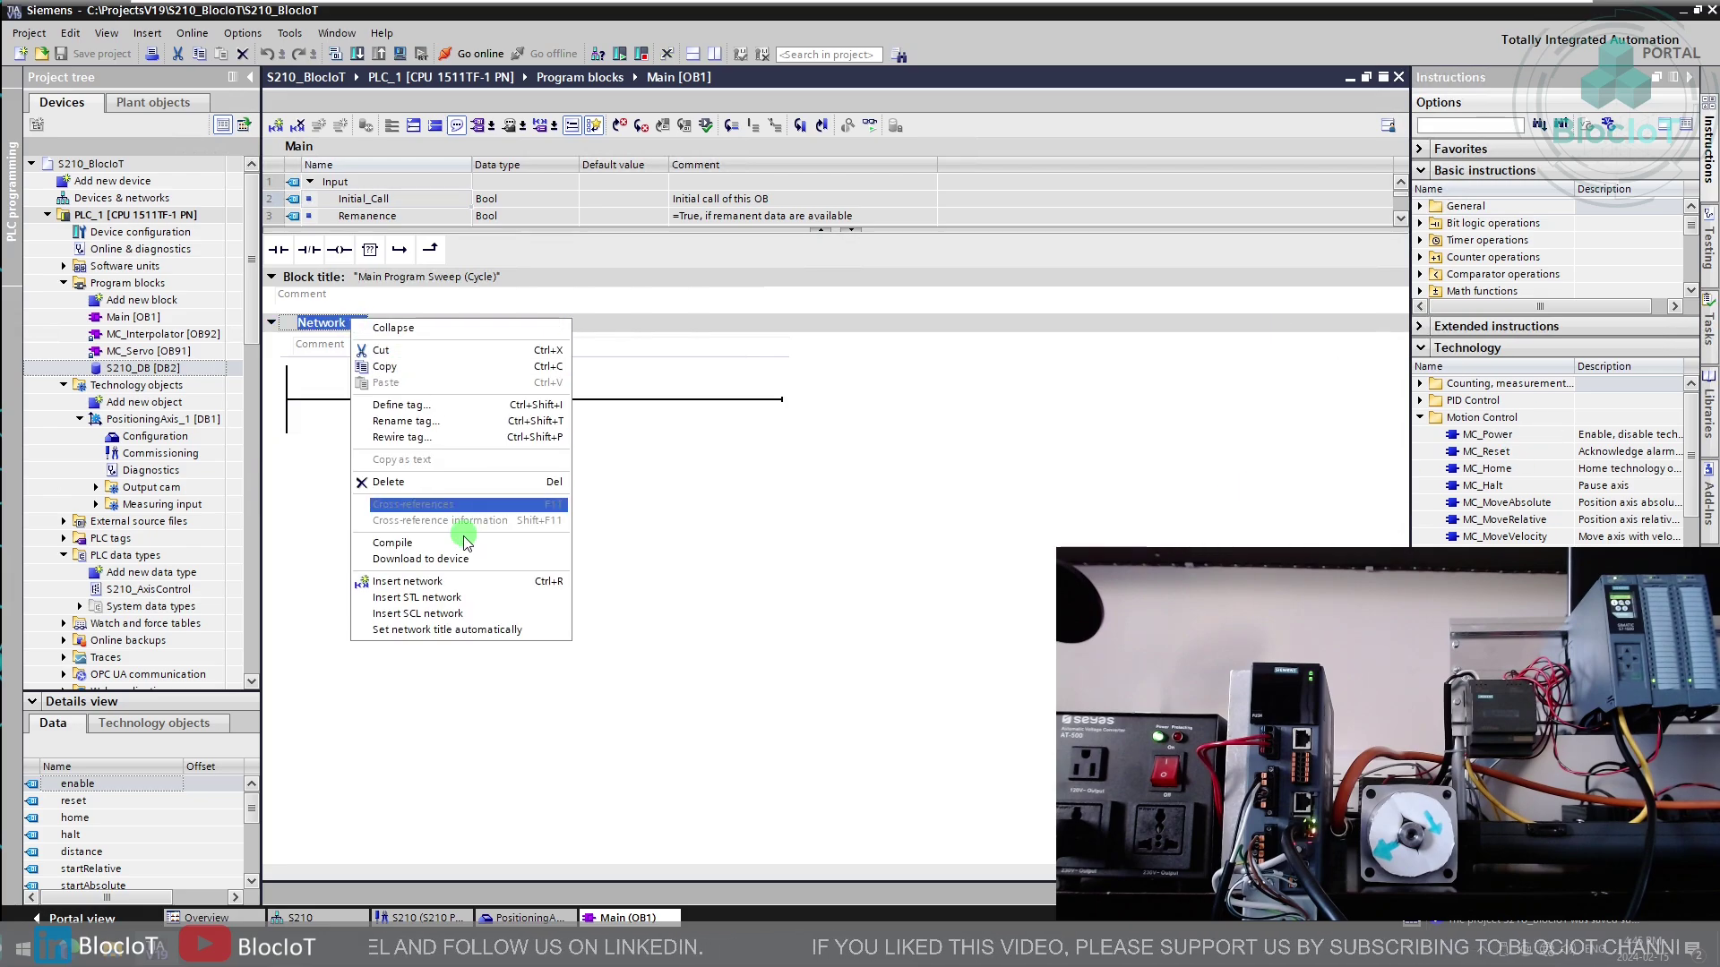
pyautogui.click(453, 582)
pyautogui.rightClick(364, 328)
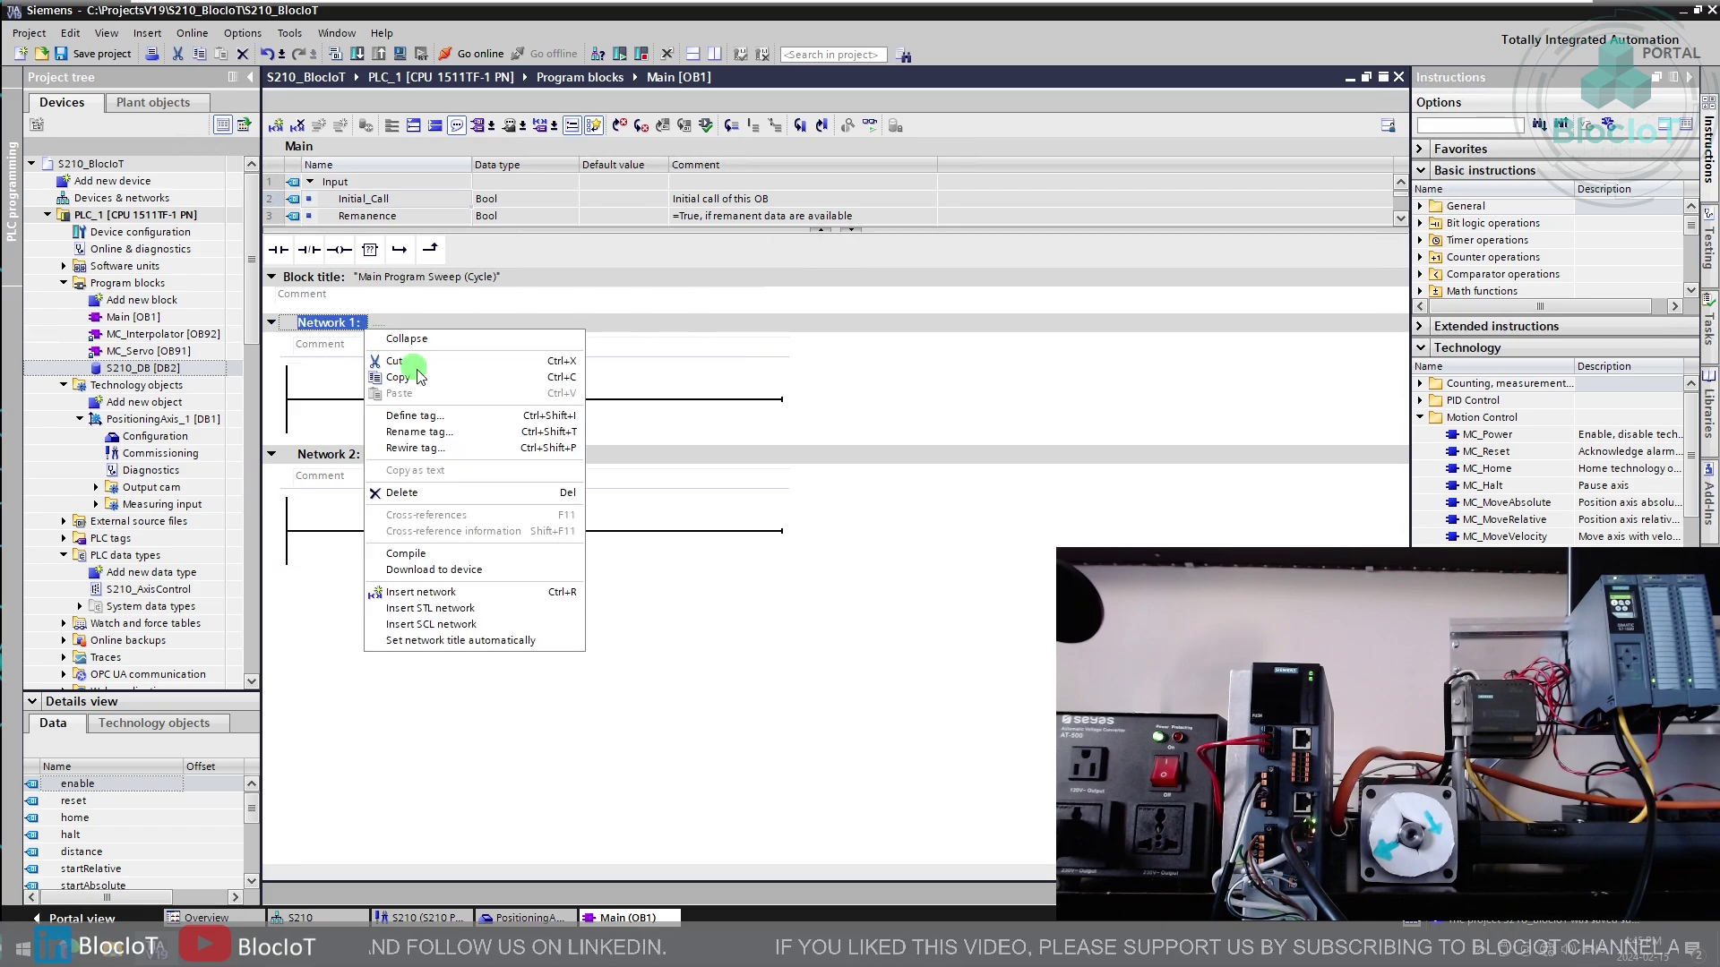
pyautogui.click(465, 594)
pyautogui.rightClick(368, 324)
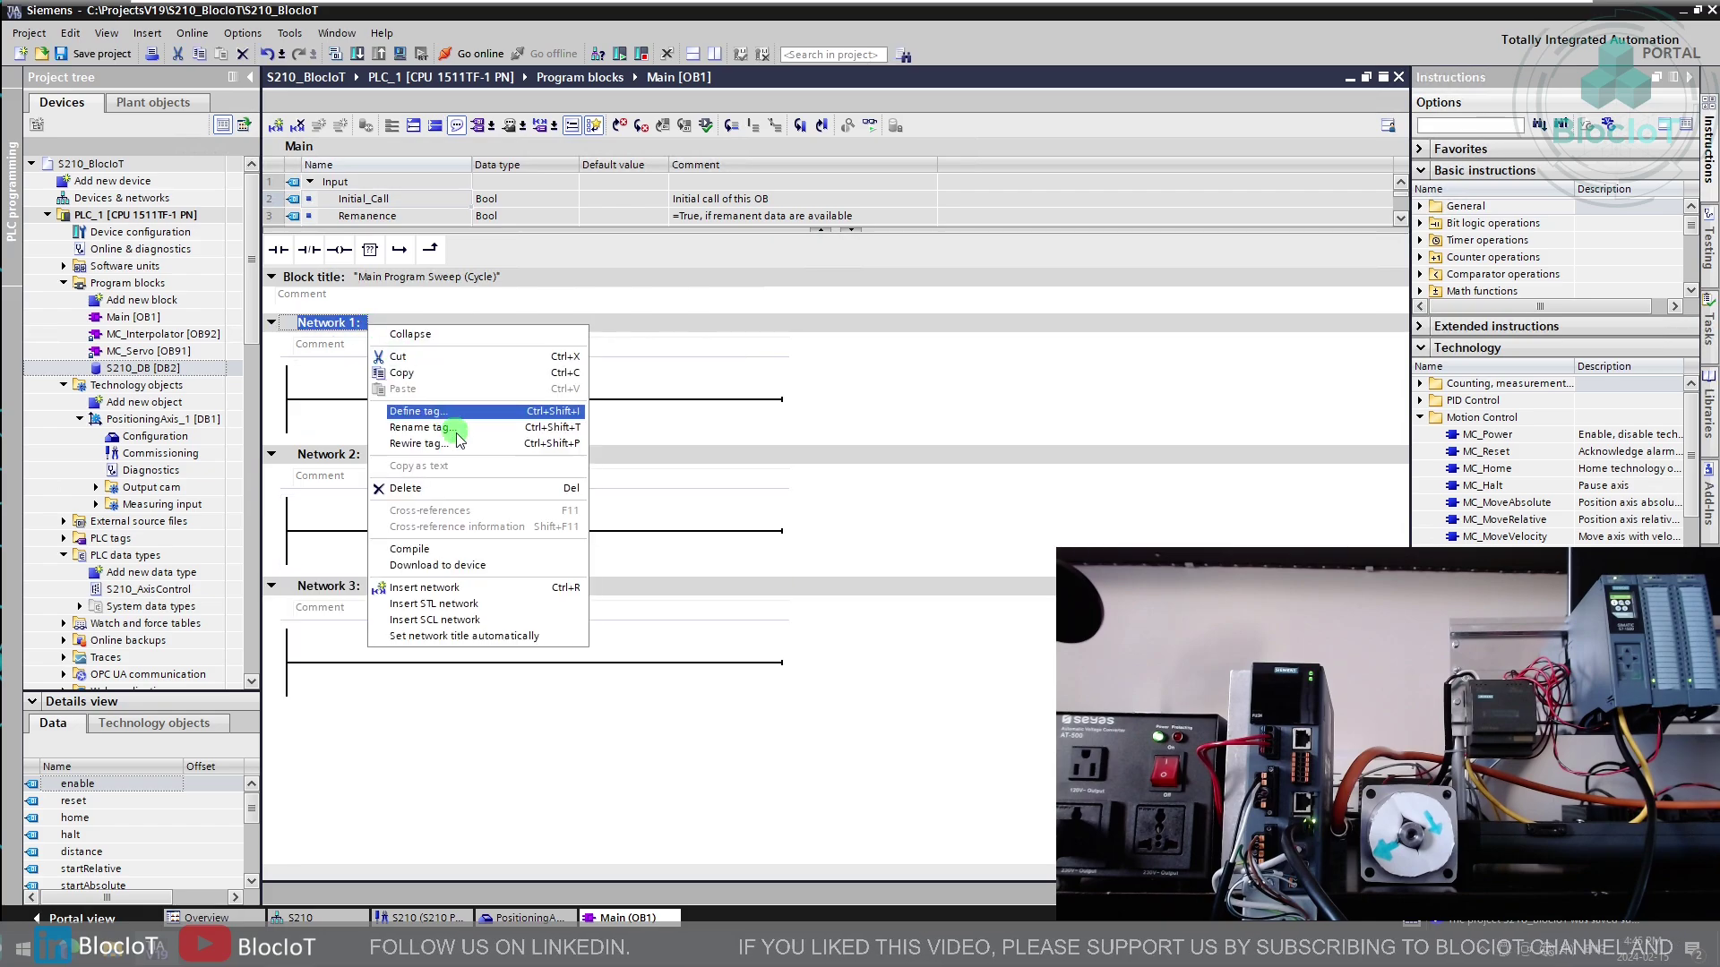
pyautogui.click(452, 593)
pyautogui.rightClick(357, 742)
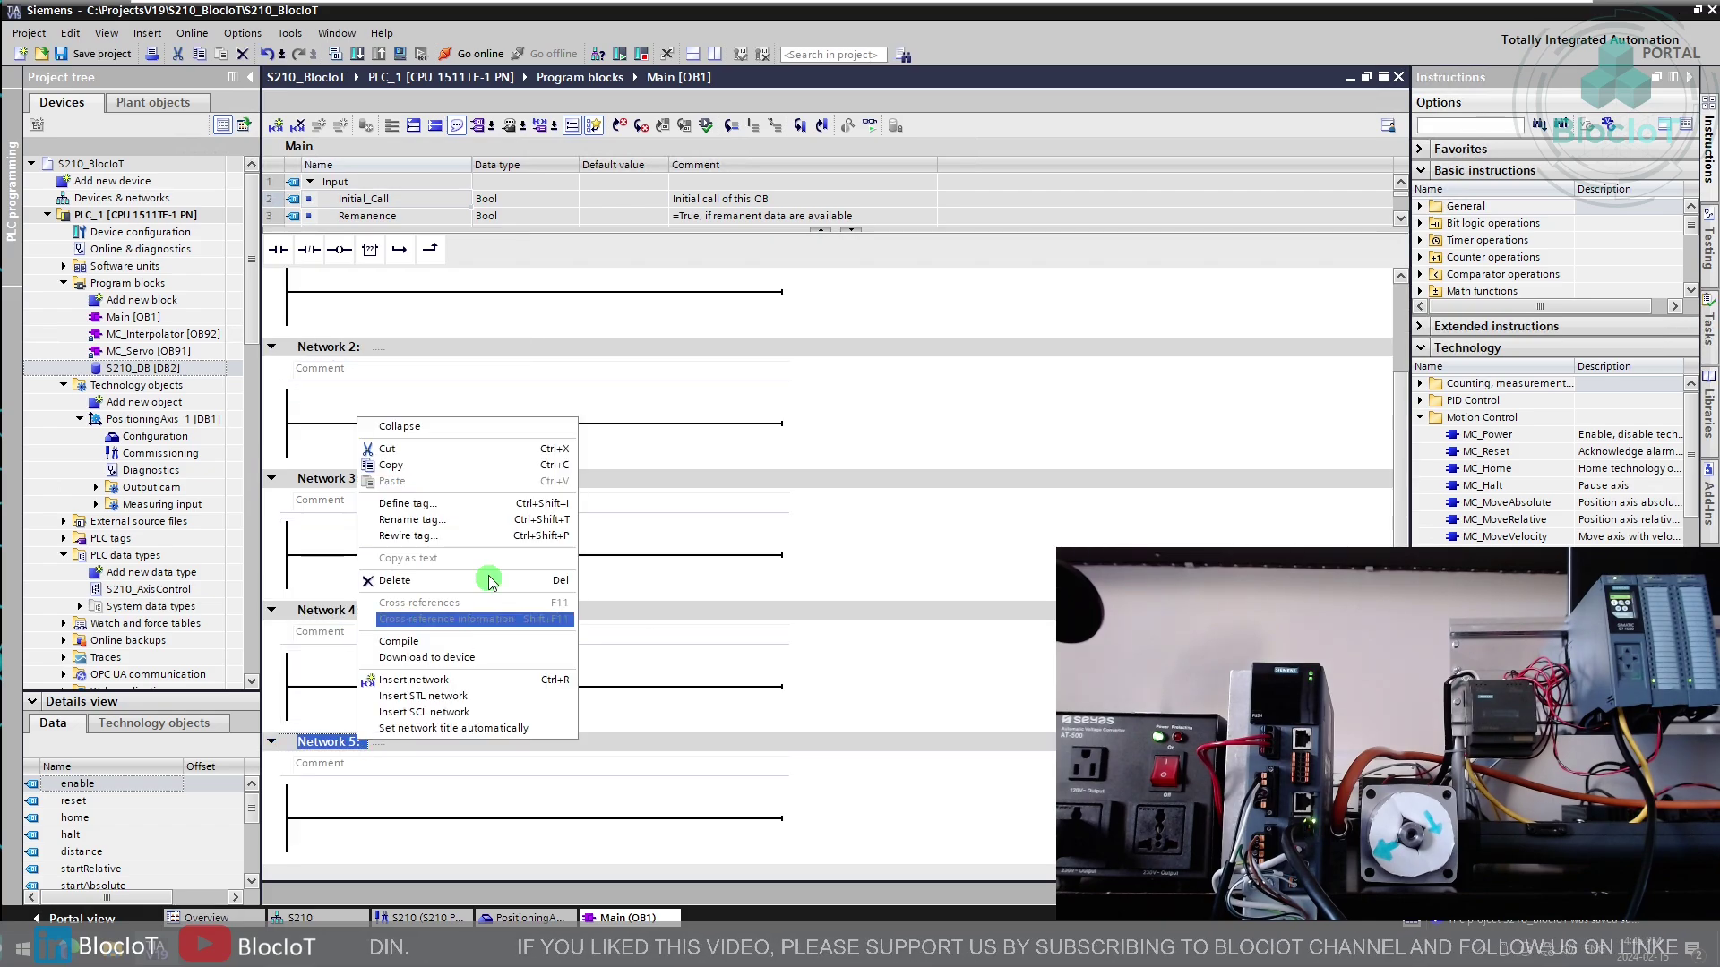
pyautogui.click(473, 681)
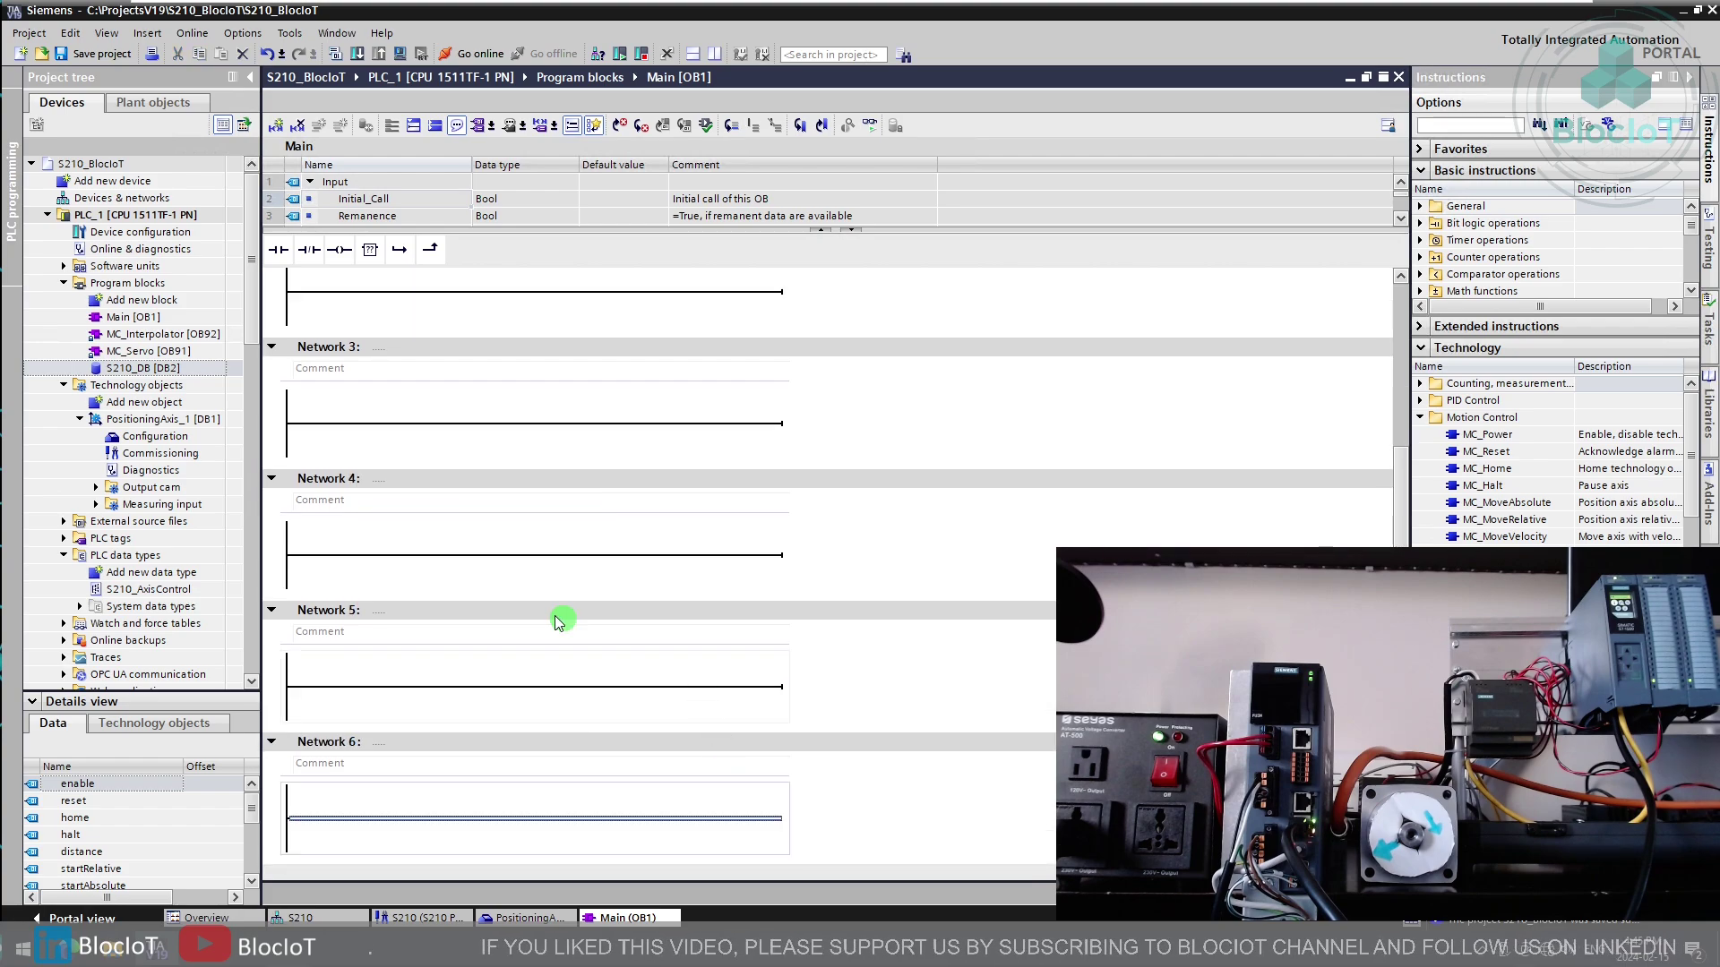
pyautogui.rightClick(332, 743)
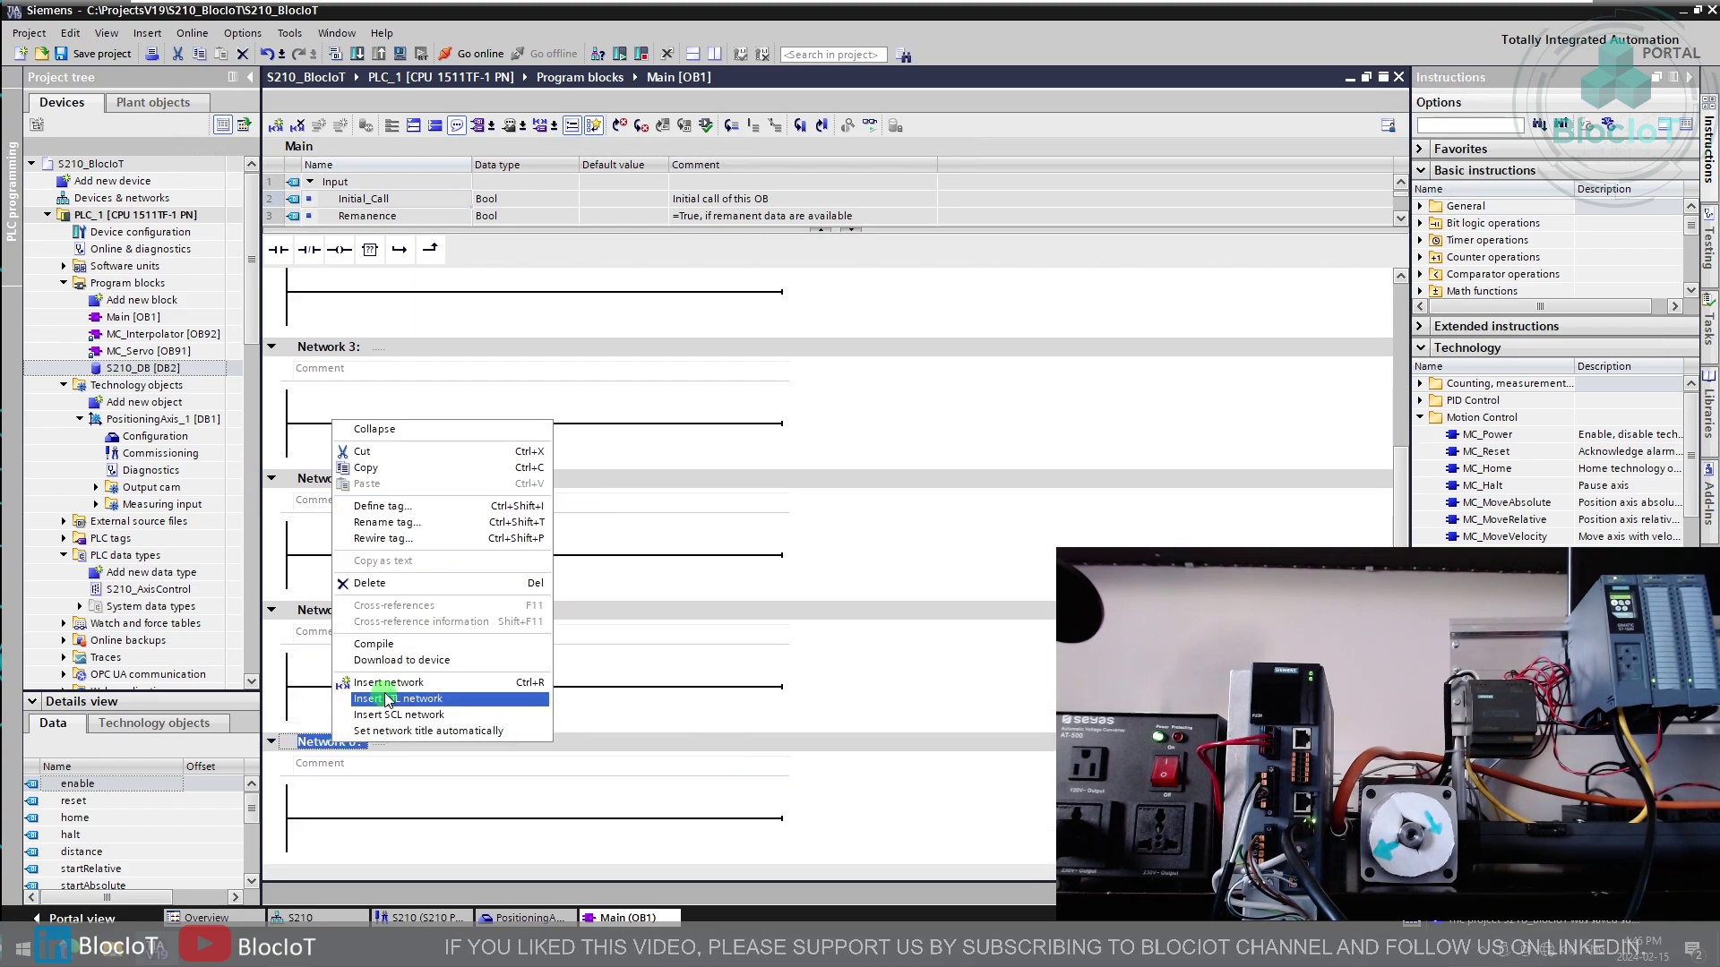
pyautogui.click(473, 683)
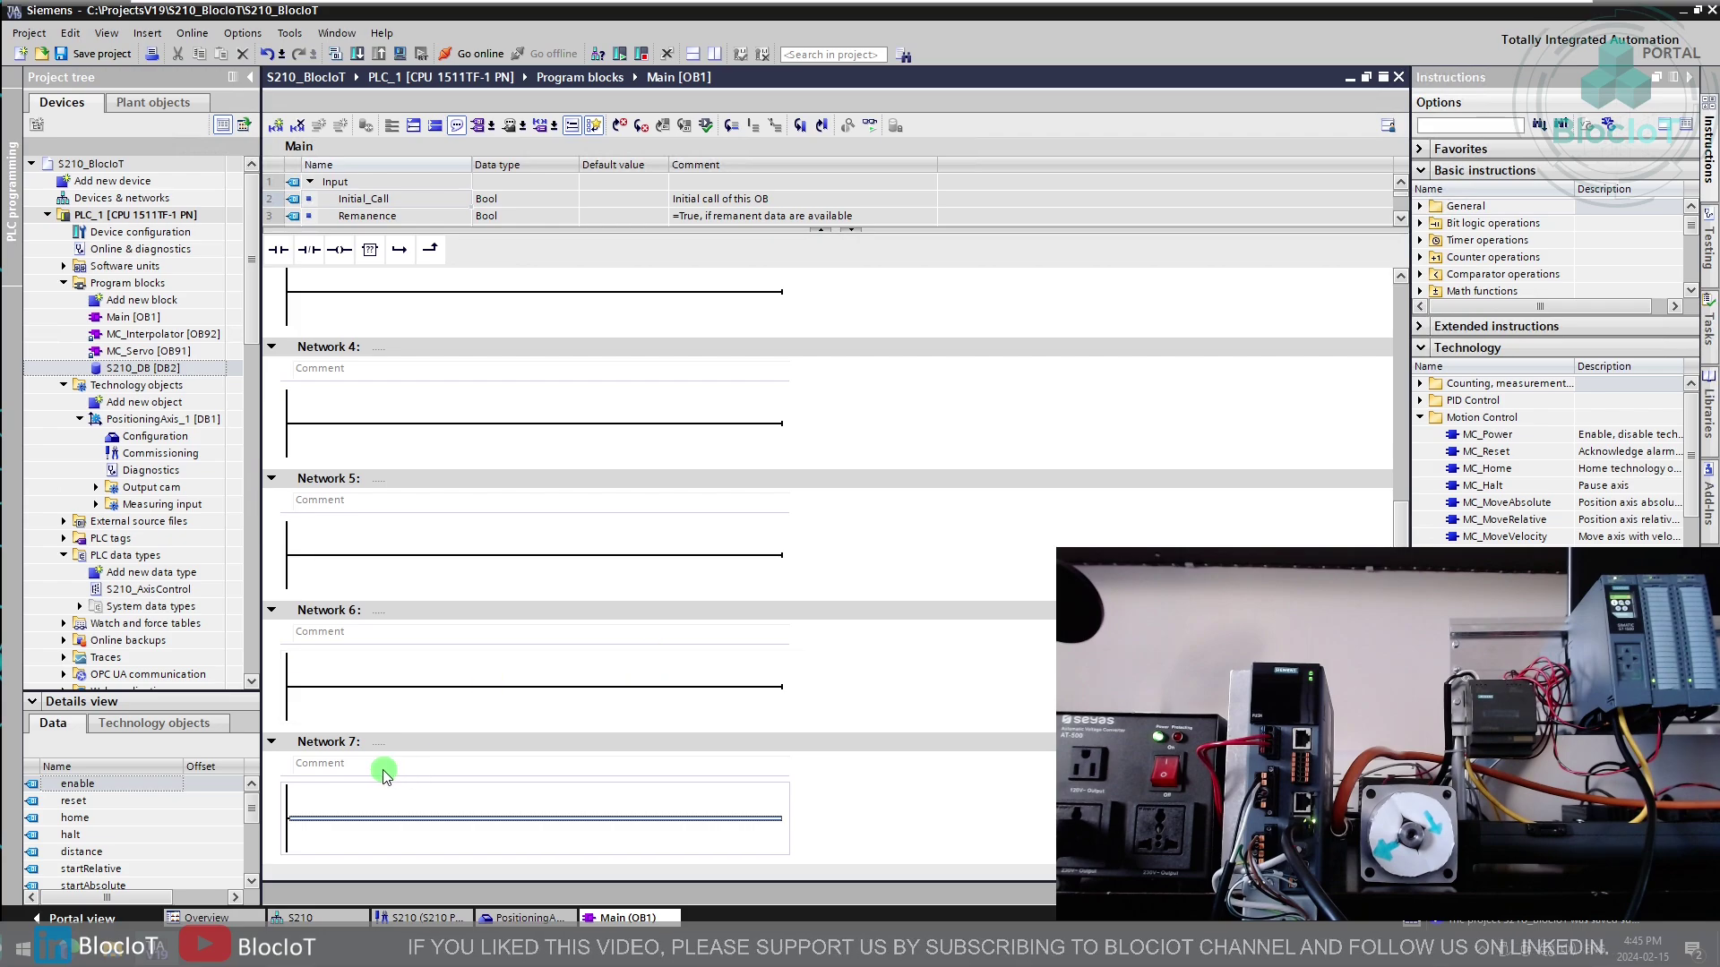
# Step: Insert MC_Power in Network 1 with its own instance data block and assign PositioningAxis_1 to its Axis input
pyautogui.scroll(5, 503, 707)
pyautogui.moveTo(1498, 439); pyautogui.dragTo(499, 426)
pyautogui.click(949, 621)
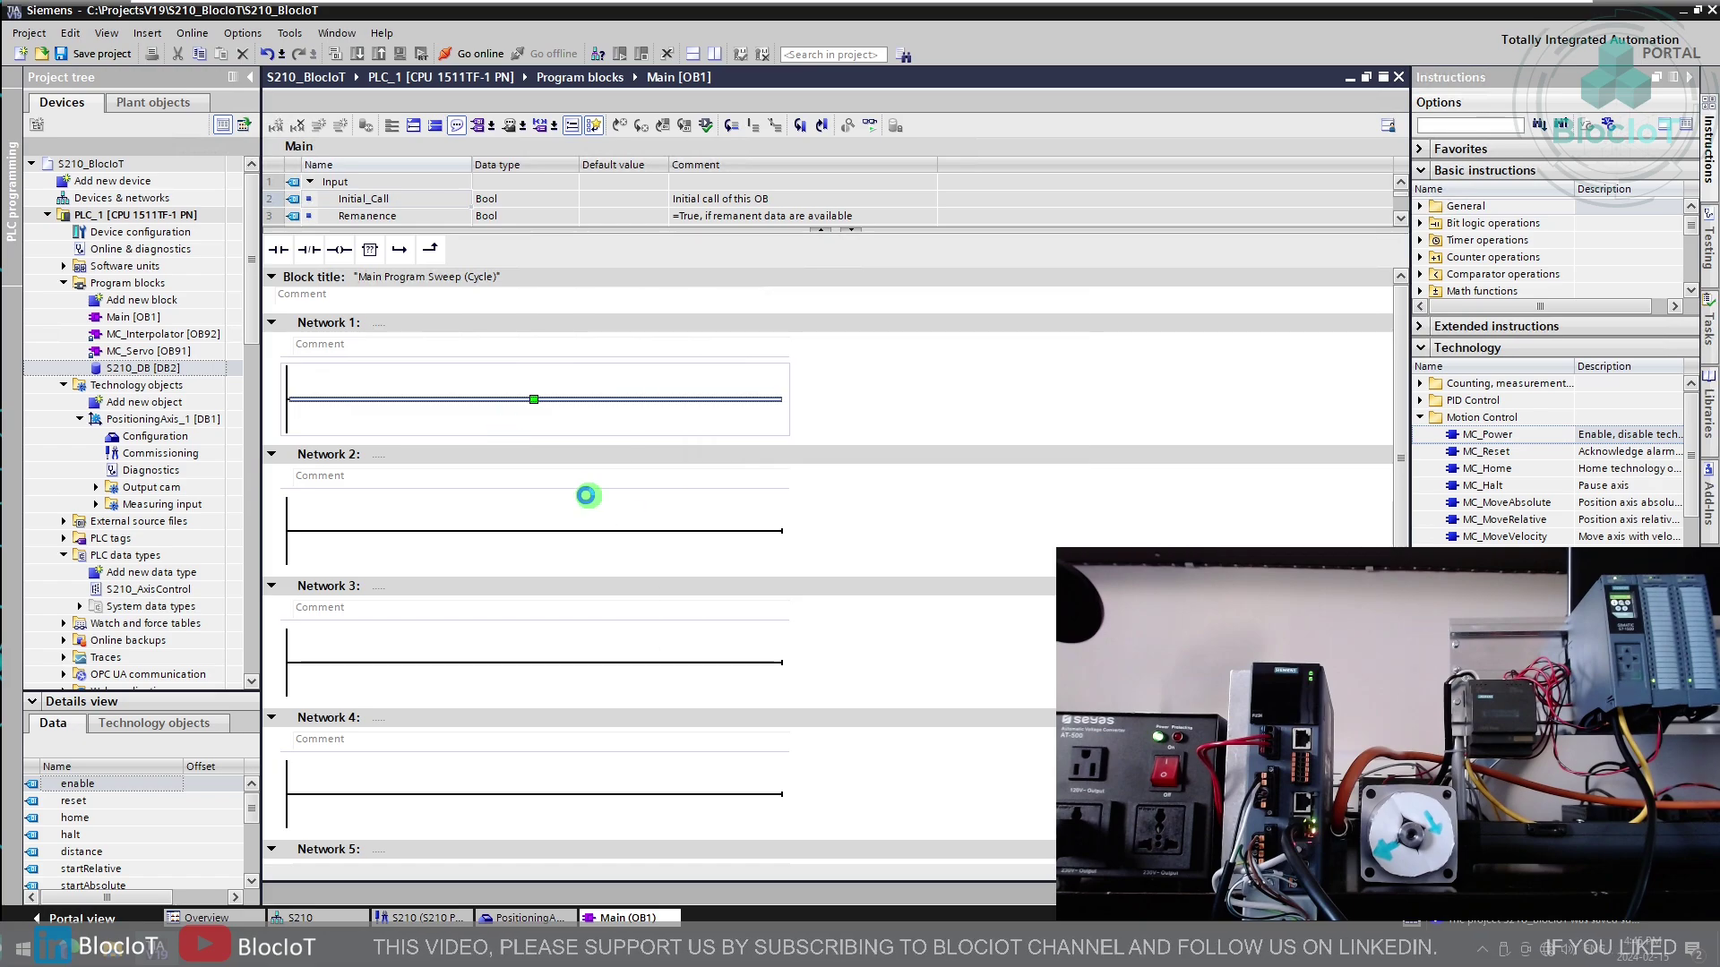
pyautogui.click(377, 461)
pyautogui.click(378, 461)
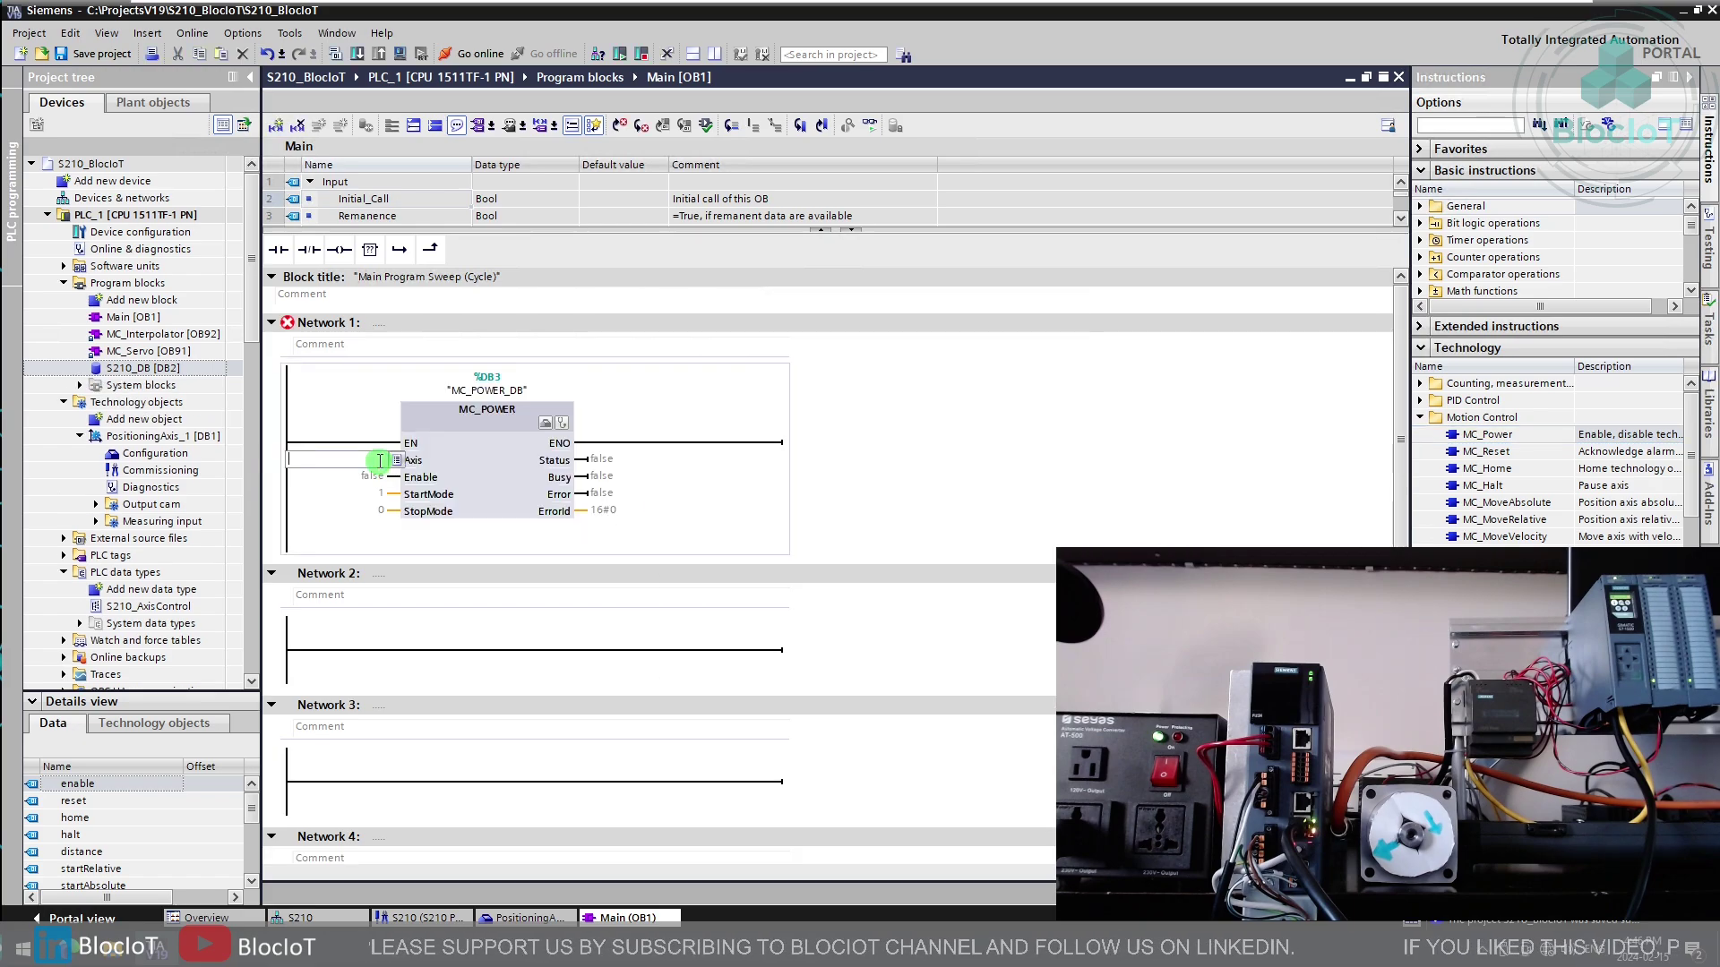
pyautogui.click(396, 460)
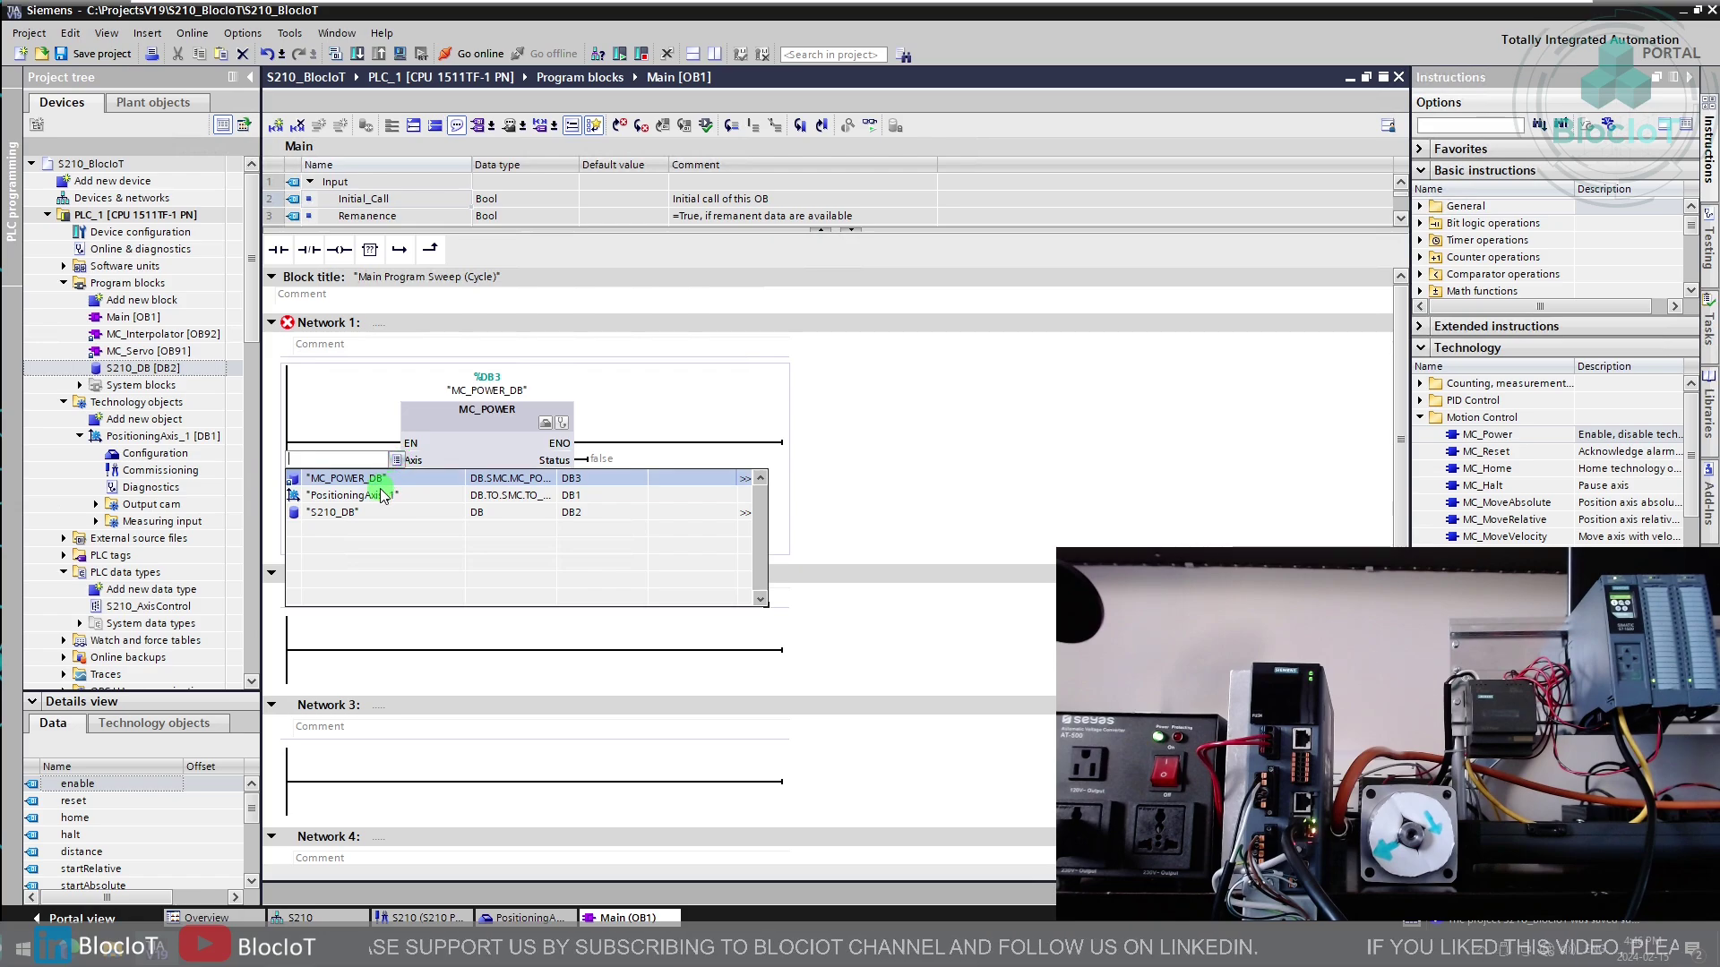
pyautogui.click(383, 496)
pyautogui.click(912, 520)
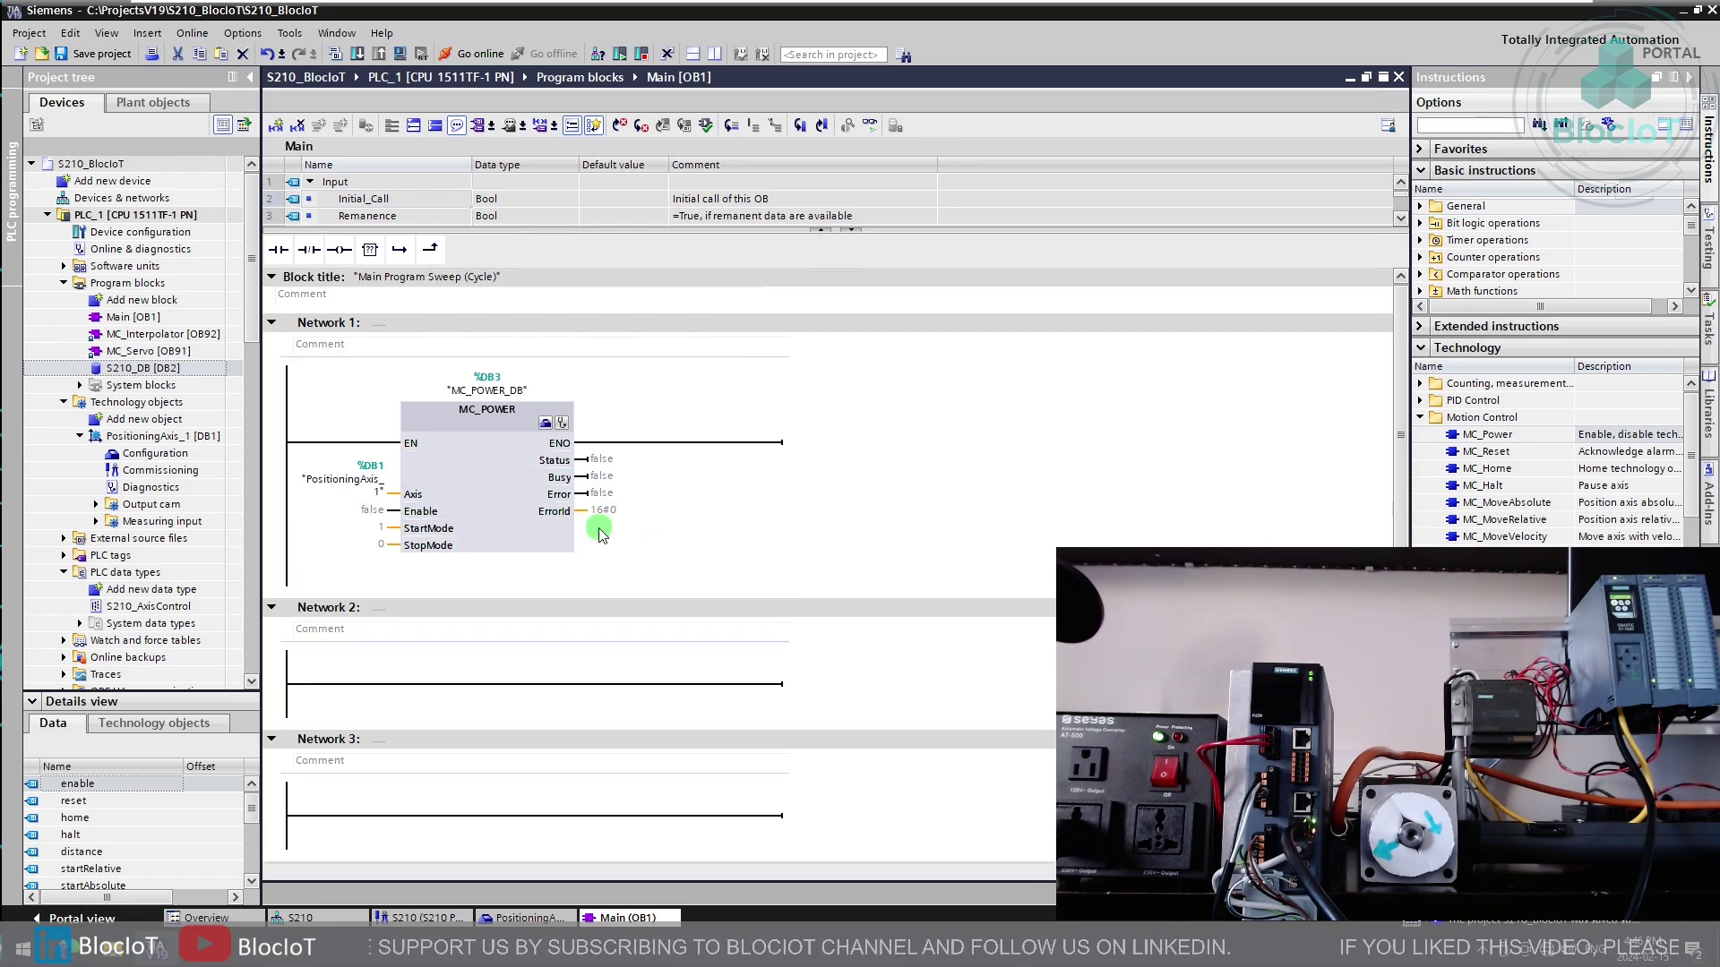
# Step: Assign "S210_DB".enable to the Enable input of MC_POWER
pyautogui.click(395, 513)
pyautogui.click(396, 513)
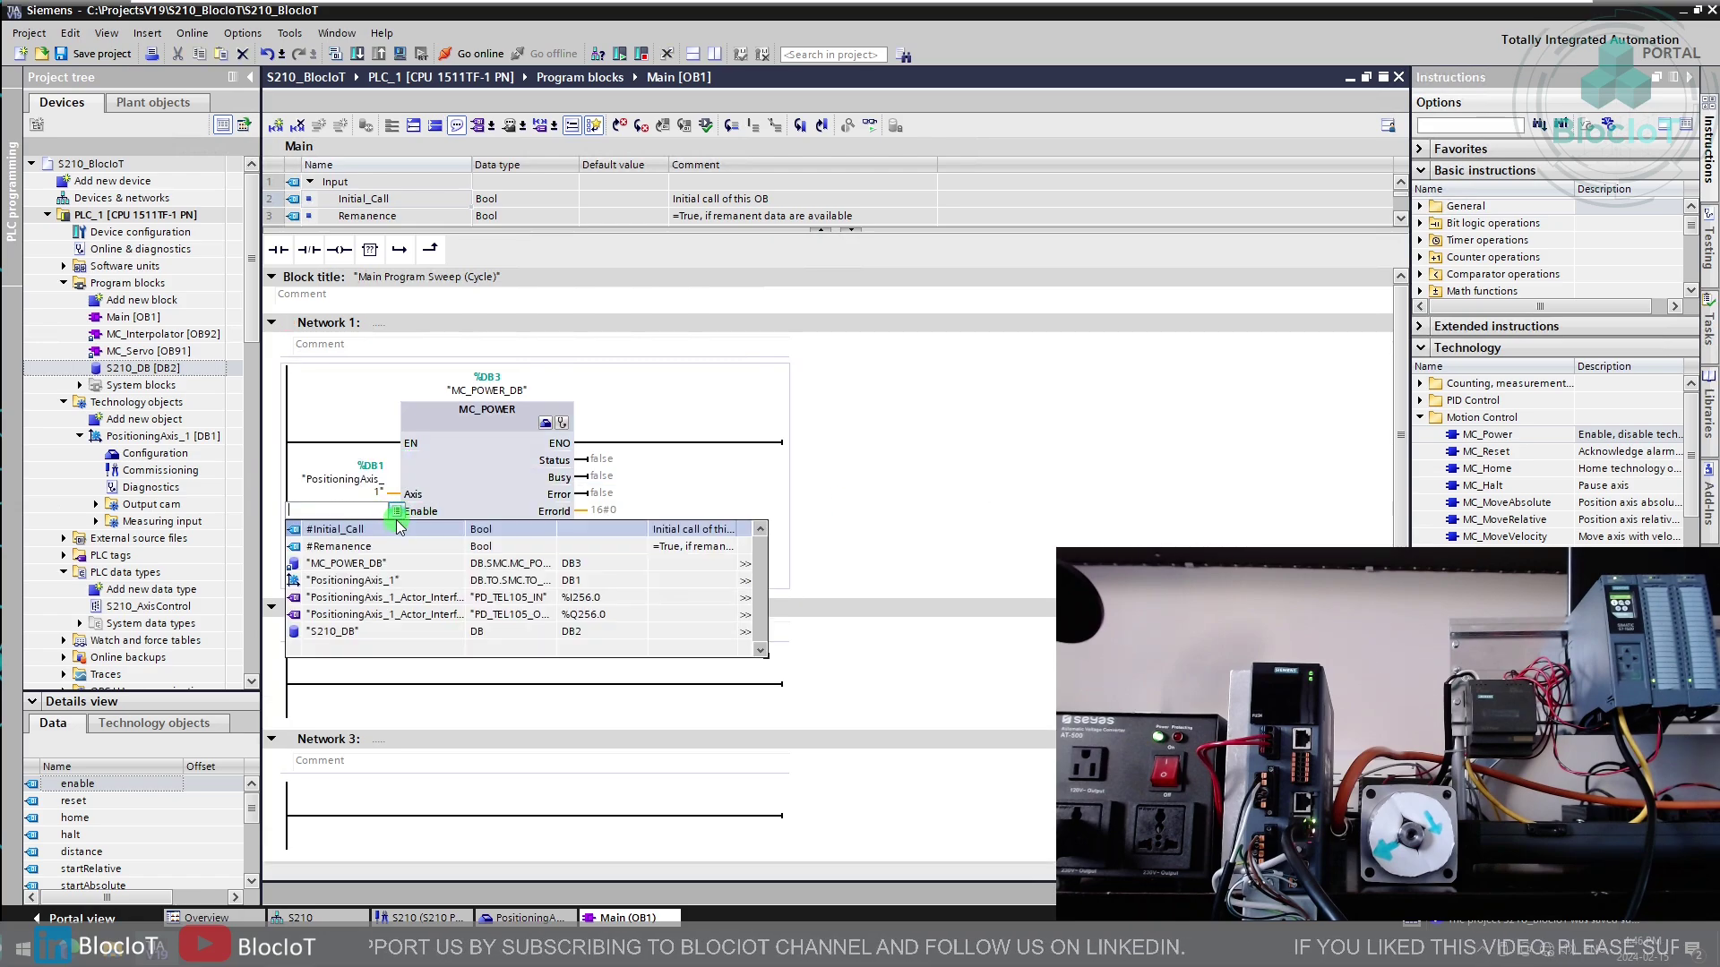
pyautogui.click(332, 632)
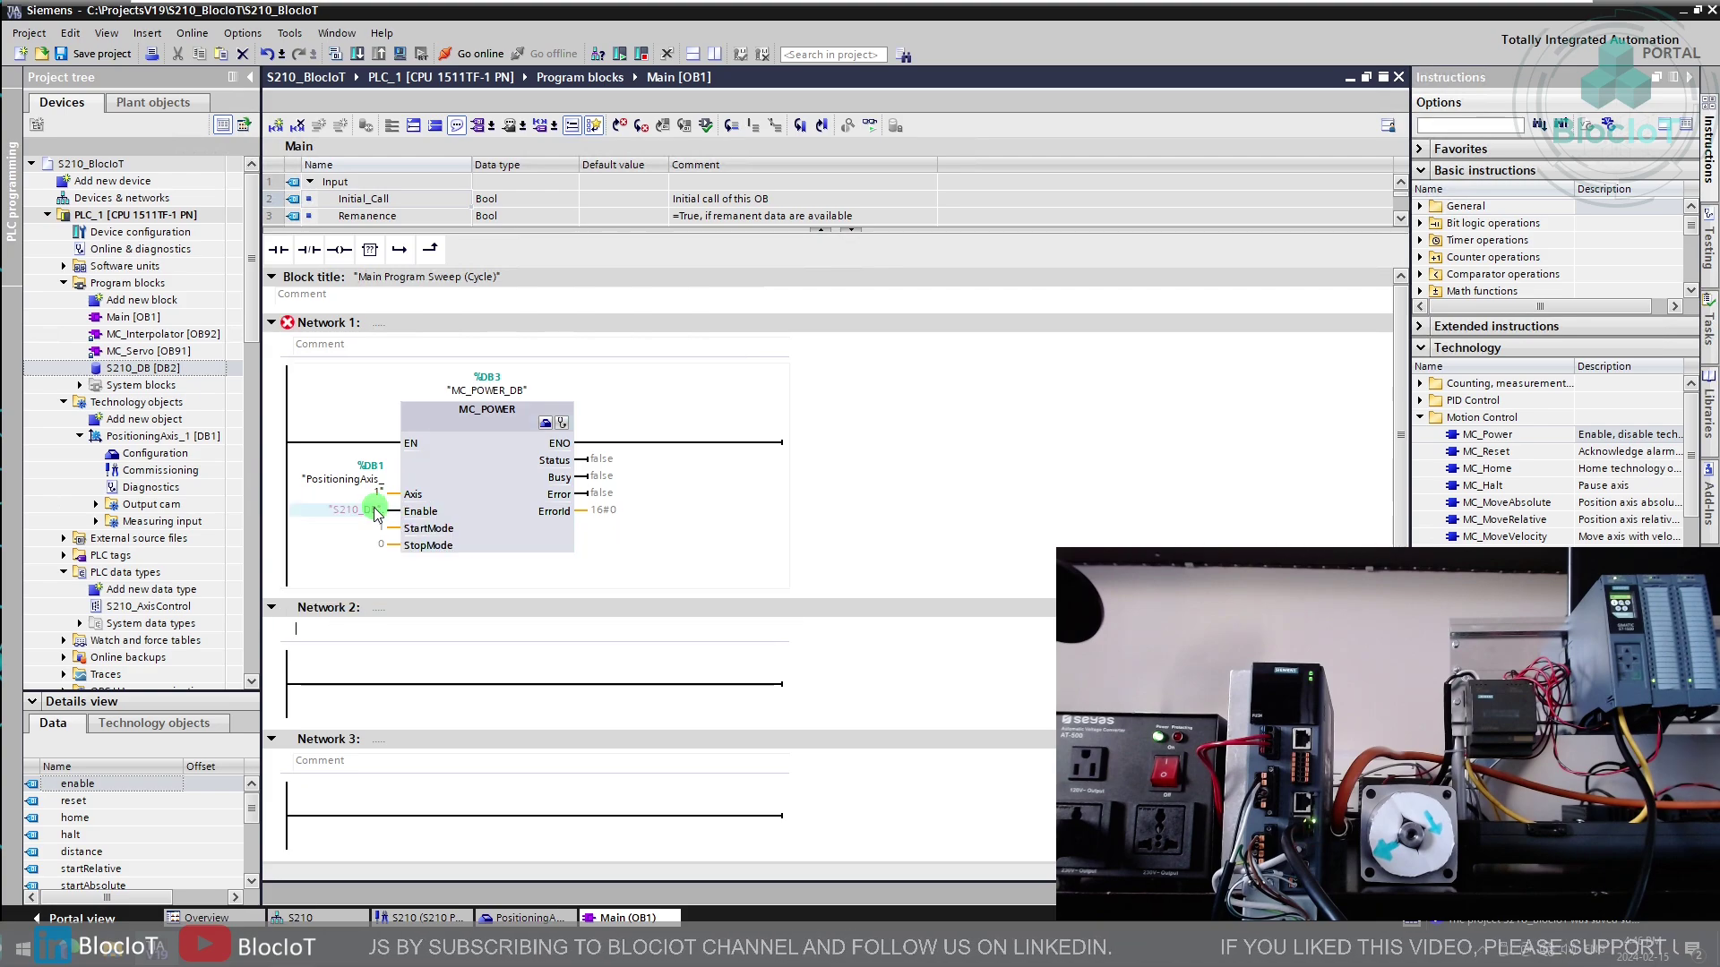
pyautogui.click(328, 529)
pyautogui.click(676, 519)
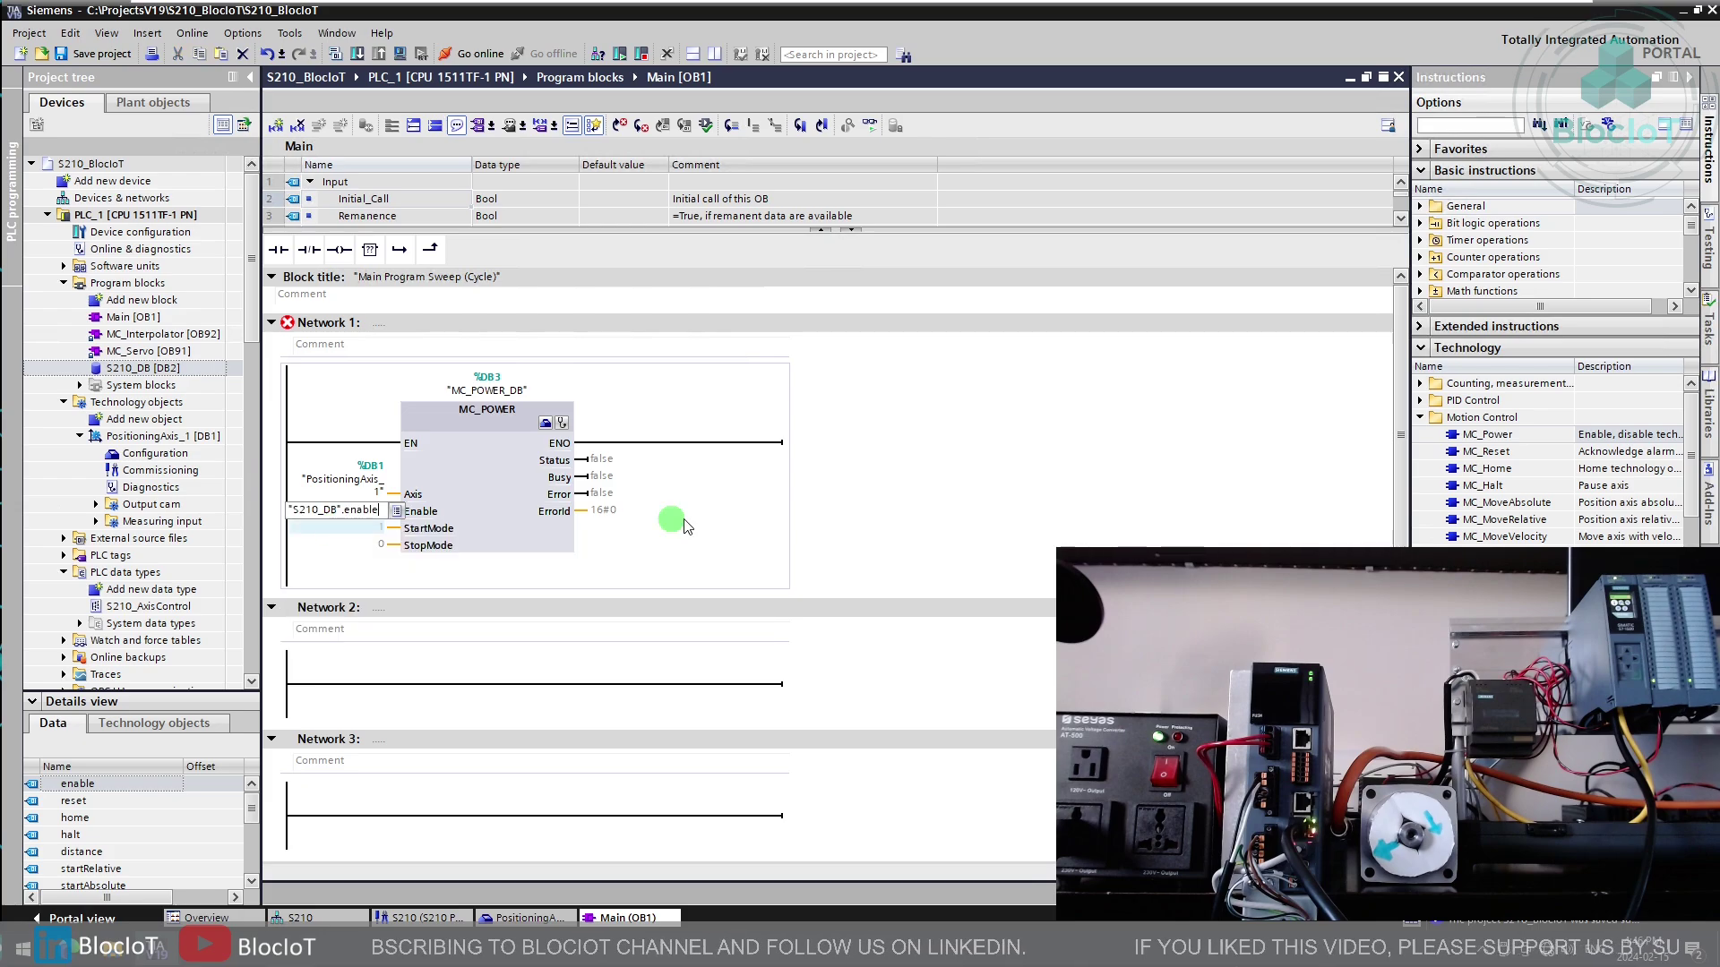
pyautogui.click(465, 570)
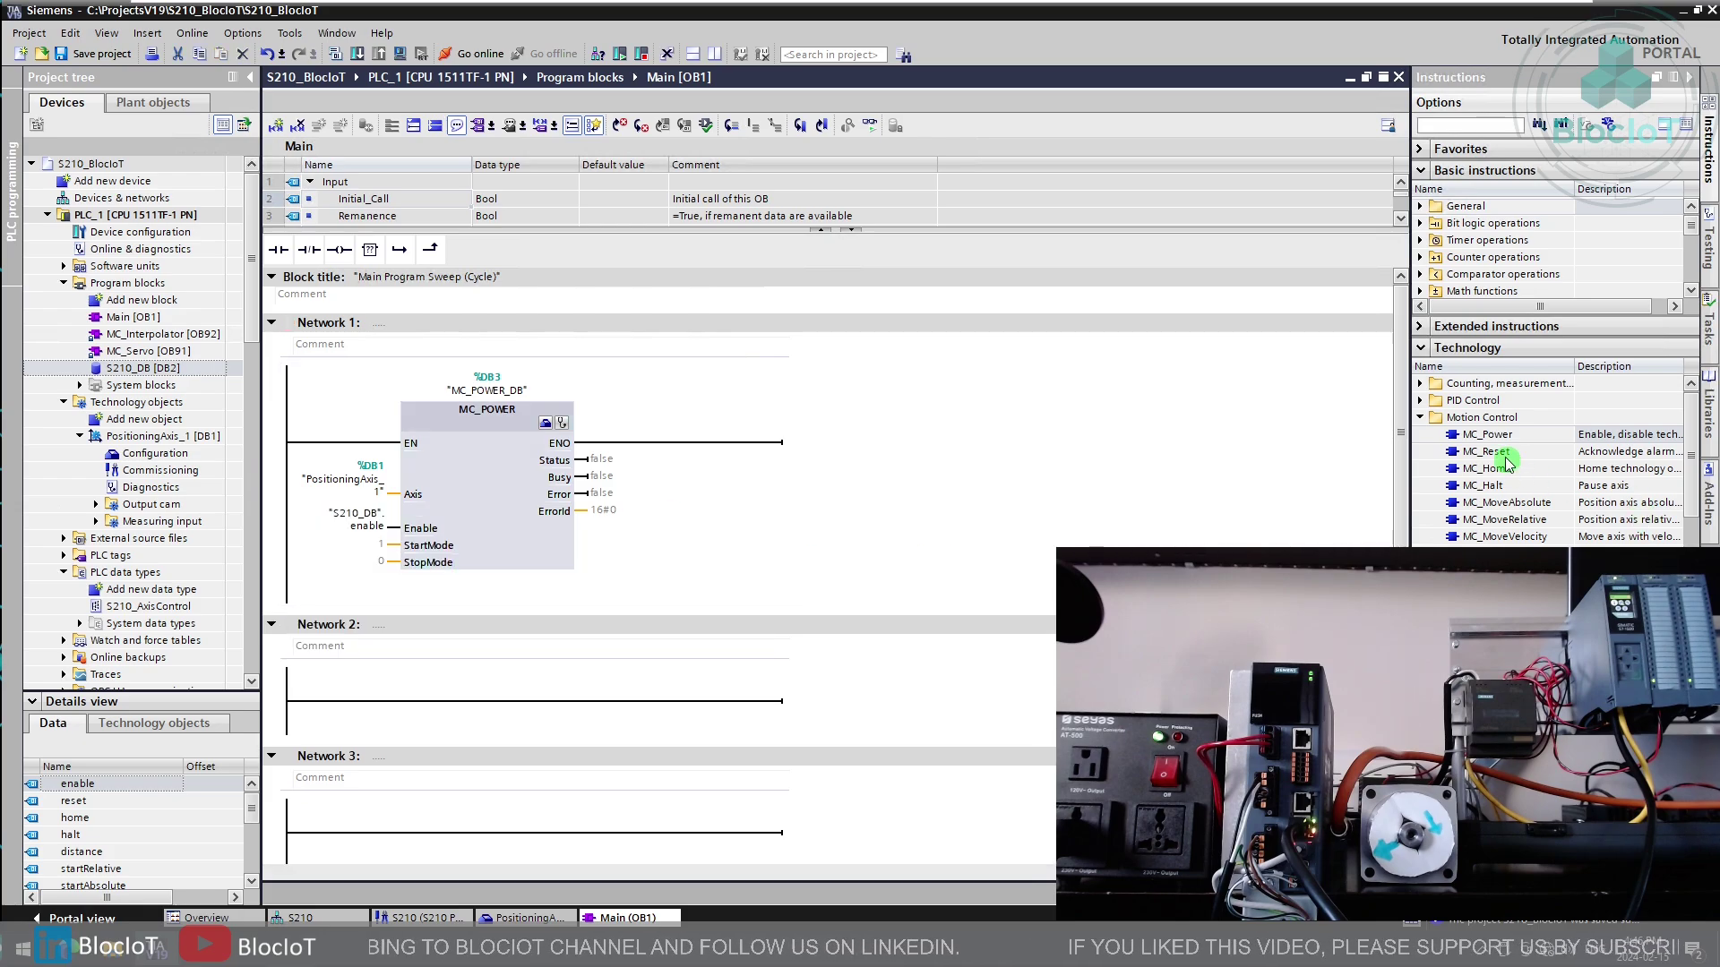
# Step: Insert MC_Reset in Network 2 with instance data block MC_RESET_DB and copy PositioningAxis_1 from MC_POWER to its Axis input
pyautogui.moveTo(1486, 452); pyautogui.dragTo(523, 710)
pyautogui.click(953, 618)
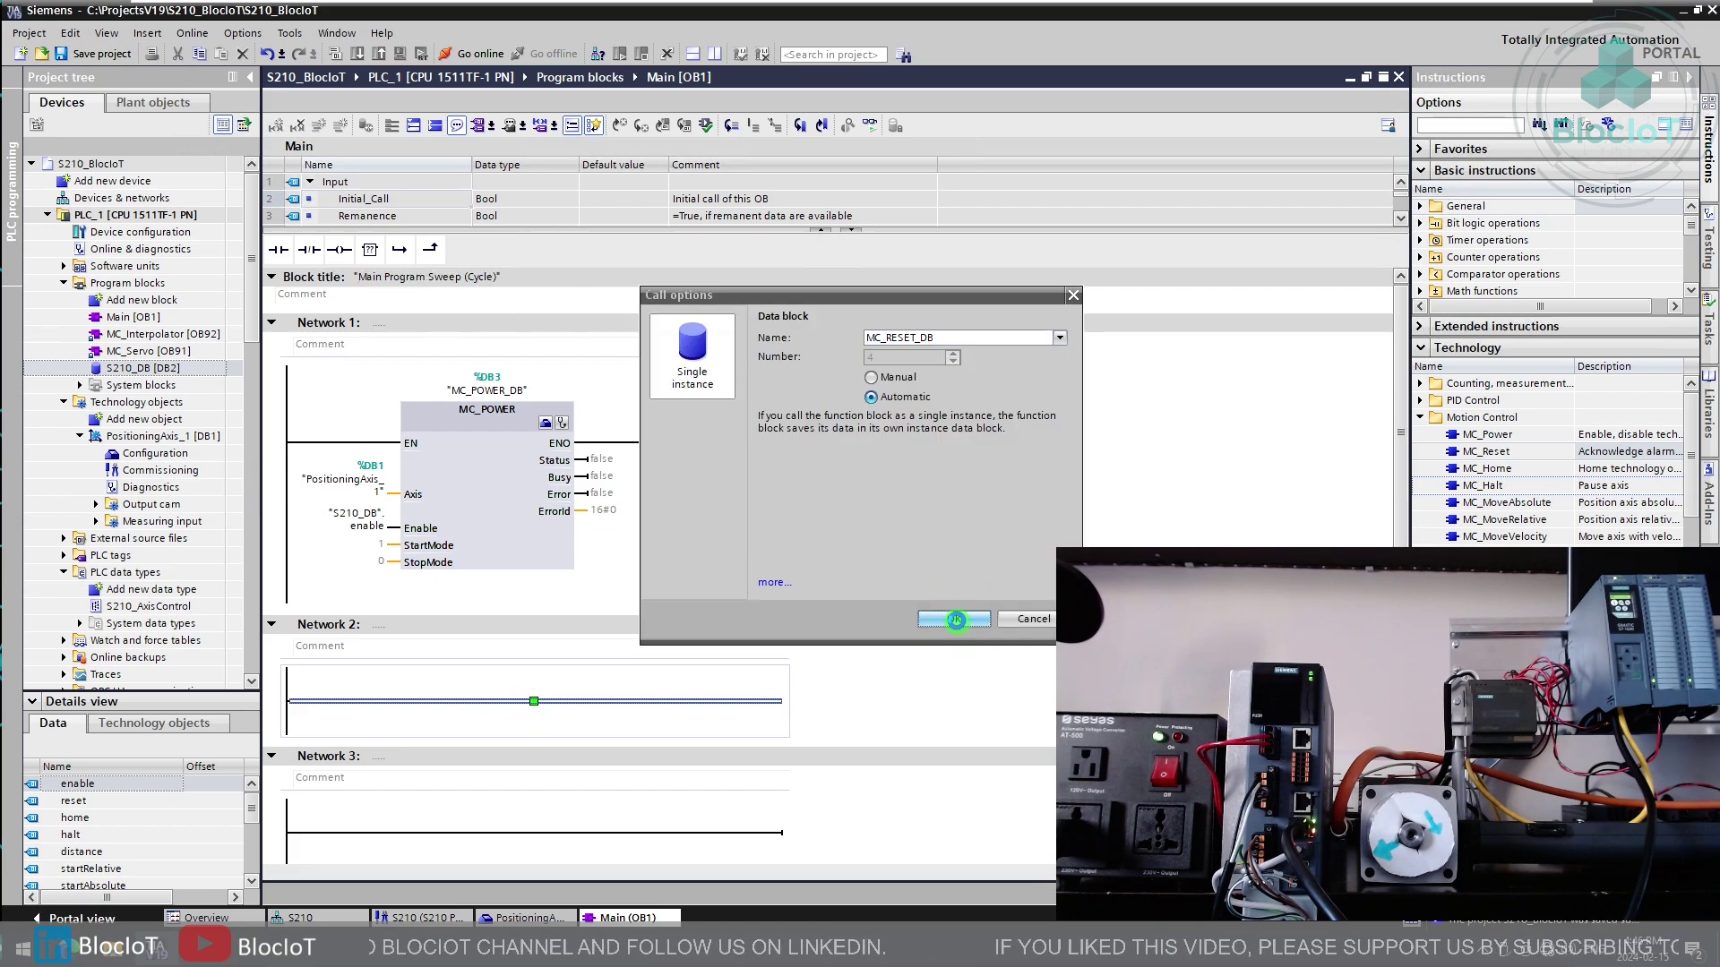
pyautogui.doubleClick(372, 493)
pyautogui.hotkey('ctrl', 'c')
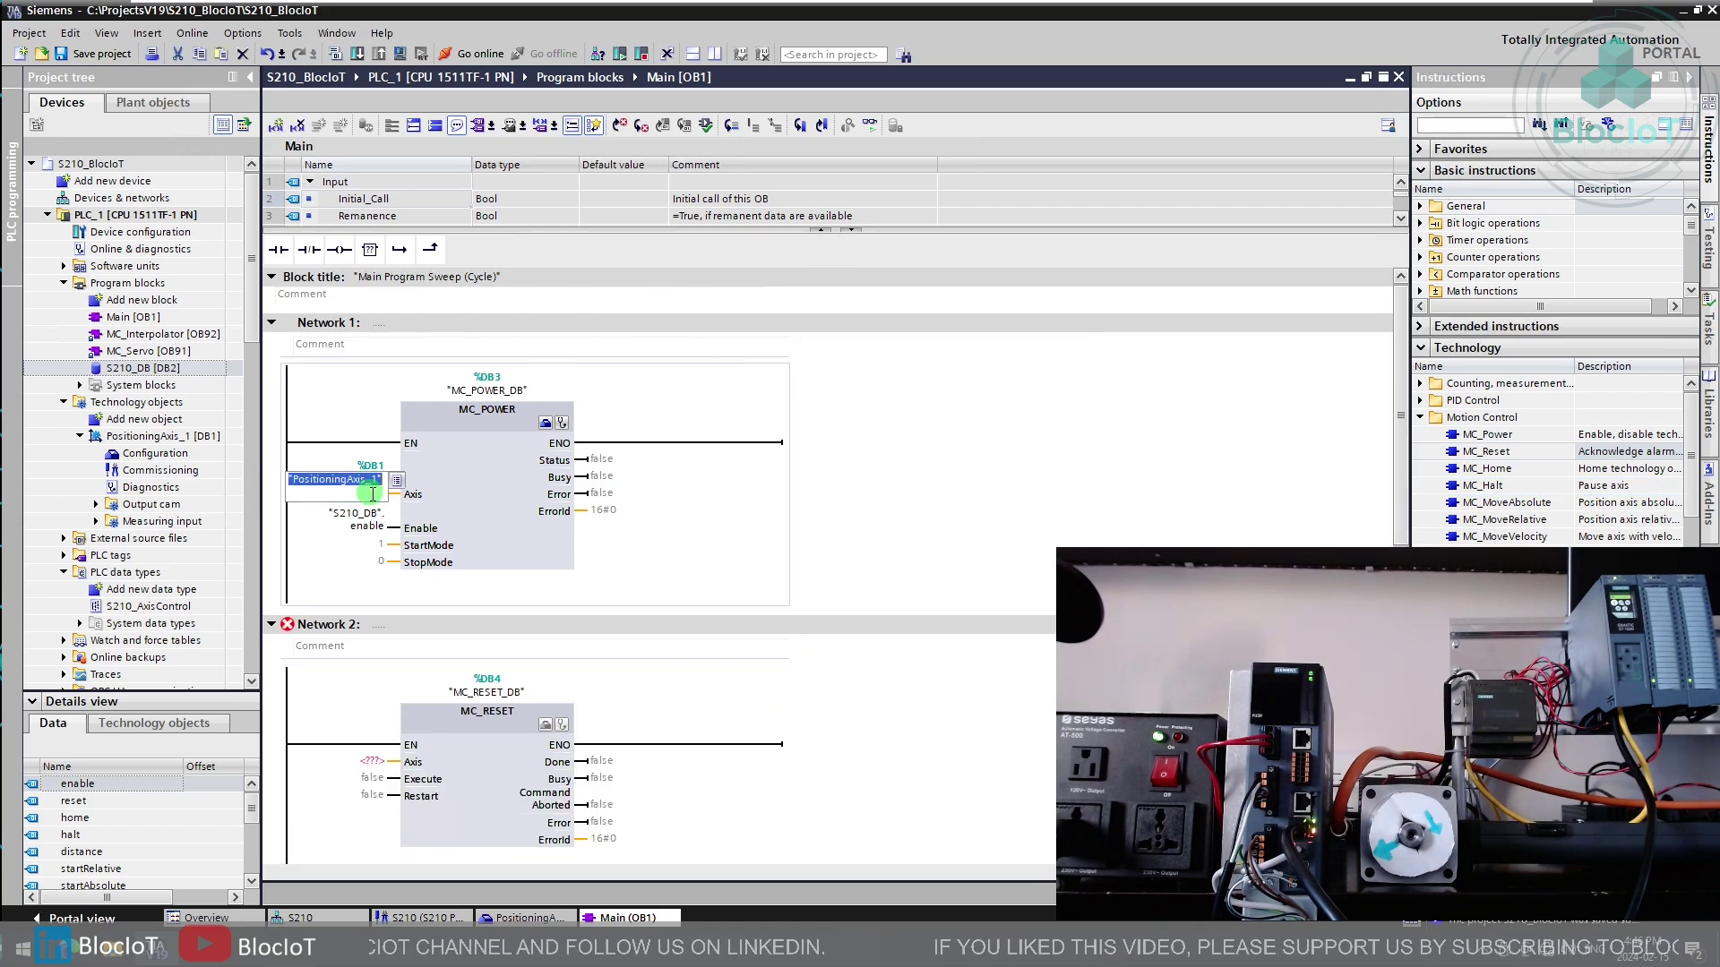
pyautogui.press('Return')
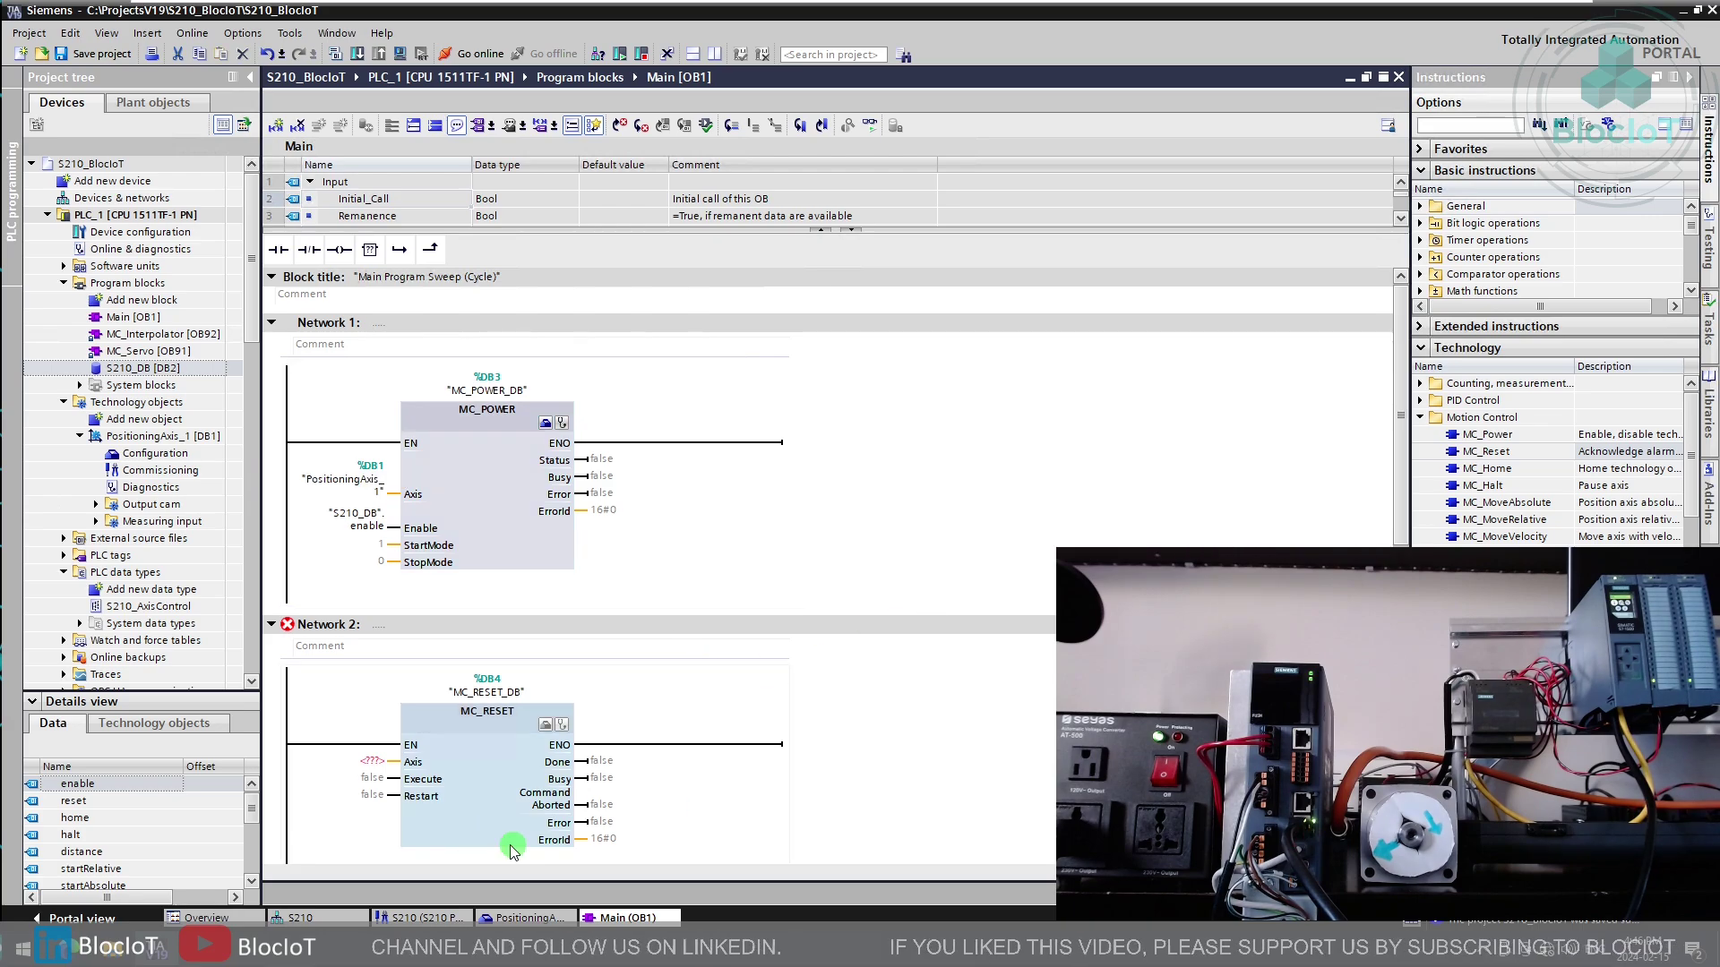
pyautogui.doubleClick(384, 761)
pyautogui.hotkey('ctrl', 'v')
pyautogui.click(967, 722)
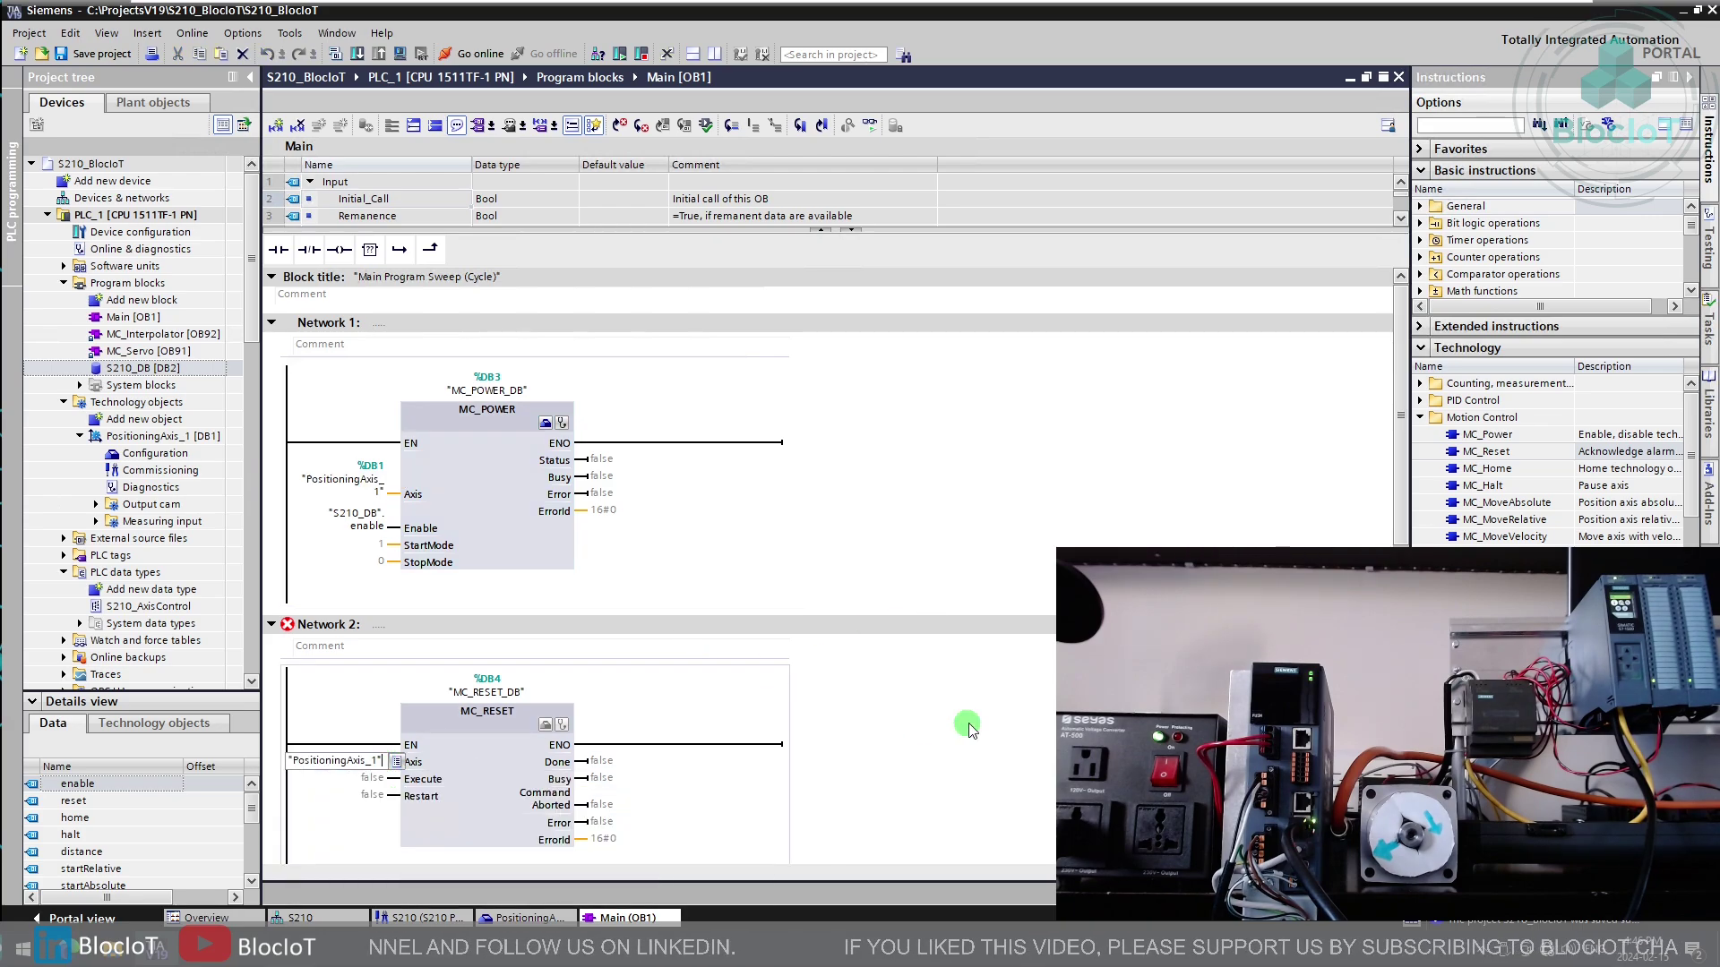
# Step: Assign "S210_DB".reset to the Execute input of MC_RESET
pyautogui.scroll(-3, 401, 605)
pyautogui.click(402, 604)
pyautogui.doubleClick(394, 598)
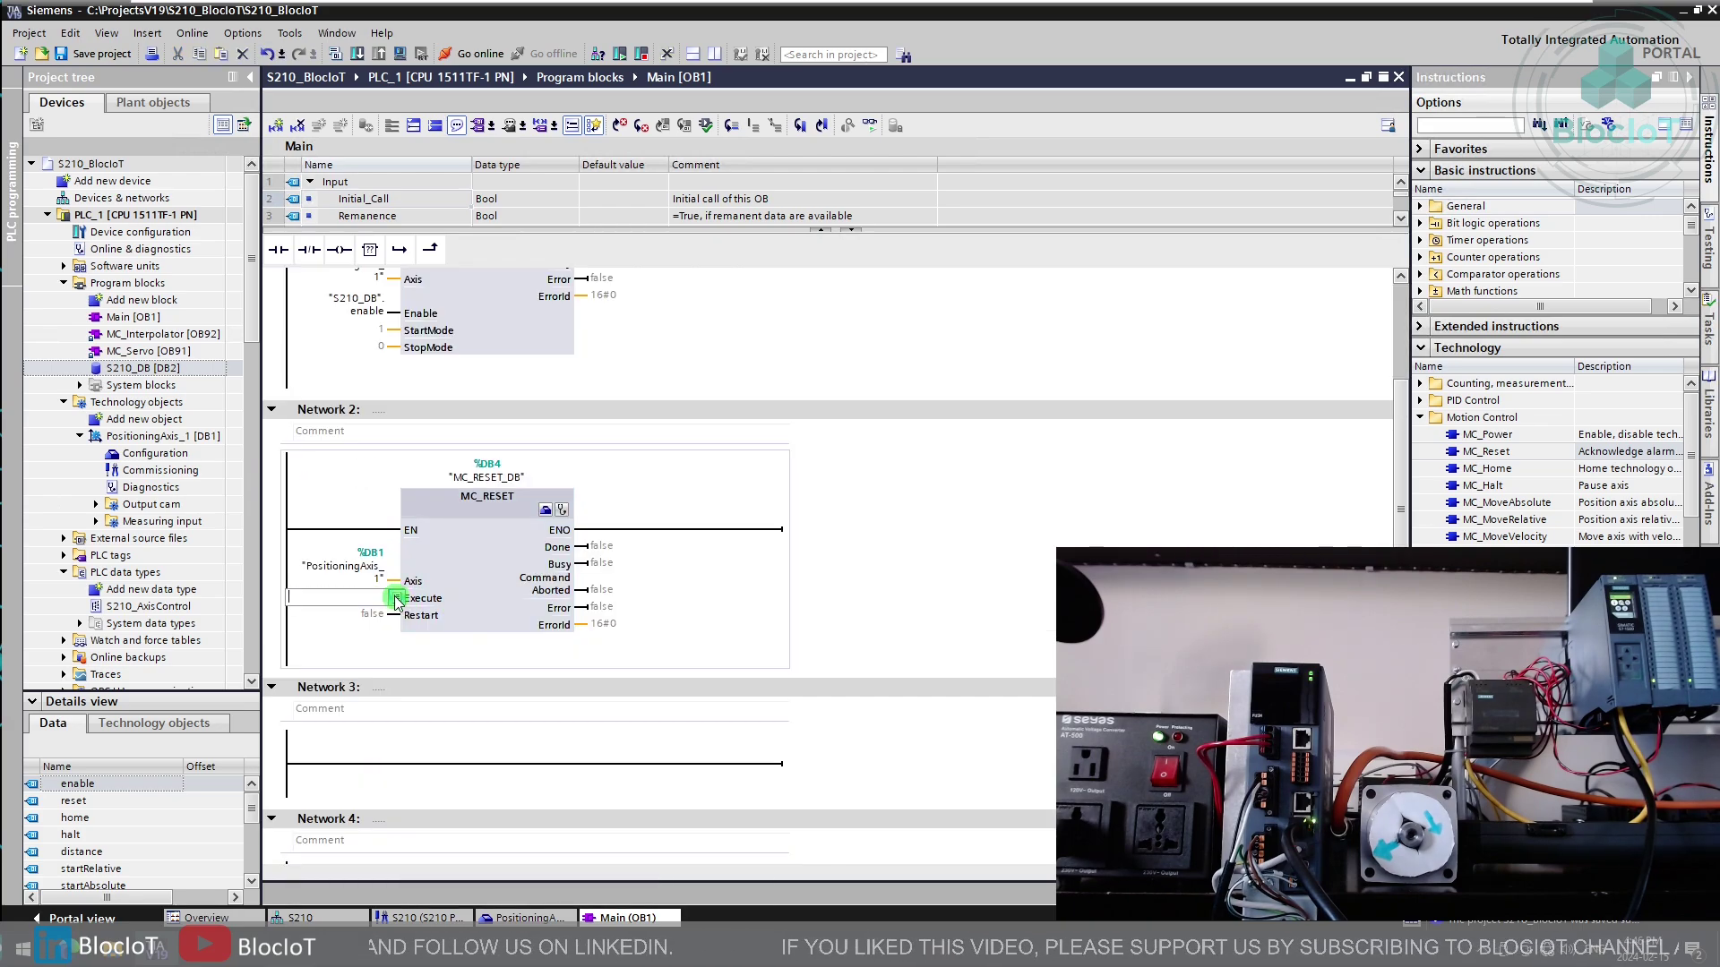
pyautogui.click(395, 597)
pyautogui.click(359, 737)
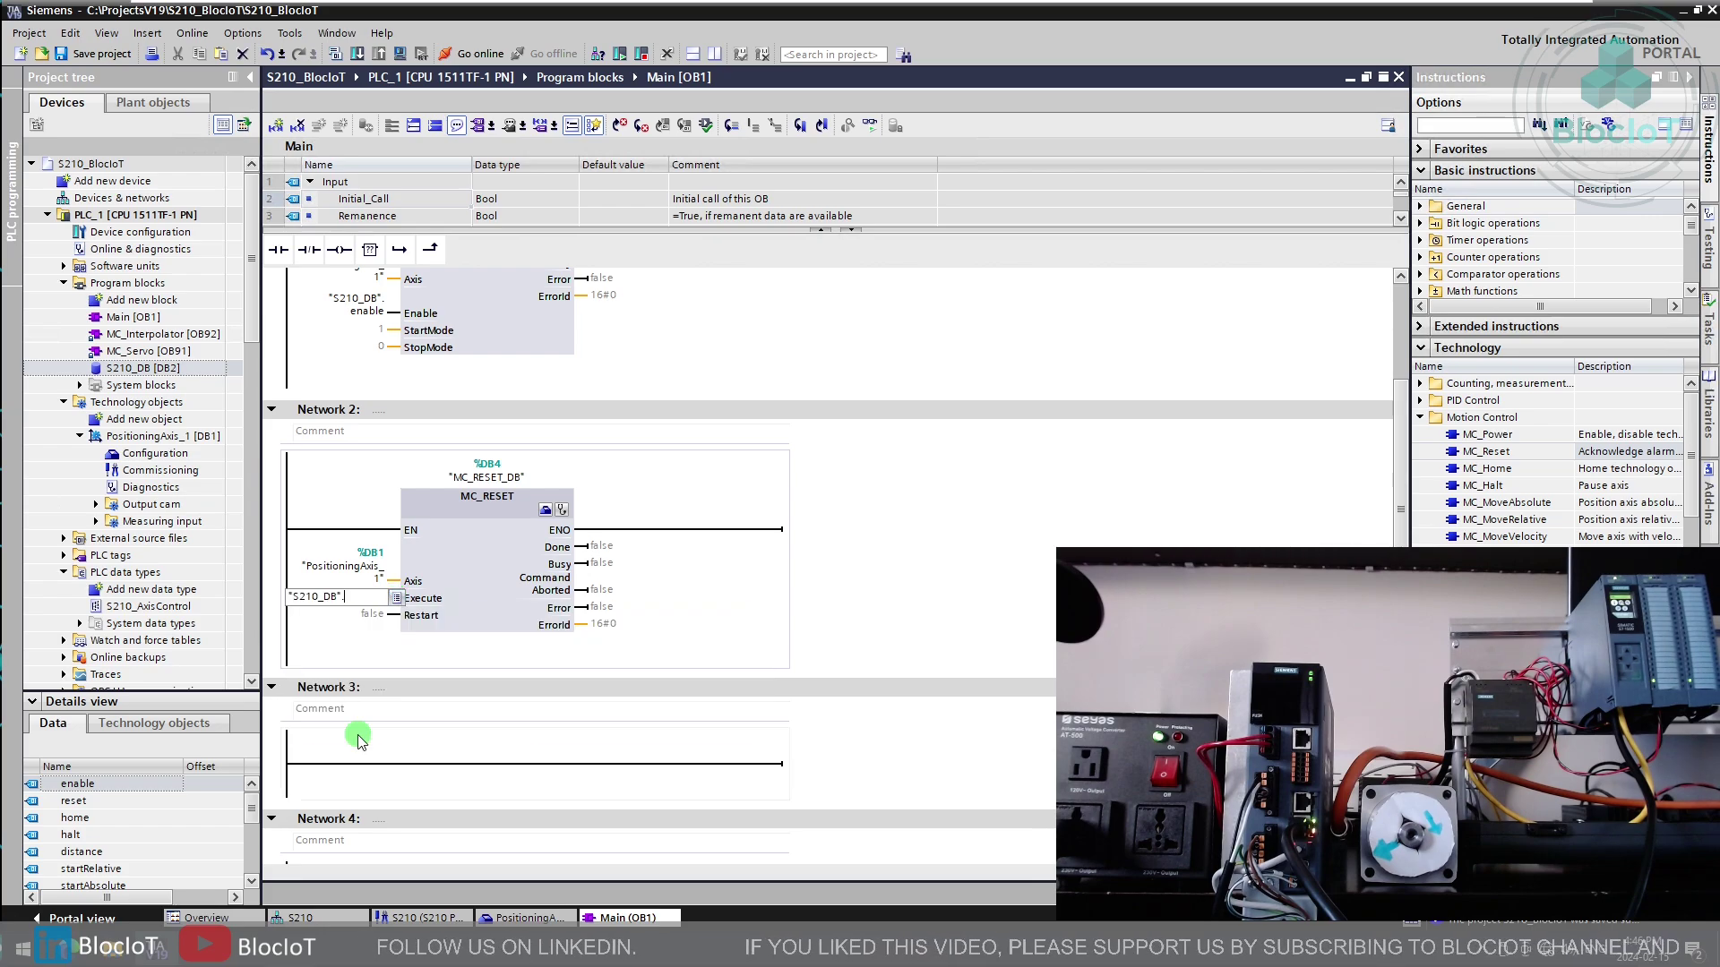
pyautogui.write('.')
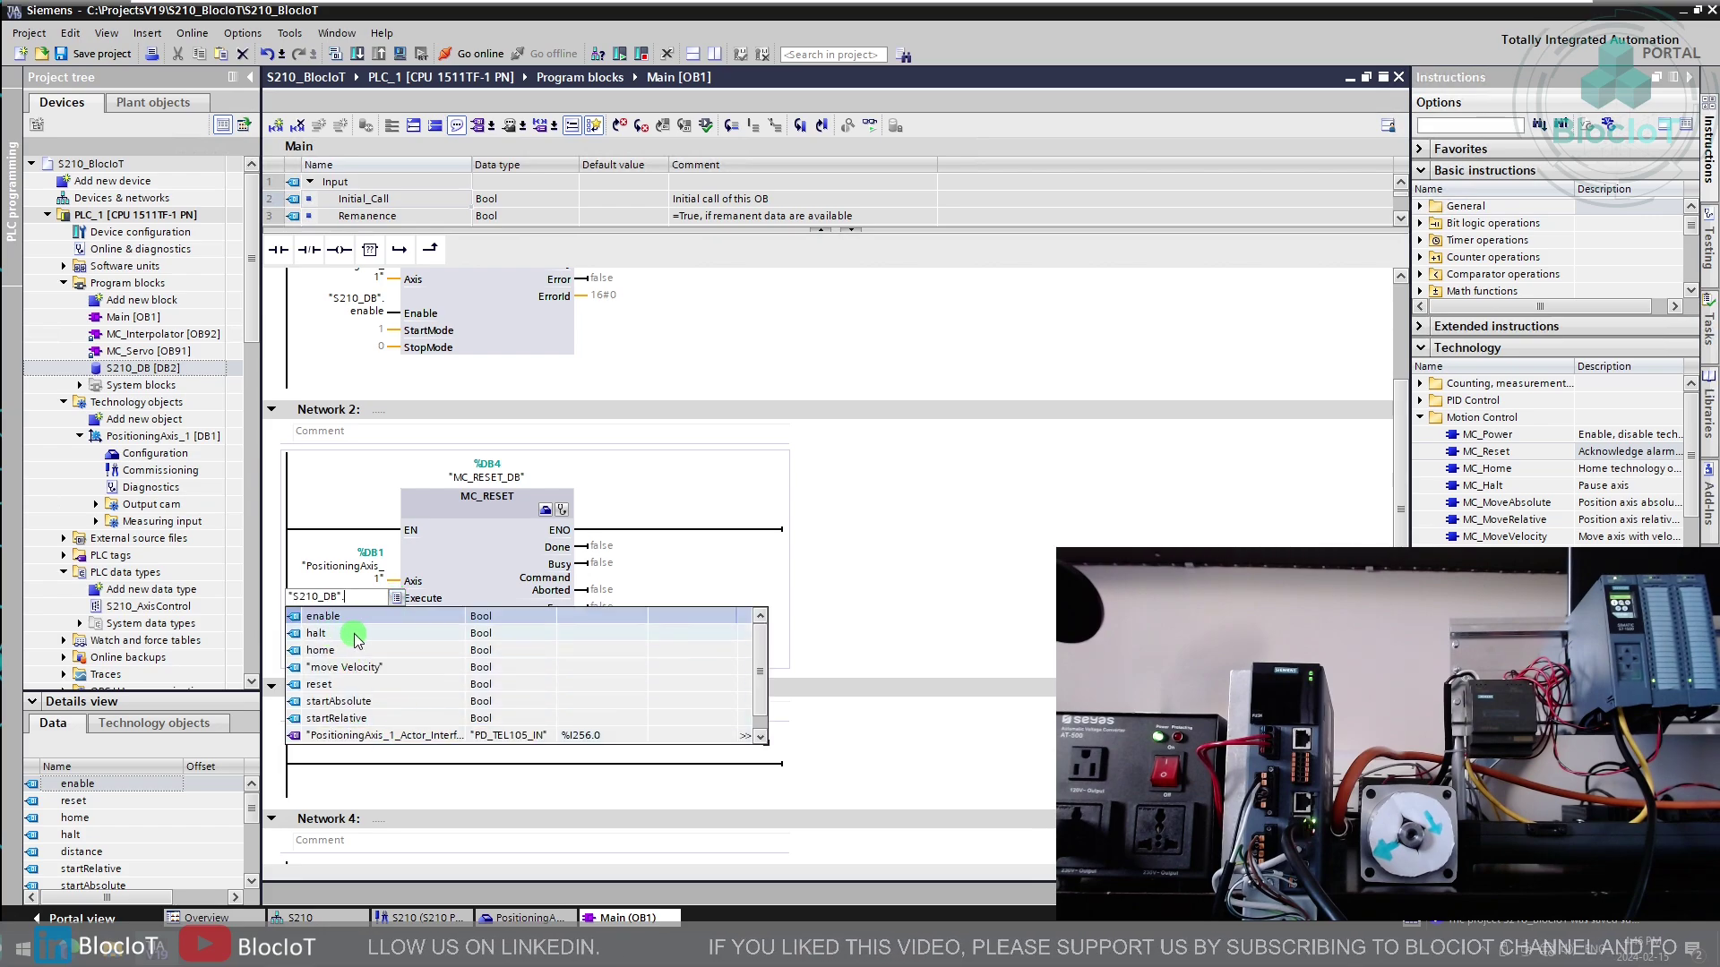
pyautogui.click(357, 684)
# Step: Insert MC_Home in Network 3 with Axis set to PositioningAxis_1 and Execute set to "S210_DB".home
pyautogui.moveTo(1487, 468); pyautogui.dragTo(555, 757)
pyautogui.press('Return')
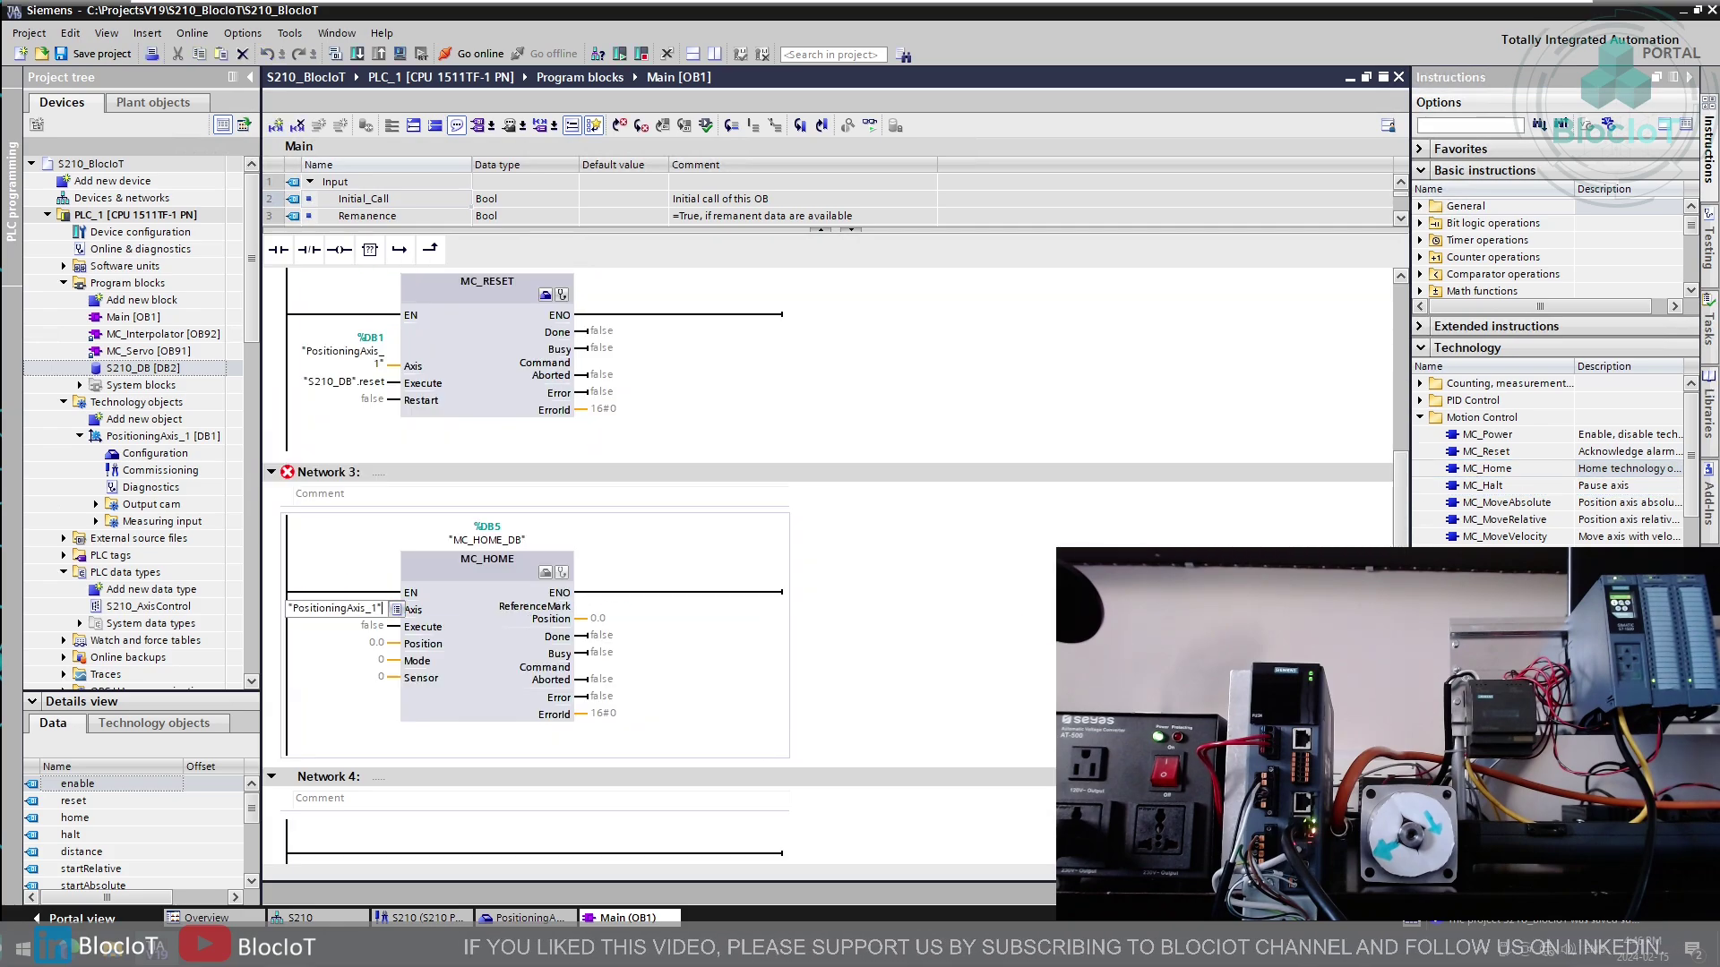
pyautogui.press('Return')
pyautogui.click(382, 661)
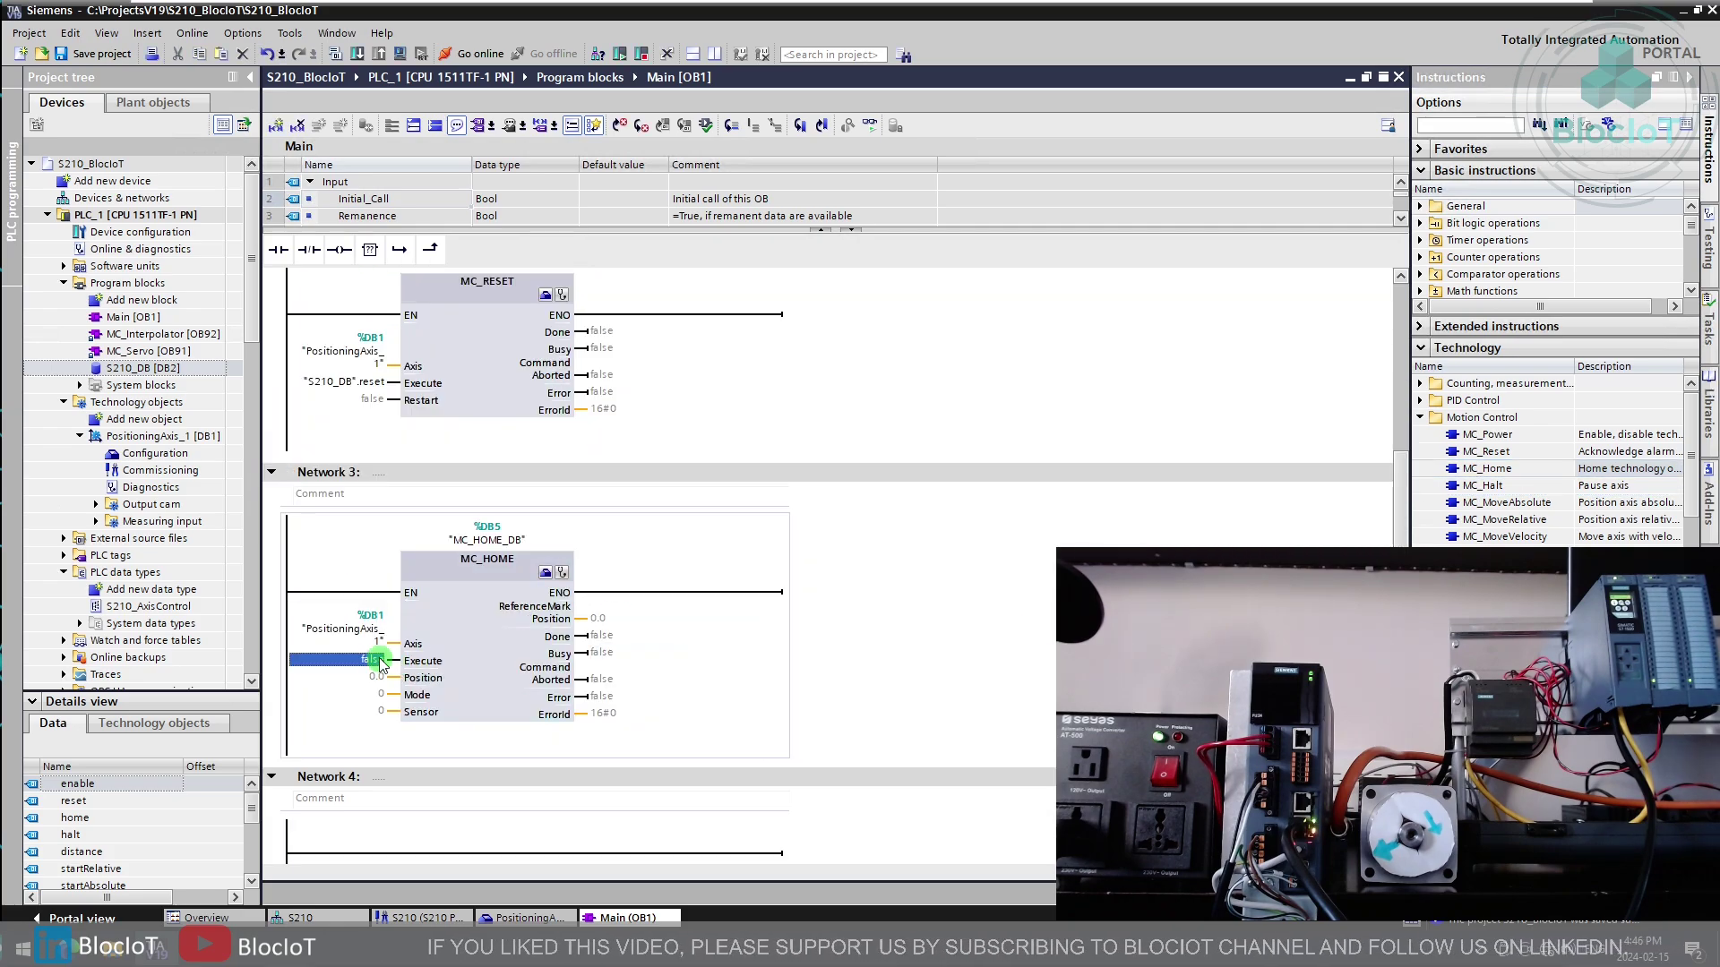
pyautogui.write('"S210_DB".')
pyautogui.click(321, 713)
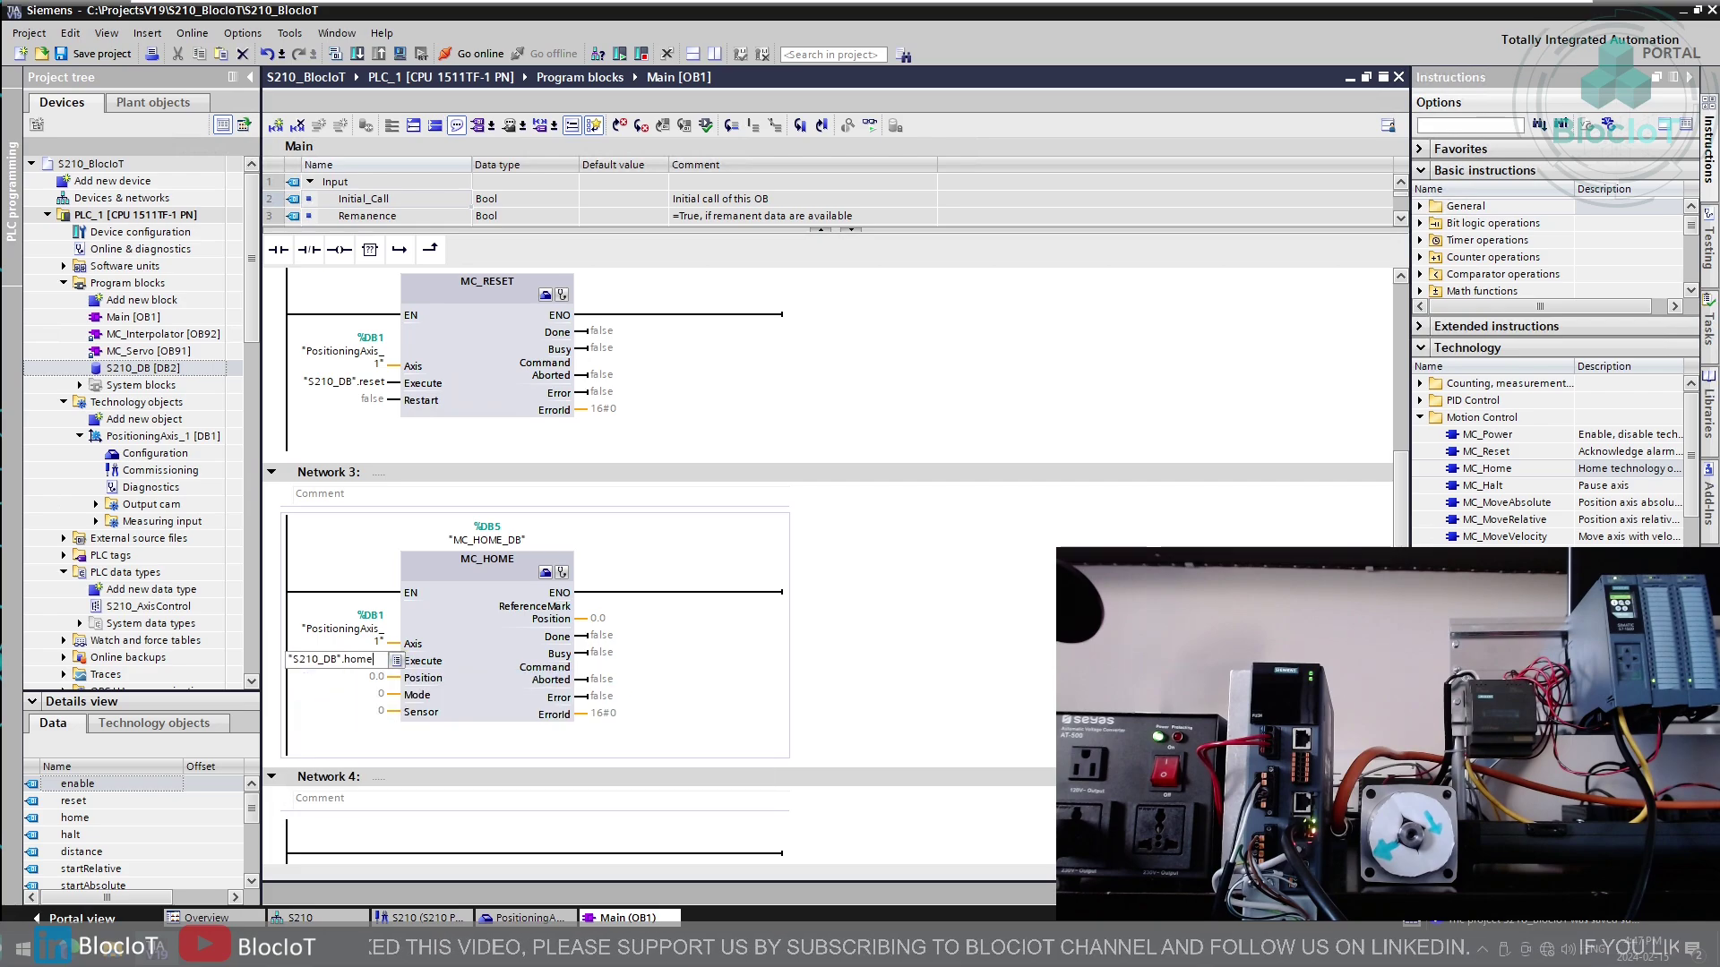
pyautogui.press('Return')
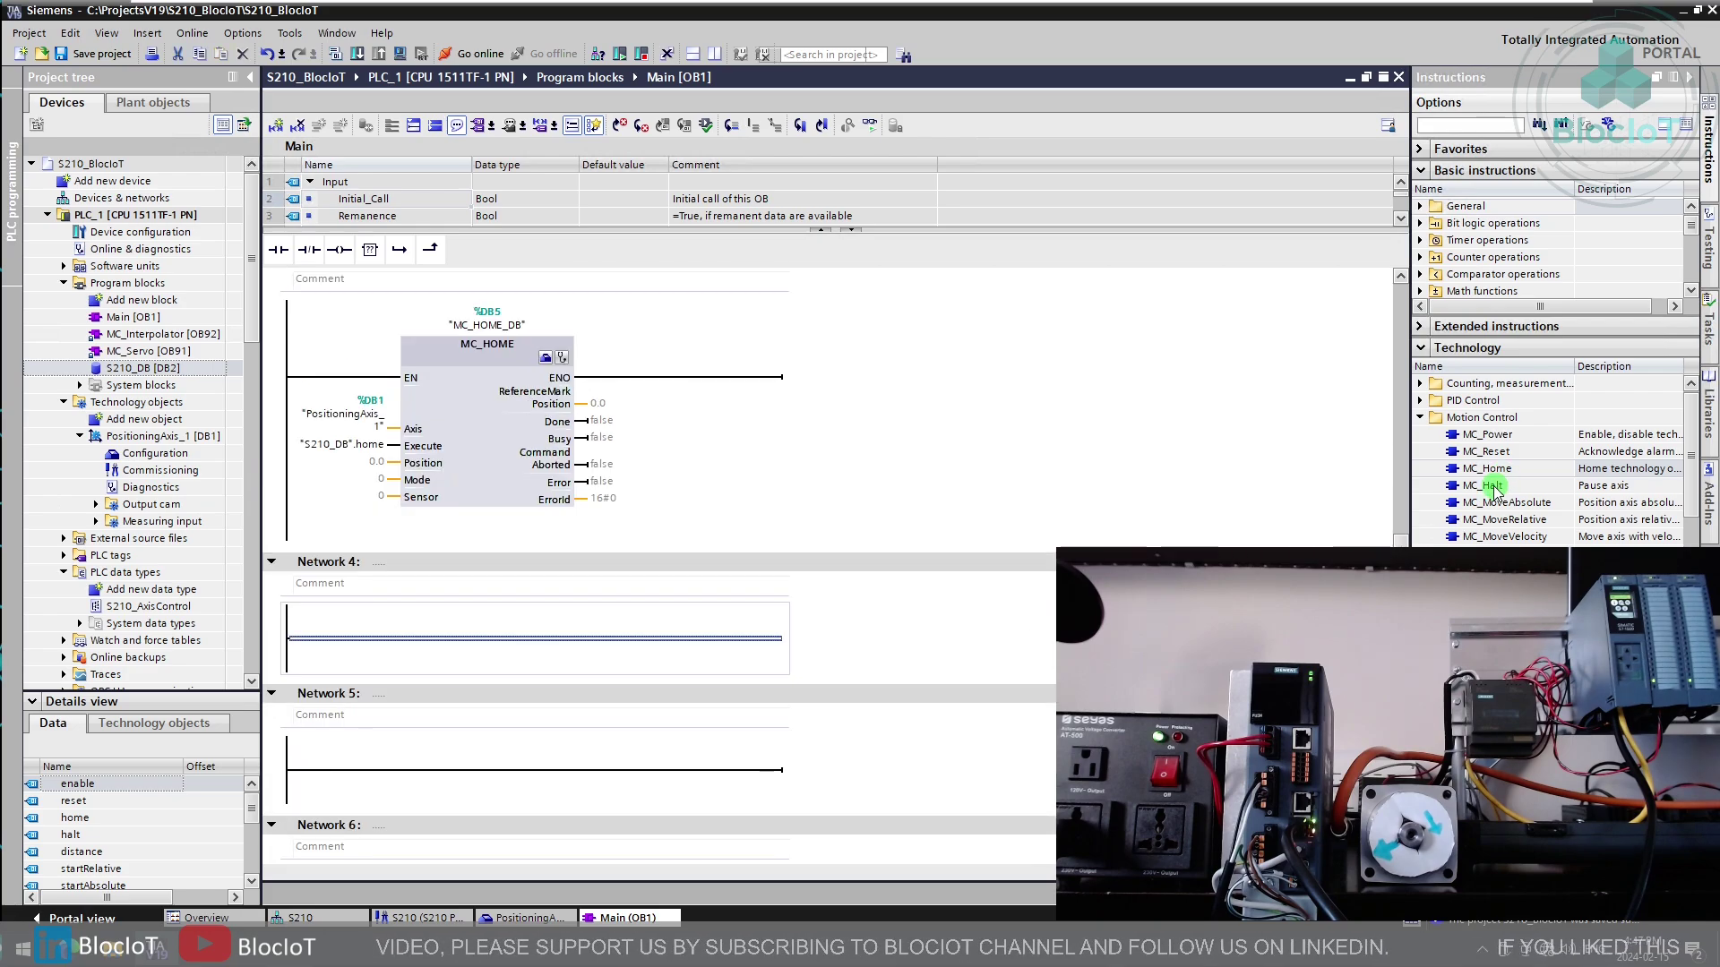
# Step: Insert MC_Halt in Network 4 with Axis set to PositioningAxis_1 and Execute set to "S210_DB".halt
pyautogui.moveTo(1493, 488); pyautogui.dragTo(981, 615)
pyautogui.click(976, 614)
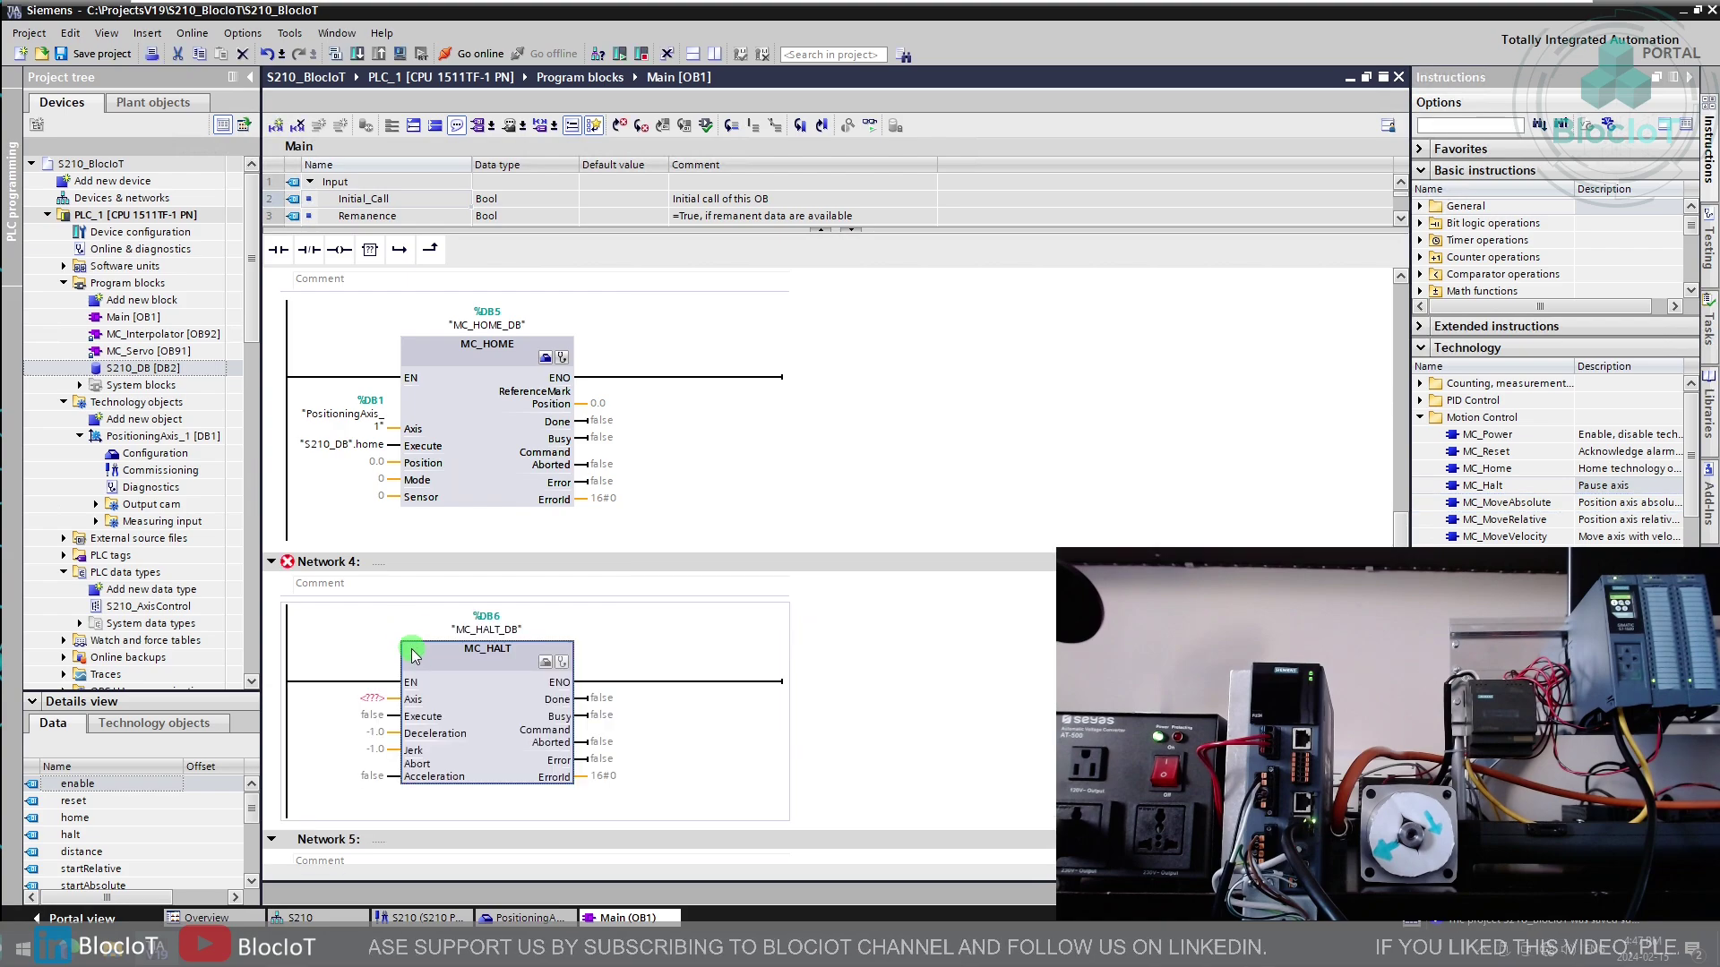
pyautogui.scroll(7, 810, 537)
pyautogui.scroll(-3, 671, 508)
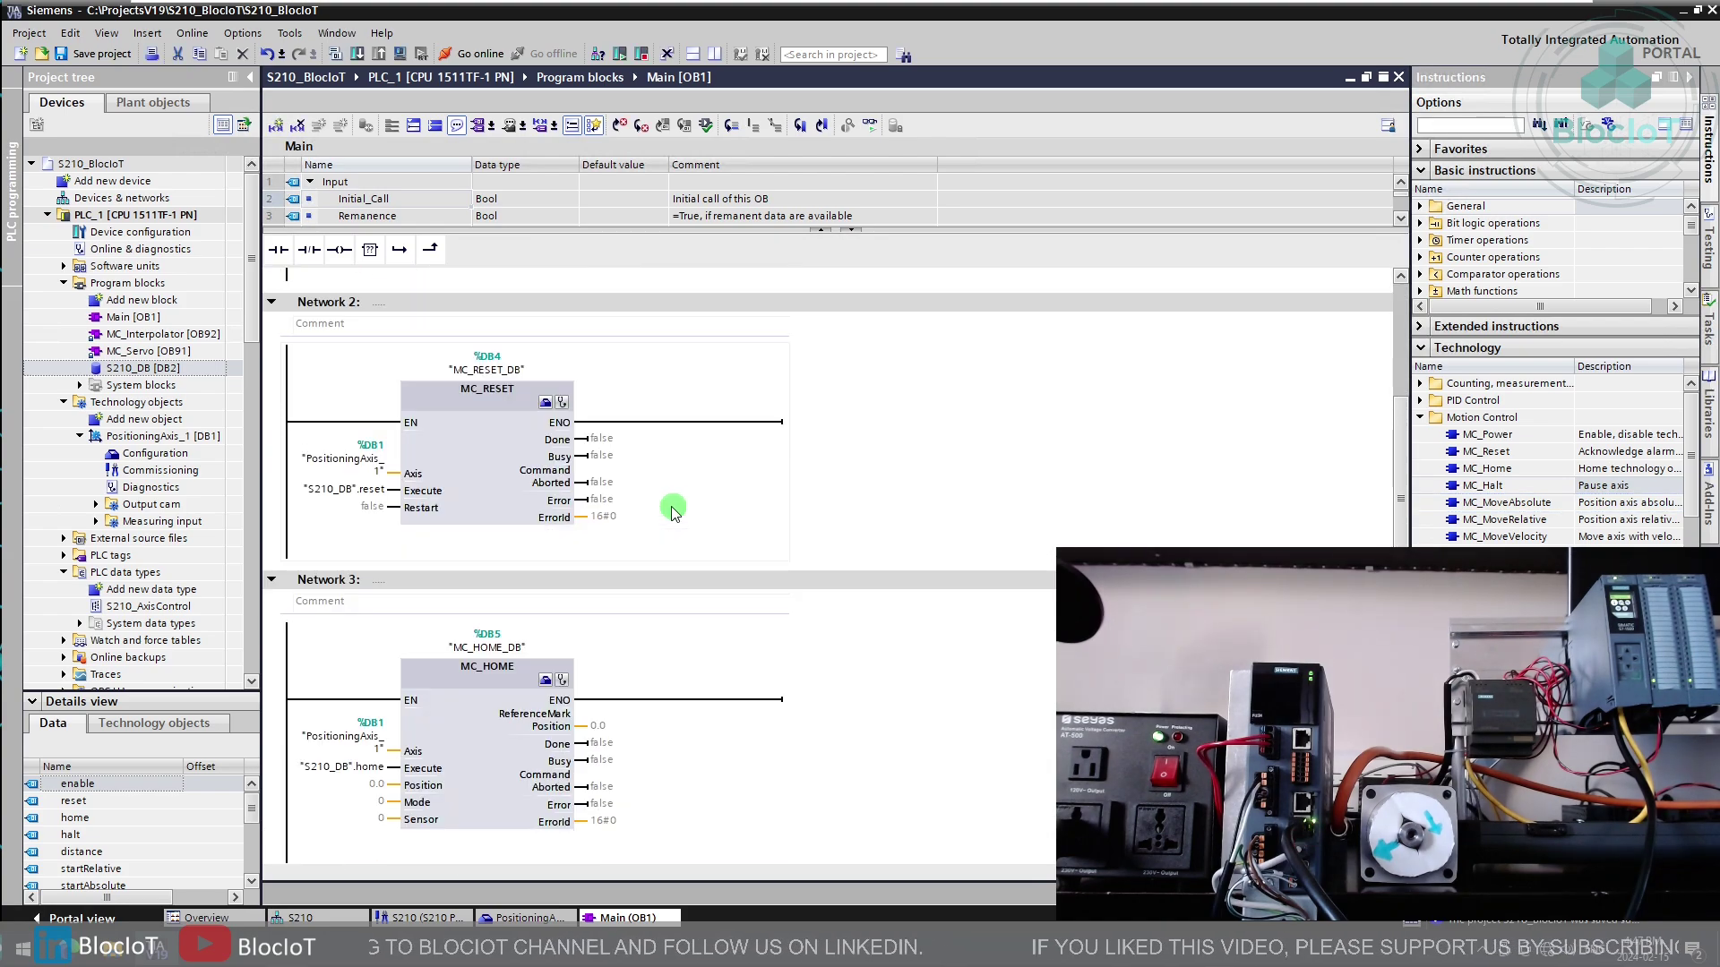
pyautogui.scroll(-3, 673, 508)
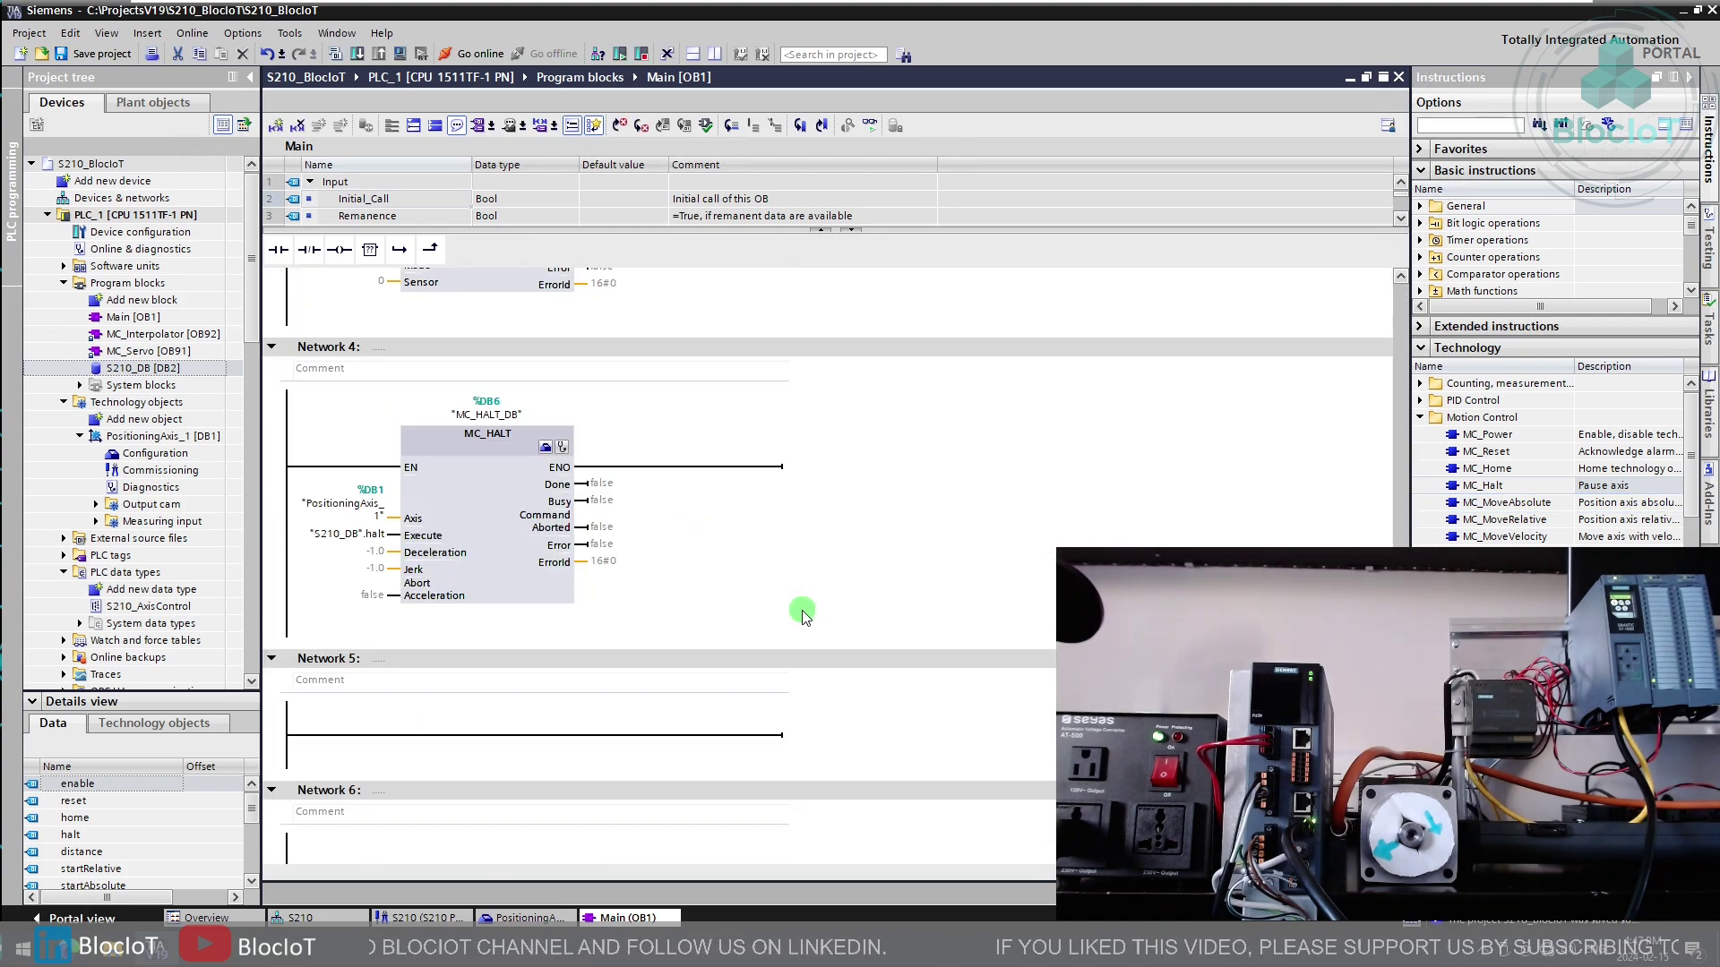
# Step: Insert MC_MoveAbsolute in Network 5 with Axis PositioningAxis_1, Execute "S210_DB".startAbsolute and Position "S210_DB".position
pyautogui.click(400, 747)
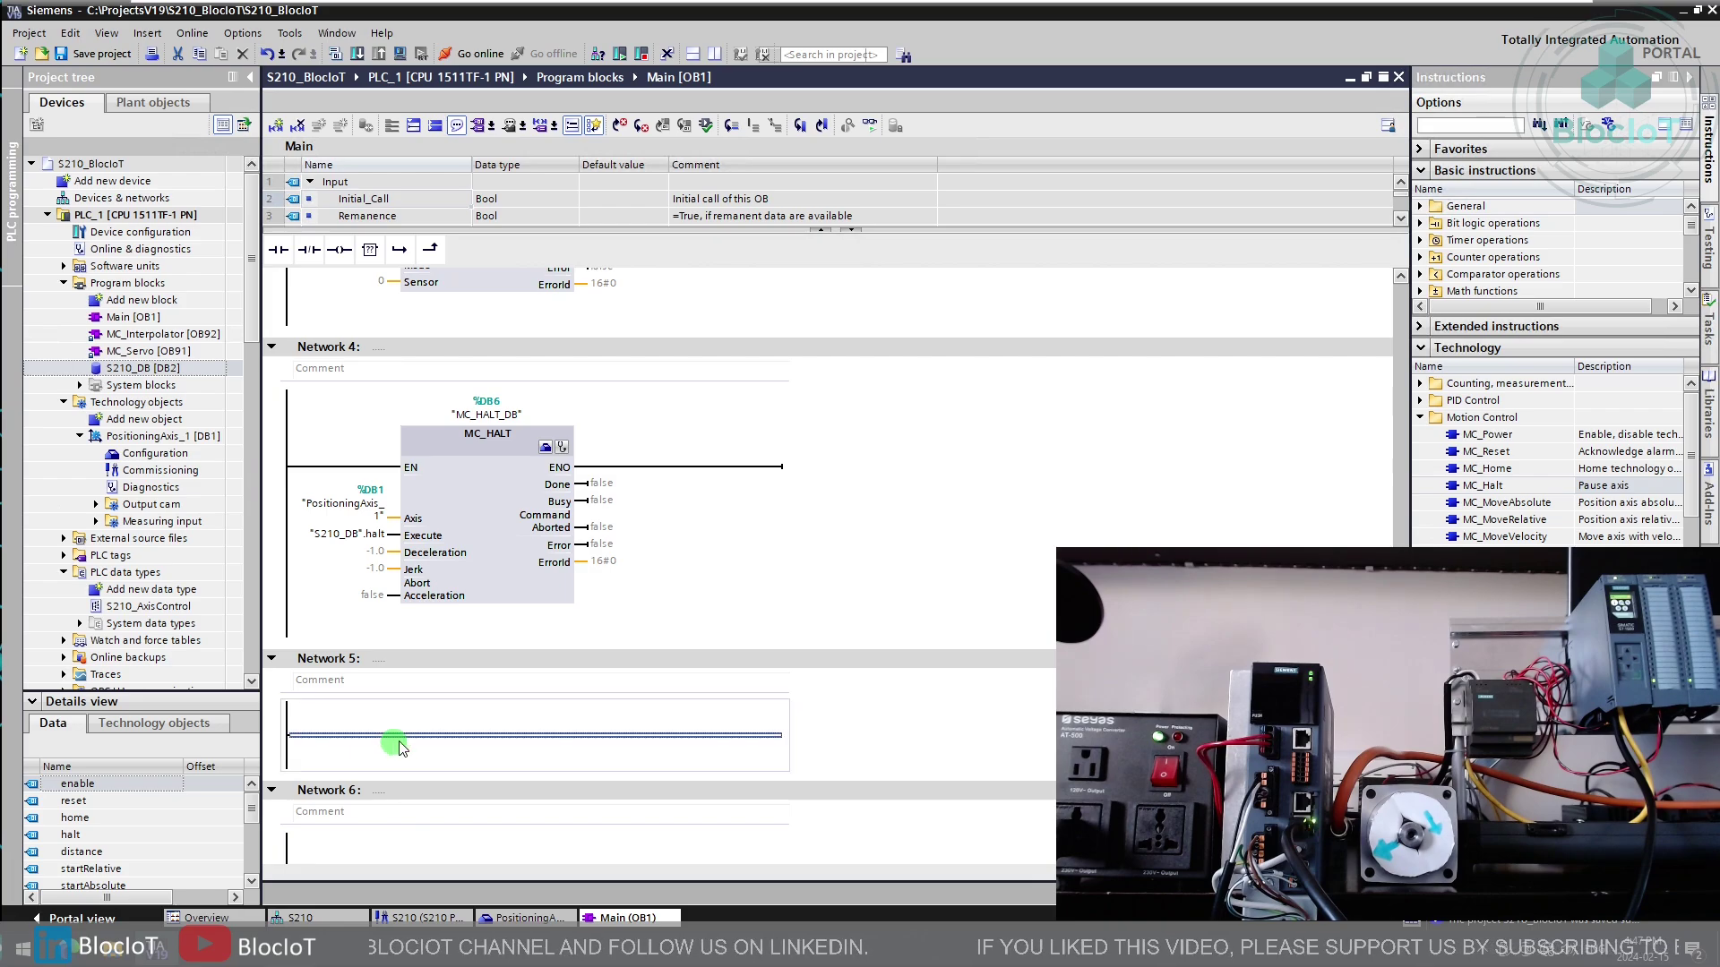
pyautogui.click(1512, 529)
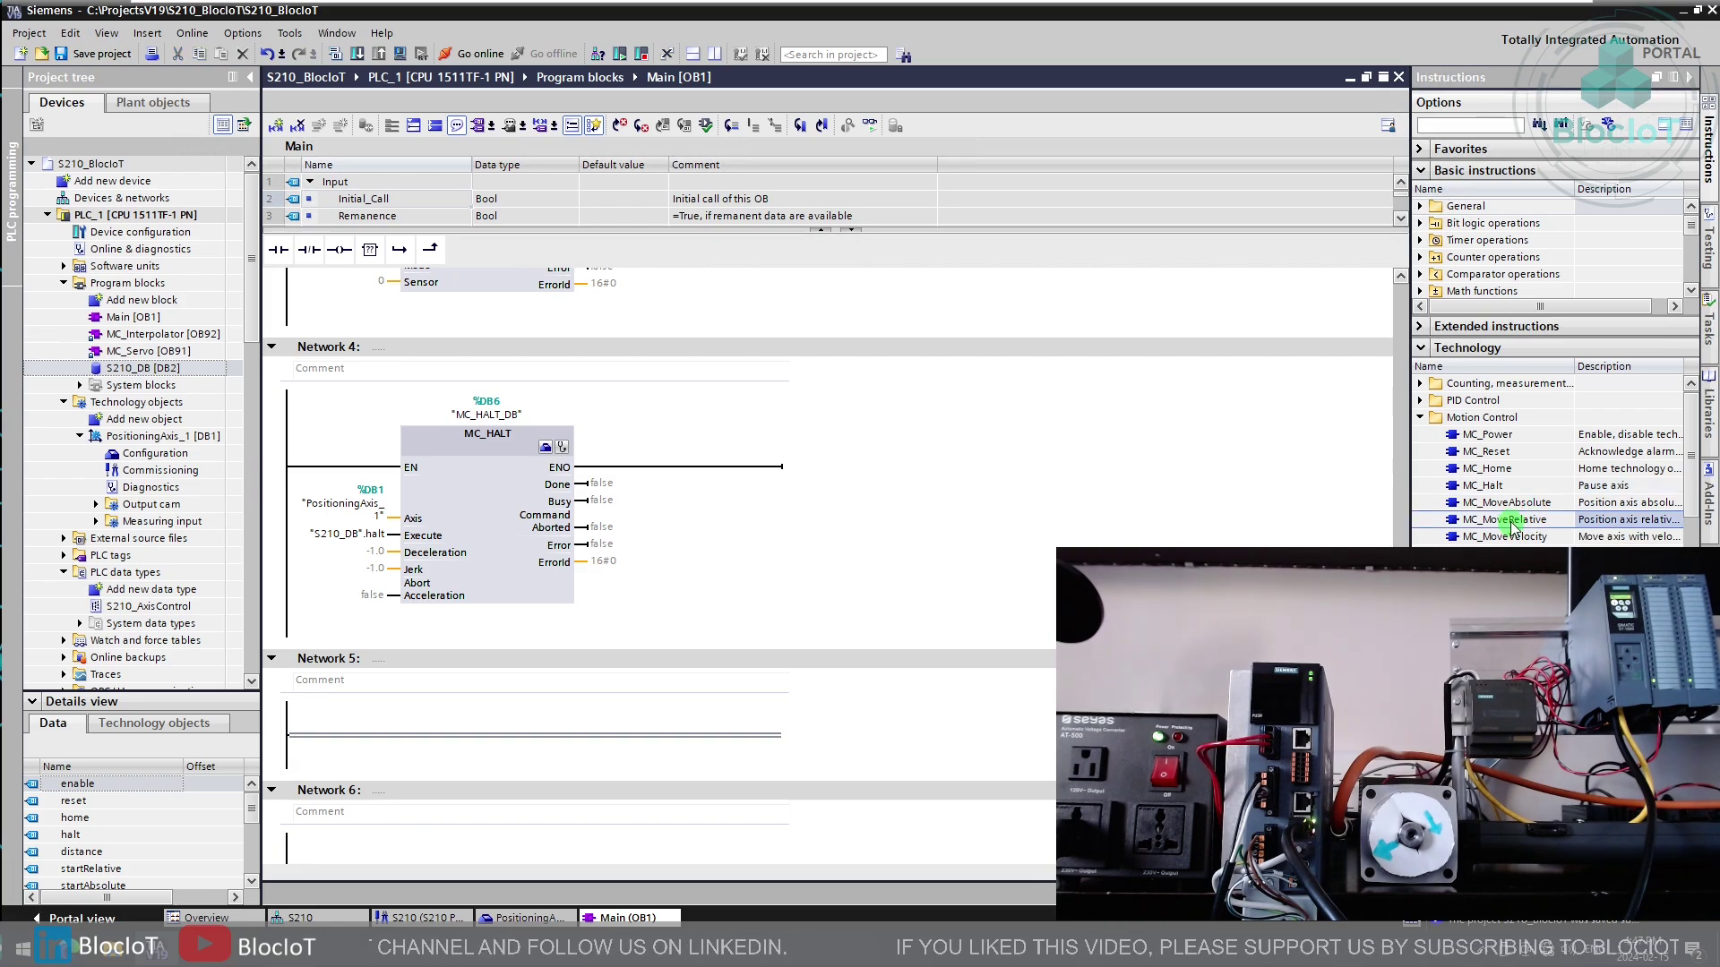
pyautogui.click(1514, 507)
pyautogui.moveTo(1530, 504)
pyautogui.mouseDown()
pyautogui.moveTo(358, 737)
pyautogui.moveTo(776, 729)
pyautogui.mouseUp()
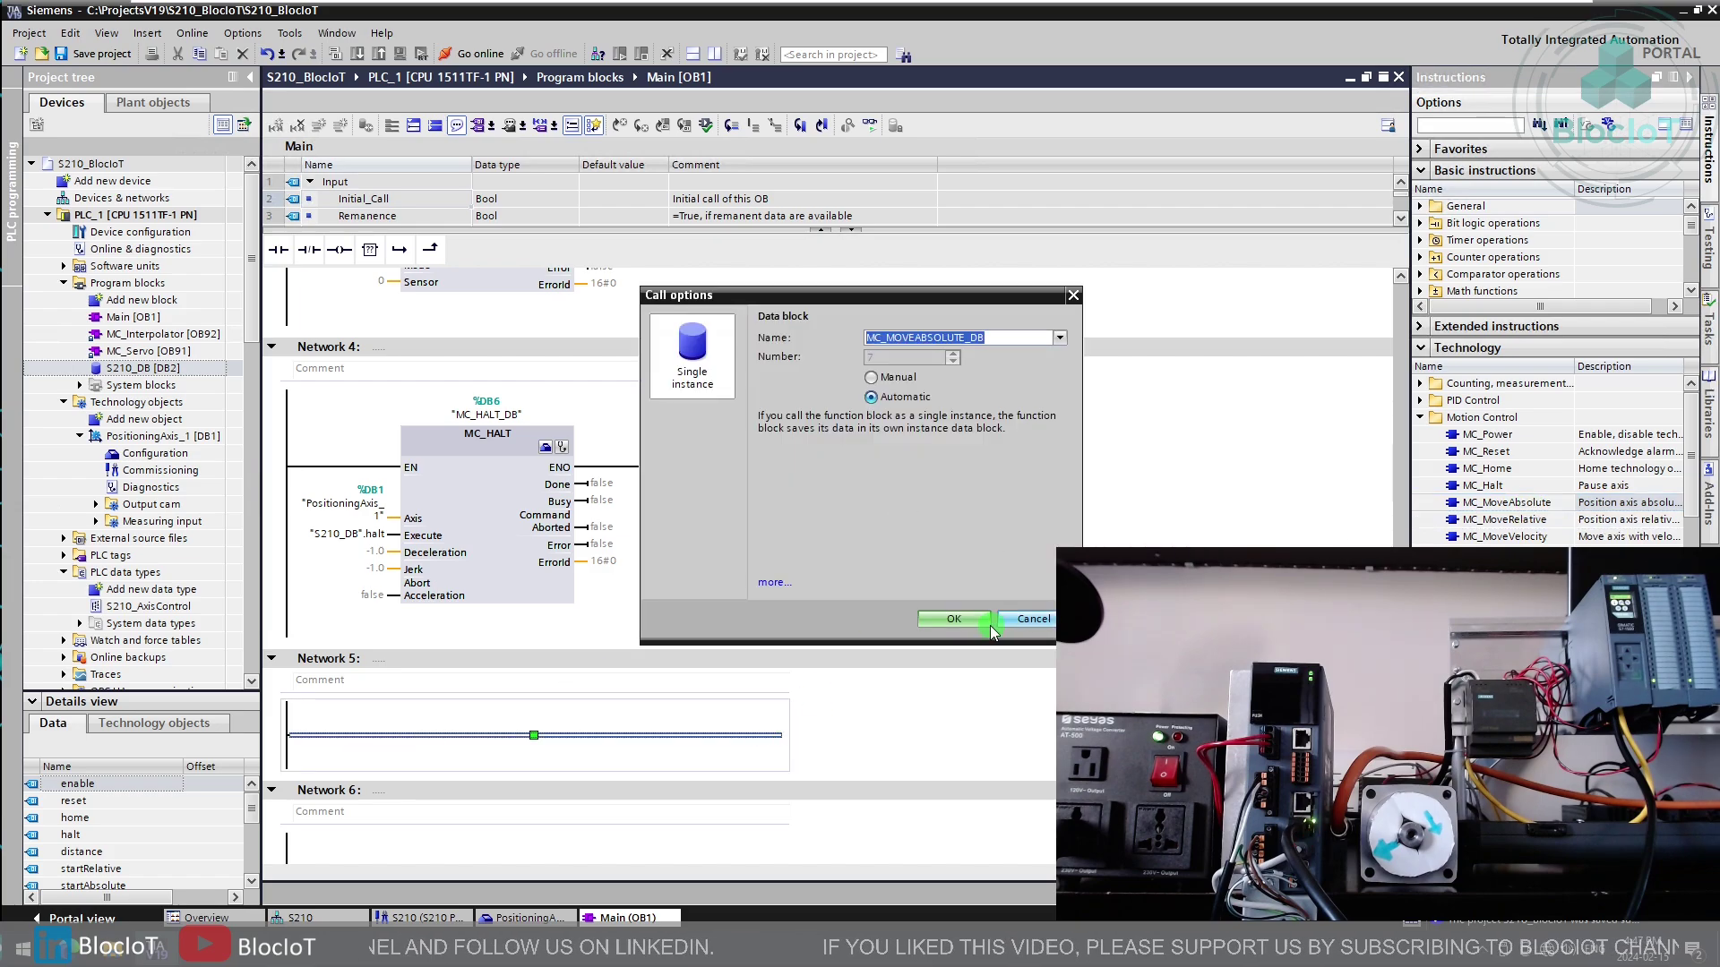
pyautogui.click(954, 619)
pyautogui.scroll(-3, 786, 632)
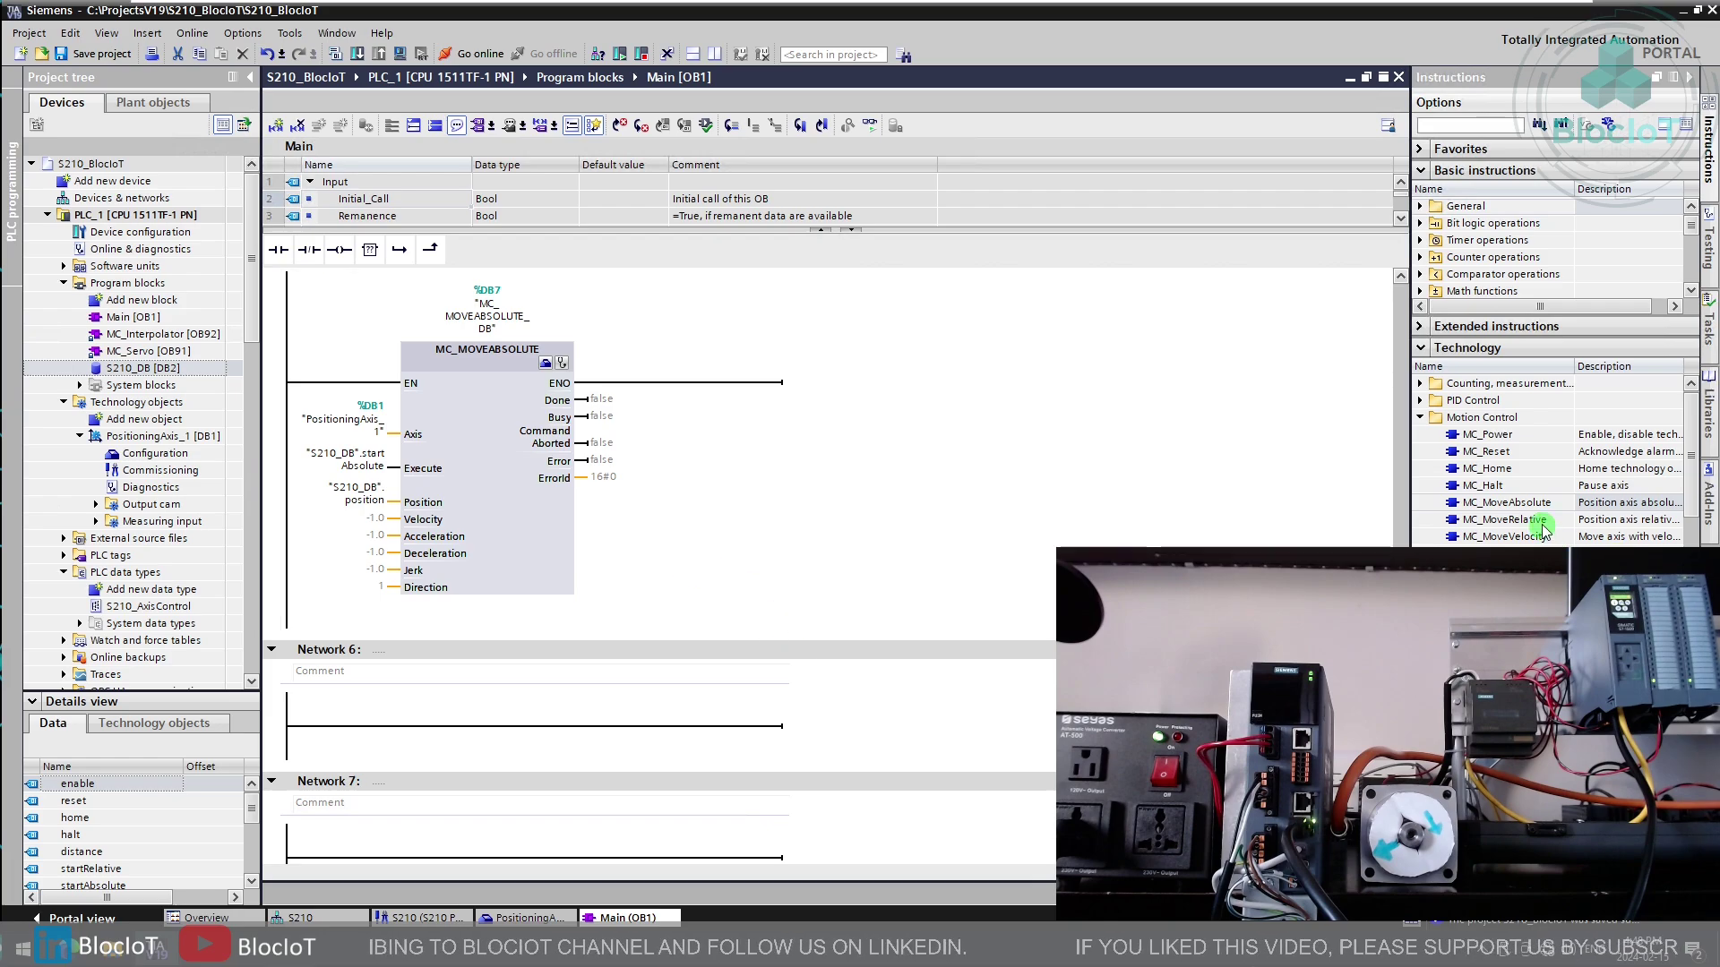
# Step: Insert MC_MoveRelative in Network 6 with Axis set to PositioningAxis_1 and Execute set to "S210_DB".startRelative
pyautogui.click(486, 748)
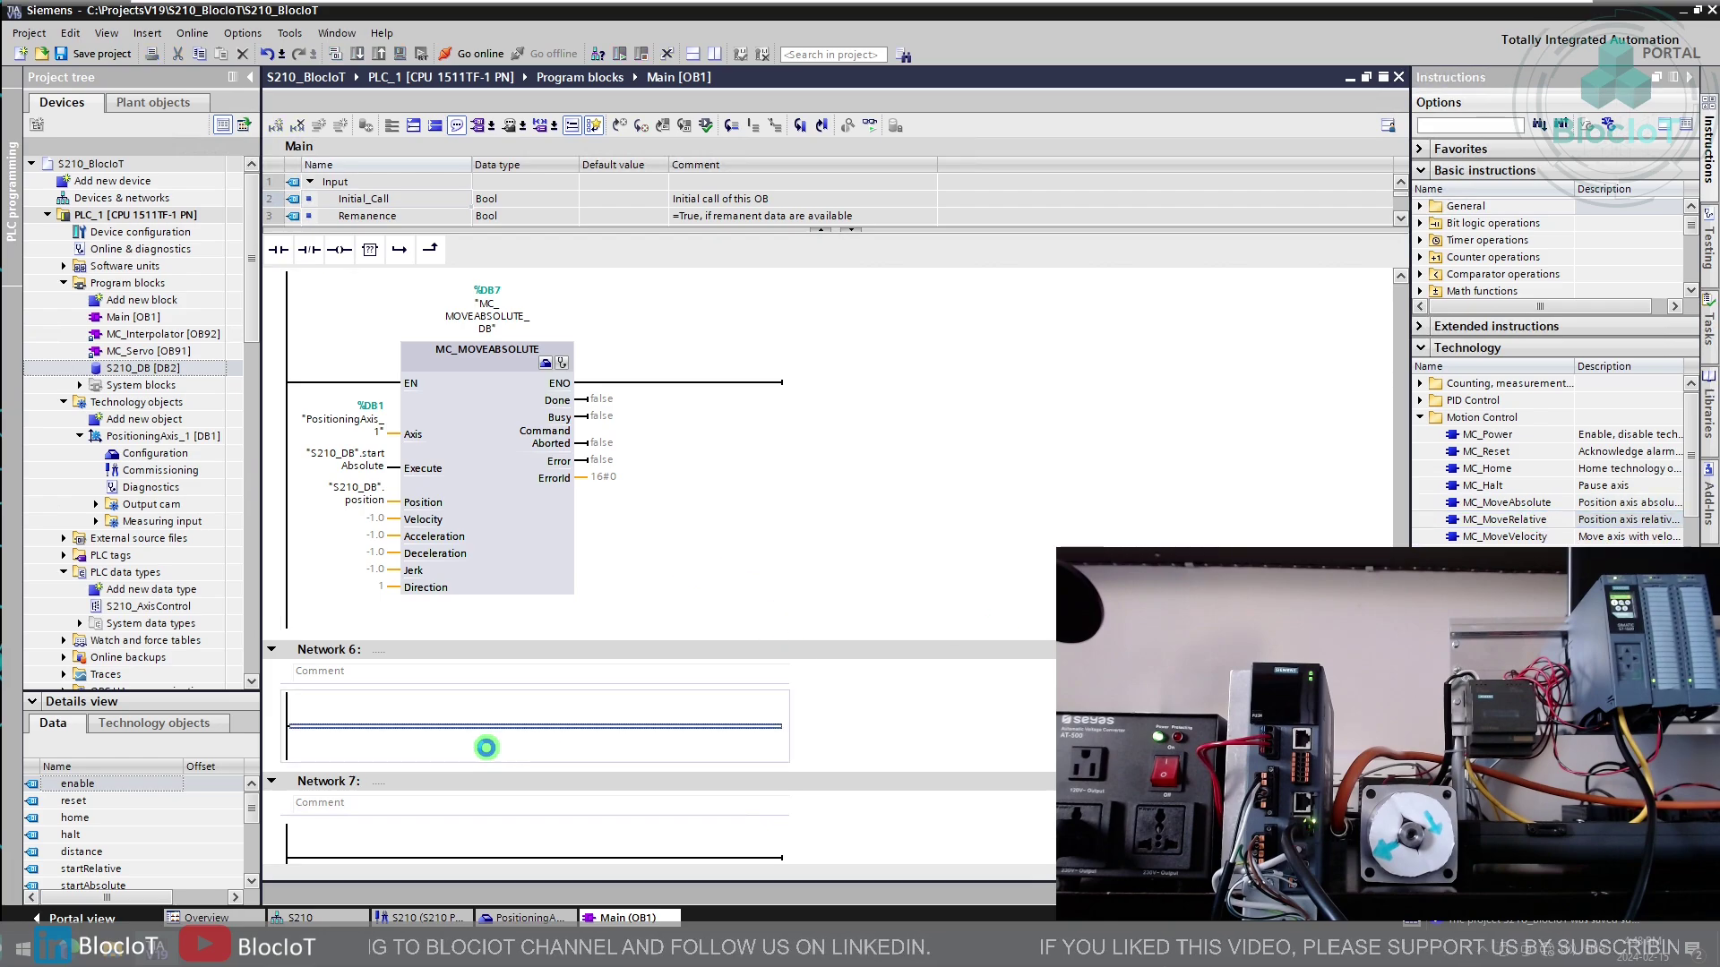
pyautogui.press('Return')
pyautogui.doubleClick(386, 595)
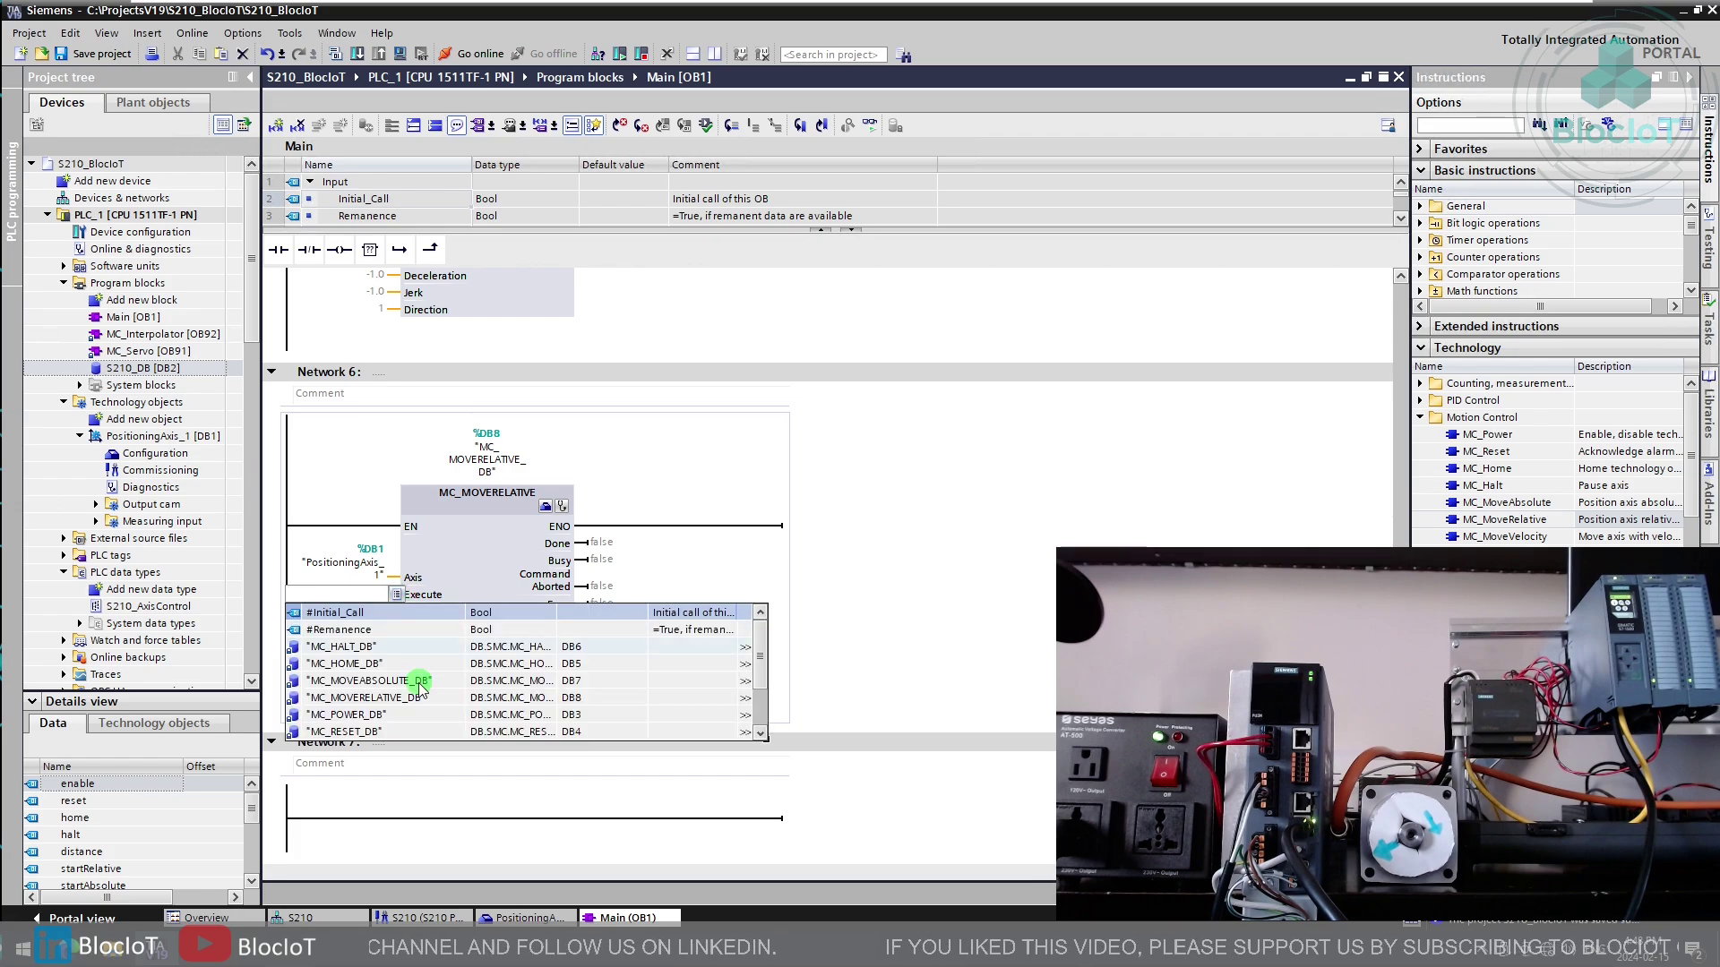
pyautogui.scroll(-2, 412, 692)
pyautogui.click(353, 698)
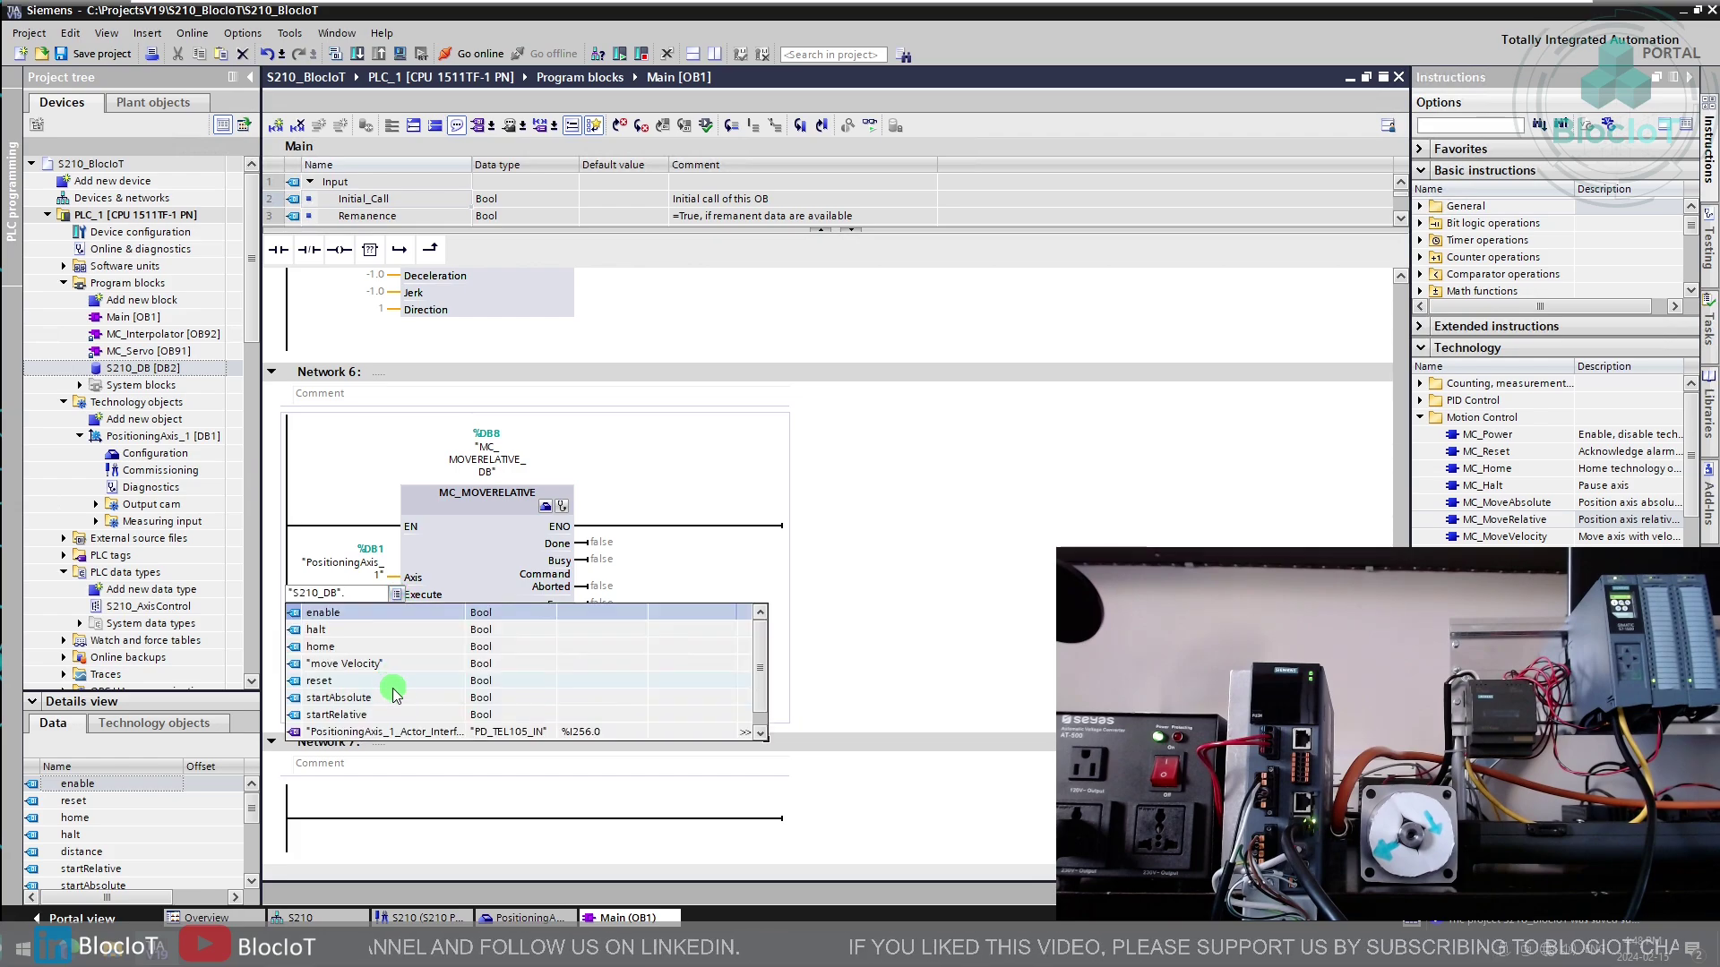
pyautogui.click(356, 717)
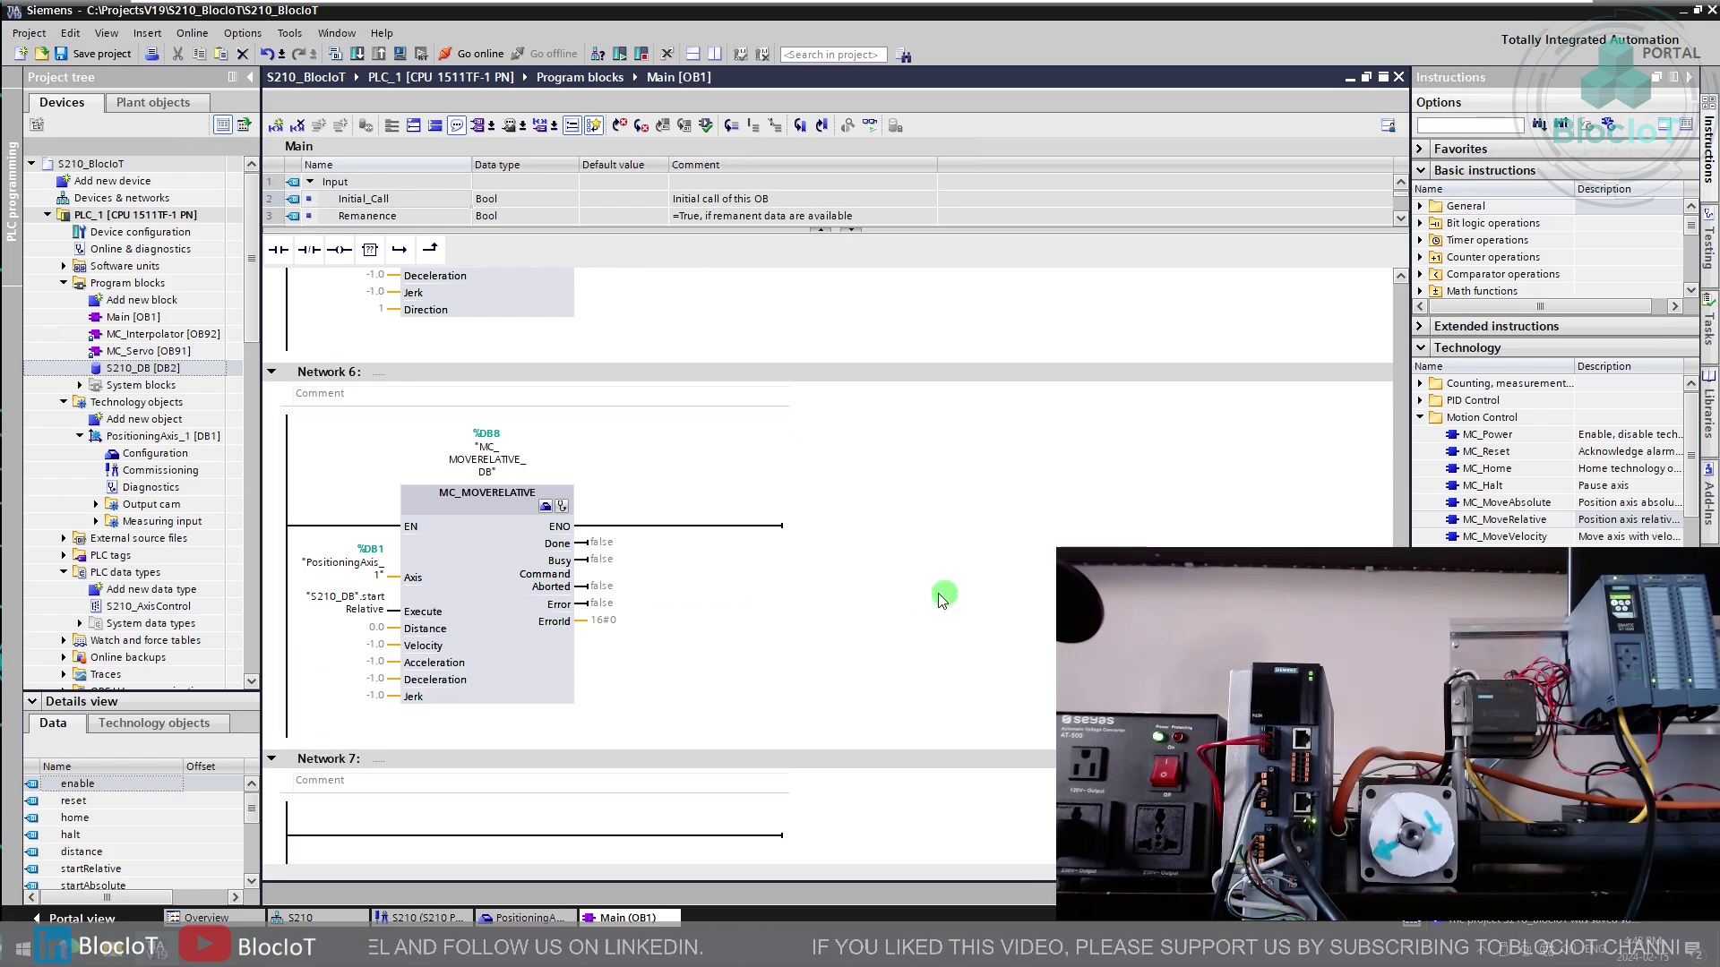
# Step: Assign "S210_DB".distance to the Distance input of MC_MOVERELATIVE in Network 6
pyautogui.scroll(5, 940, 595)
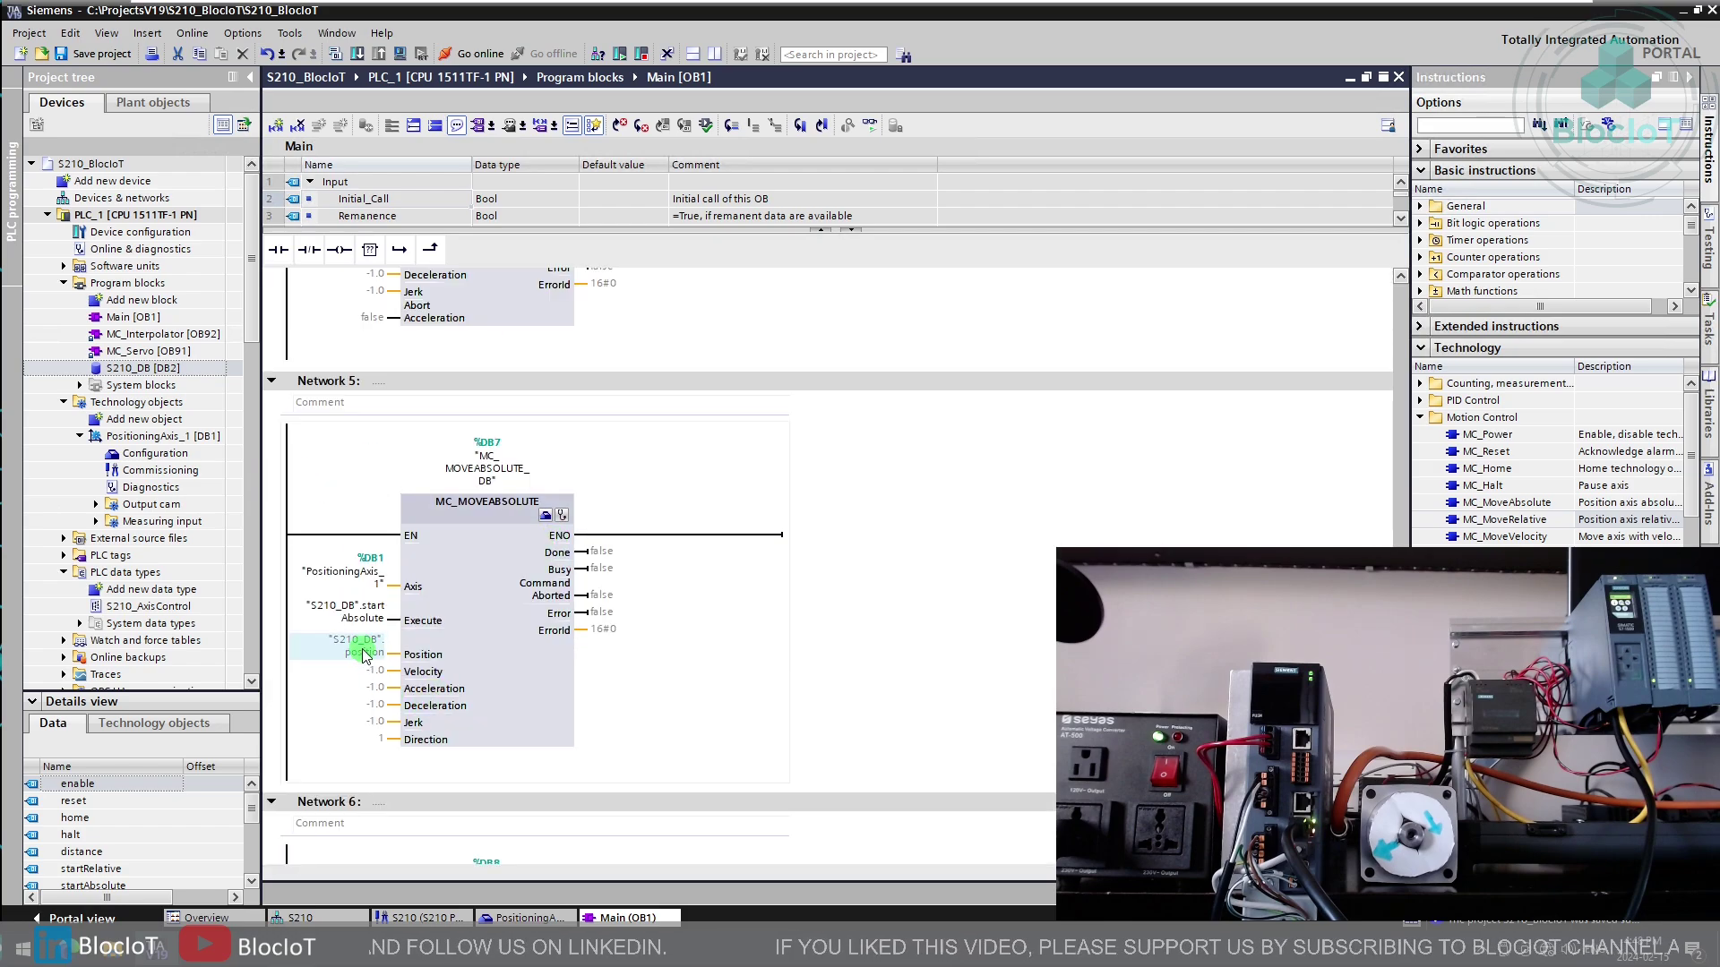
pyautogui.scroll(-5, 482, 686)
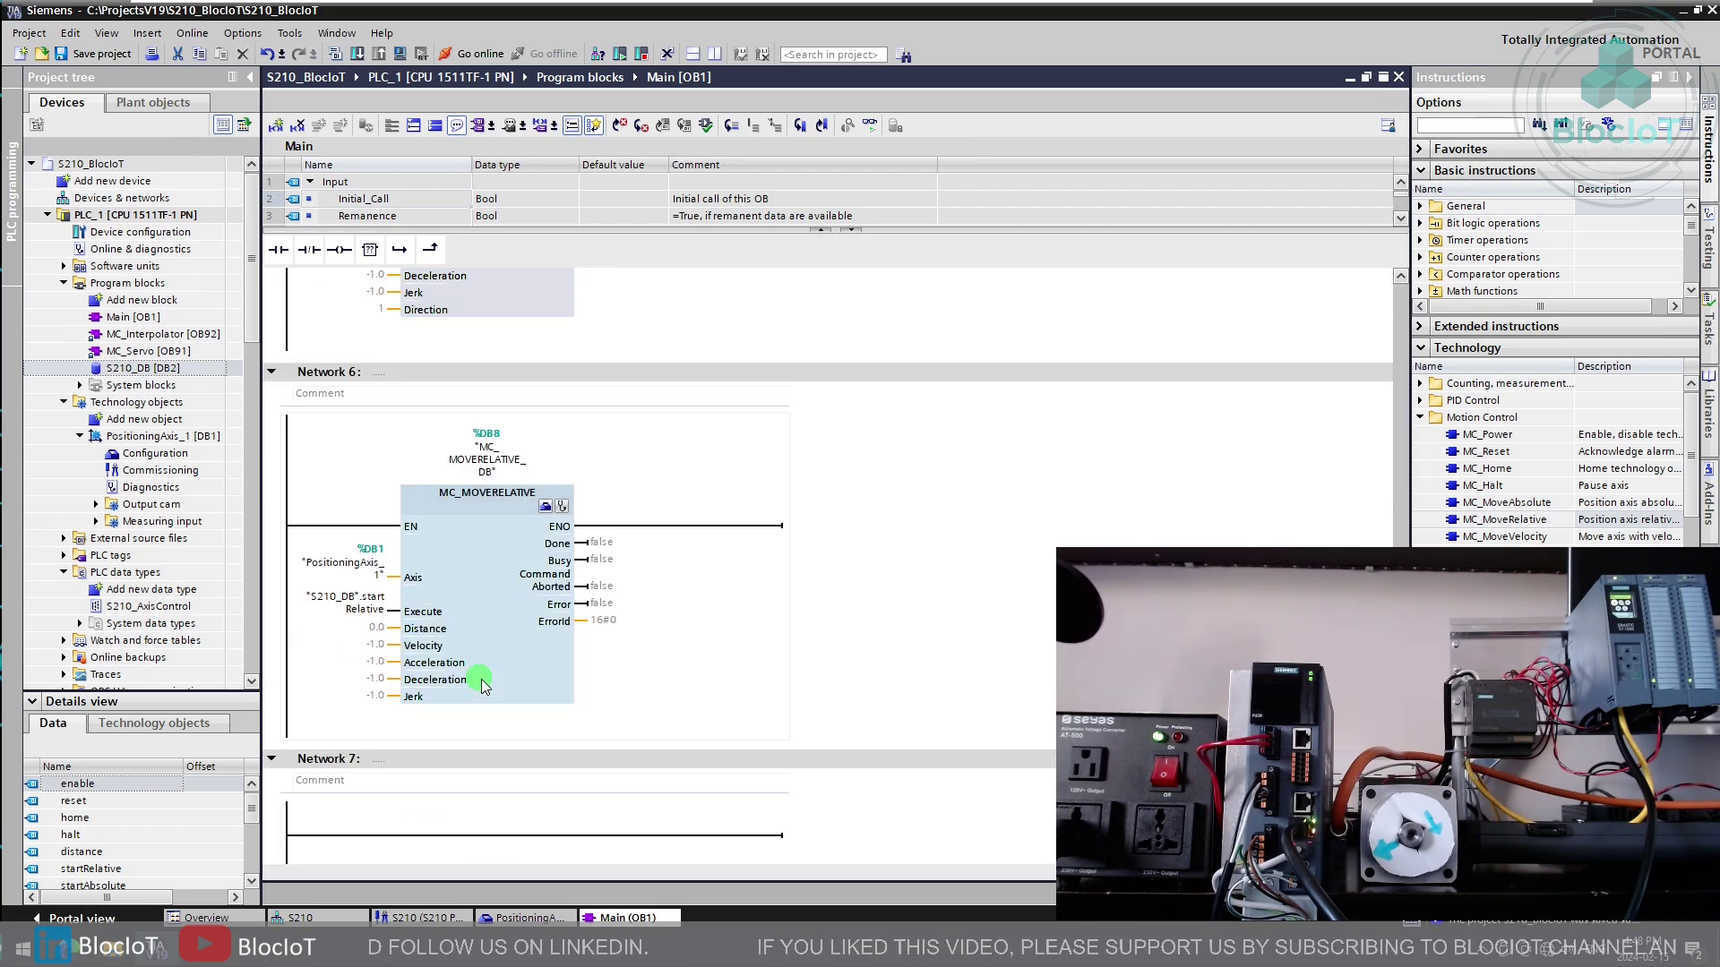
pyautogui.doubleClick(374, 628)
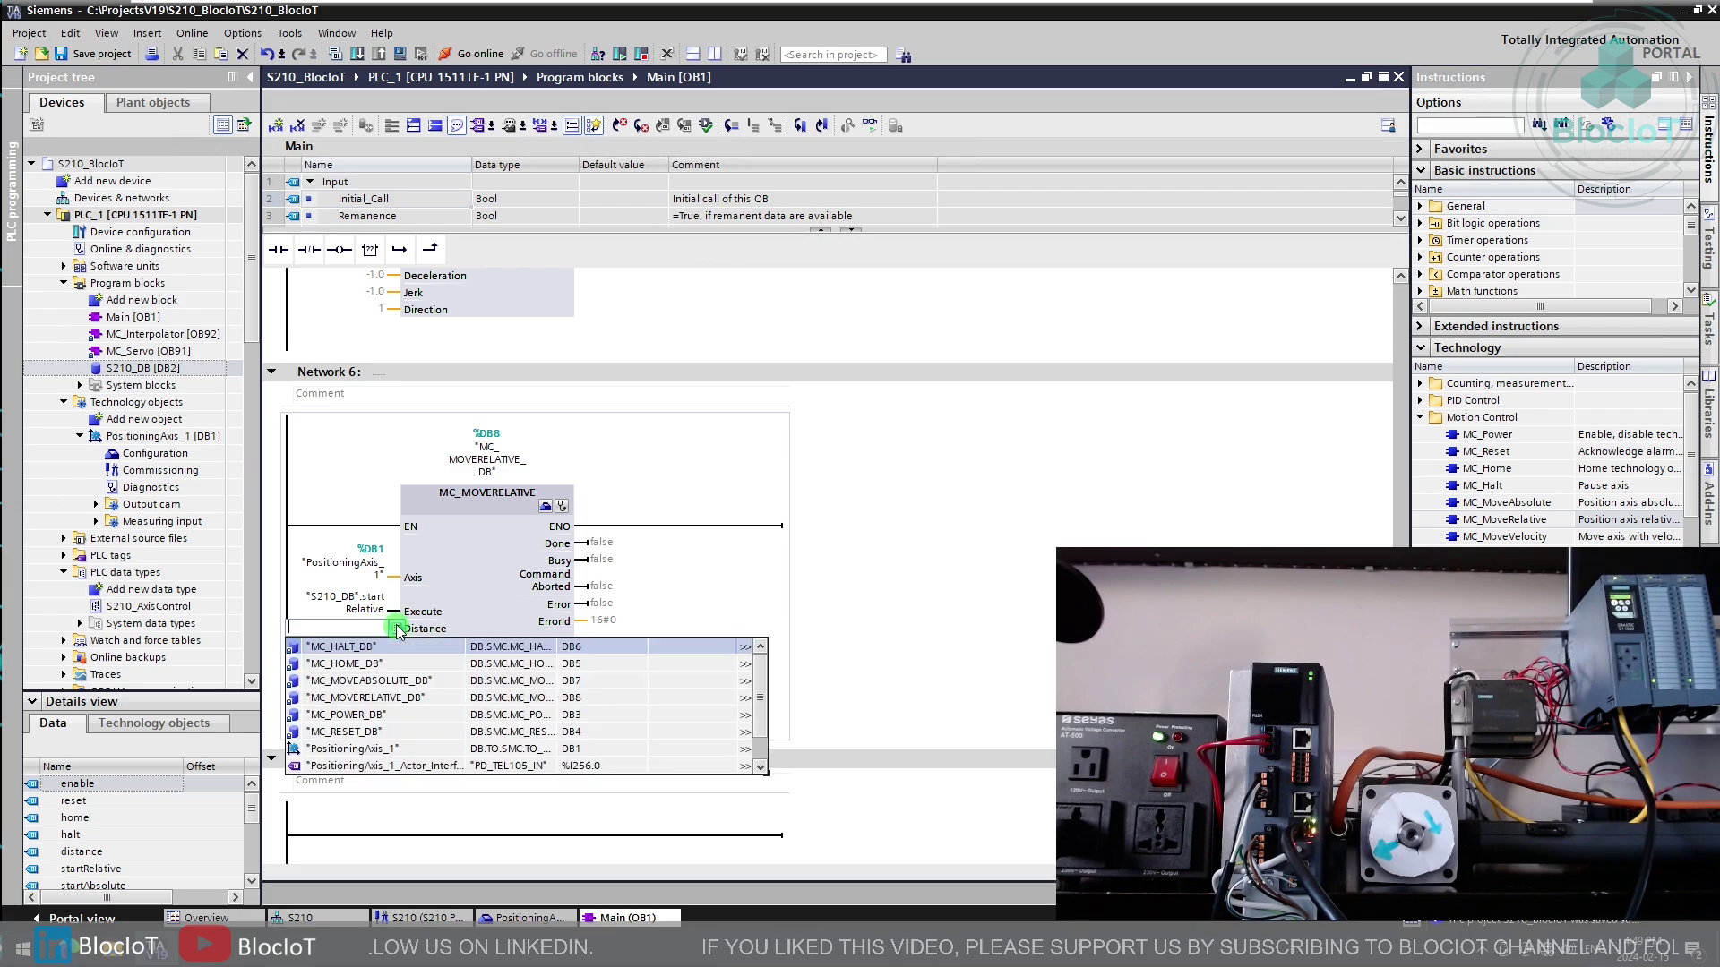
pyautogui.scroll(-1, 376, 753)
pyautogui.click(367, 763)
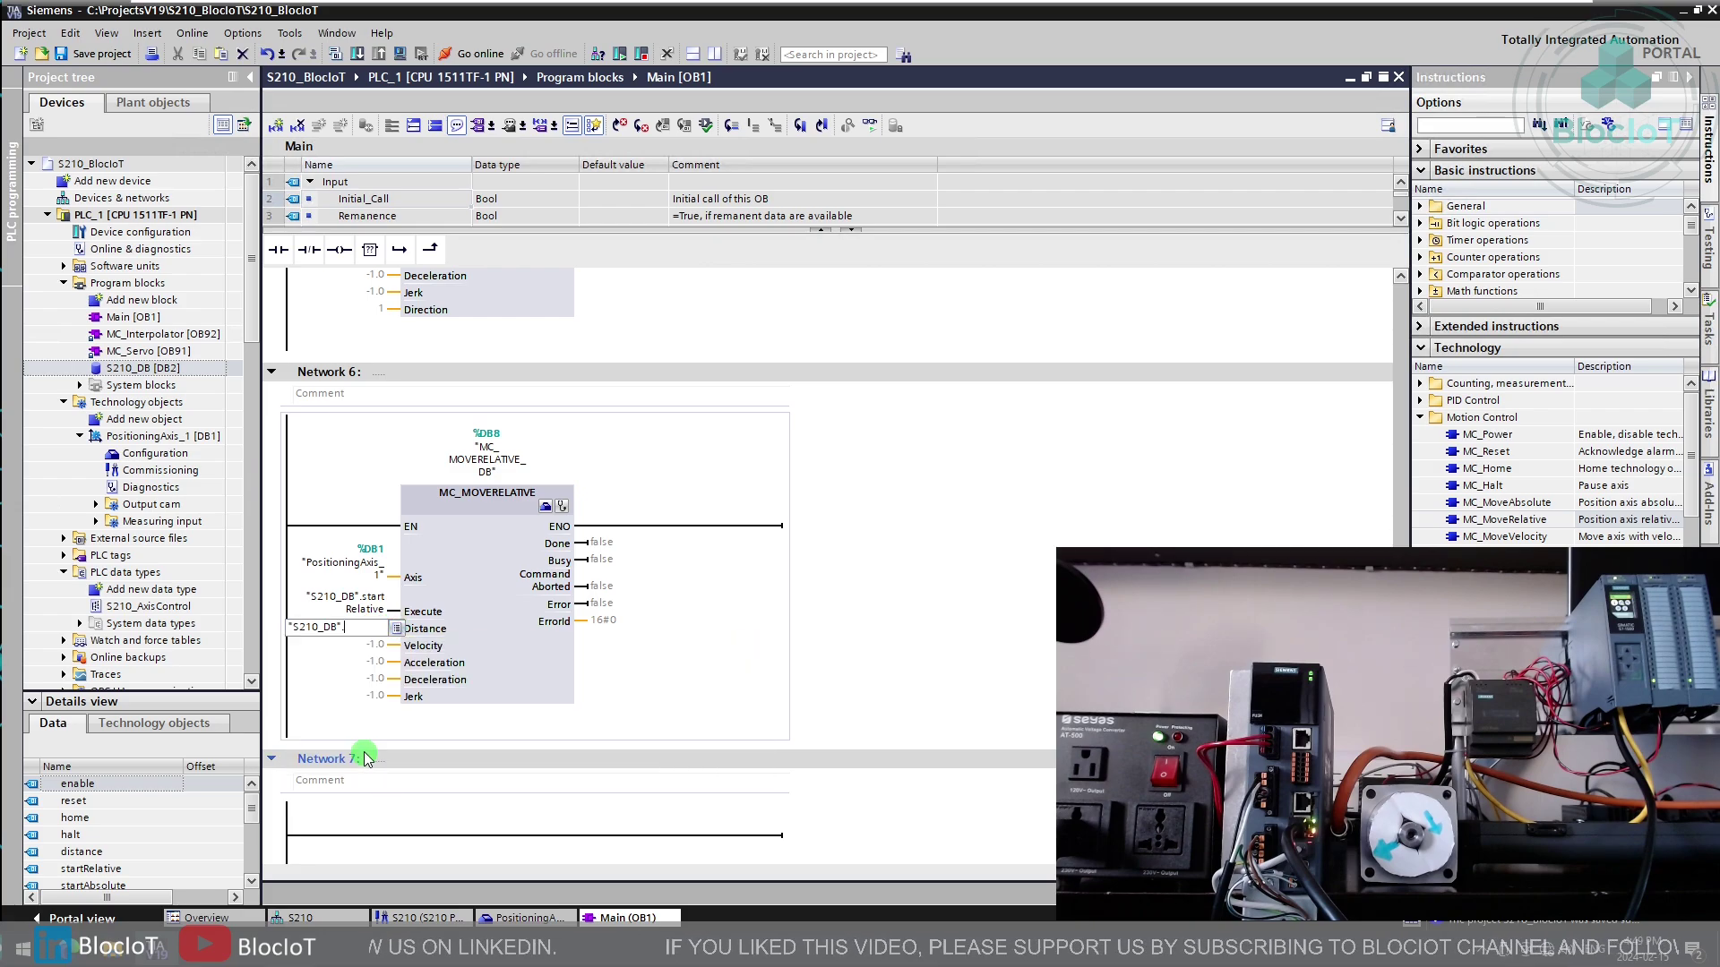
pyautogui.write('.')
pyautogui.click(342, 648)
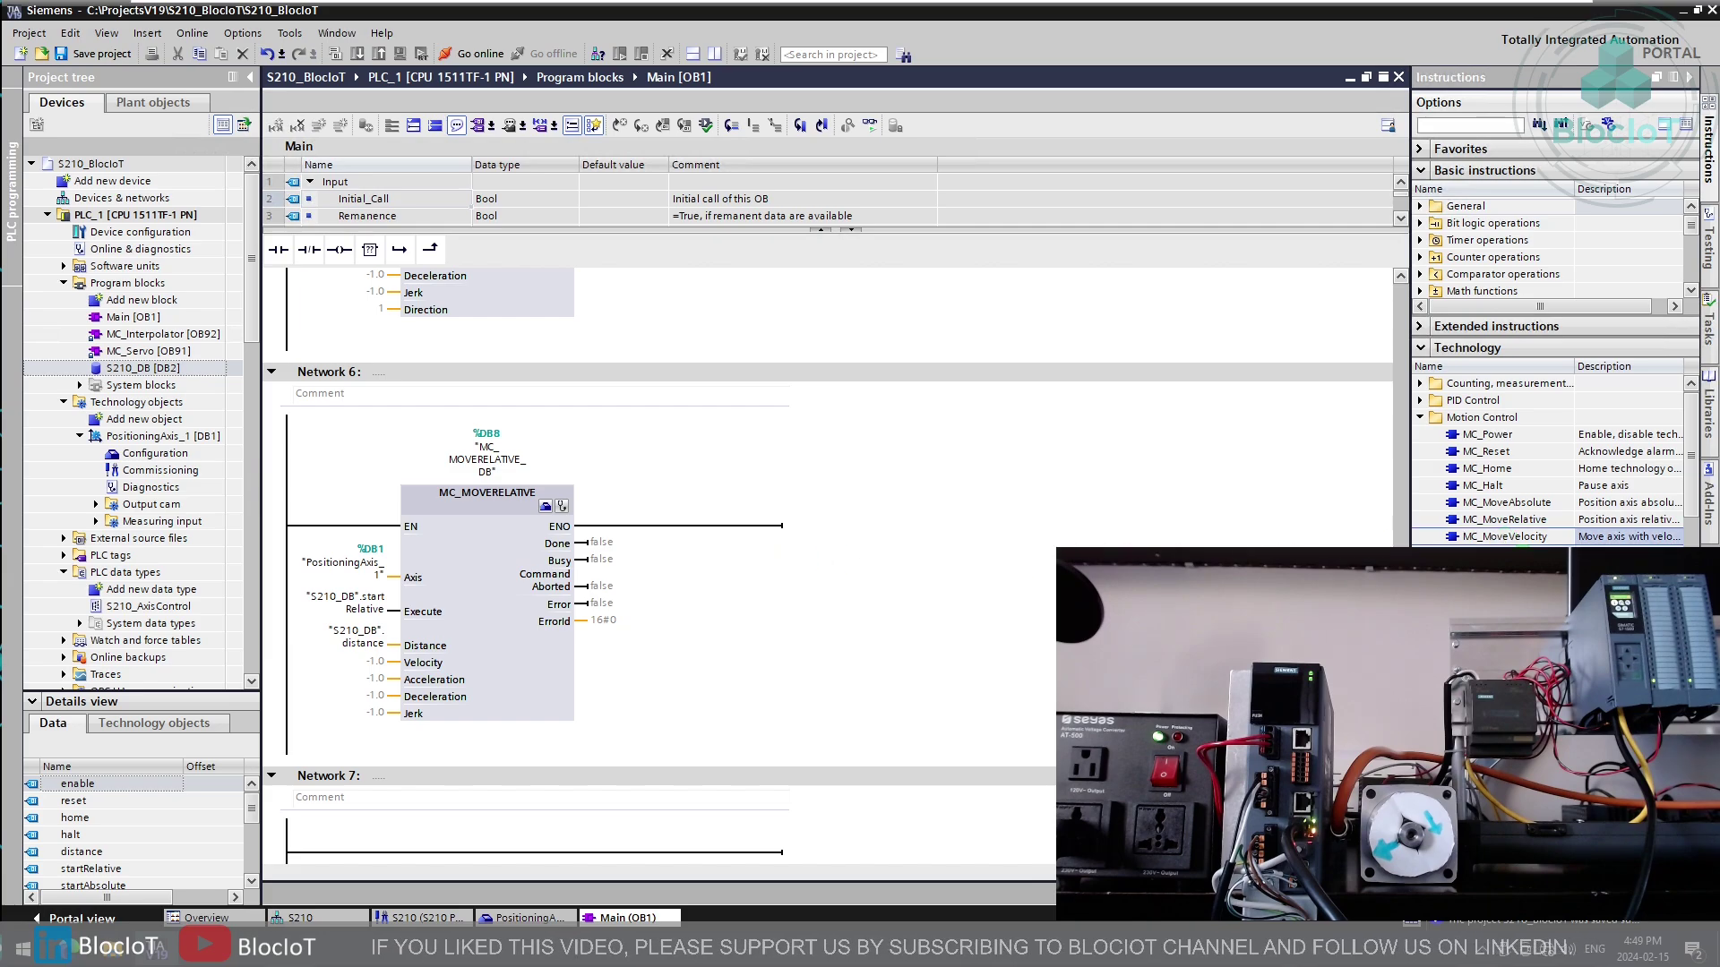
# Step: Insert MC_MoveVelocity in Network 7 with Axis PositioningAxis_1, Execute "S210_DB"."move Velocity" and Velocity "S210_DB".velocity
pyautogui.scroll(-1, 514, 823)
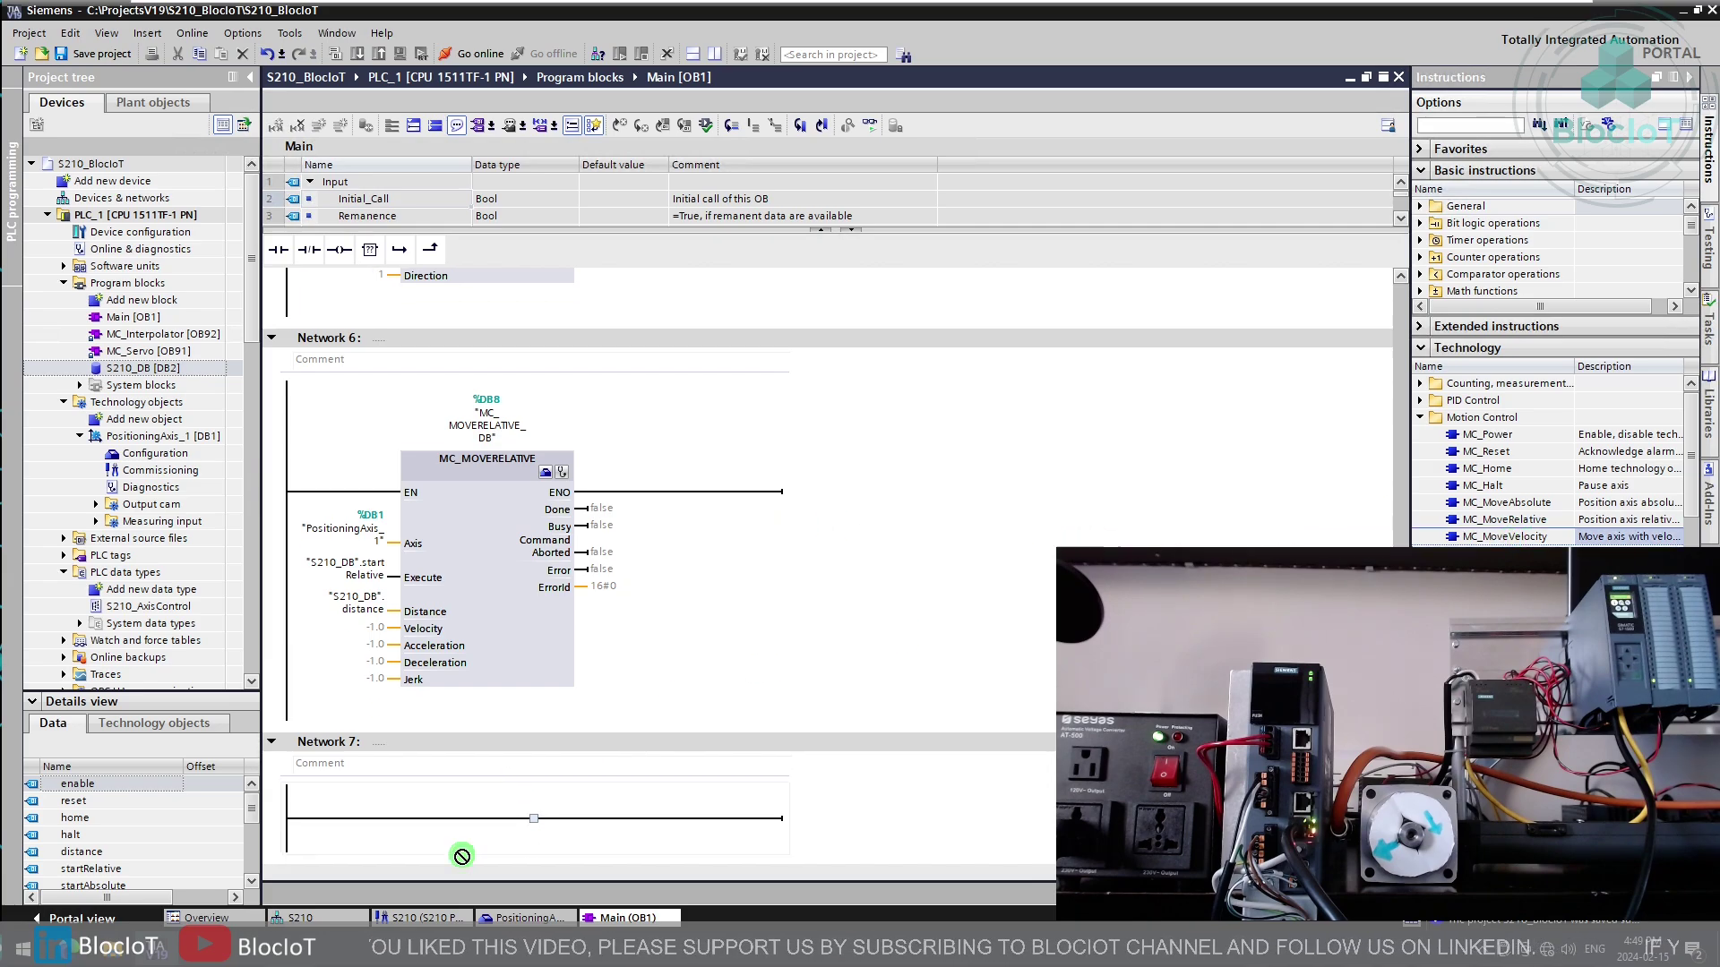
pyautogui.moveTo(1535, 539); pyautogui.dragTo(520, 810)
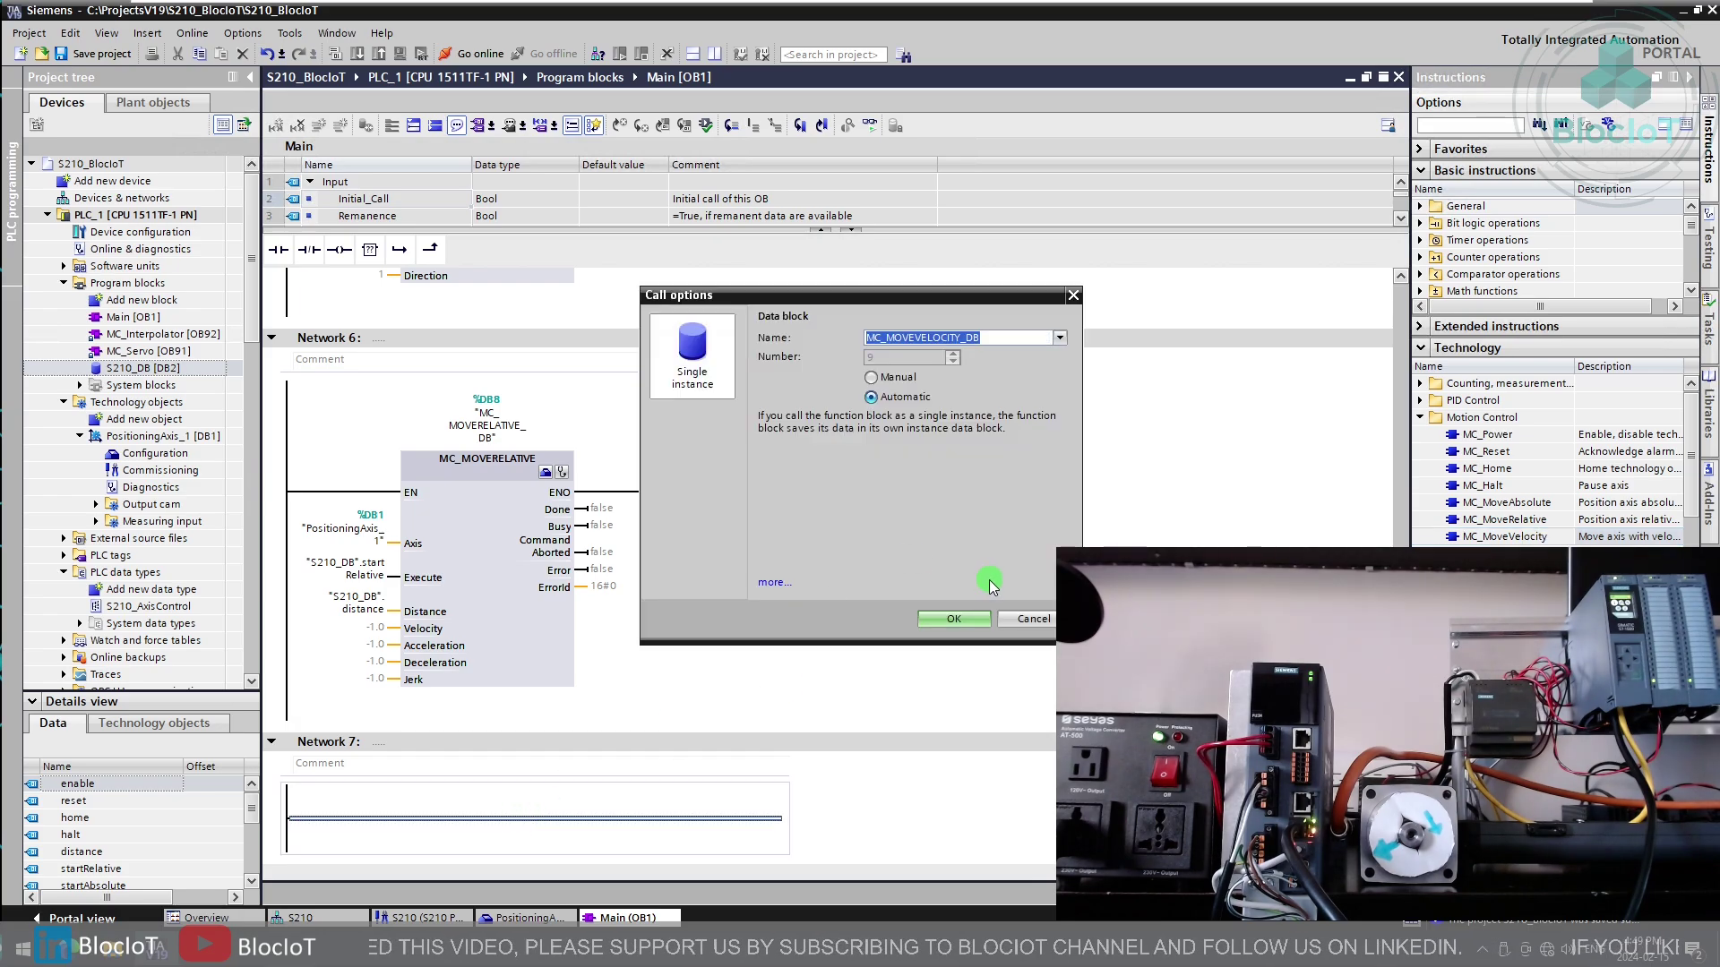
pyautogui.click(954, 619)
pyautogui.click(380, 535)
pyautogui.click(380, 536)
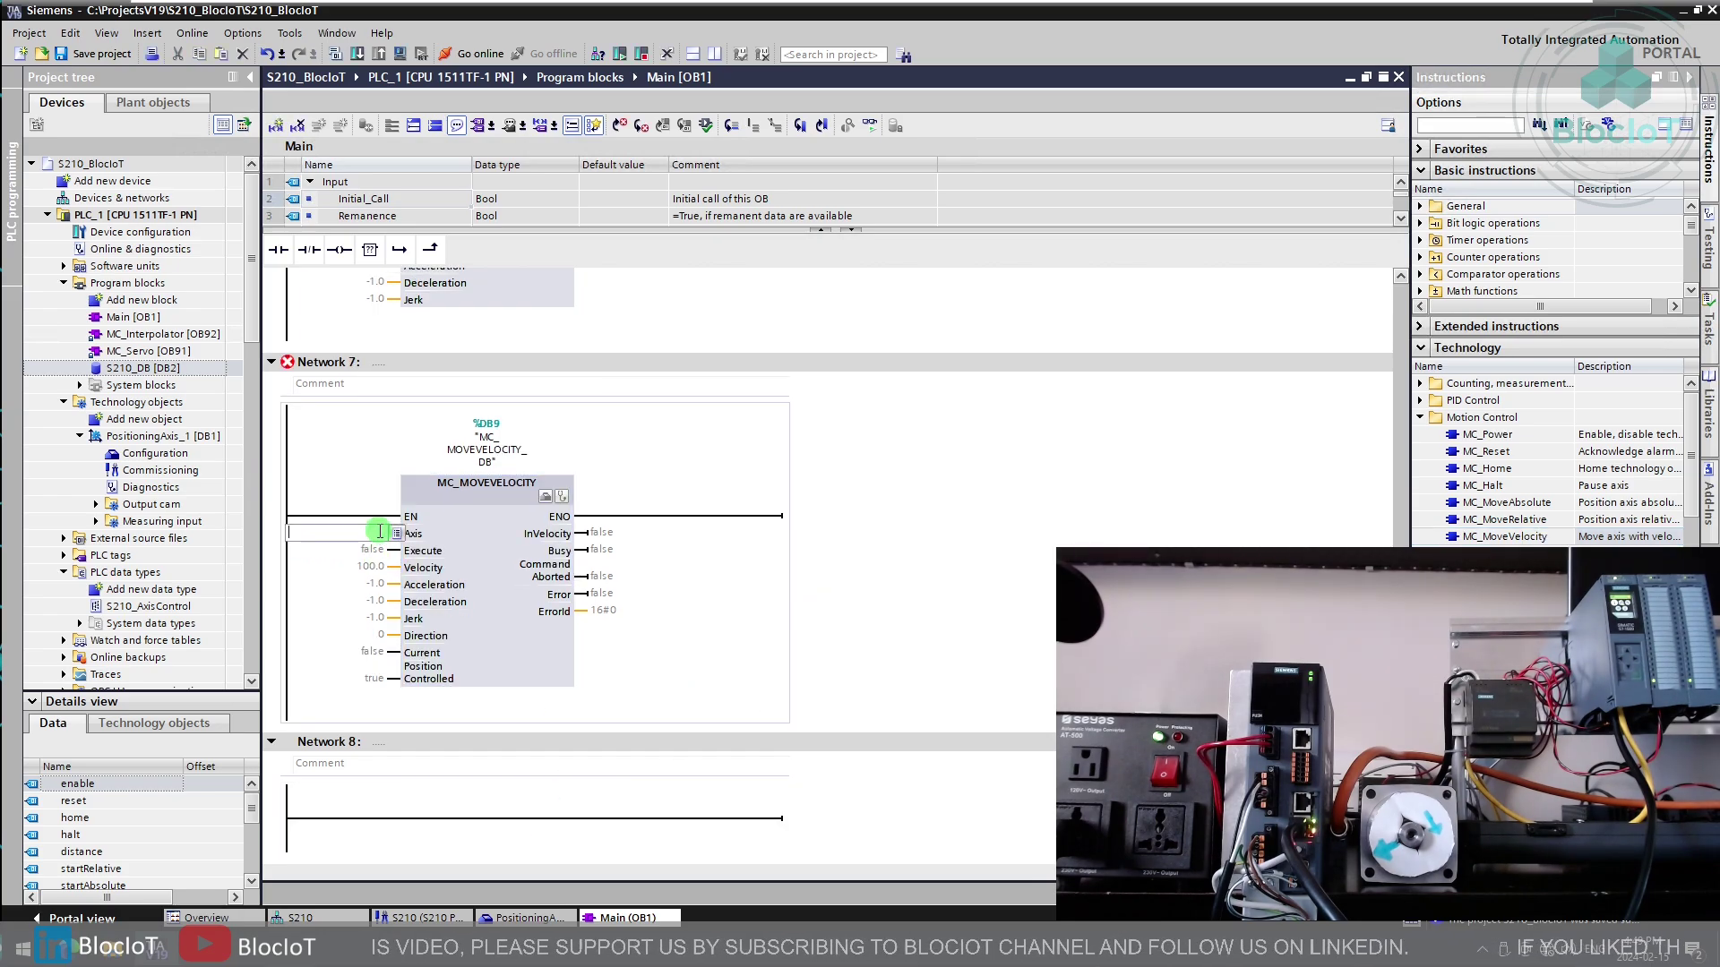
pyautogui.write('"PositioningAxis_1"')
pyautogui.click(1025, 597)
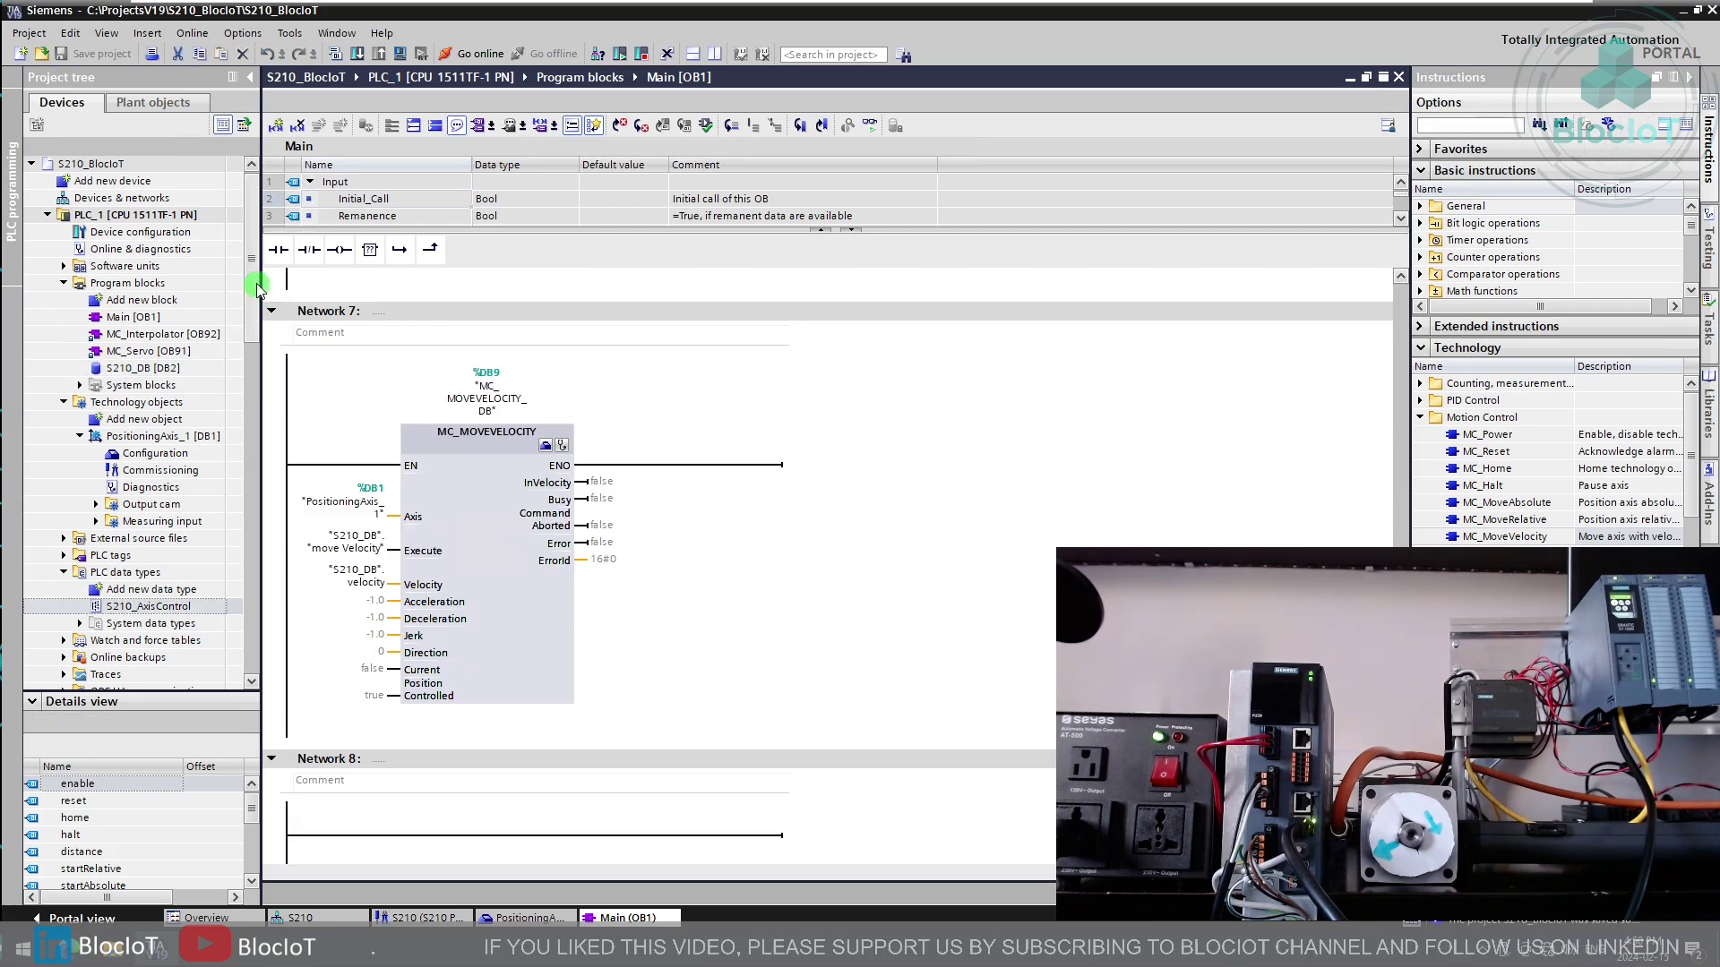
# Step: Download the PLC_1 configuration and program to the controller
pyautogui.click(178, 218)
pyautogui.click(357, 54)
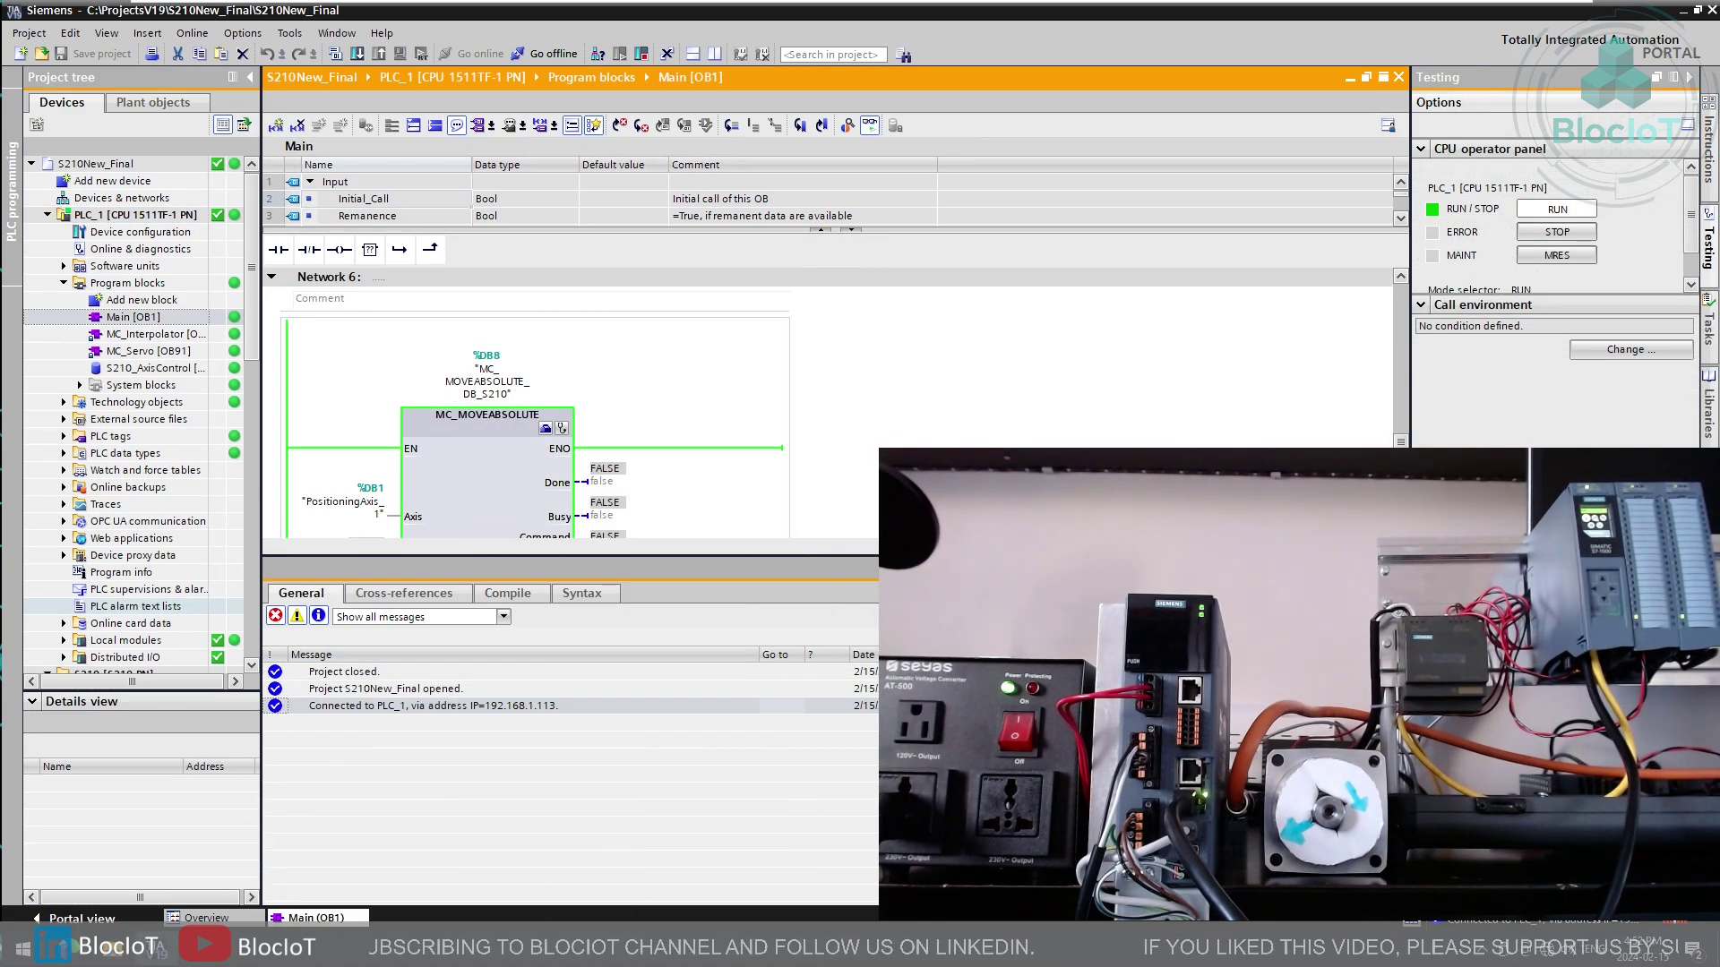
# Step: Examine the monitored inputs and outputs of MC_MOVEABSOLUTE in Network 6 of Main in the S210New_Final project
pyautogui.click(1402, 568)
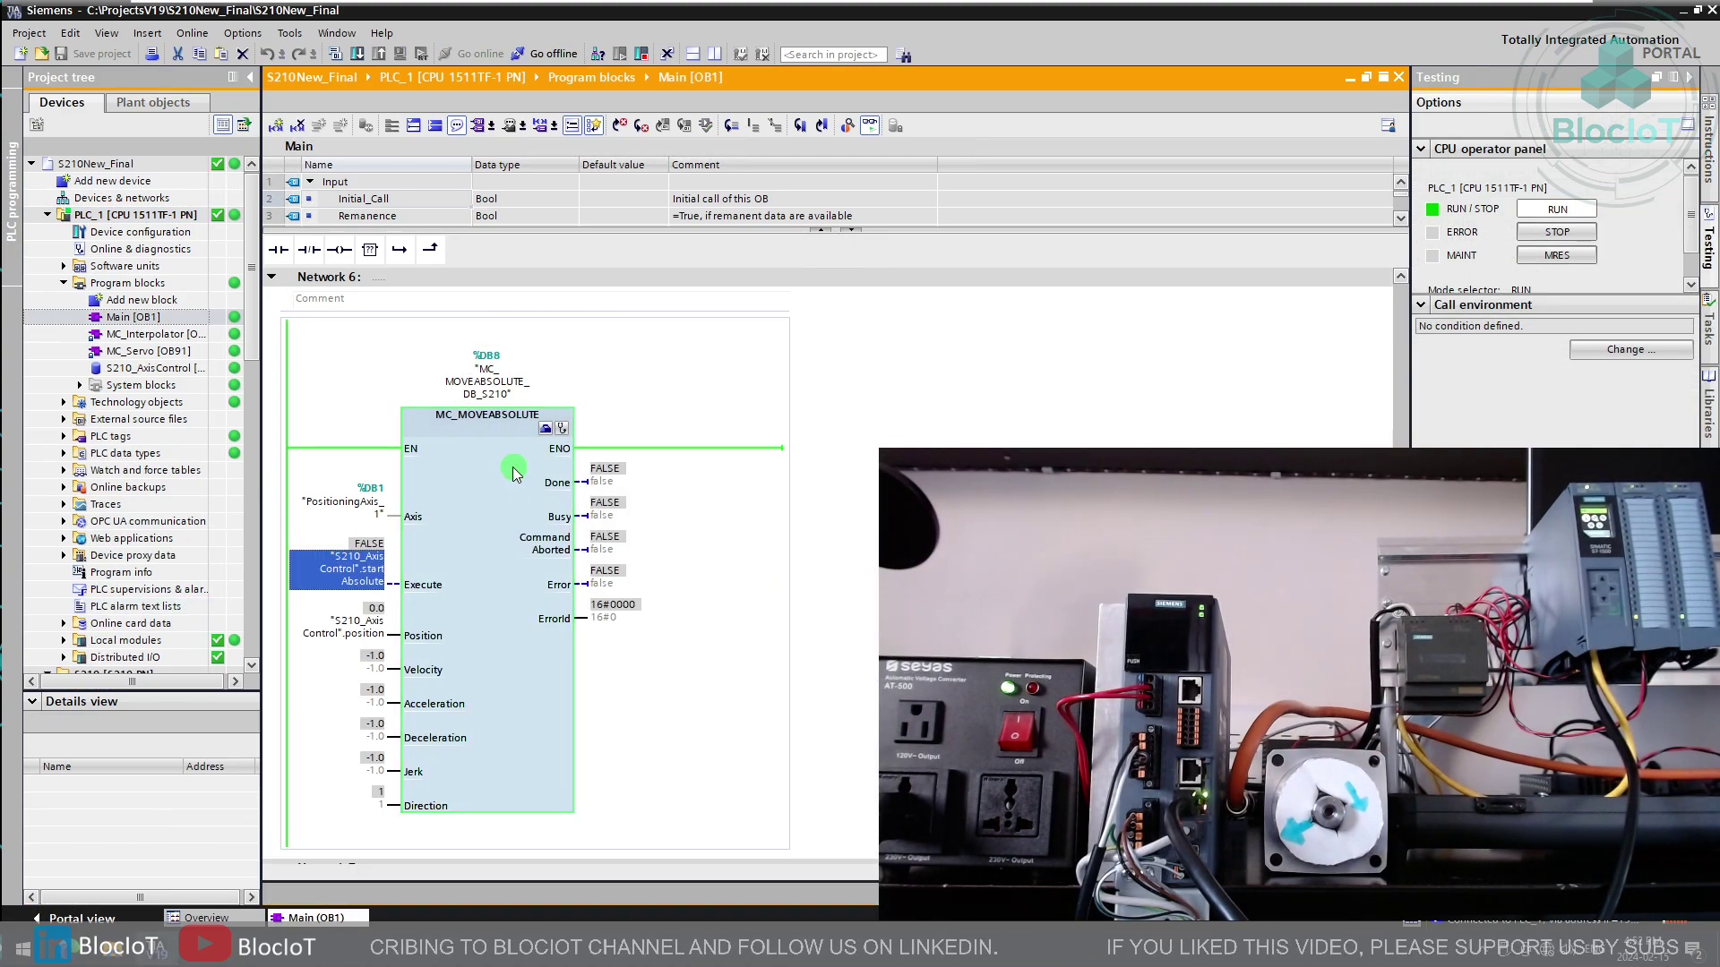
pyautogui.scroll(-1, 255, 333)
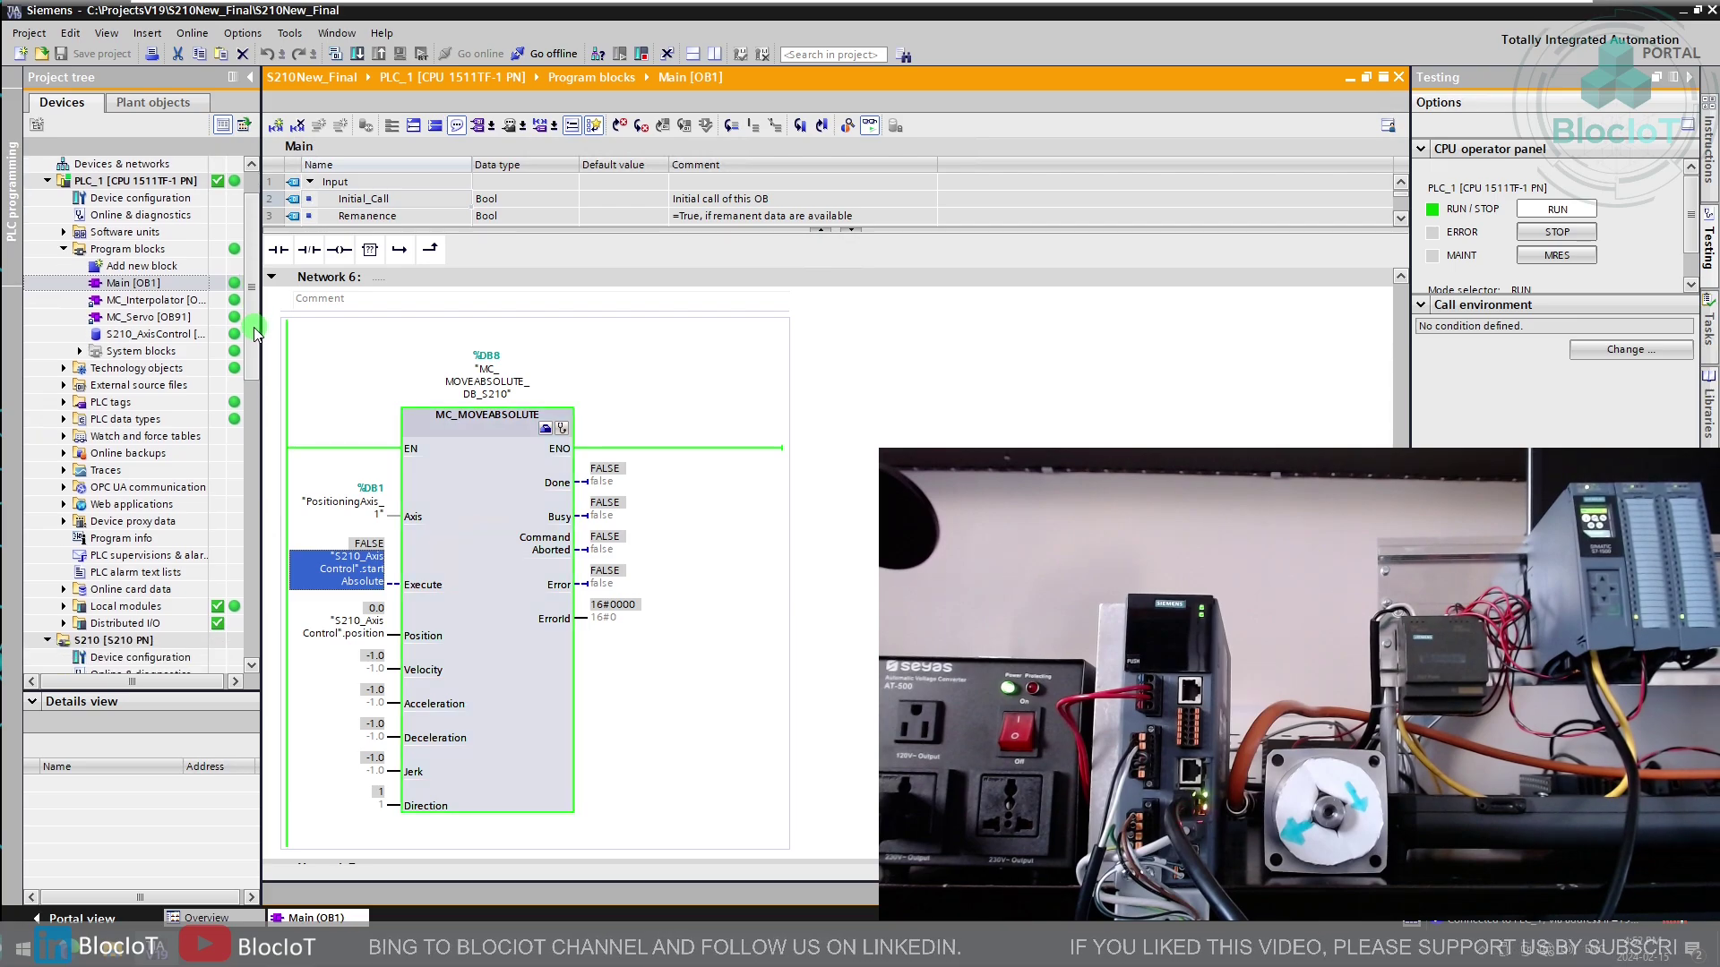
pyautogui.scroll(1, 255, 333)
pyautogui.click(435, 488)
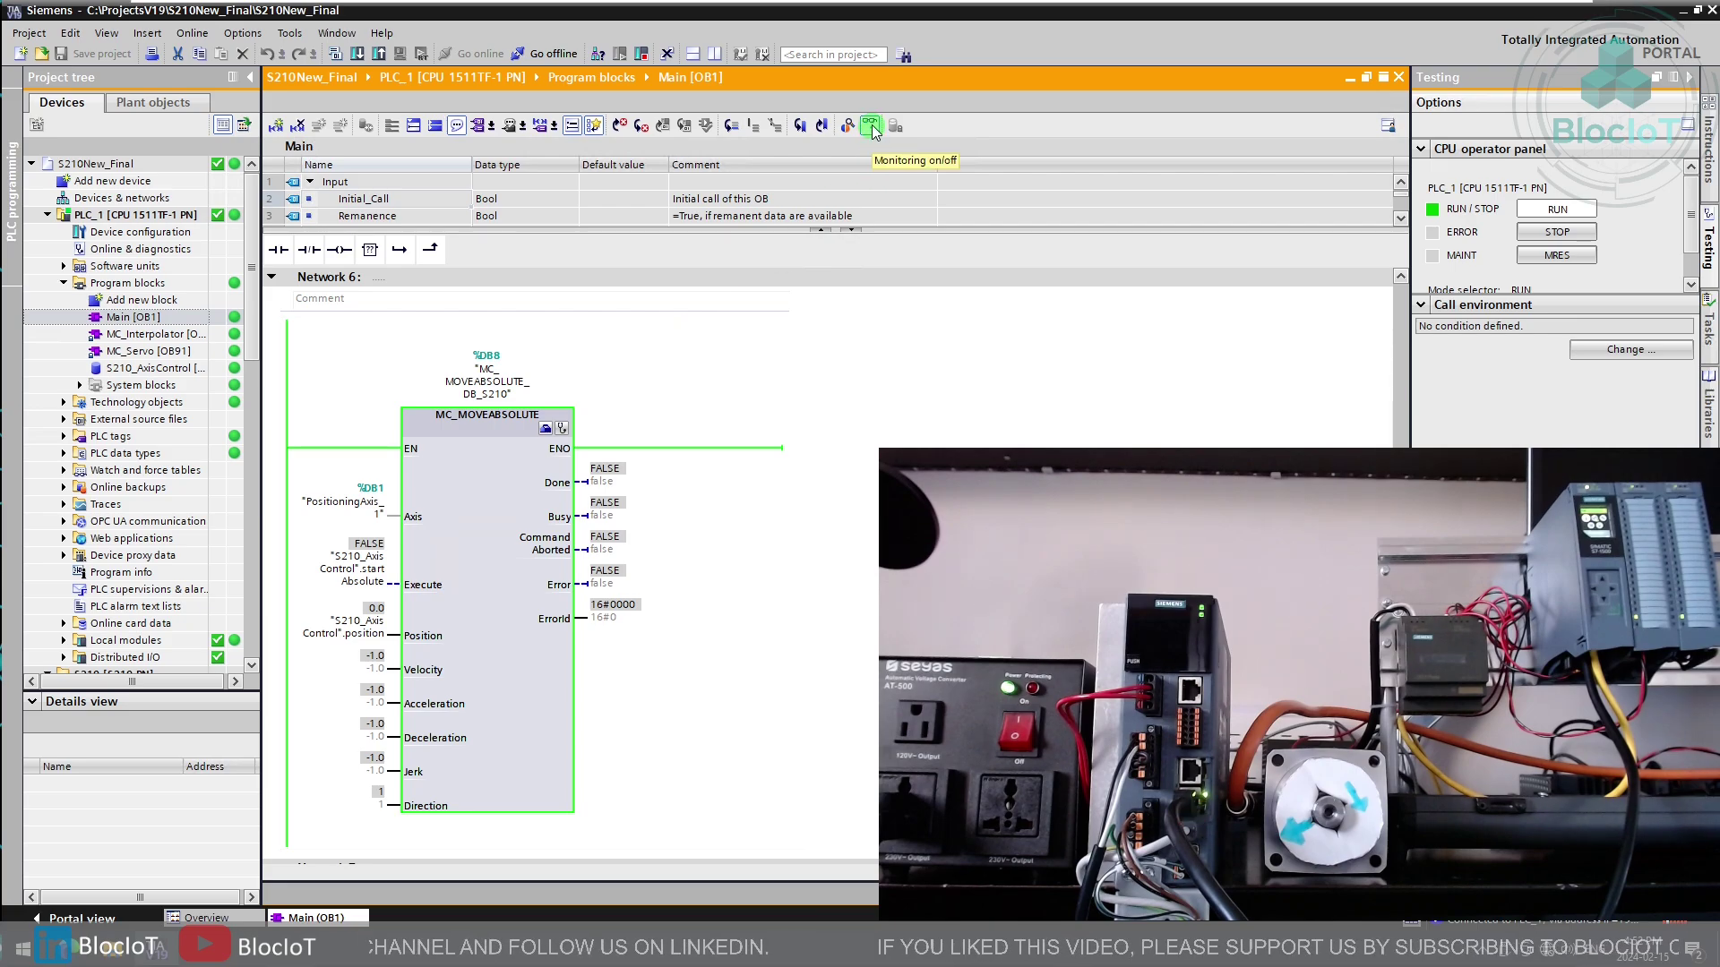
pyautogui.click(788, 584)
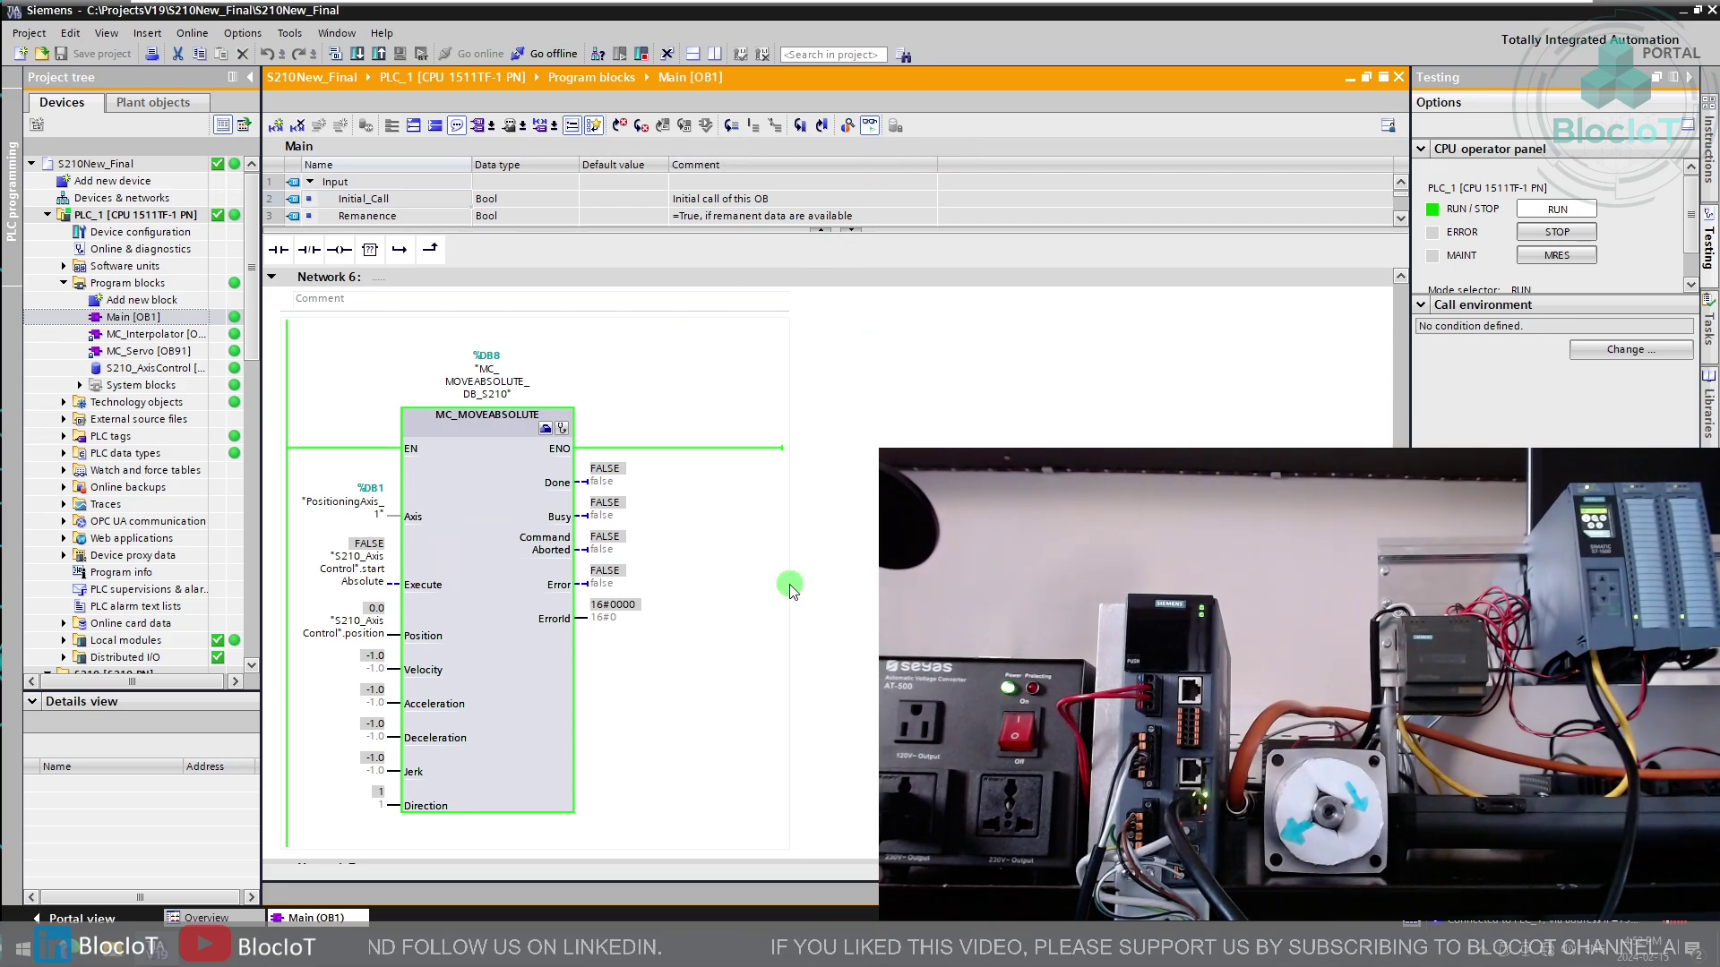
pyautogui.scroll(-5, 538, 537)
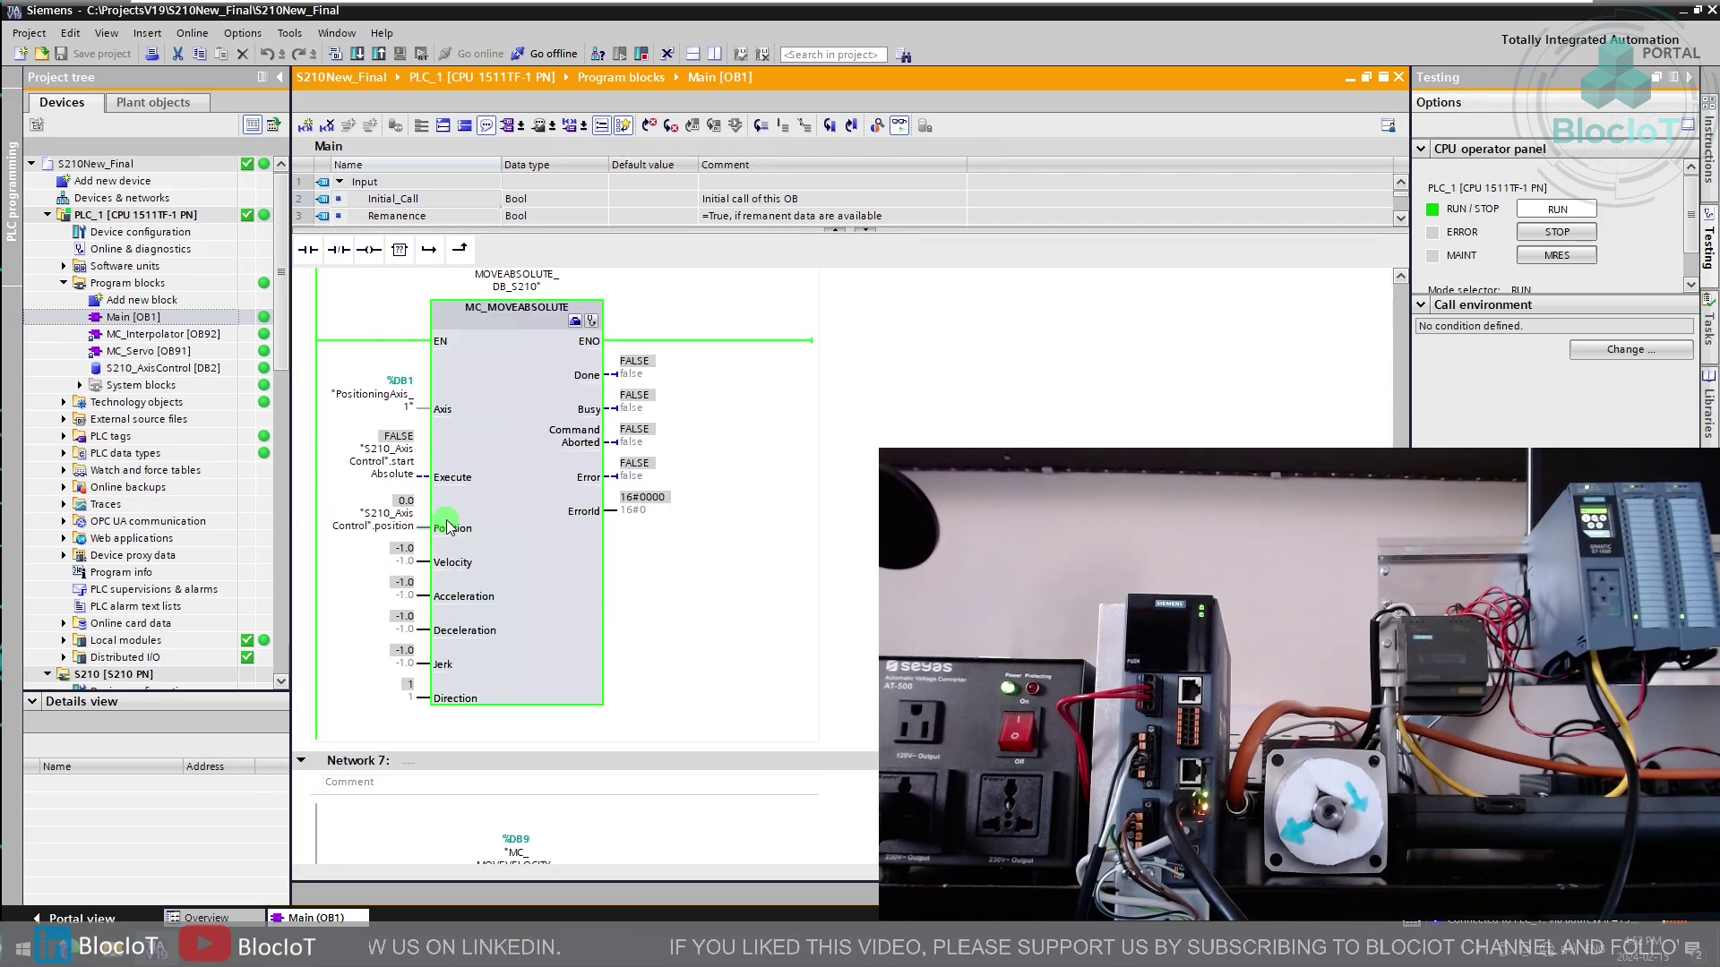
pyautogui.click(405, 456)
pyautogui.scroll(3, 405, 455)
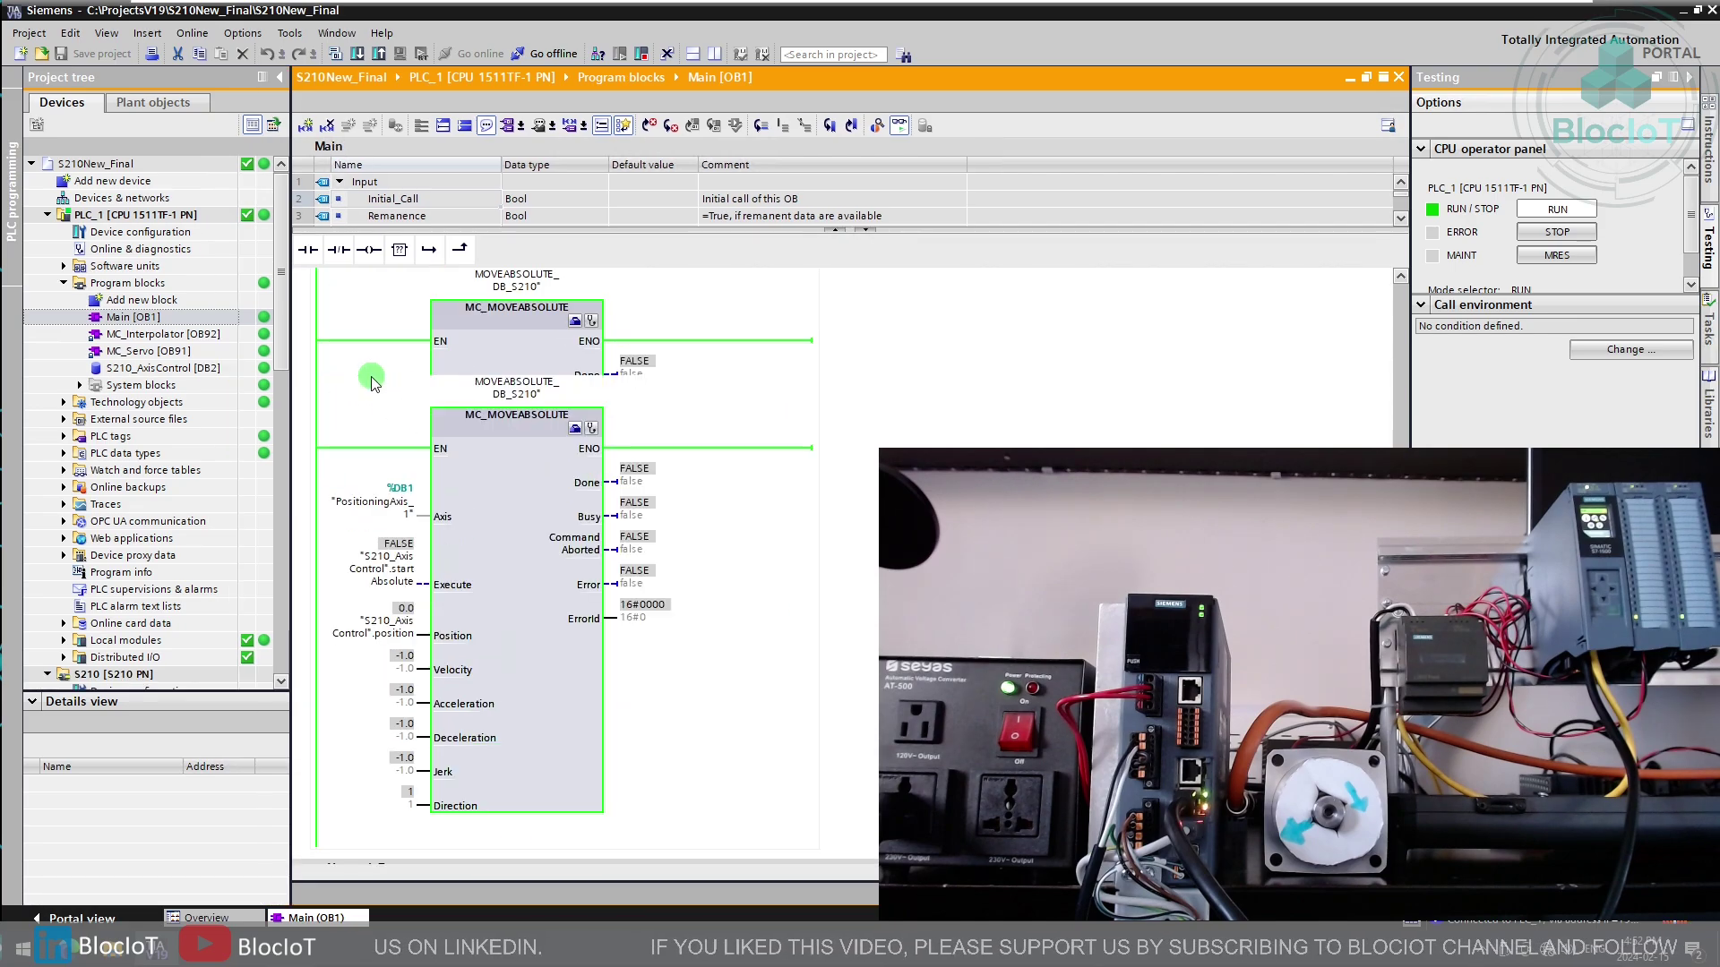
pyautogui.click(401, 556)
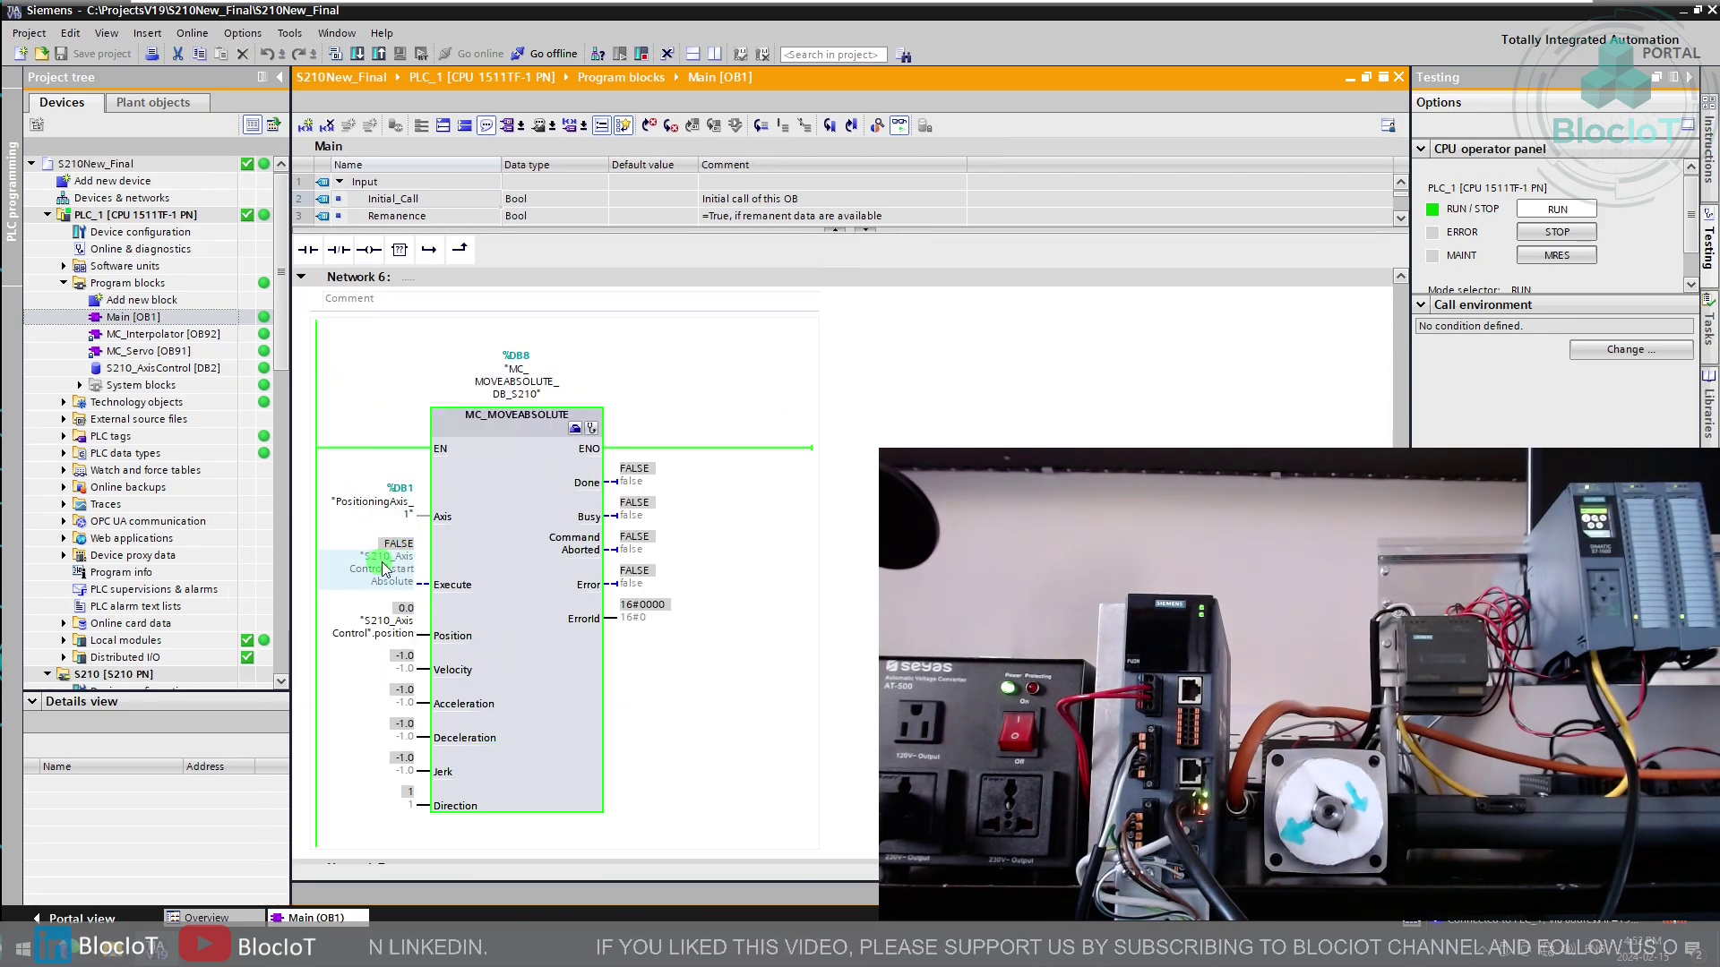
pyautogui.click(304, 460)
# Step: Open Watch table_1 of PLC_1 and start monitoring its values
pyautogui.click(64, 470)
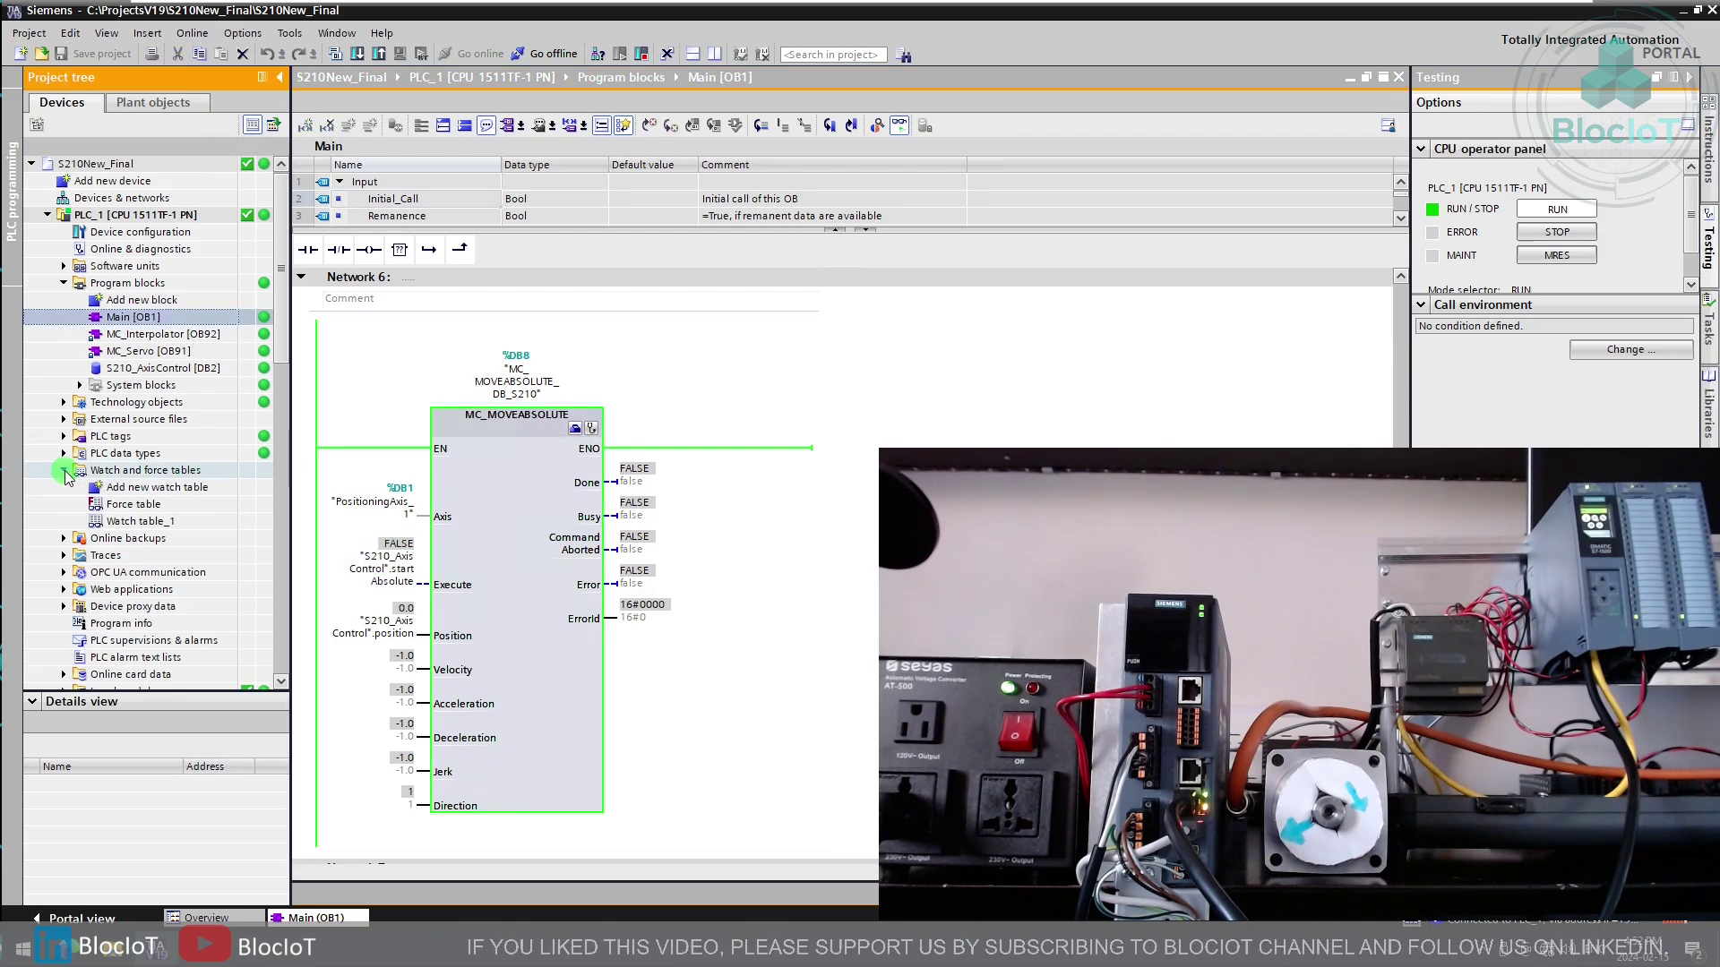
pyautogui.click(119, 522)
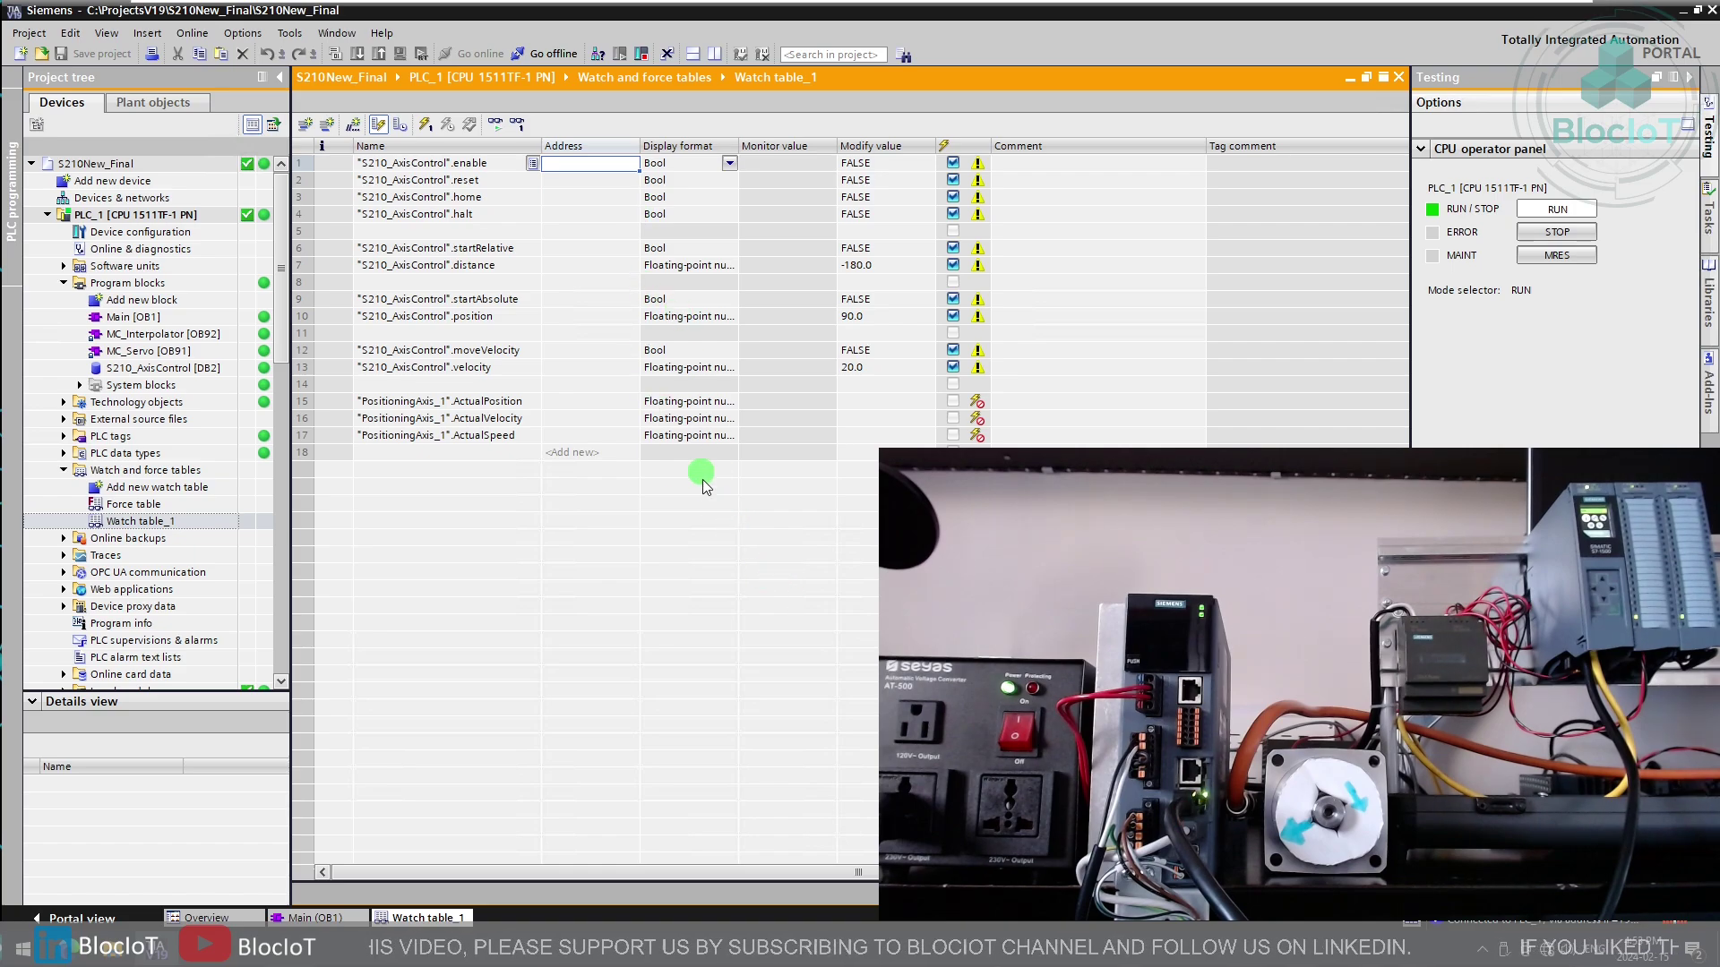
pyautogui.click(494, 124)
# Step: Modify "S210_AxisControl".enable to TRUE, and pulse "S210_AxisControl".reset to TRUE and back to FALSE
pyautogui.click(869, 163)
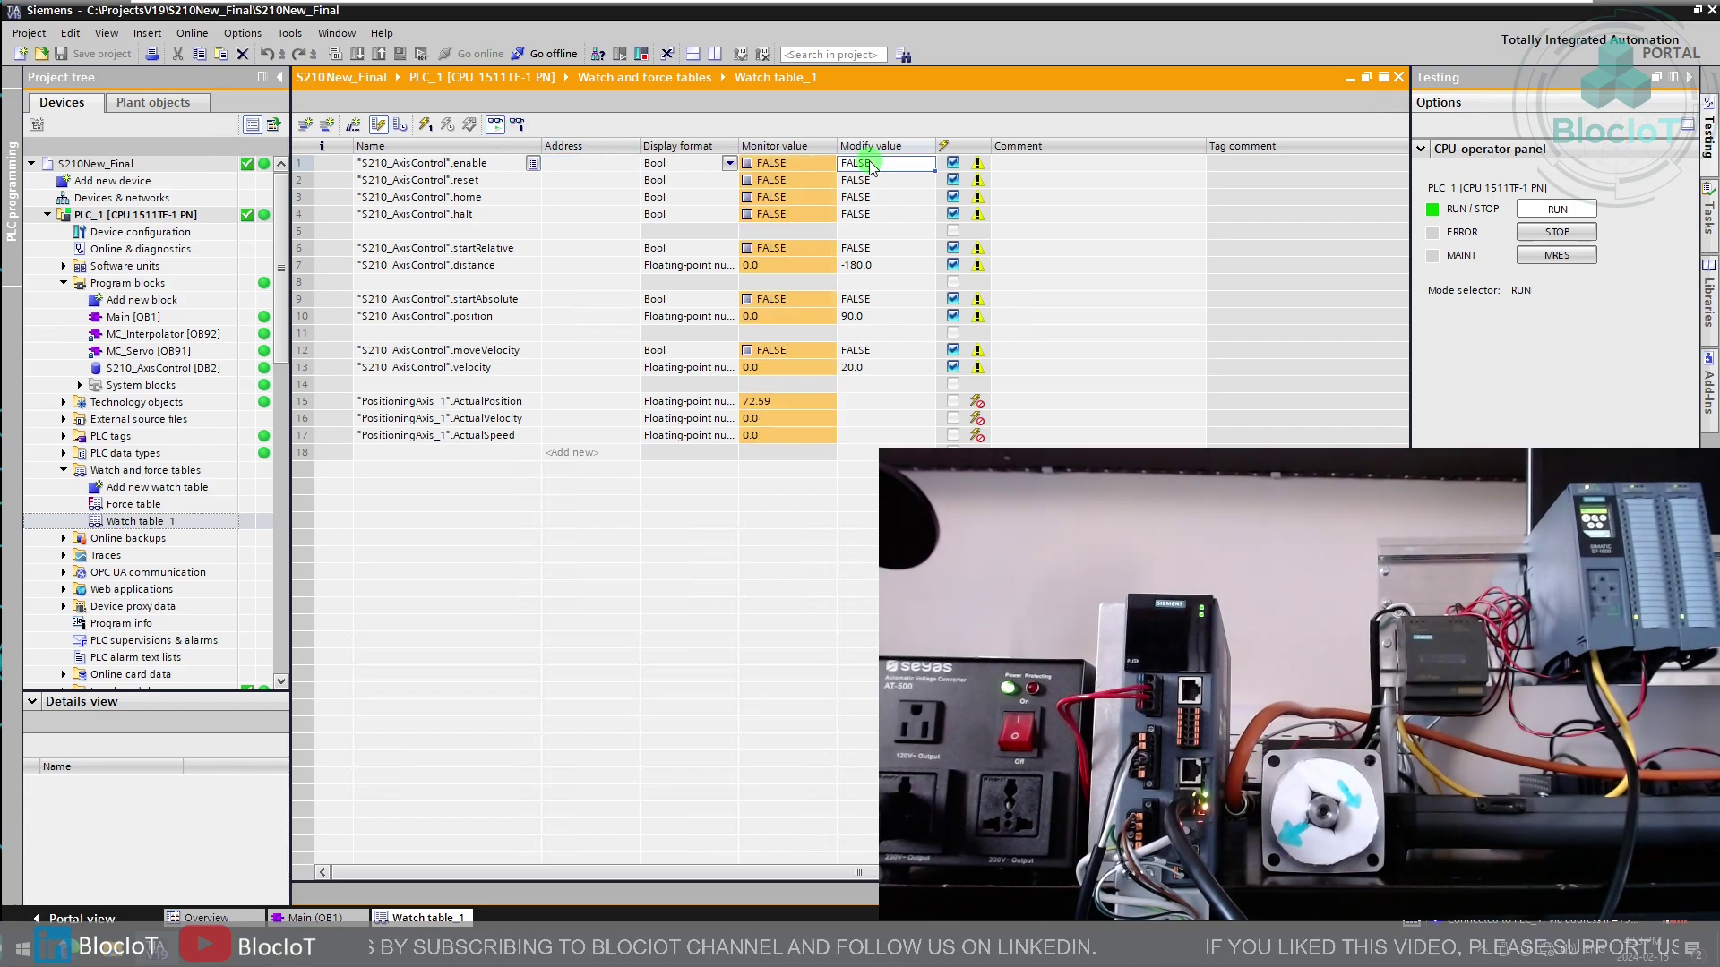
pyautogui.hotkey('ctrl', 'F2')
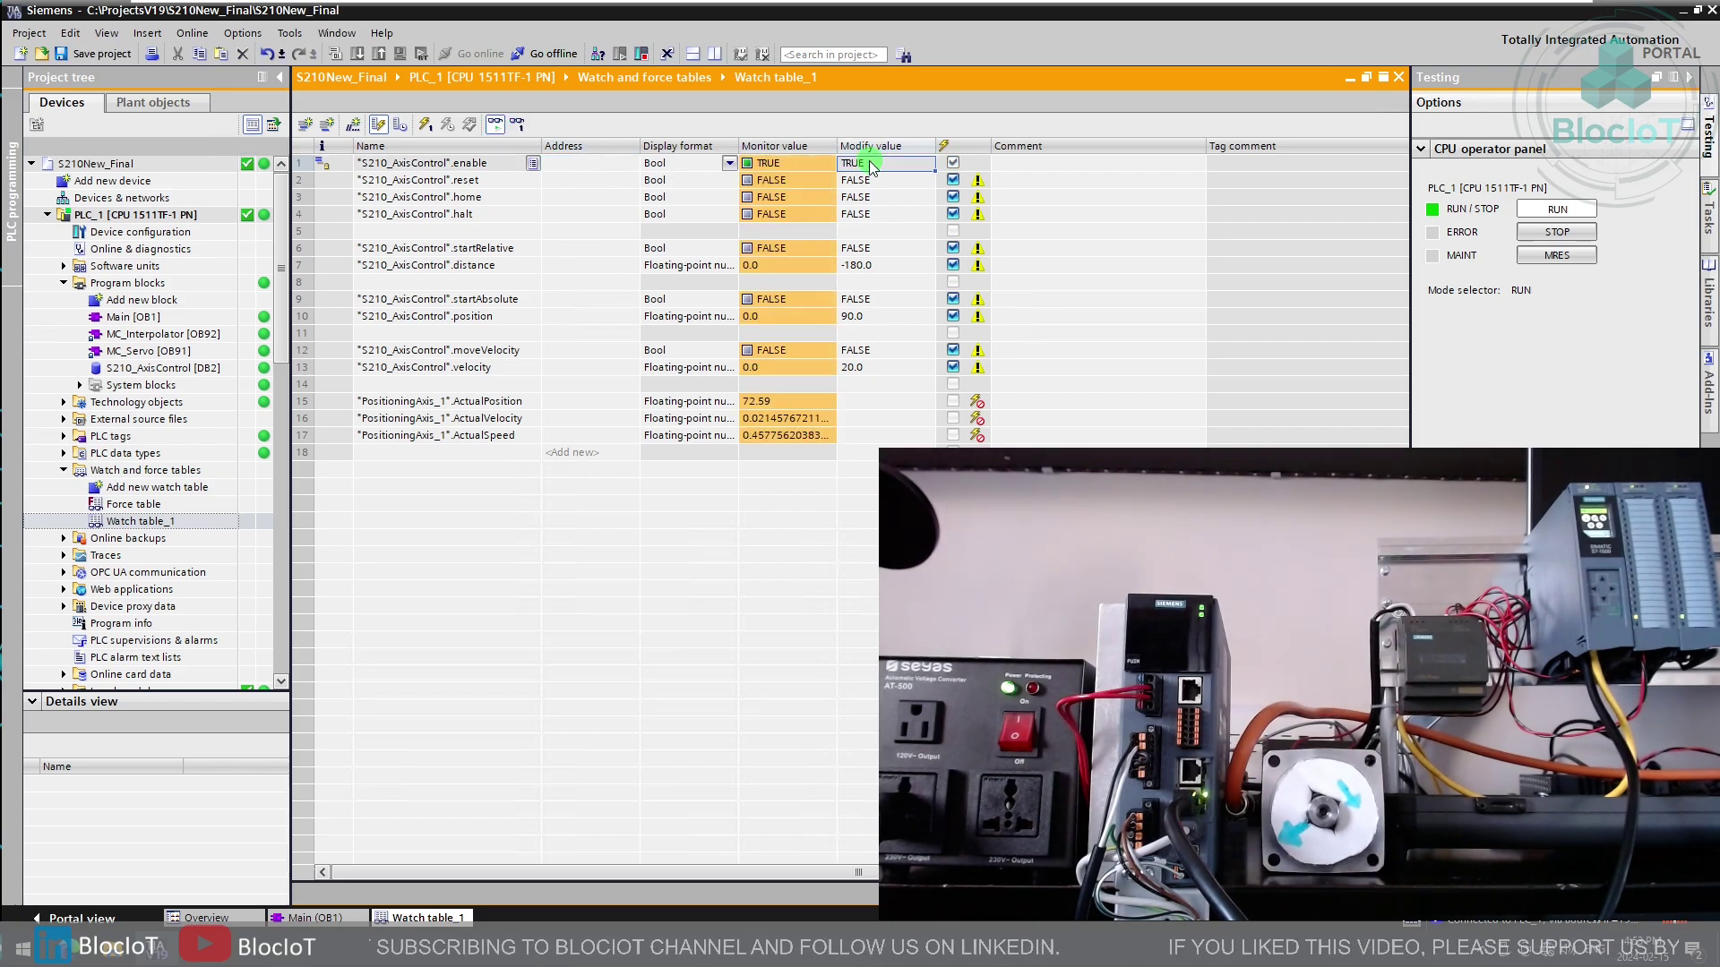
pyautogui.click(874, 184)
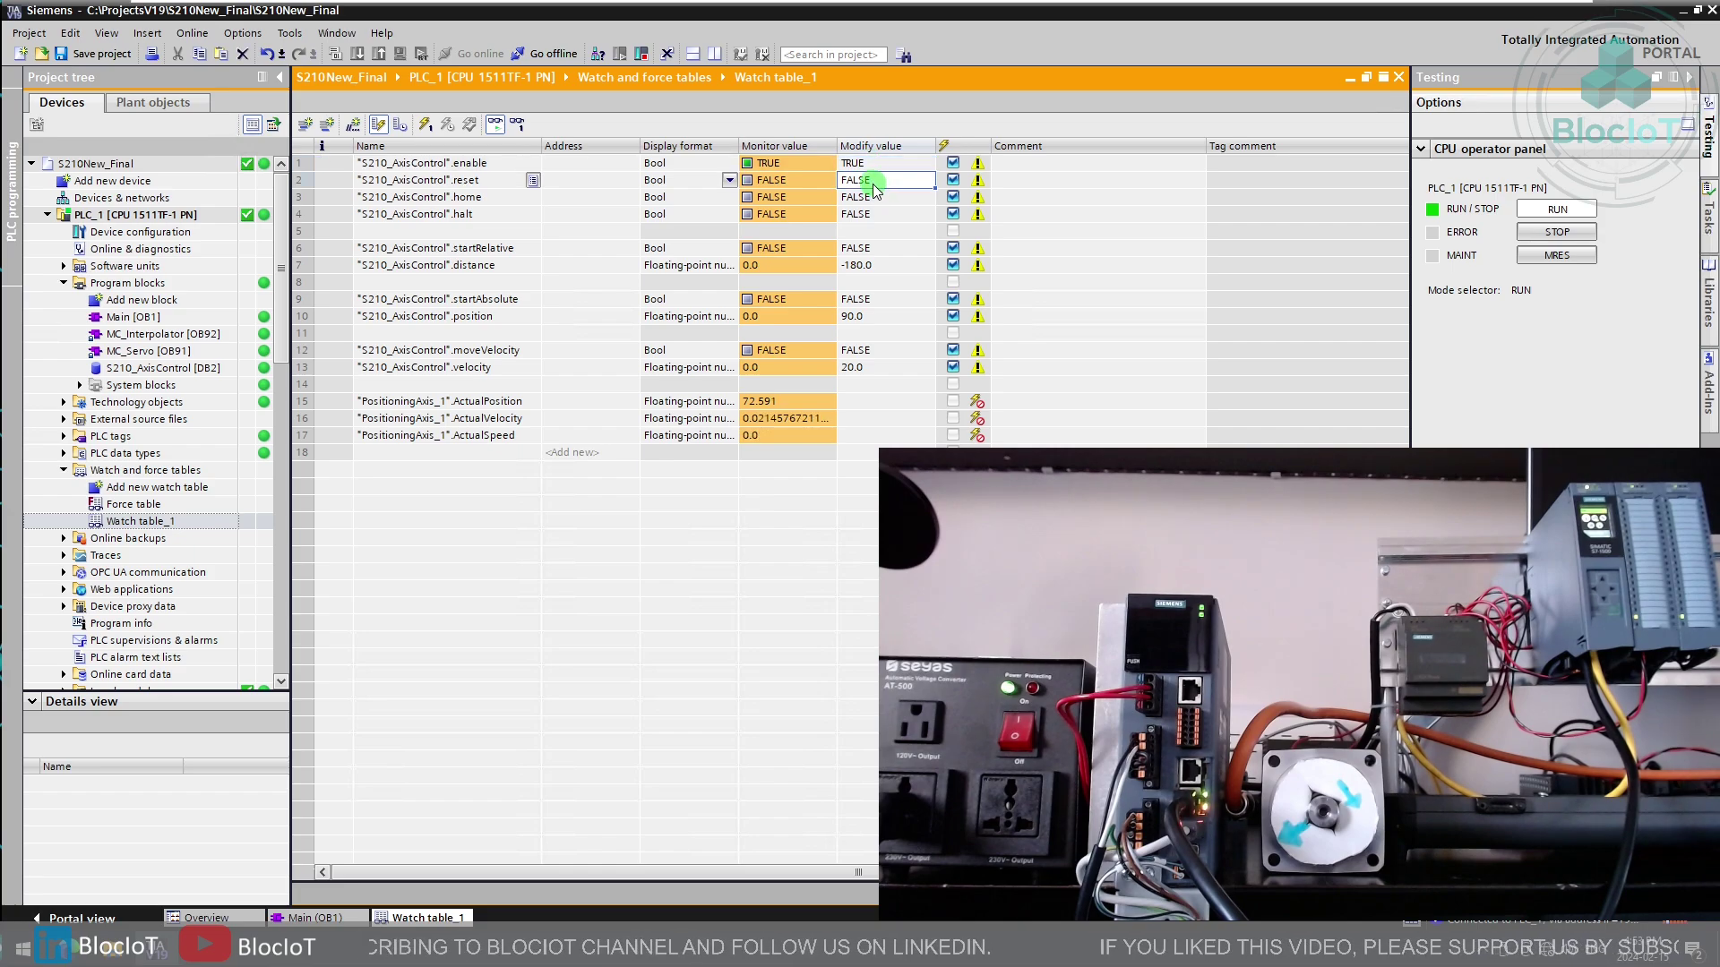
pyautogui.hotkey('ctrl', 'F2')
pyautogui.hotkey('ctrl', 'F3')
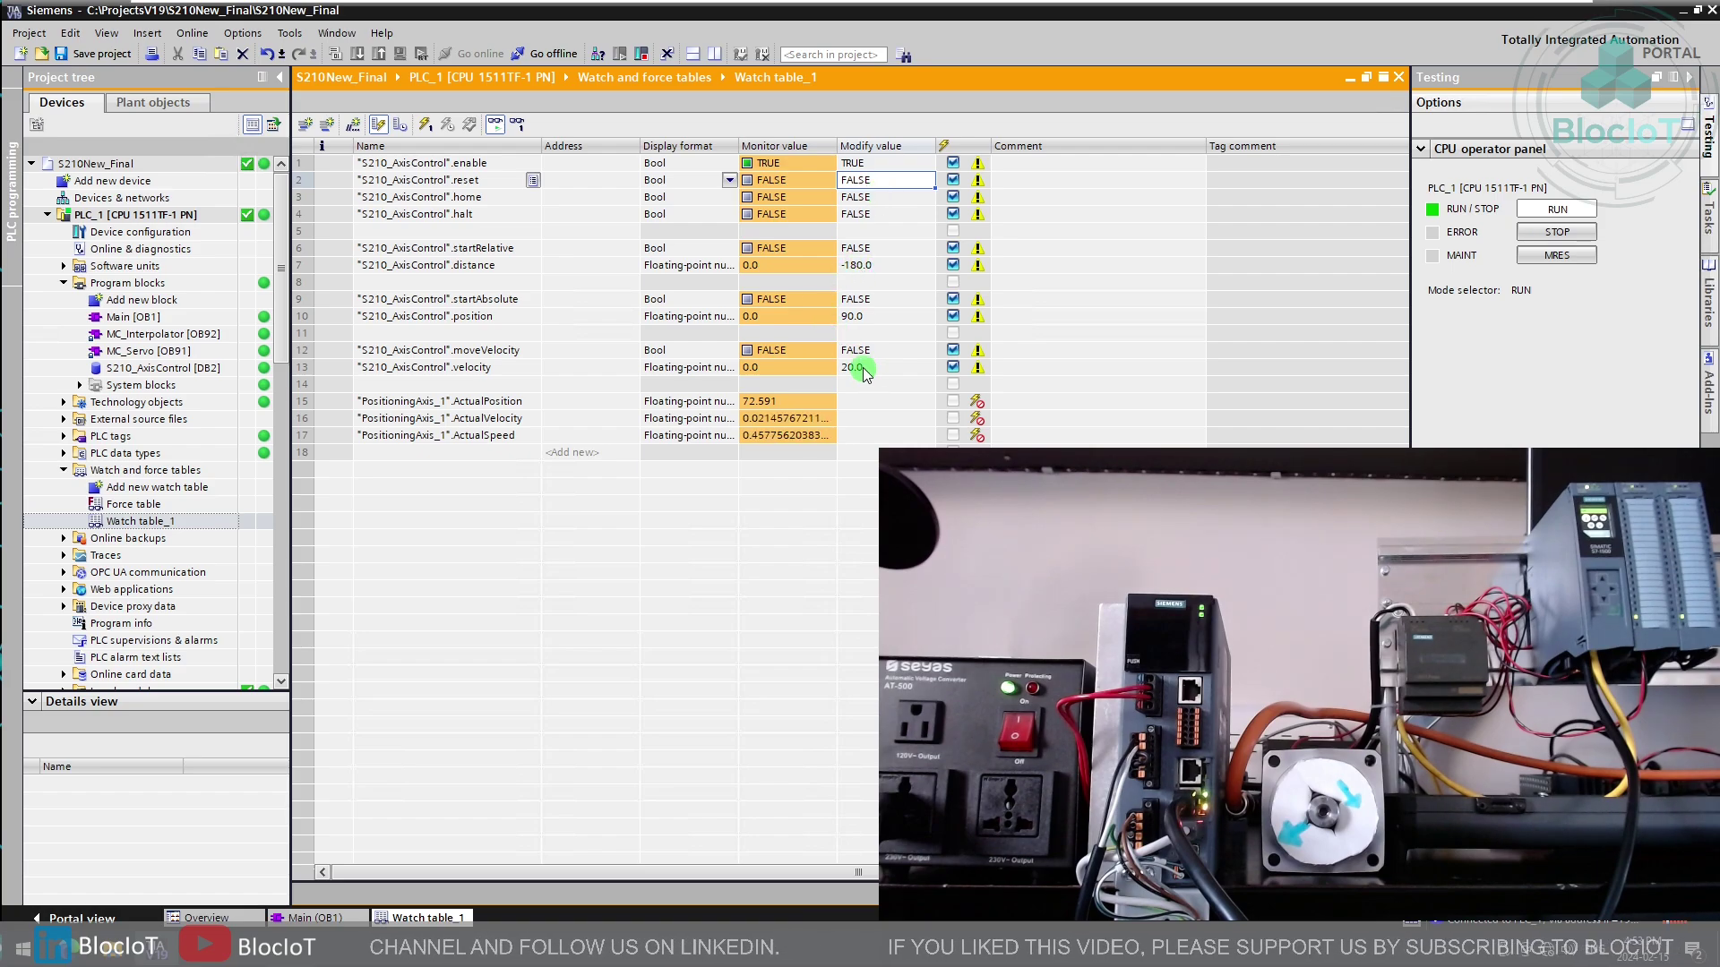
# Step: Write the watch table's modify values to the PLC with velocity 20.0, and start the axis by modifying moveVelocity to TRUE
pyautogui.click(865, 369)
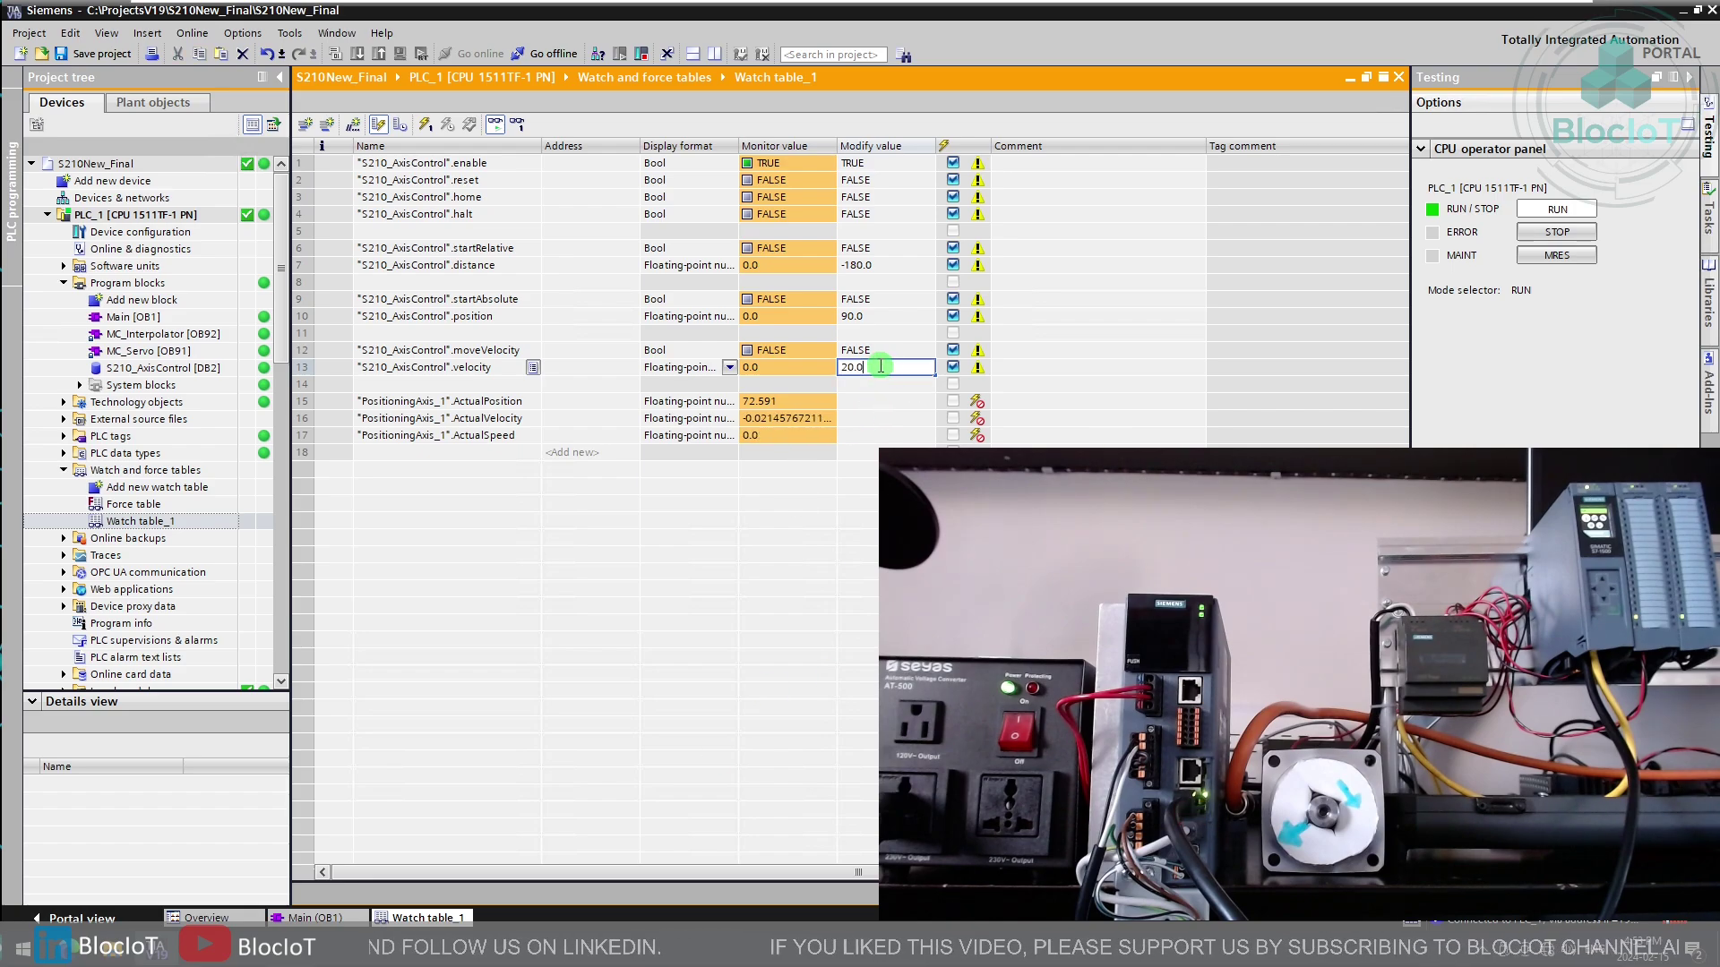
pyautogui.click(427, 125)
pyautogui.click(874, 350)
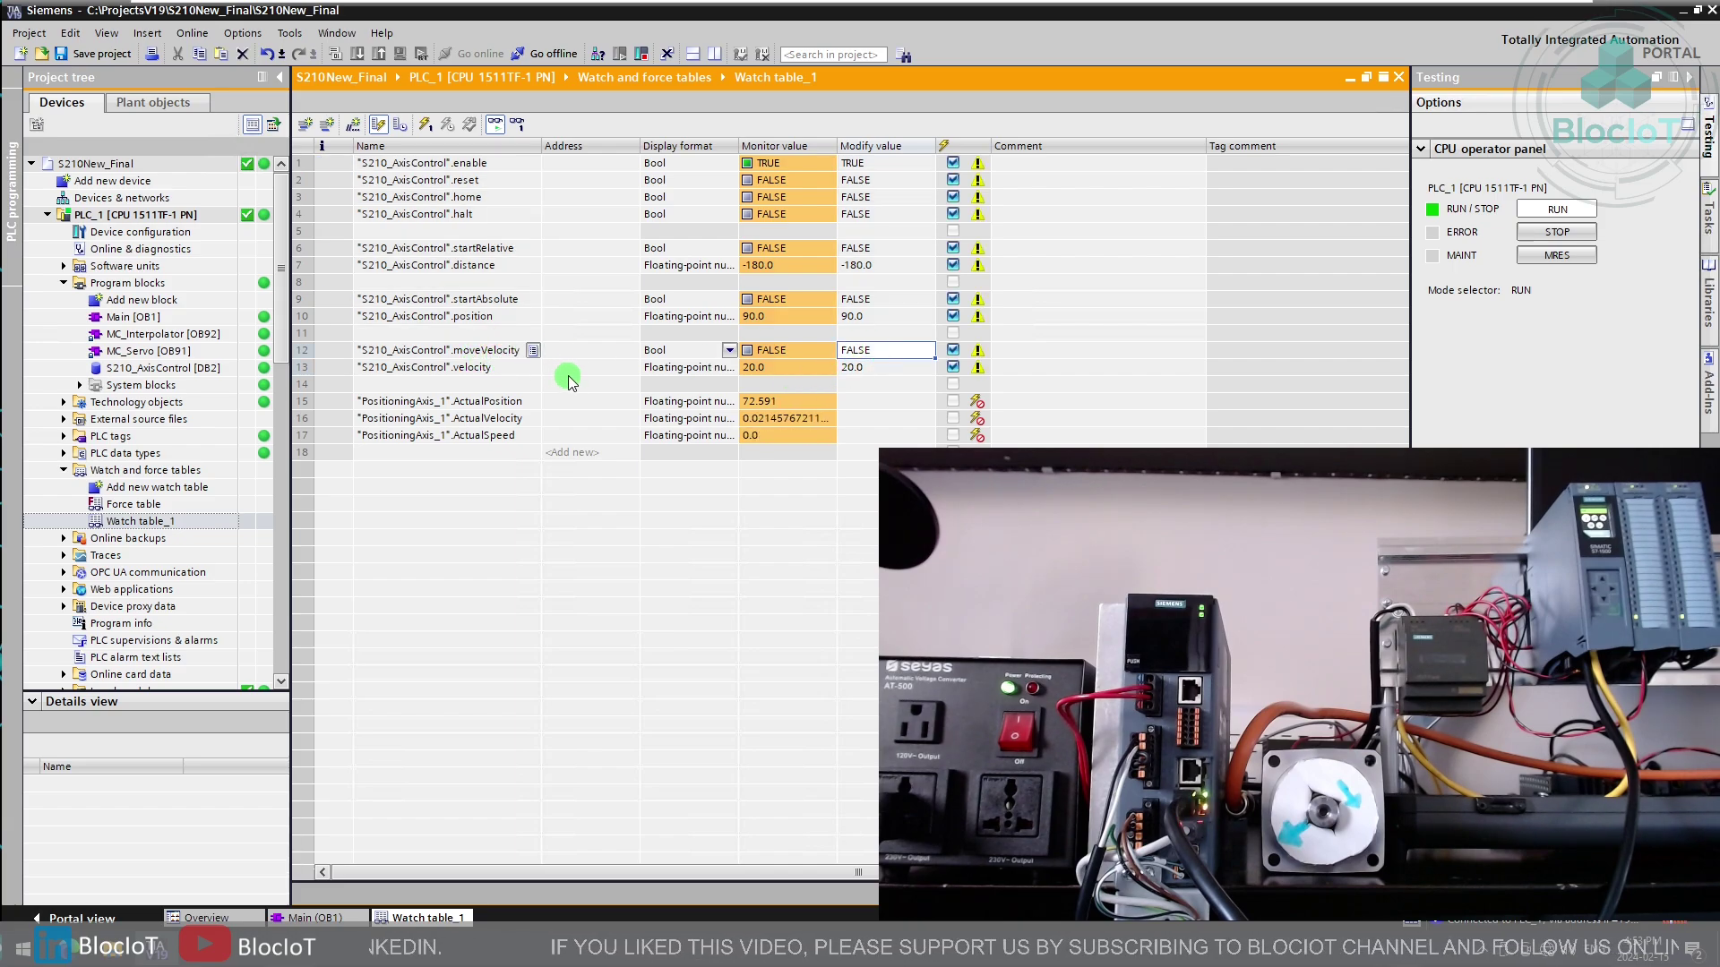
pyautogui.hotkey('ctrl', 'F2')
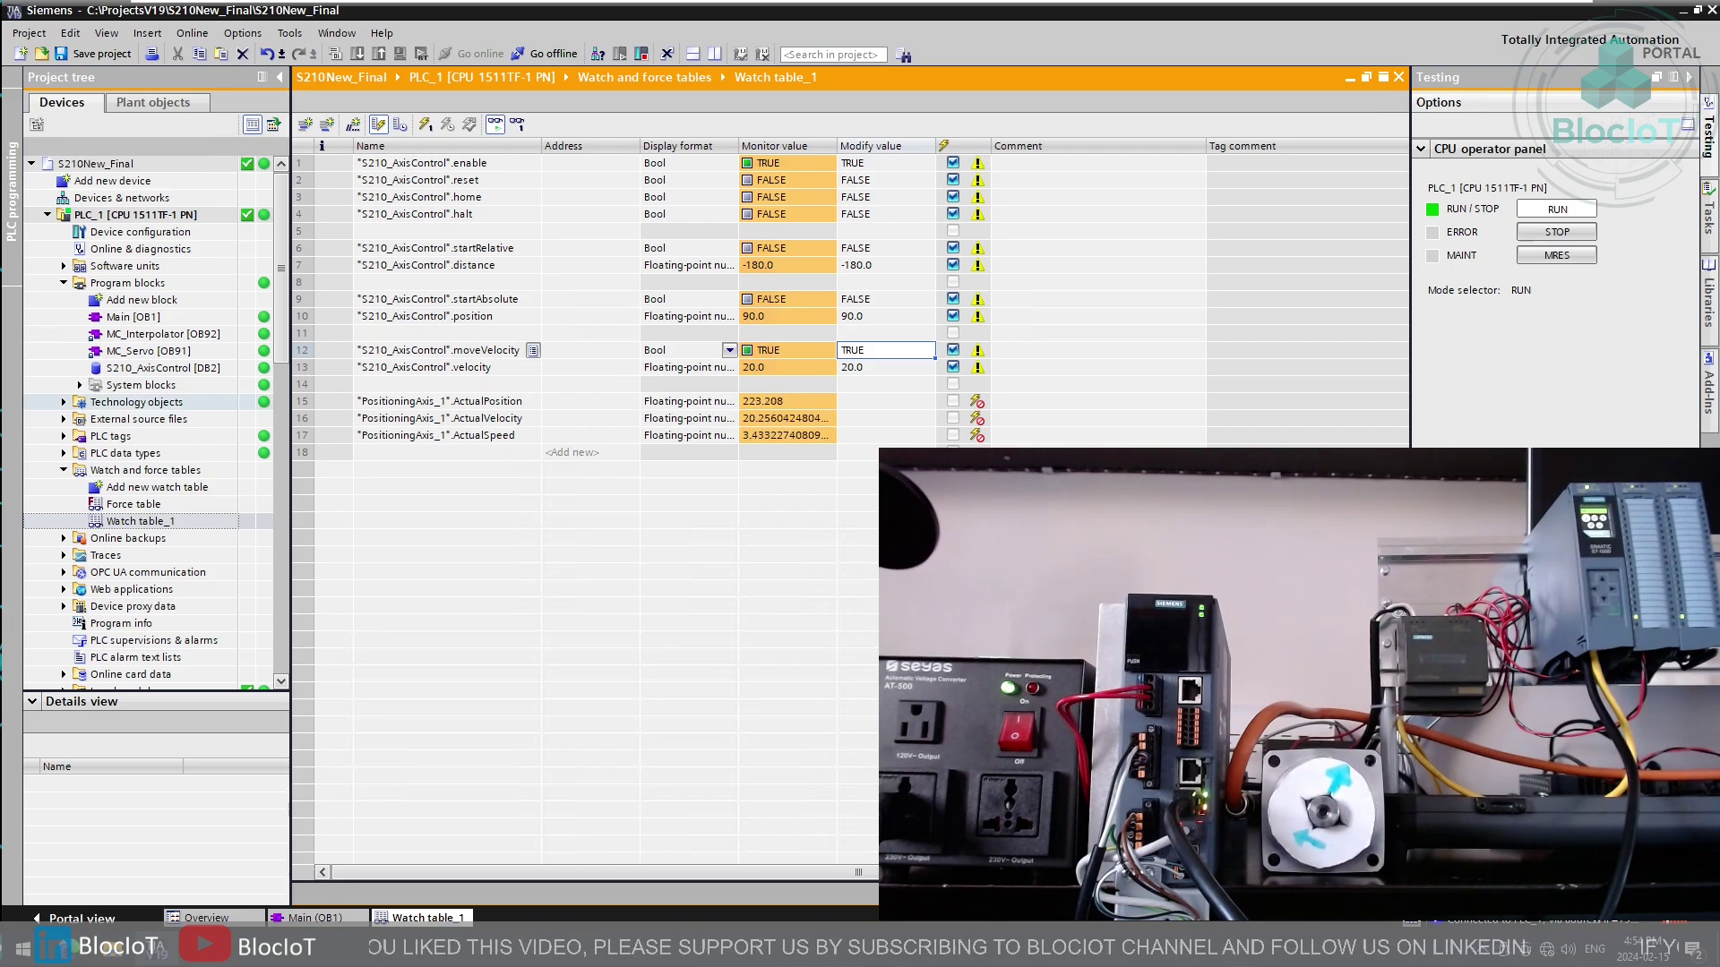
# Step: Modify the velocity to 60.0 and retrigger the motion by switching moveVelocity to FALSE and back to TRUE
pyautogui.click(878, 368)
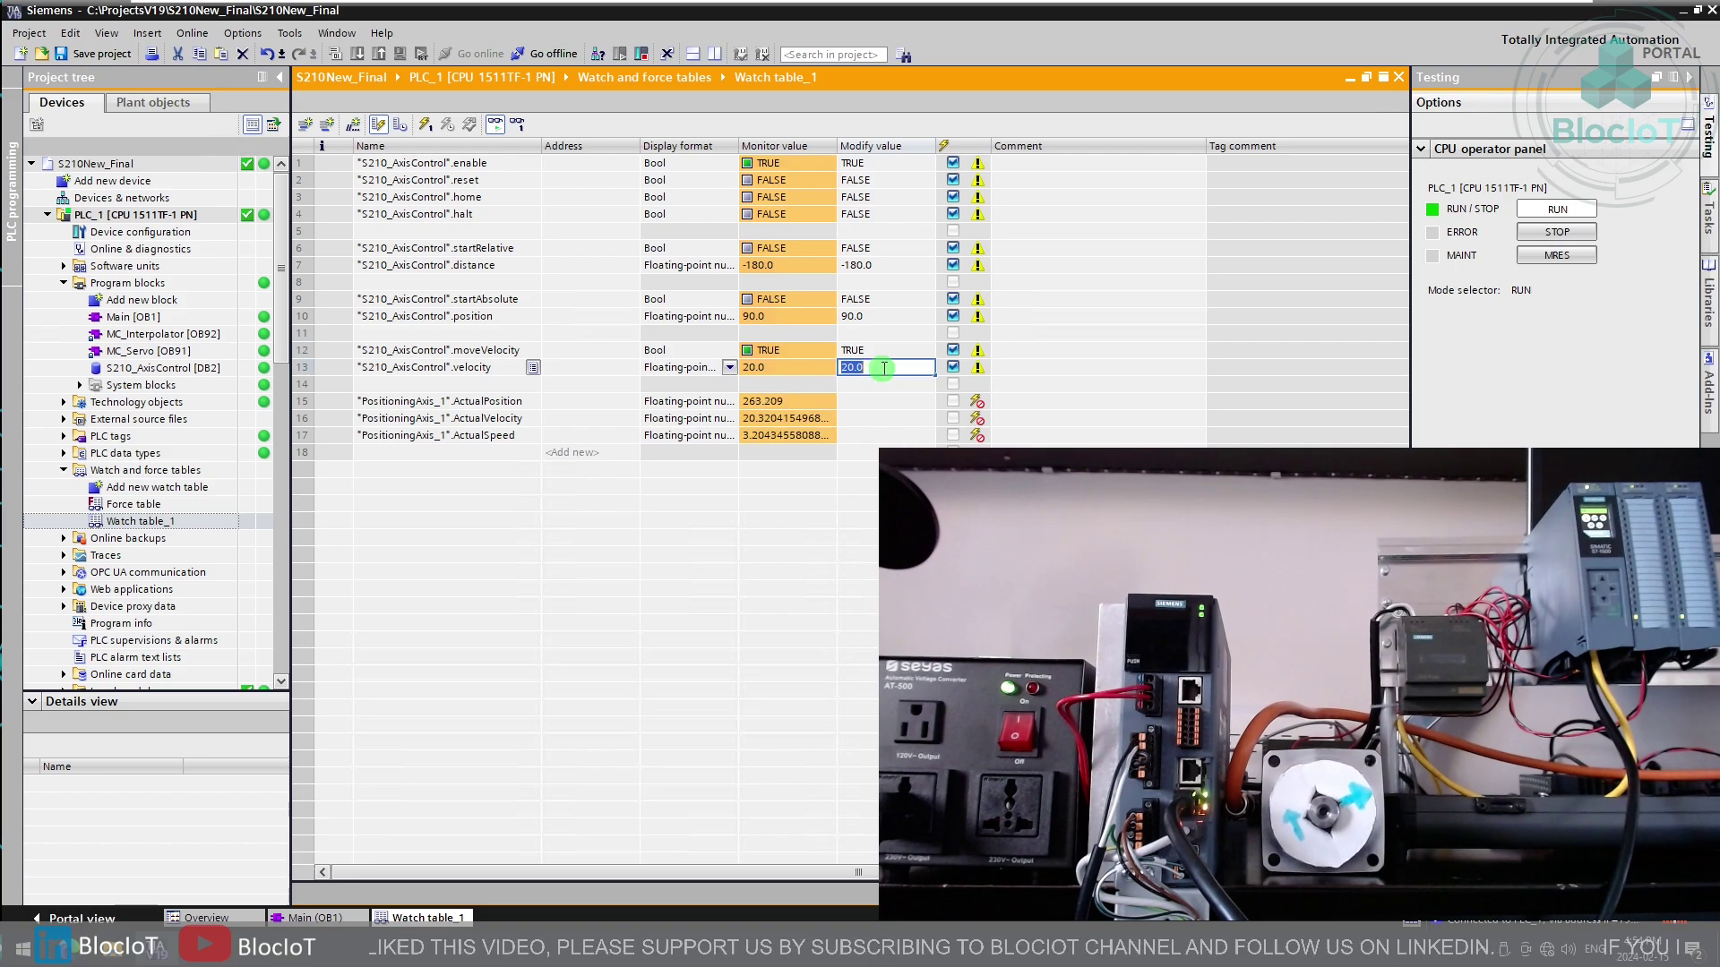
pyautogui.press('Return')
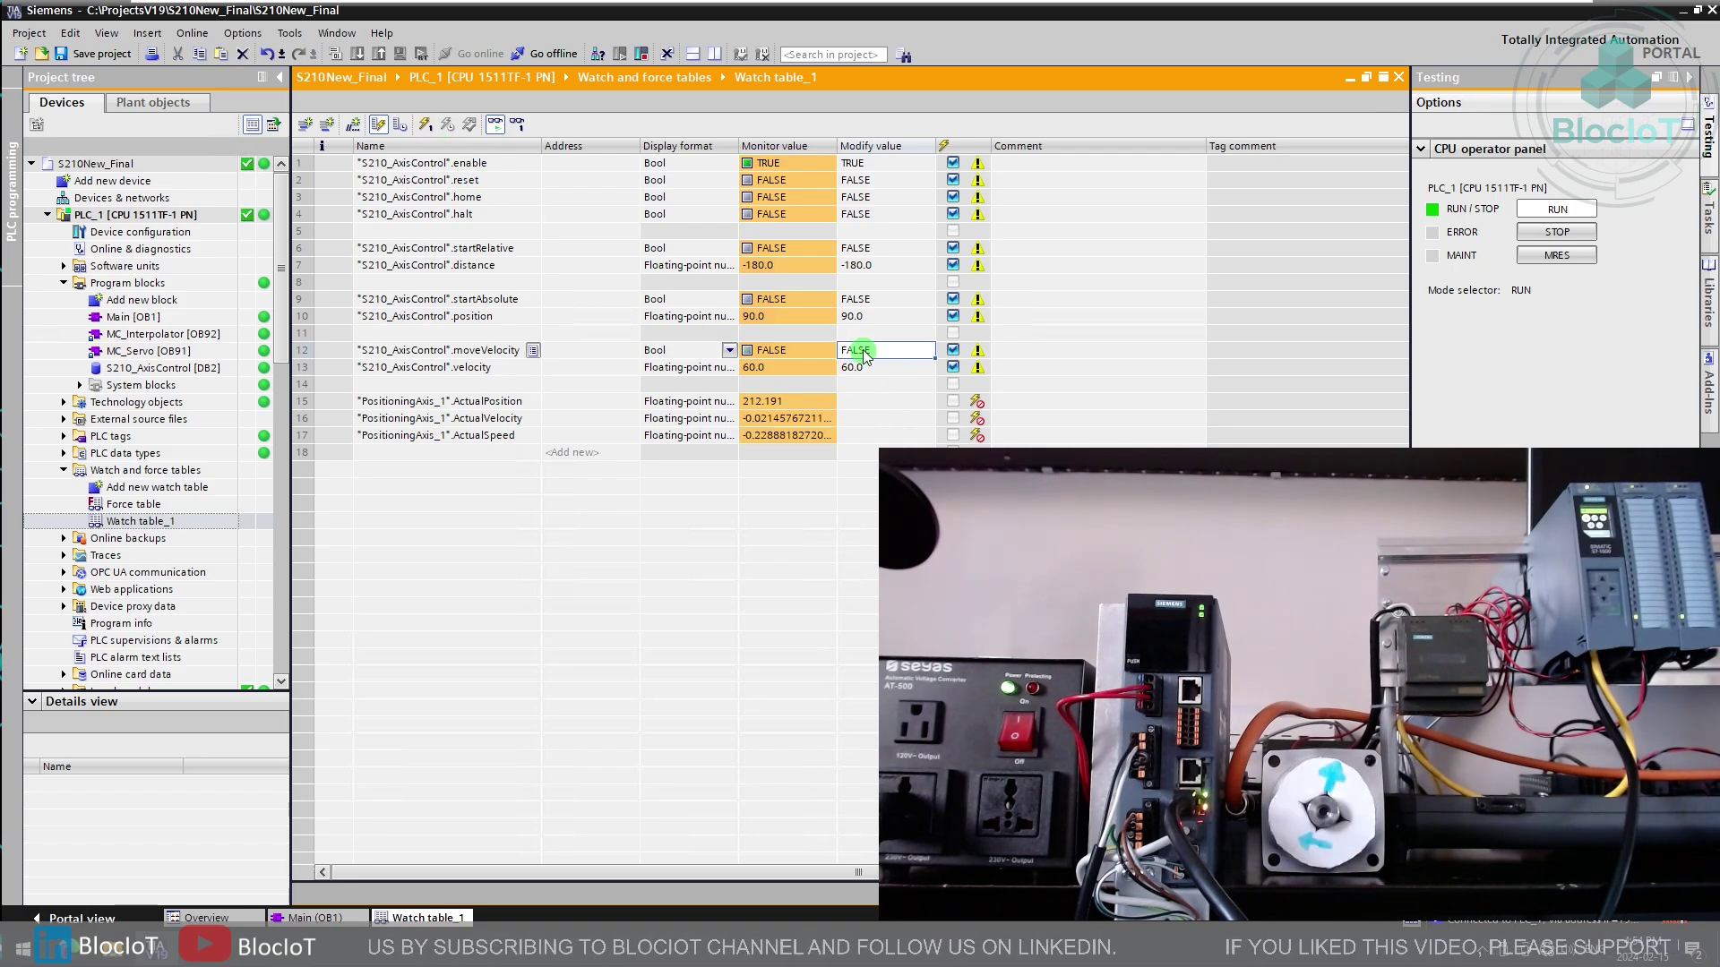
pyautogui.hotkey('ctrl', 'F2')
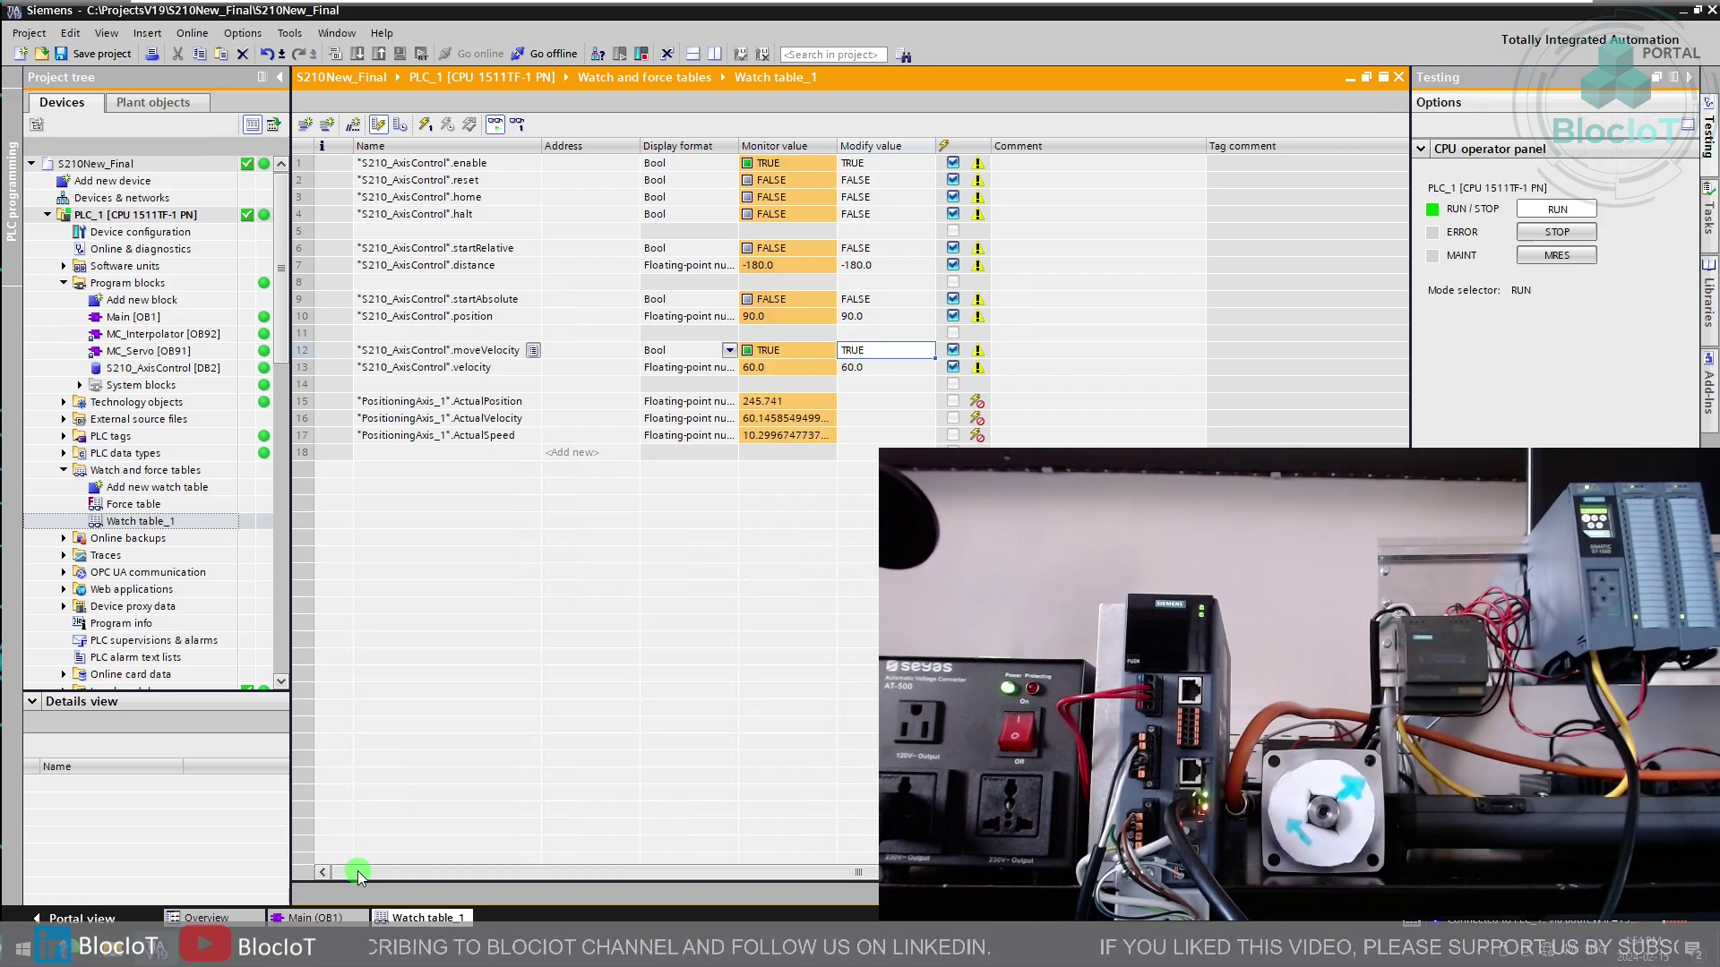
# Step: Return to Main and check the monitored status of the velocity move call just above Network 8
pyautogui.click(329, 917)
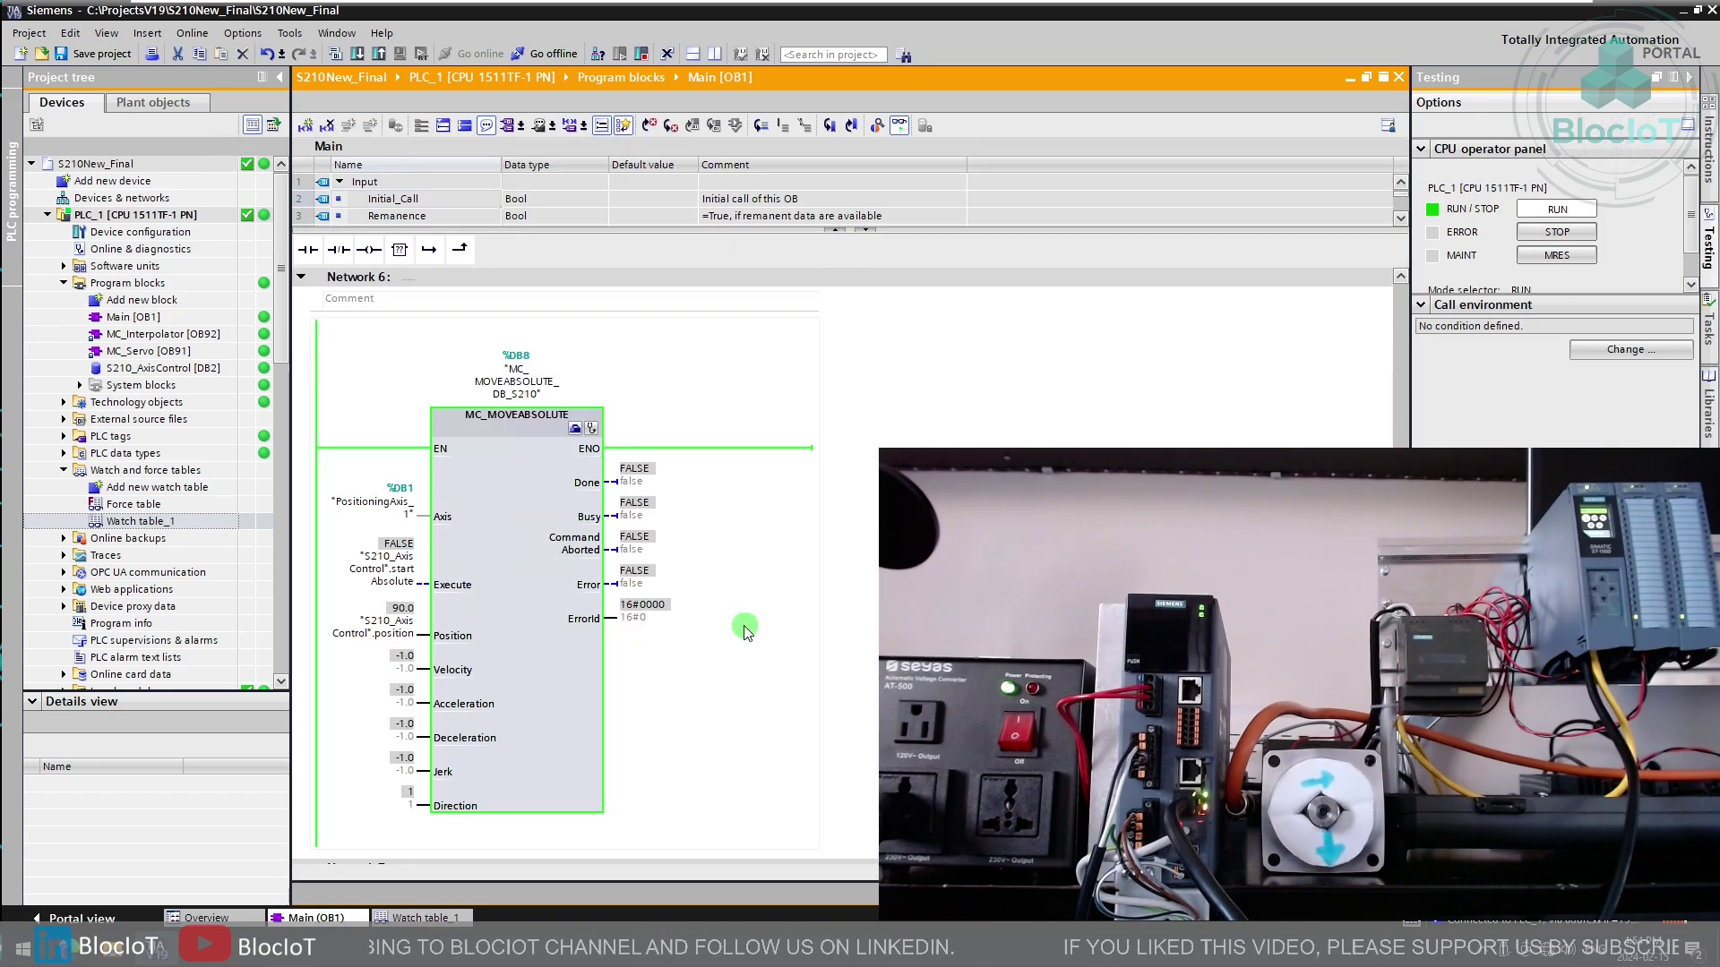
pyautogui.scroll(-5, 750, 573)
pyautogui.scroll(-3, 750, 573)
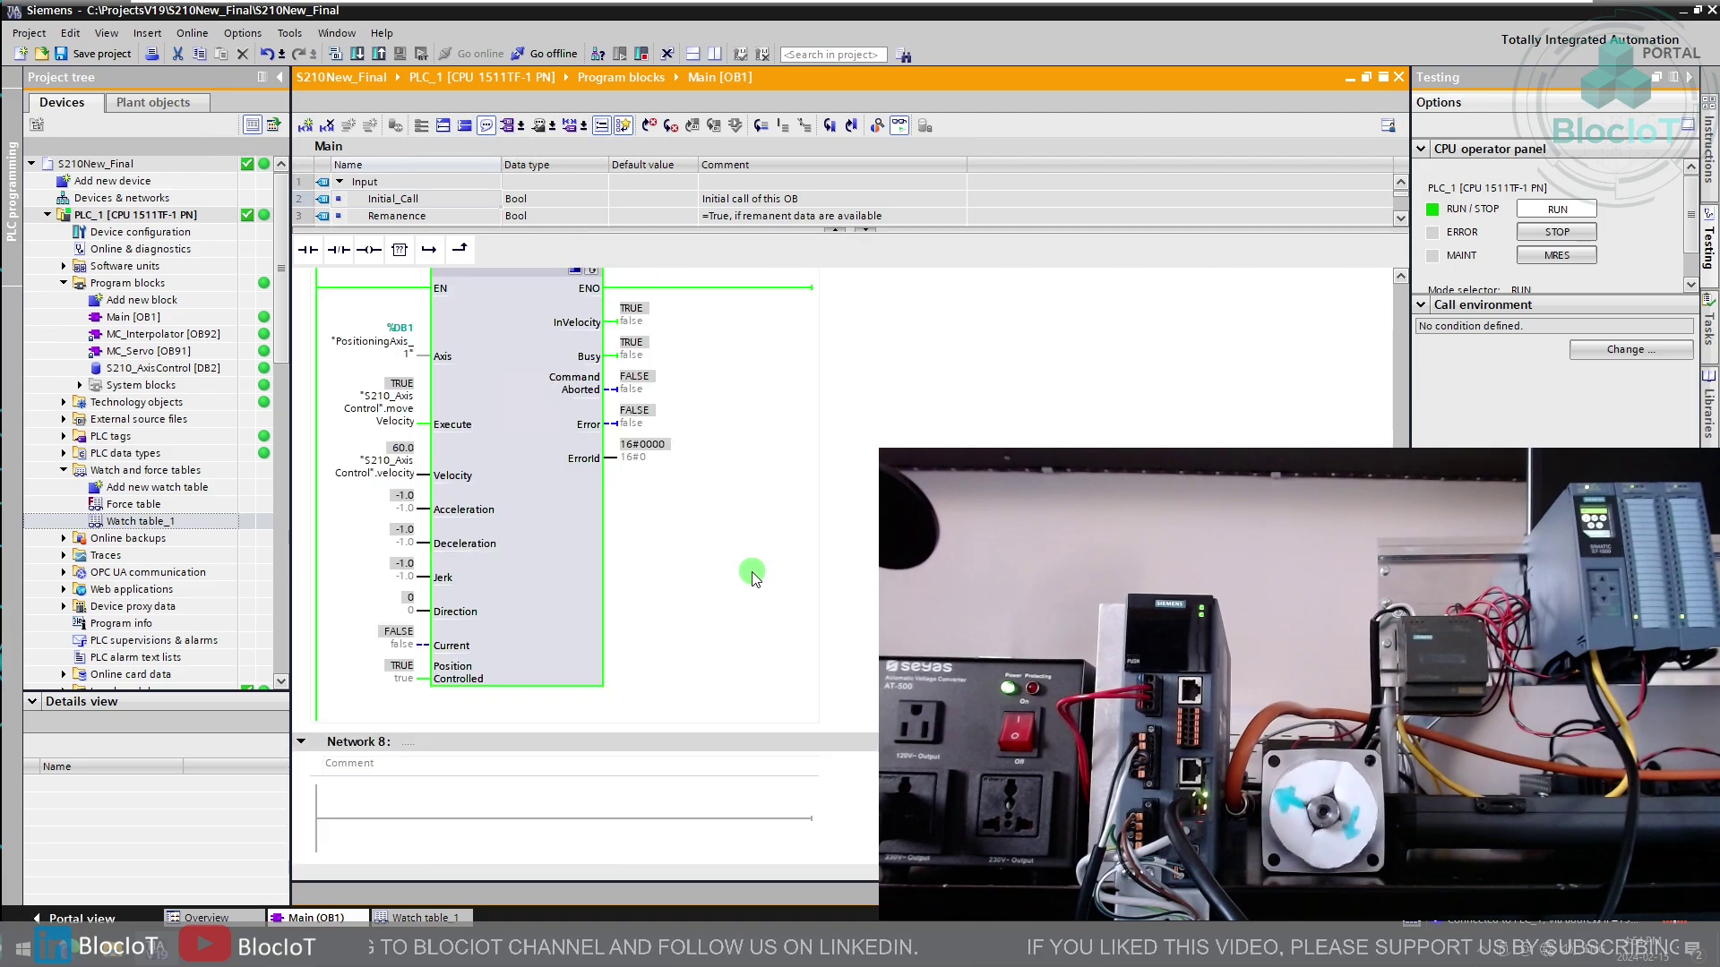
# Step: Return from Main to the watch table, halt the axis by triggering "S210_AxisControl".halt, and reset moveVelocity to FALSE
pyautogui.scroll(10, 751, 573)
pyautogui.scroll(3, 752, 573)
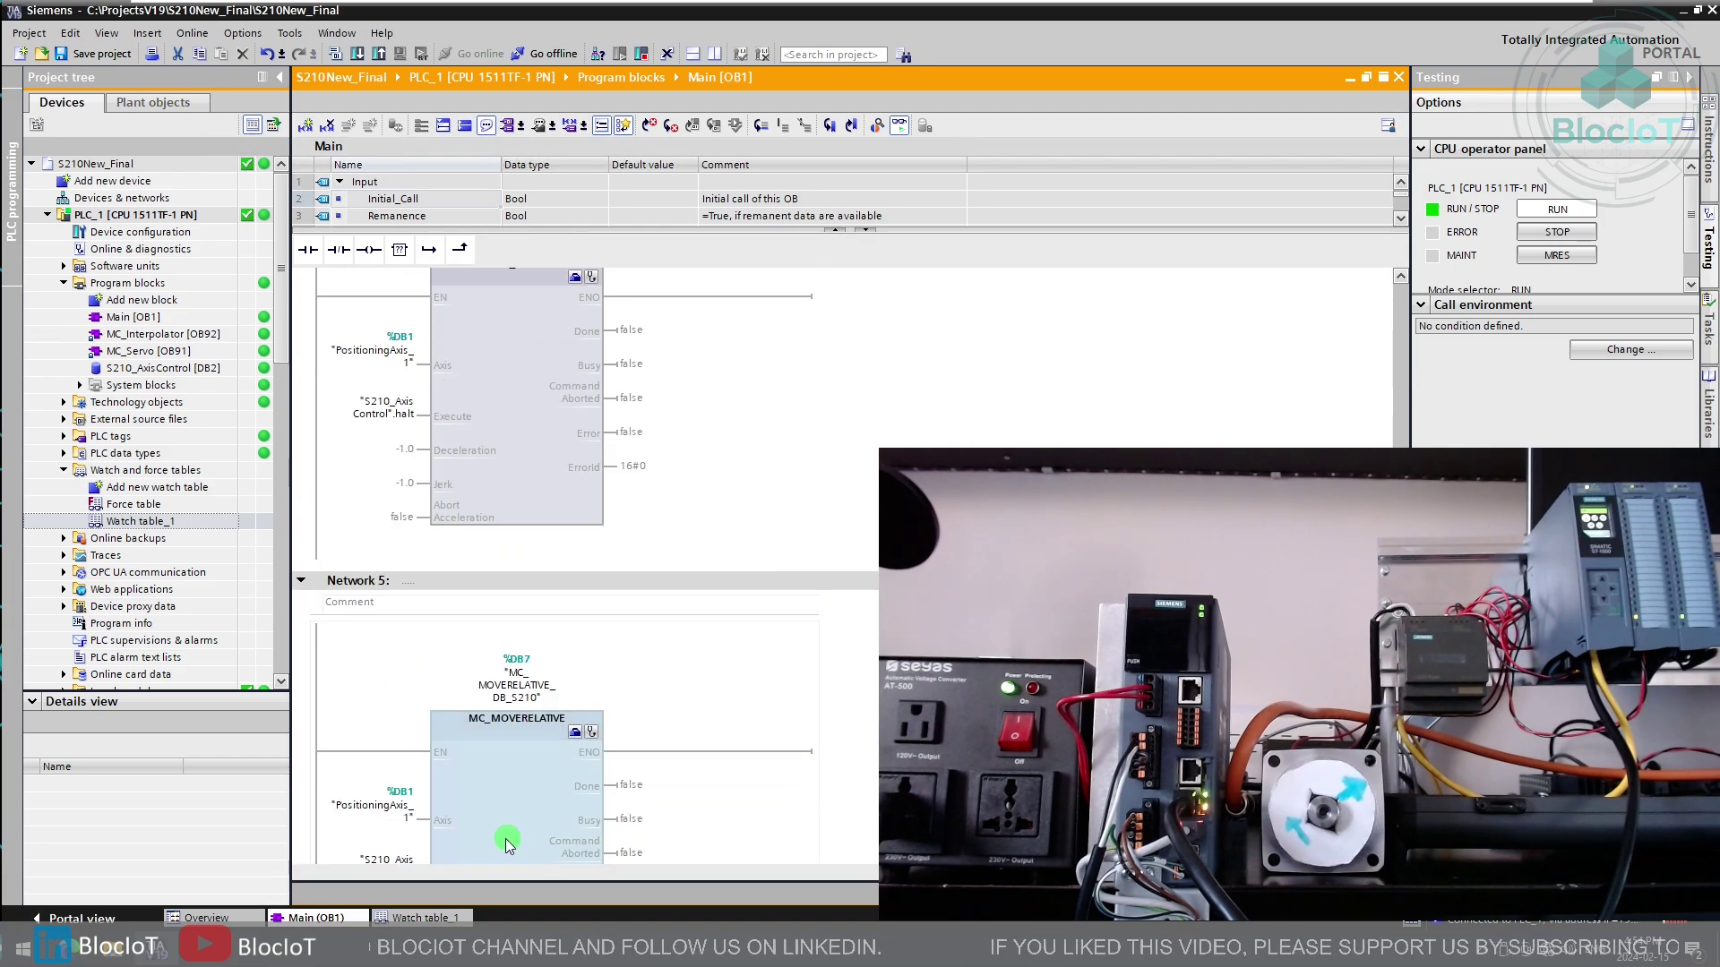
pyautogui.click(418, 917)
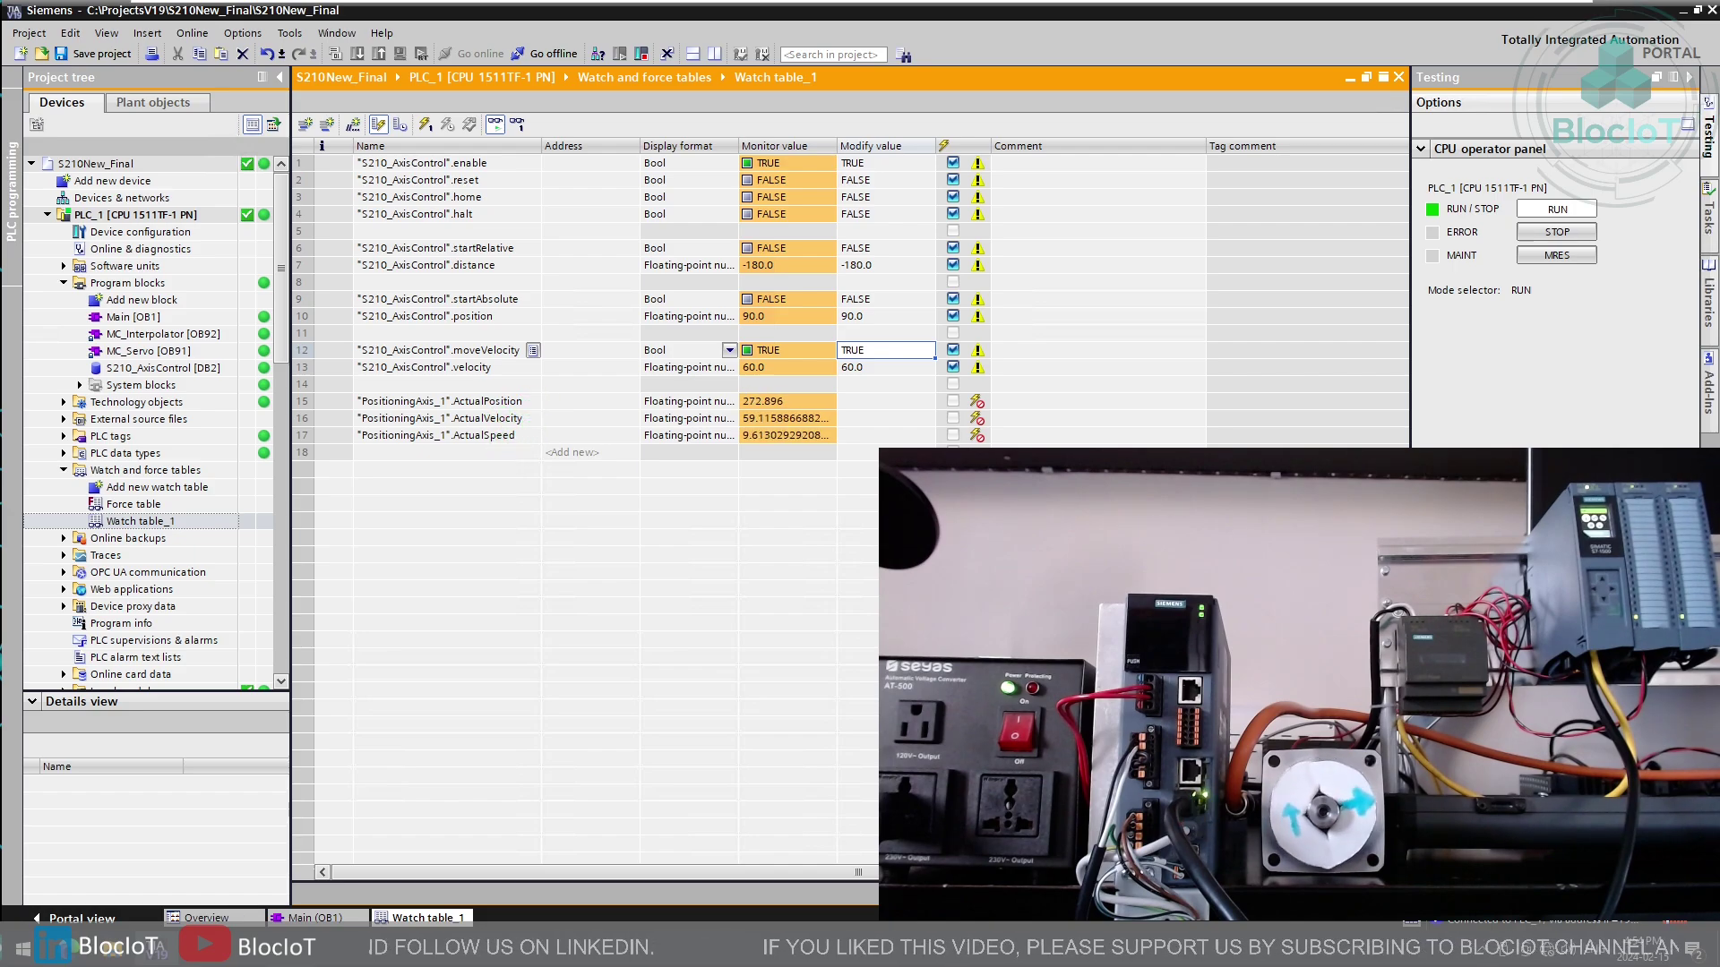
pyautogui.click(873, 216)
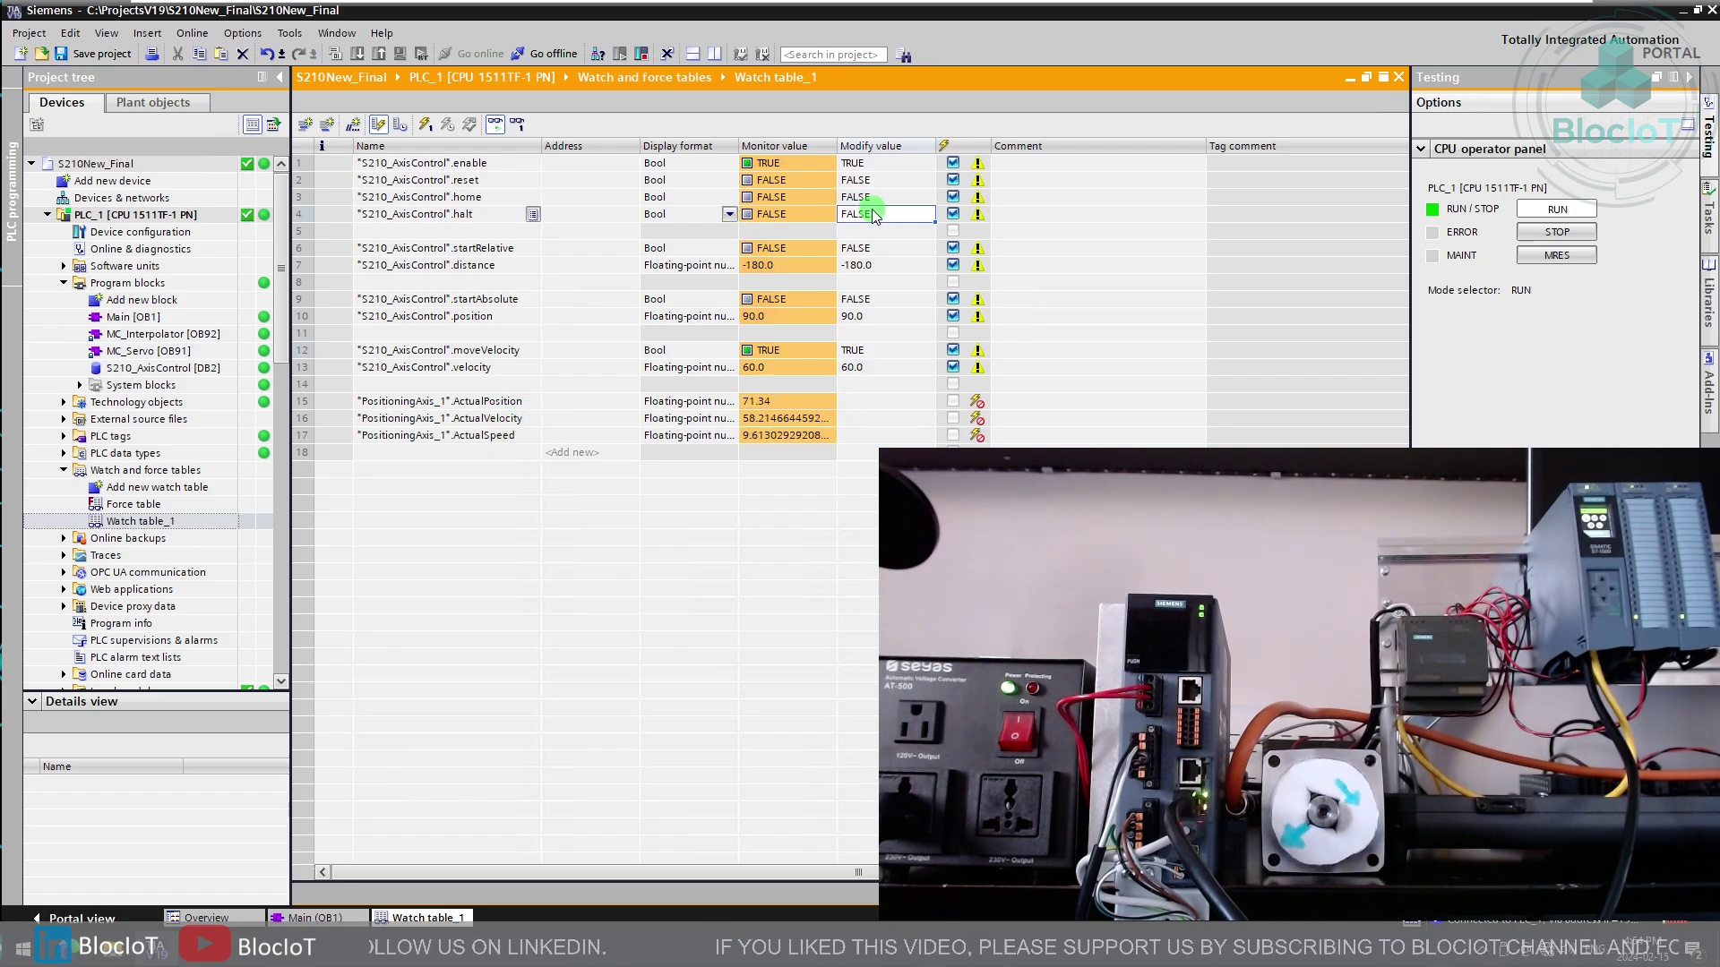
pyautogui.hotkey('ctrl', 'F2')
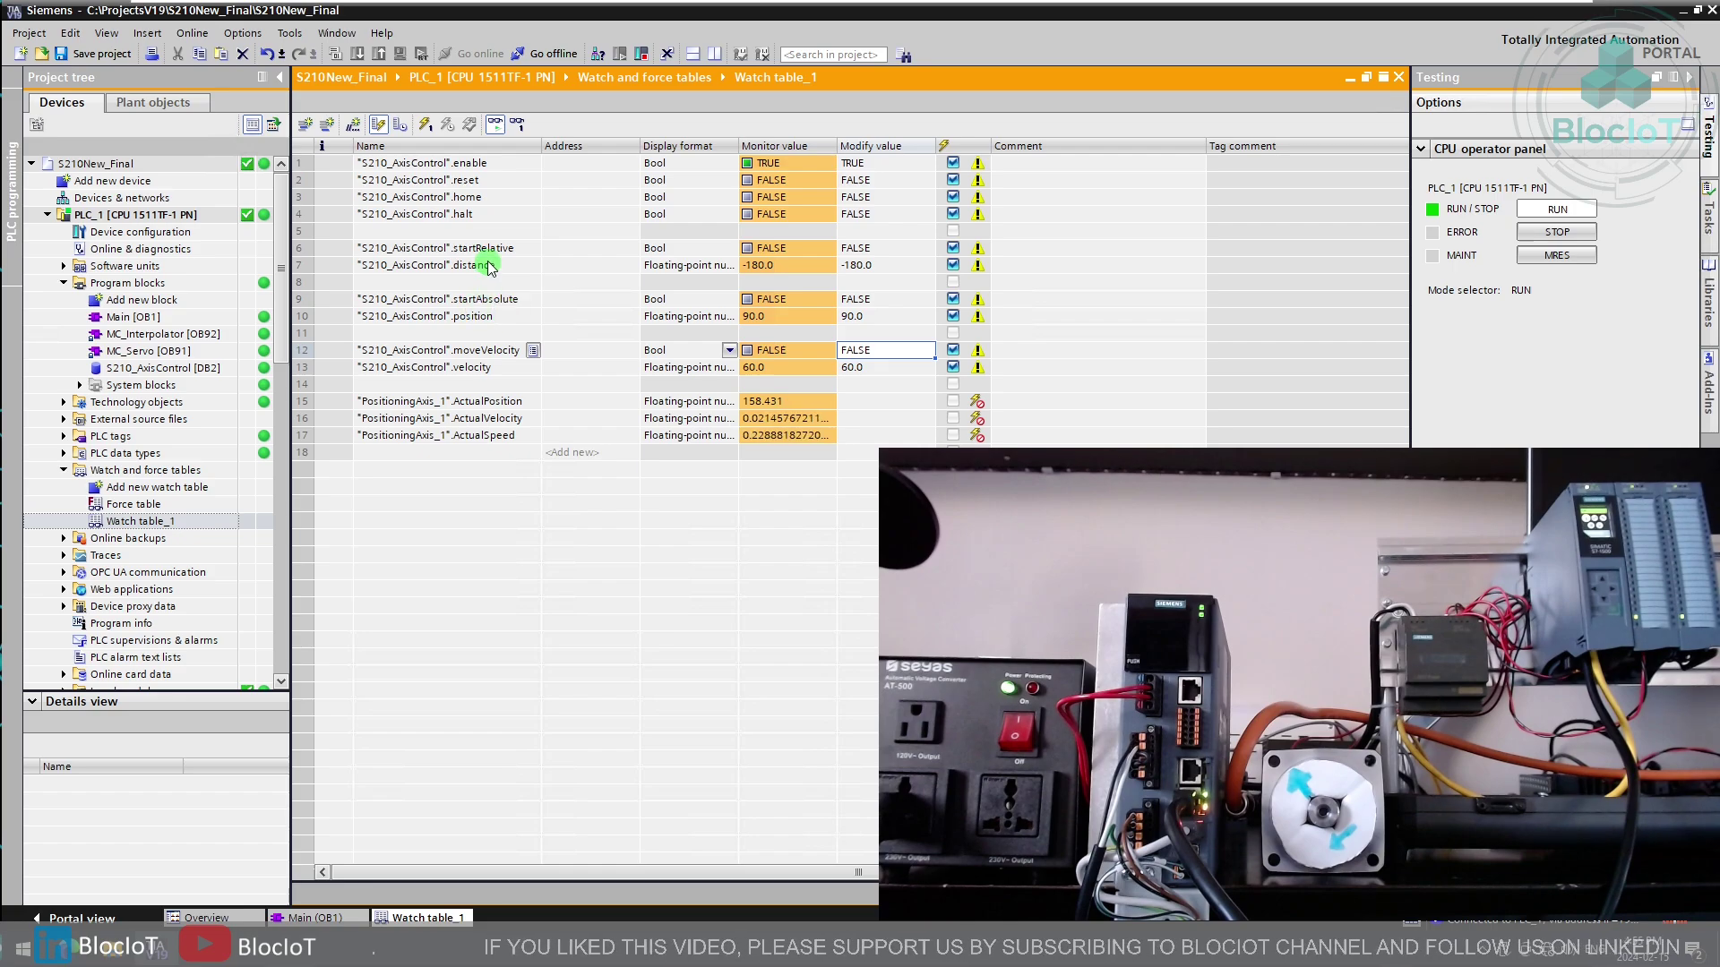
# Step: Set "S210_AxisControl".distance to 90.0 and start the relative move by modifying startRelative to TRUE
pyautogui.click(860, 265)
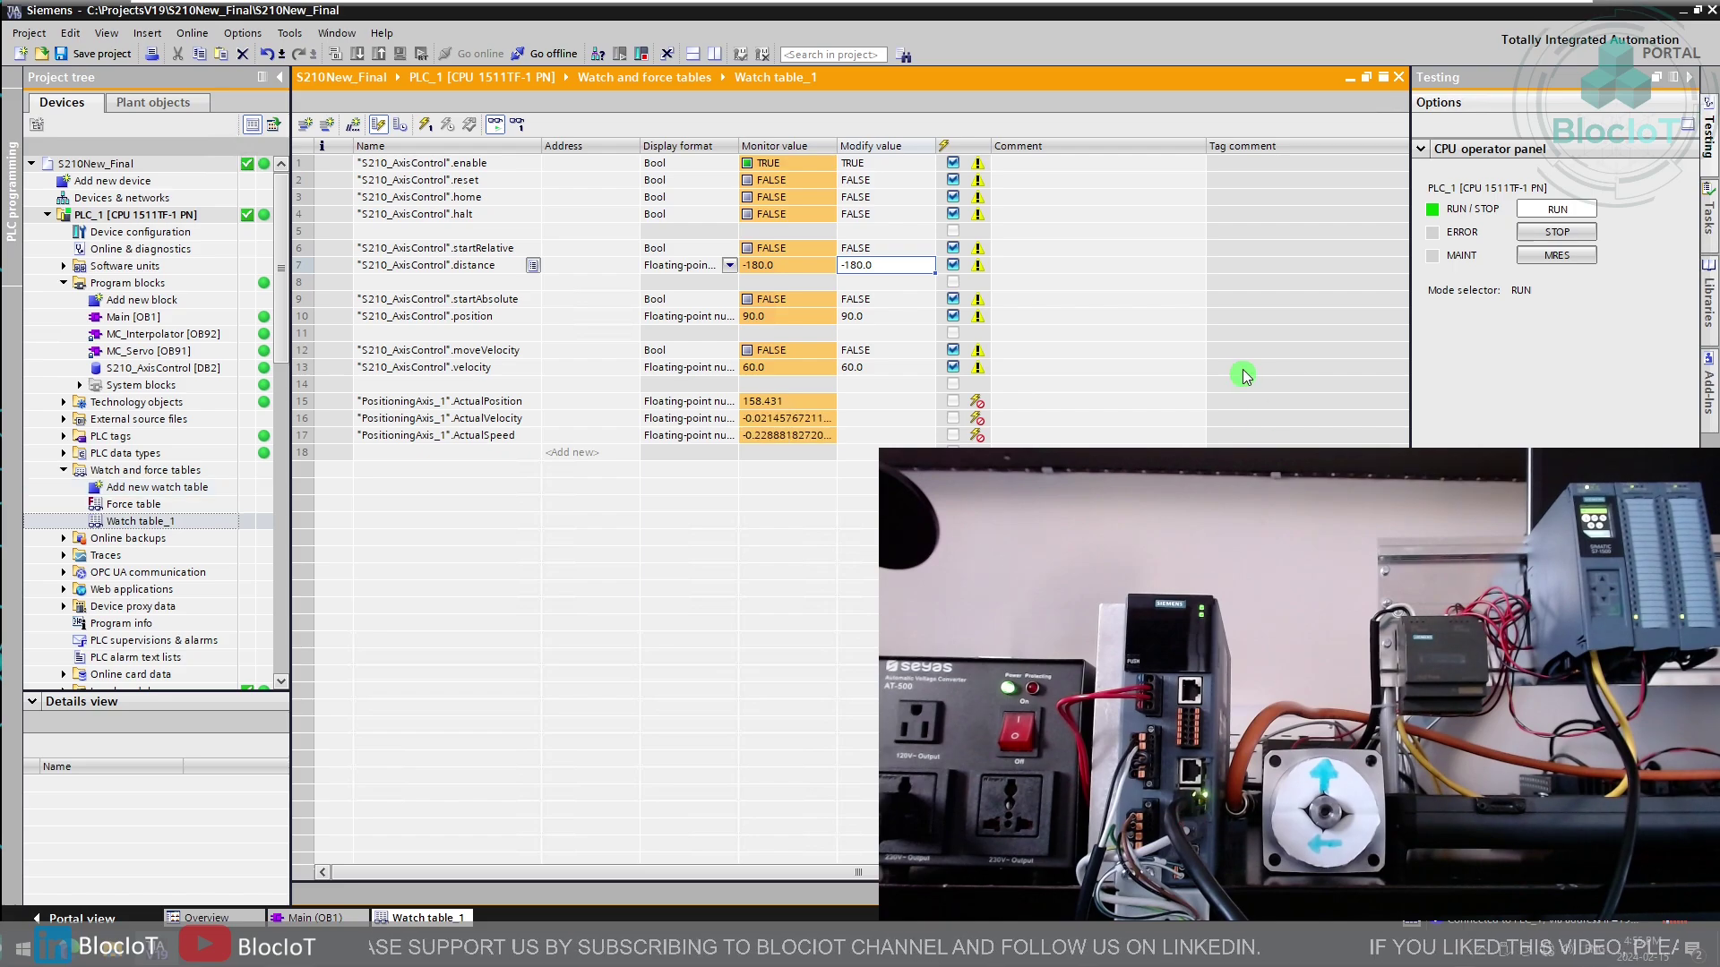
pyautogui.click(911, 264)
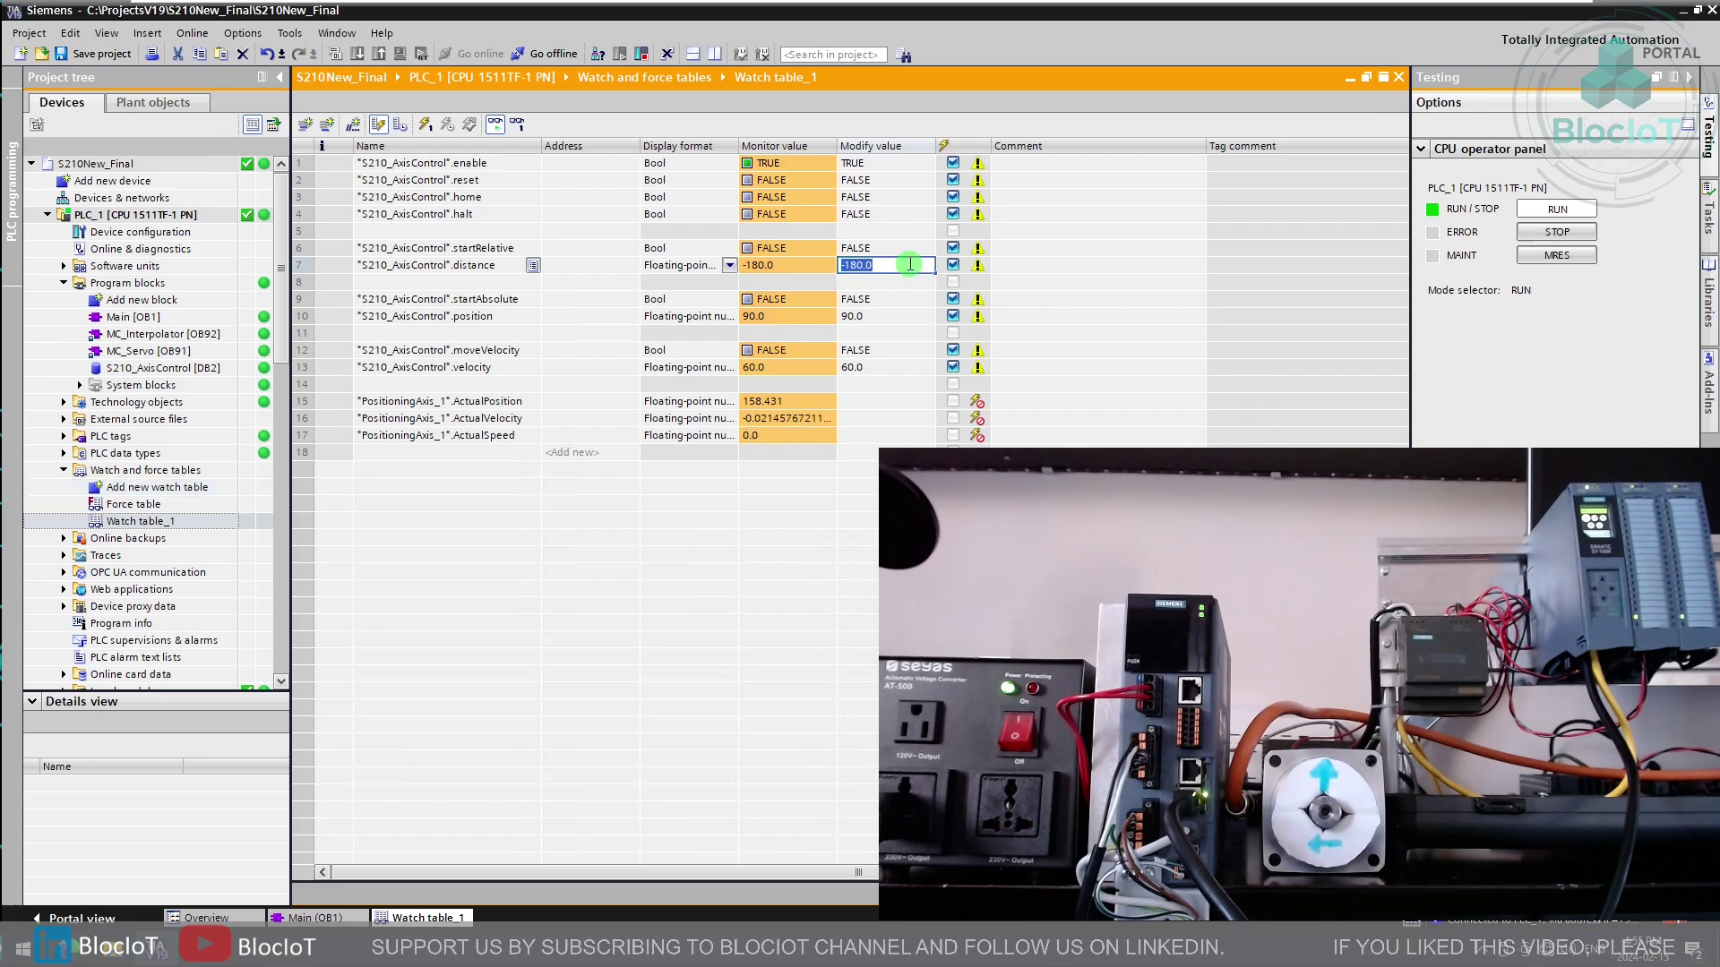
pyautogui.press('Return')
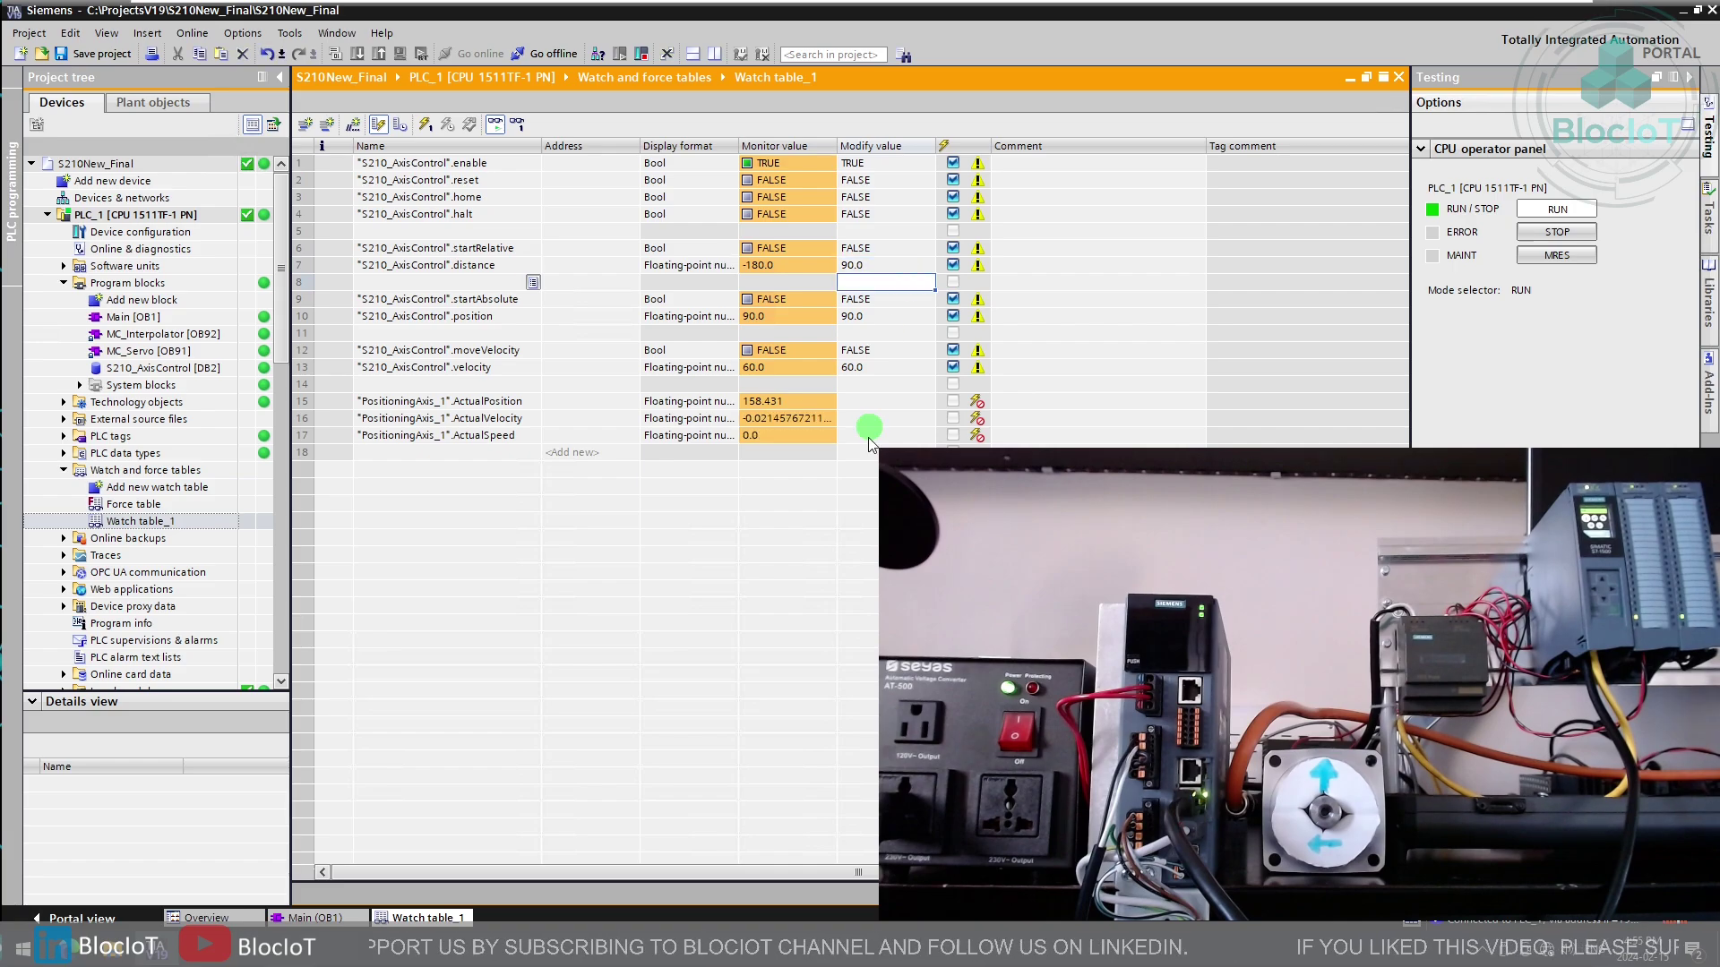
pyautogui.click(885, 249)
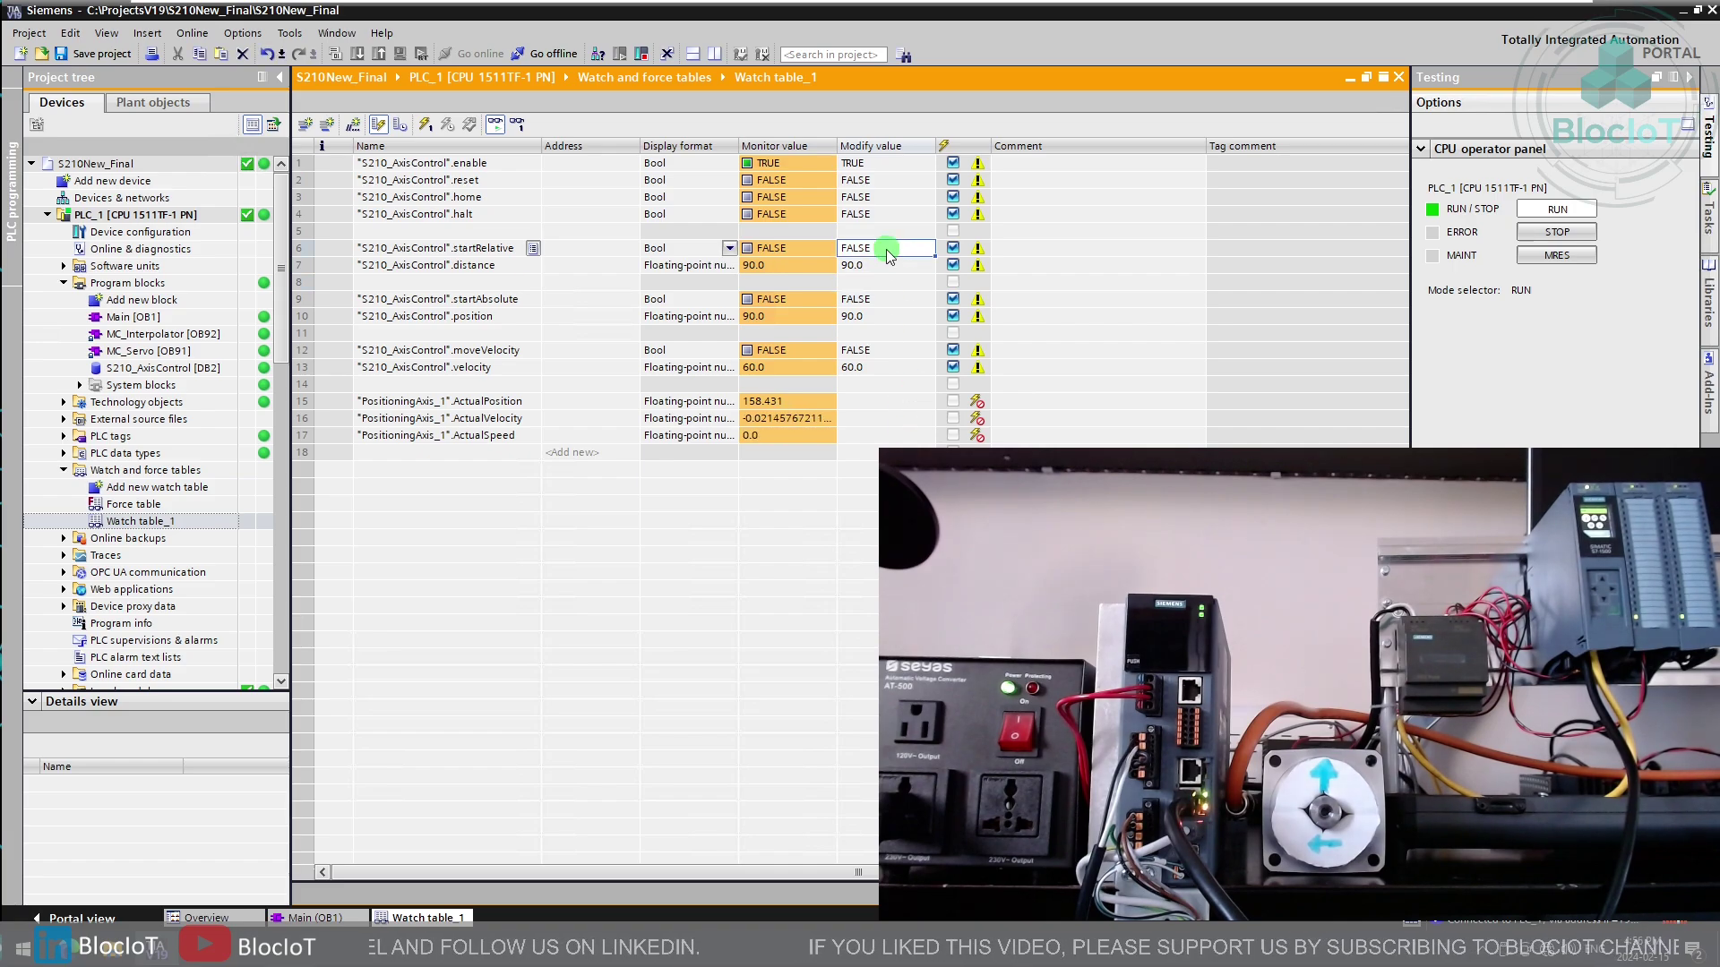
pyautogui.hotkey('ctrl', 'F2')
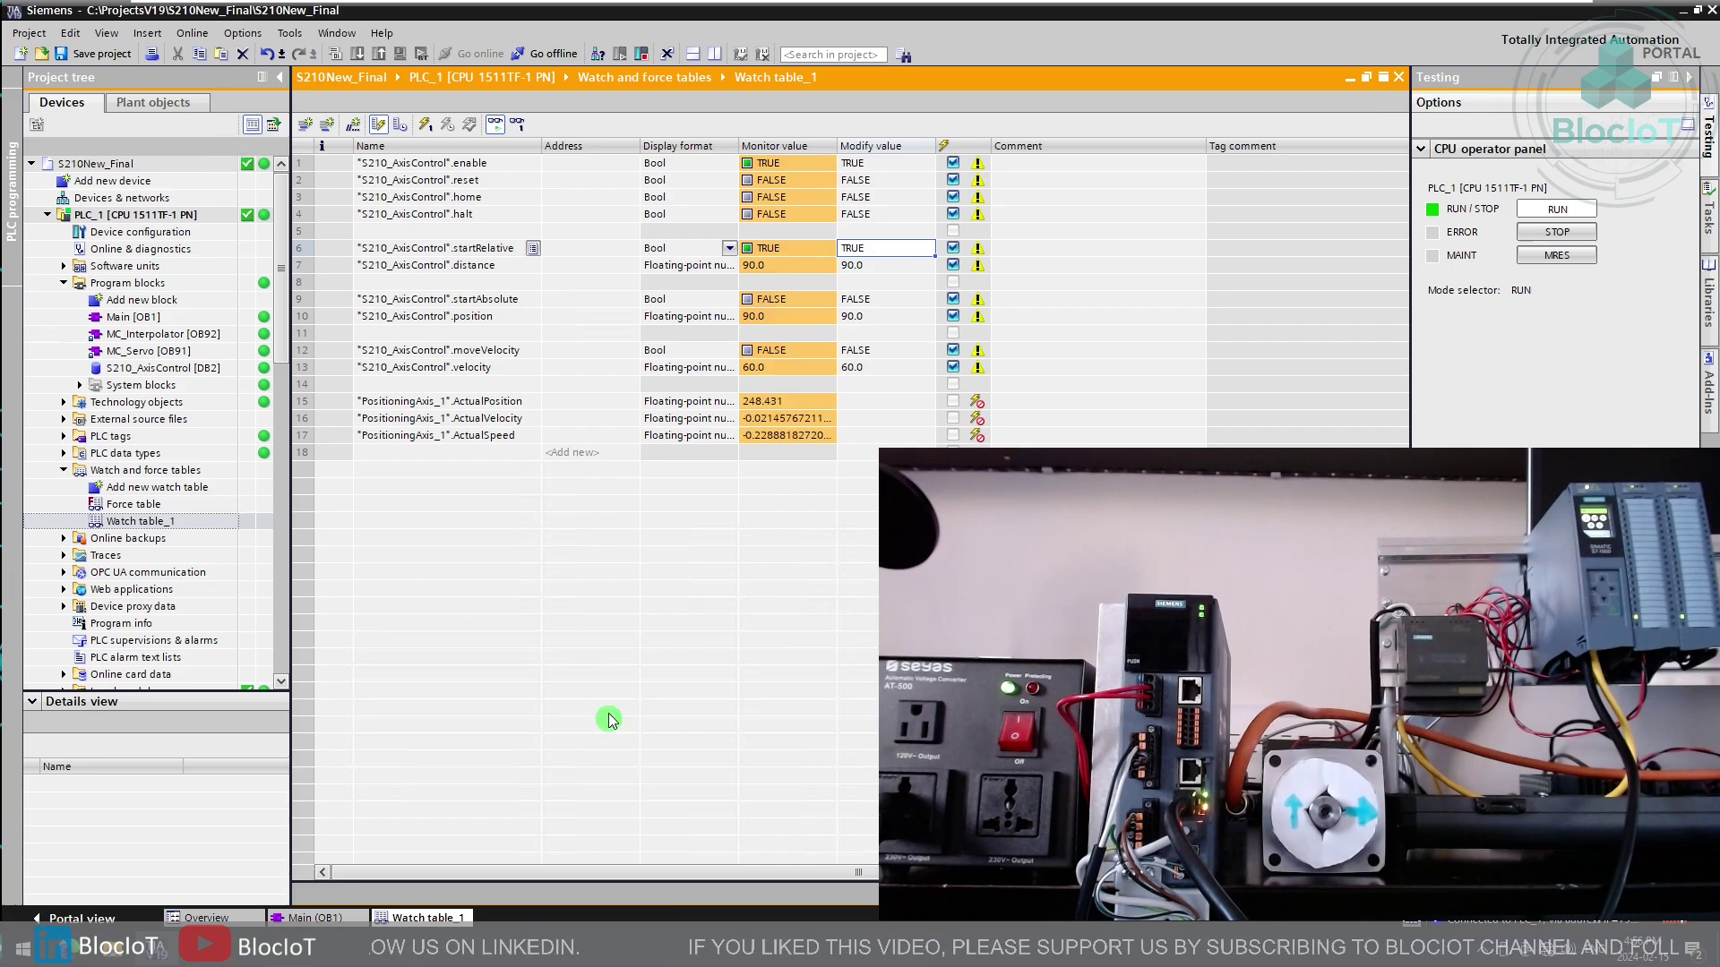
# Step: Repeat the relative move by toggling startRelative between FALSE and TRUE, leaving it at FALSE
pyautogui.click(878, 257)
pyautogui.hotkey('ctrl', 'F3')
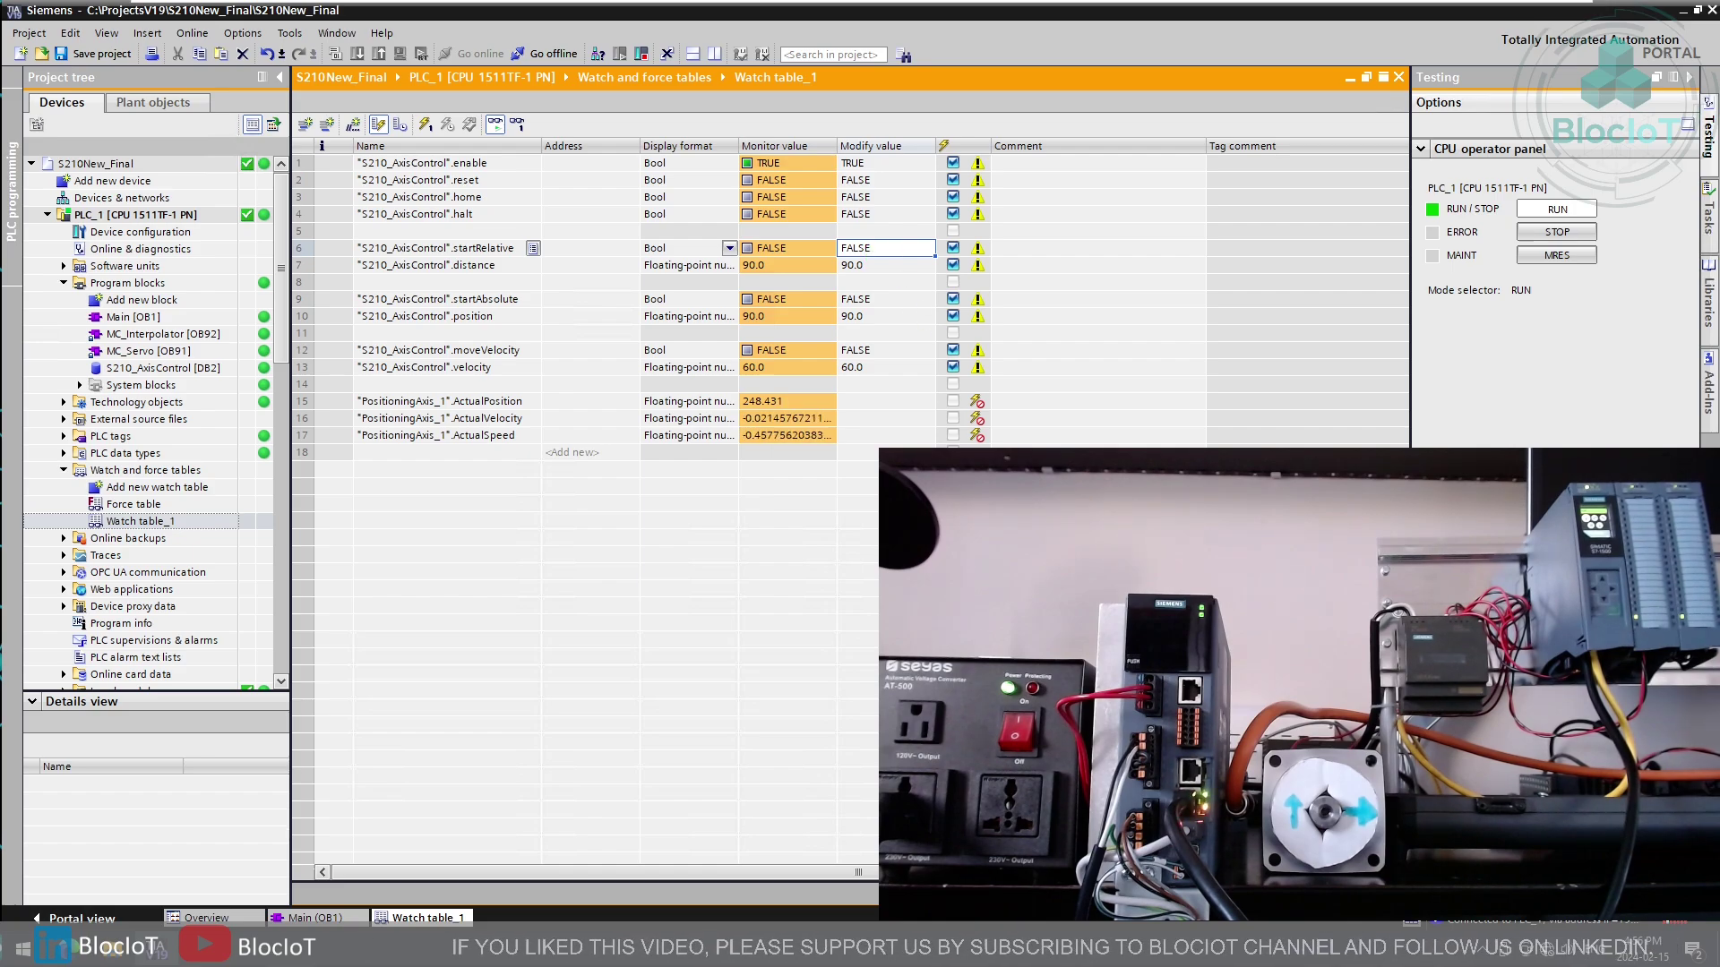
pyautogui.hotkey('ctrl', 'F2')
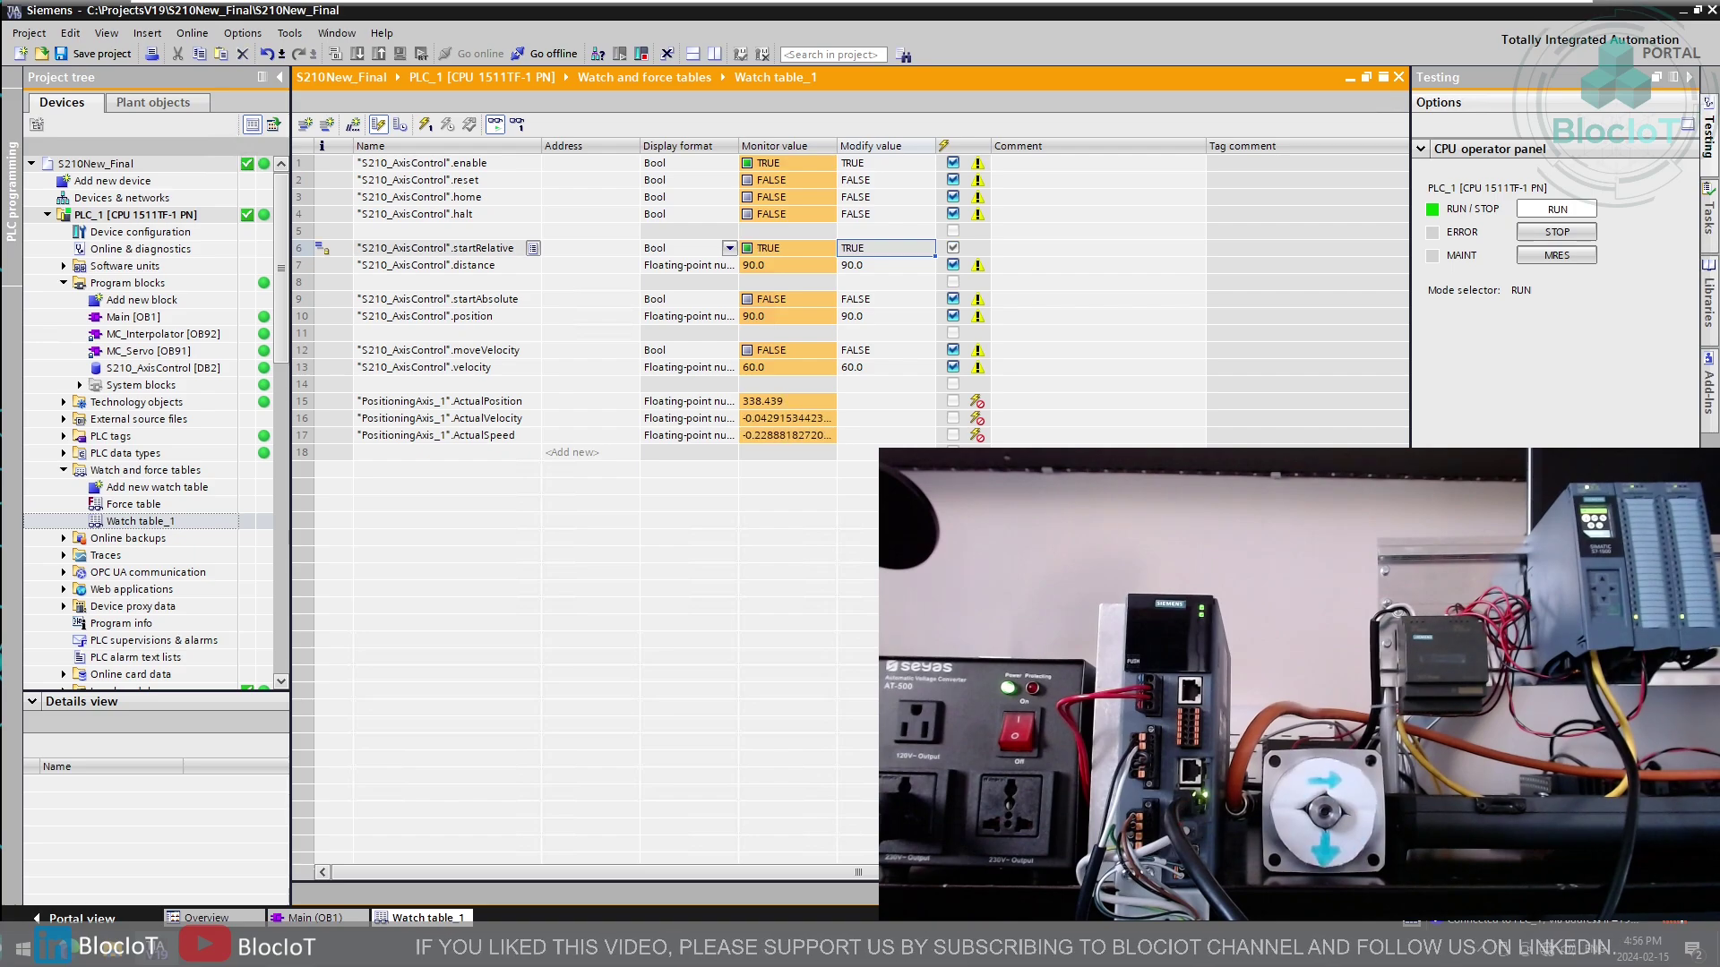
pyautogui.hotkey('ctrl', 'F3')
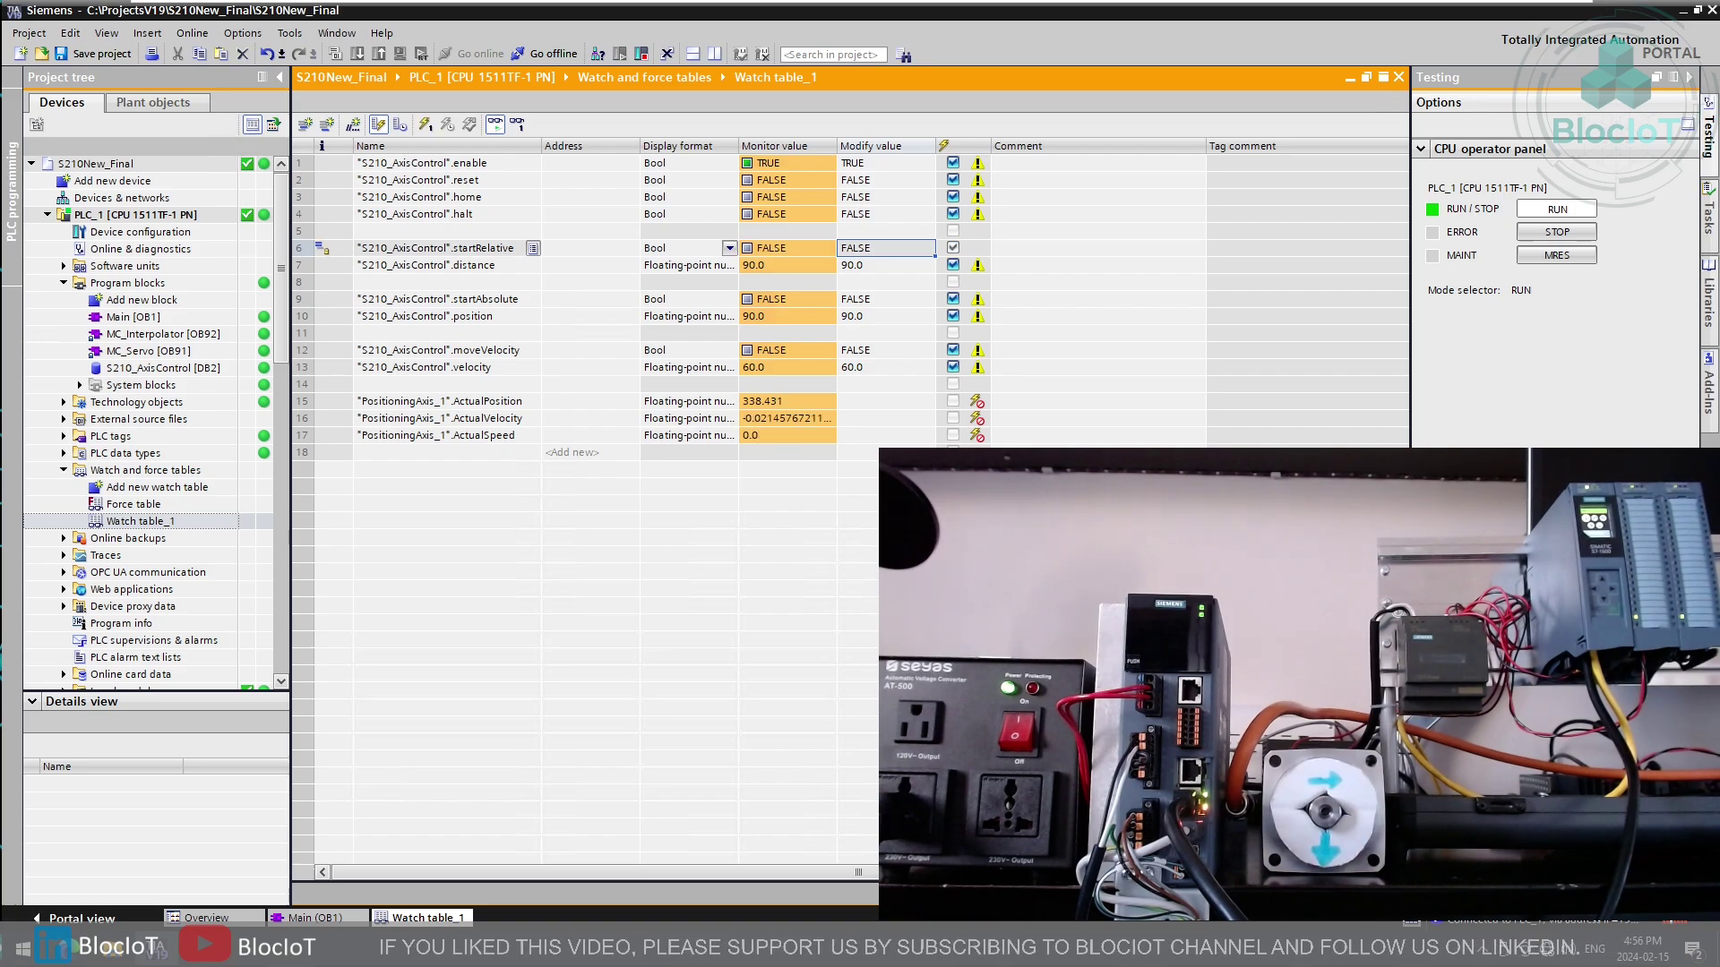
pyautogui.hotkey('ctrl', 'F2')
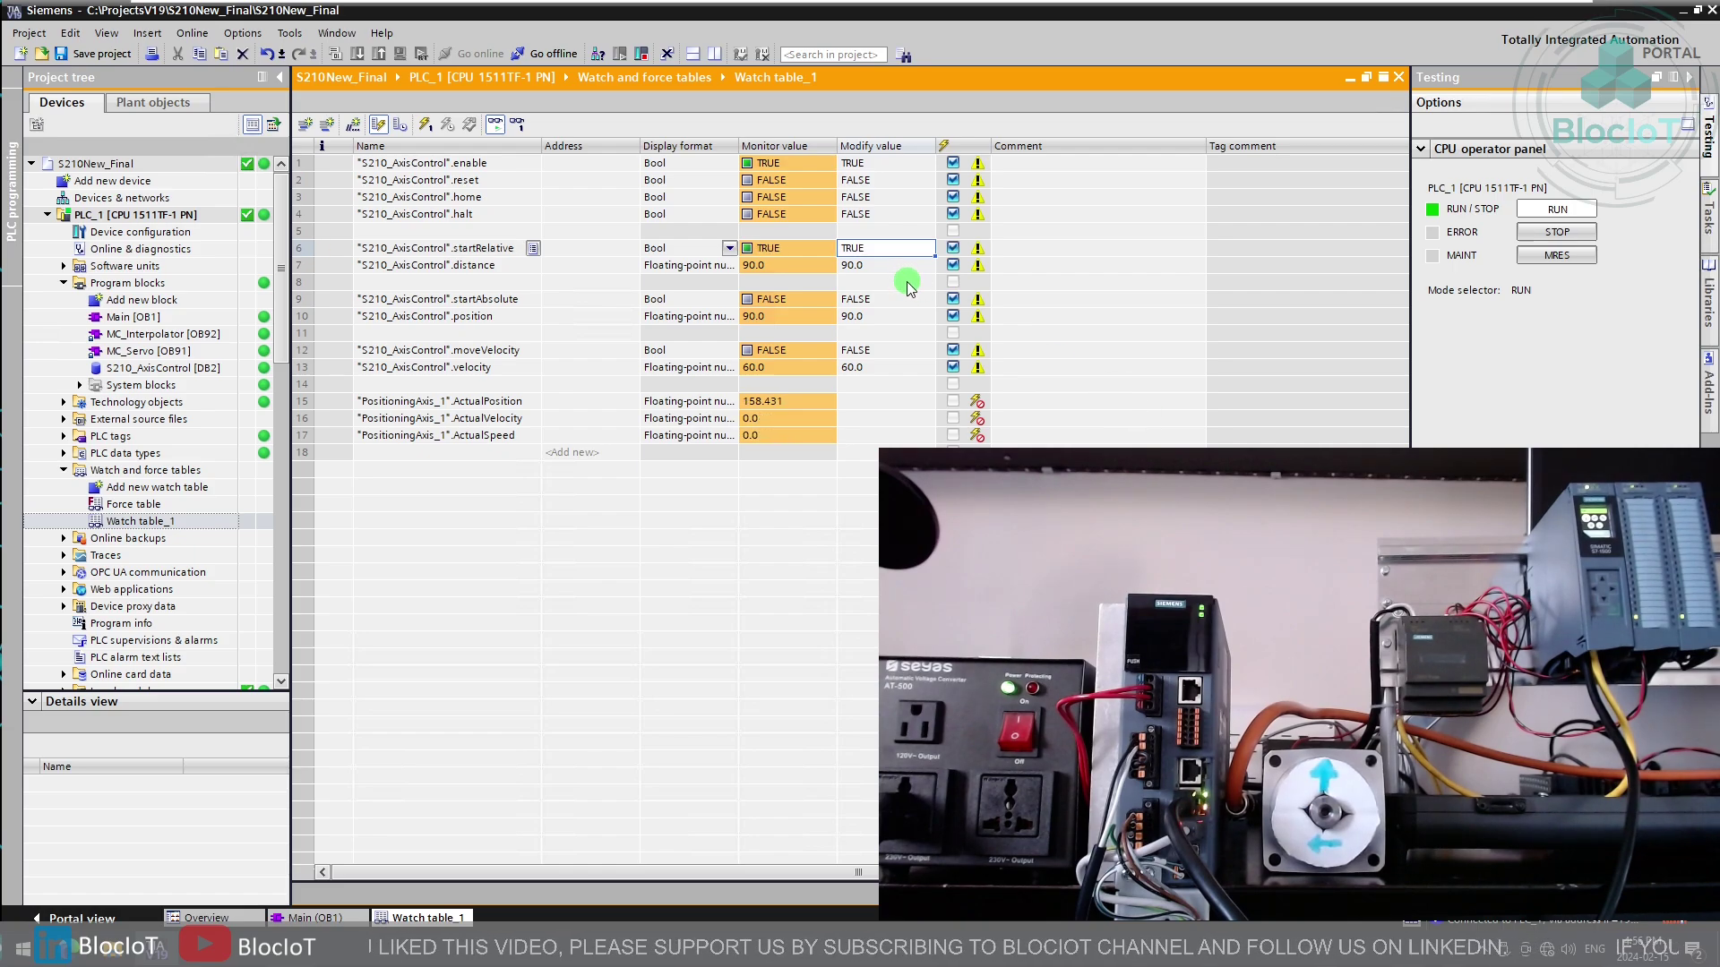
pyautogui.hotkey('ctrl', 'F3')
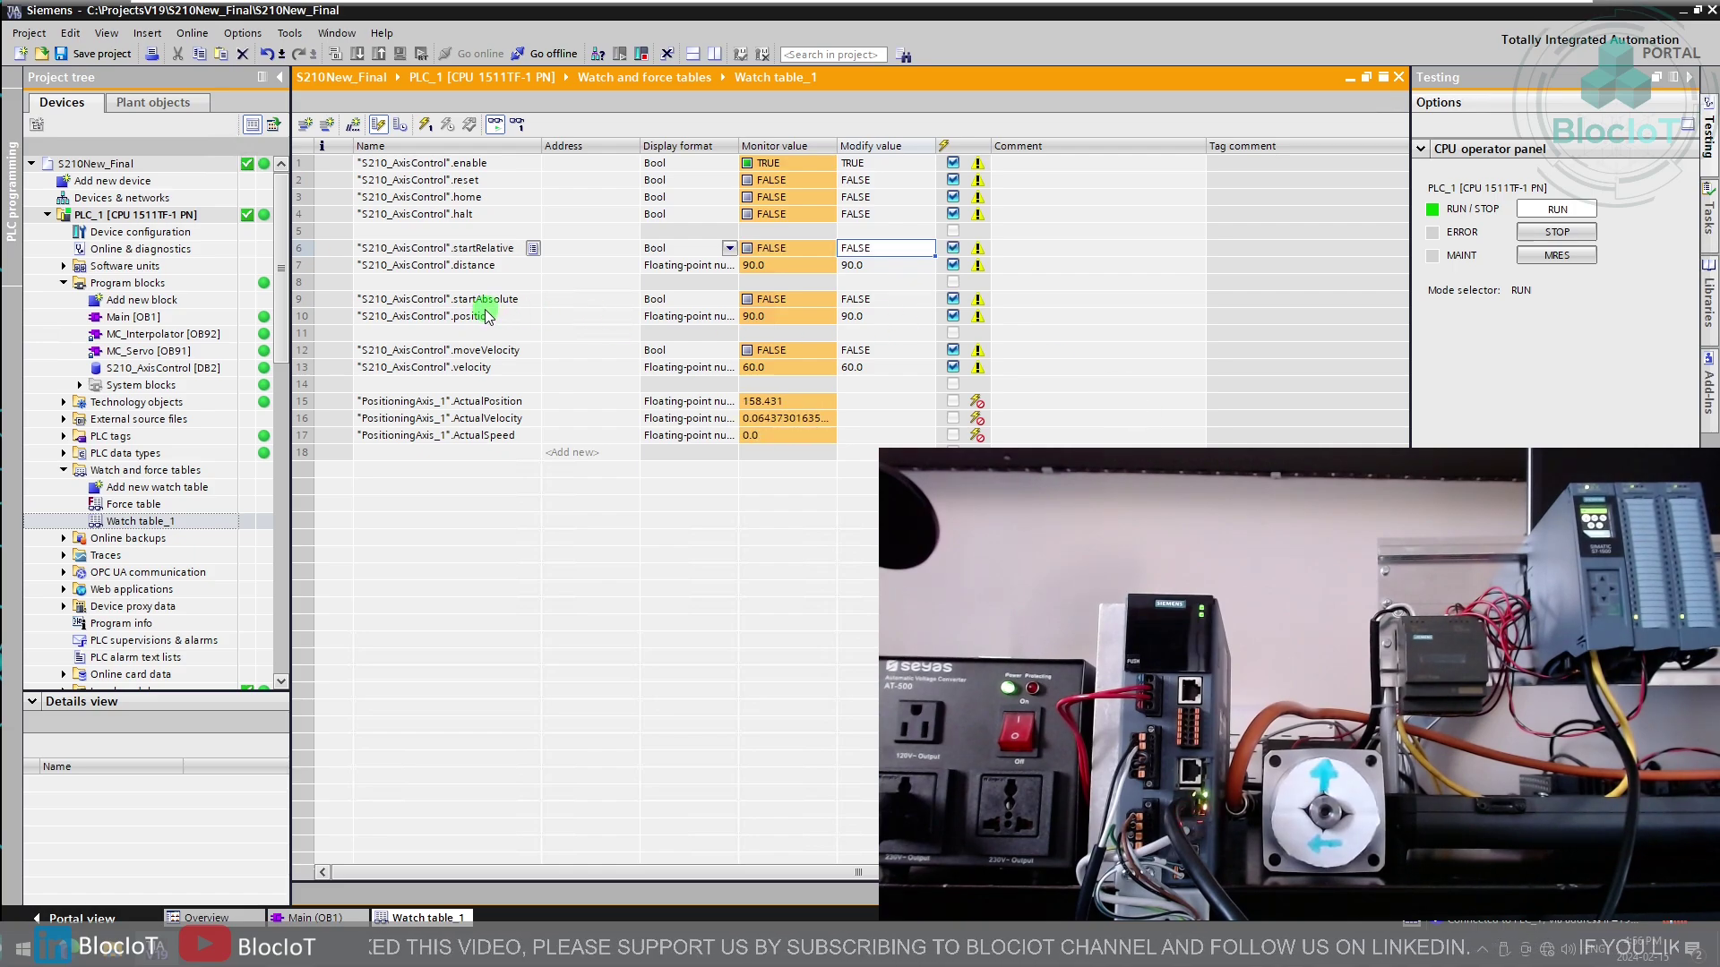
# Step: Set "S210_AxisControl".position to 45.0 and run the absolute move by switching startAbsolute to TRUE and back to FALSE
pyautogui.click(875, 316)
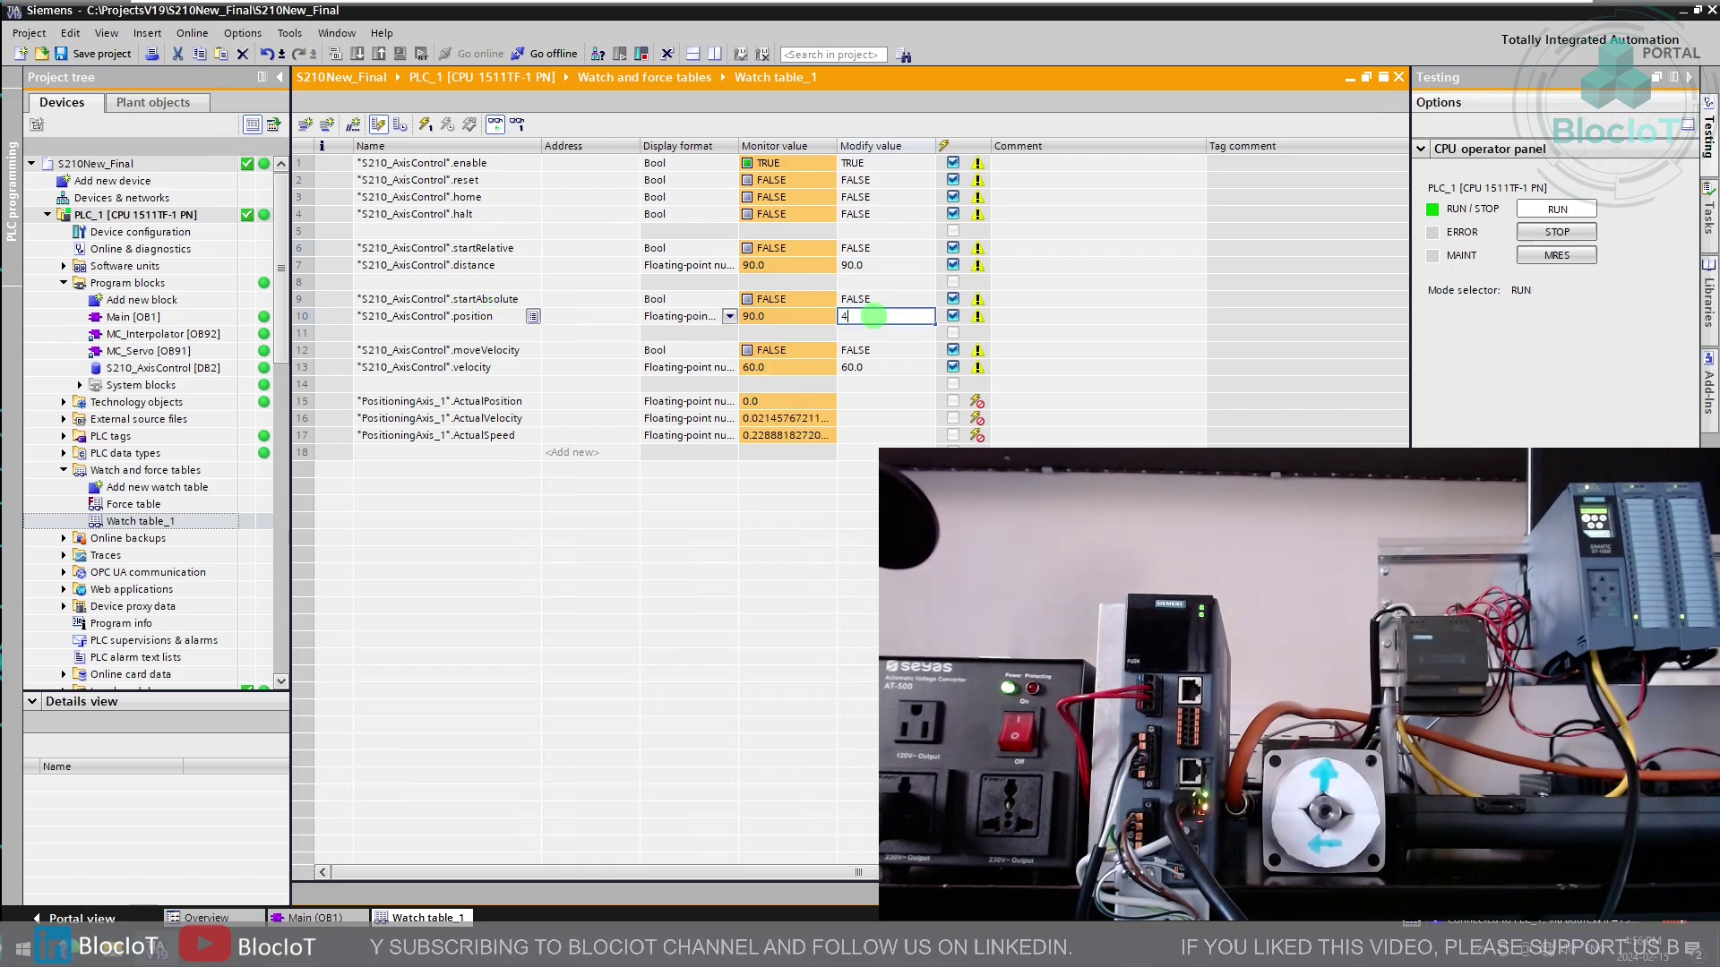
pyautogui.press('Return')
pyautogui.click(871, 307)
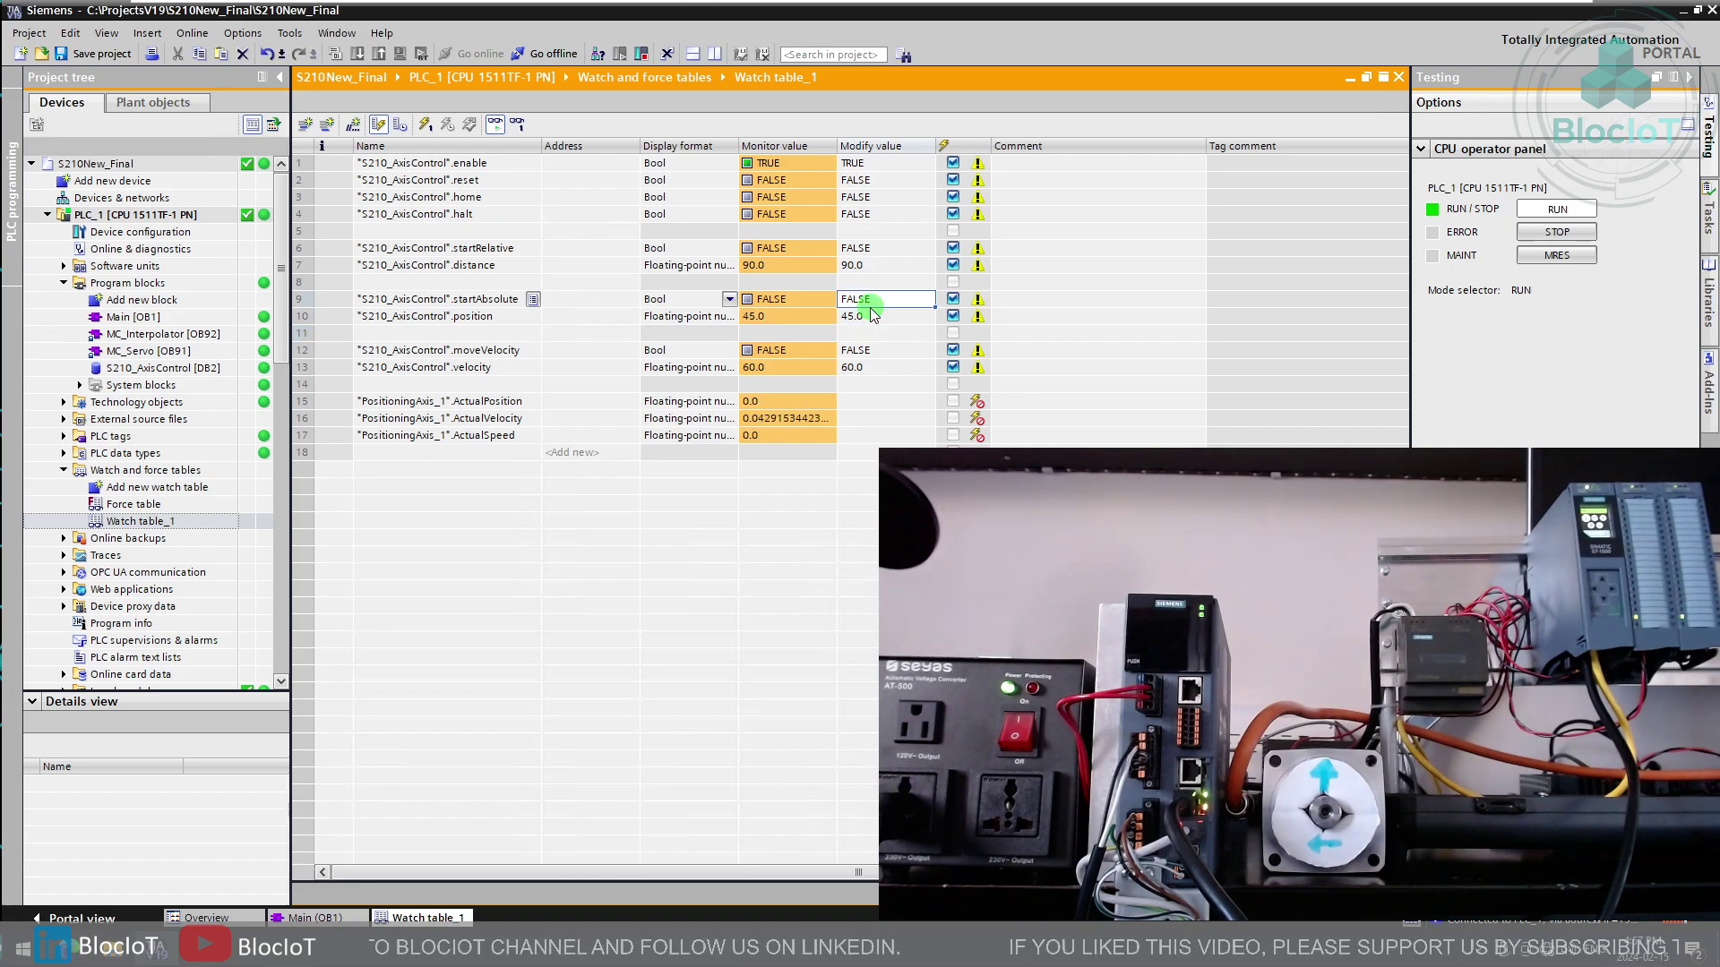
pyautogui.hotkey('ctrl', 'F2')
pyautogui.click(979, 381)
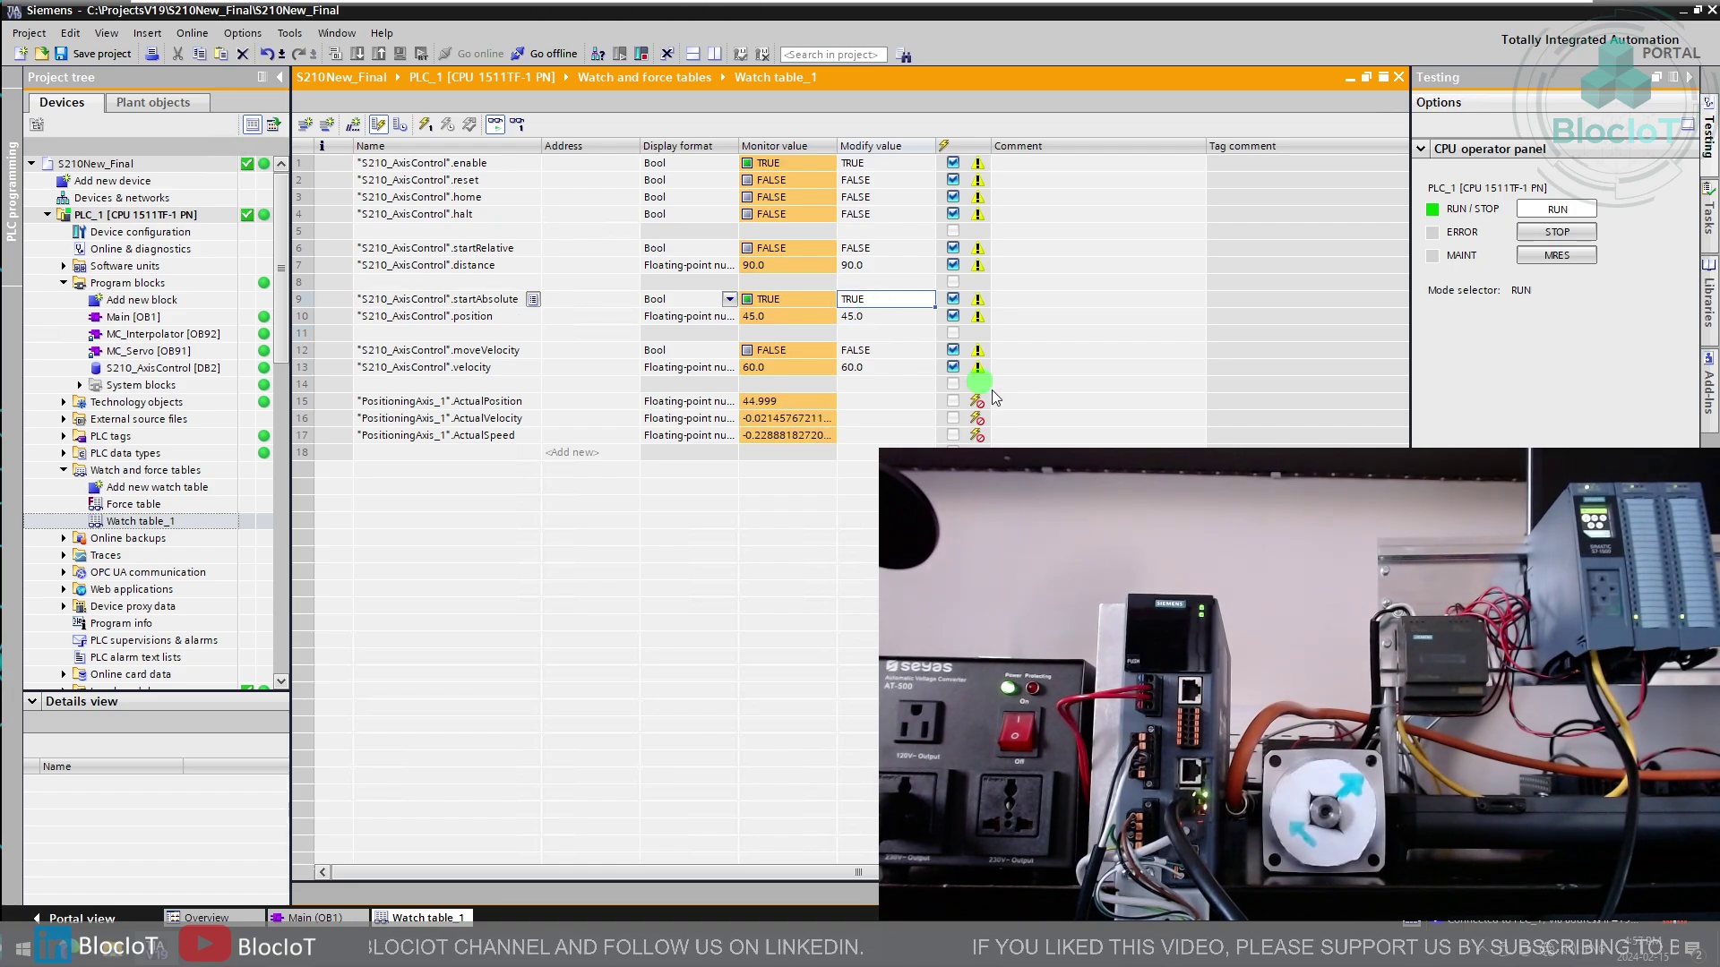
pyautogui.hotkey('ctrl', 'F3')
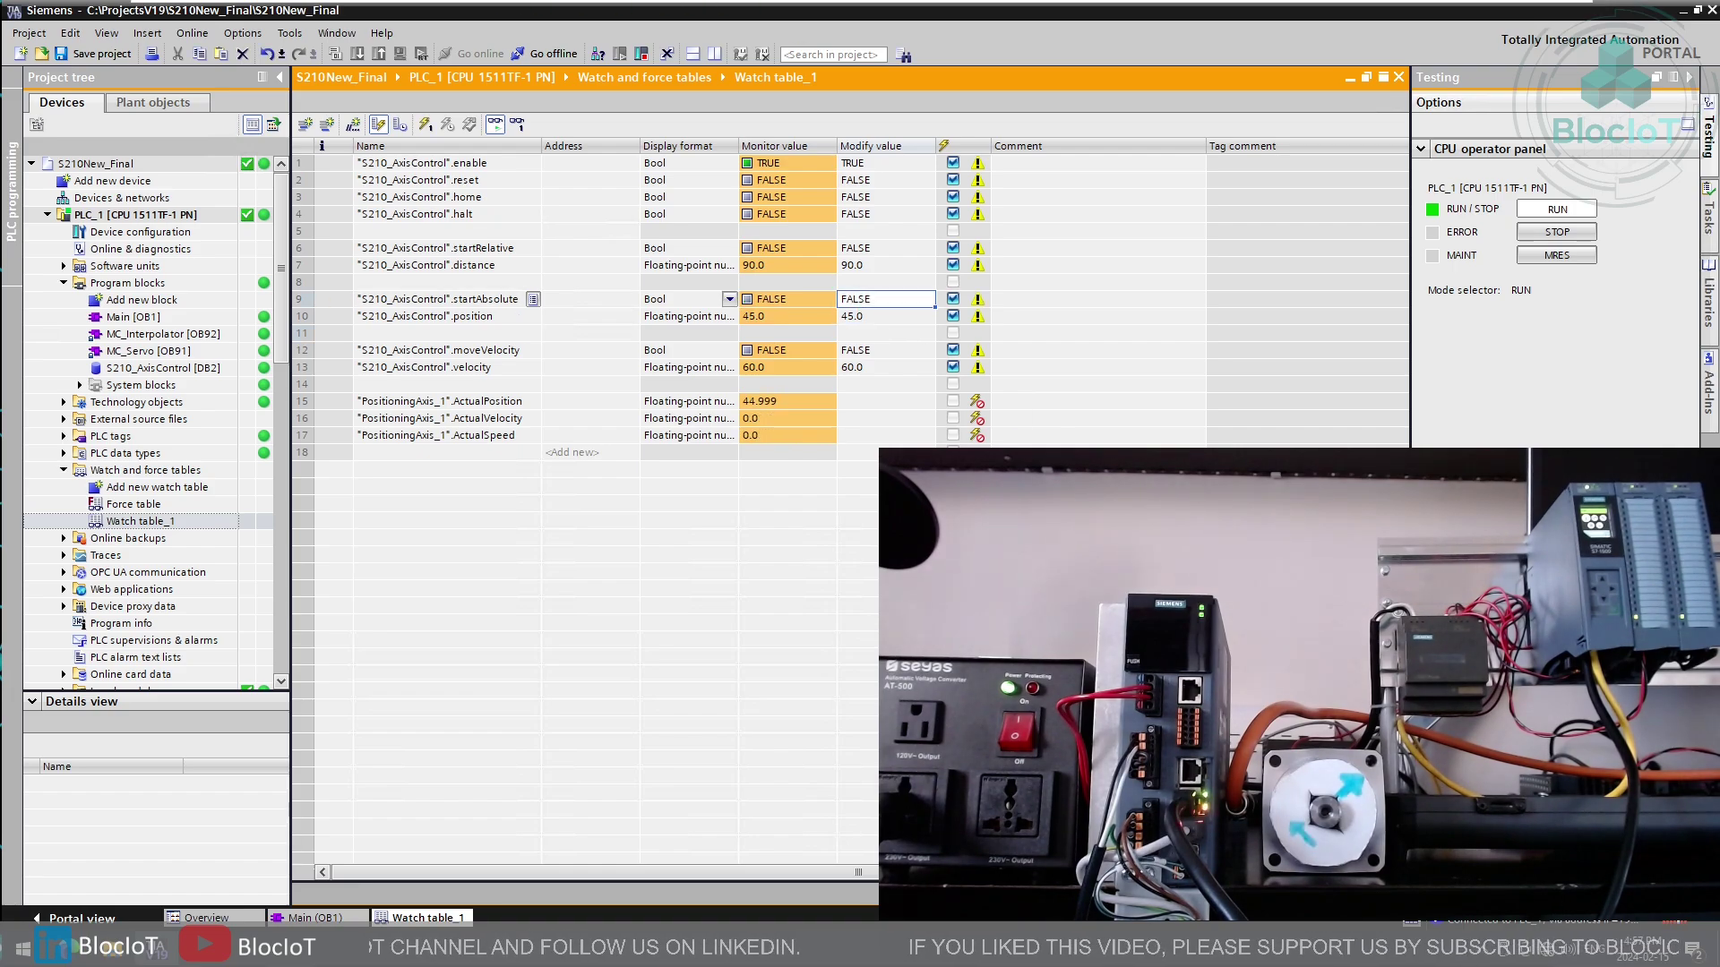
# Step: Run the 90.0 relative move again from the absolute position by switching startRelative to TRUE and back to FALSE
pyautogui.click(897, 252)
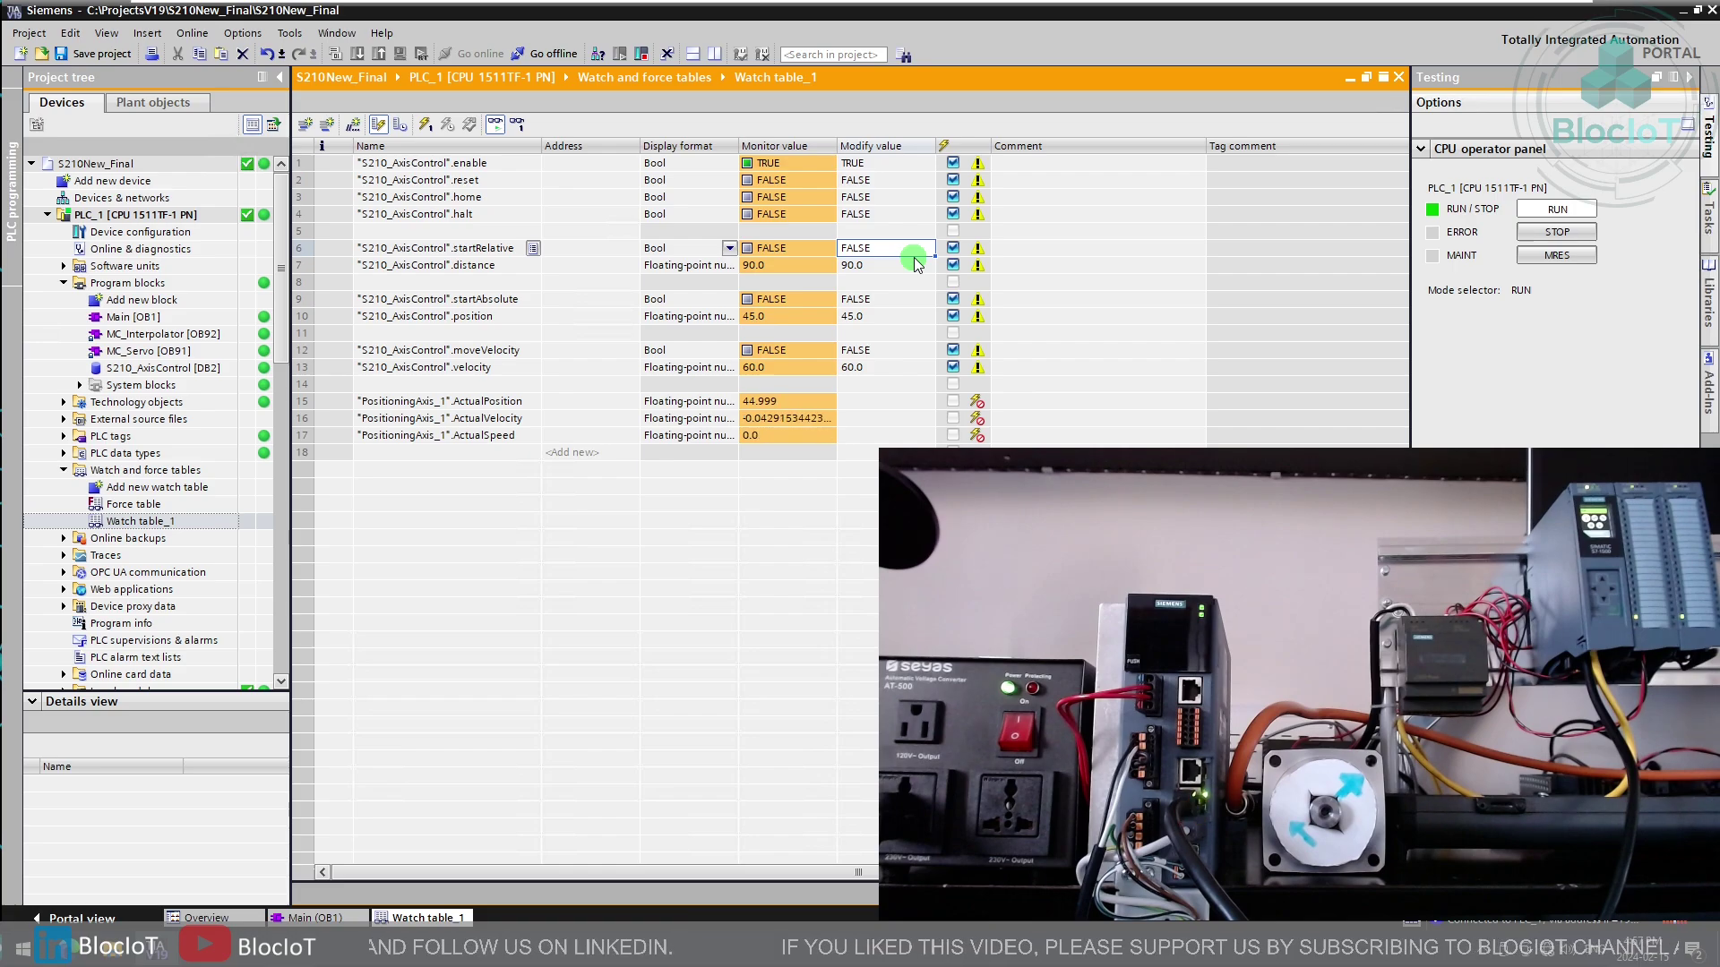
pyautogui.hotkey('ctrl', 'F2')
pyautogui.hotkey('ctrl', 'F3')
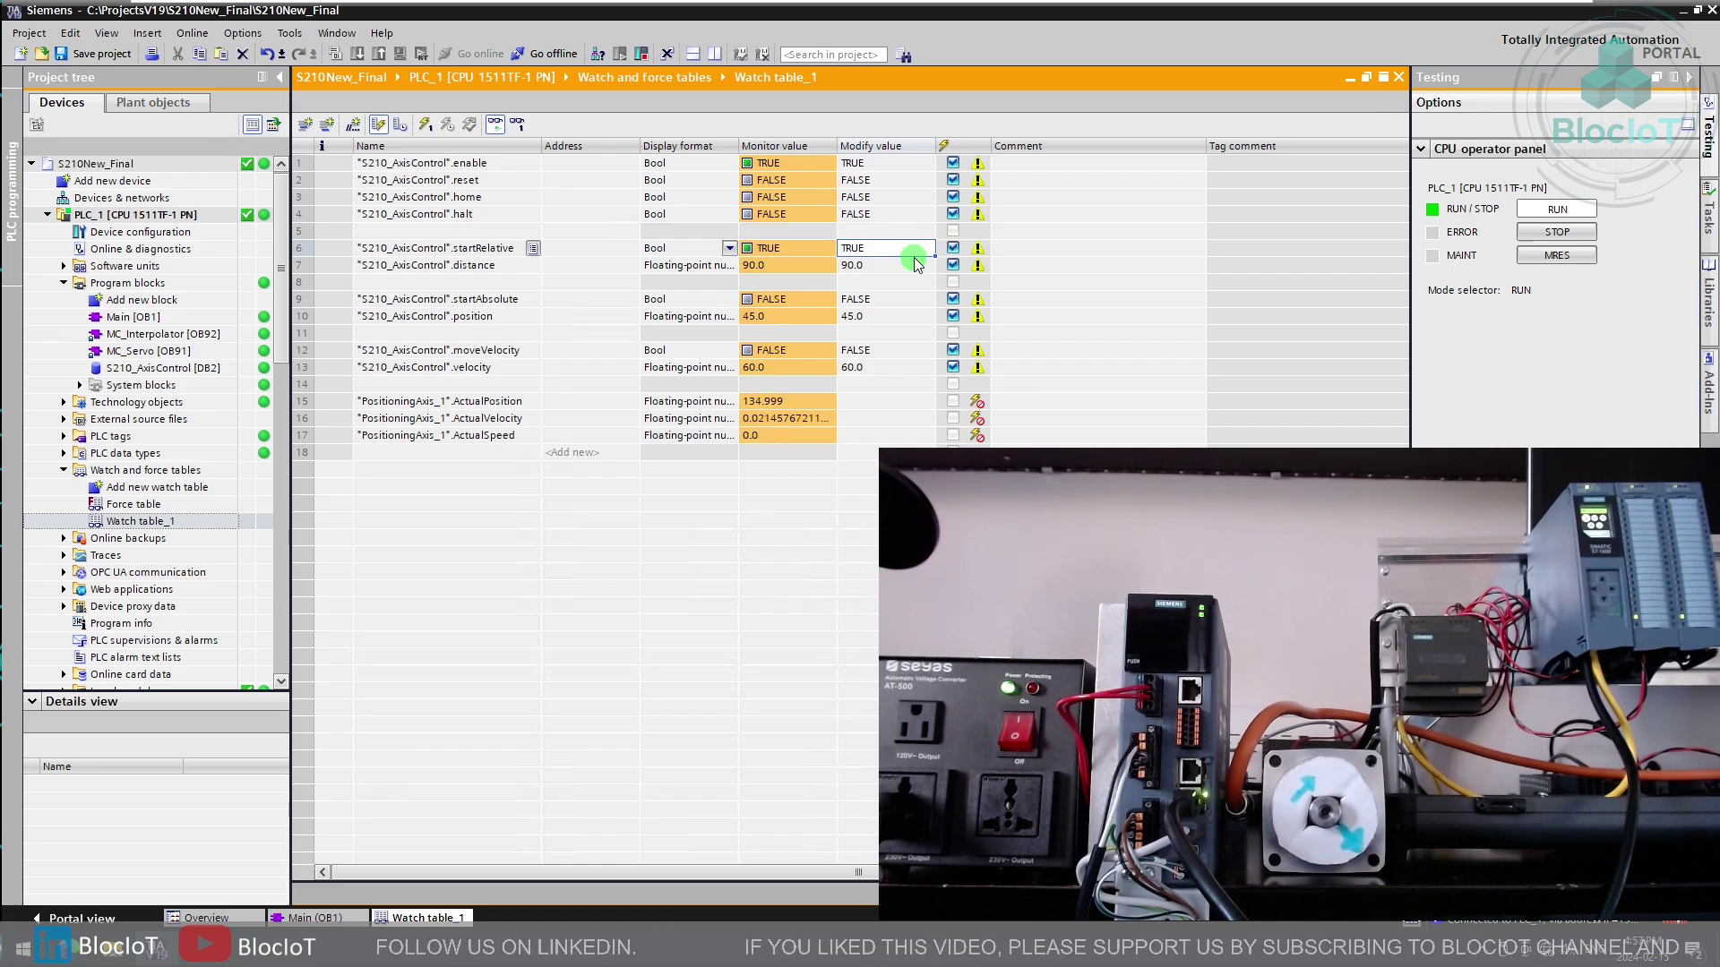
pyautogui.hotkey('ctrl', 'F2')
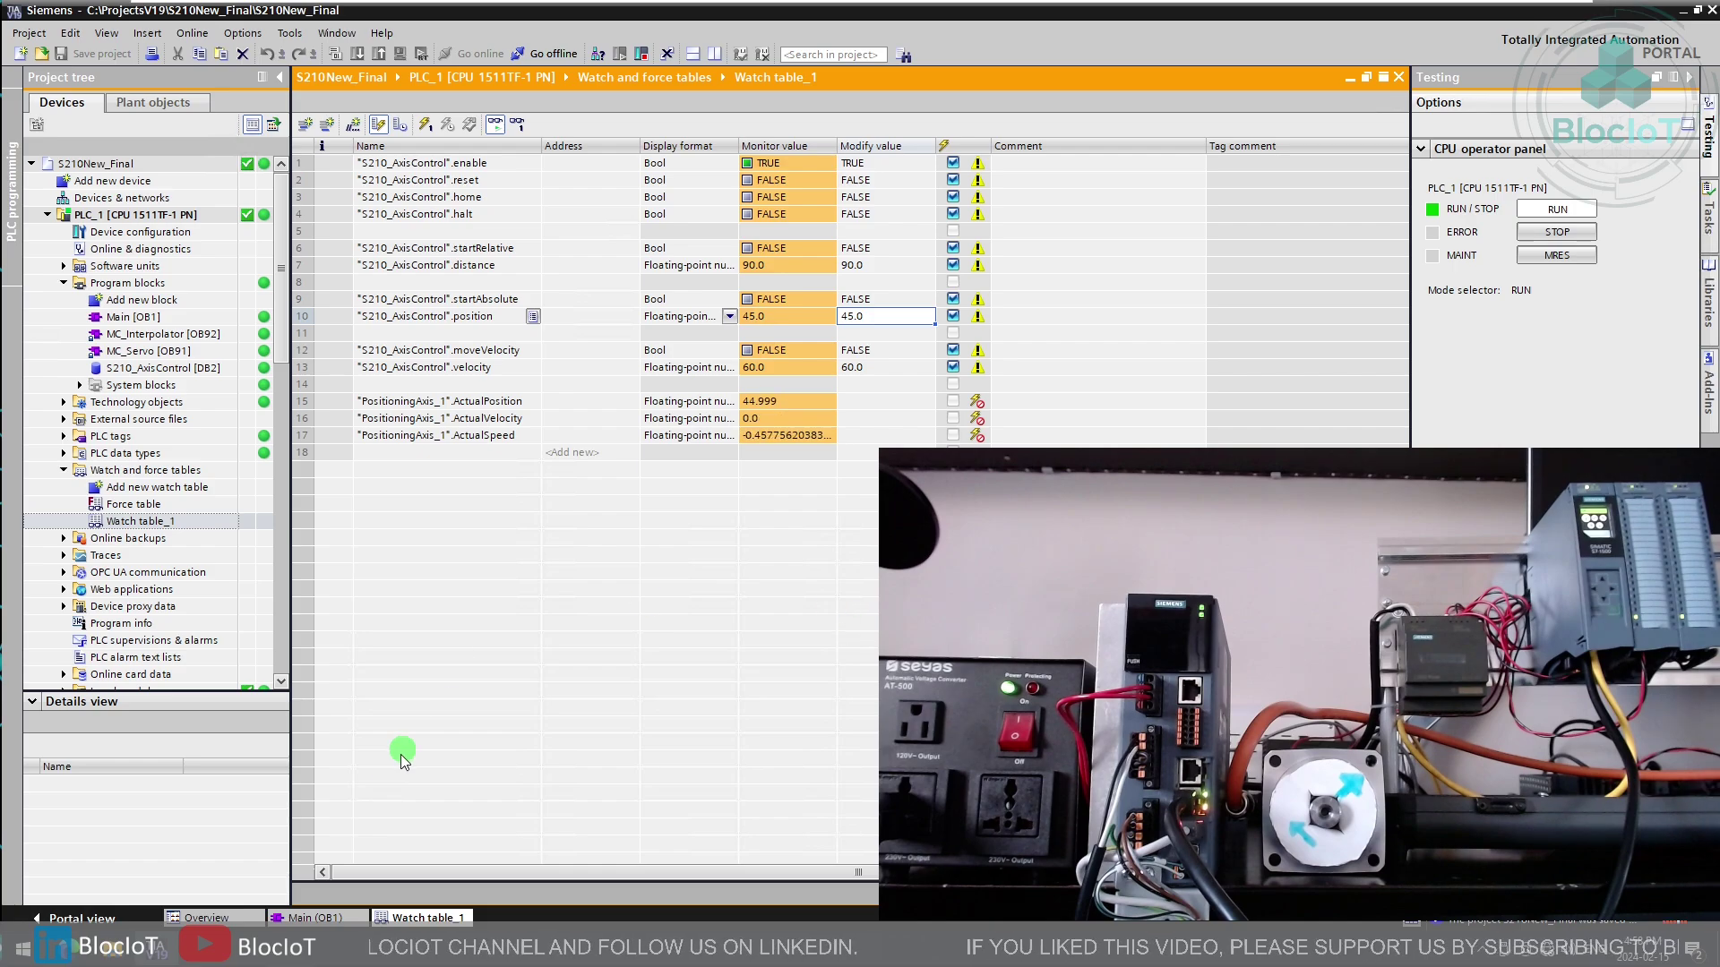
# Step: Check the monitored MC_POWER call in Network 1 of Main, and return to the watch table
pyautogui.click(316, 918)
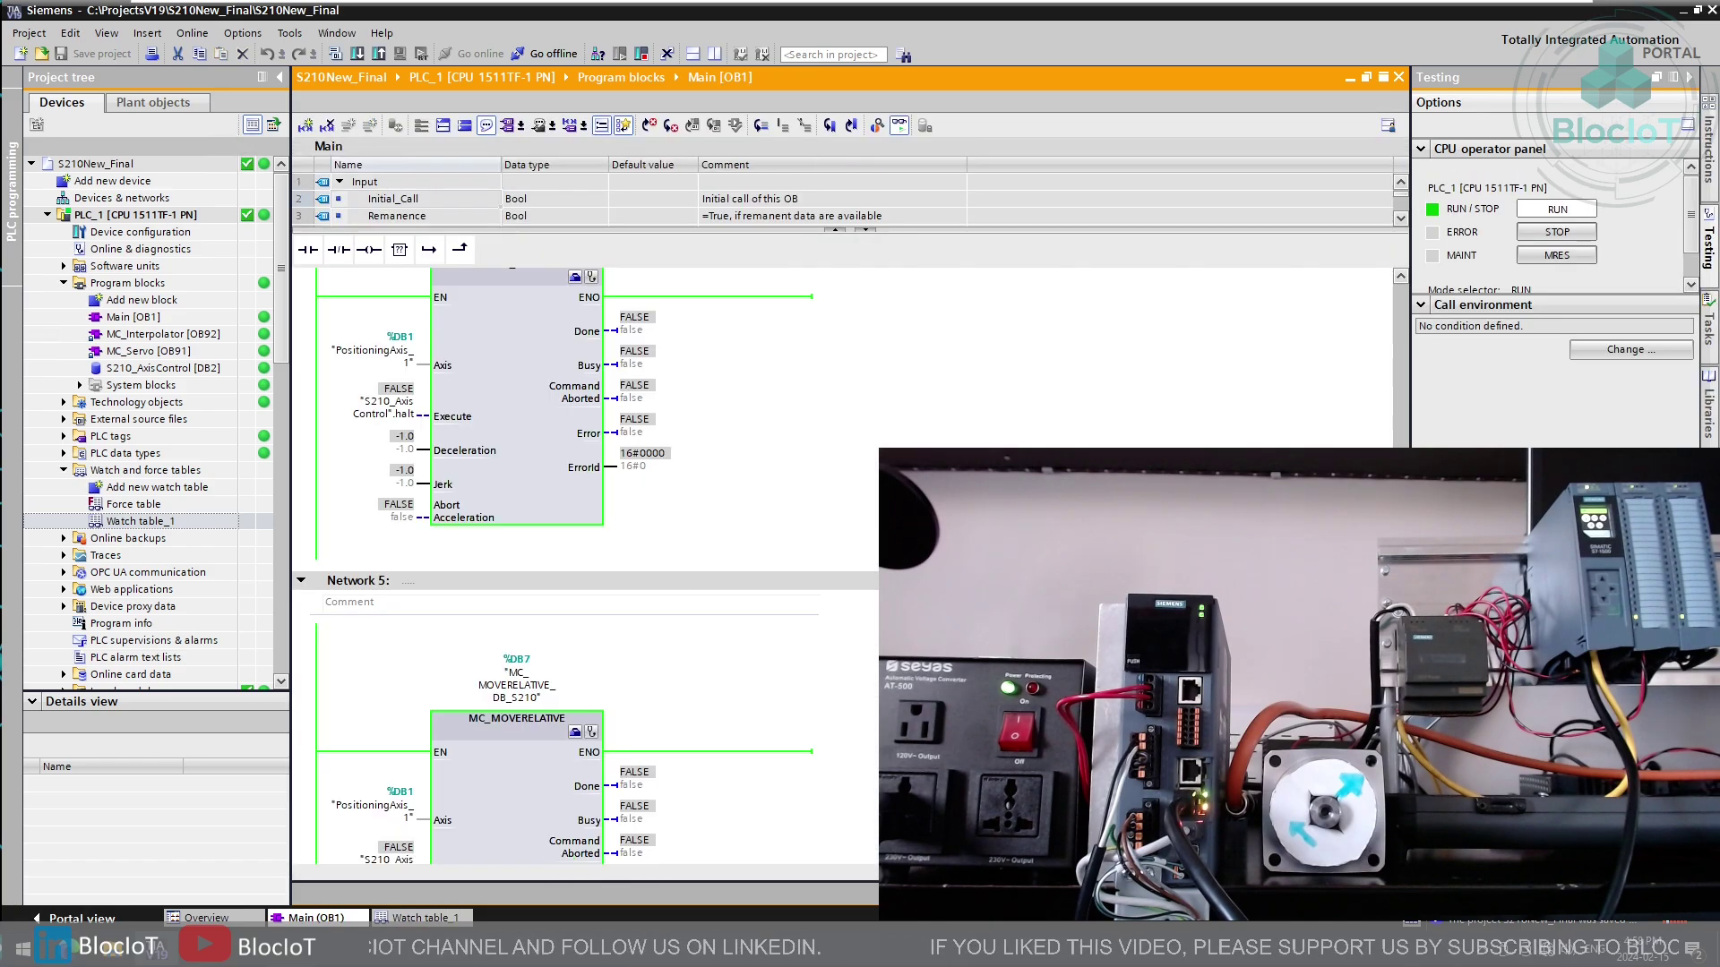
pyautogui.scroll(15, 582, 564)
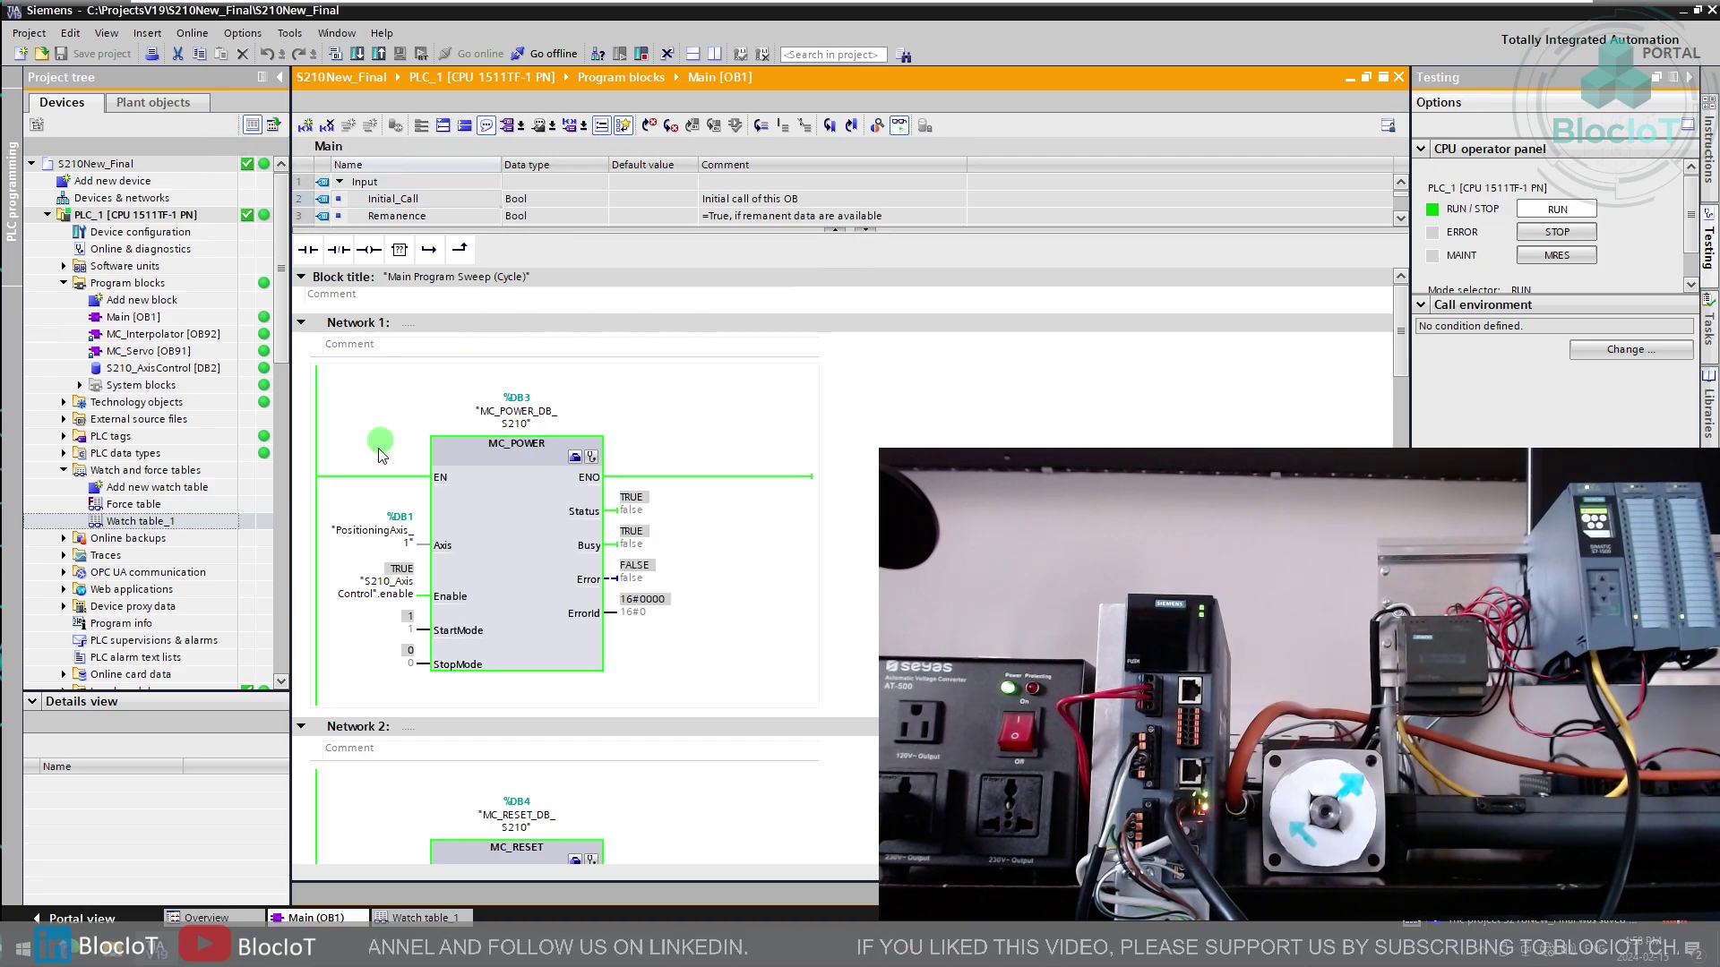
pyautogui.click(666, 676)
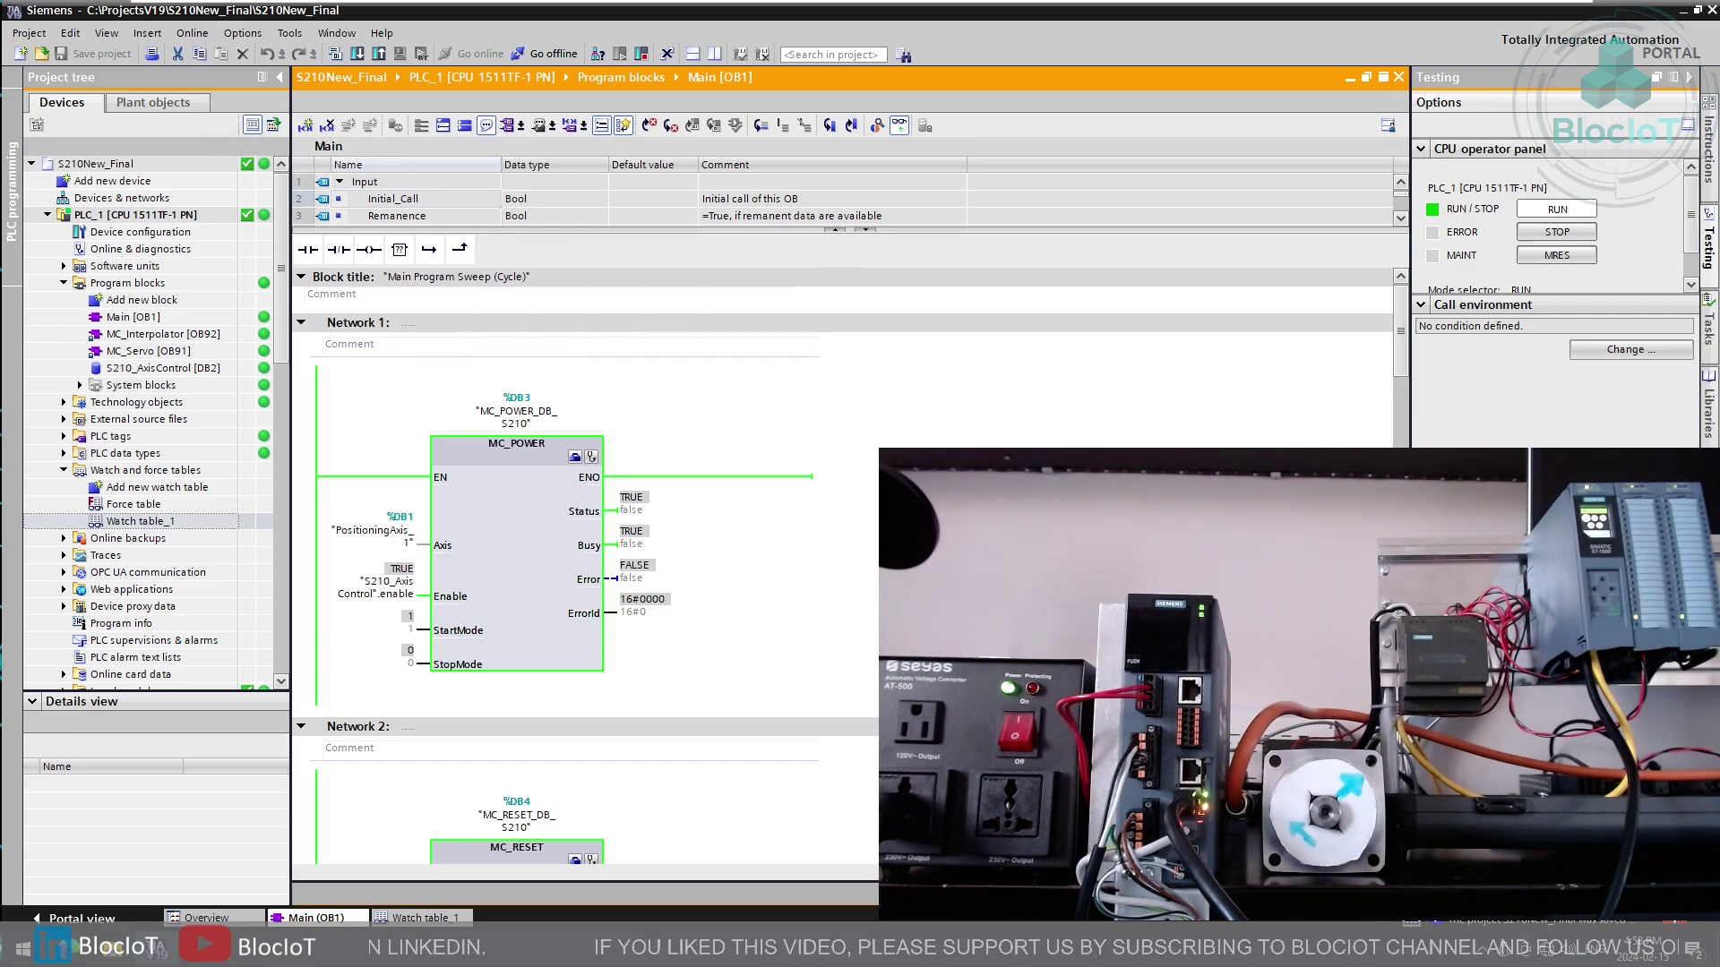
pyautogui.click(418, 918)
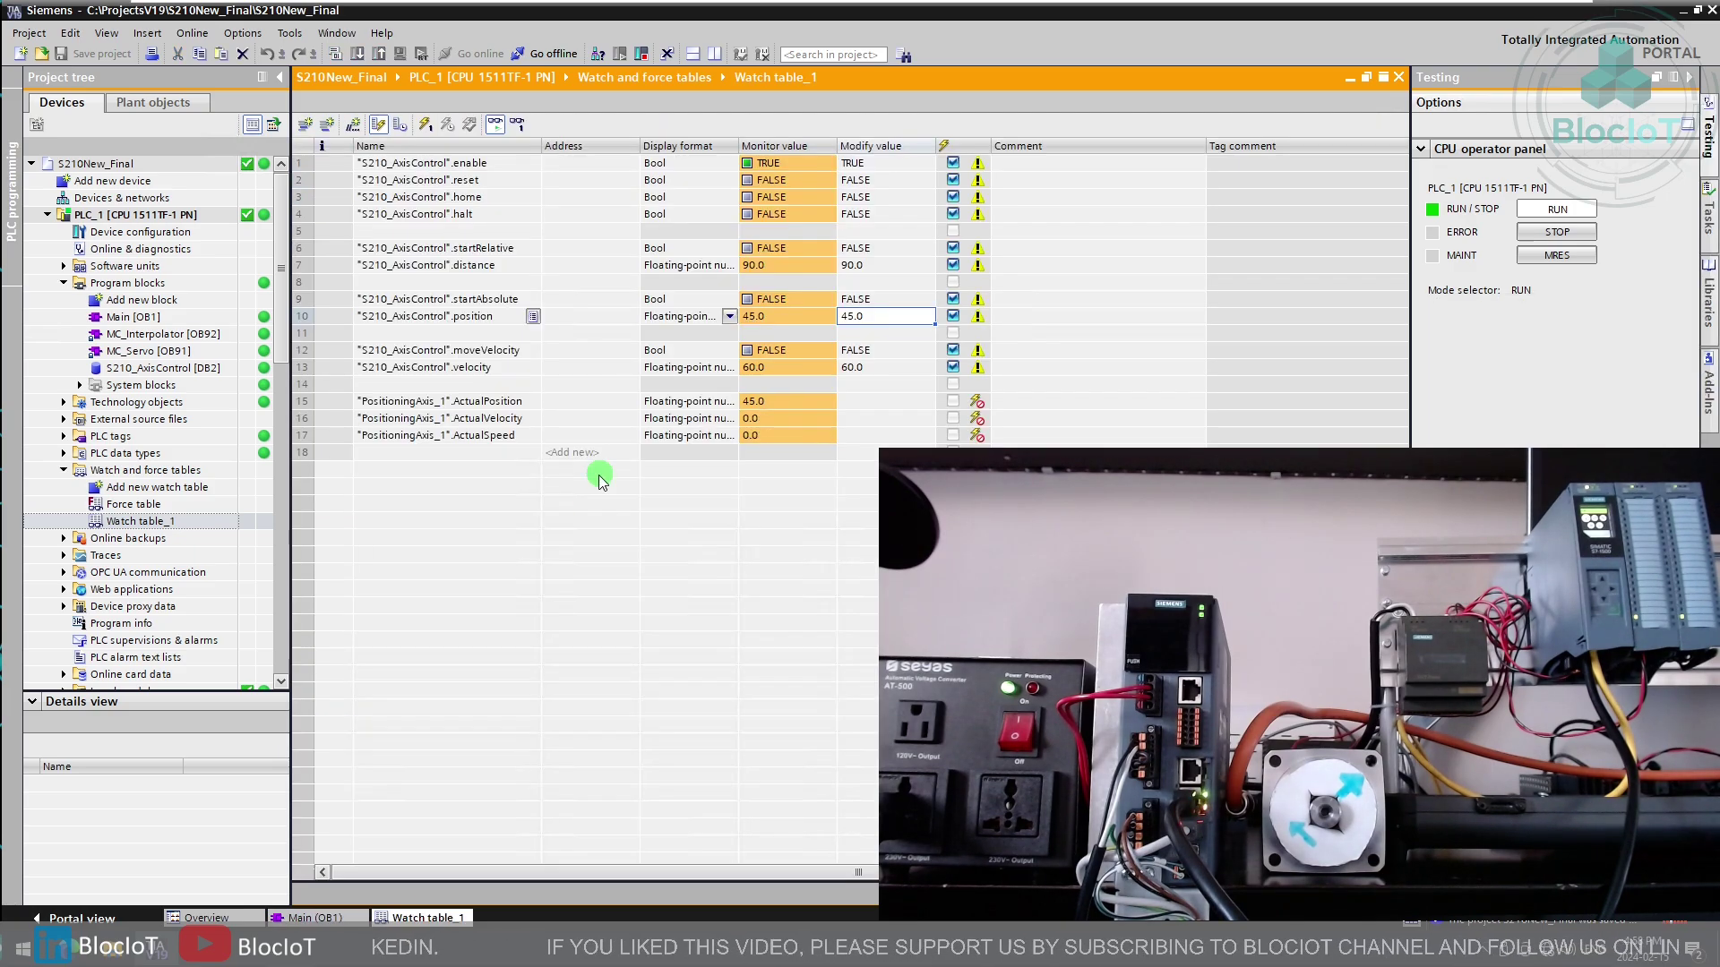